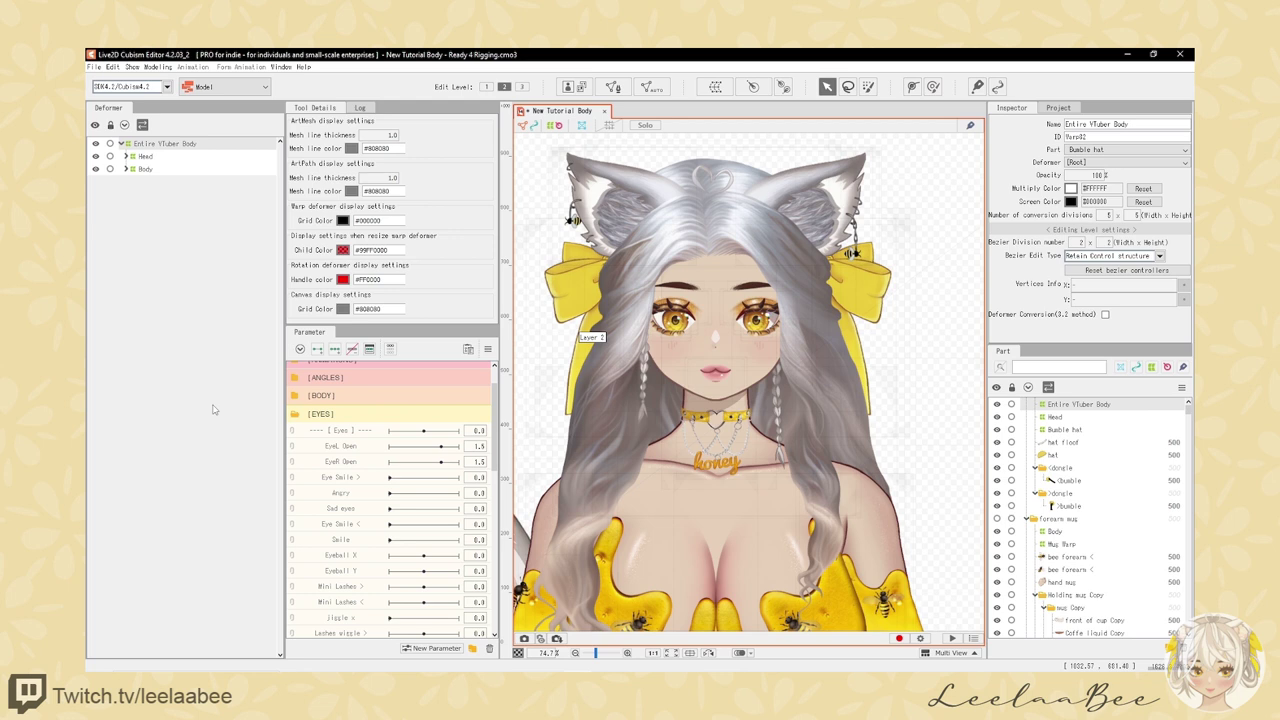
- Collapse the parts list to its top-level folders and hide the hair front part
click(168, 166)
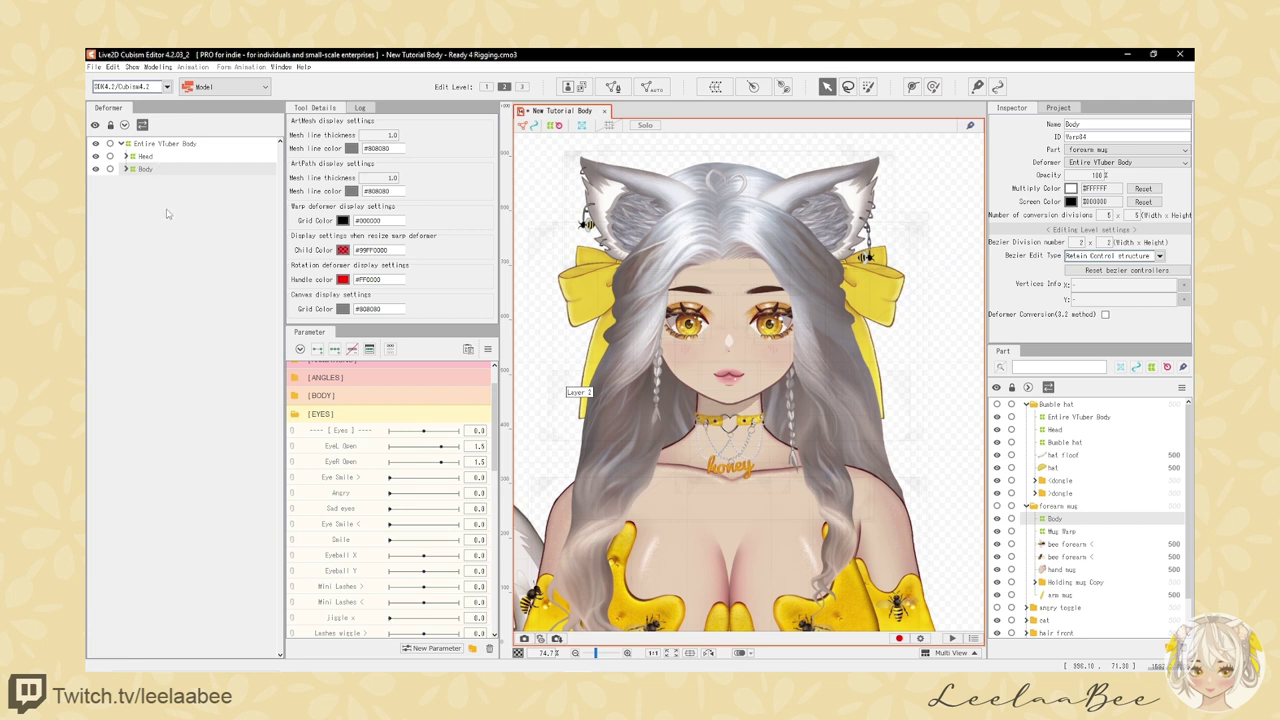
click(158, 159)
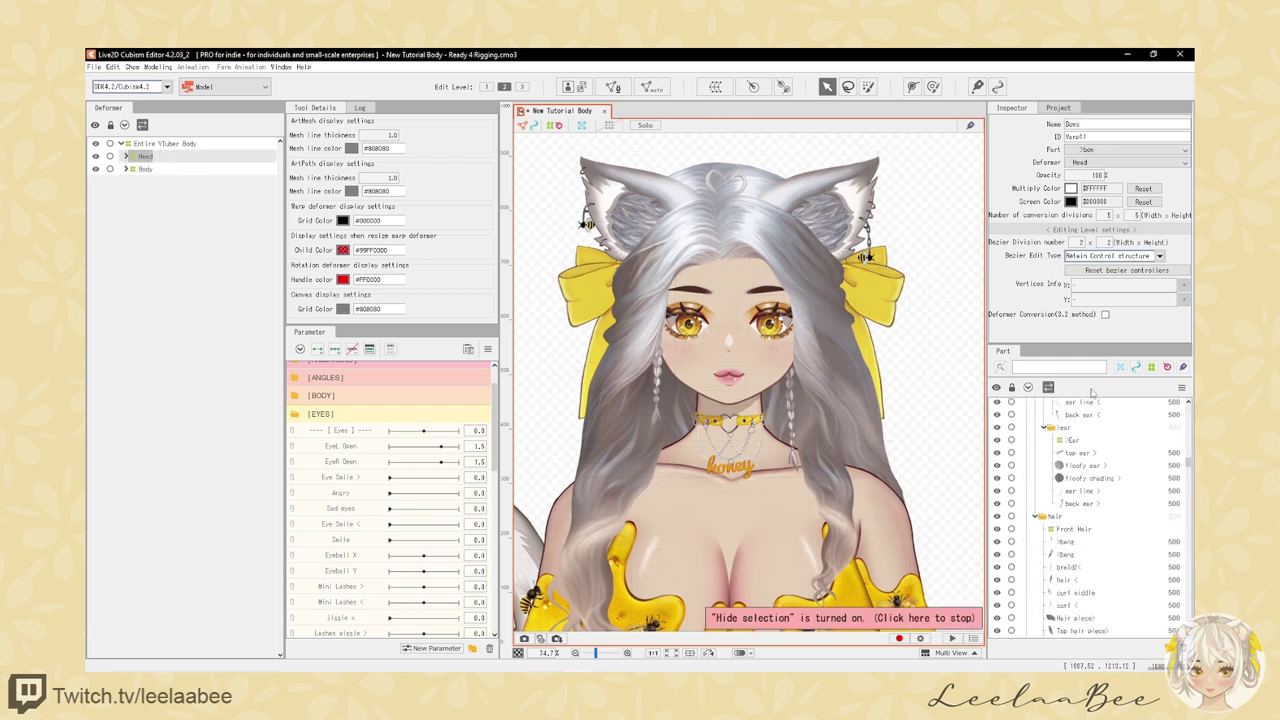
click(1028, 388)
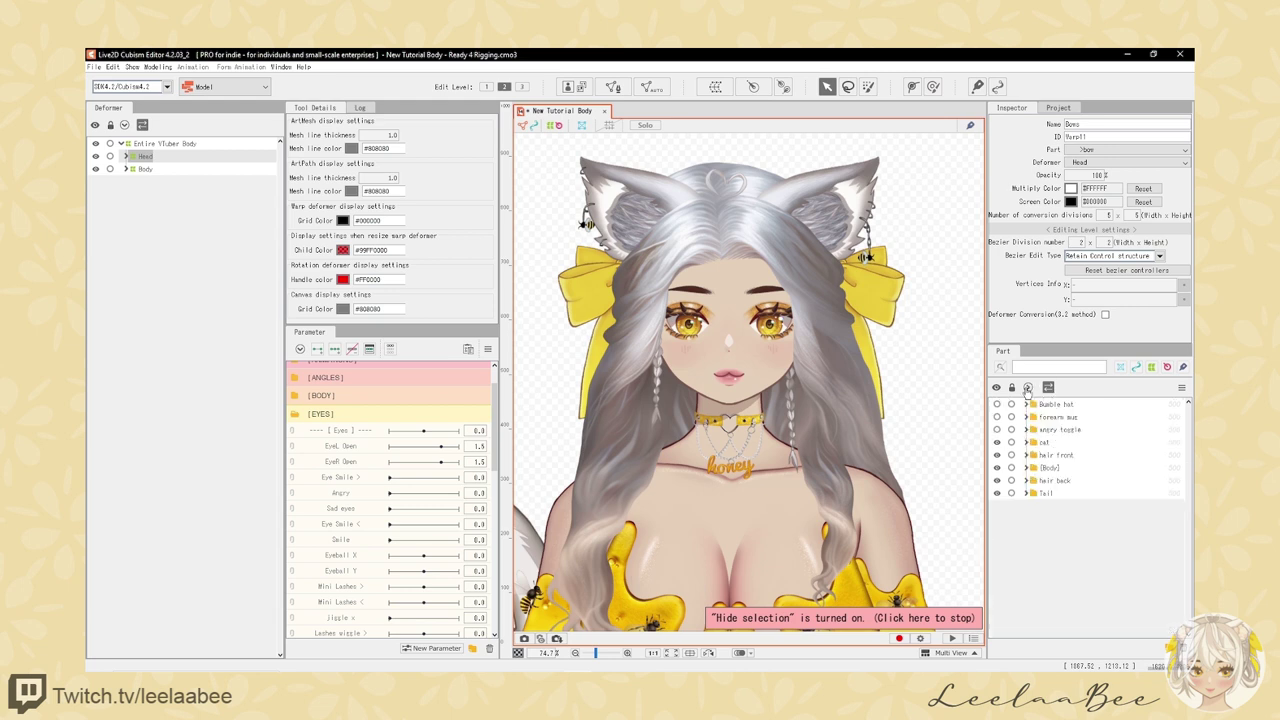
click(1030, 388)
click(1031, 388)
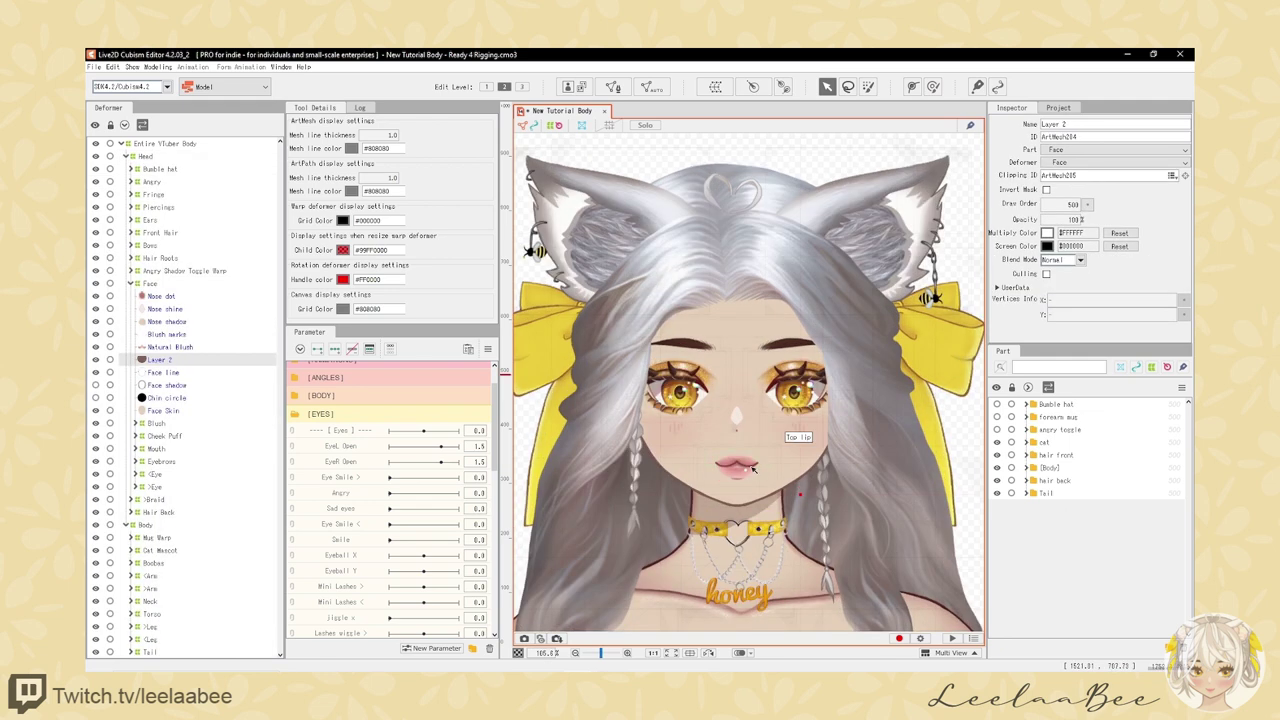
click(997, 455)
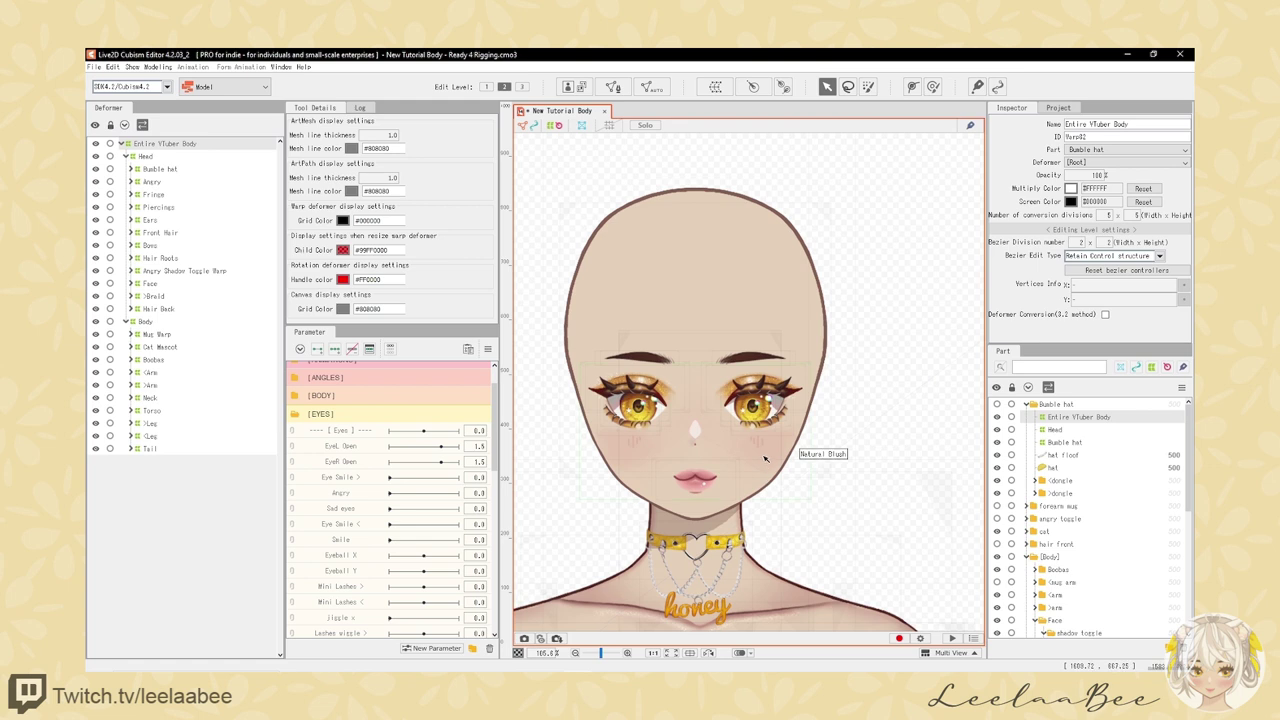
- Examine the bare face and the >Eye deformer up close
scroll(780, 465, up, 1)
scroll(733, 446, up, 1)
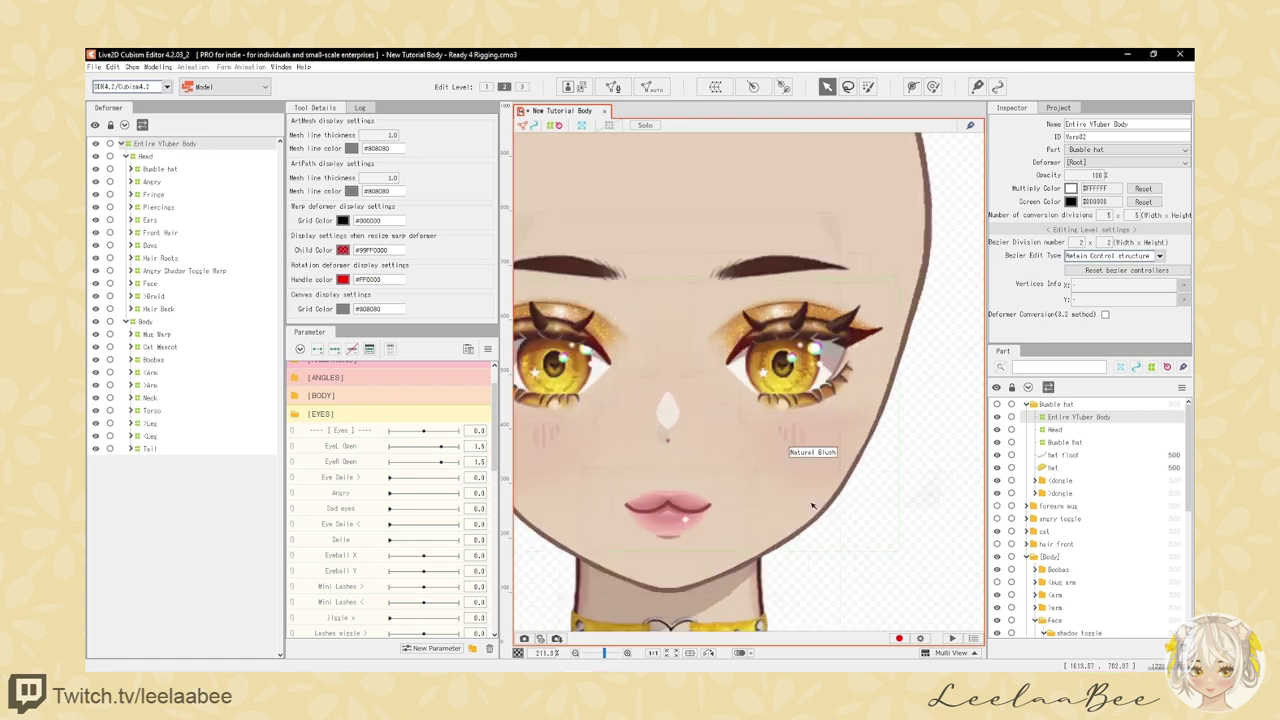
scroll(733, 446, down, 1)
scroll(755, 430, up, 1)
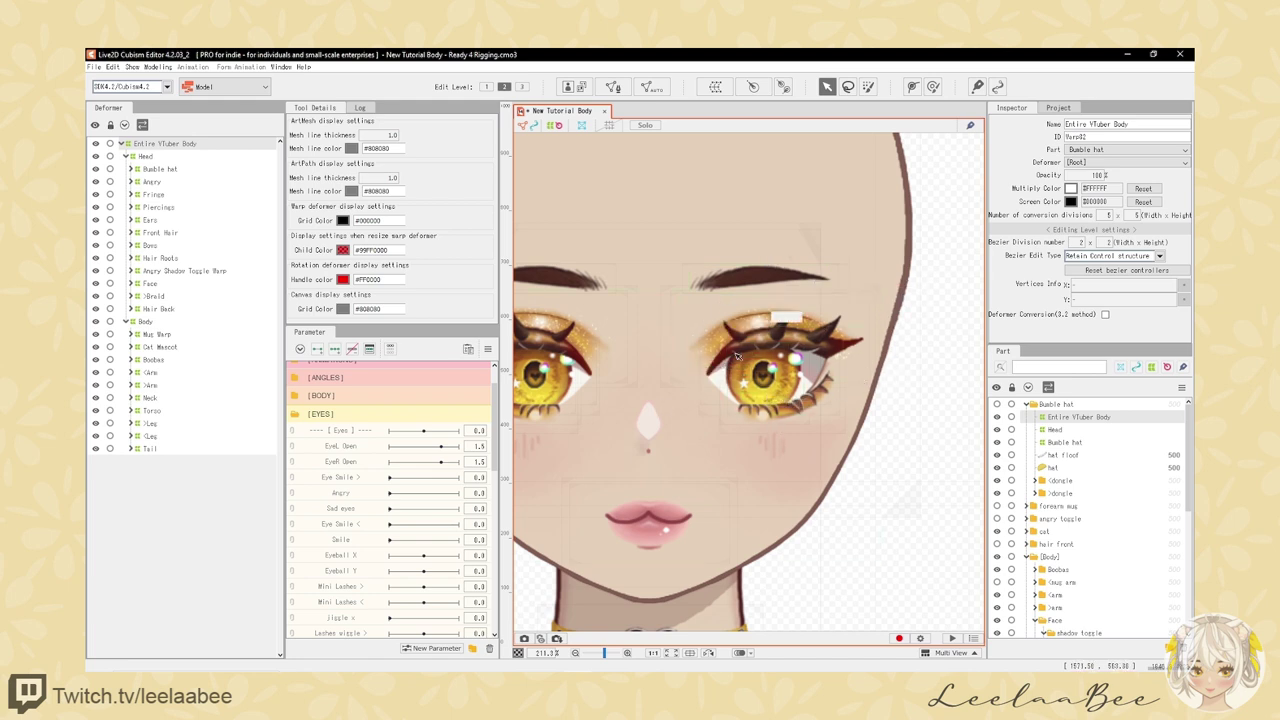
scroll(788, 398, down, 3)
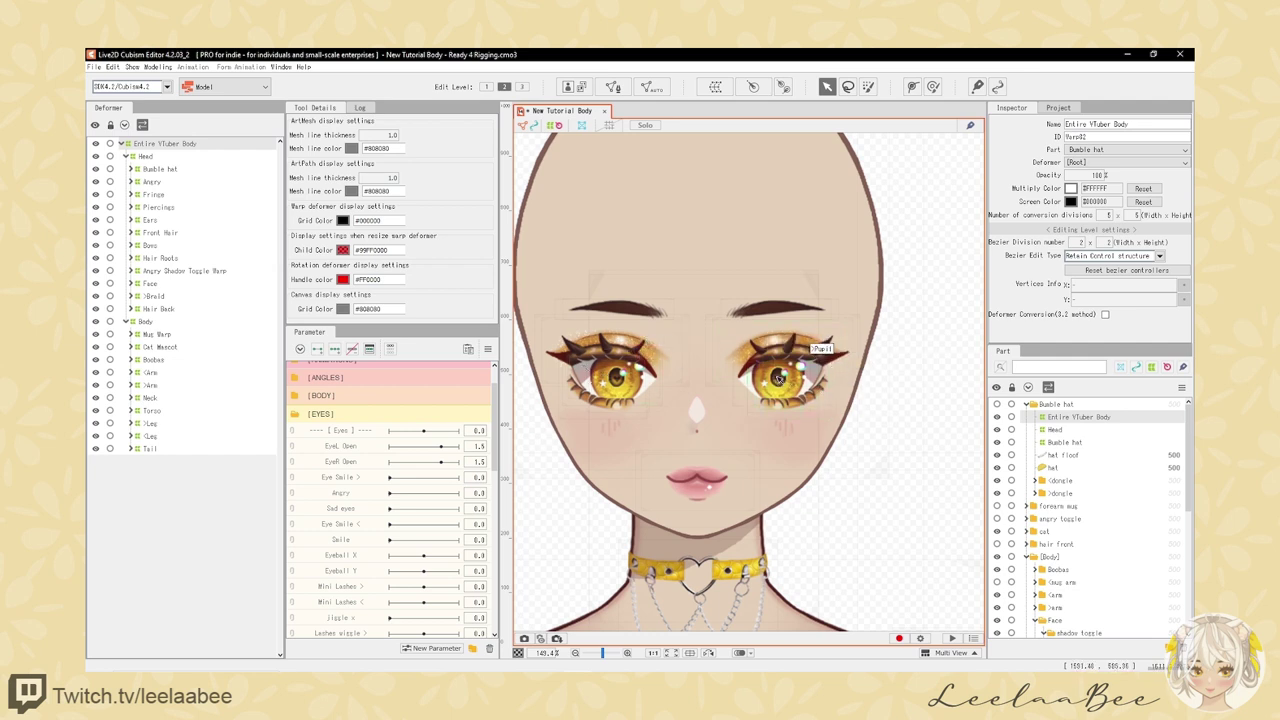
scroll(780, 378, up, 1)
scroll(780, 378, down, 1)
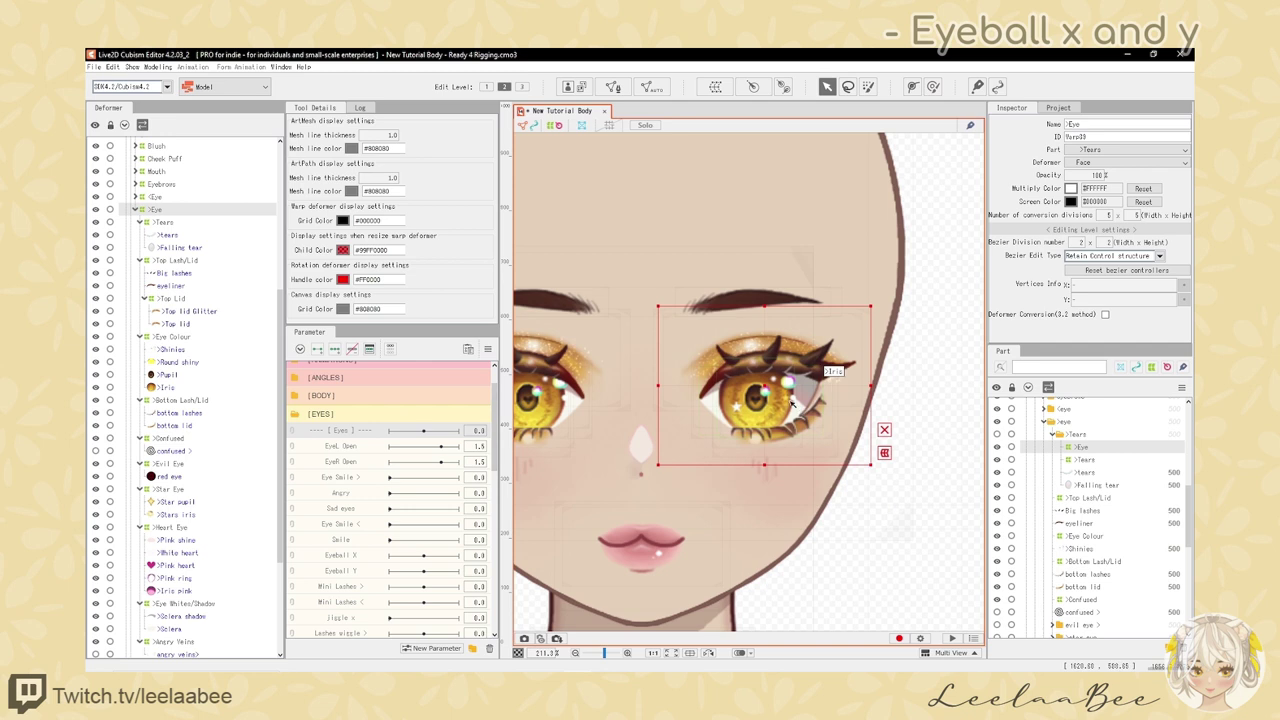
scroll(790, 403, up, 2)
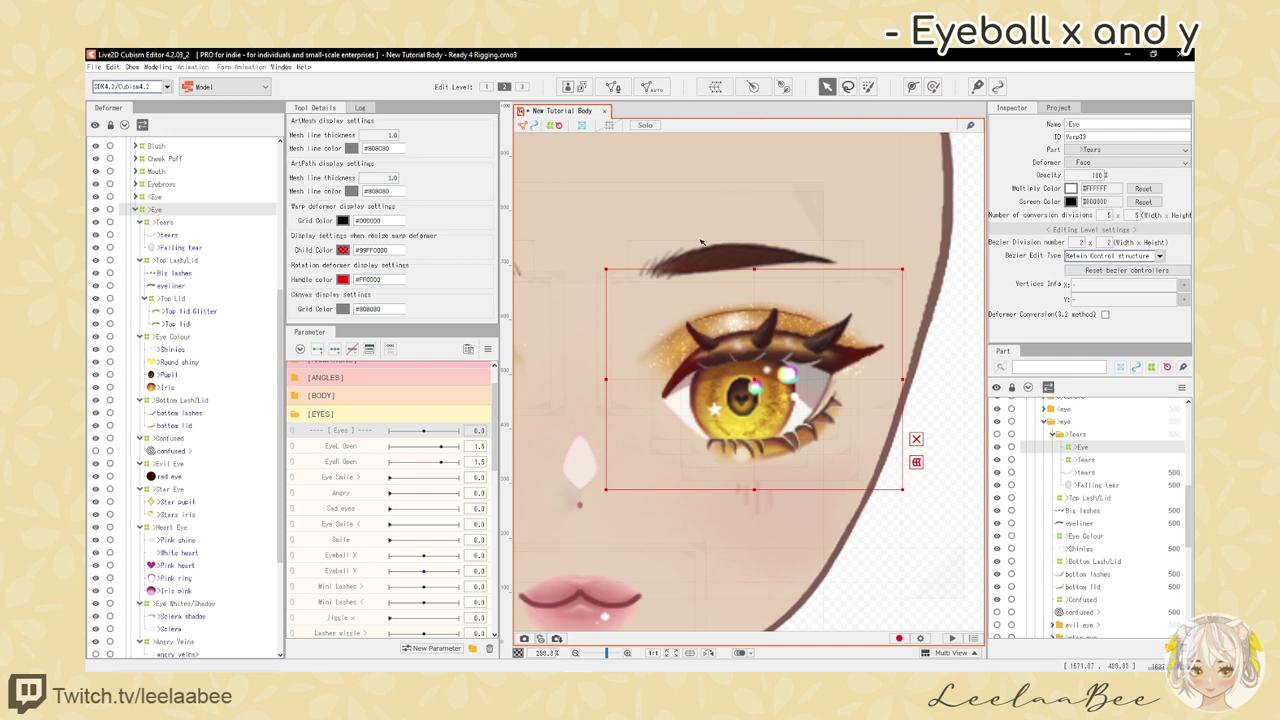
- Select the >Eye art meshes for the tears, top lashes and lid, eye colour, bottom lashes and lid, and confused eye
click(190, 235)
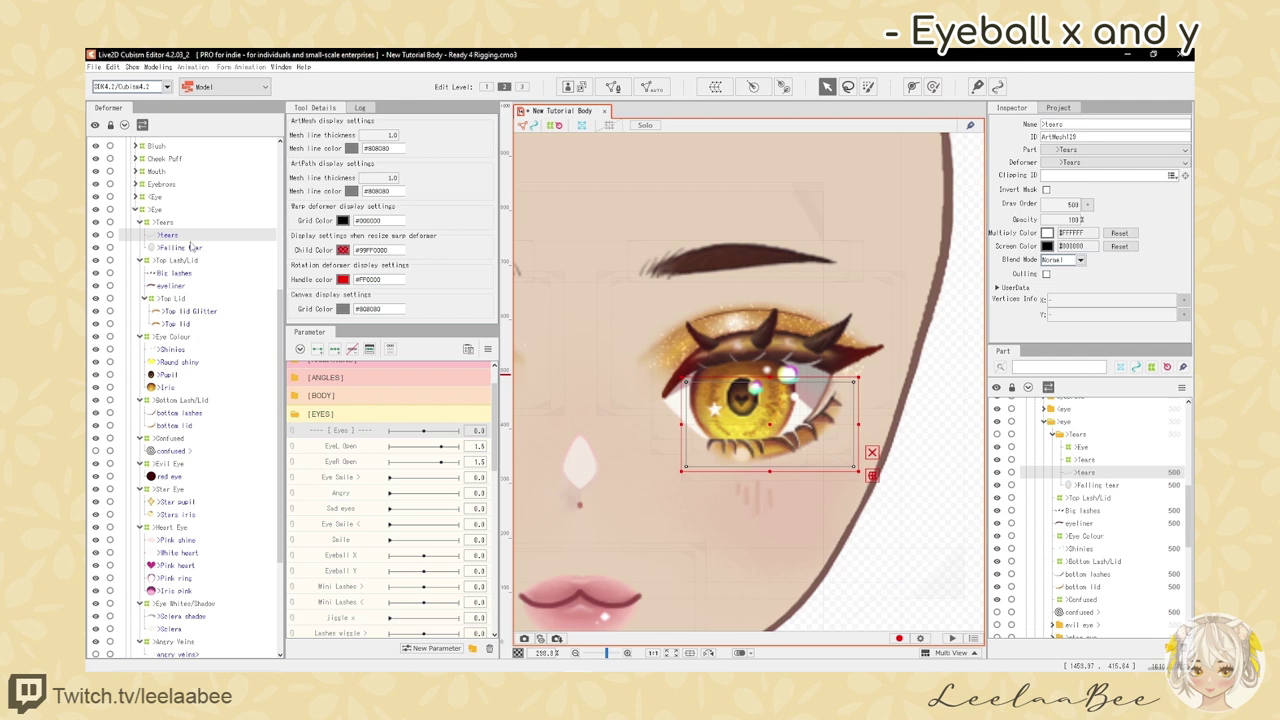
ctrl+click(190, 247)
ctrl+click(190, 273)
ctrl+click(188, 286)
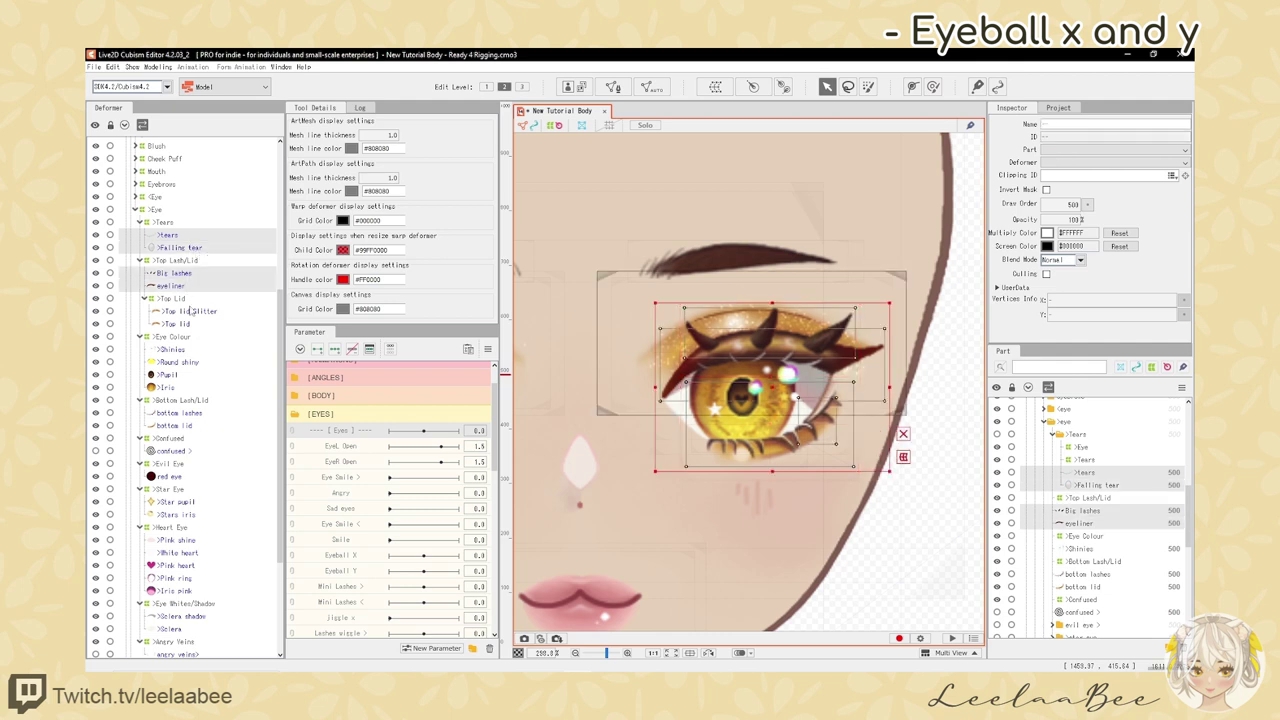
ctrl+click(188, 311)
ctrl+click(186, 324)
ctrl+click(185, 349)
ctrl+click(185, 362)
ctrl+click(185, 374)
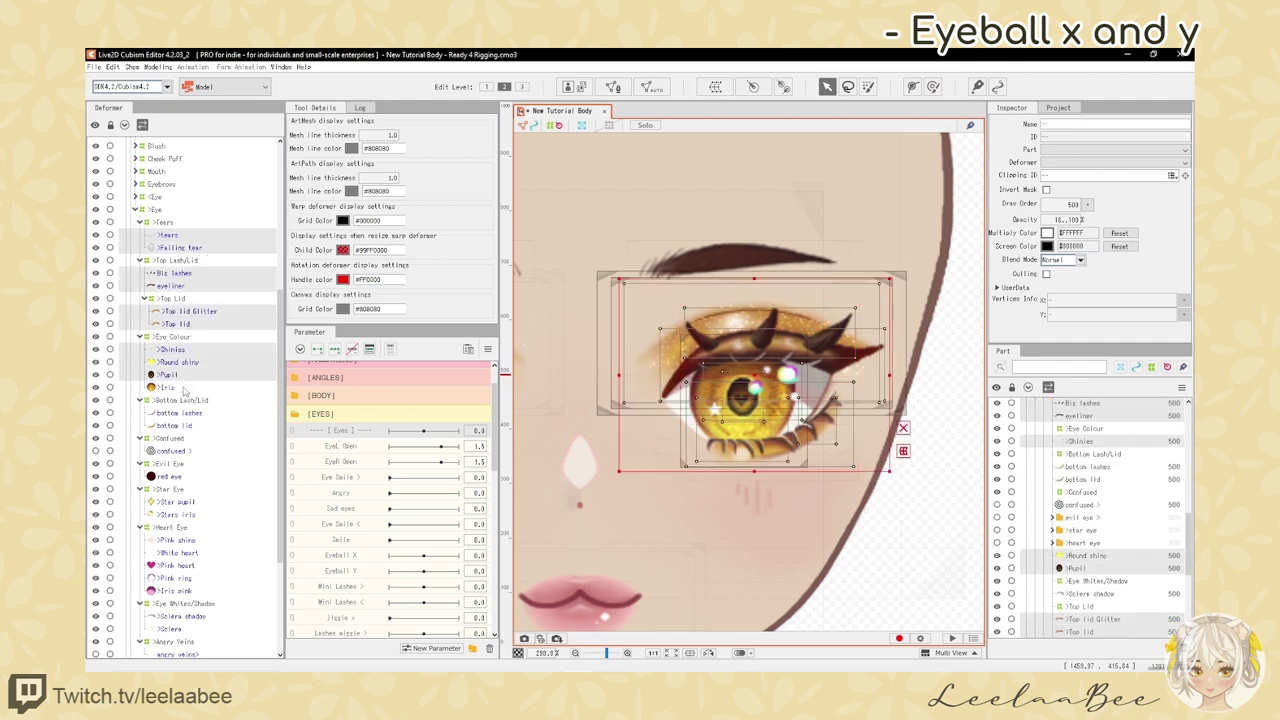
ctrl+click(184, 387)
ctrl+click(183, 412)
ctrl+click(183, 425)
ctrl+click(183, 450)
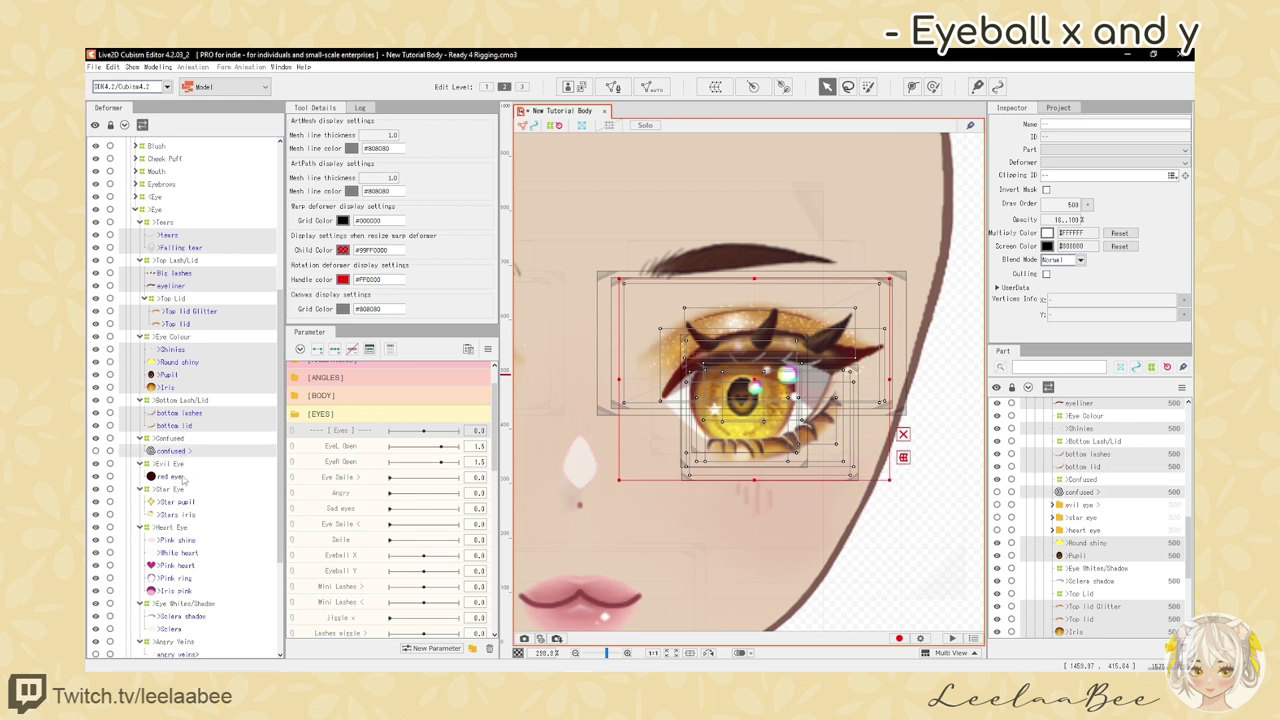
- Add the red eye, star eye, heart eye, sclera, sclera shadow and angry veins meshes to the selection
ctrl+click(183, 476)
ctrl+click(182, 501)
ctrl+click(182, 514)
ctrl+click(182, 540)
ctrl+click(182, 552)
ctrl+click(182, 565)
ctrl+click(182, 578)
ctrl+click(182, 590)
scroll(184, 500, down, 3)
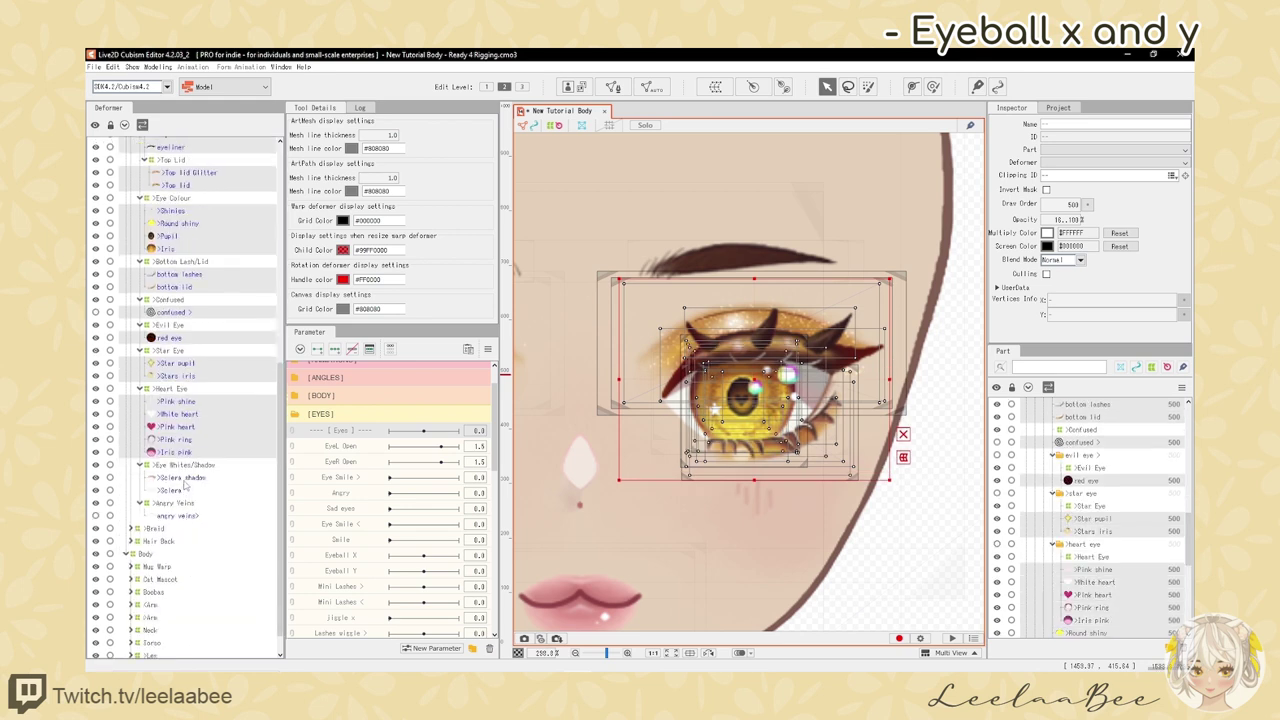
ctrl+click(184, 478)
ctrl+click(184, 490)
ctrl+click(184, 516)
scroll(201, 517, up, 2)
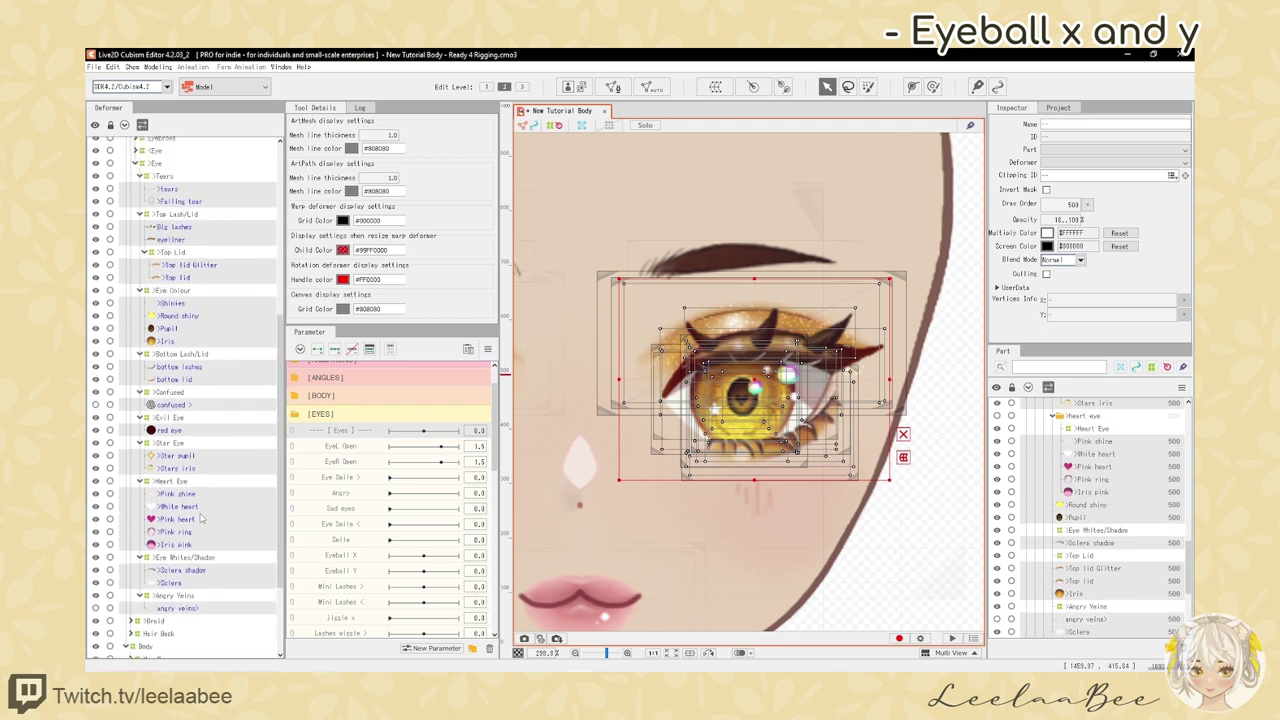
- Generate automatic meshes for the selected eye parts with the Deformation (Heavy) preset
click(645, 88)
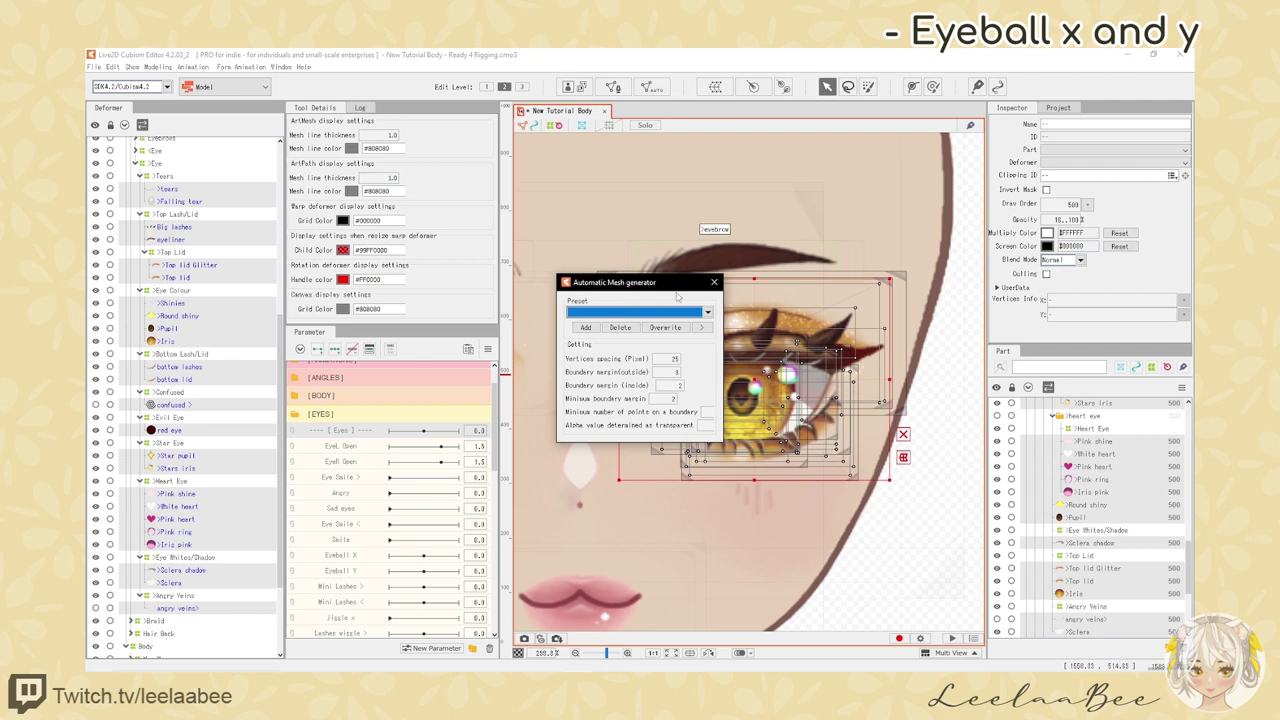
click(708, 312)
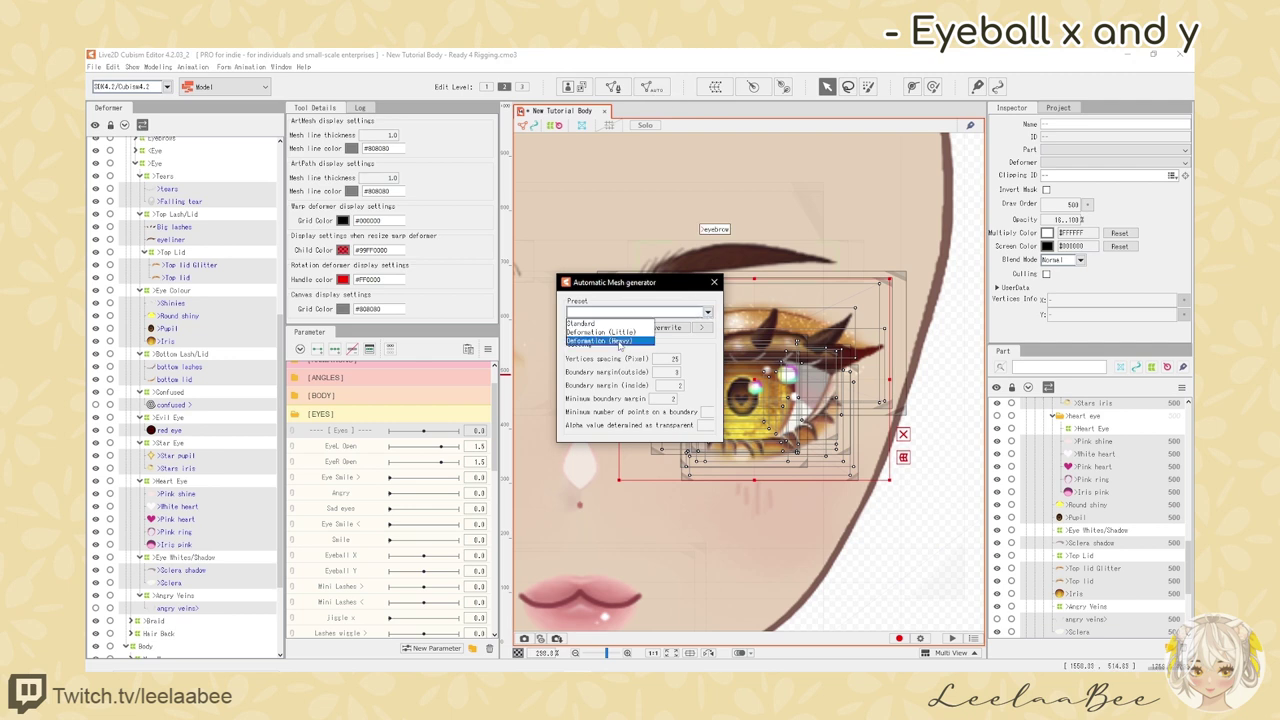
click(590, 341)
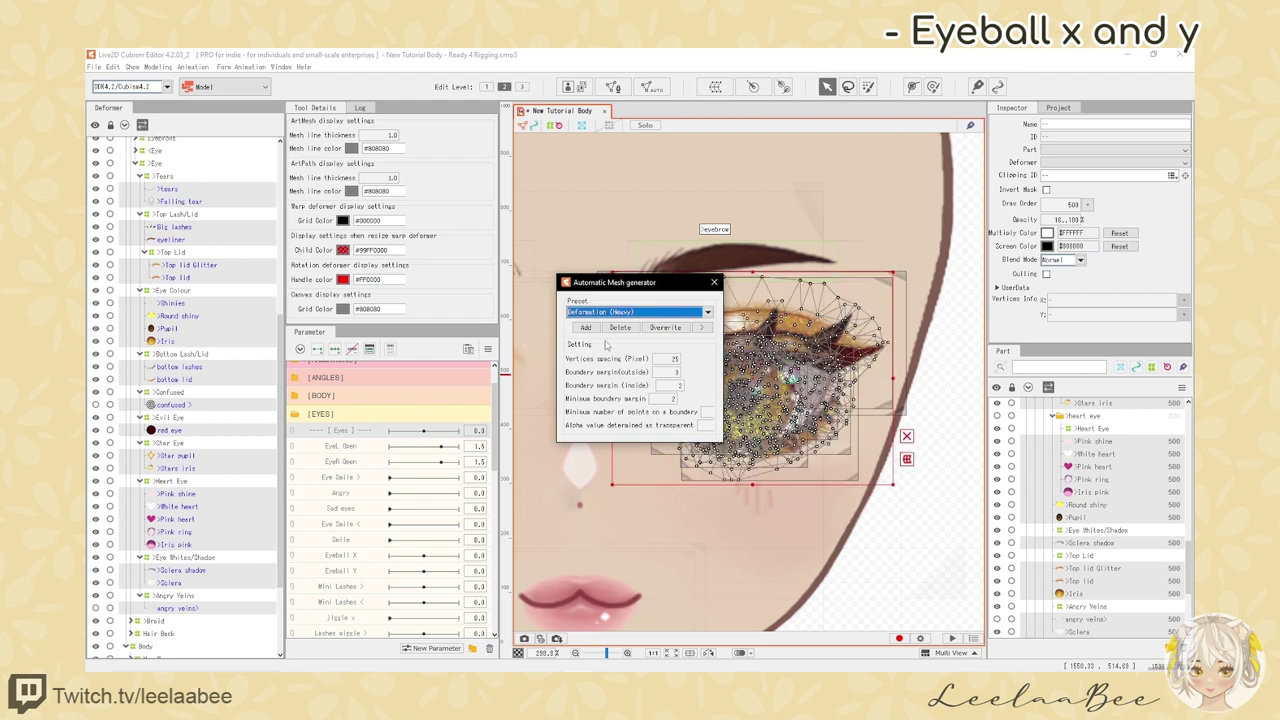
click(714, 283)
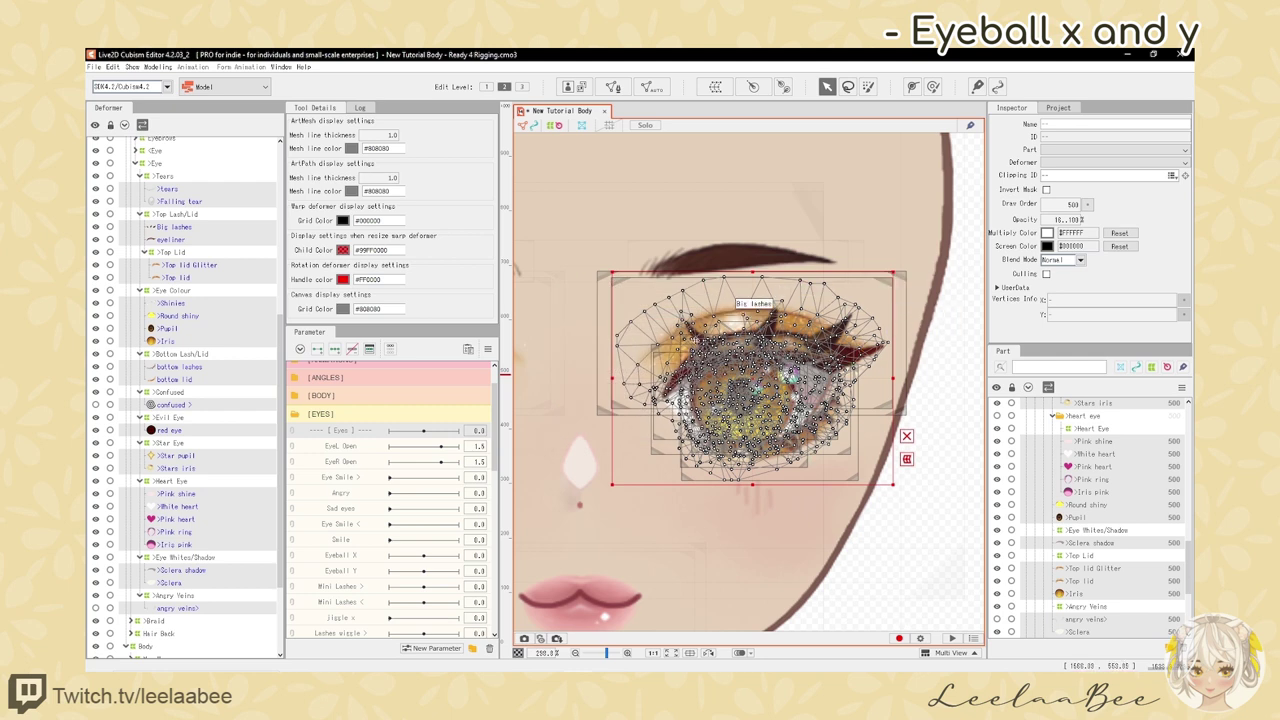
- Open only the >Eye eyeliner for manual mesh editing and erase its generated mesh
scroll(666, 356, down, 2)
scroll(716, 363, up, 2)
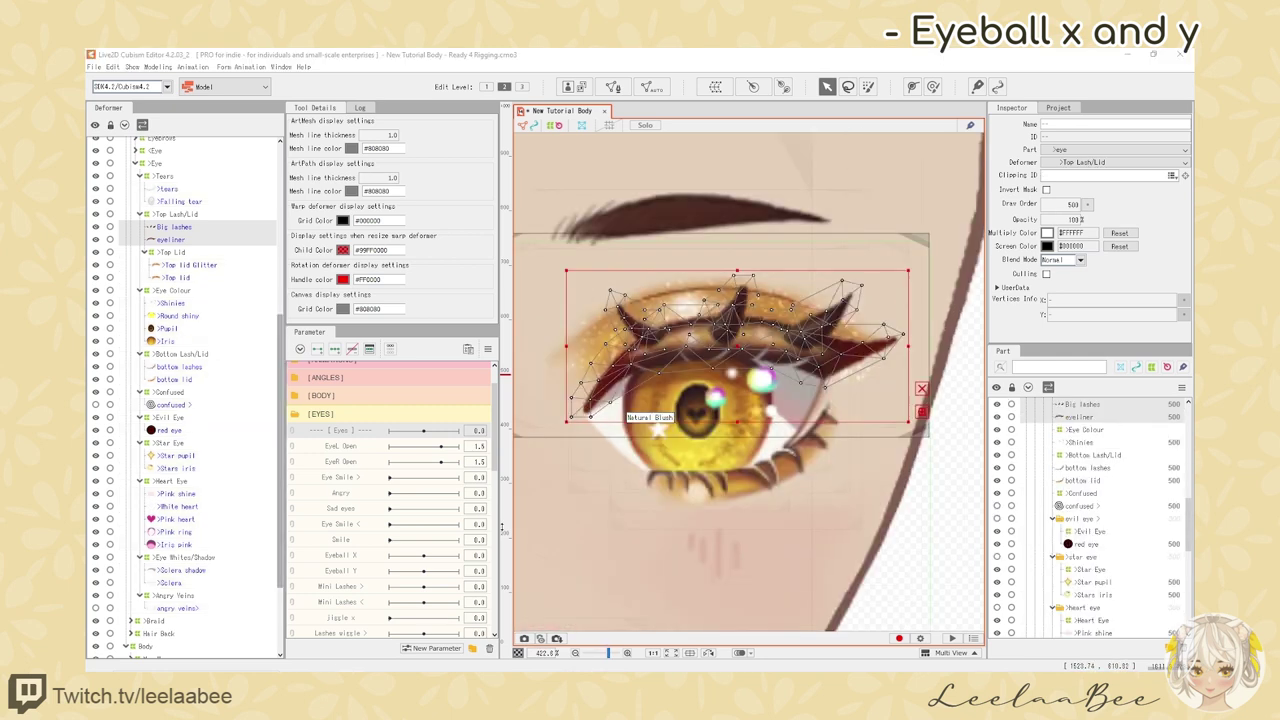
scroll(675, 418, down, 2)
scroll(639, 377, up, 2)
click(185, 241)
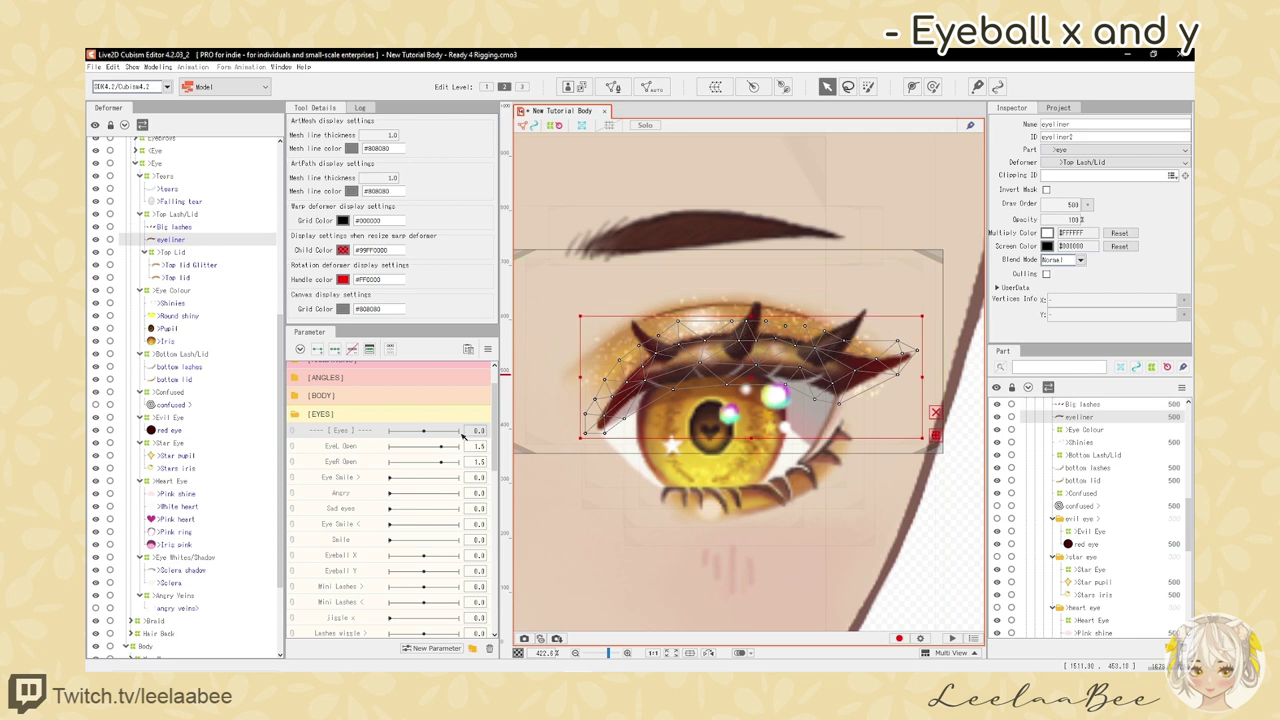
scroll(700, 390, down, 2)
scroll(716, 392, up, 2)
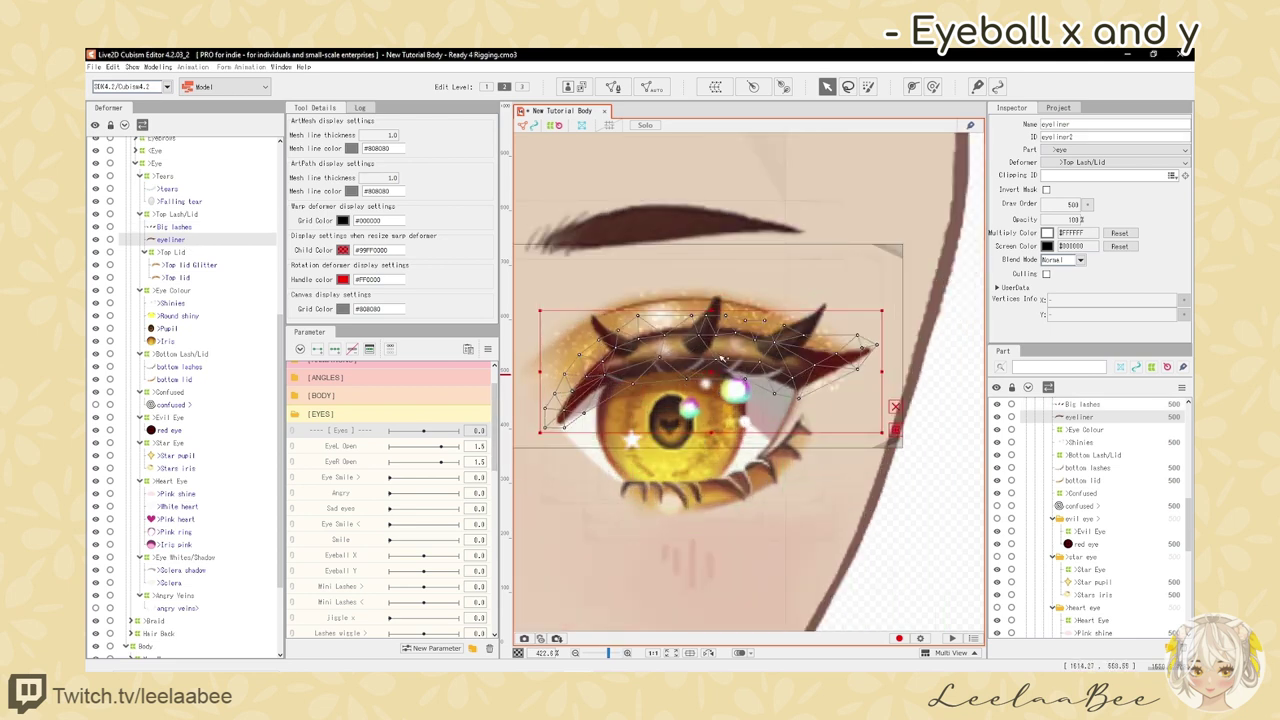
scroll(829, 377, down, 1)
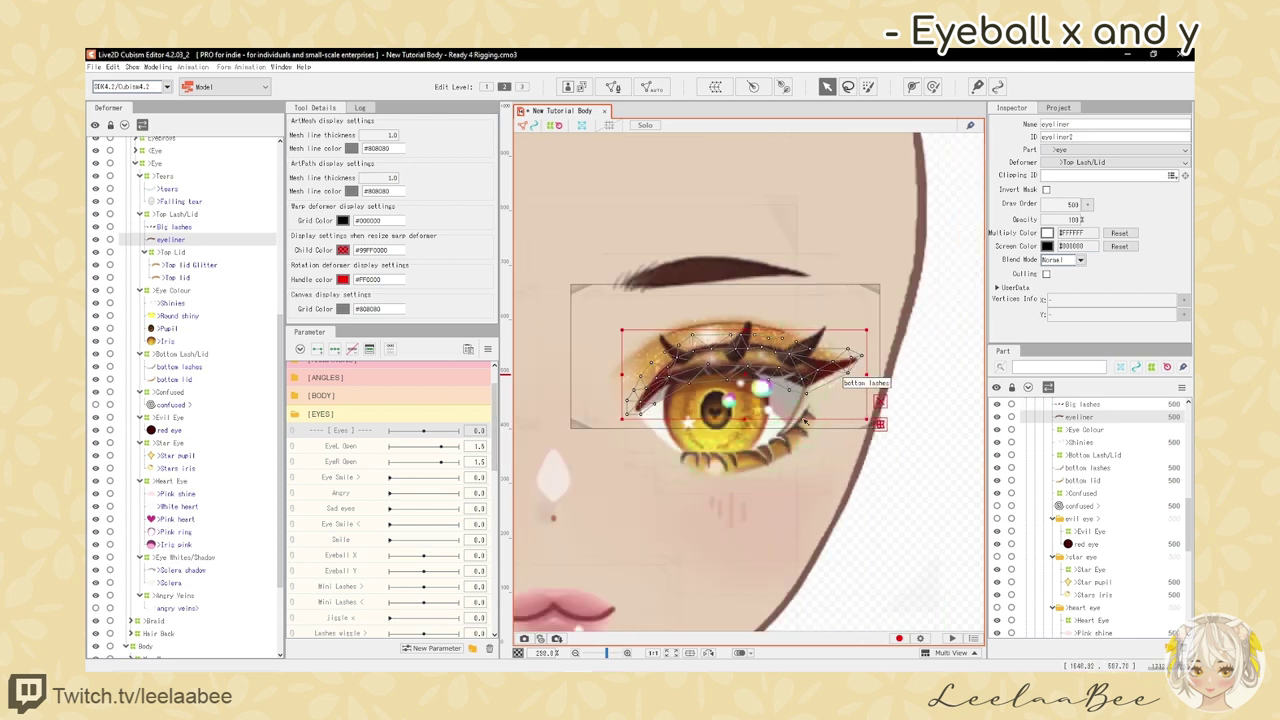
click(615, 88)
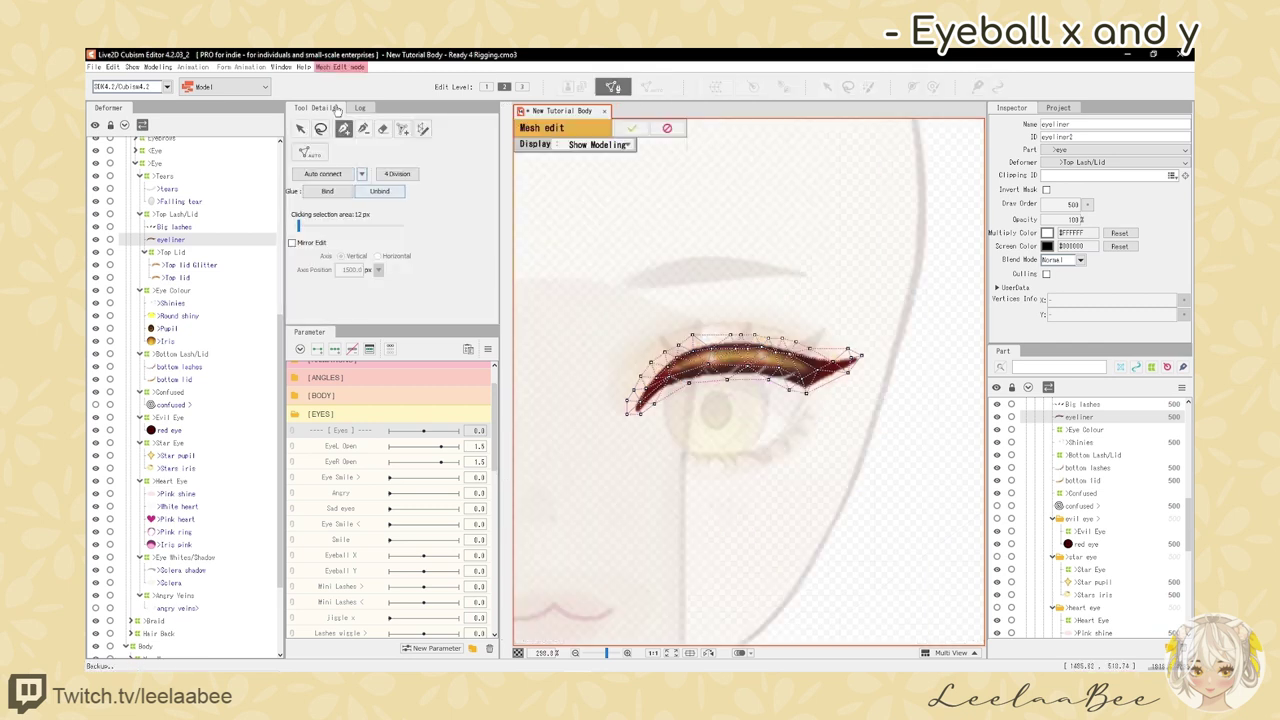
click(752, 357)
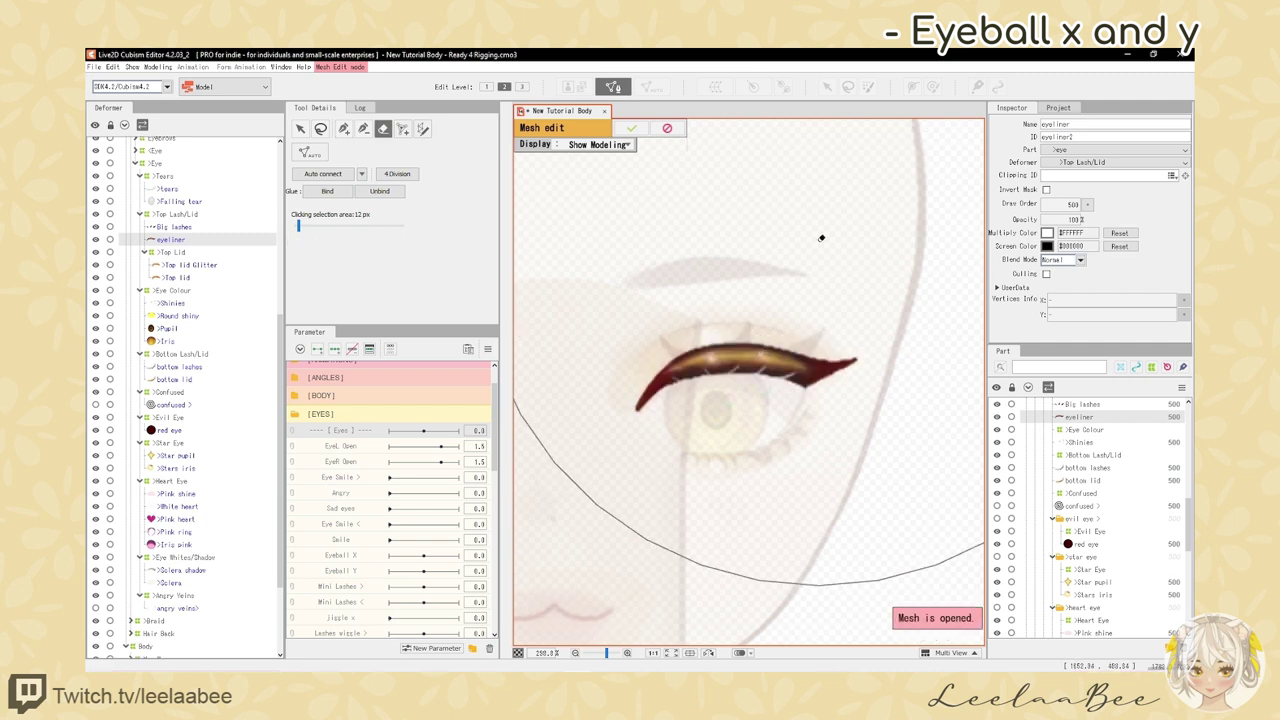
- Place connected mesh points along the lower edge of the eyeliner, from the inner corner to the outer wing
click(344, 129)
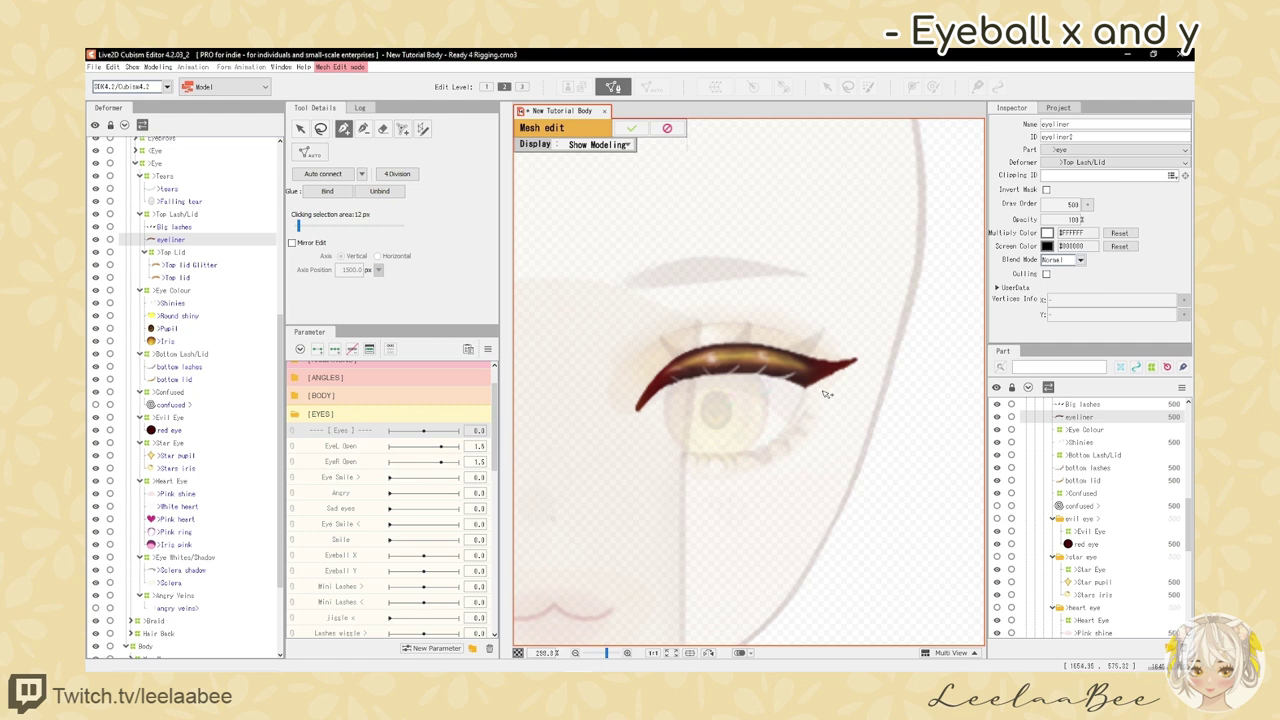
drag(824, 392, 813, 389)
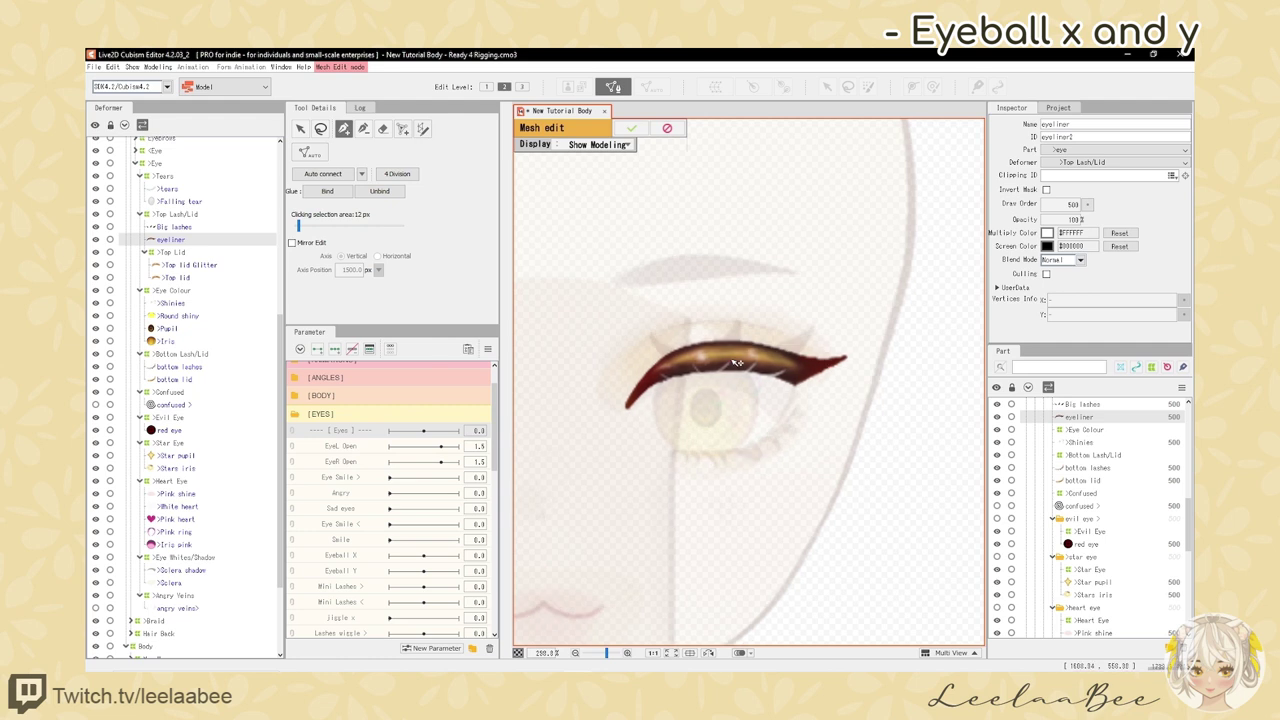
click(628, 411)
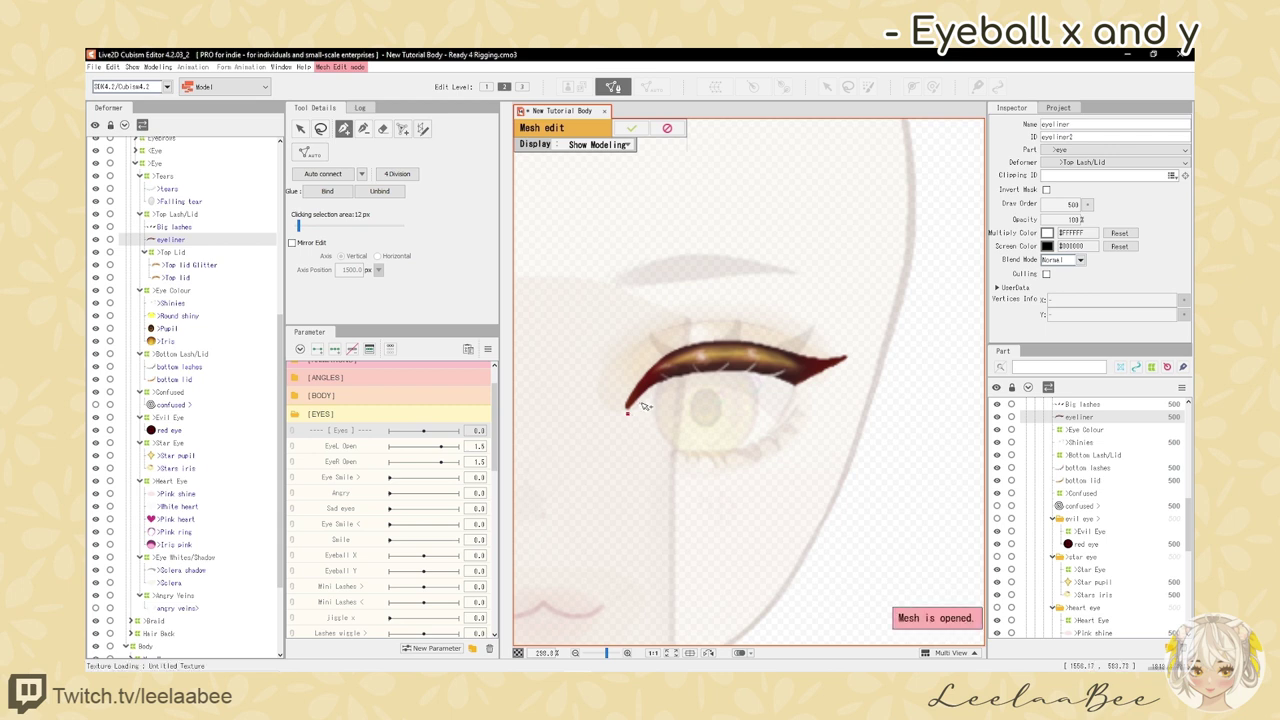
click(641, 403)
click(654, 389)
click(677, 380)
click(702, 377)
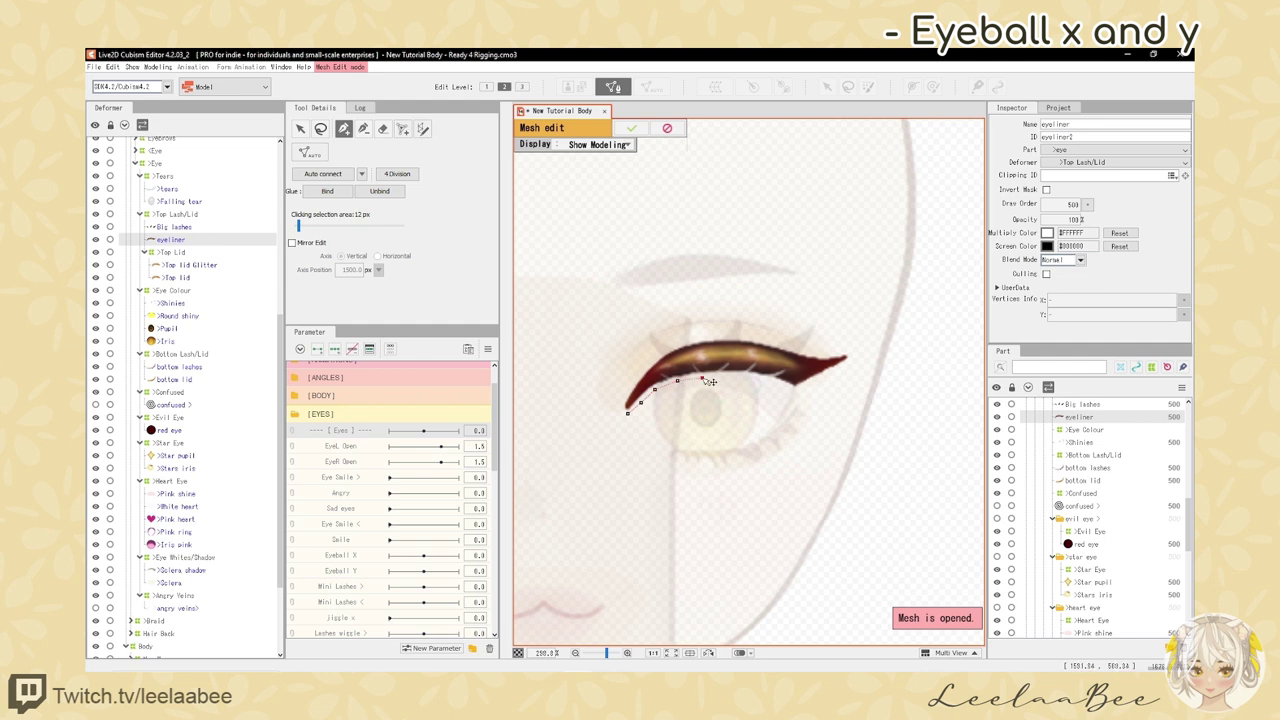
click(800, 392)
click(813, 384)
click(846, 365)
- Continue the mesh outline around the eyeliner's wing tip and along its upper edge back to the inner corner
click(859, 349)
click(833, 351)
click(804, 348)
click(771, 339)
click(734, 334)
click(701, 334)
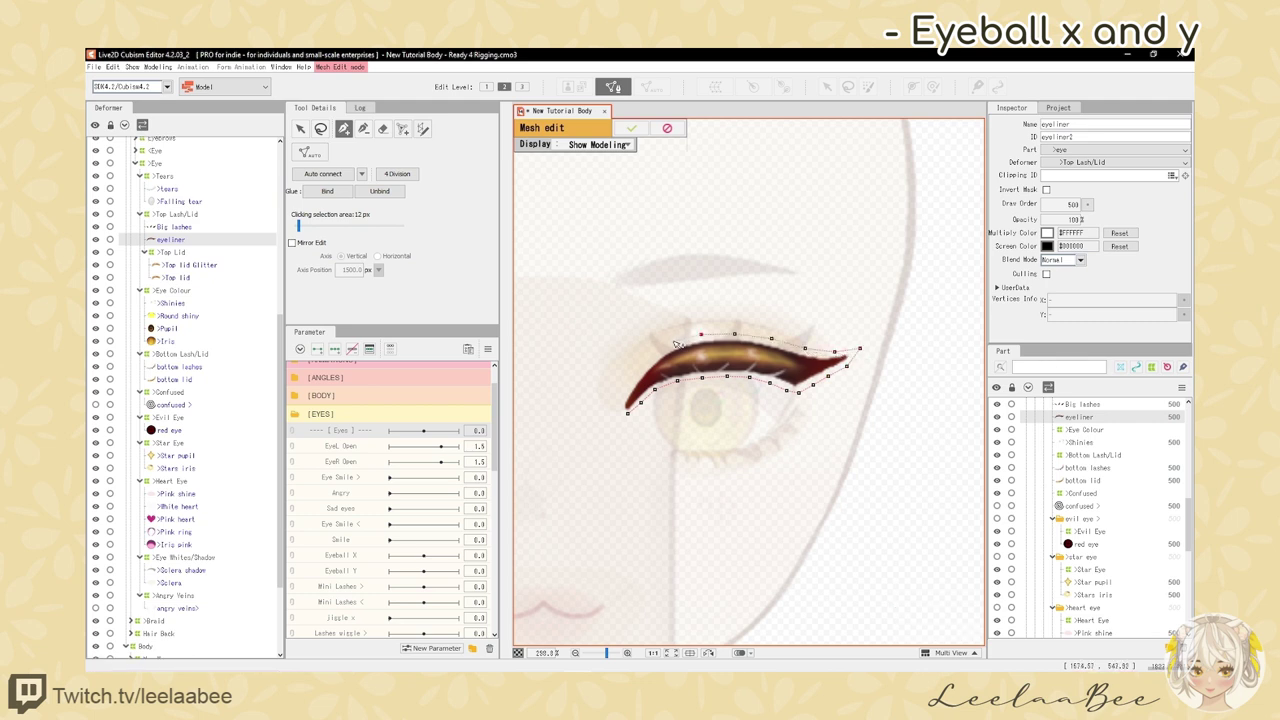
click(673, 341)
click(647, 358)
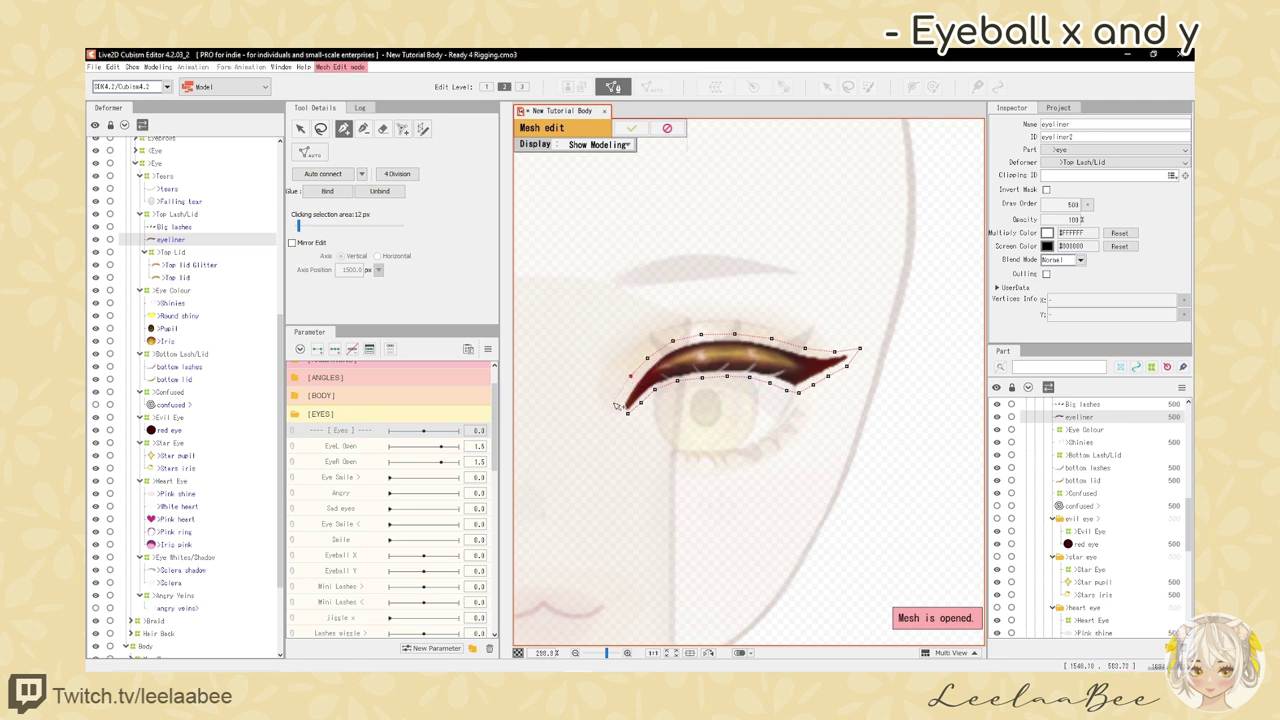
click(614, 403)
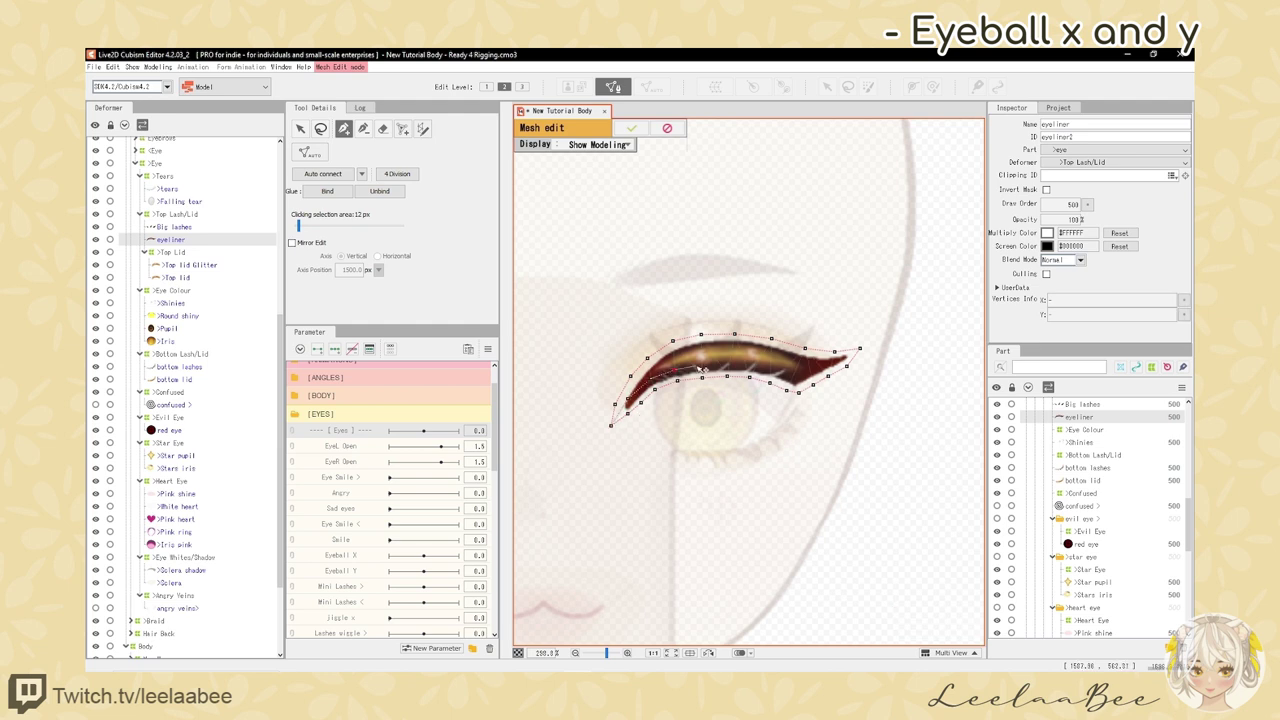
- Add a row of mesh points inside the upper part of the eyeliner, from the outer wing to the inner corner
click(797, 356)
click(768, 353)
click(735, 350)
click(702, 349)
click(668, 358)
click(643, 378)
drag(589, 478, 567, 486)
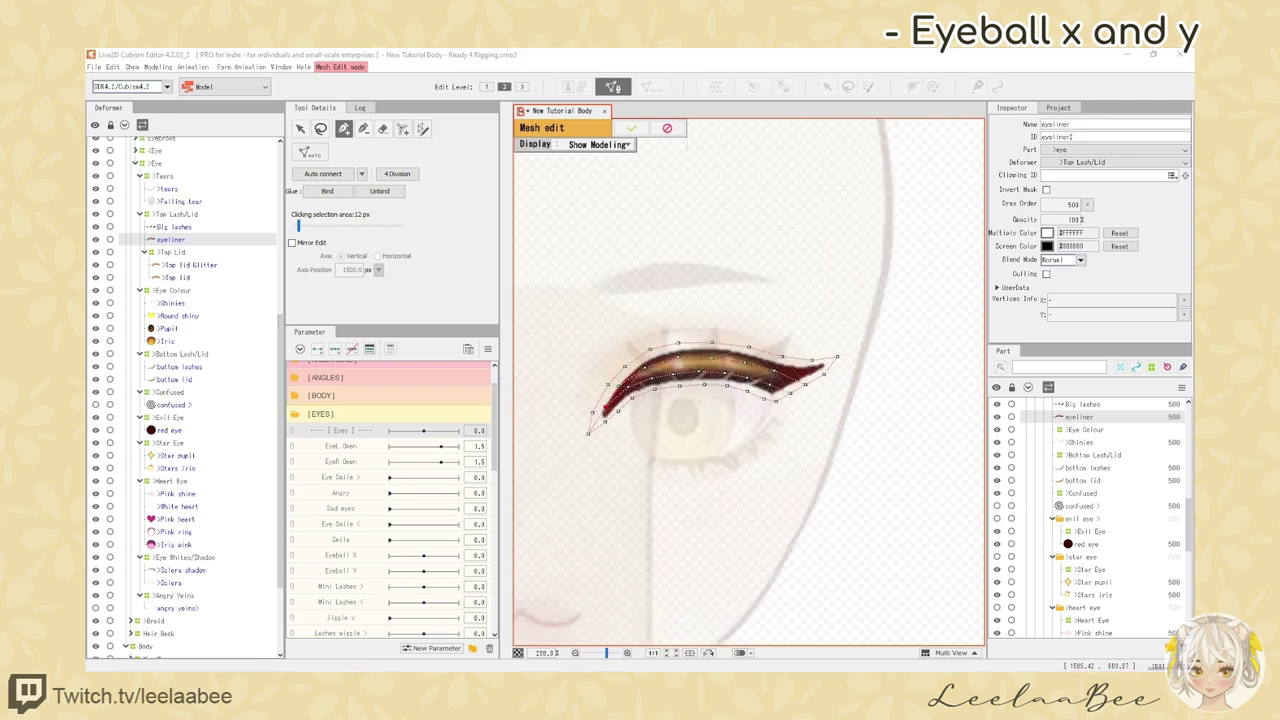
scroll(675, 400, up, 2)
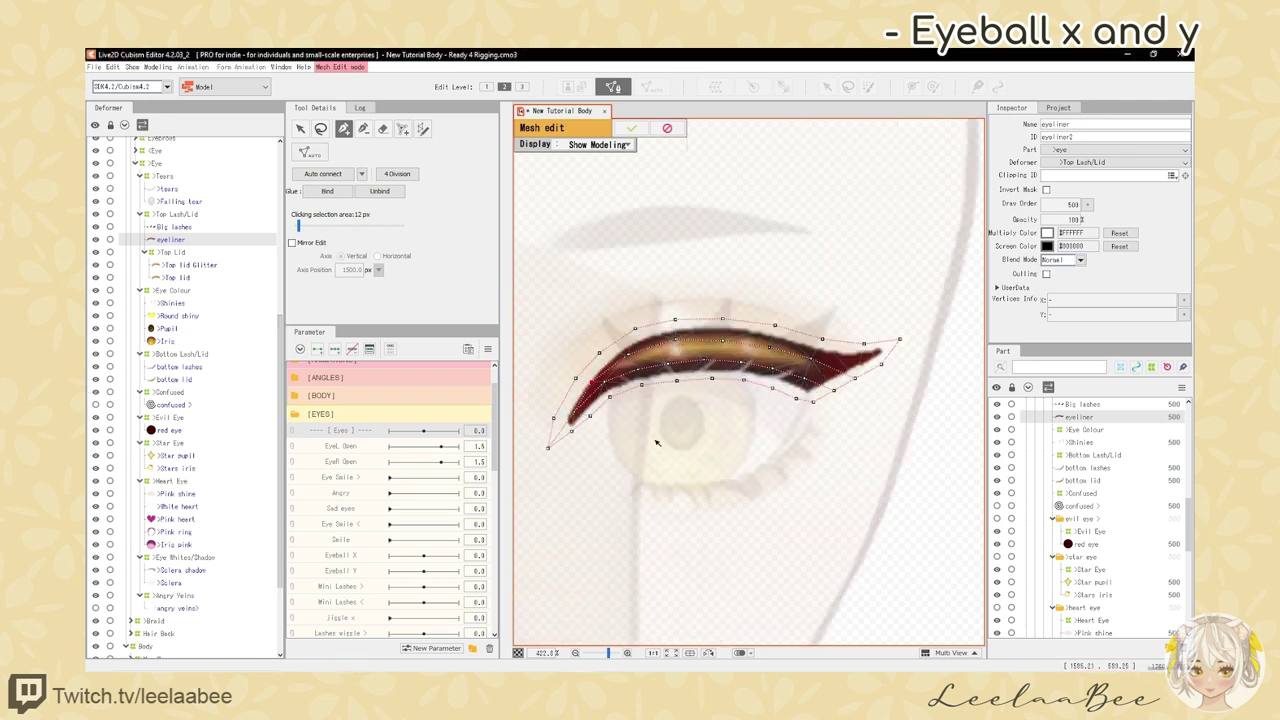
- Subdivide the eyeliner's manually placed mesh with 4 Division
click(300, 129)
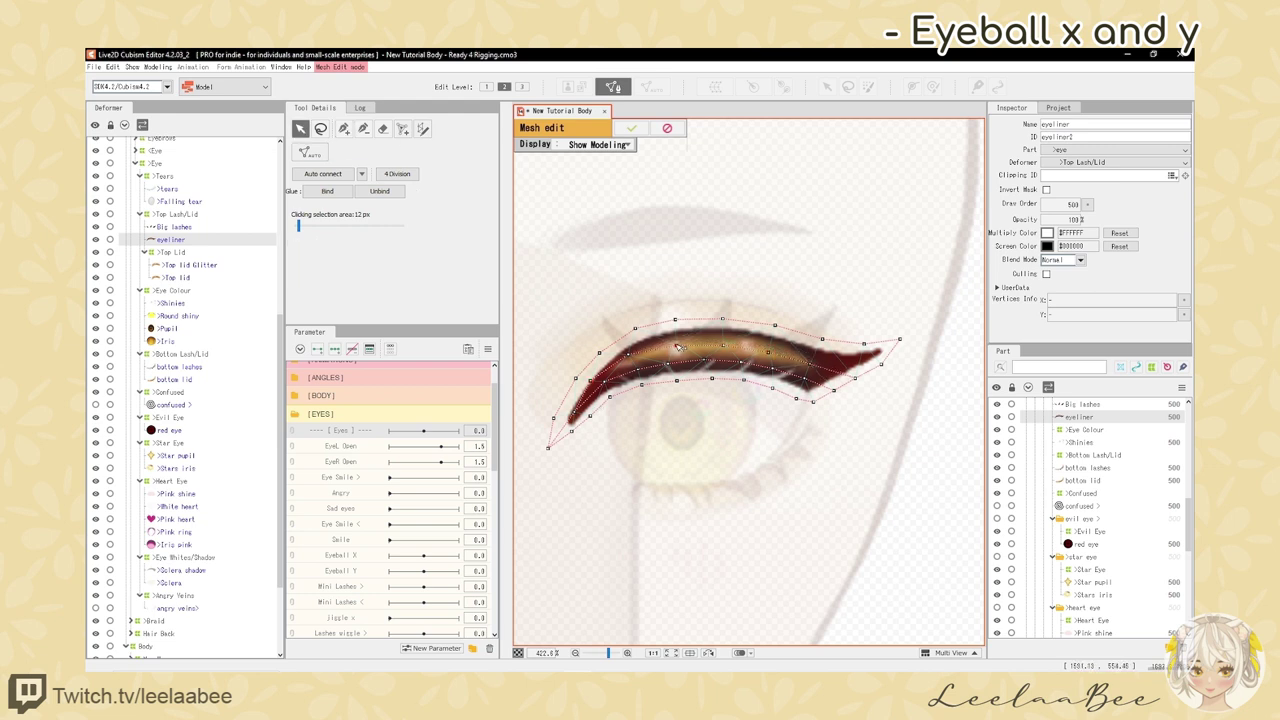
click(343, 128)
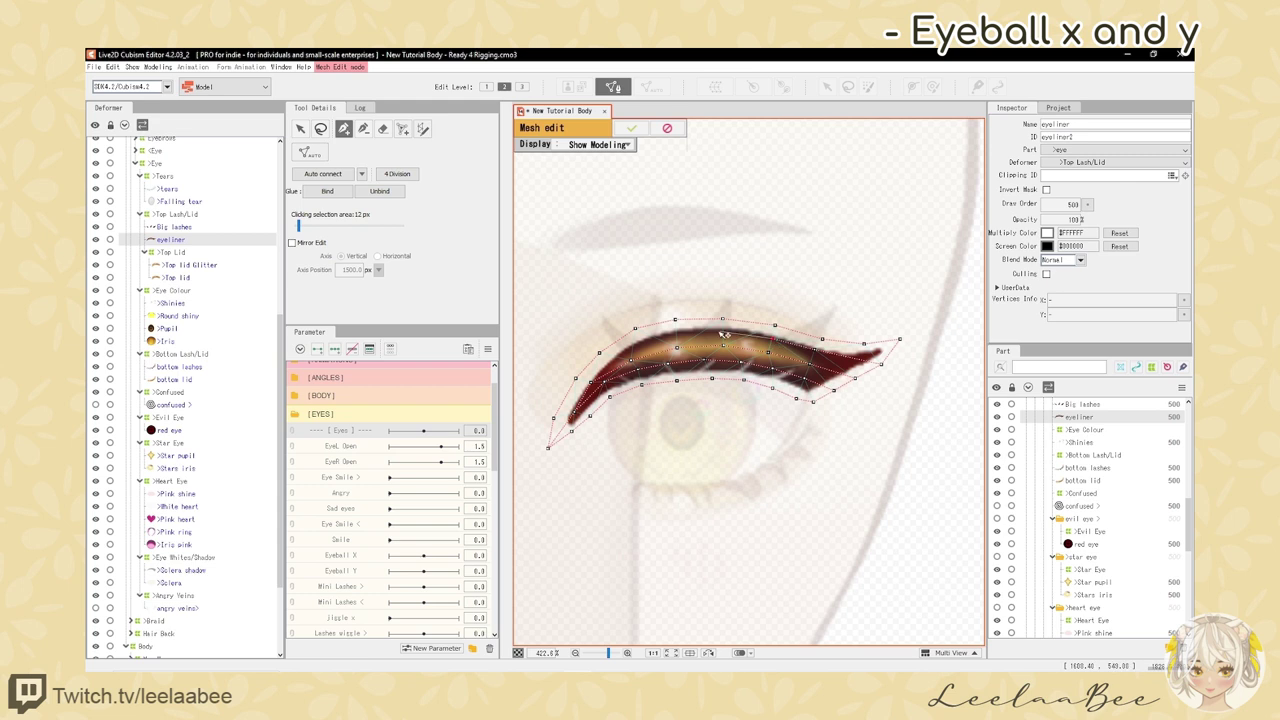
click(547, 447)
click(397, 175)
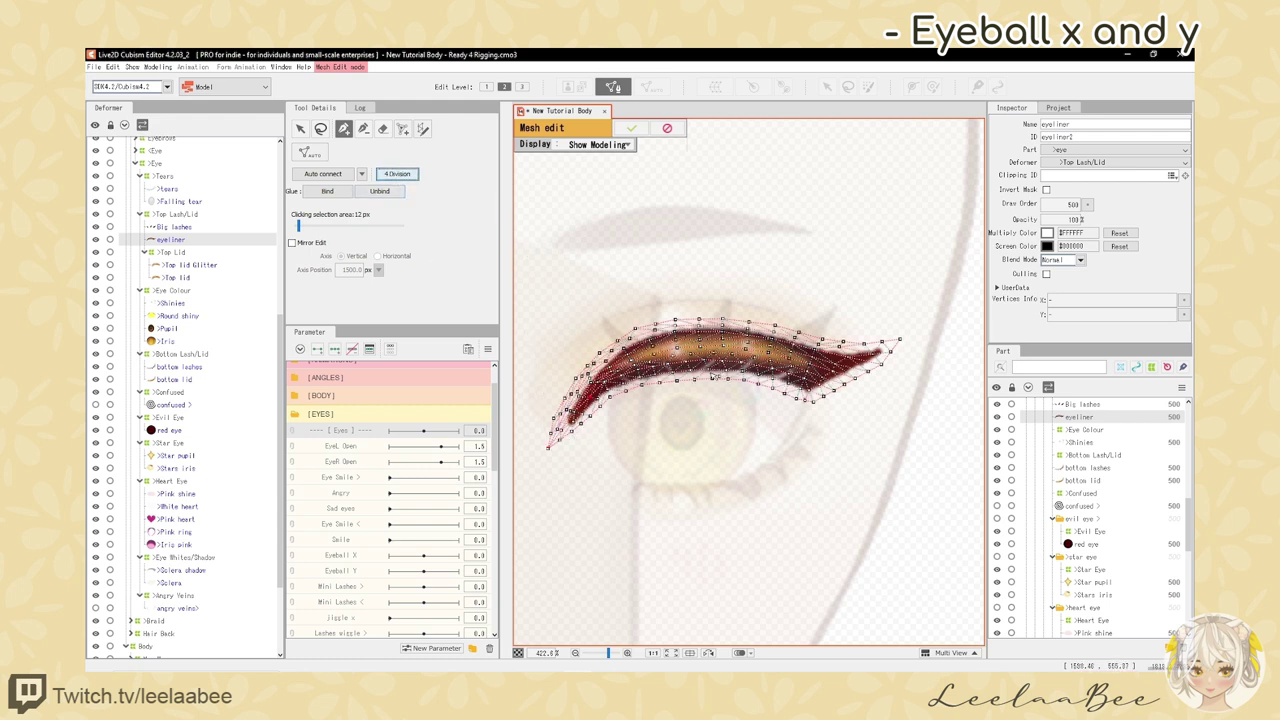
scroll(675, 422, up, 2)
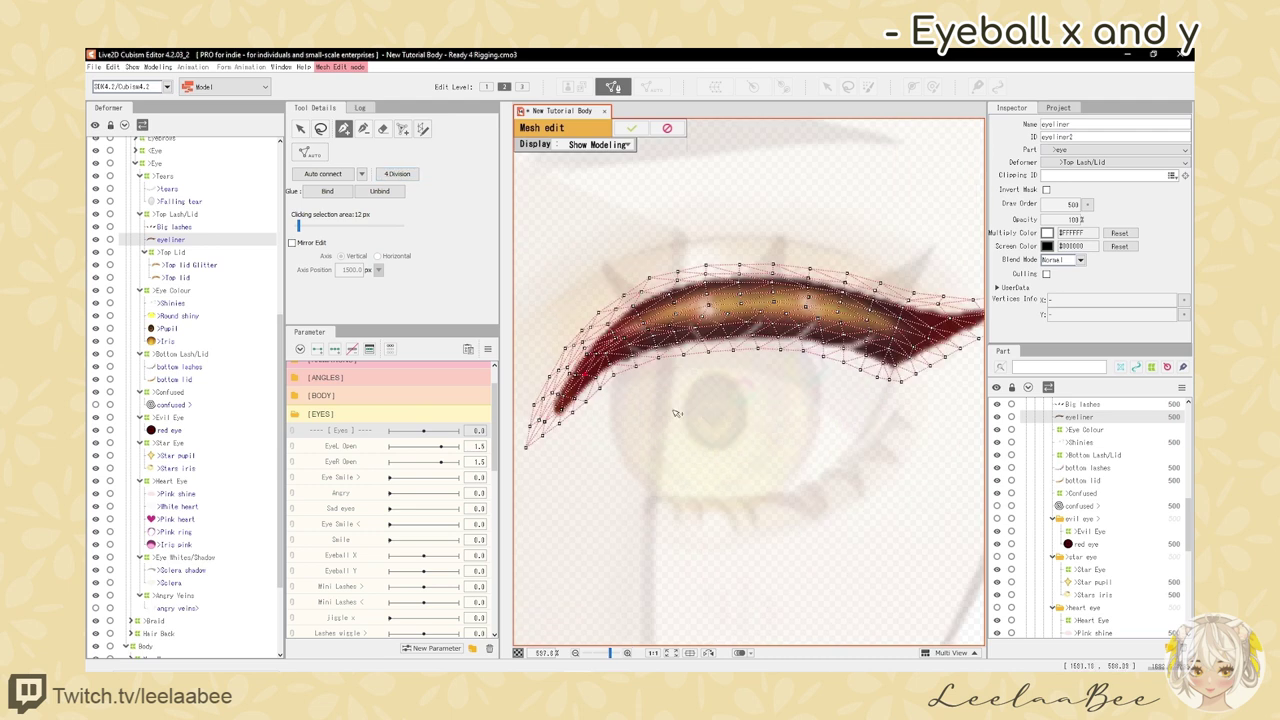
scroll(586, 421, up, 3)
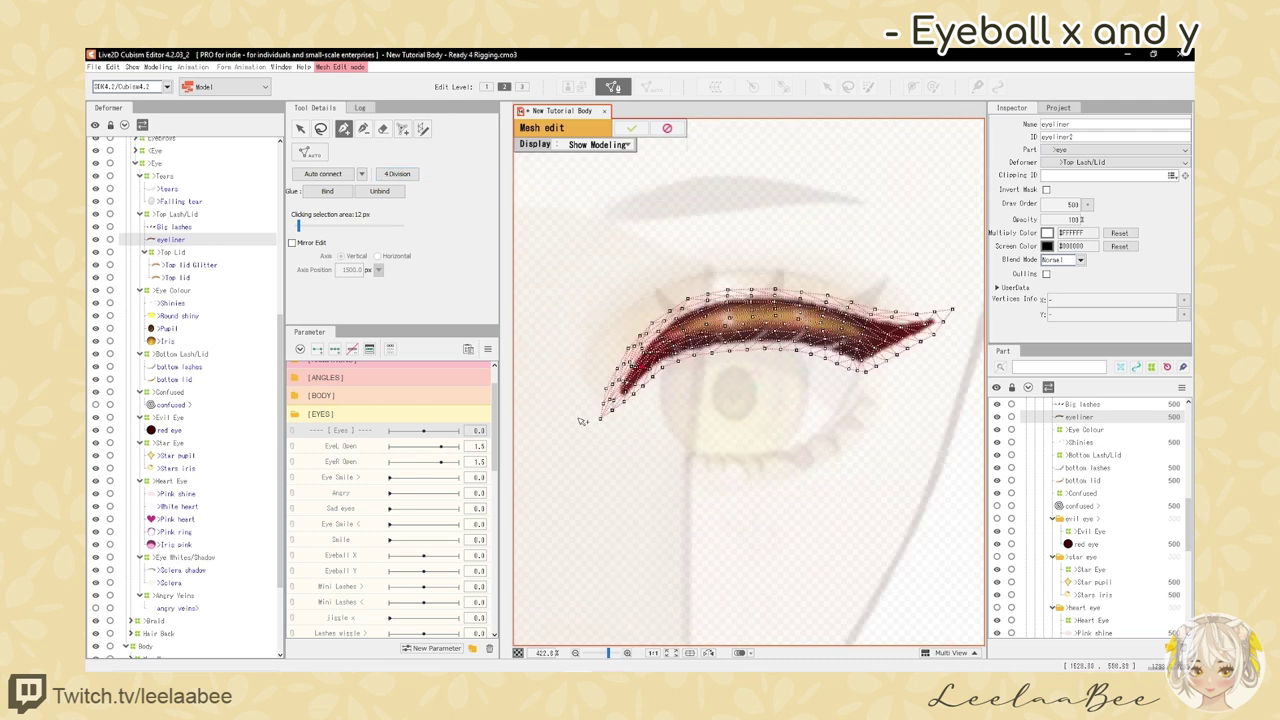
- Reduce the eraser size and remove the protruding mesh points at the eyeliner's inner corner
click(383, 130)
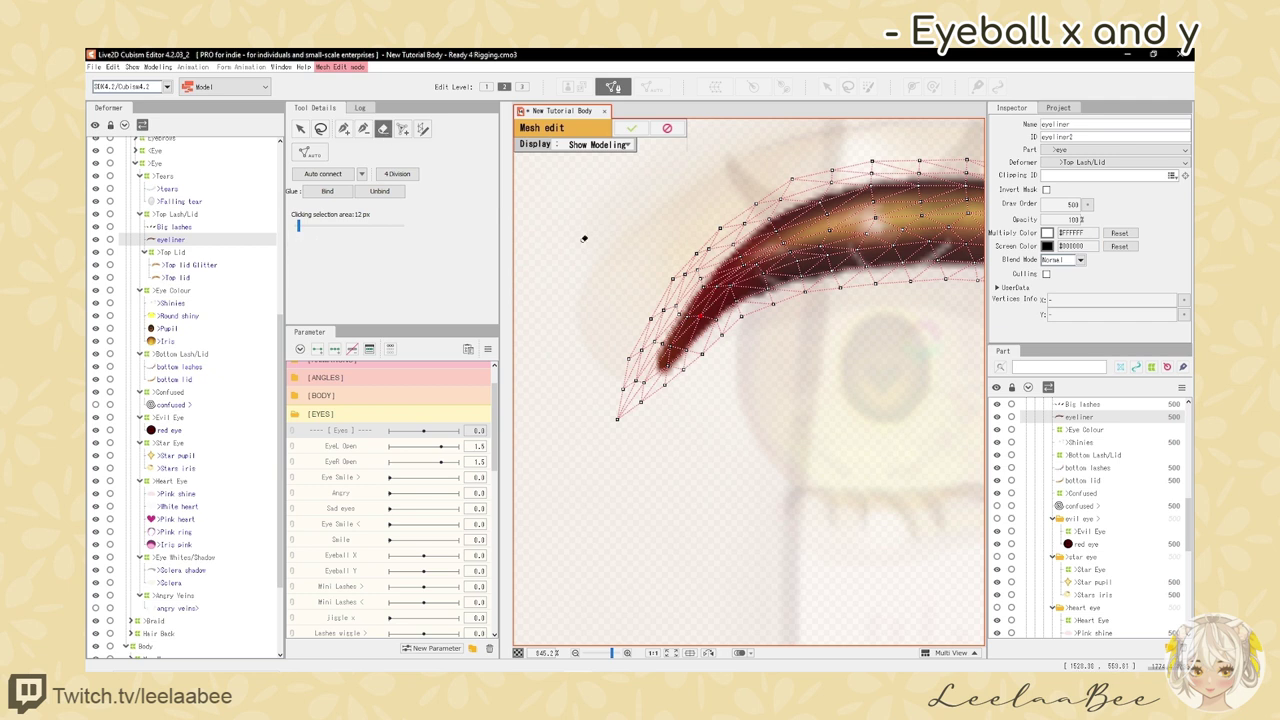
scroll(716, 312, down, 12)
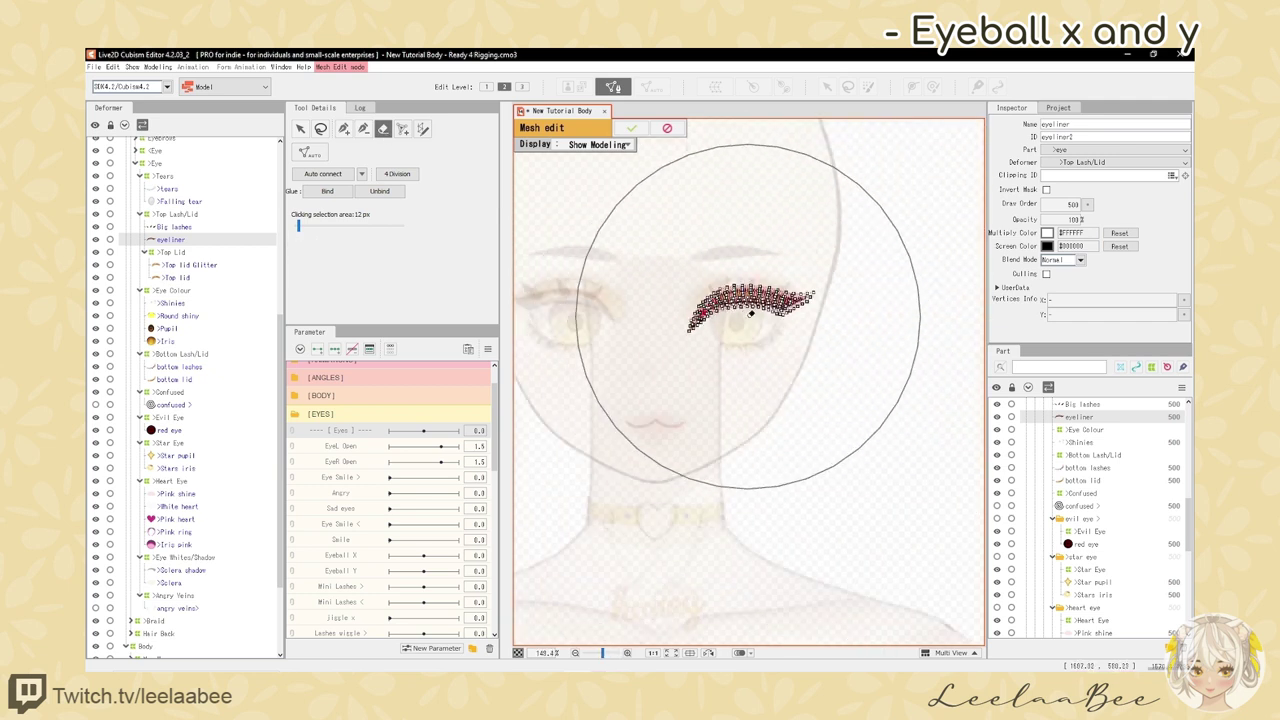
drag(880, 322, 543, 338)
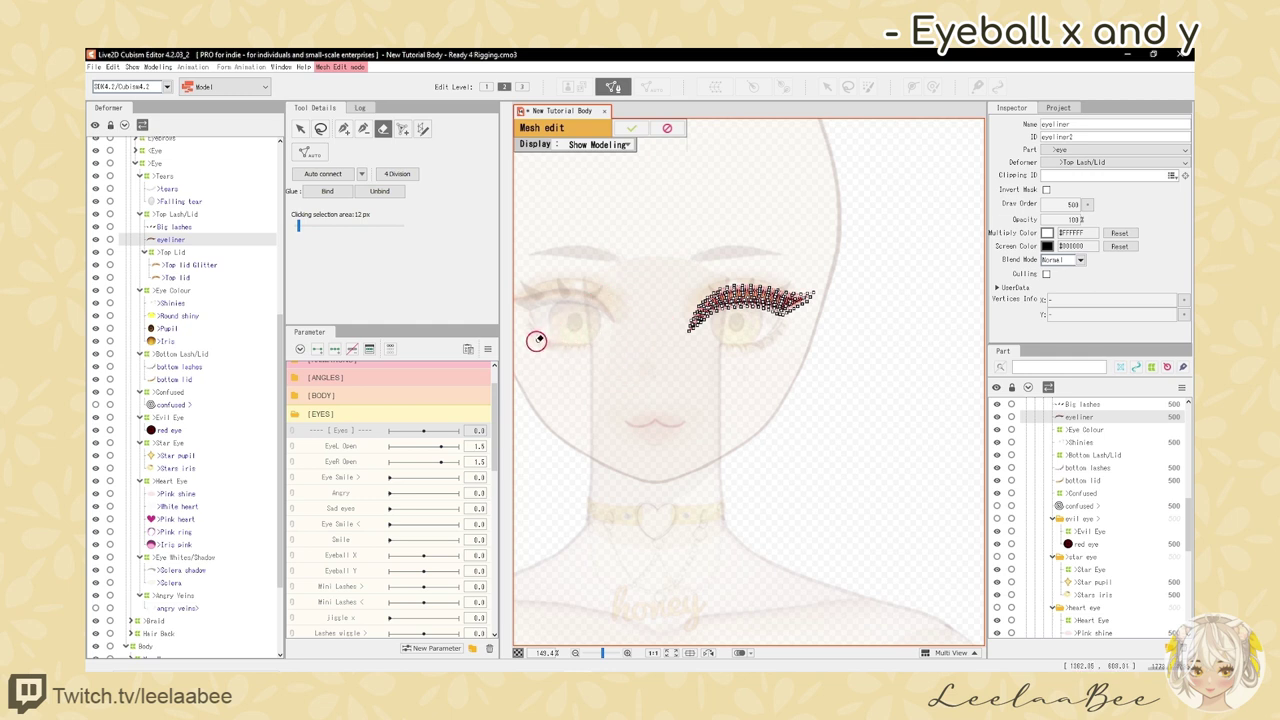
scroll(752, 347, up, 10)
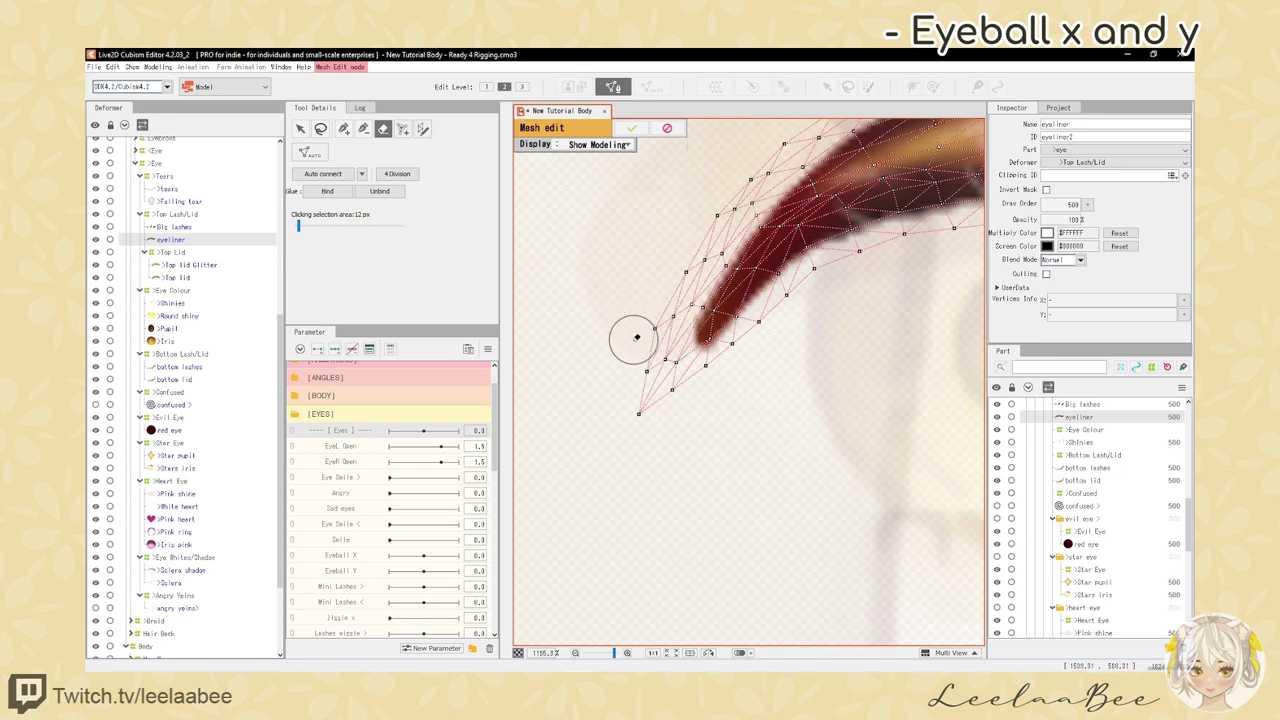
click(644, 372)
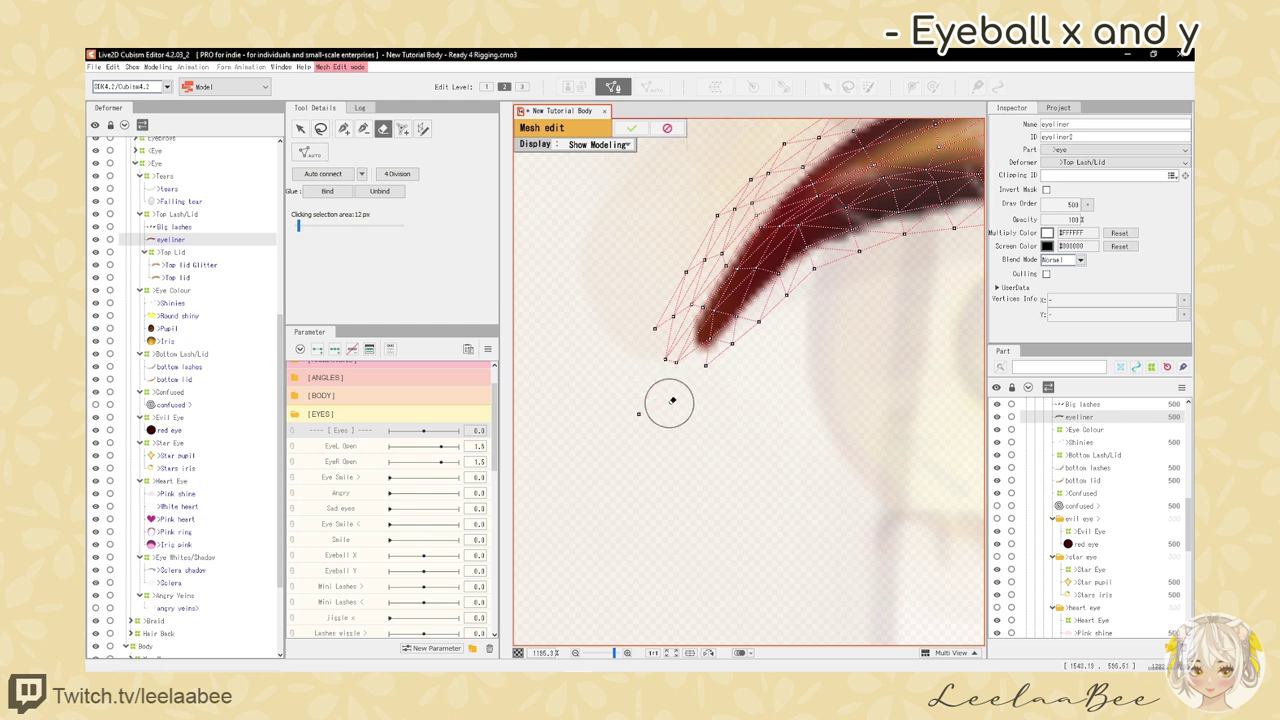
drag(672, 400, 634, 414)
scroll(621, 412, down, 2)
scroll(656, 376, up, 2)
- Rebuild the mesh connections at the eyeliner's inner corner with Auto connect and apply the mesh edit
click(616, 370)
scroll(565, 389, down, 1)
scroll(663, 393, up, 1)
key(p)
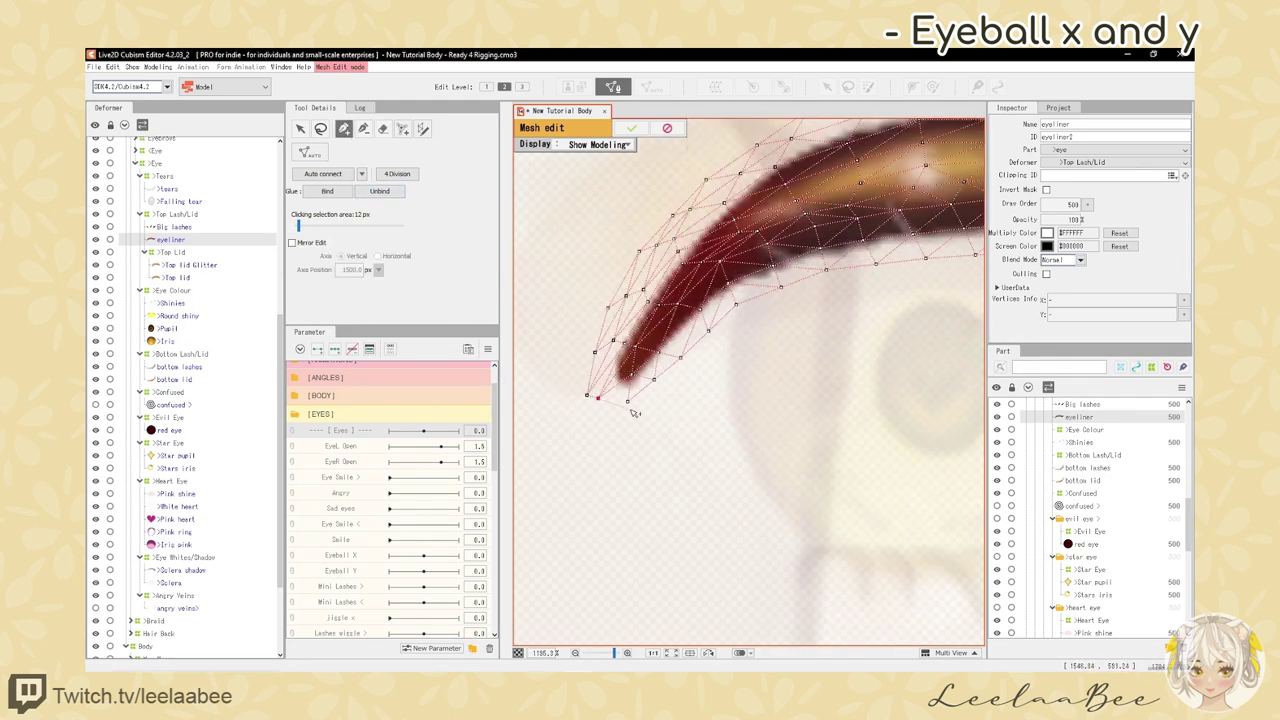
scroll(575, 434, down, 3)
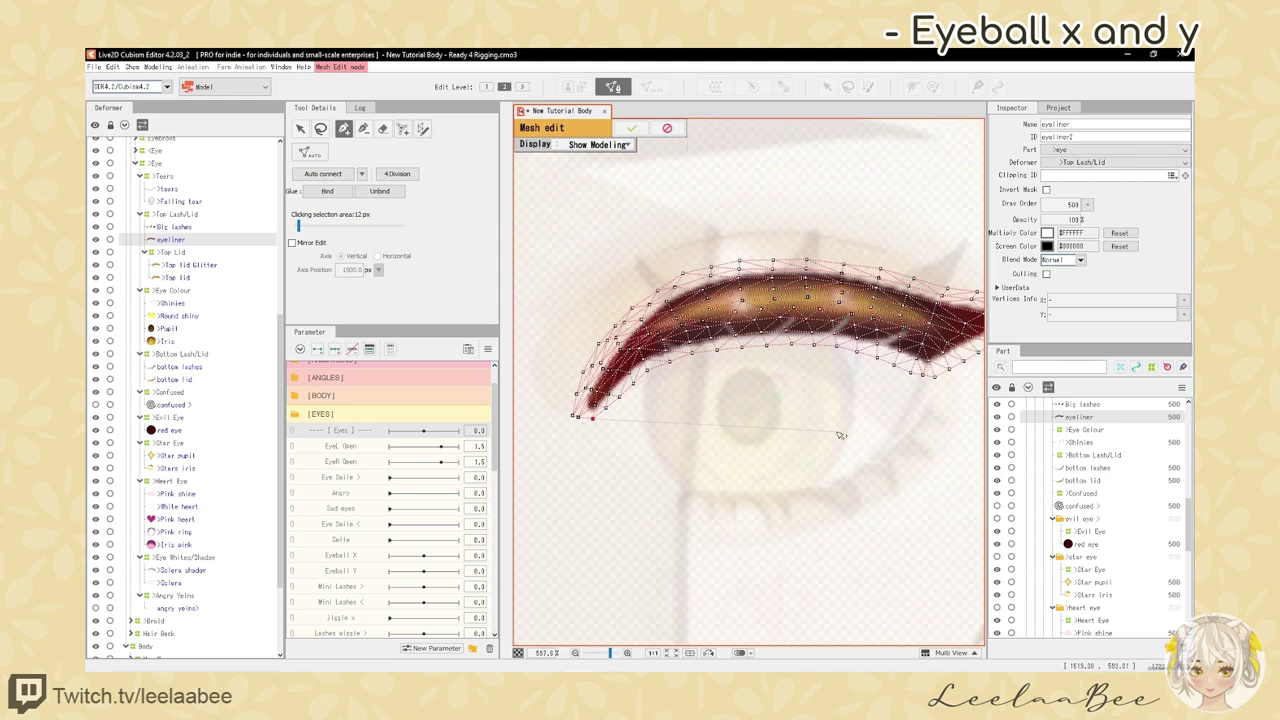
scroll(619, 427, up, 3)
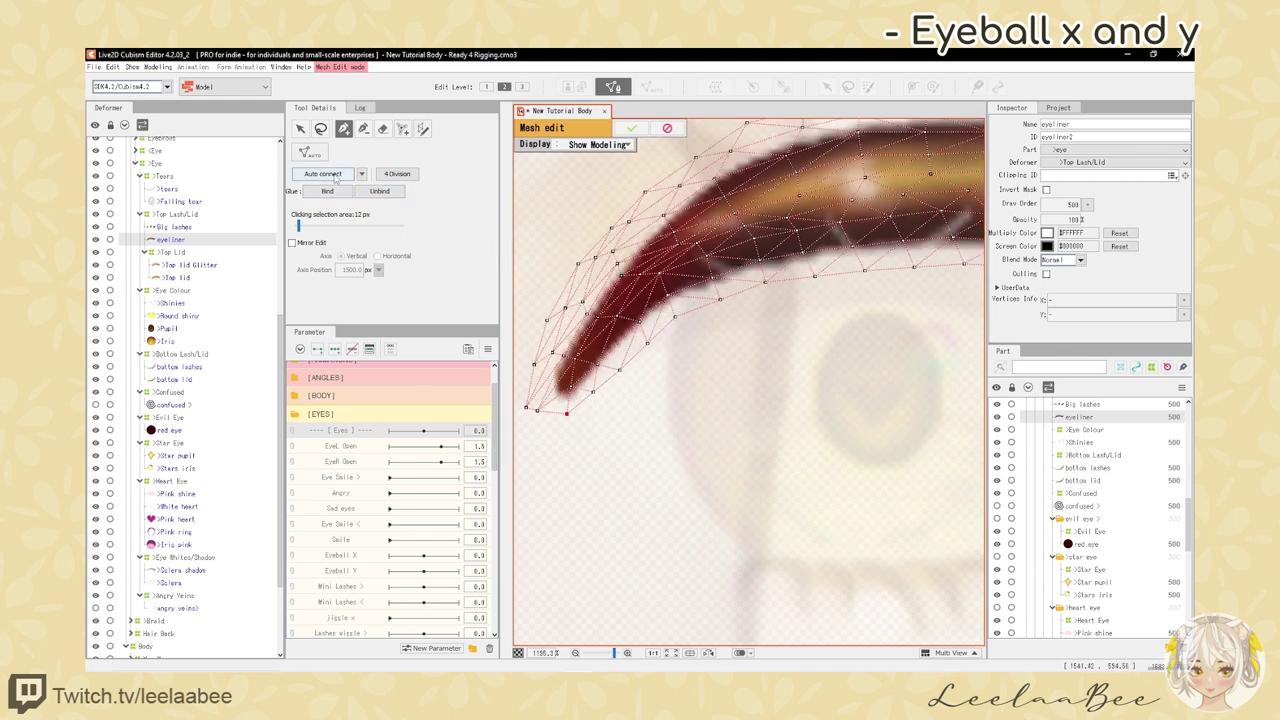
scroll(602, 350, down, 5)
scroll(743, 328, up, 2)
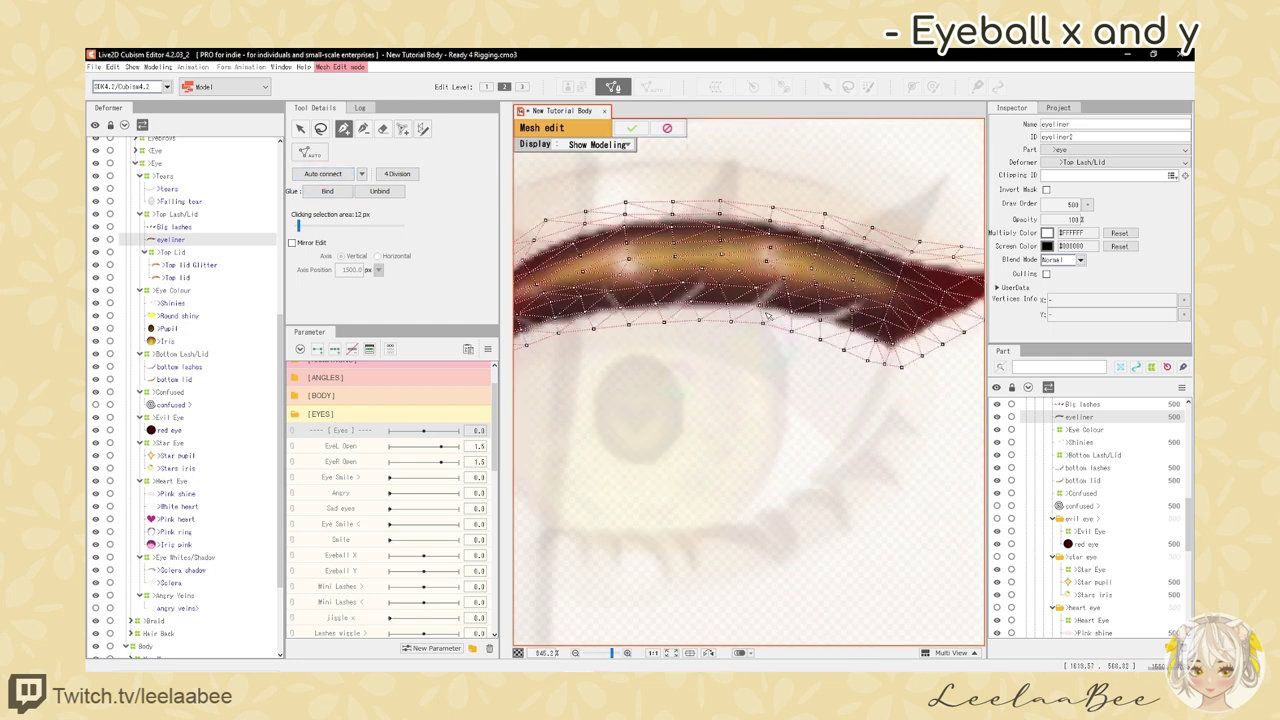
scroll(743, 332, down, 1)
scroll(702, 318, up, 1)
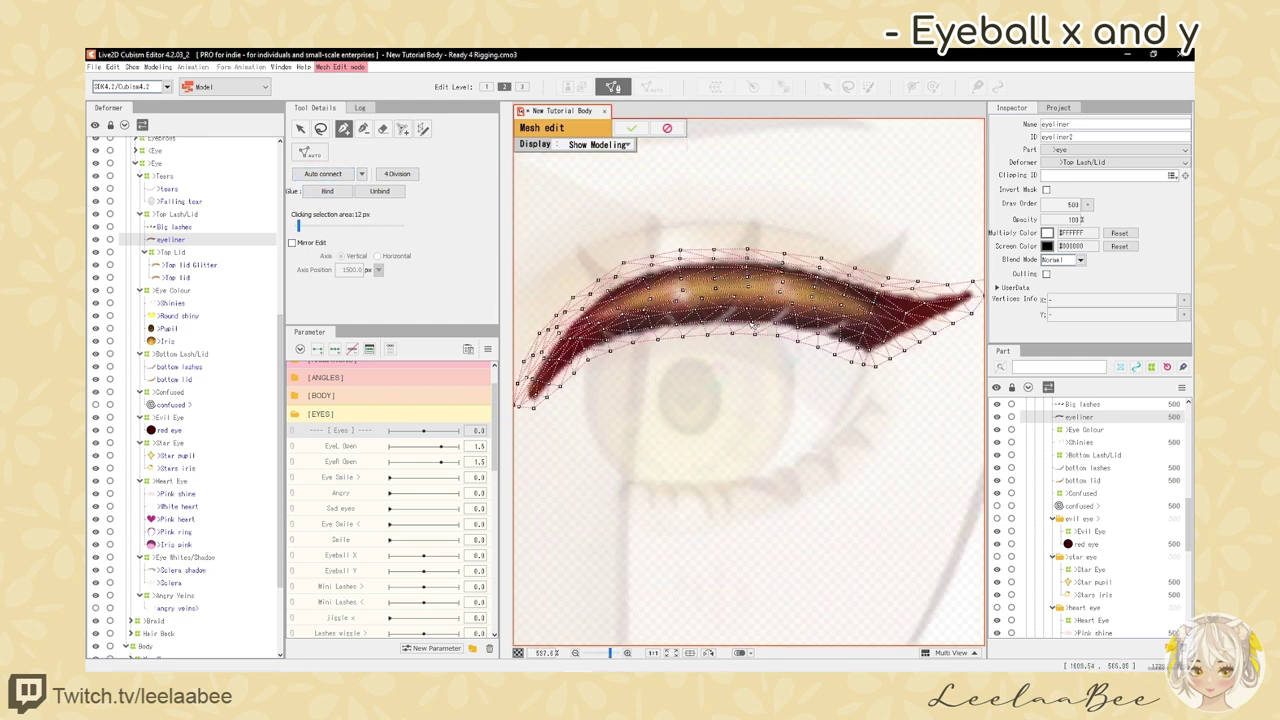
scroll(751, 322, down, 1)
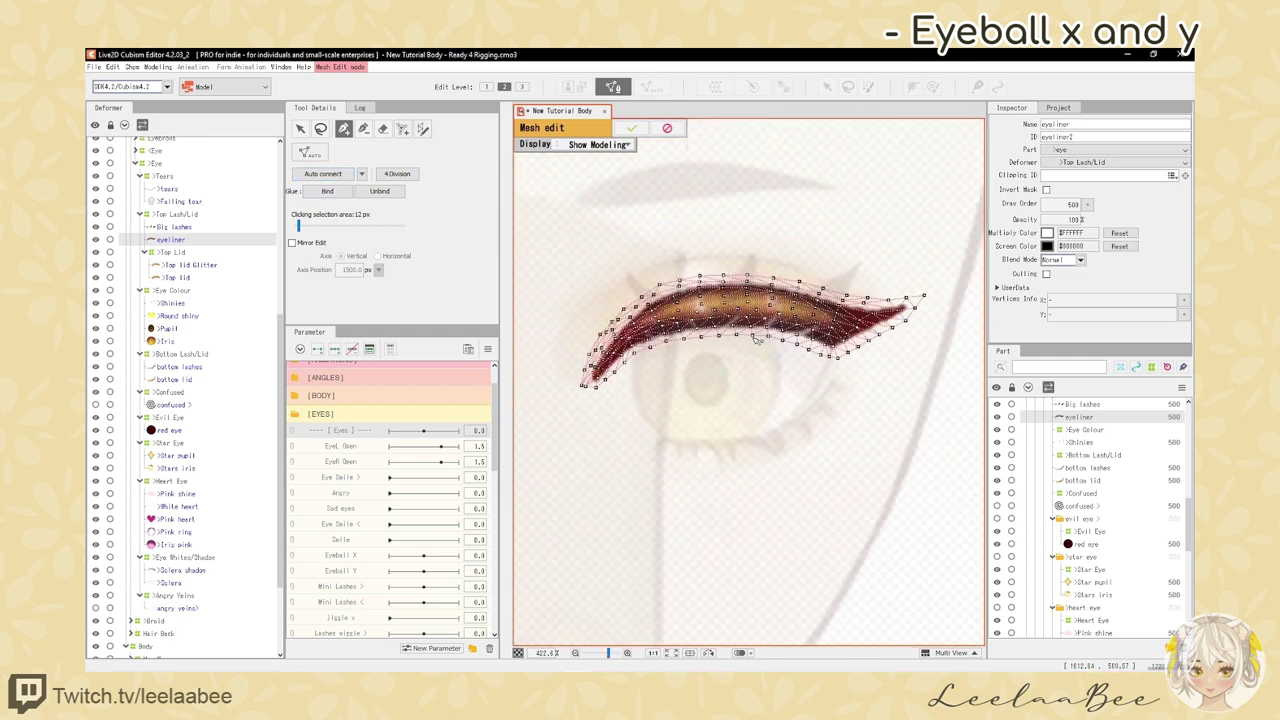
click(632, 133)
- Open the >Iris mesh for manual editing and erase all of its existing mesh
scroll(812, 416, down, 1)
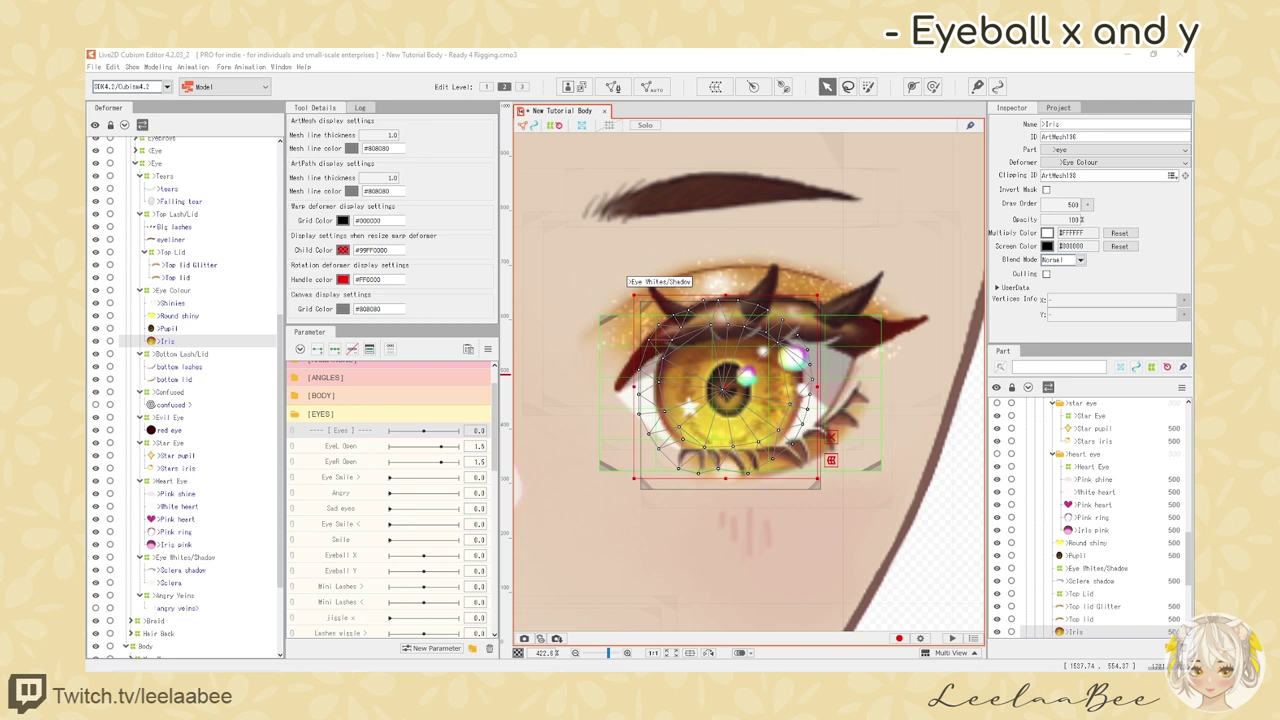
scroll(735, 372, up, 2)
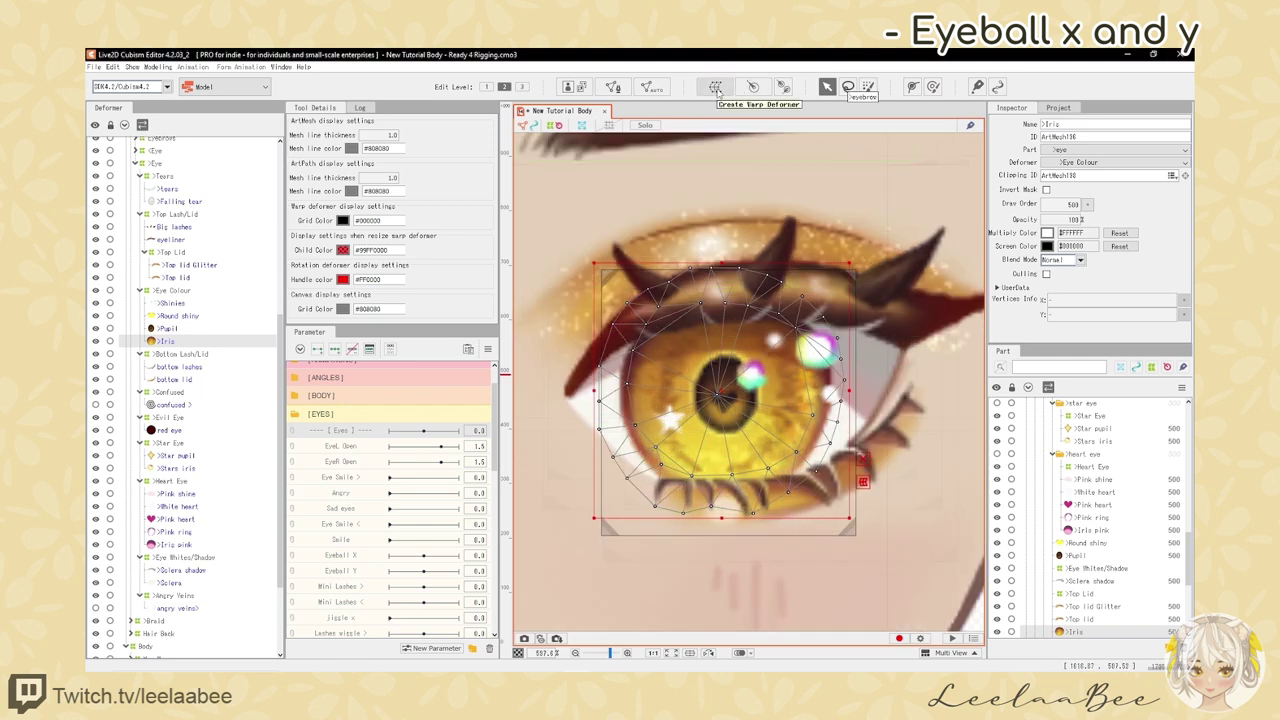
click(615, 88)
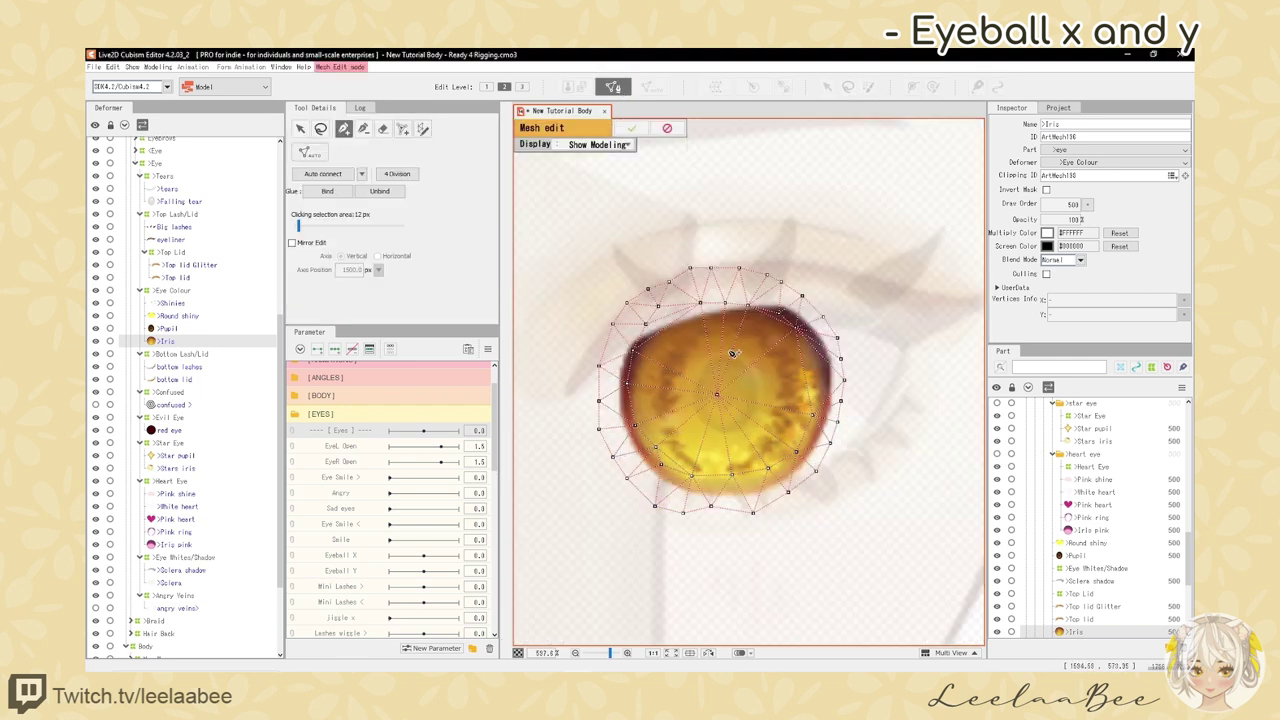
scroll(697, 344, down, 2)
click(382, 128)
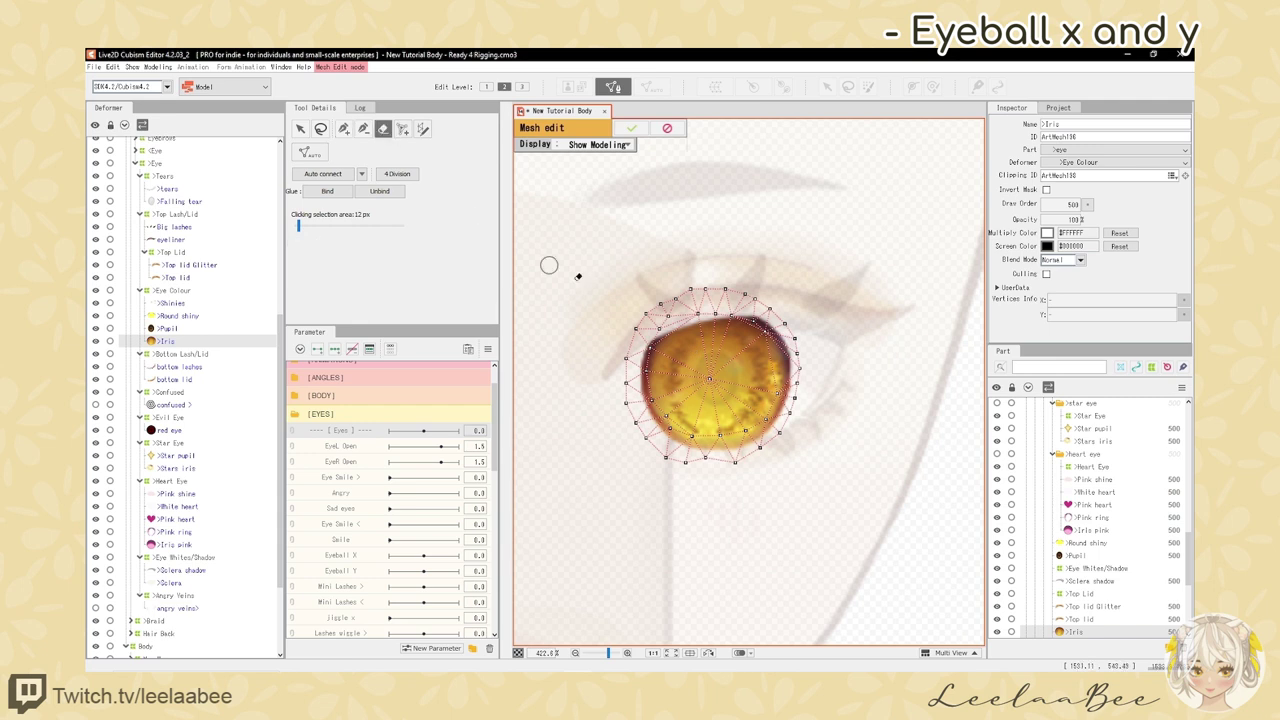
mouse_move(716, 287)
mouse_down()
mouse_move(656, 440)
mouse_move(802, 386)
mouse_move(653, 323)
mouse_move(785, 441)
mouse_move(719, 334)
mouse_move(755, 332)
mouse_move(611, 411)
mouse_move(688, 319)
mouse_move(697, 358)
mouse_move(681, 448)
mouse_move(769, 424)
mouse_move(775, 445)
mouse_move(786, 425)
mouse_move(793, 434)
mouse_move(735, 429)
mouse_move(813, 371)
mouse_move(757, 294)
mouse_move(771, 333)
mouse_up()
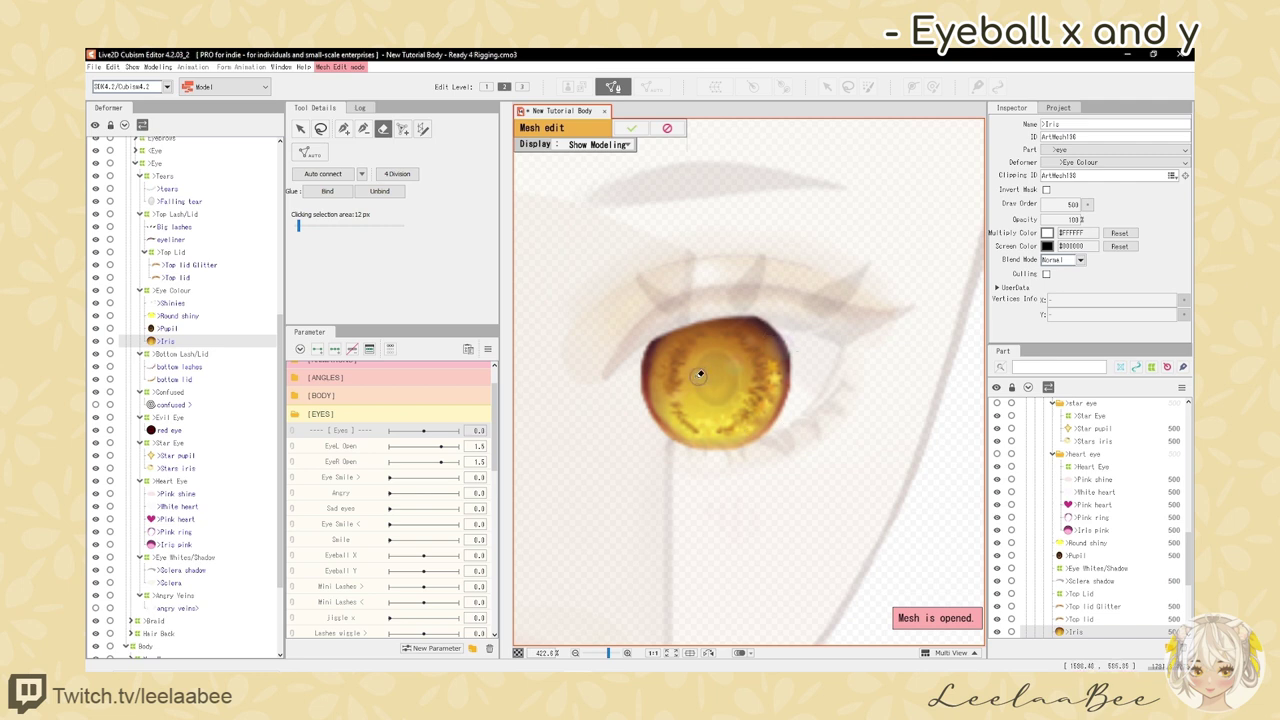
- Place a closed ring of connected mesh points just outside the iris edge
scroll(704, 374, up, 2)
click(344, 128)
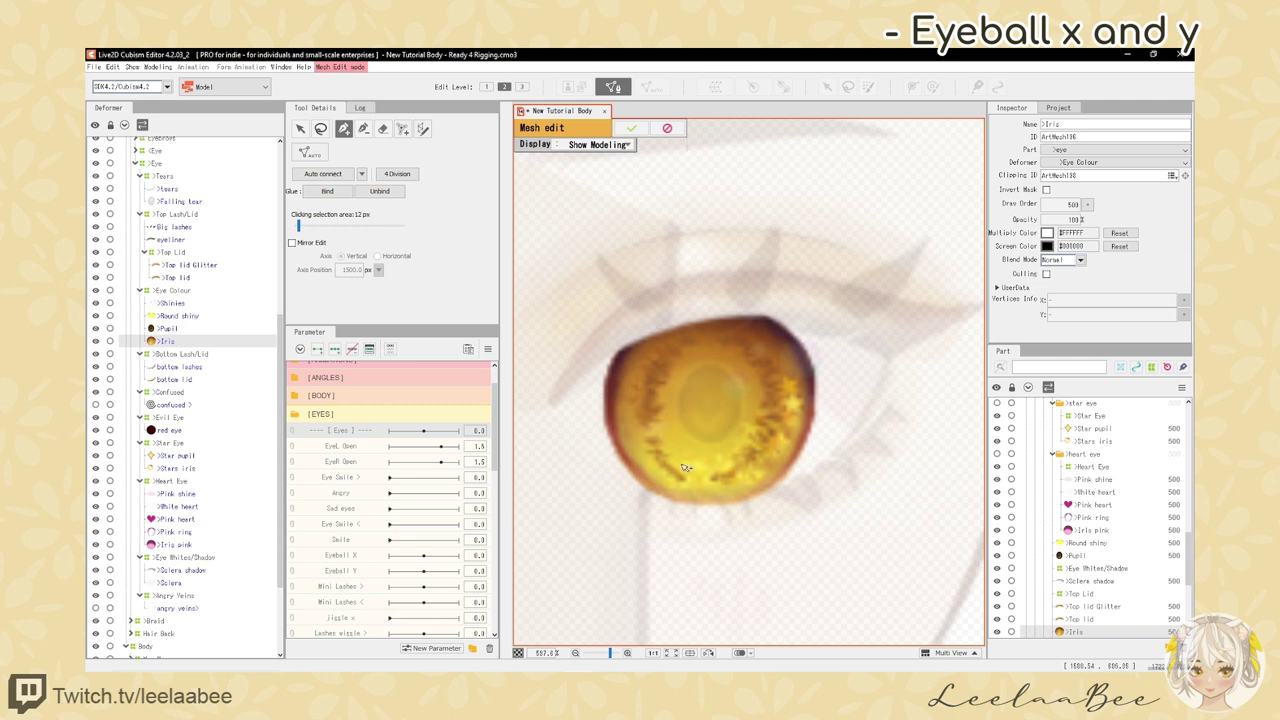
mouse_move(596, 365)
mouse_down()
mouse_move(591, 436)
mouse_move(735, 521)
mouse_move(814, 327)
mouse_move(733, 296)
mouse_up()
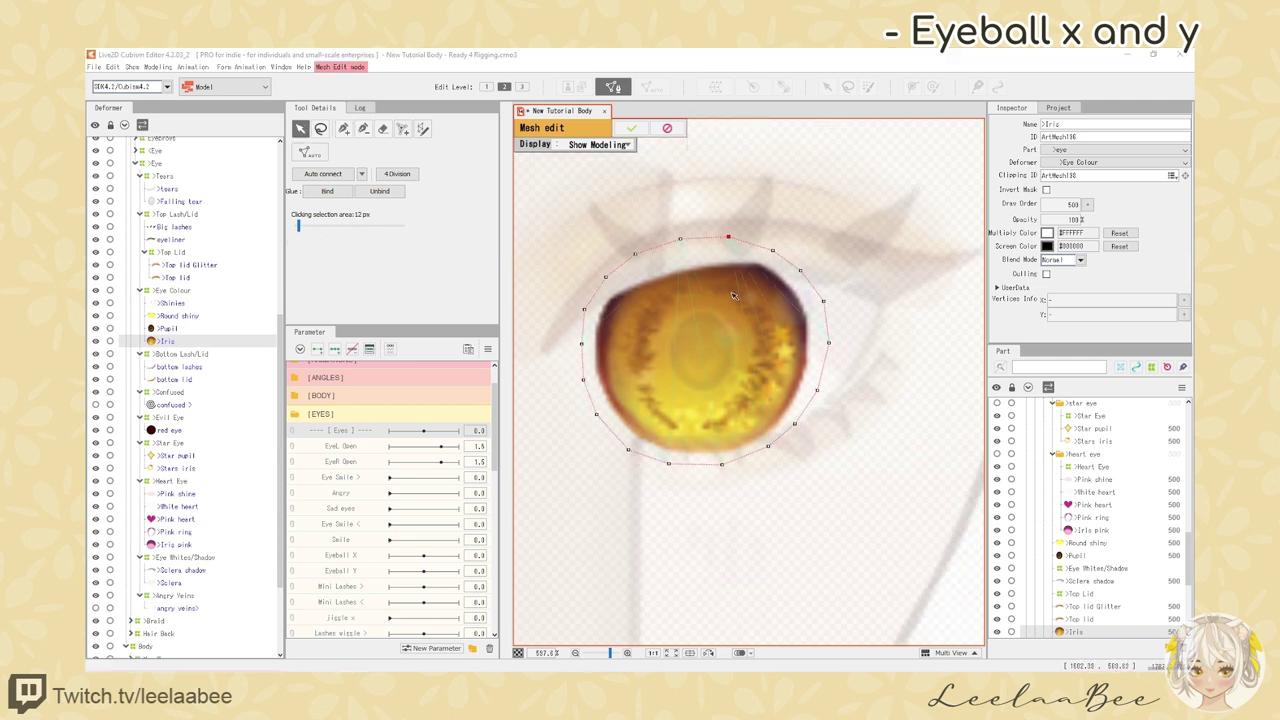
- Adjust the individual points of the iris outline so they form an evenly rounded ring
click(681, 240)
click(729, 239)
click(775, 249)
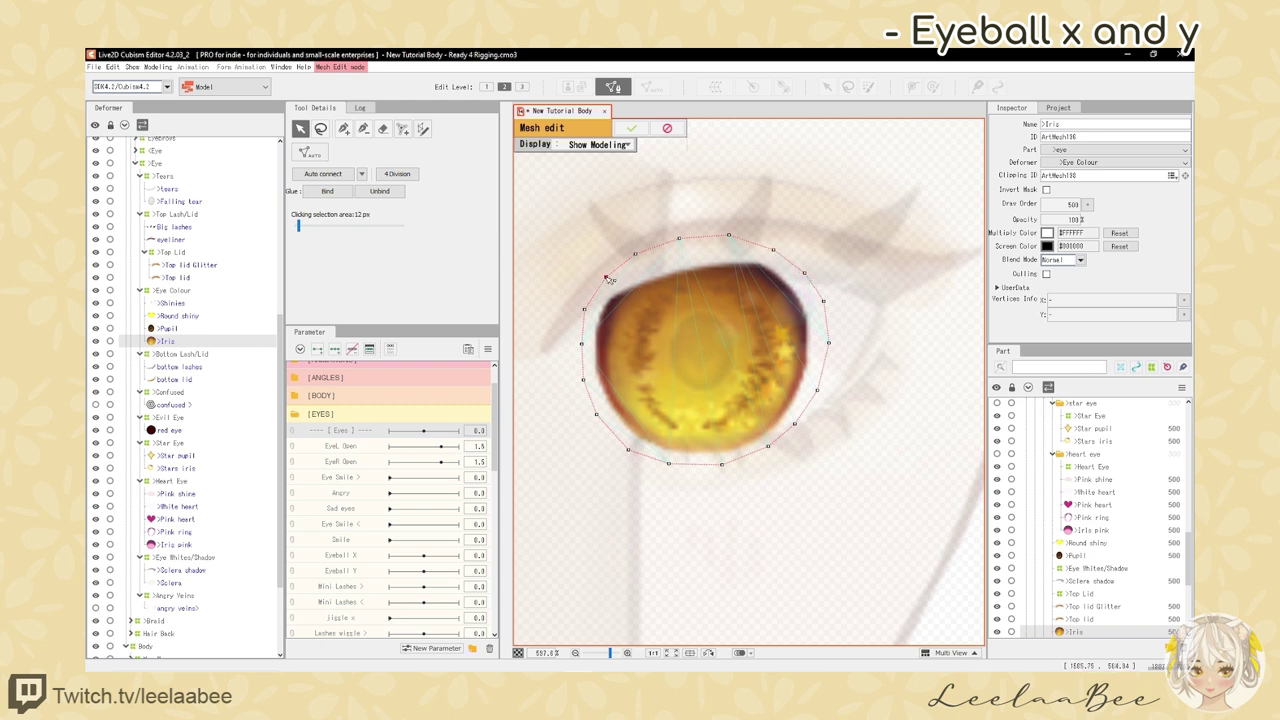
drag(585, 310, 583, 313)
drag(582, 344, 582, 382)
drag(597, 414, 597, 417)
drag(628, 450, 629, 453)
drag(669, 464, 672, 468)
drag(722, 464, 777, 450)
scroll(685, 318, up, 1)
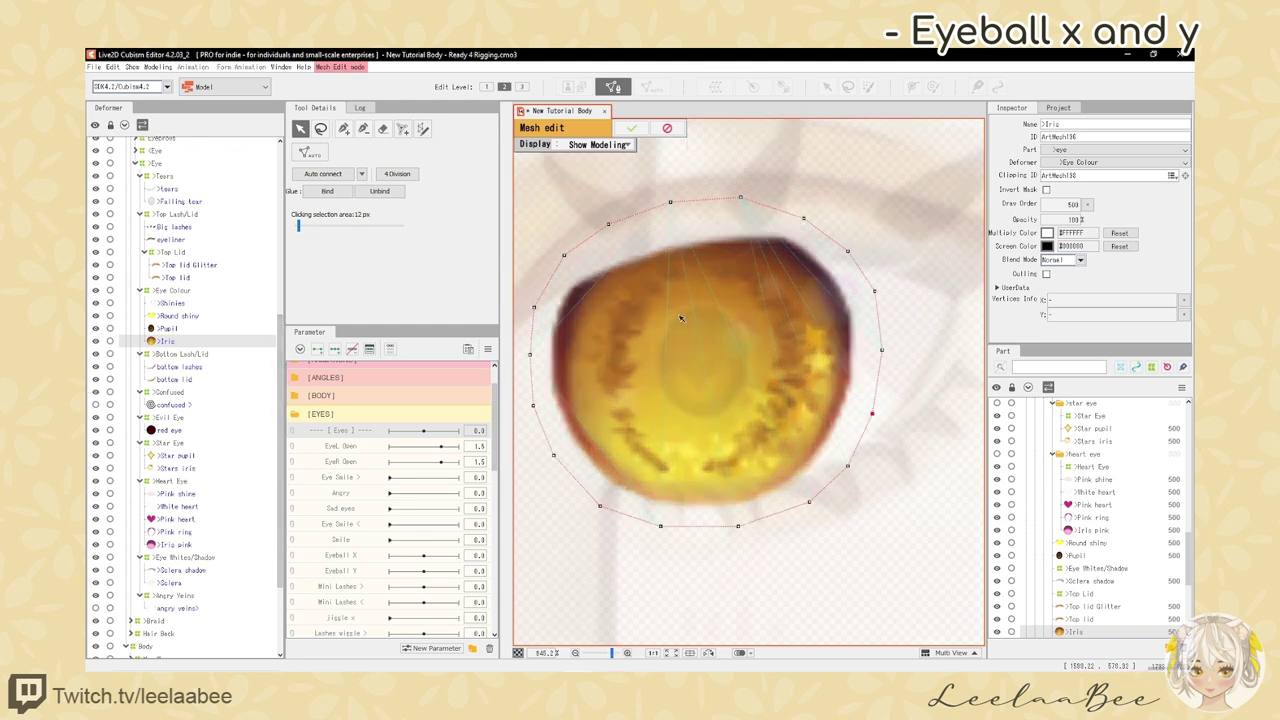
- Add an inner ring of mesh points around the iris centre and link it to the outline with Auto connect
click(343, 128)
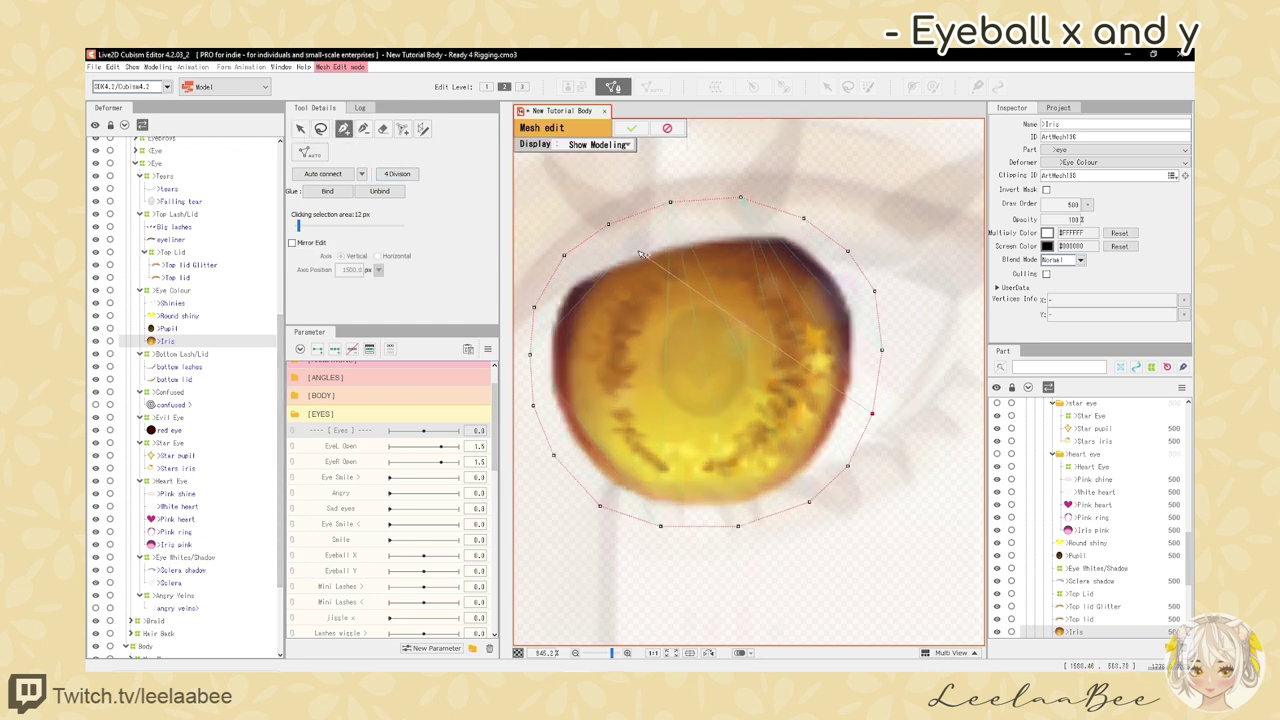
click(874, 413)
click(700, 428)
click(667, 416)
click(645, 384)
click(709, 288)
click(739, 298)
click(758, 381)
scroll(739, 416, down, 2)
click(326, 175)
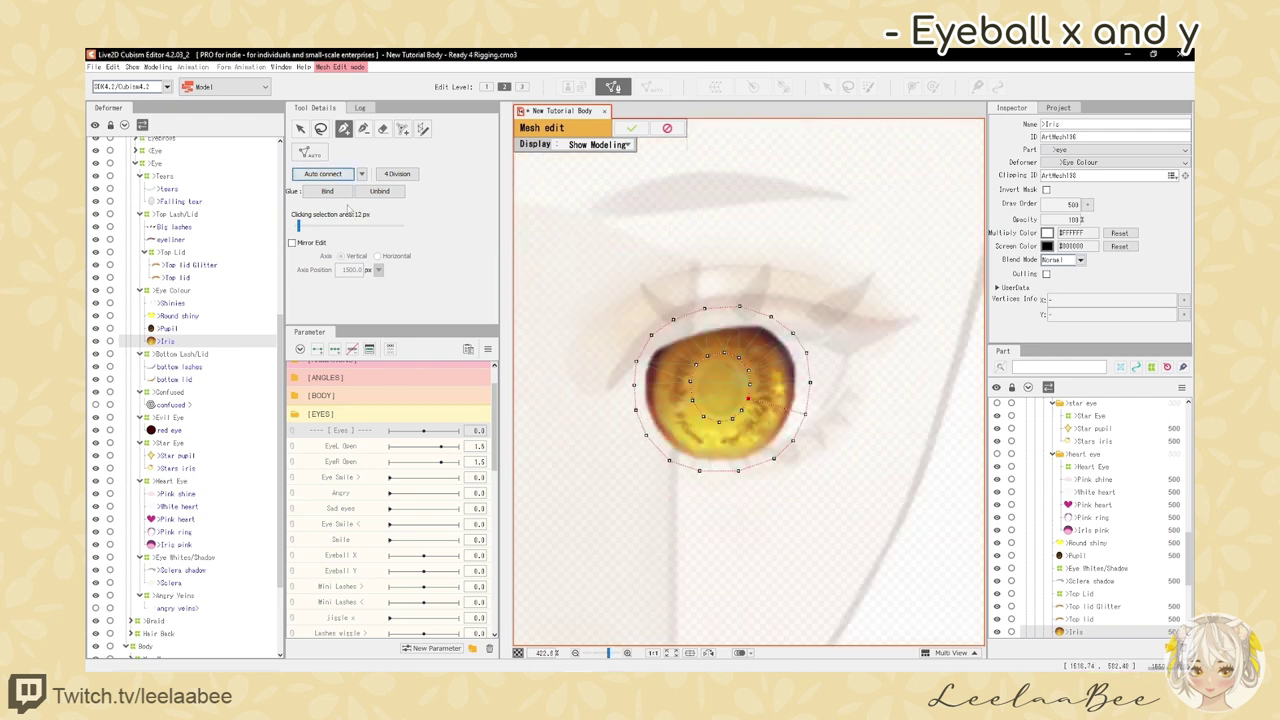
click(326, 175)
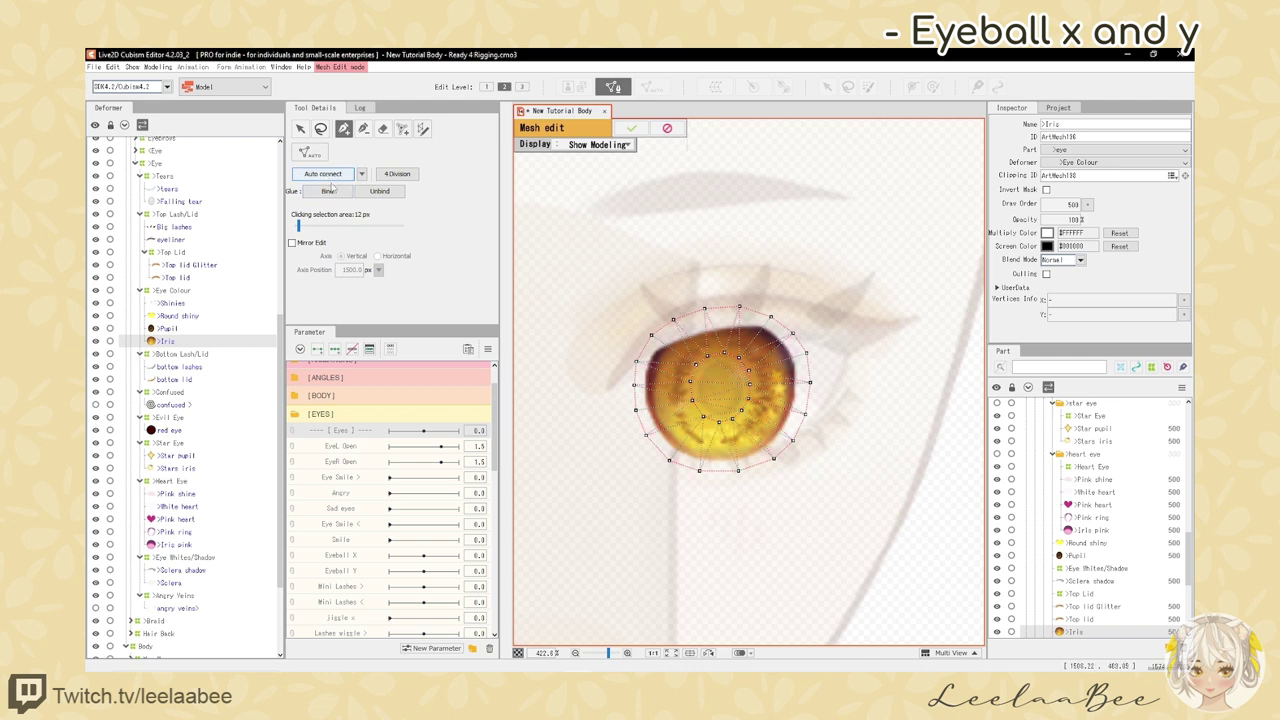
- Clear the connections inside the inner ring and add a larger ring of mesh points around the iris outline
click(382, 128)
scroll(735, 360, up, 5)
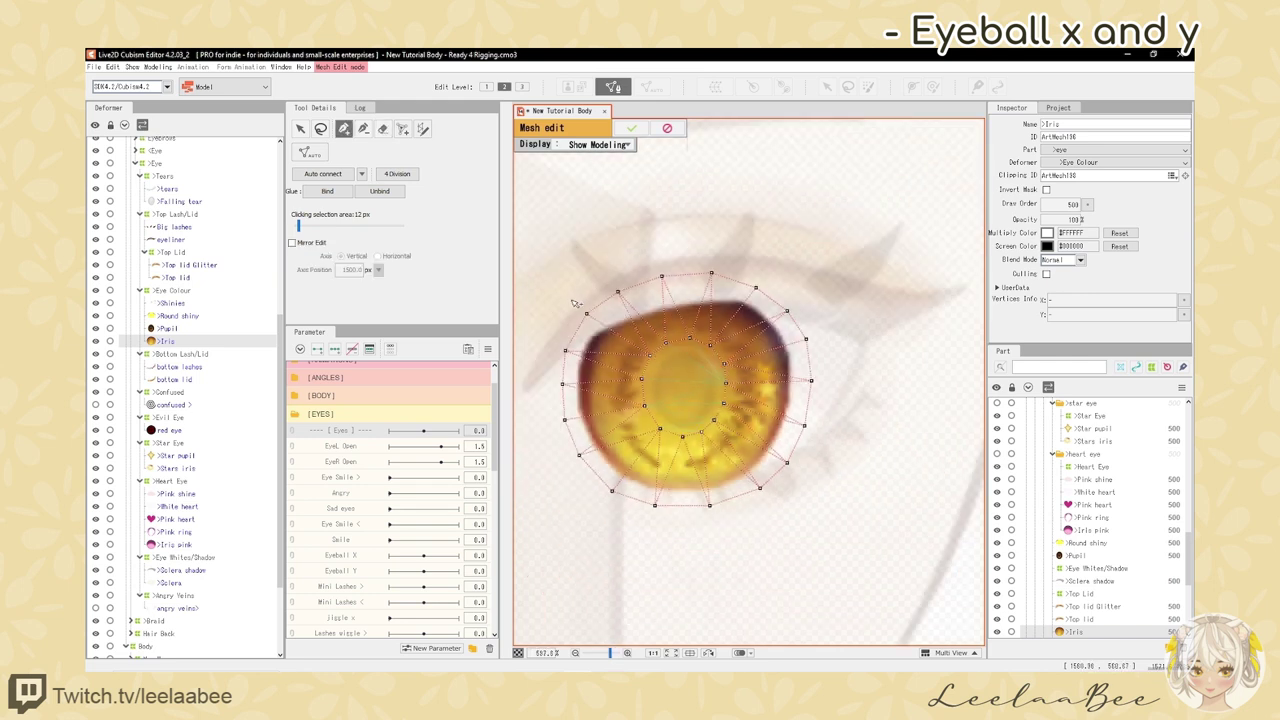
mouse_move(548, 388)
mouse_down()
mouse_move(560, 468)
mouse_move(808, 472)
mouse_move(660, 264)
mouse_move(572, 300)
mouse_move(556, 362)
mouse_move(665, 518)
mouse_move(580, 290)
mouse_up()
- Lasso the two inner rings of the iris mesh and scale them down to fit within the iris edge
click(320, 128)
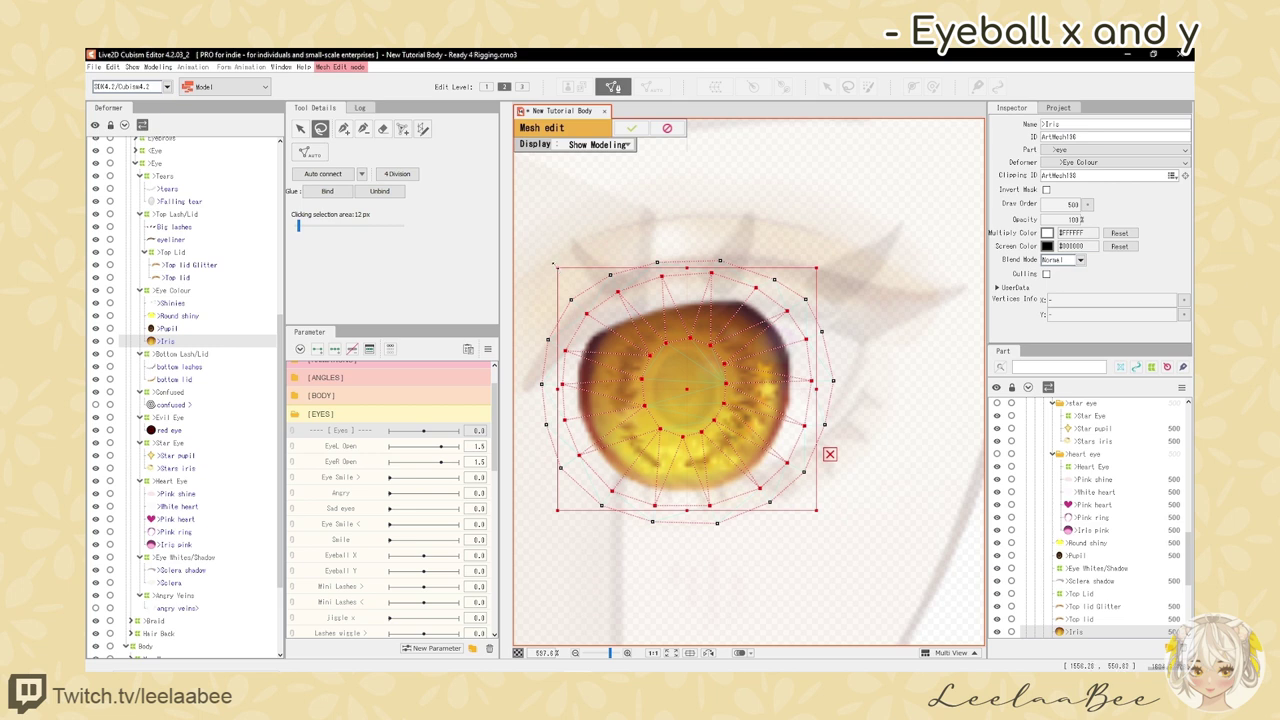
drag(556, 266, 581, 283)
click(551, 293)
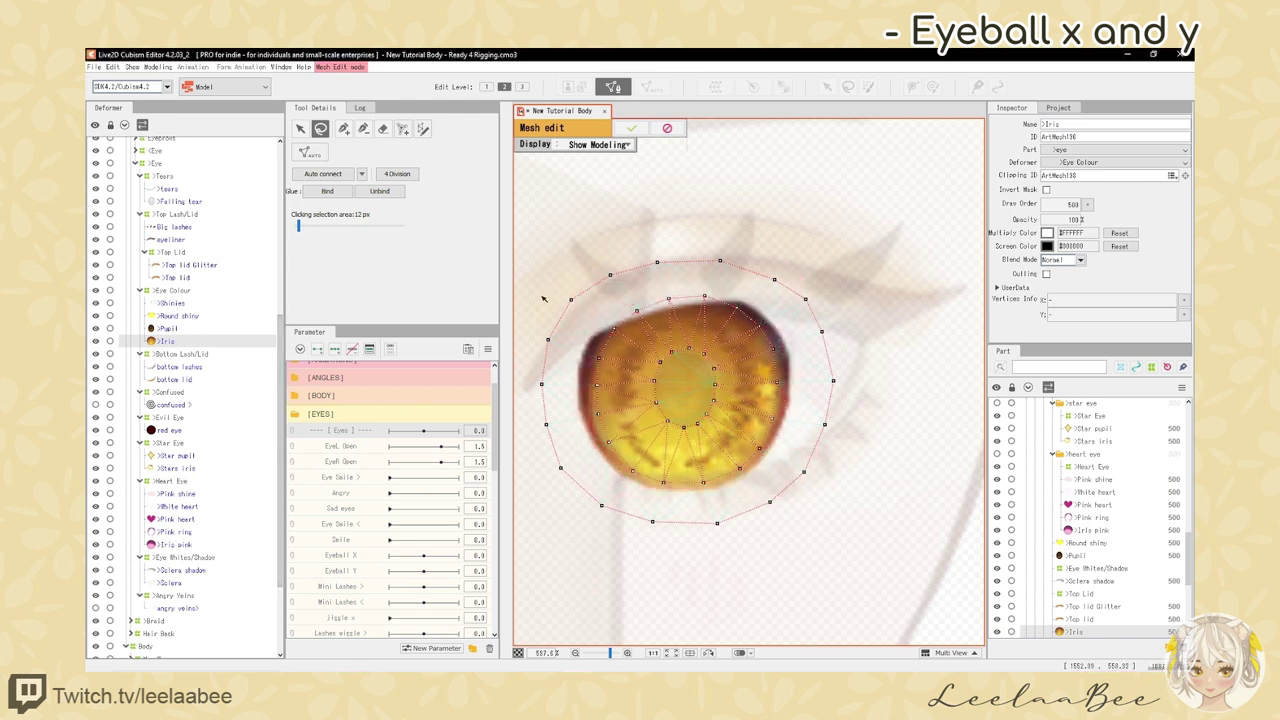
- Lasso the outermost ring of mesh points and scale it down close around the iris
mouse_move(532, 322)
mouse_down()
mouse_move(540, 452)
mouse_move(570, 500)
mouse_move(595, 212)
mouse_move(540, 300)
mouse_up()
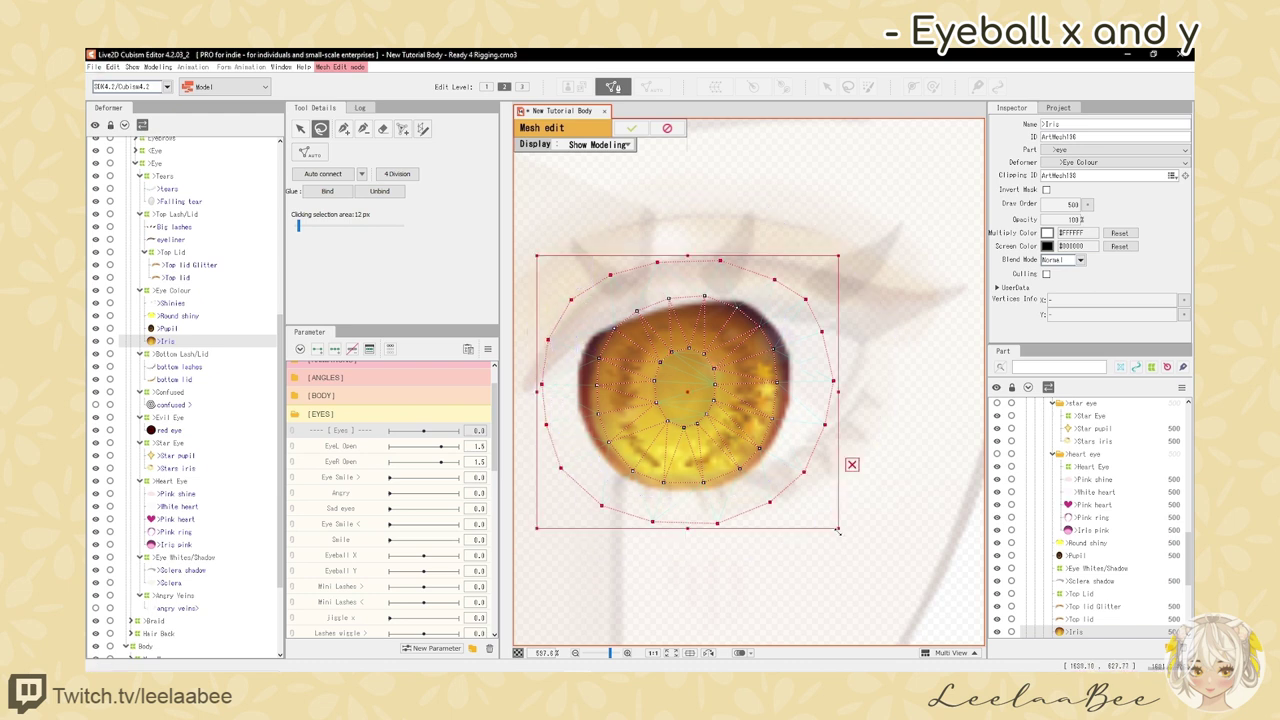
drag(840, 530, 808, 512)
click(301, 129)
- Auto-connect the three iris mesh rings and erase the connections crossing the innermost ring
click(323, 174)
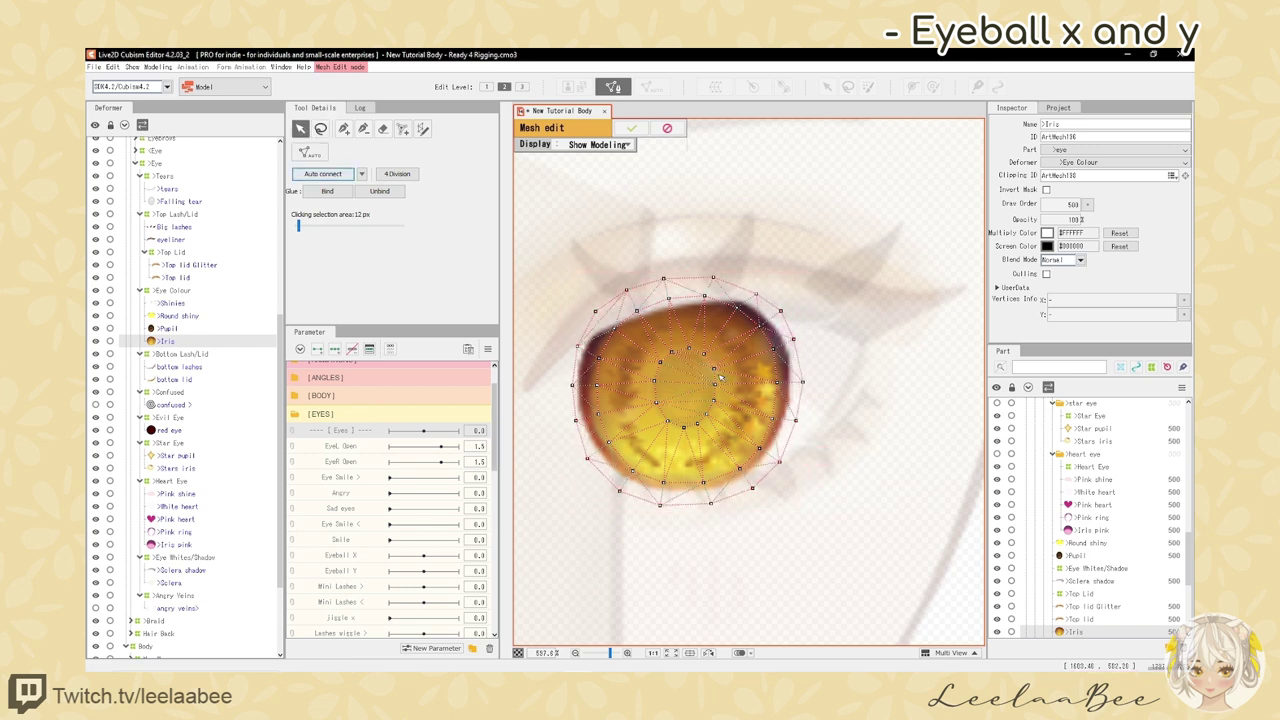
scroll(718, 375, up, 2)
click(383, 128)
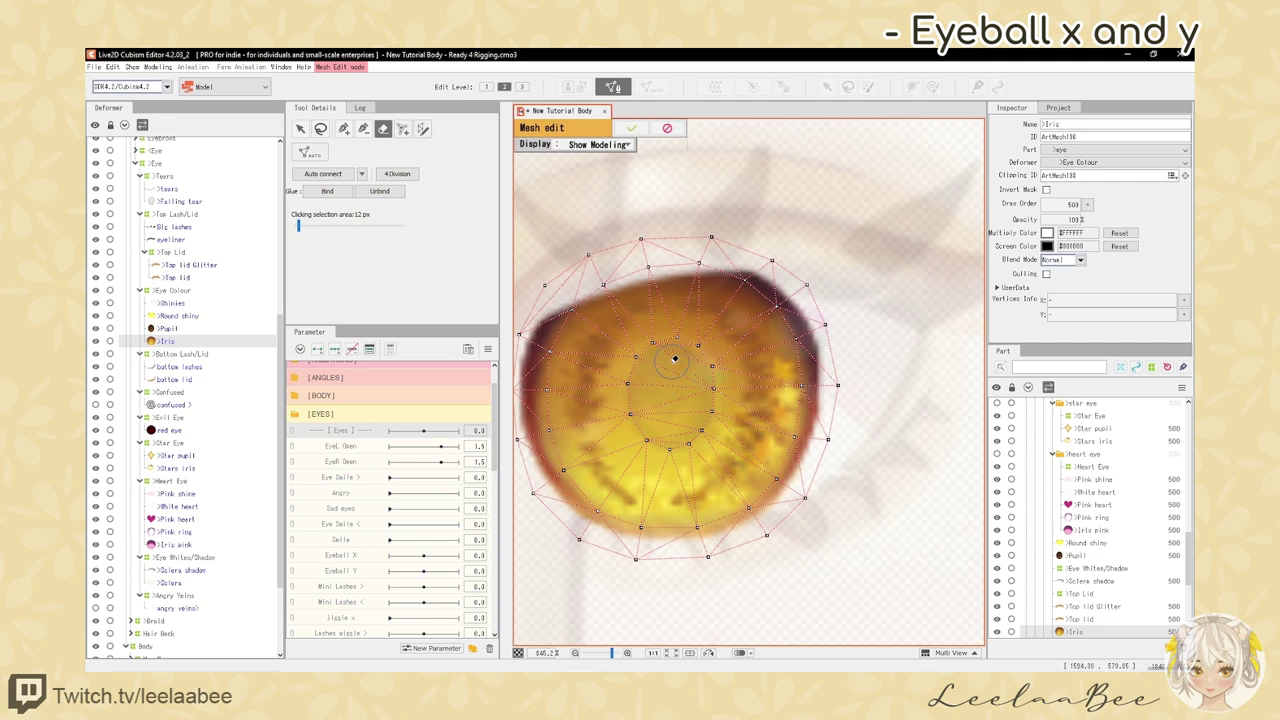
scroll(671, 415, down, 2)
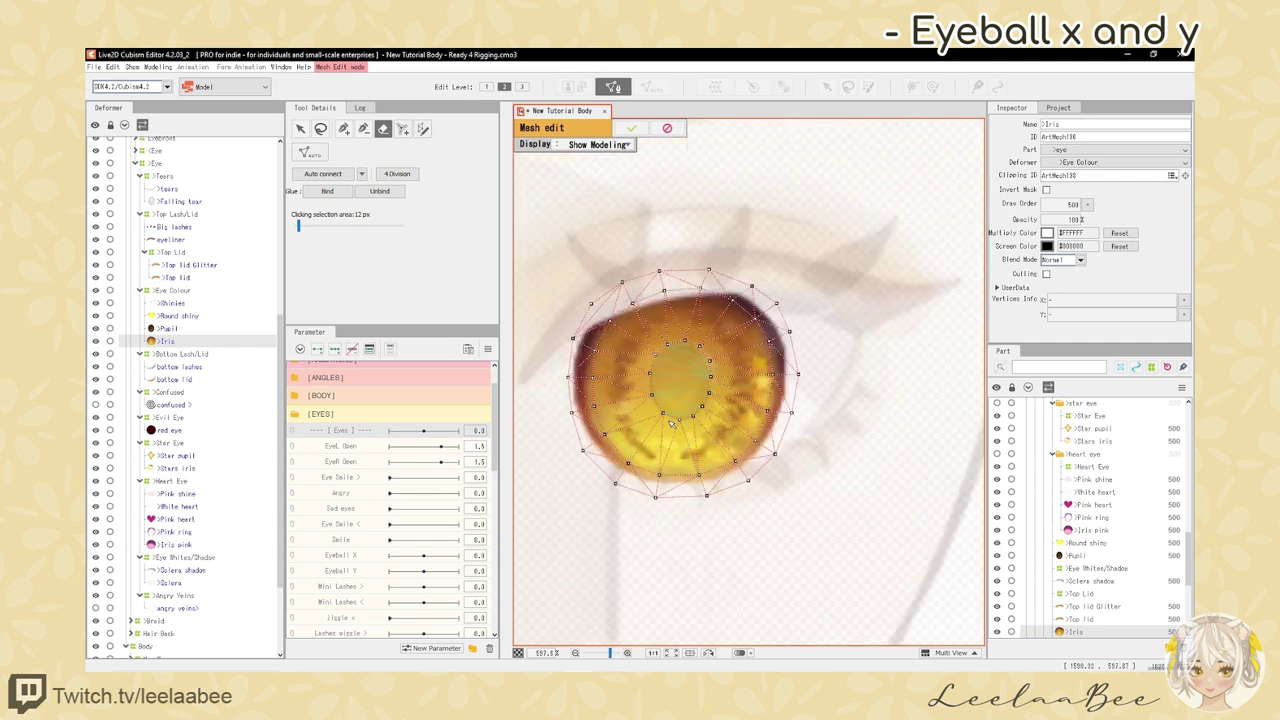
- Apply the iris mesh edit, select the bottom lid and isolate it with Solo view
click(631, 130)
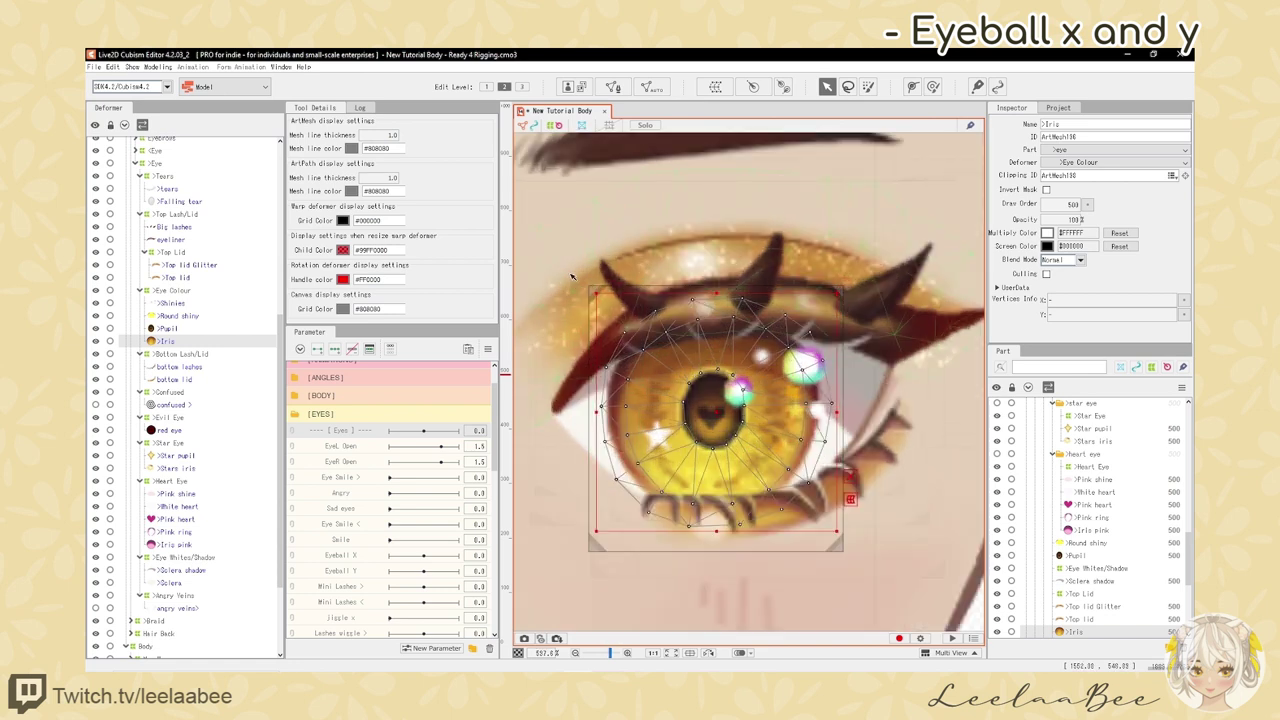
scroll(820, 268, down, 5)
scroll(771, 311, up, 6)
click(800, 425)
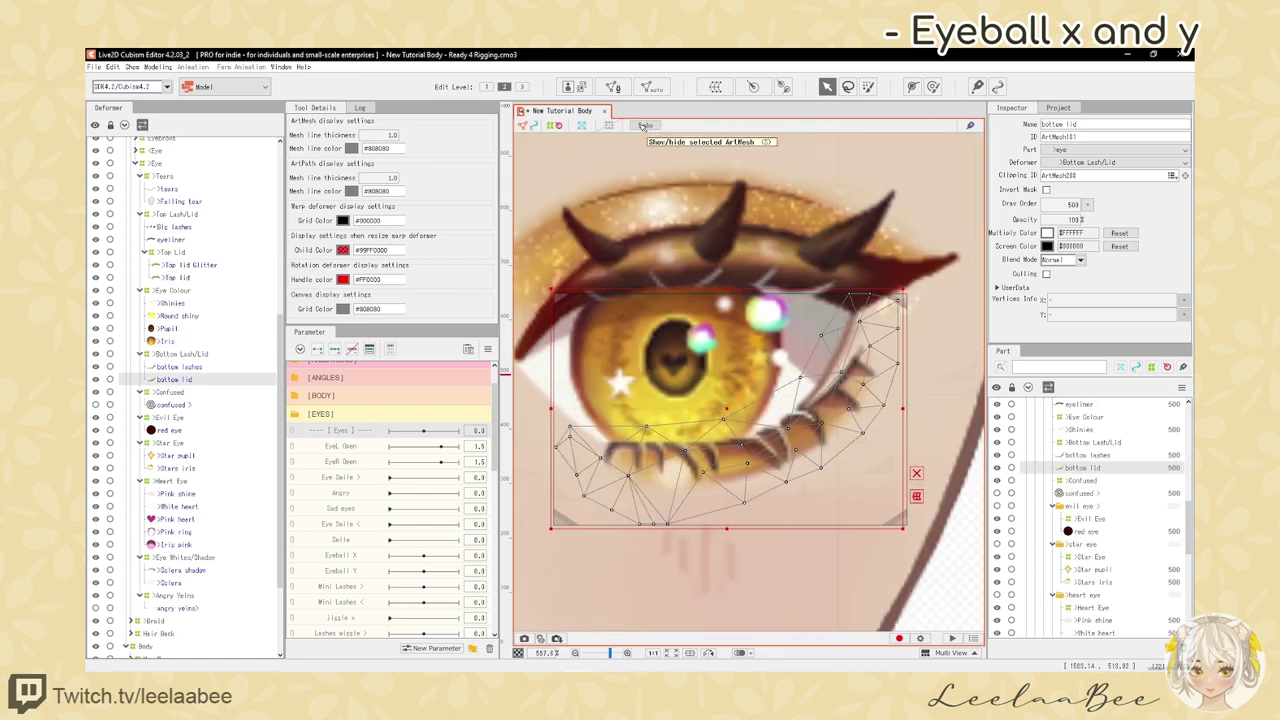
click(647, 125)
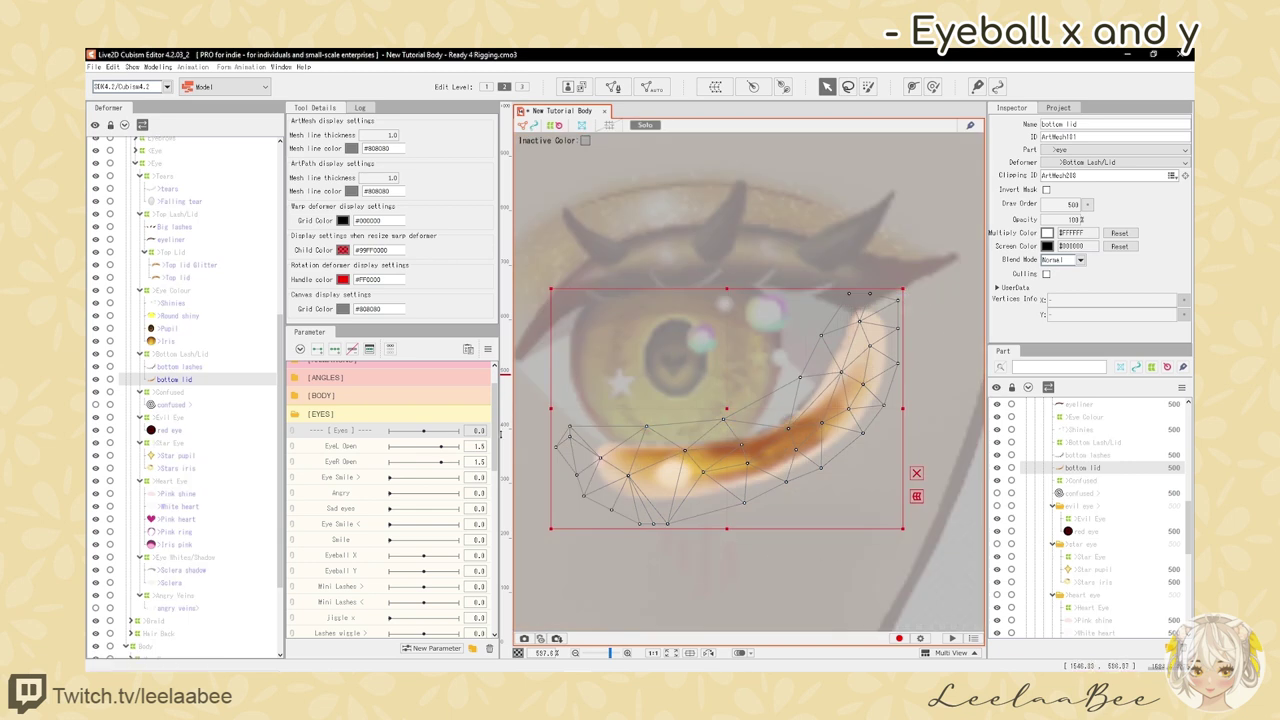
scroll(609, 412, down, 2)
scroll(628, 407, up, 2)
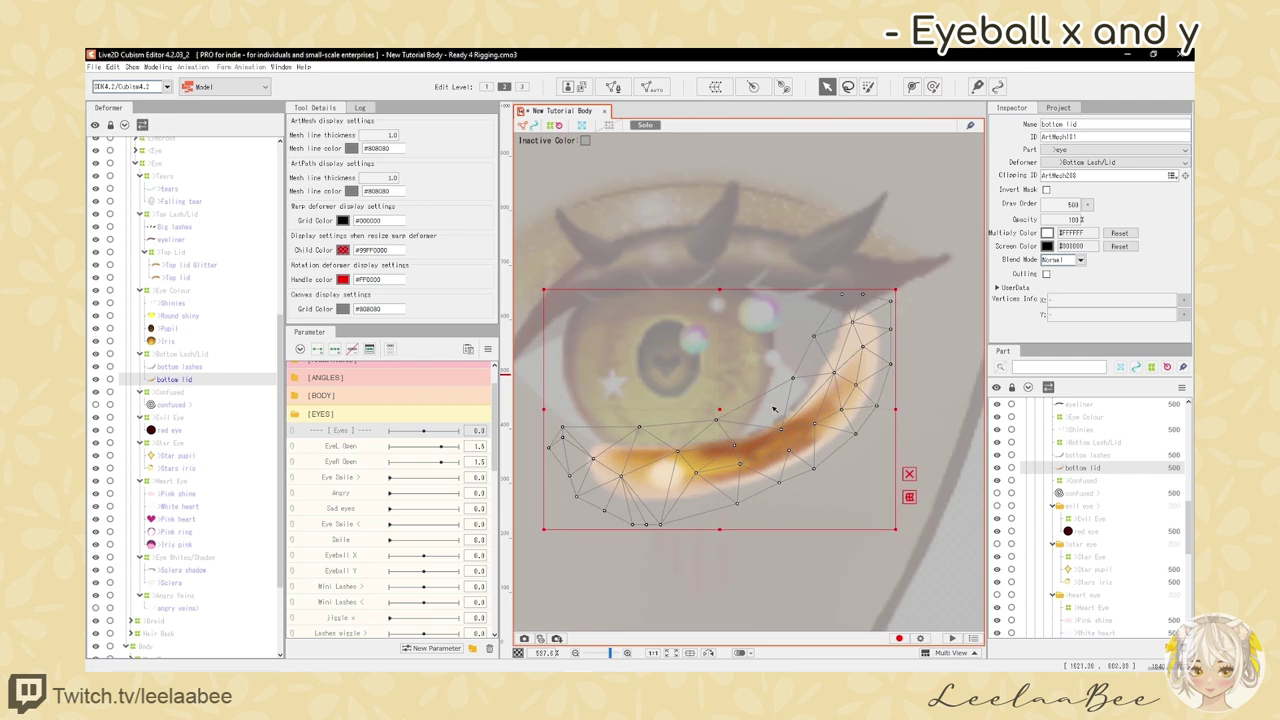
- Erase the bottom lid's existing mesh and place new mesh points around the lid's outline
click(613, 87)
click(383, 129)
mouse_move(560, 440)
mouse_down()
mouse_move(857, 366)
mouse_move(862, 285)
mouse_up()
click(344, 129)
click(610, 440)
click(619, 466)
click(638, 485)
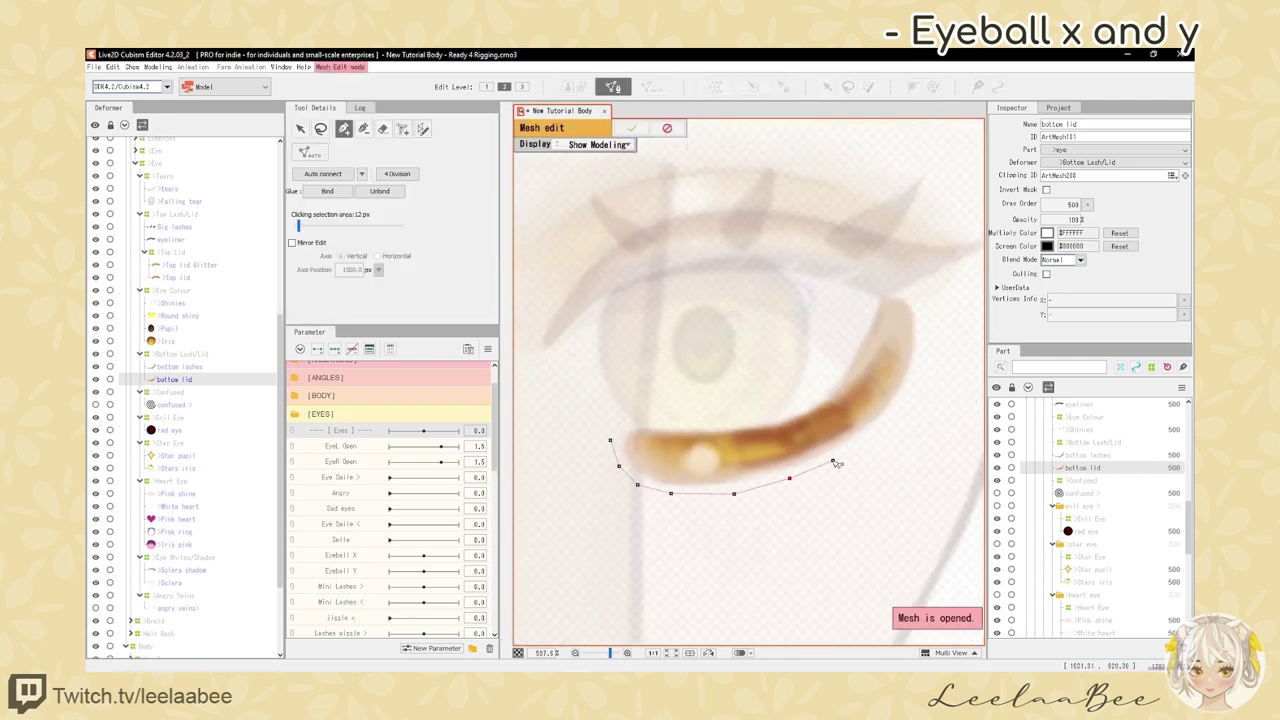
click(851, 341)
click(836, 368)
click(816, 386)
click(792, 404)
- Auto-connect the bottom lid's mesh points, subdivide the mesh with 4 Division and apply it
click(323, 174)
click(632, 128)
click(613, 87)
click(397, 174)
click(632, 128)
- Outline the bottom lashes with mesh points, auto-connect and subdivide them with 4 Division, and apply the mesh
double_click(851, 360)
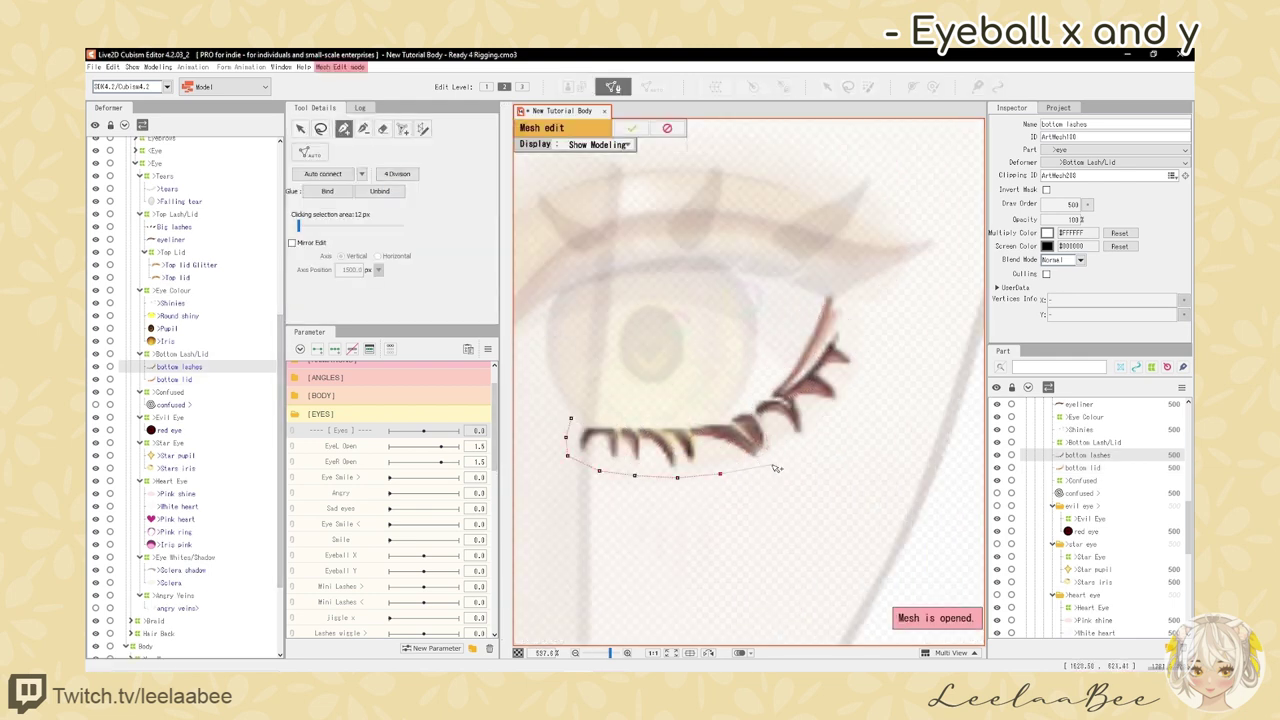
click(706, 415)
click(660, 416)
click(571, 418)
click(847, 325)
click(323, 174)
click(397, 174)
click(632, 128)
- Place a ring of new mesh points around the pupil
click(647, 375)
double_click(679, 373)
click(724, 373)
click(715, 344)
click(699, 324)
click(675, 318)
click(654, 328)
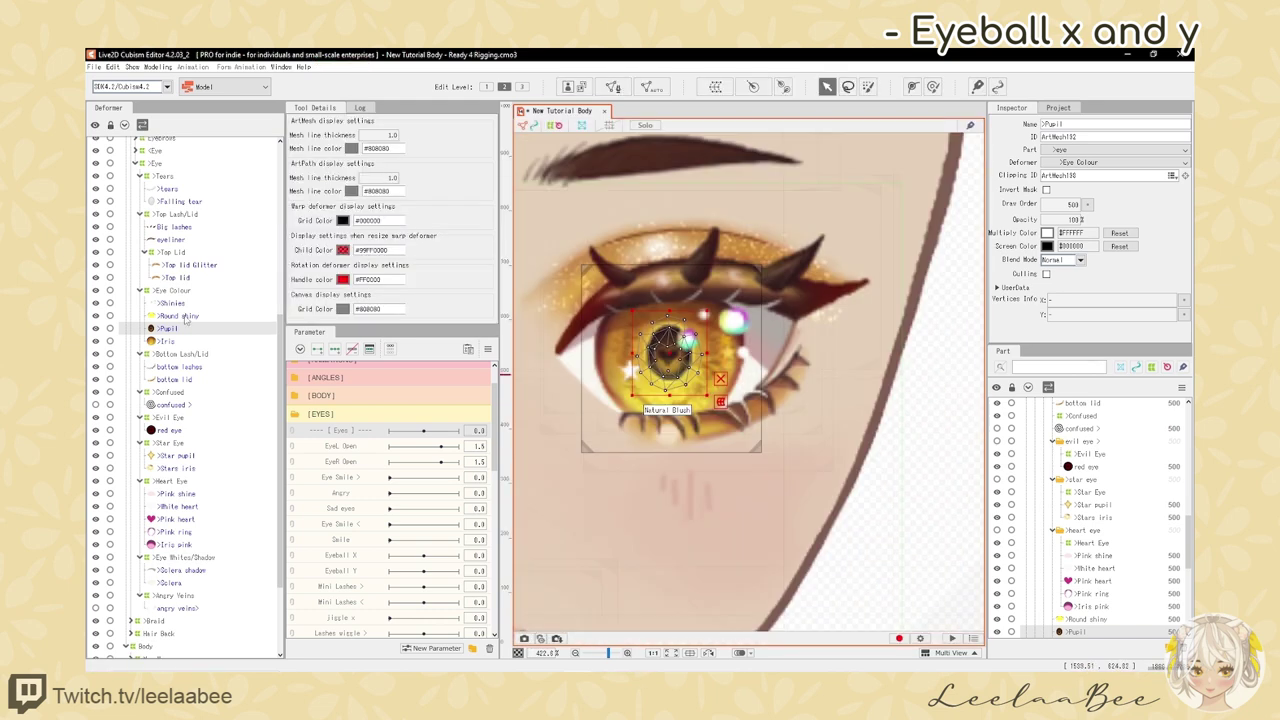
- Add mesh points around the Round shiny highlight and erase the old mesh of the Top lid
click(806, 400)
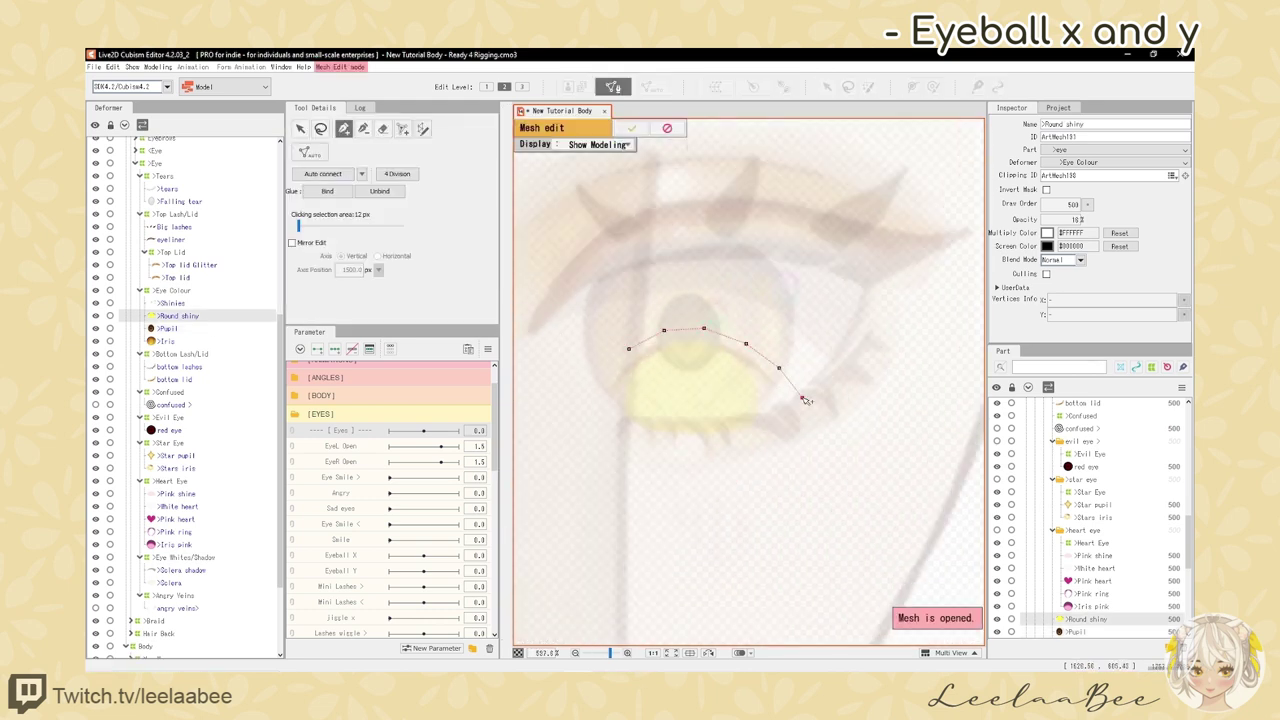
drag(806, 400, 787, 374)
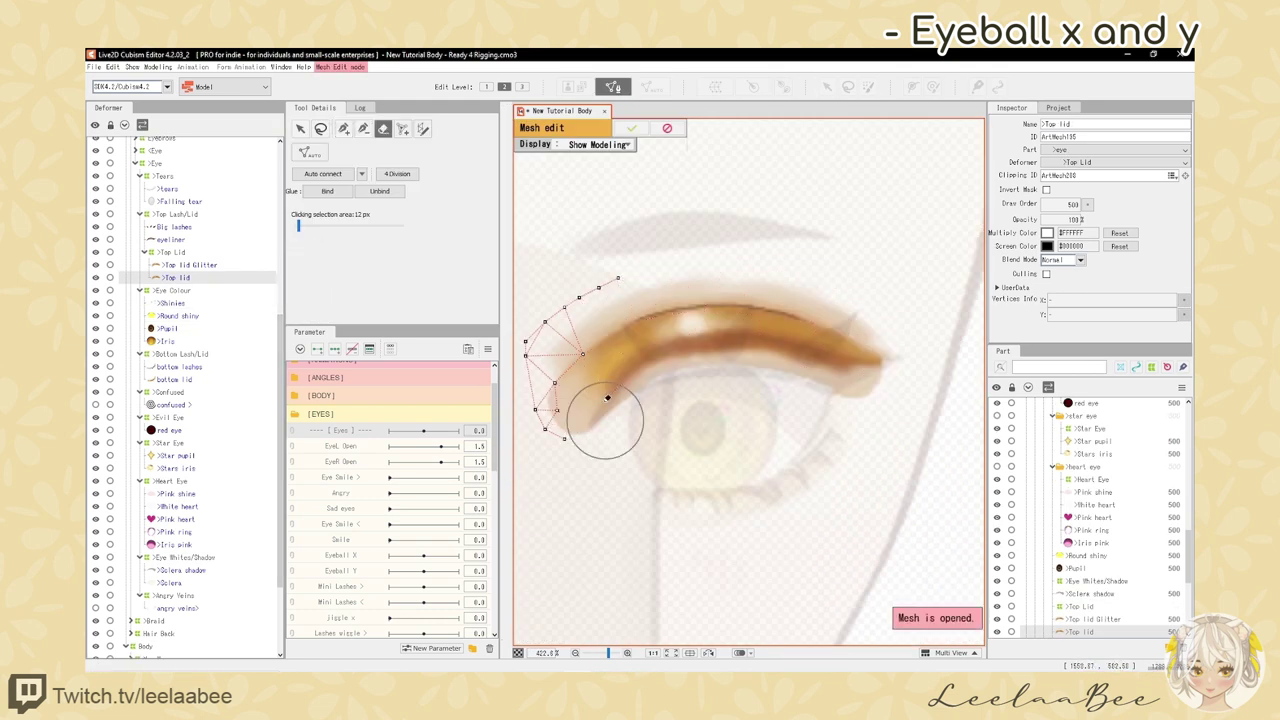
mouse_move(600, 414)
mouse_down()
mouse_move(760, 380)
mouse_move(536, 416)
mouse_up()
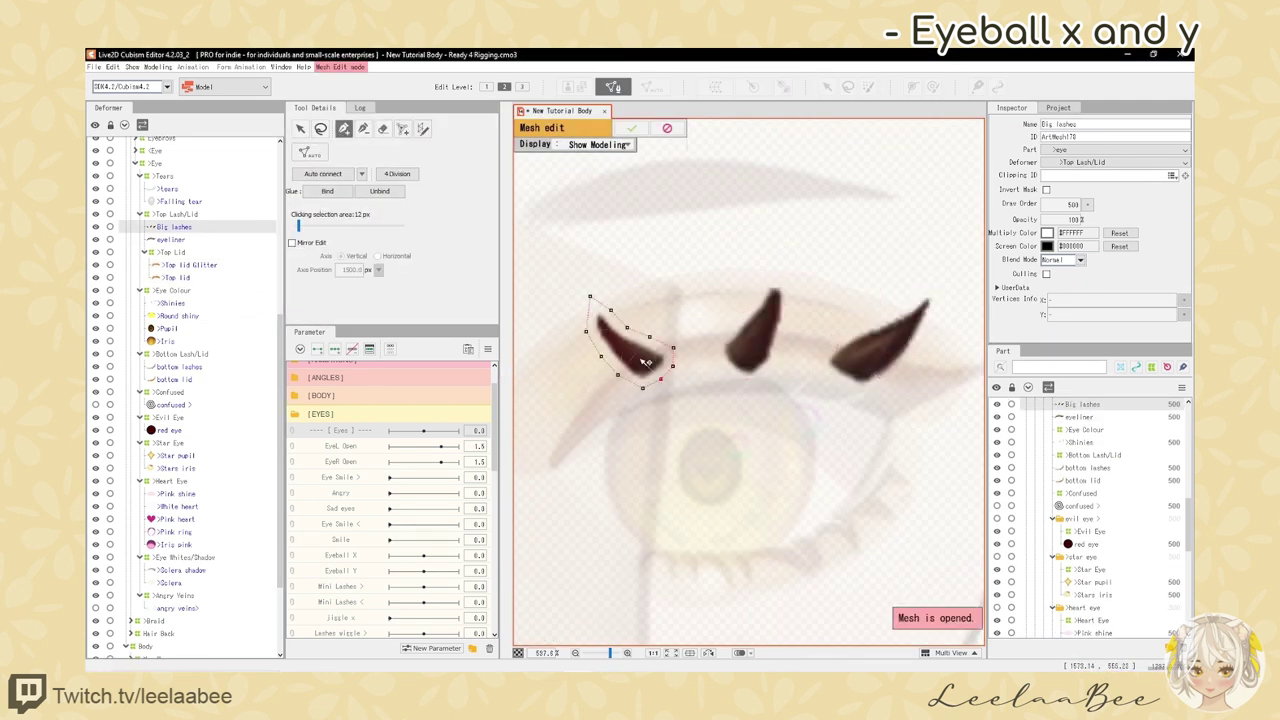
- Surround the individual spikes of the Big lashes with mesh points and auto-connect them
click(662, 379)
click(323, 174)
click(782, 272)
click(760, 347)
drag(800, 350, 712, 345)
click(788, 383)
click(824, 292)
click(852, 281)
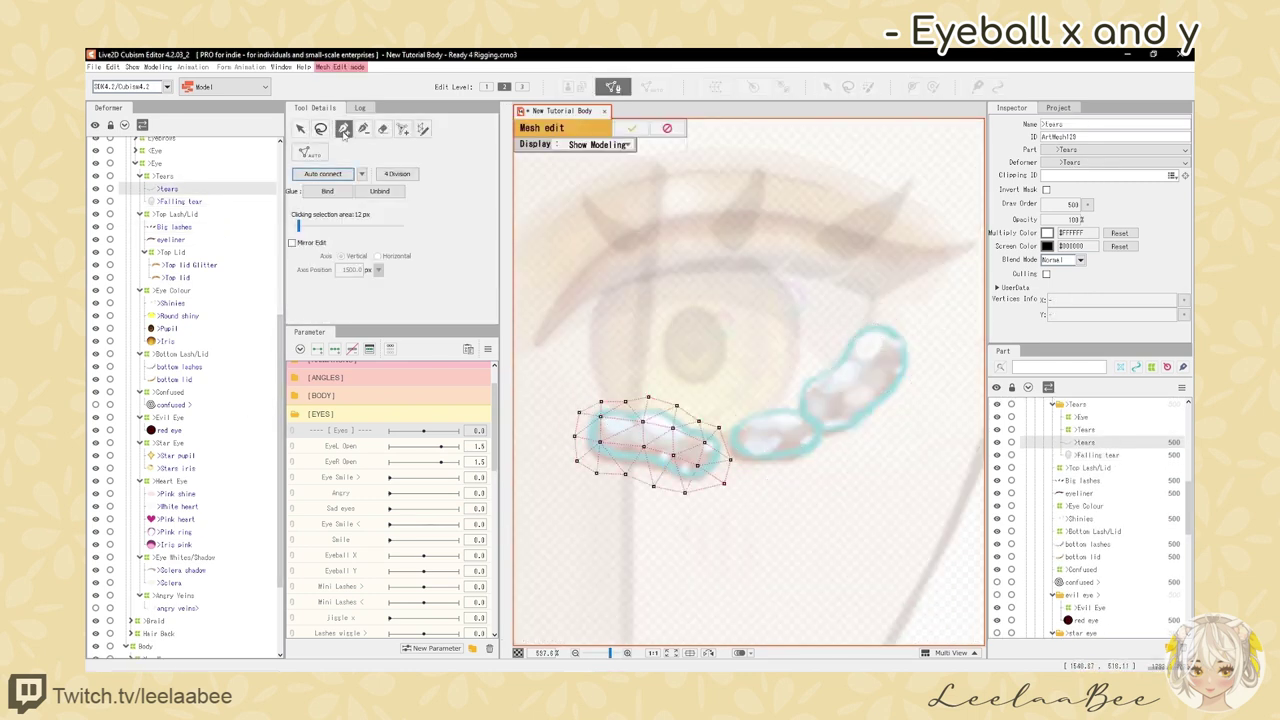
- Add mesh points around and inside the remaining tear shapes and auto-connect the tears mesh
click(770, 473)
click(824, 454)
click(902, 321)
click(858, 318)
click(806, 369)
click(854, 407)
click(853, 368)
click(335, 176)
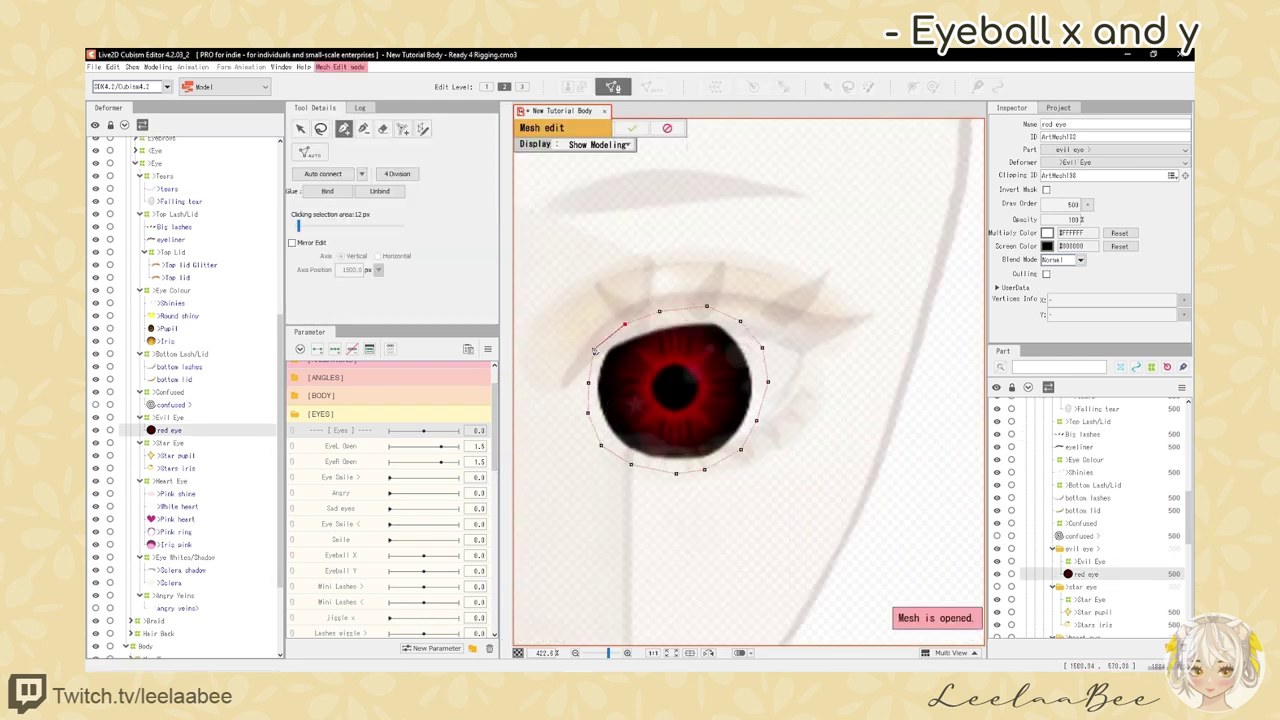
- Close the outer mesh ring around the red eye, add an inner ring, and start adding points for Iris pink
click(594, 350)
click(622, 361)
click(615, 388)
click(624, 423)
click(656, 441)
click(698, 440)
click(725, 419)
click(734, 382)
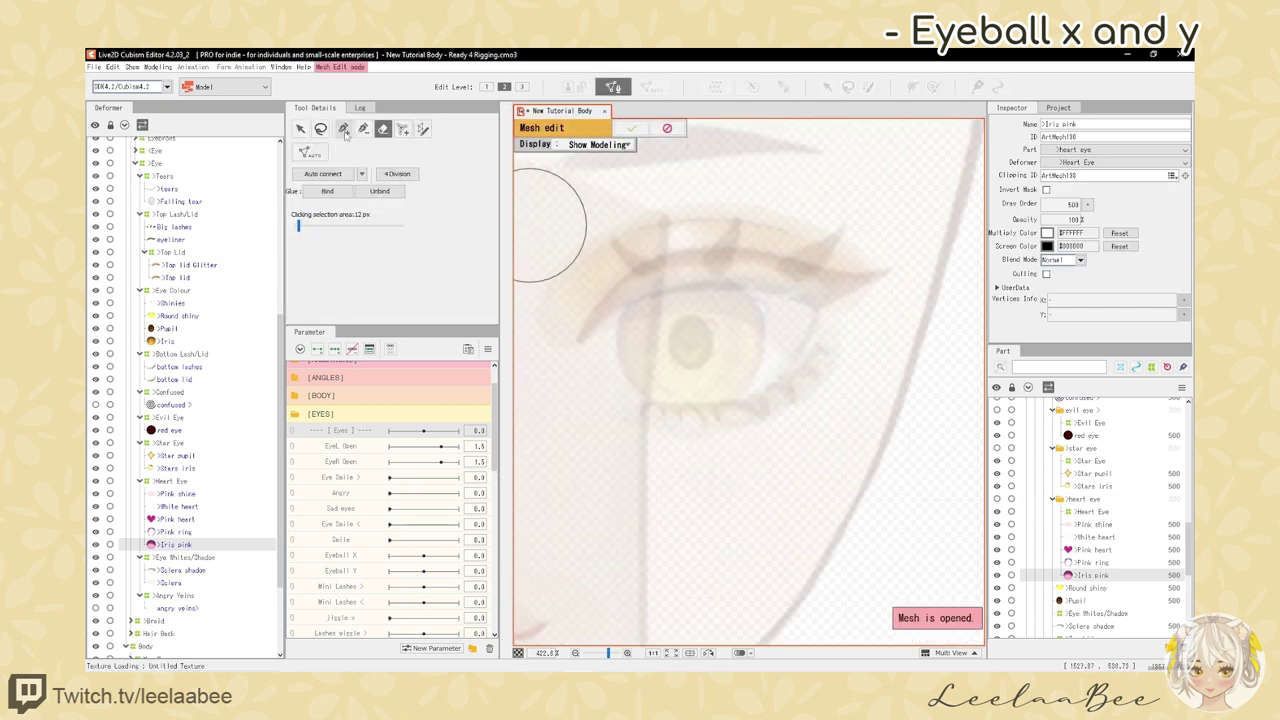
click(343, 129)
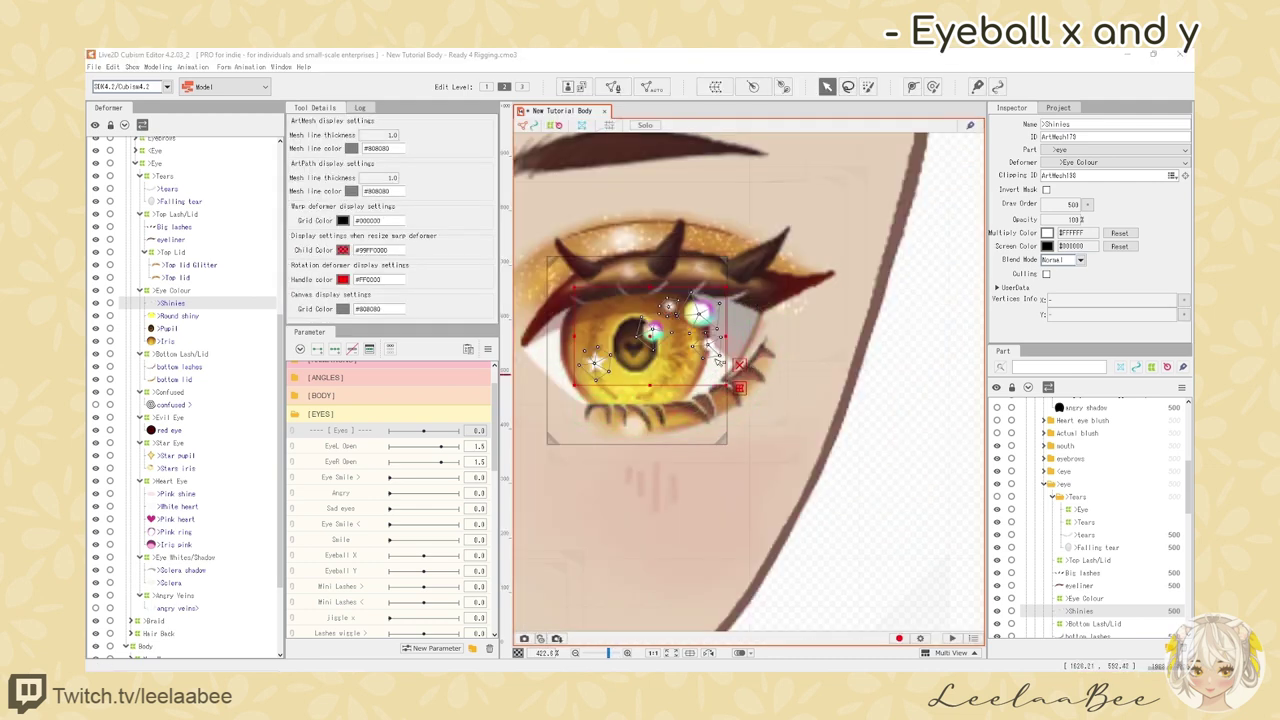
- Examine the separate meshes around each of the Shinies highlights in mesh editing
scroll(665, 343, up, 3)
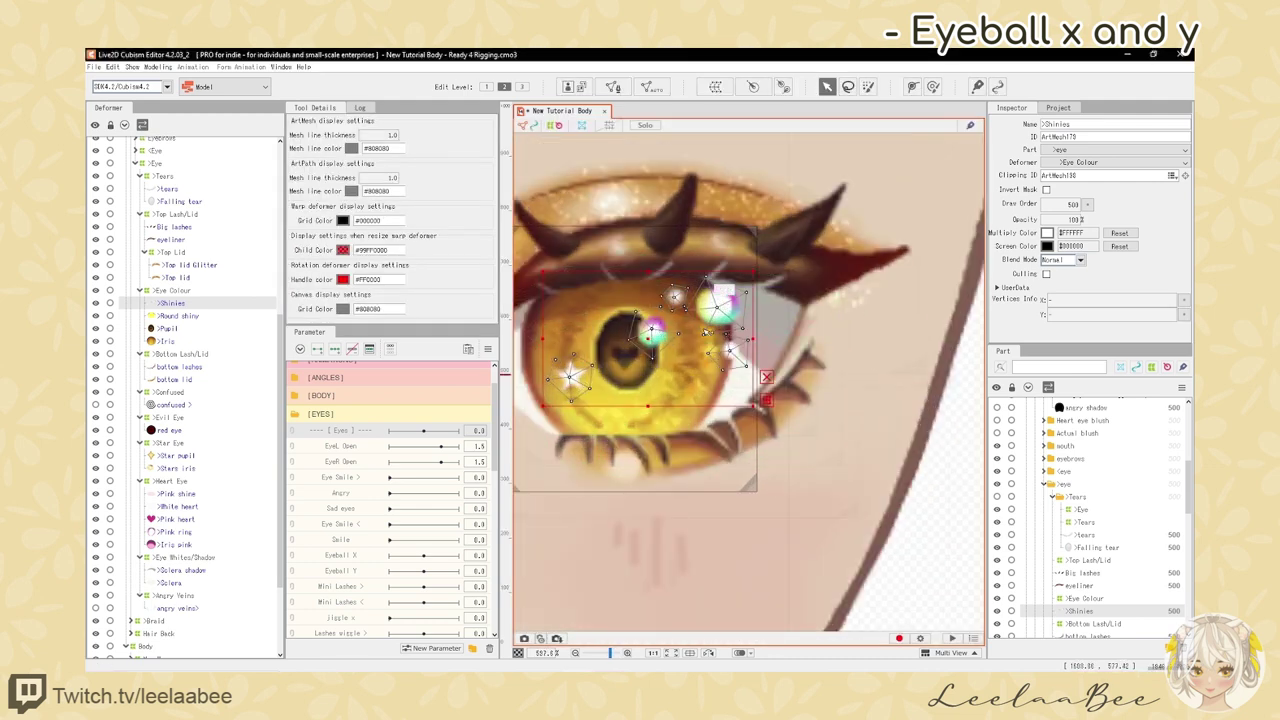
scroll(681, 313, up, 2)
scroll(810, 330, down, 2)
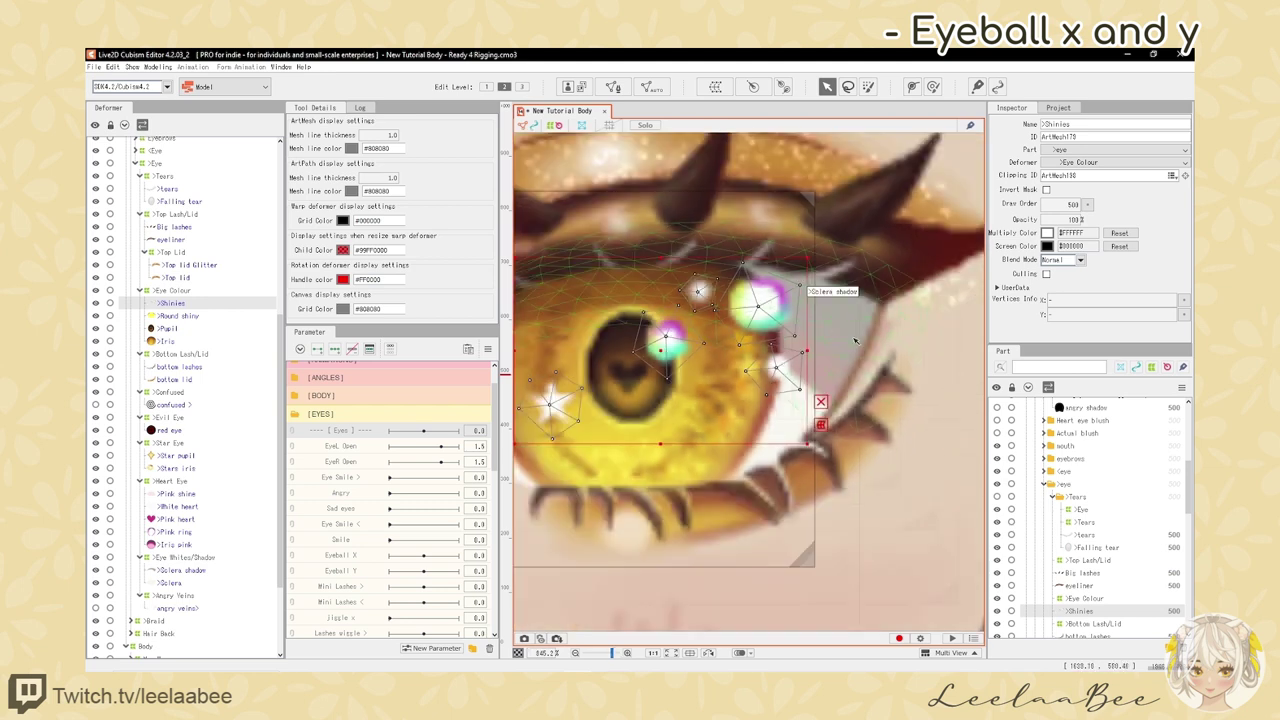
scroll(801, 324, up, 2)
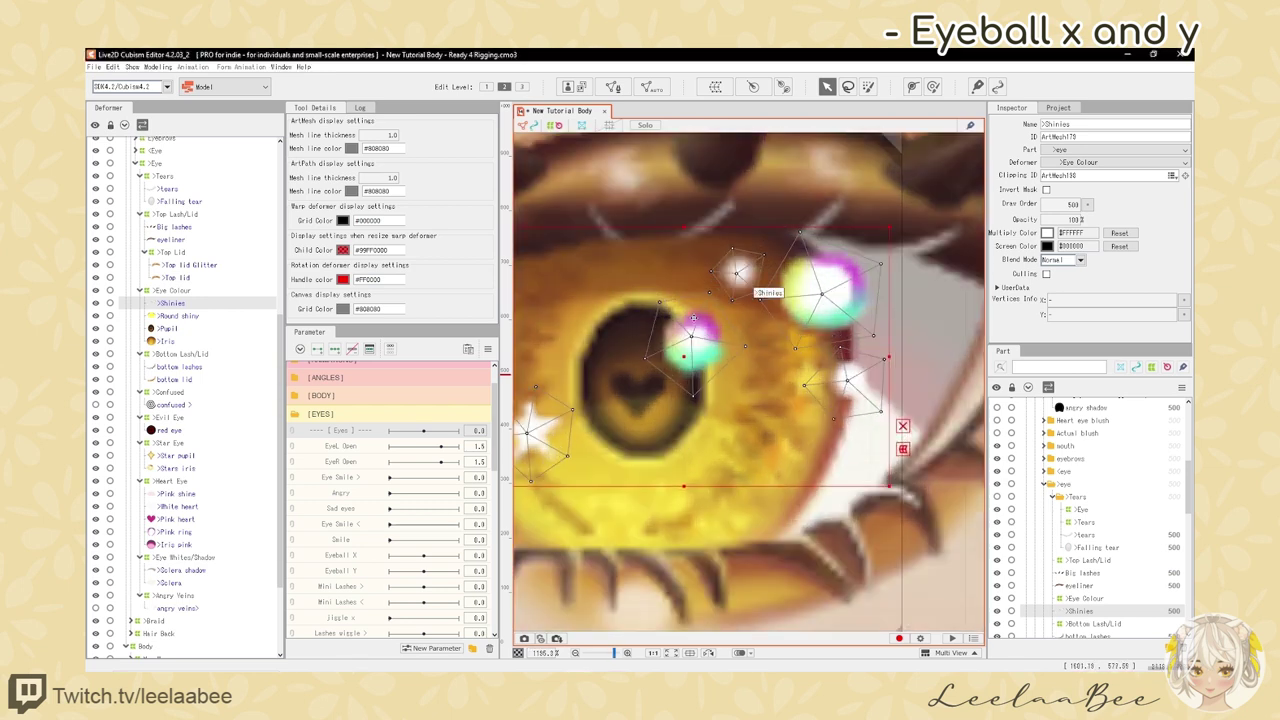
double_click(720, 328)
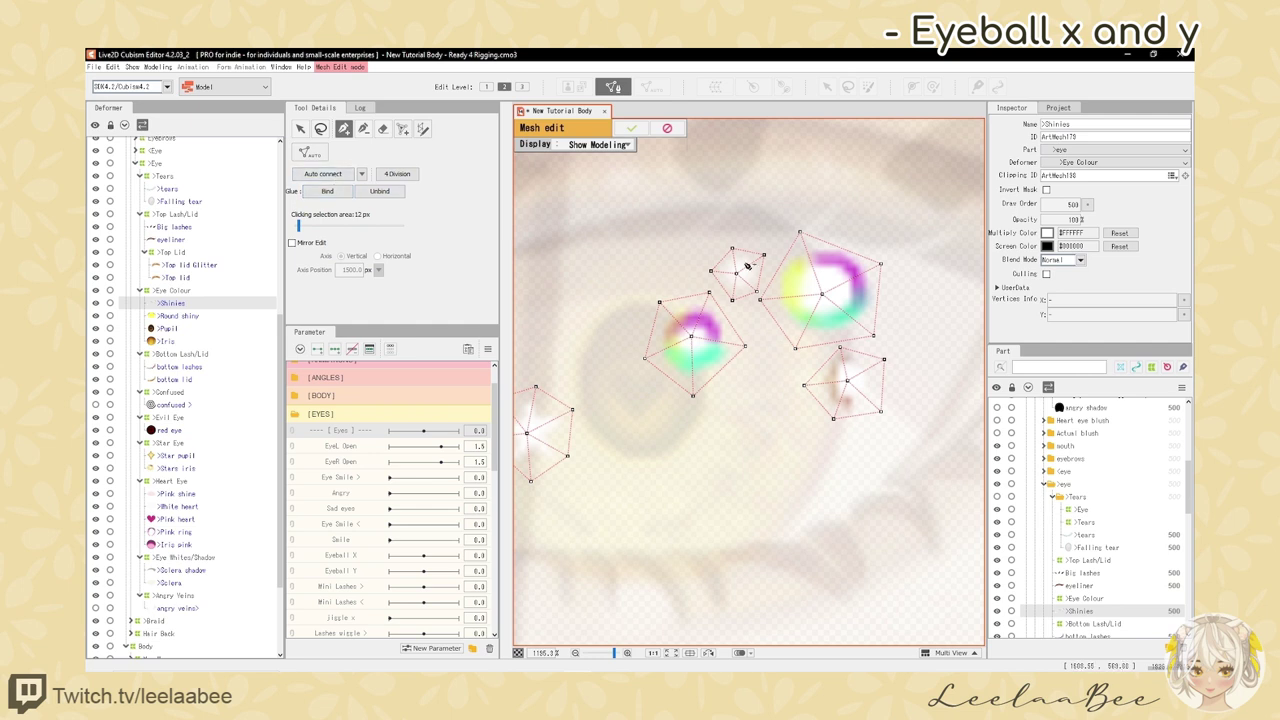
key(Return)
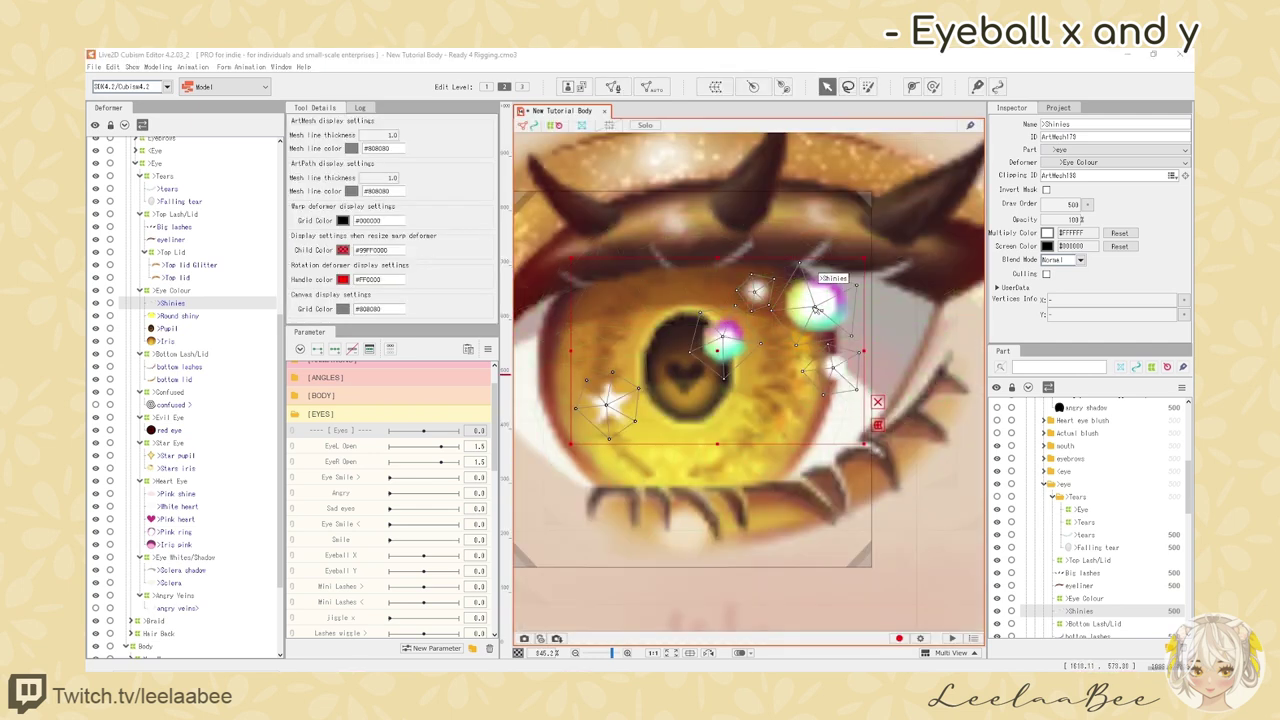
- Try moving the mesh point above the largest Shinies highlight and undo the move
drag(803, 265, 774, 241)
key(ctrl+z)
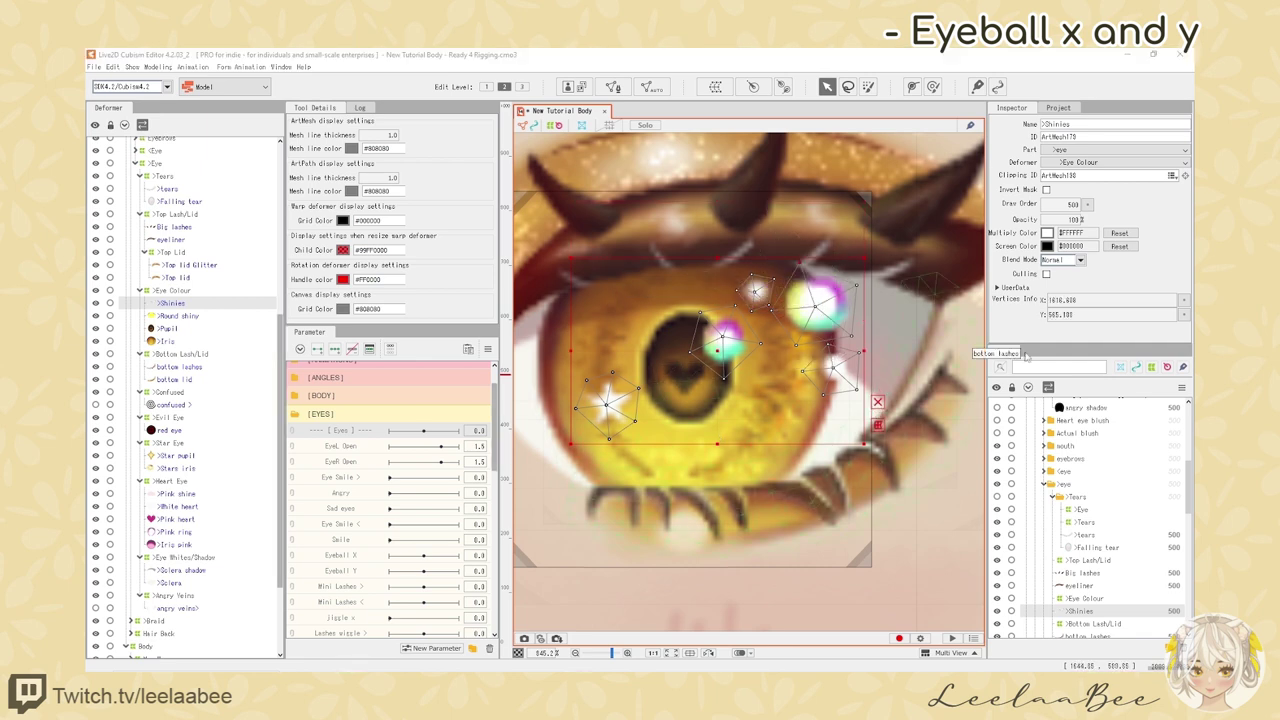
scroll(658, 360, down, 2)
scroll(699, 349, down, 1)
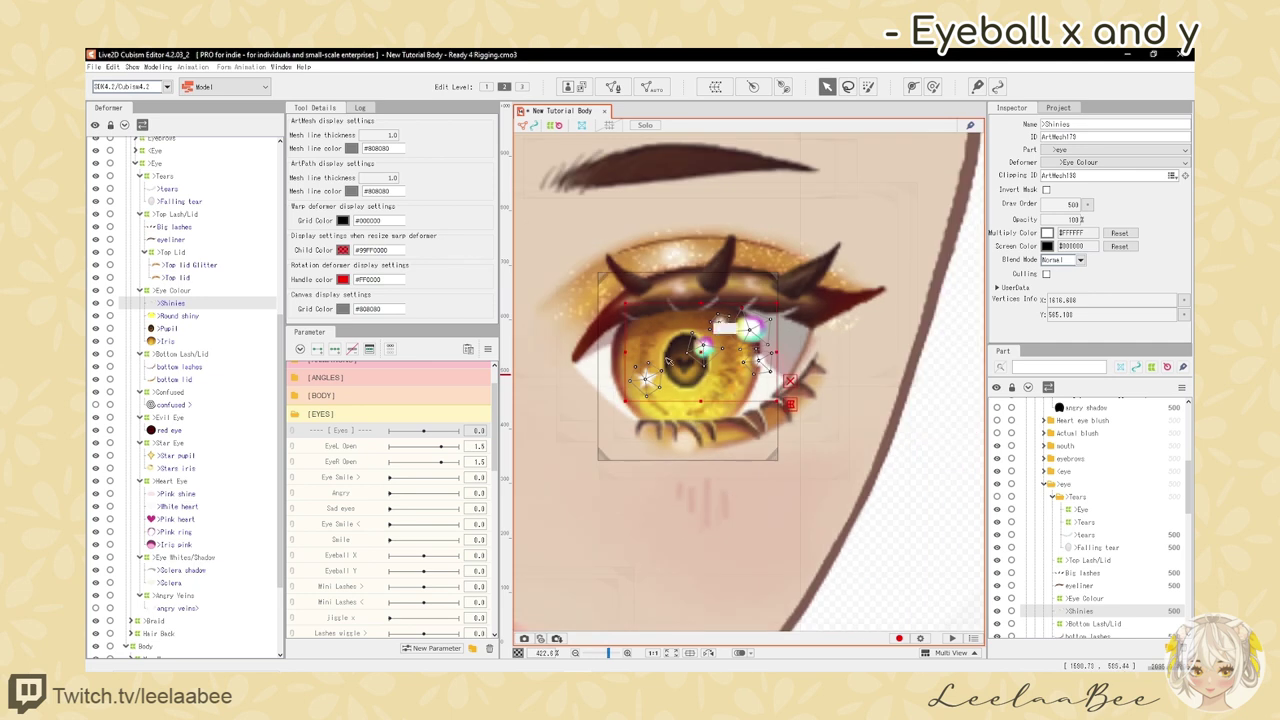
scroll(617, 358, up, 1)
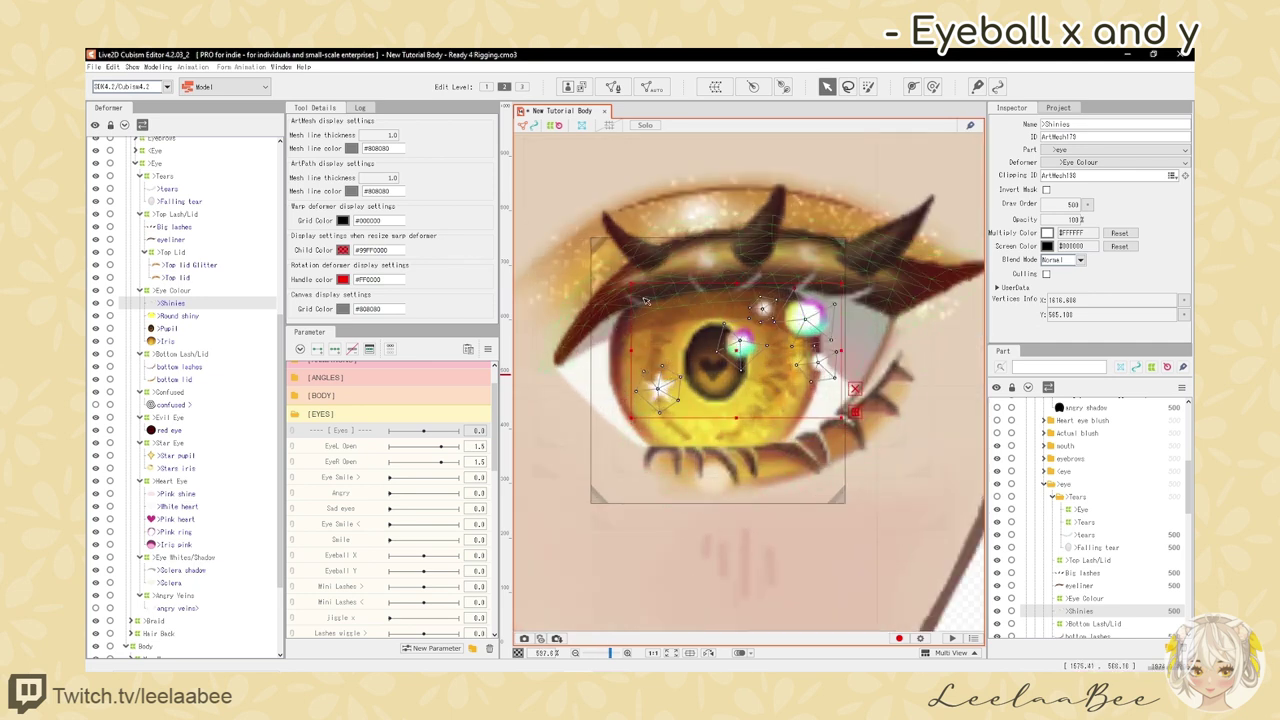
scroll(695, 424, down, 2)
scroll(731, 360, up, 2)
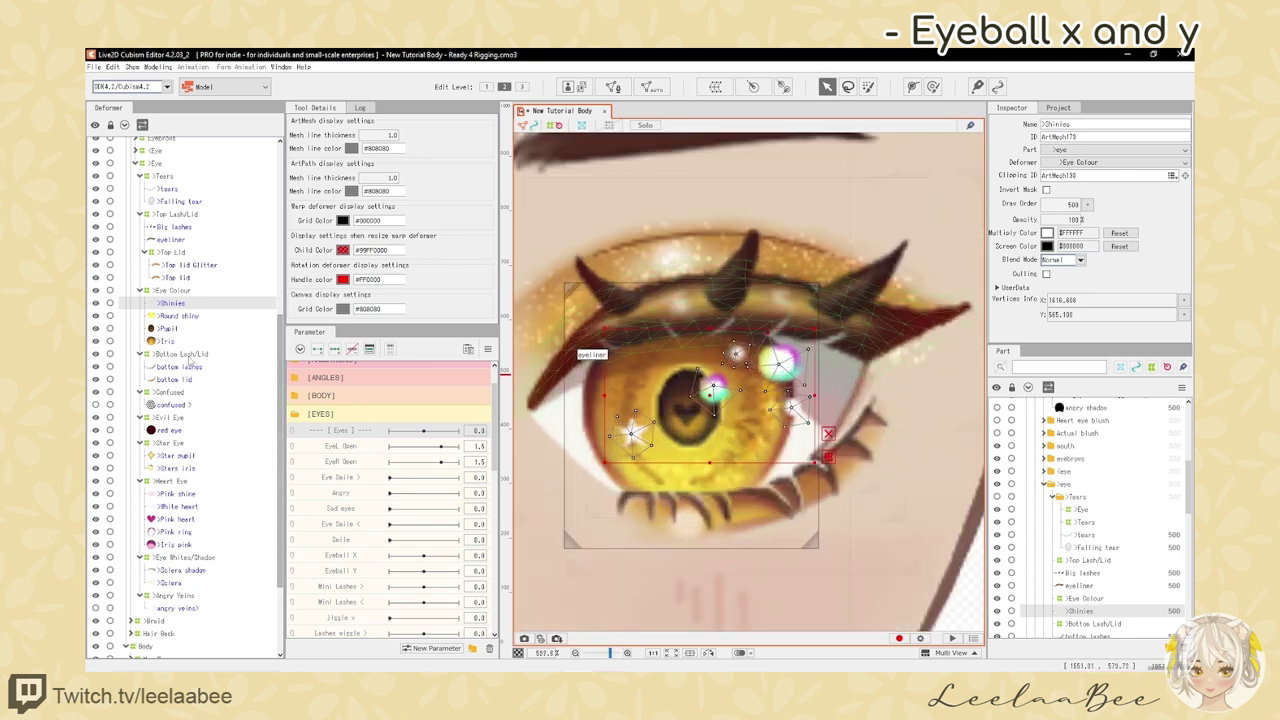
- Select the Sclera mesh and highlight its whole ID for copying
click(170, 583)
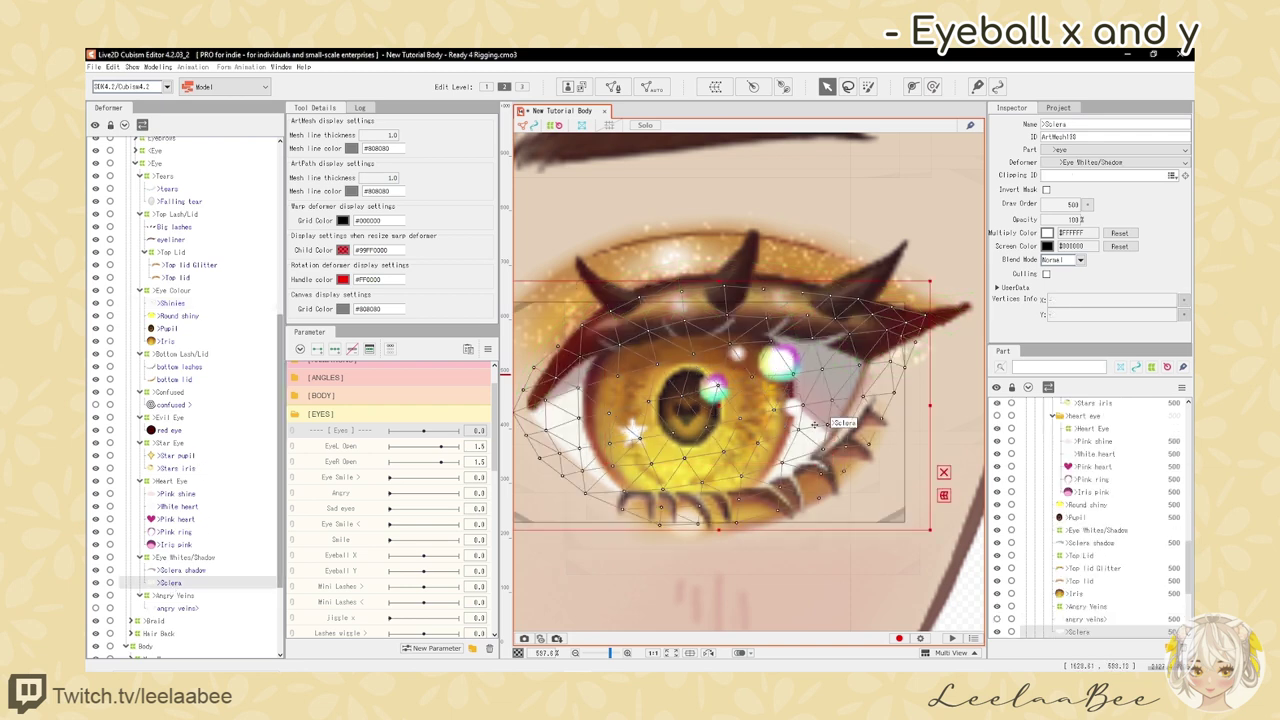
double_click(1106, 140)
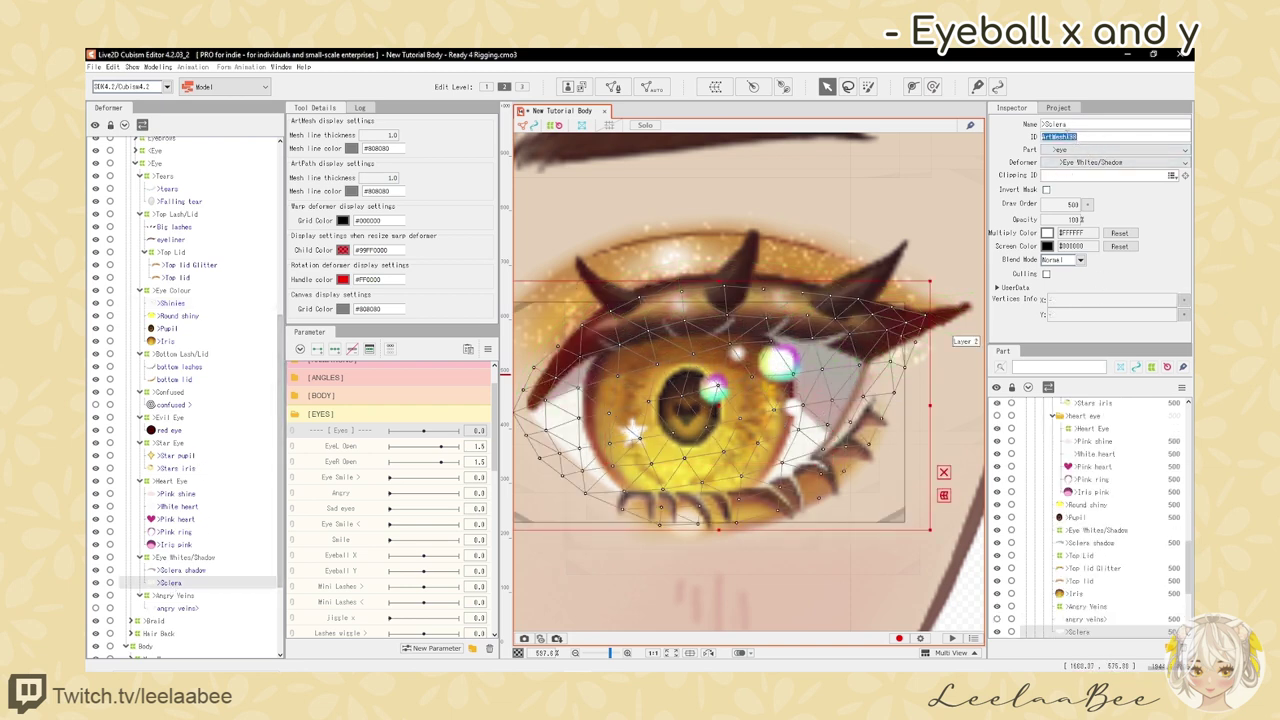
click(190, 570)
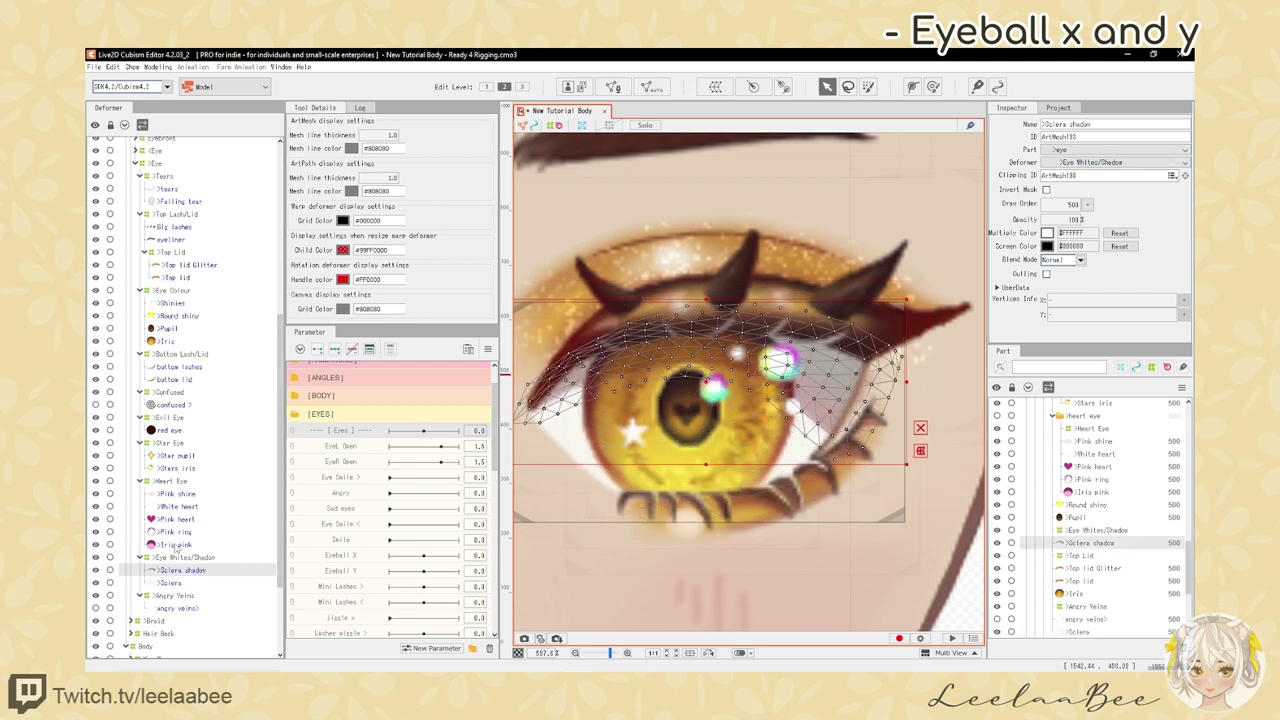
shift+click(180, 430)
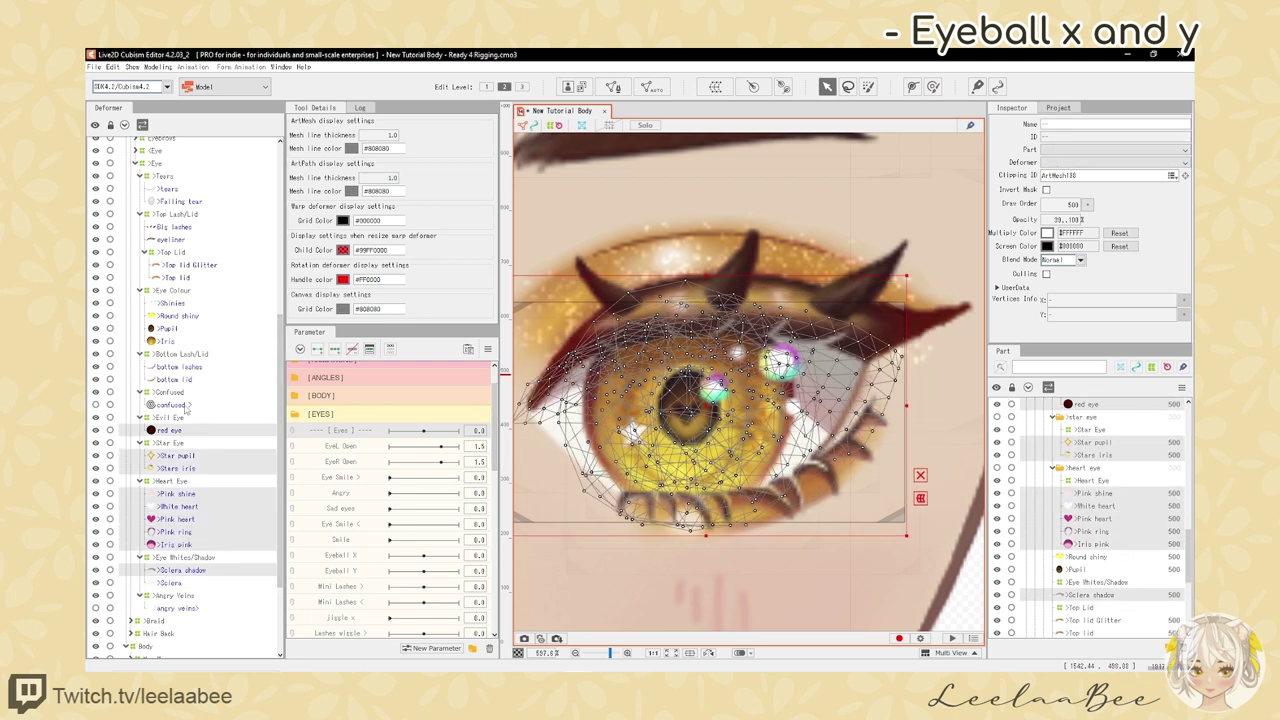
ctrl+click(176, 405)
ctrl+click(168, 341)
ctrl+click(170, 328)
ctrl+click(174, 316)
ctrl+click(174, 303)
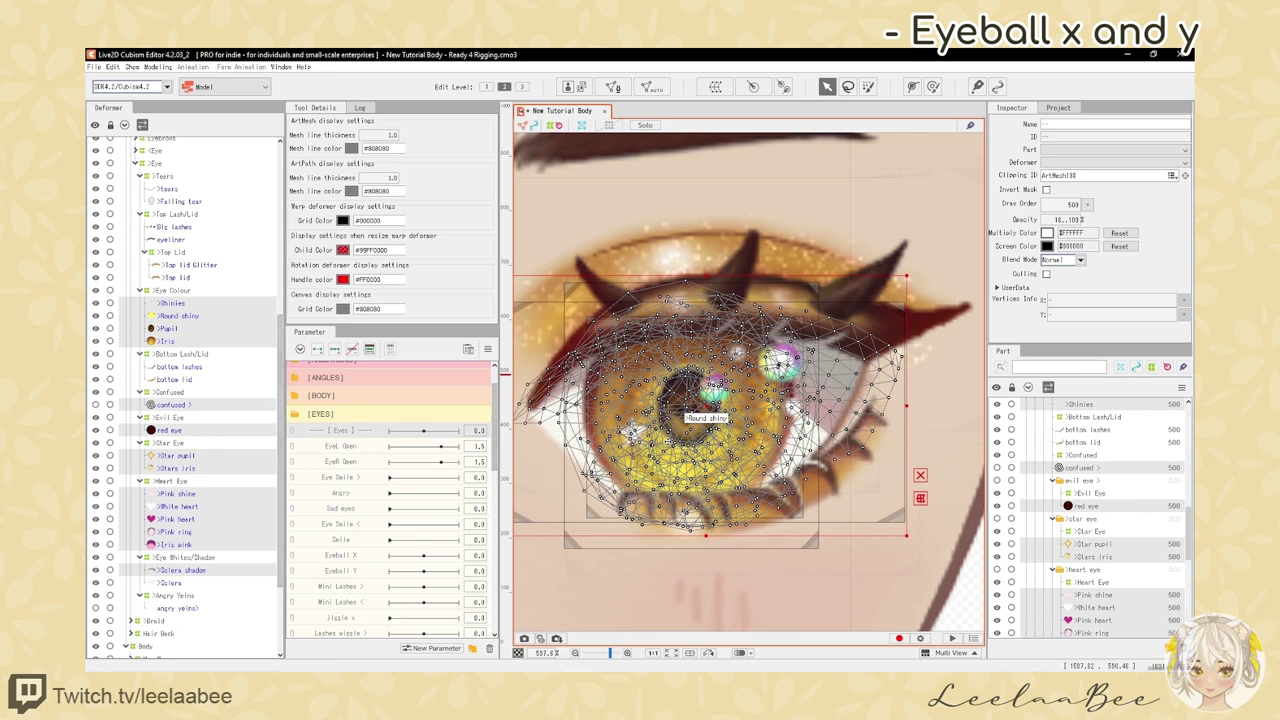
click(182, 557)
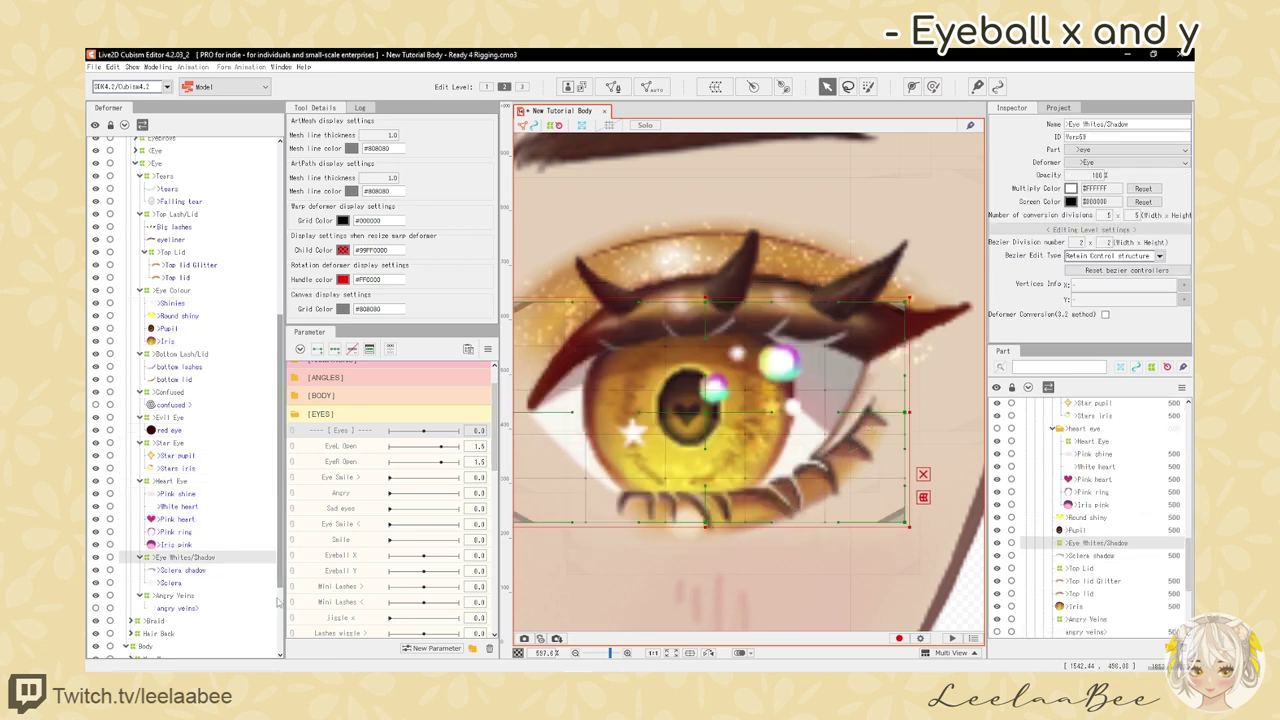
- Select the angry veins, Sclera shadow and all five Heart Eye meshes together
click(178, 608)
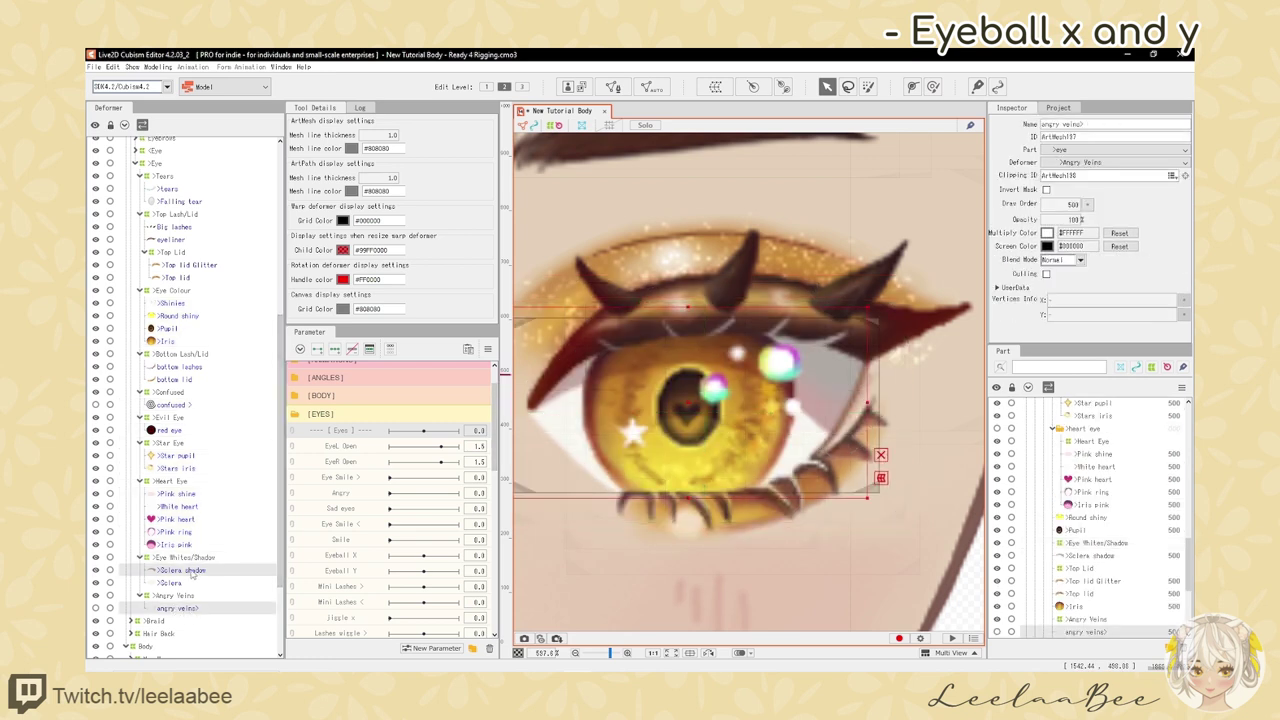
click(195, 571)
ctrl+click(180, 545)
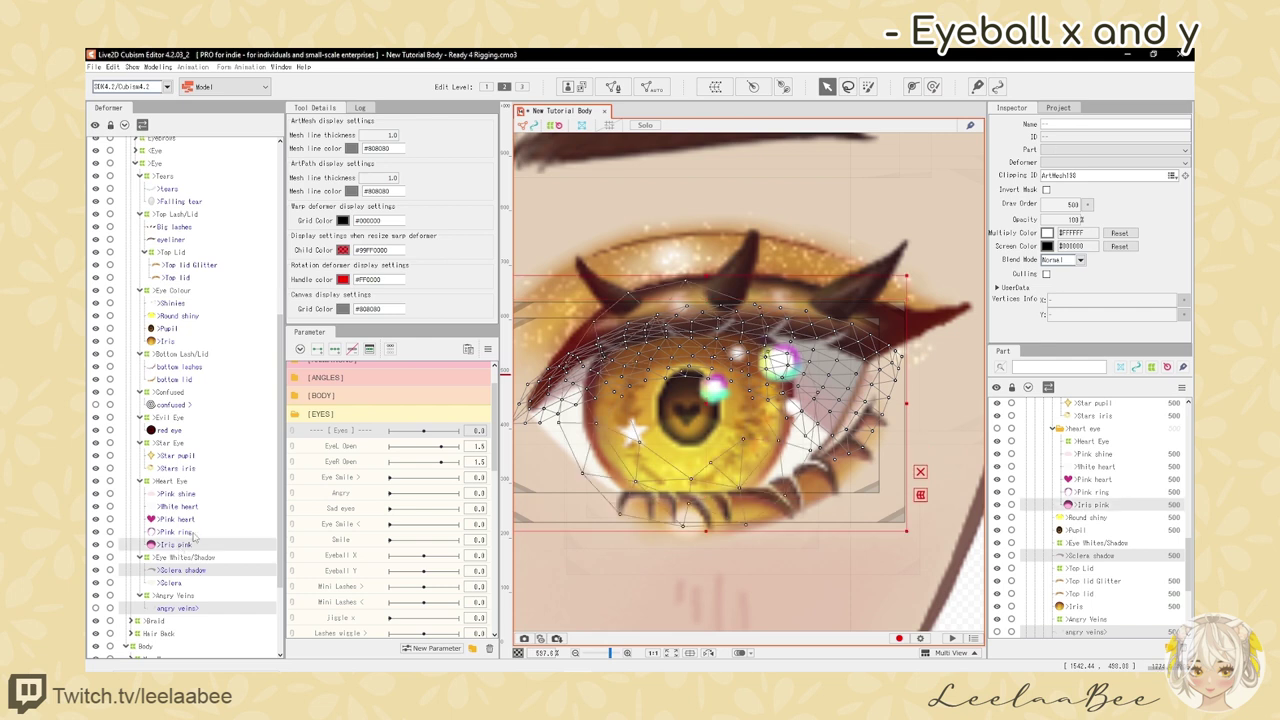
ctrl+click(185, 532)
ctrl+click(190, 519)
ctrl+click(195, 506)
ctrl+click(197, 506)
ctrl+click(180, 494)
ctrl+click(185, 507)
- Extend the selection with the Star Eye meshes, red eye, confused, Iris, Pupil, Round shiny and Shinies
ctrl+click(178, 468)
ctrl+click(175, 455)
ctrl+click(183, 430)
ctrl+click(192, 405)
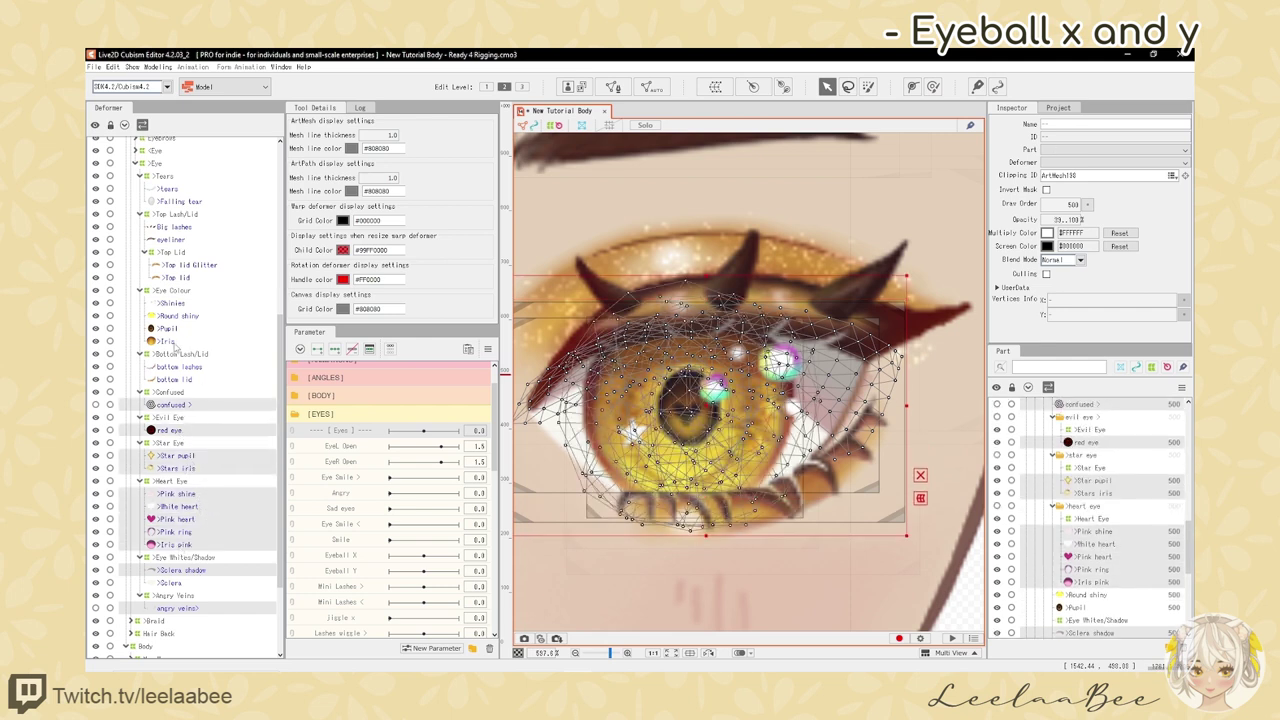
ctrl+click(177, 343)
ctrl+click(168, 329)
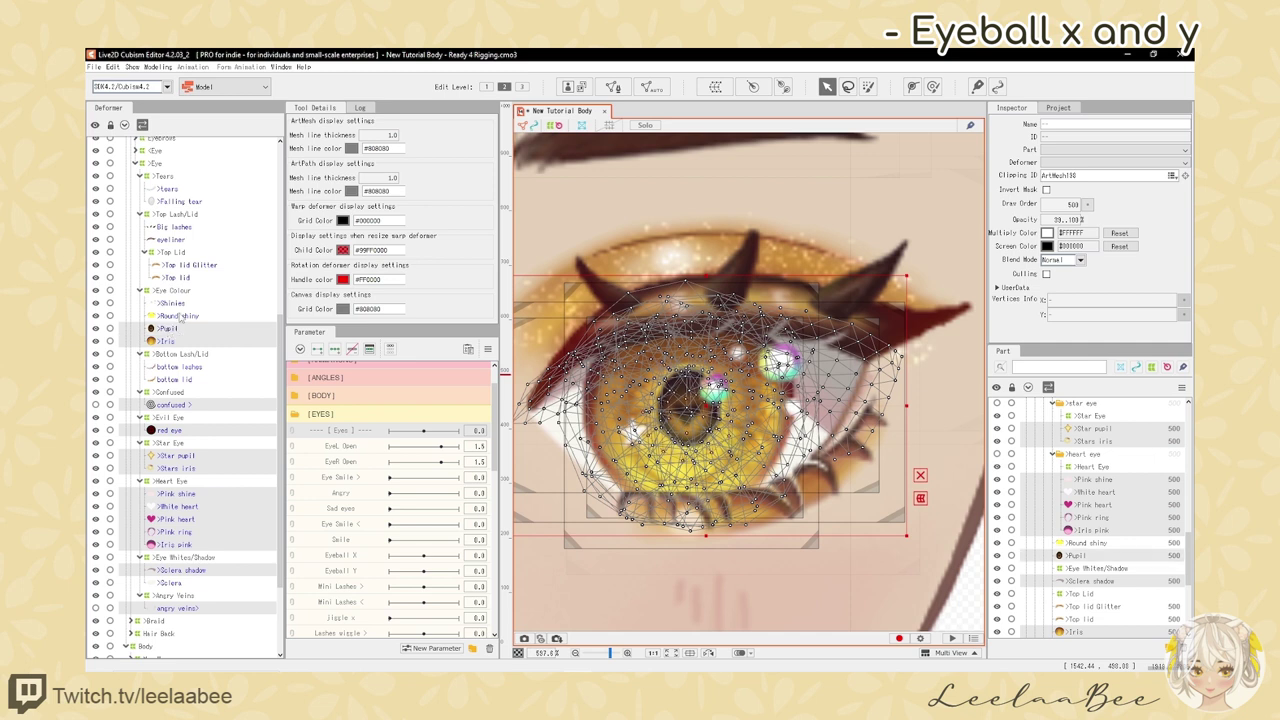
ctrl+click(182, 316)
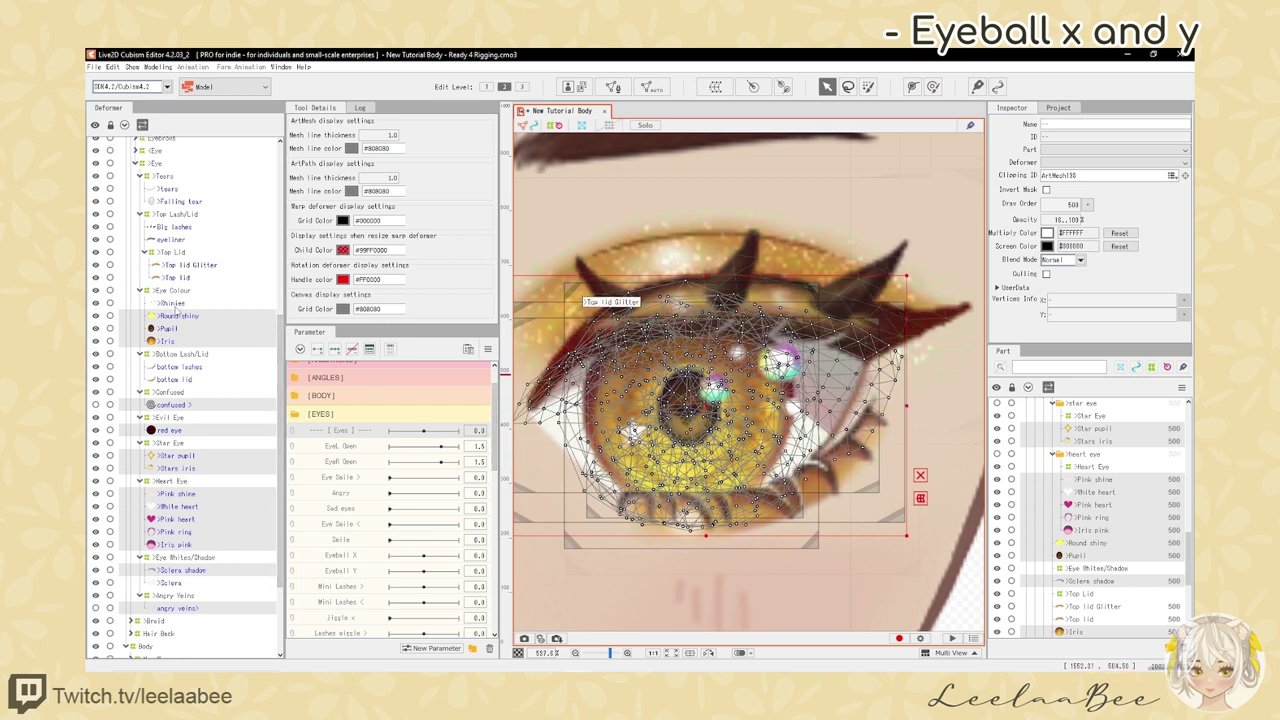
click(176, 310)
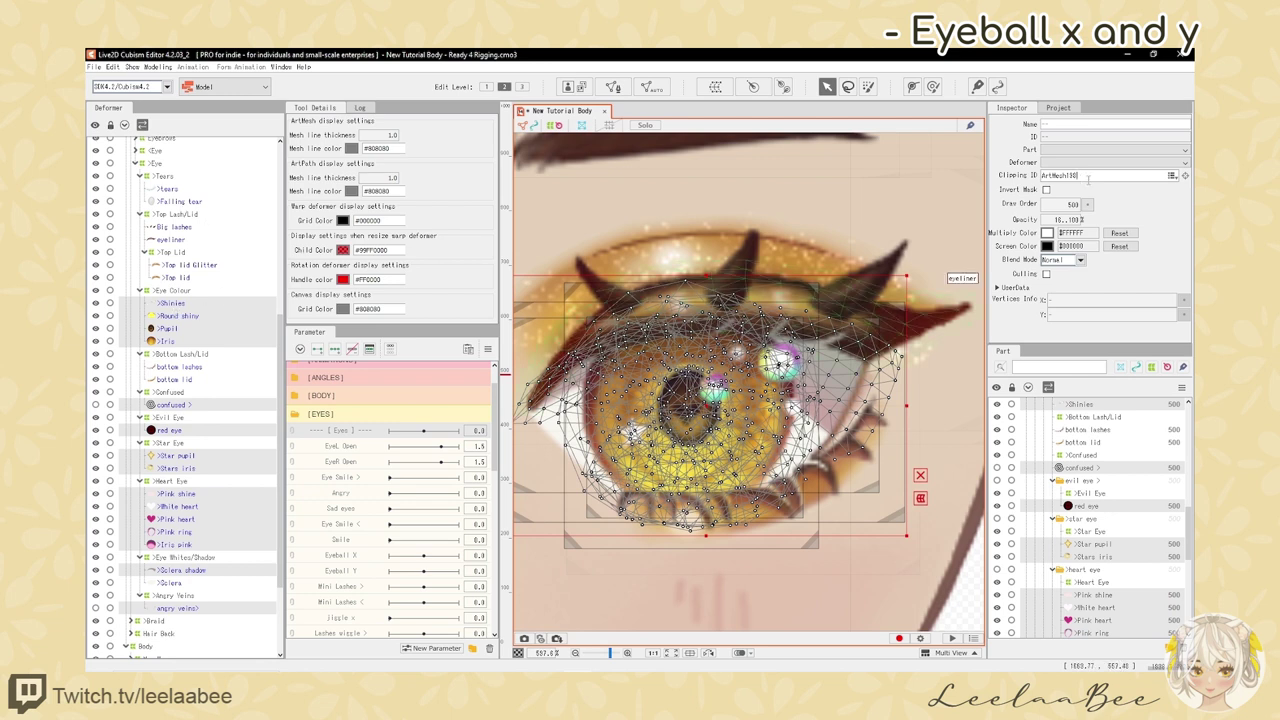
- Try moving the Eye Colour deformer to test the clipping against the sclera, and undo the move
click(173, 291)
drag(680, 406, 666, 456)
key(ctrl+z)
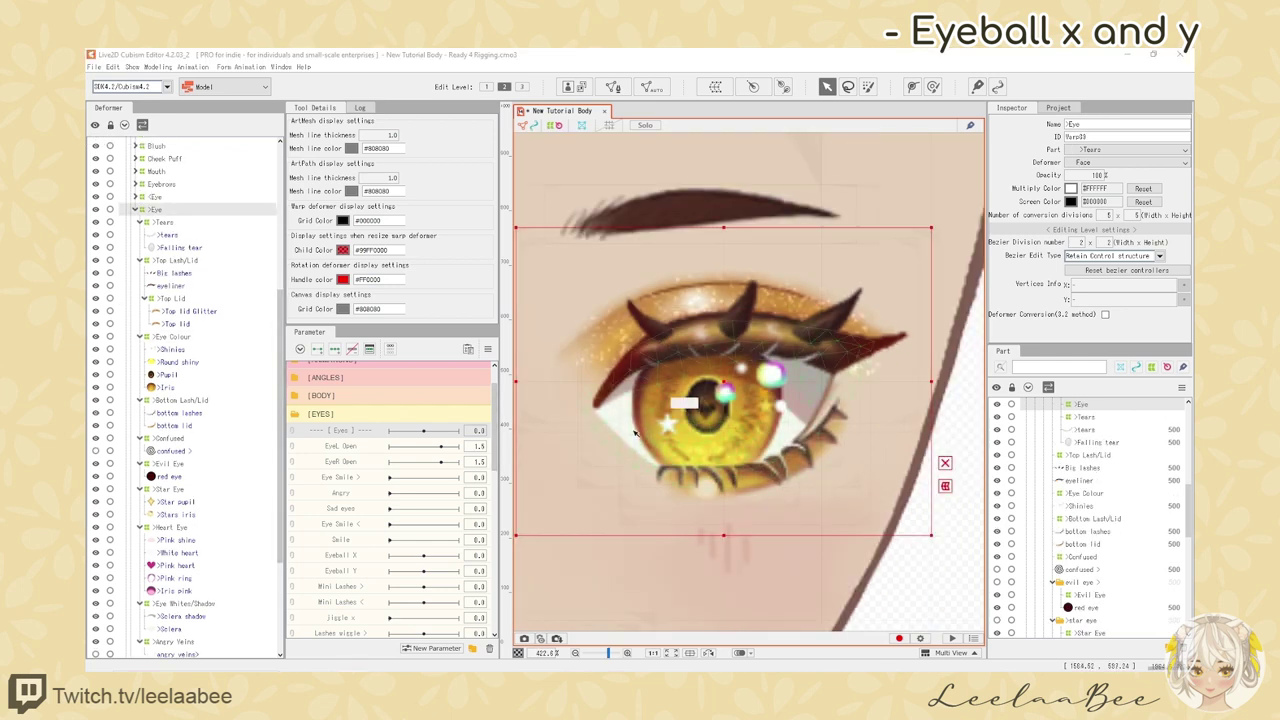
- Select the Eyeball X parameter in the eye parameters
scroll(634, 432, down, 3)
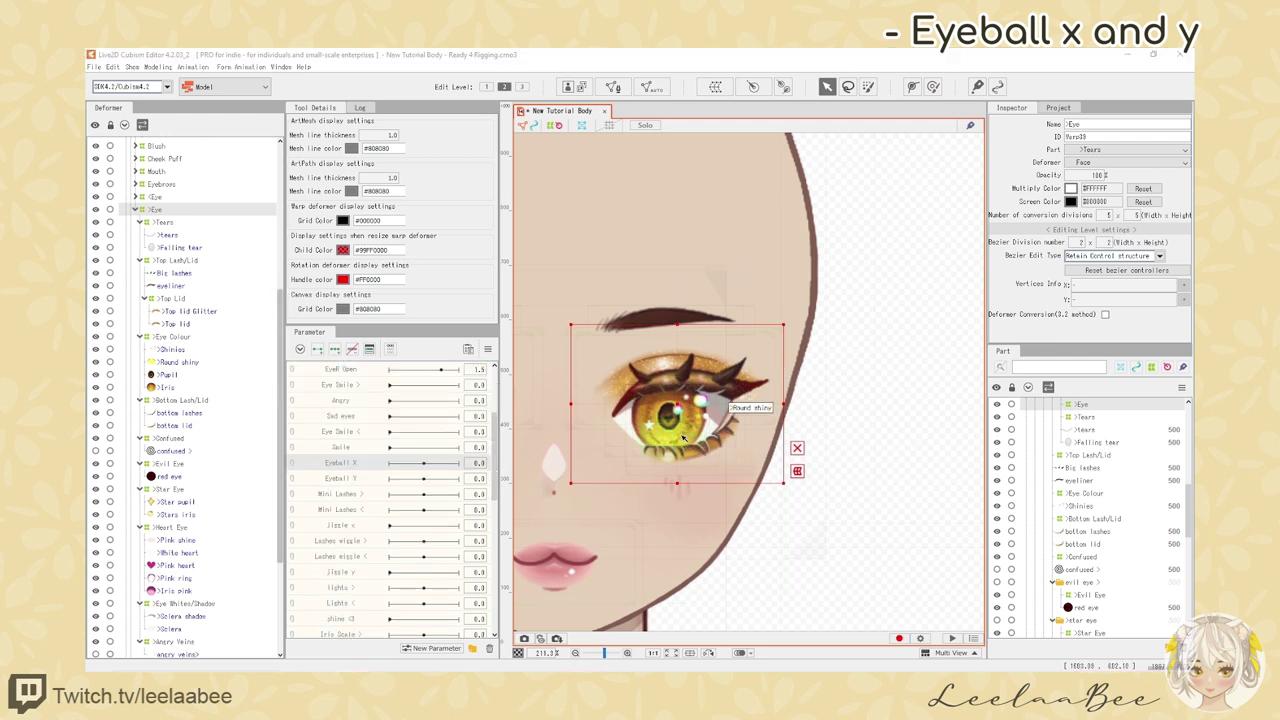
scroll(690, 438, down, 3)
scroll(715, 440, up, 4)
scroll(724, 440, down, 3)
scroll(716, 405, up, 3)
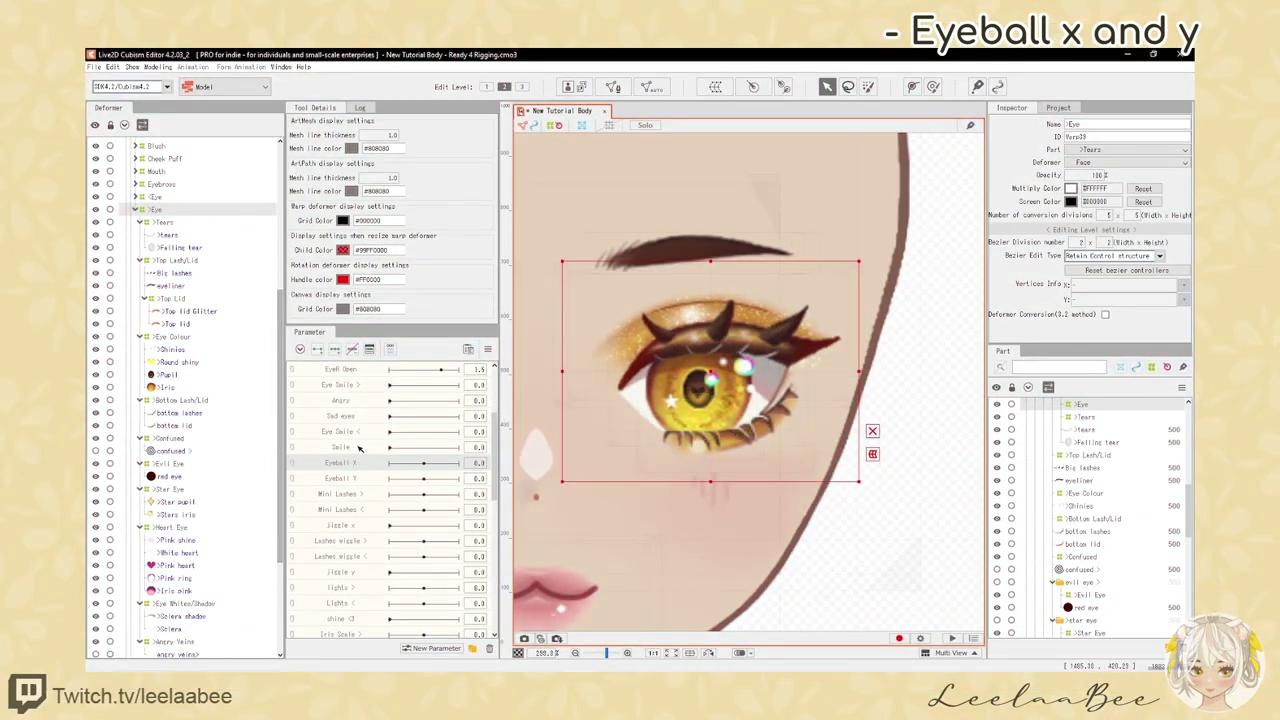
click(358, 447)
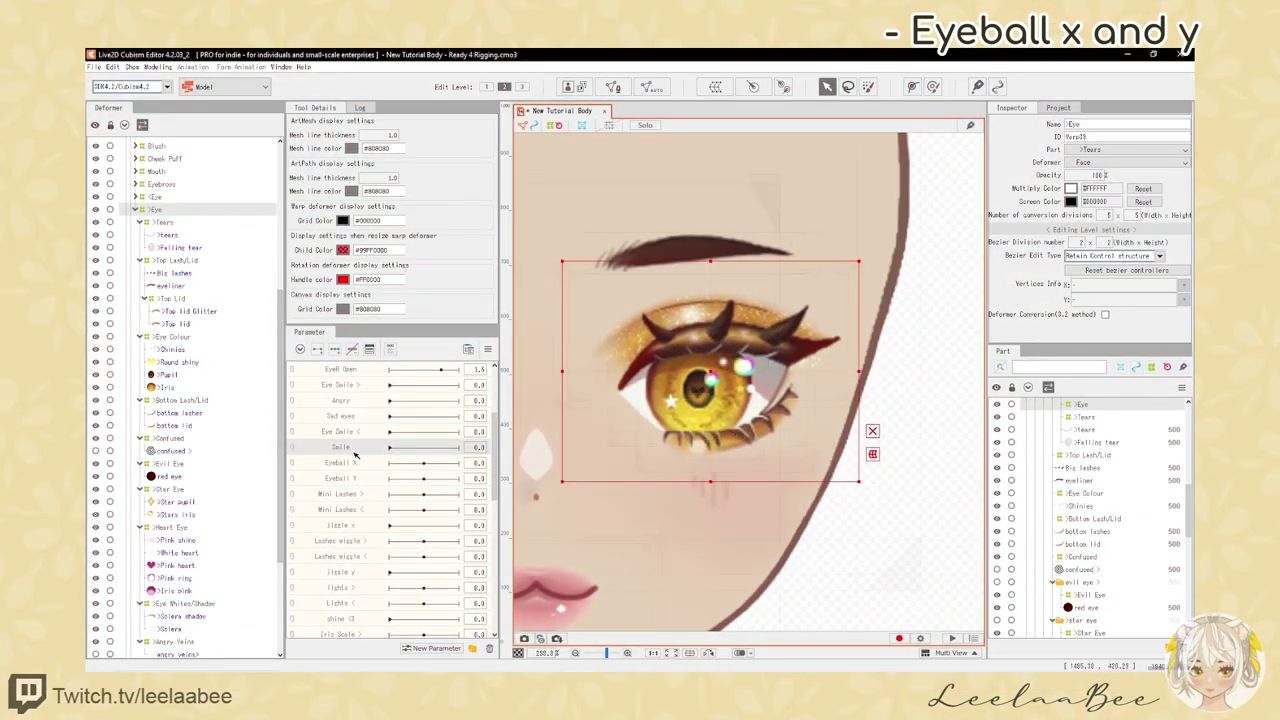
click(354, 431)
click(345, 462)
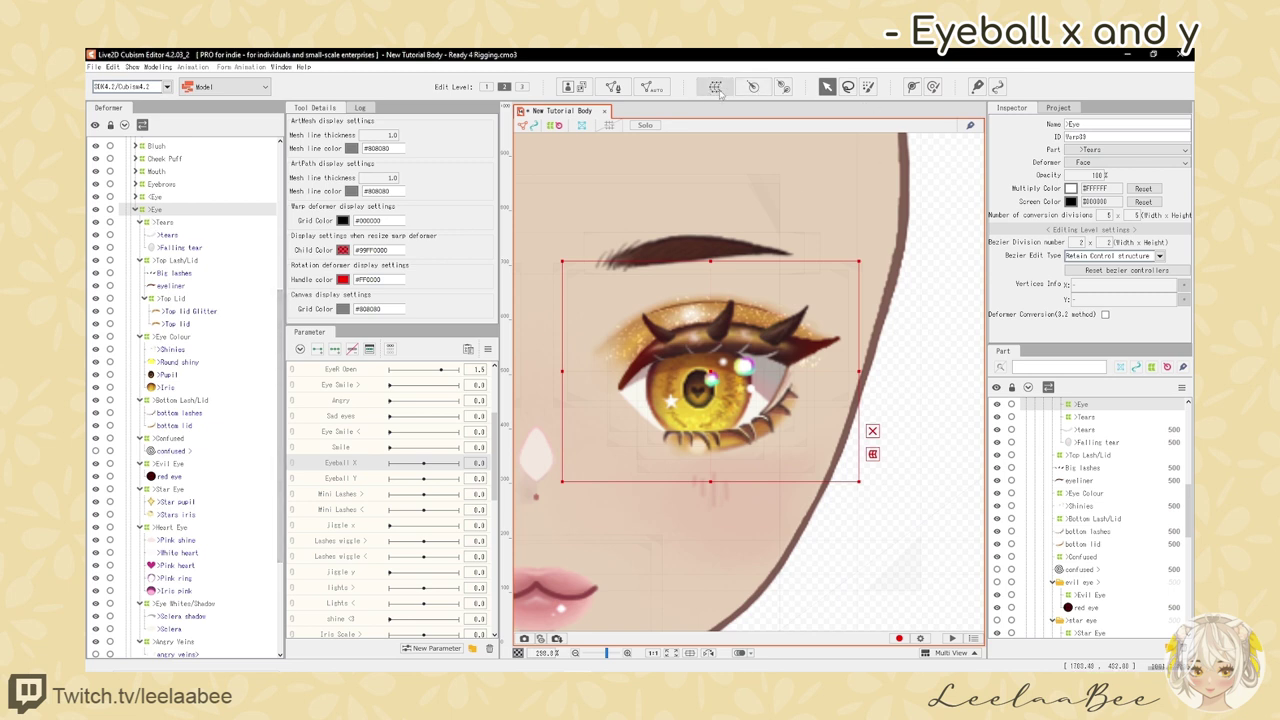
- Create a parent warp deformer named ">Iris xy" for the Round shiny, Pupil and Iris meshes
click(190, 350)
click(194, 362)
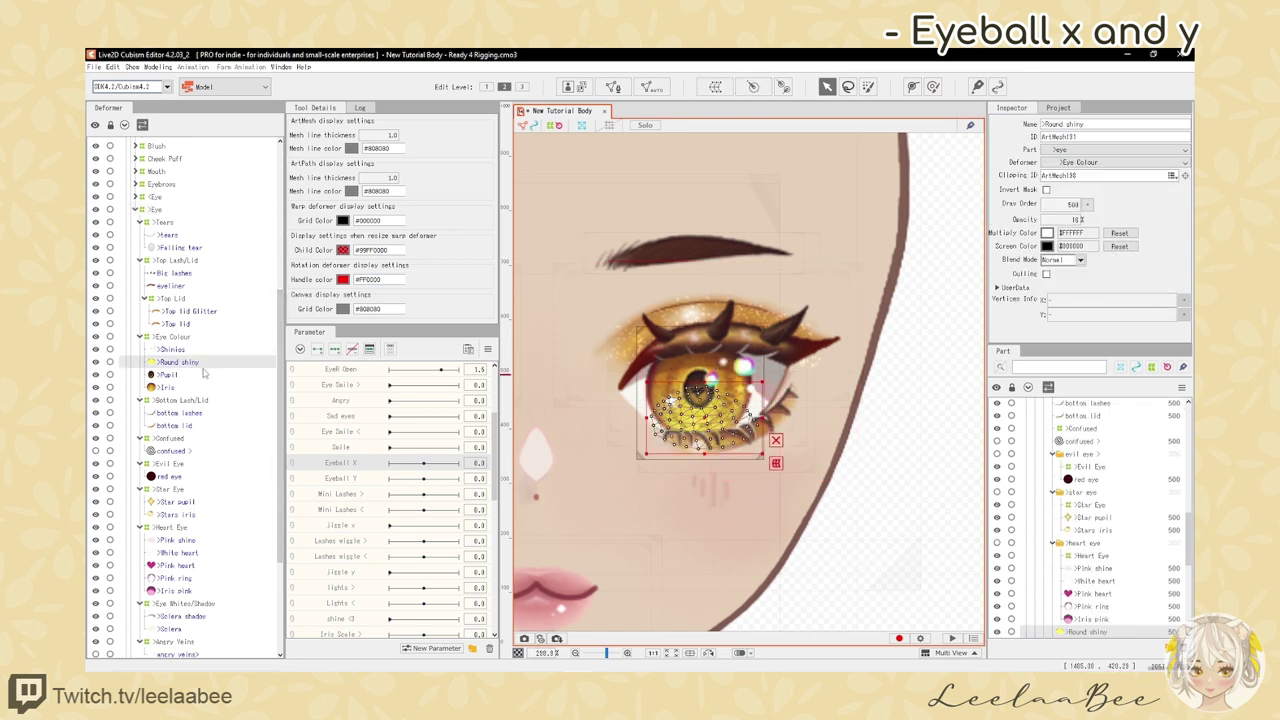
shift+click(177, 388)
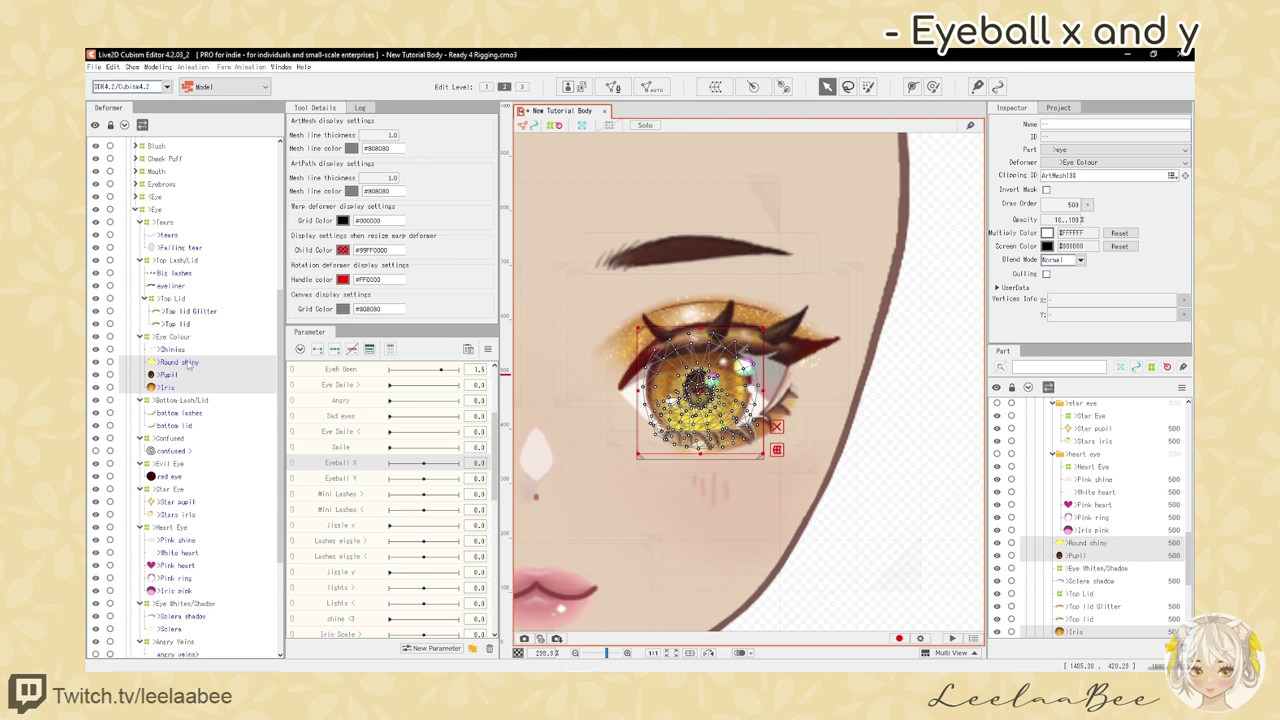
click(184, 364)
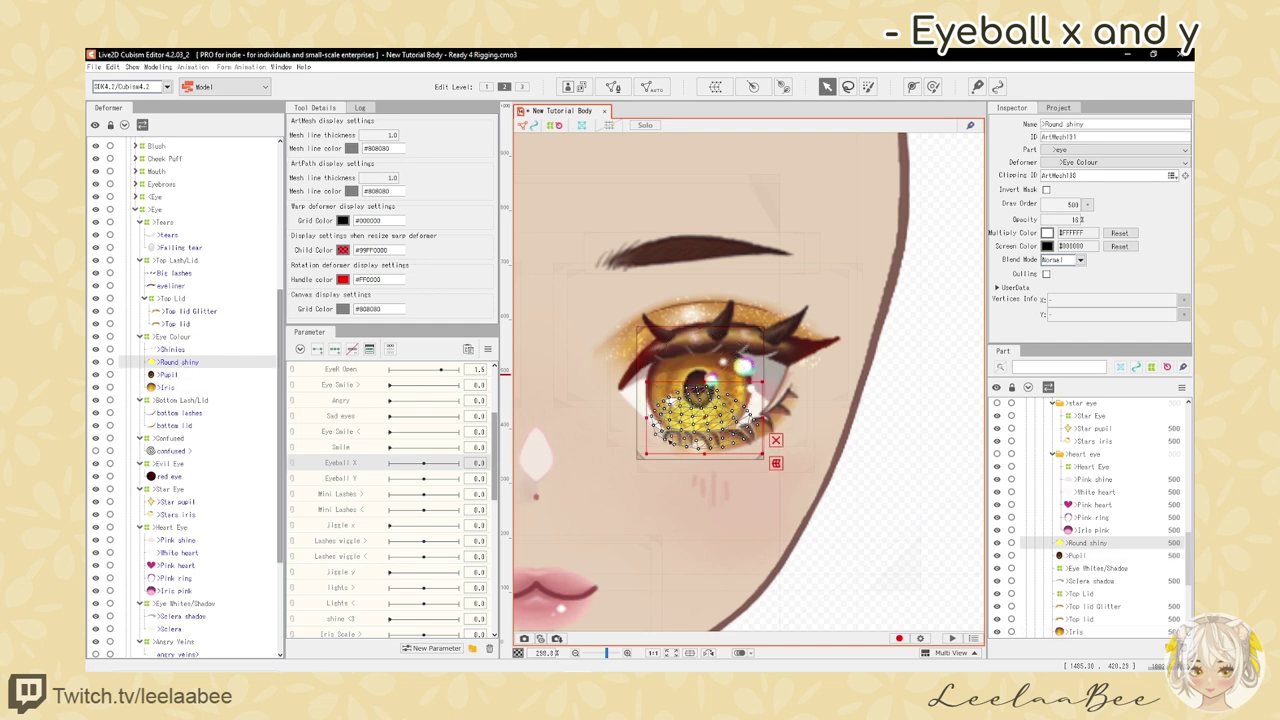
scroll(766, 432, up, 2)
mouse_move(692, 415)
mouse_down()
mouse_move(625, 395)
mouse_move(689, 418)
mouse_up()
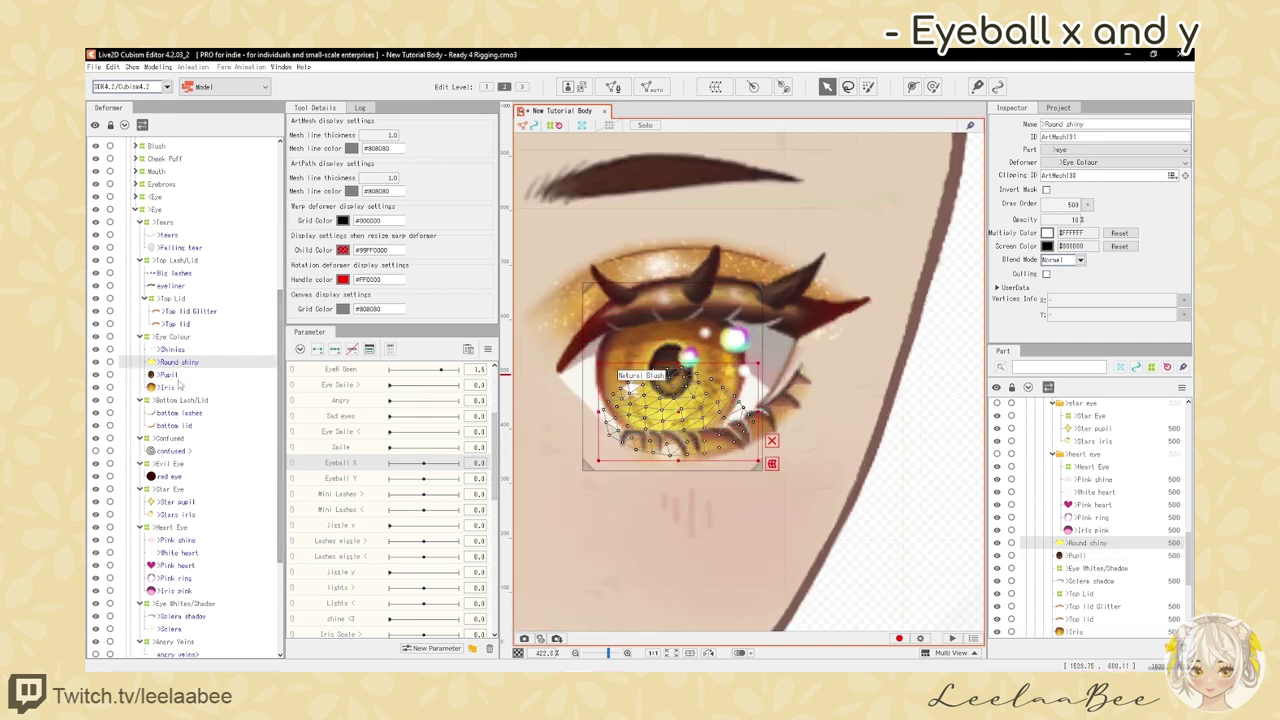
shift+click(184, 388)
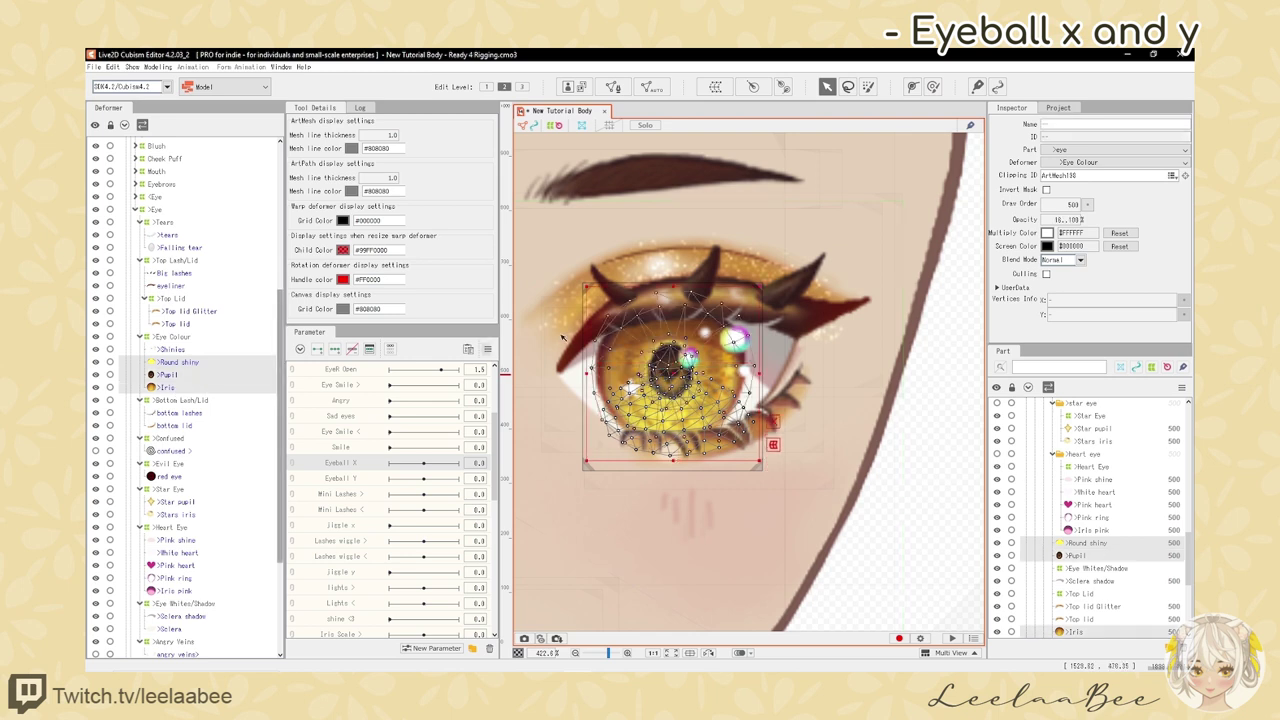
click(716, 88)
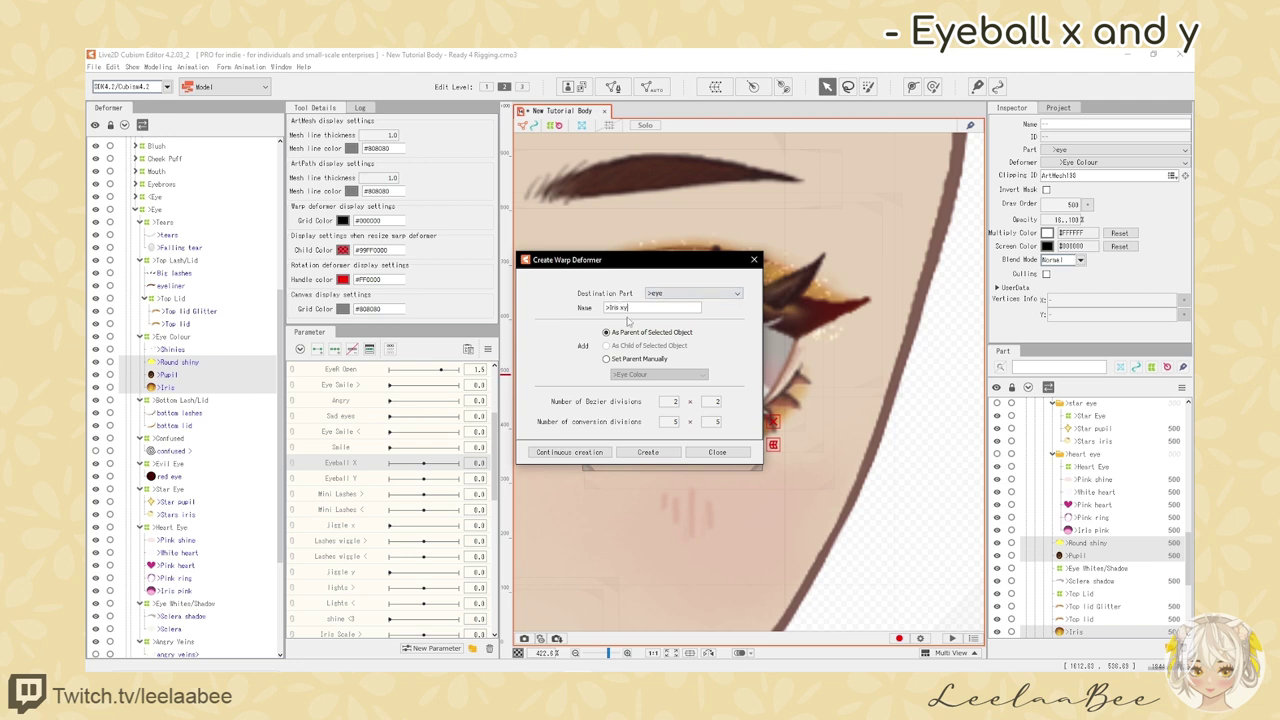
key(Return)
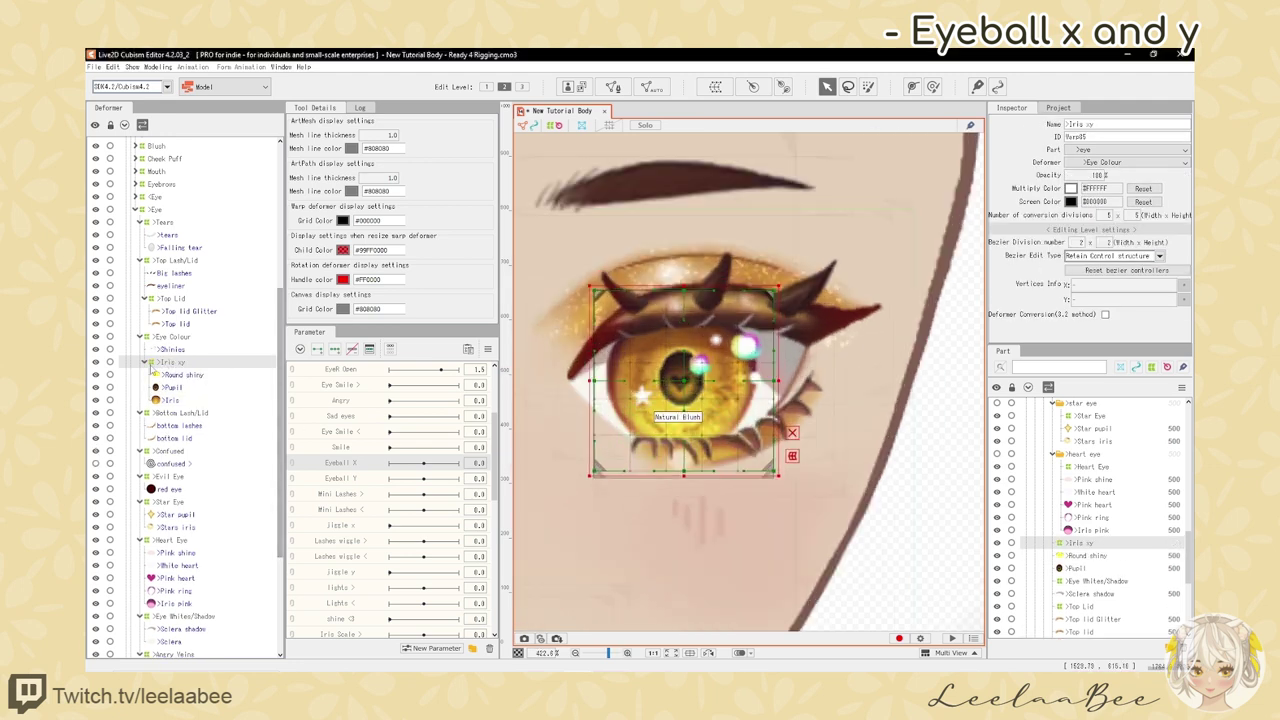
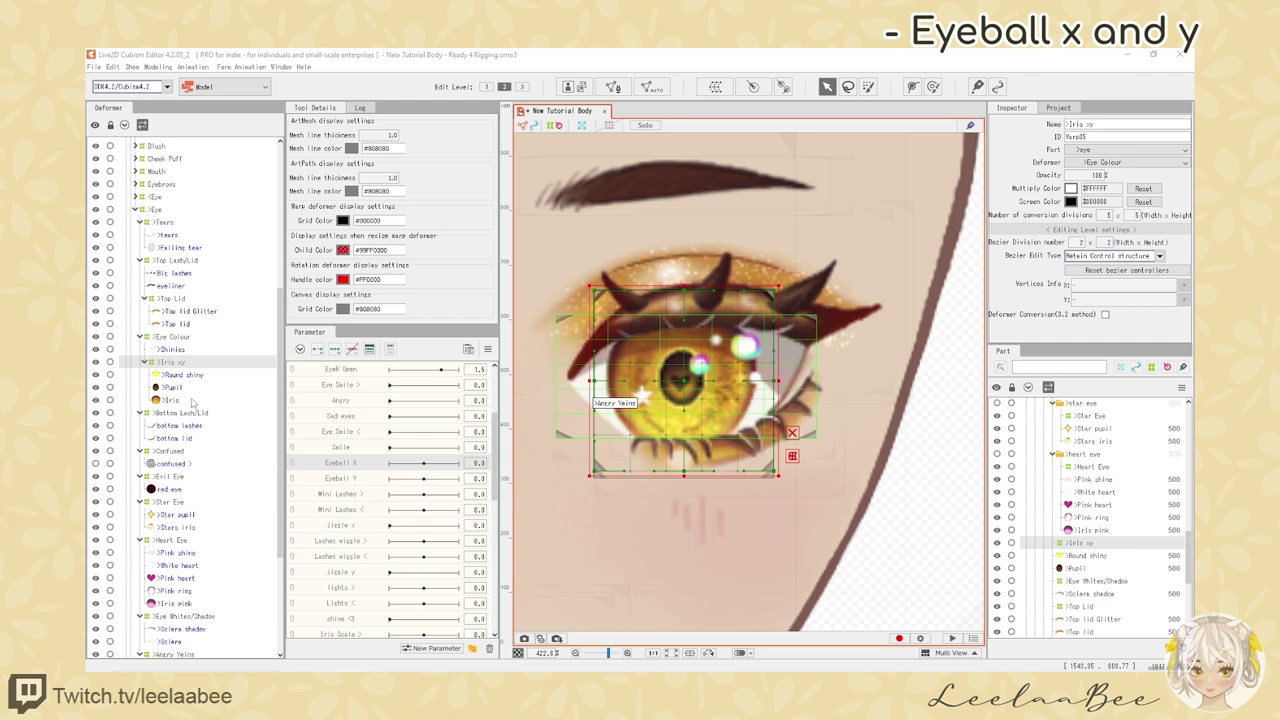
- Try shifting the iris with the Iris xy deformer and undo the shift
drag(681, 383, 640, 371)
key(ctrl+z)
- Create a parent warp deformer for the Shinies mesh and name it ">Eye Light xy"
click(216, 352)
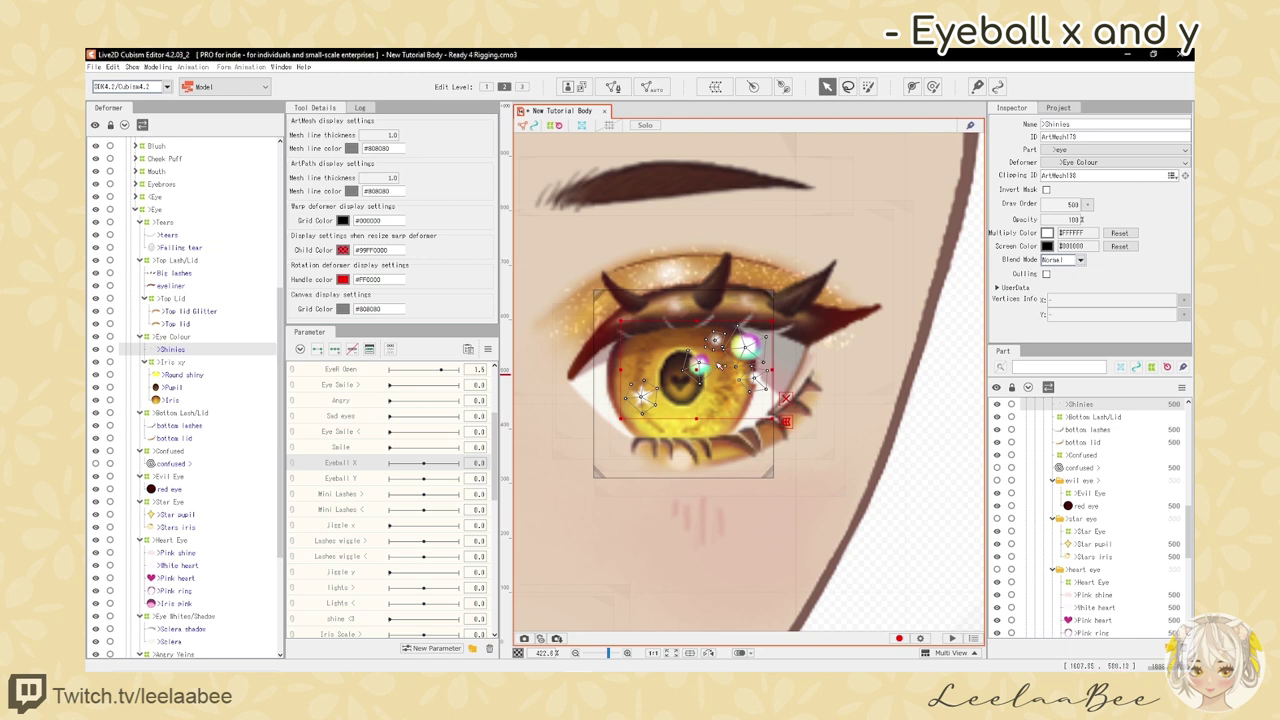
scroll(716, 362, up, 1)
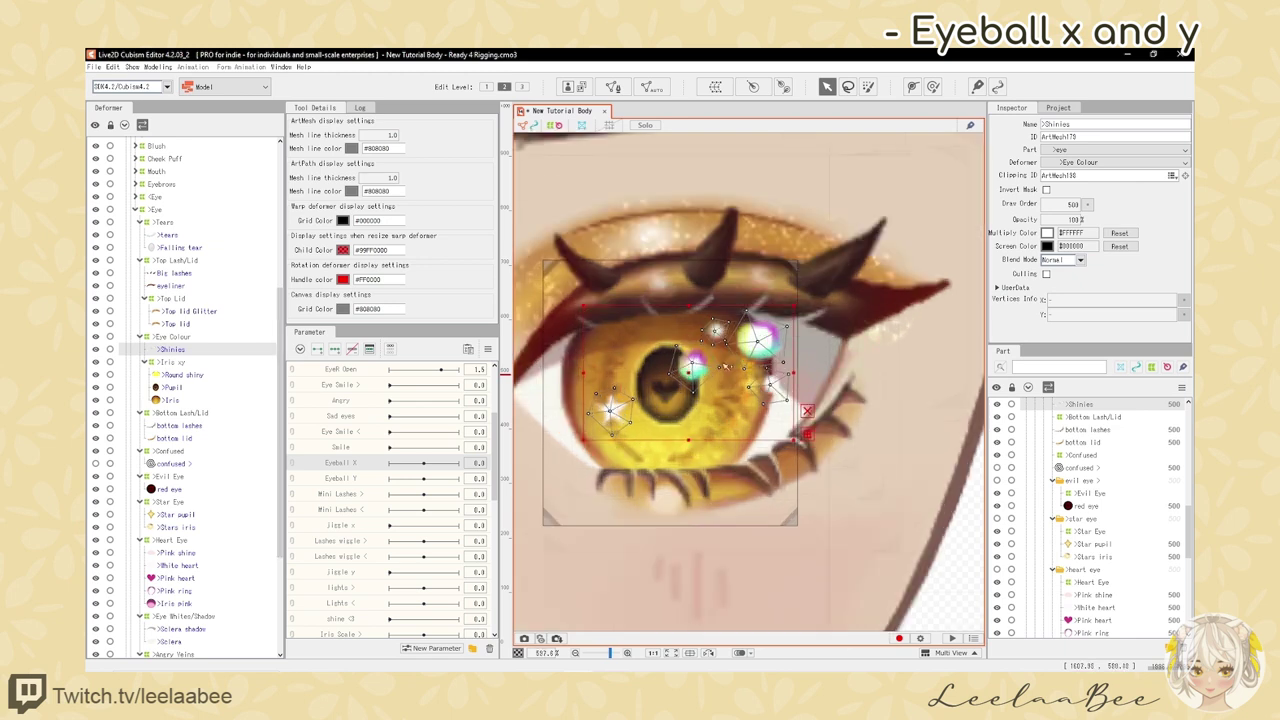
click(715, 86)
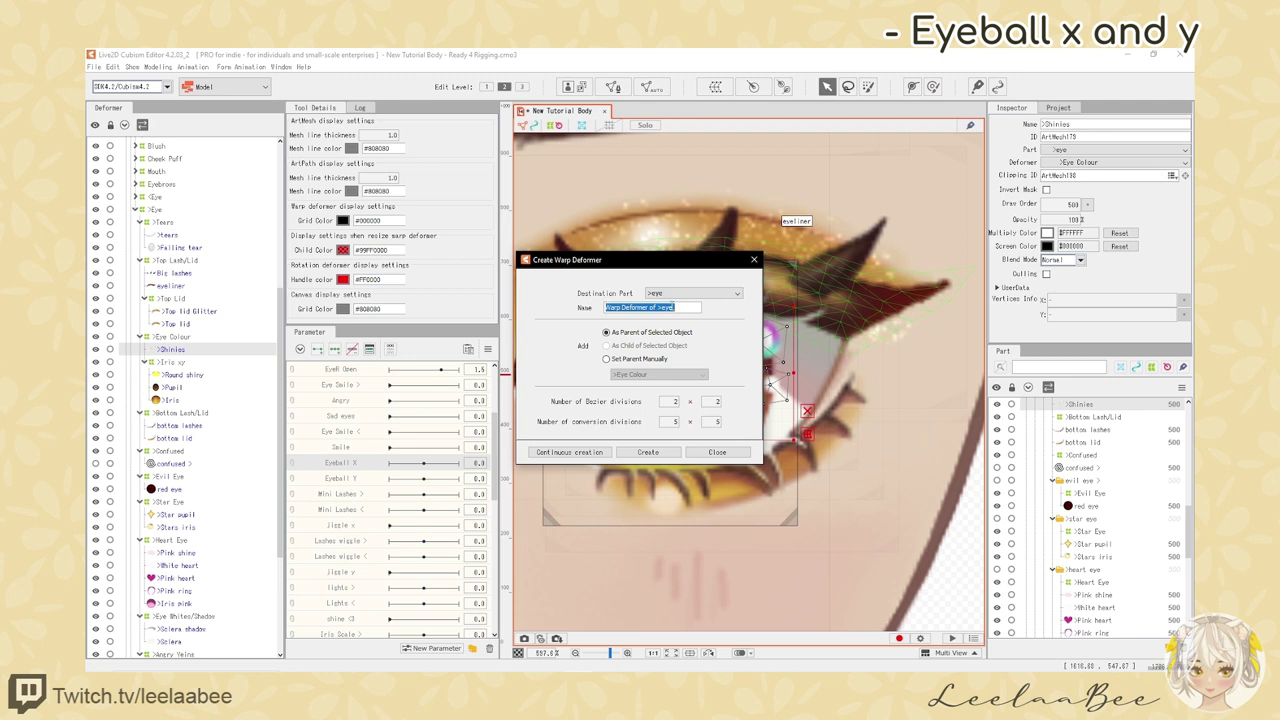
text(>Eye Light)
click(648, 452)
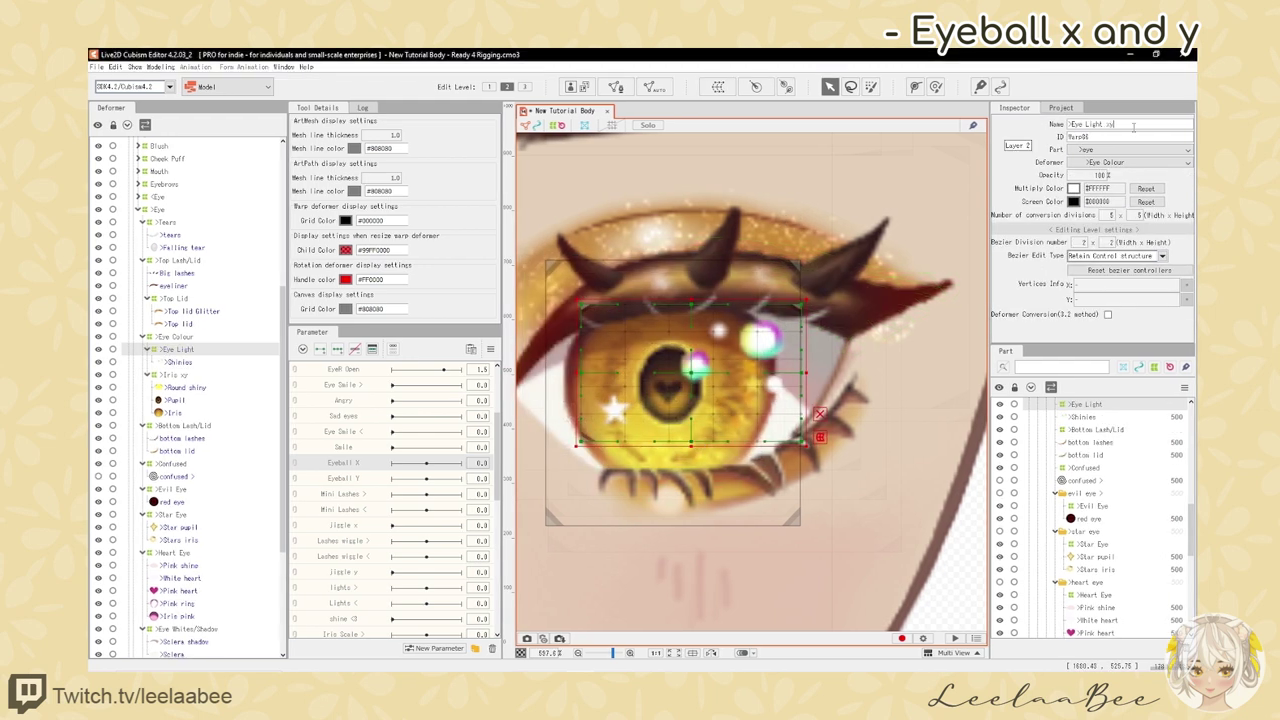
key(Return)
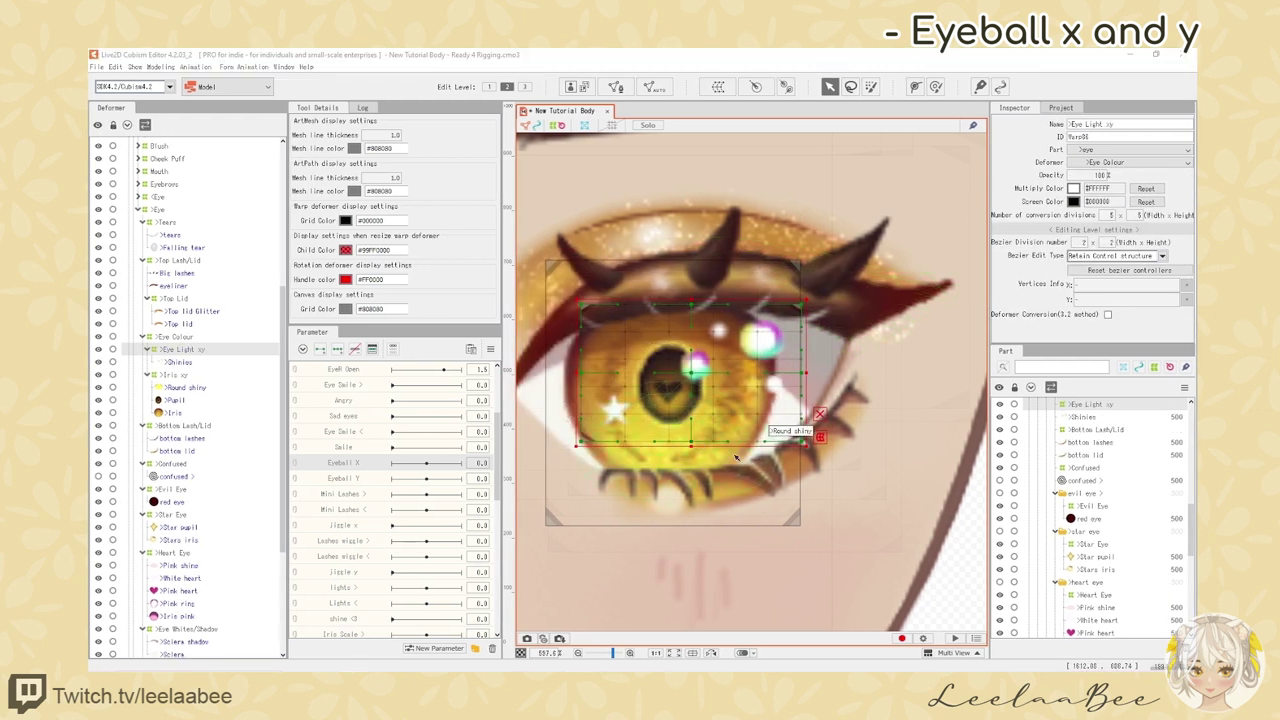
- Select the Iris xy and Eye Light xy deformers together and add three keys to them on Eyeball X
click(188, 376)
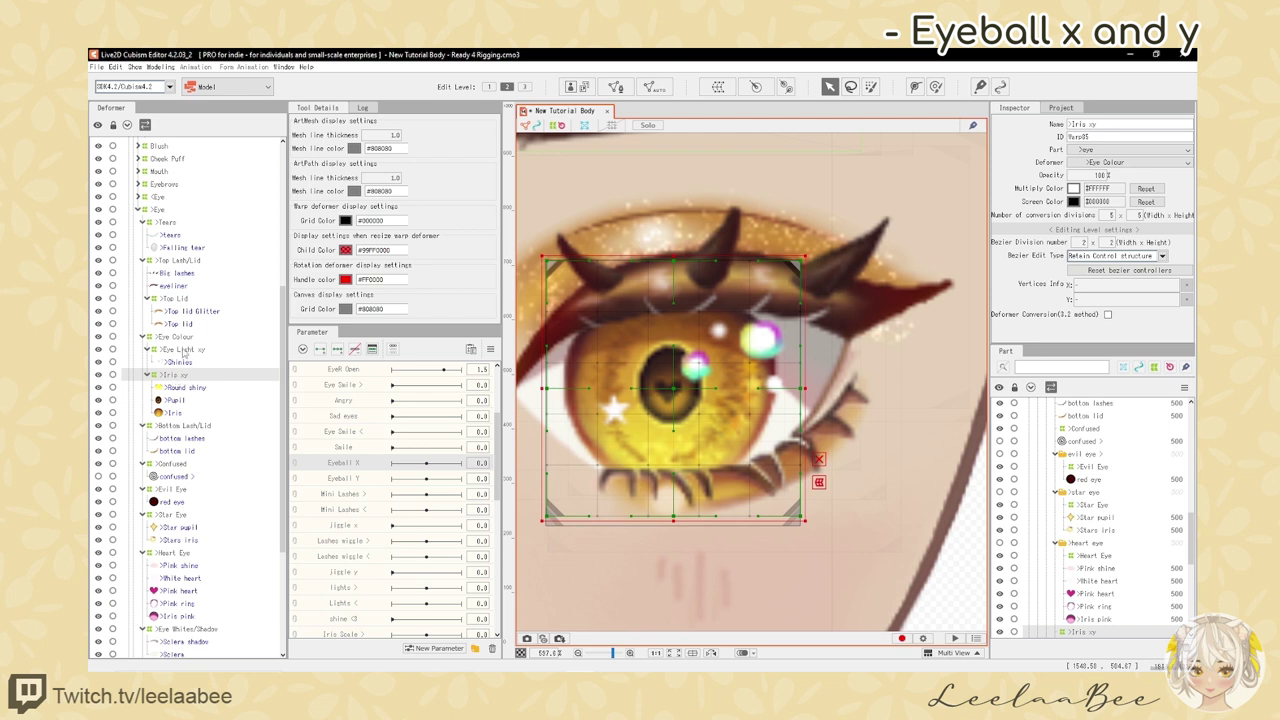
click(183, 350)
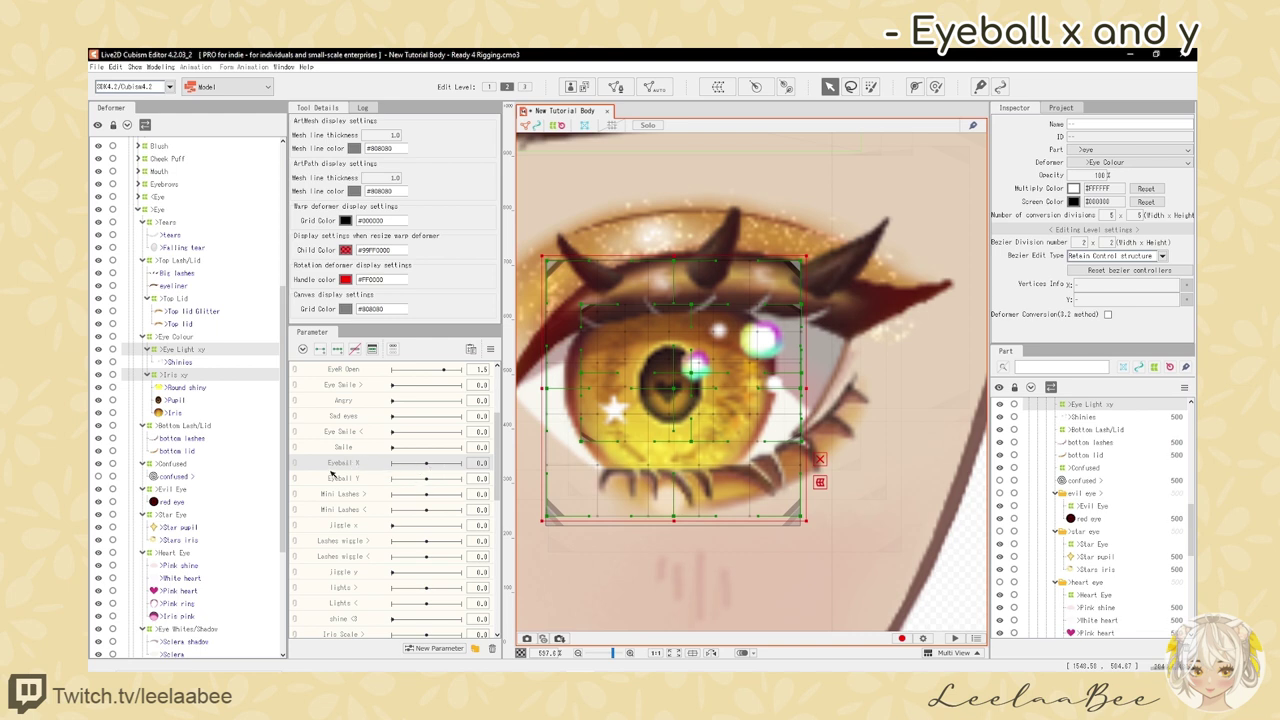
click(338, 350)
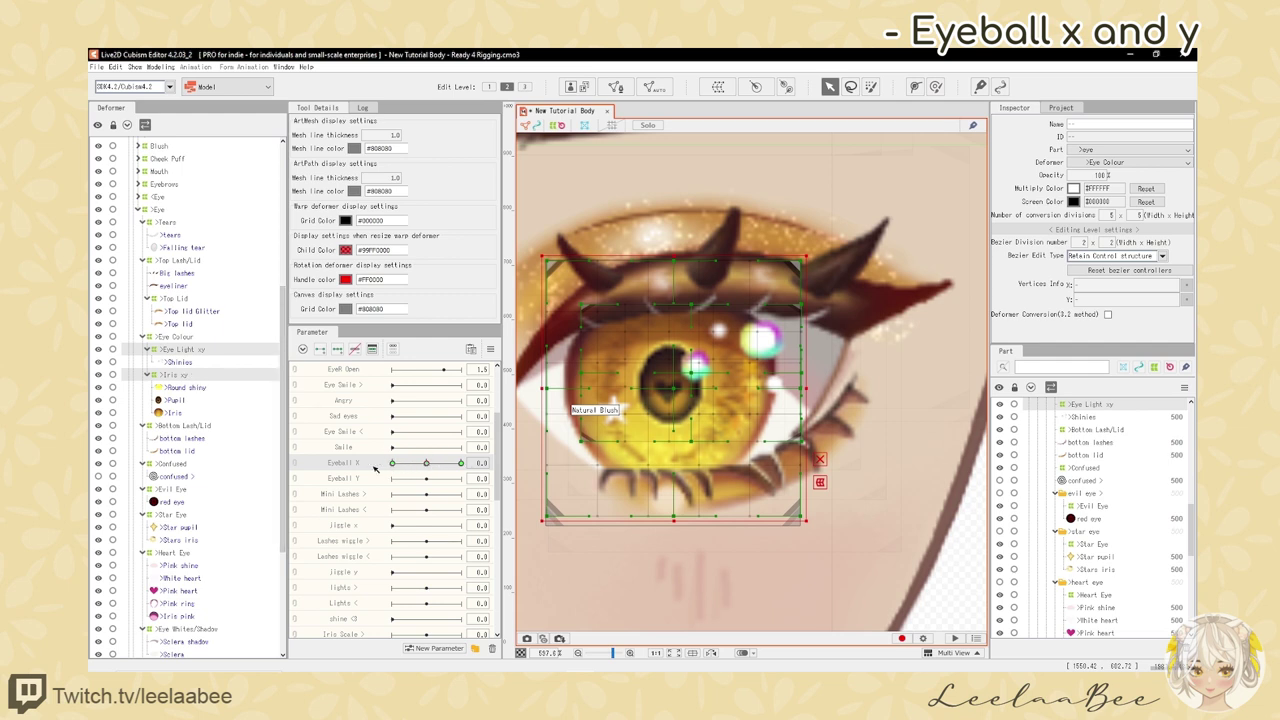
- Try stretching the Top lid Glitter mesh from its inner upper corner up towards the eyebrow
scroll(809, 384, down, 2)
scroll(657, 391, up, 2)
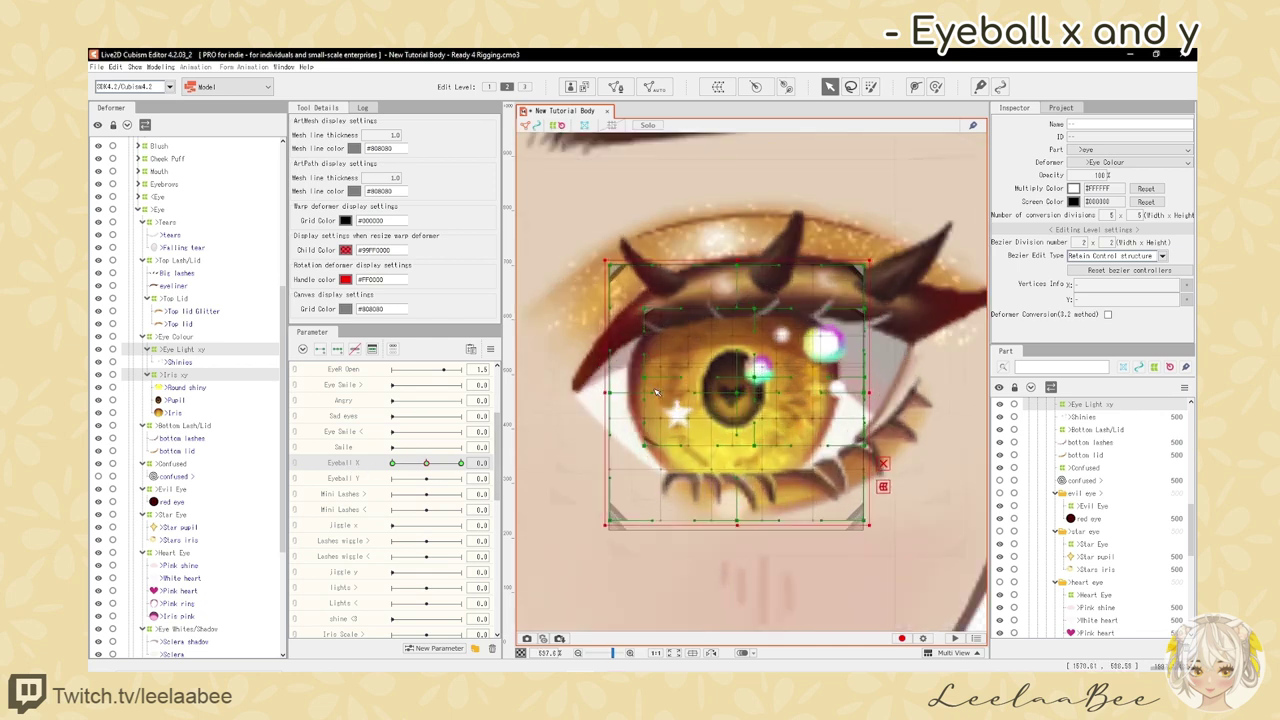
scroll(701, 396, down, 2)
scroll(715, 394, up, 2)
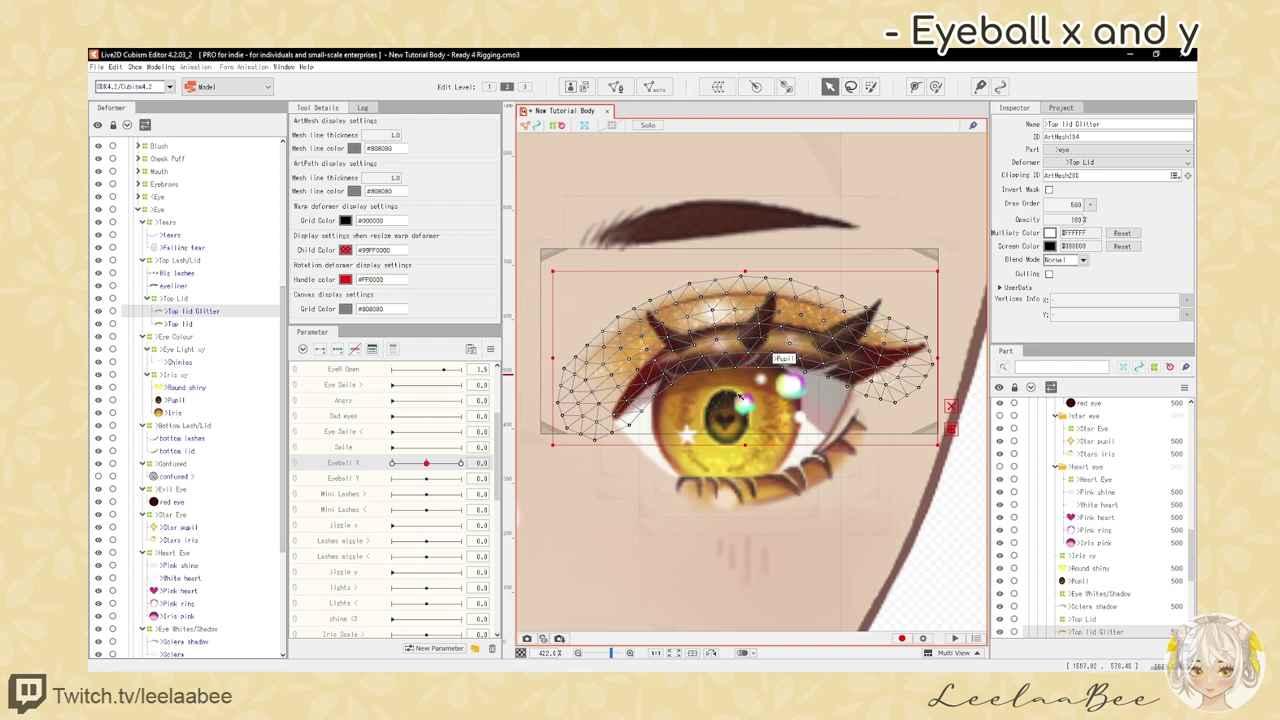
drag(759, 310, 797, 339)
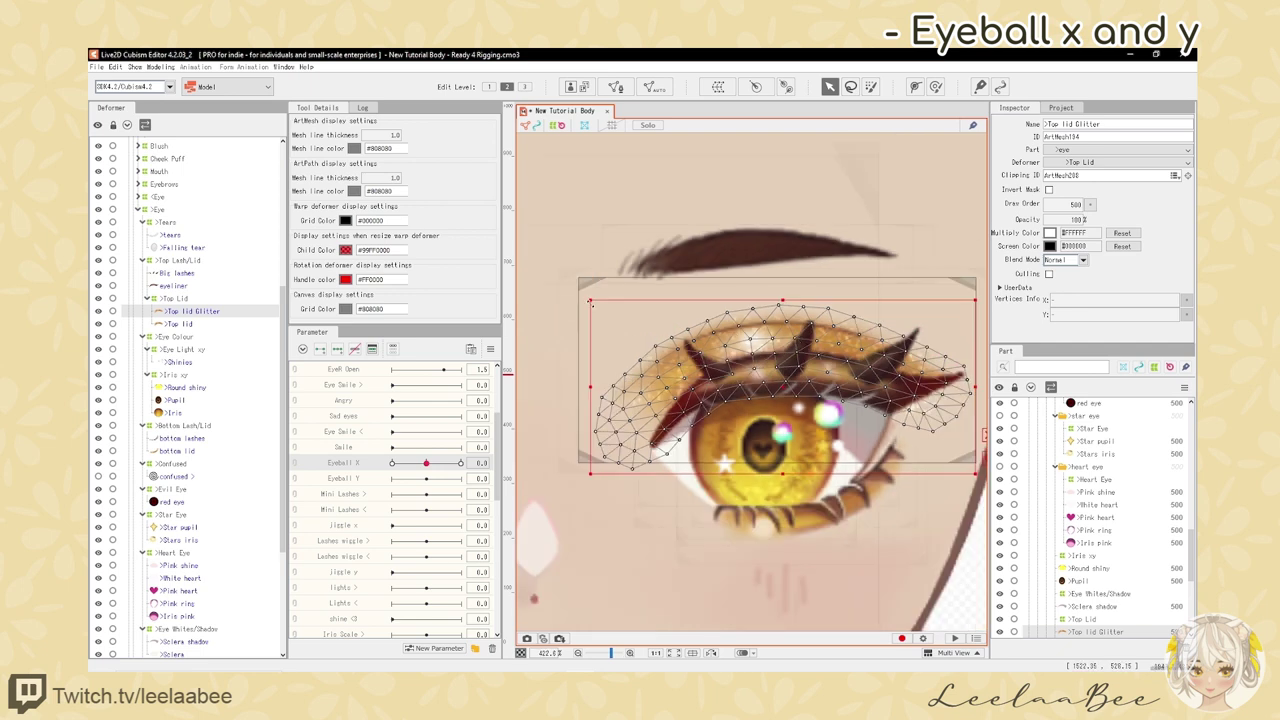
drag(591, 303, 535, 246)
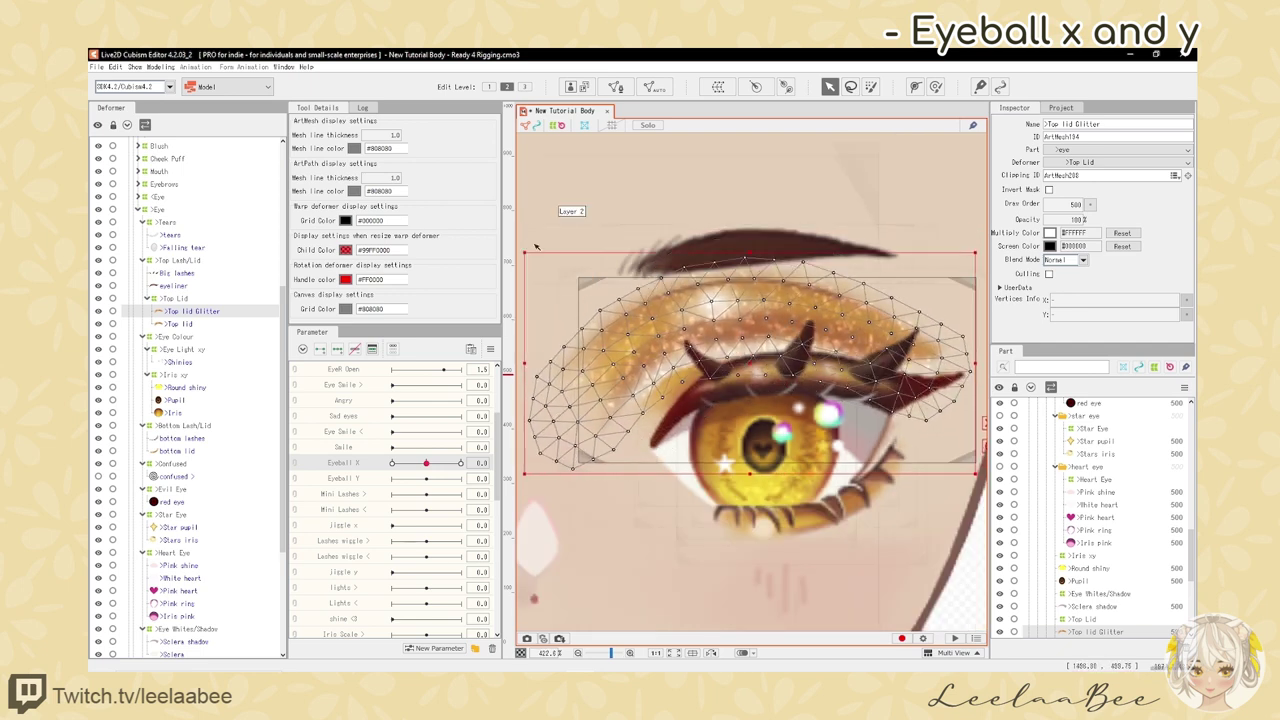
scroll(656, 364, down, 2)
scroll(745, 346, up, 2)
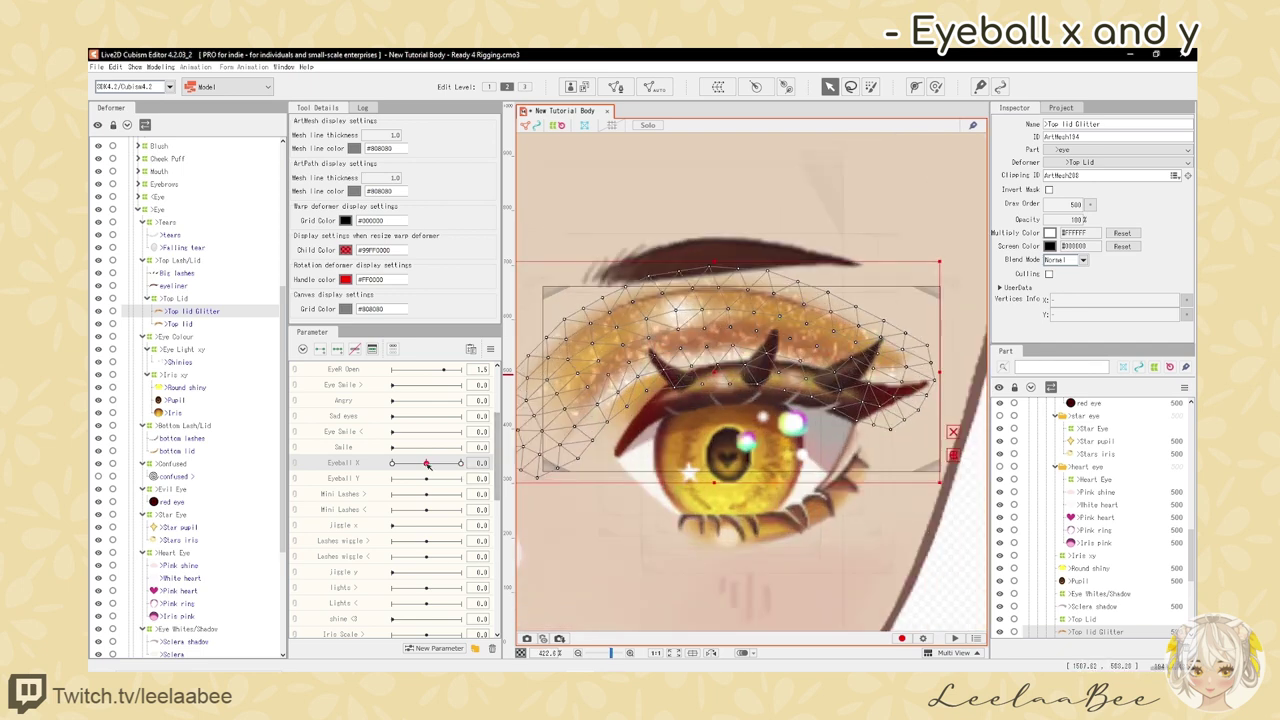
- Move Eyeball X from its default to 0.9 to check the stretched Top lid Glitter mesh, and undo the trial edits
drag(427, 465, 459, 463)
drag(376, 469, 460, 464)
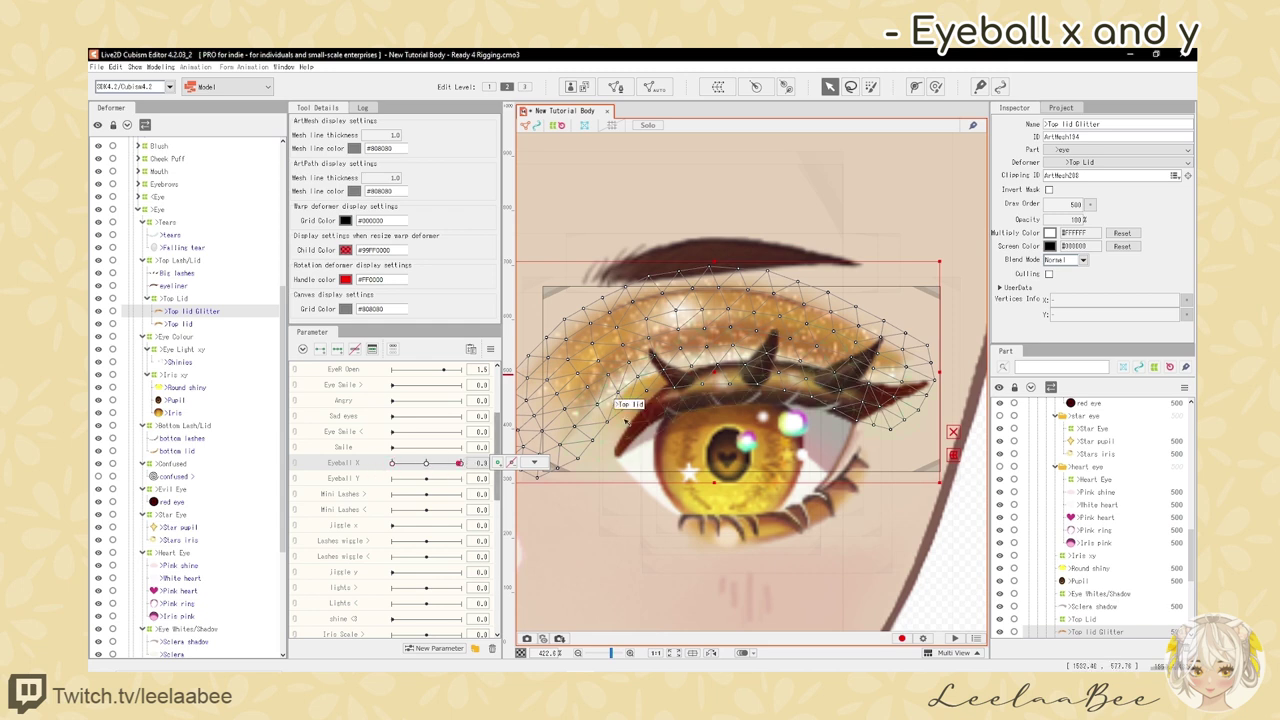
scroll(685, 352, down, 2)
scroll(686, 352, up, 1)
drag(706, 362, 683, 432)
key(ctrl+z)
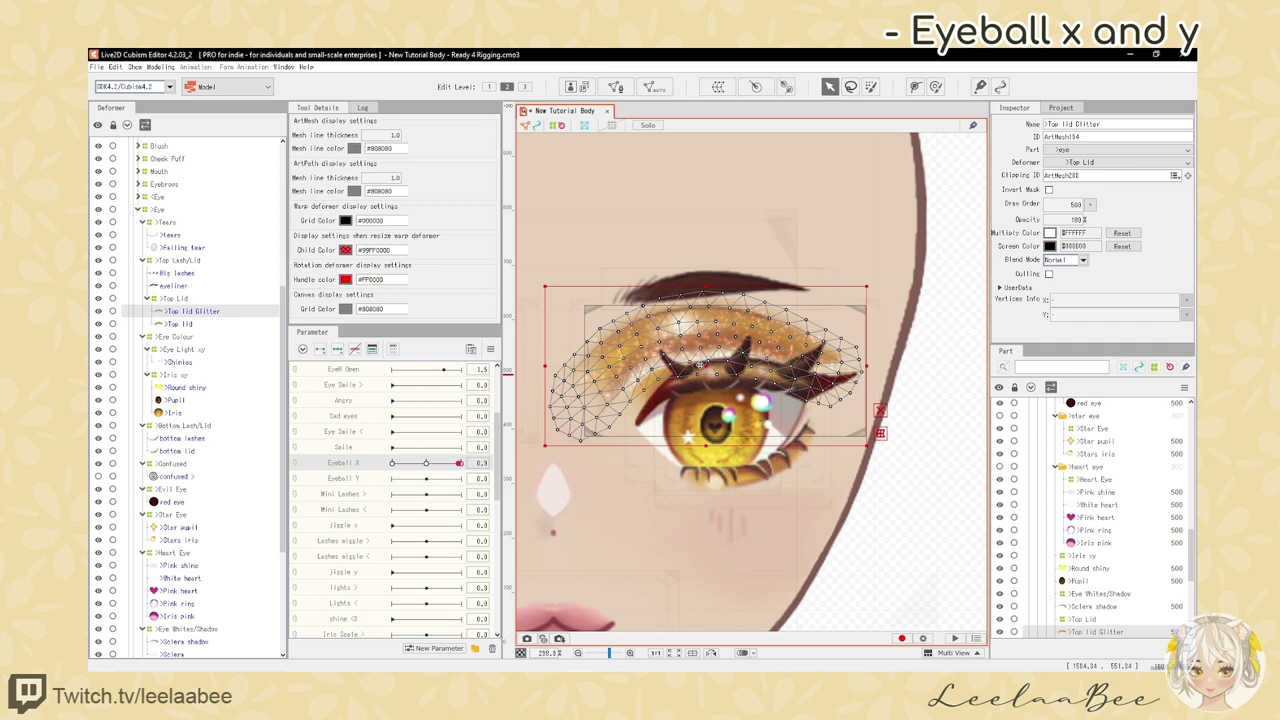
- Try moving the centre of the Iris xy deformer towards the outer eye corner at Eyeball X 0, compare at 1.0, and undo it
click(177, 375)
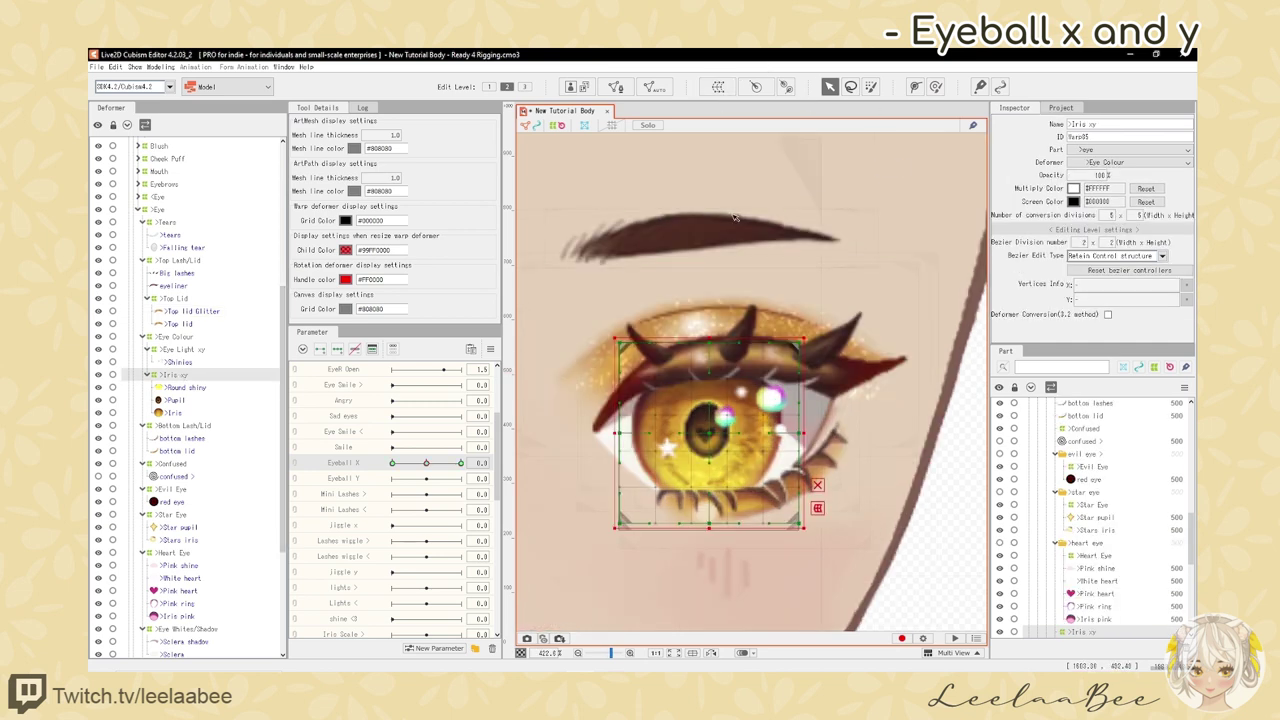
click(818, 485)
drag(709, 433, 765, 434)
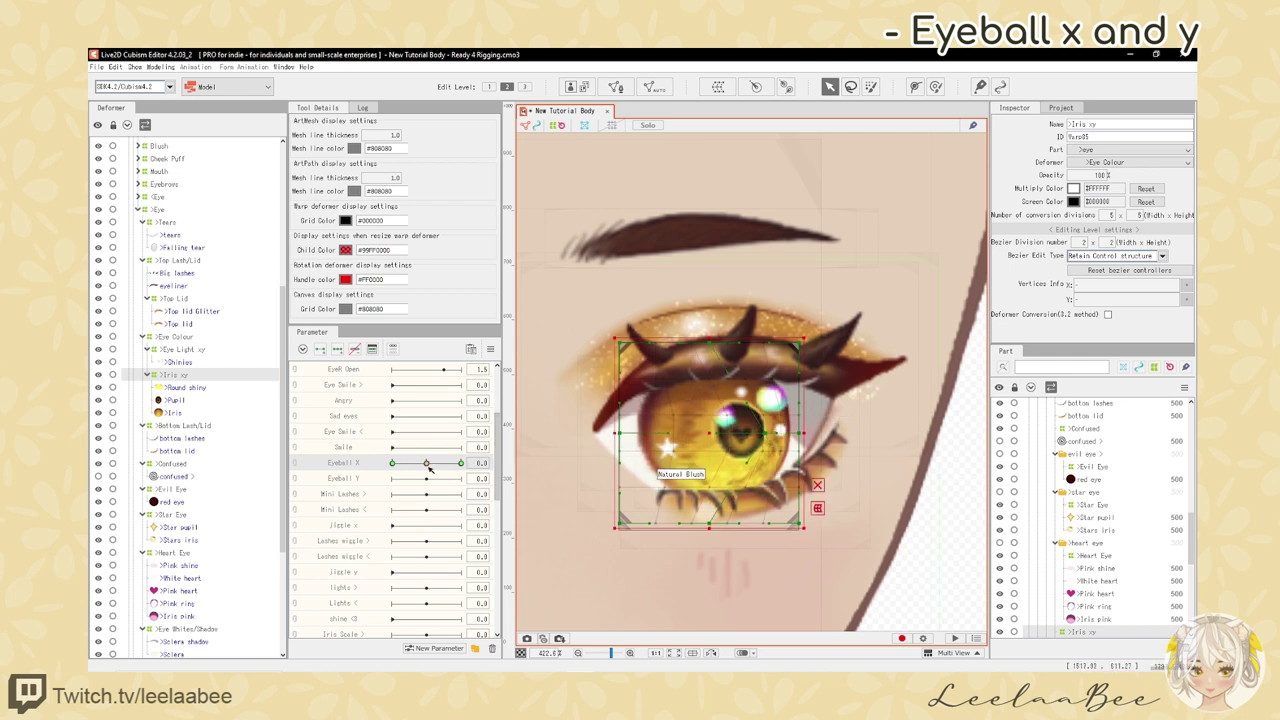
mouse_move(427, 464)
mouse_down()
mouse_move(462, 464)
mouse_move(430, 465)
mouse_up()
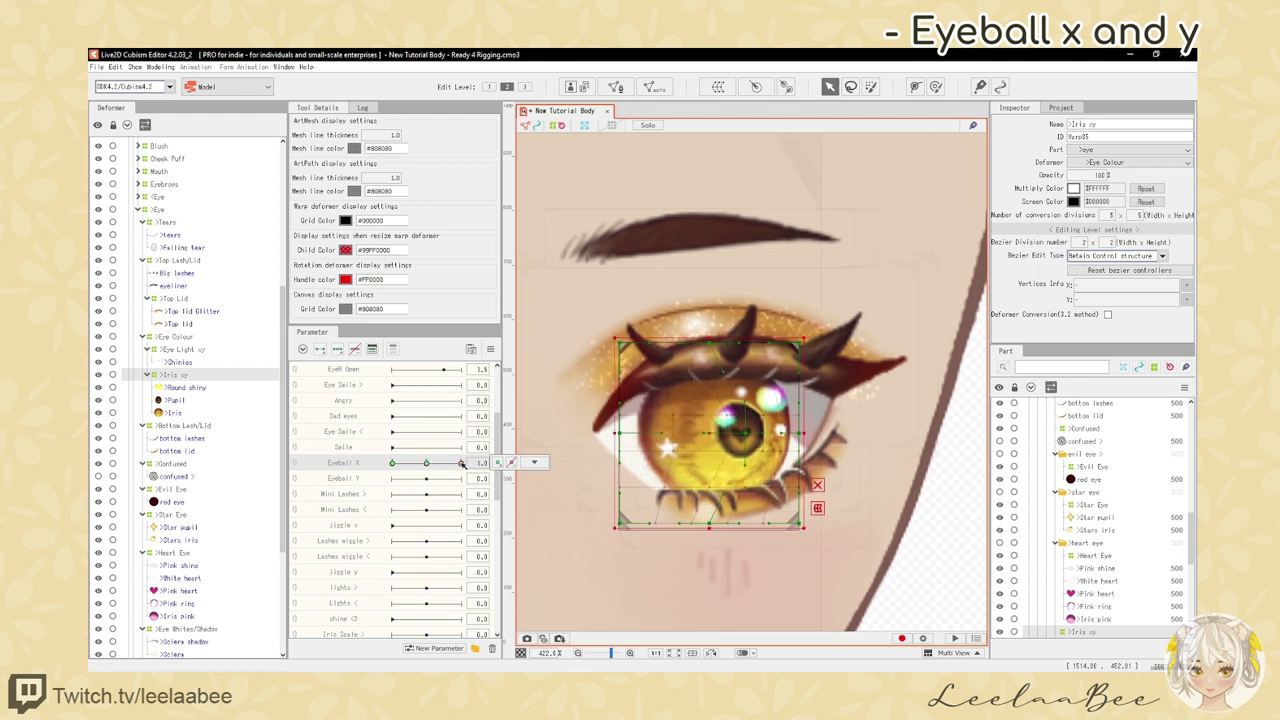
click(461, 464)
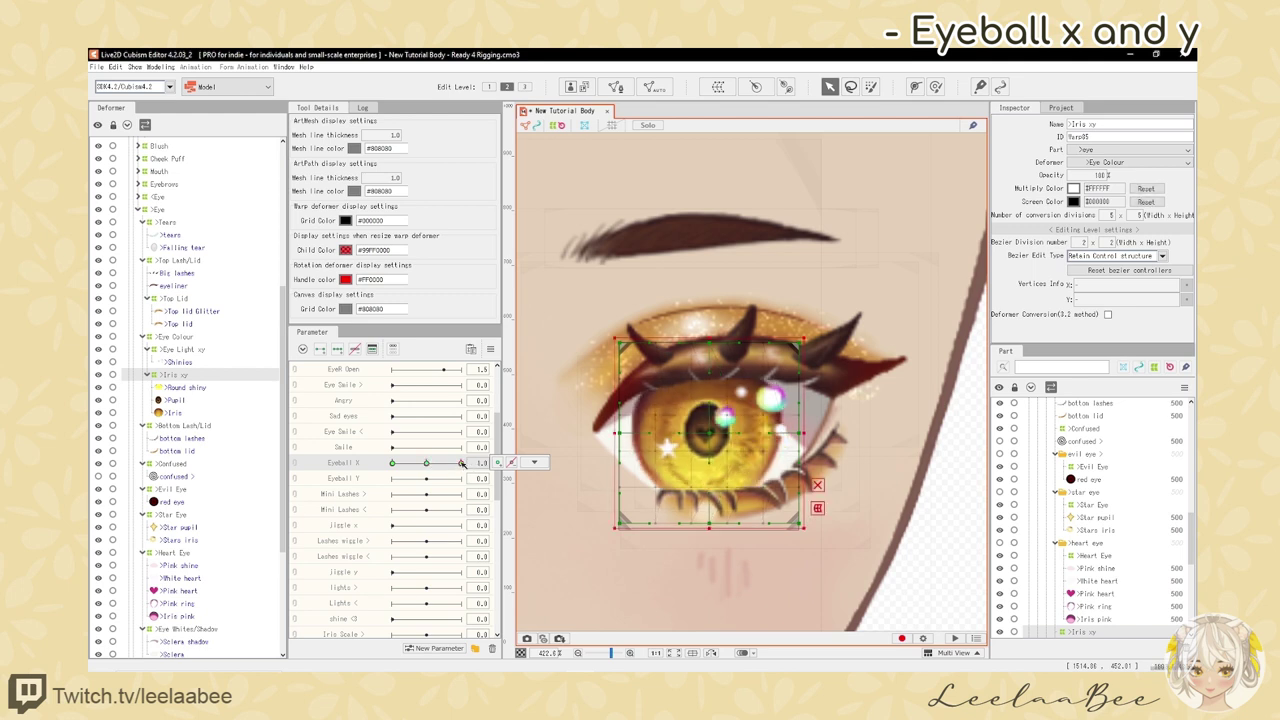
scroll(706, 430, down, 2)
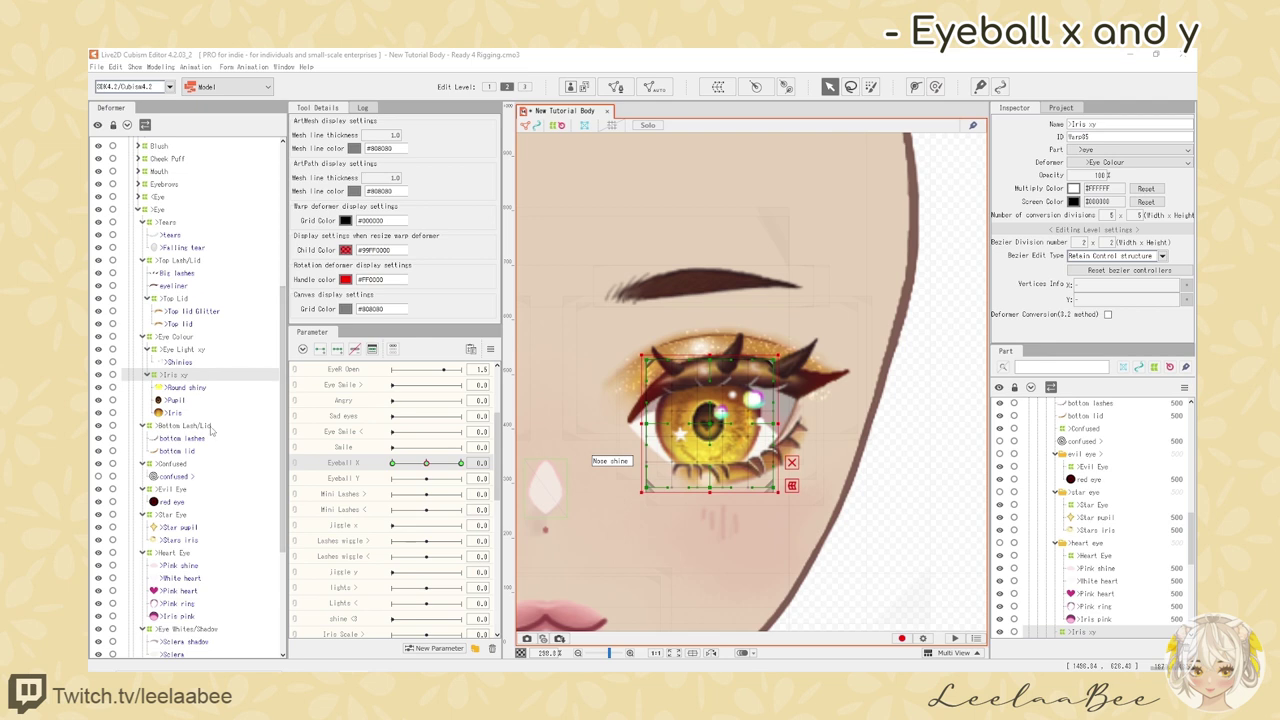
- Move the Iris xy and Eye Light xy deformers together towards the inner eye corner at Eyeball X -1.0
click(194, 377)
ctrl+click(201, 351)
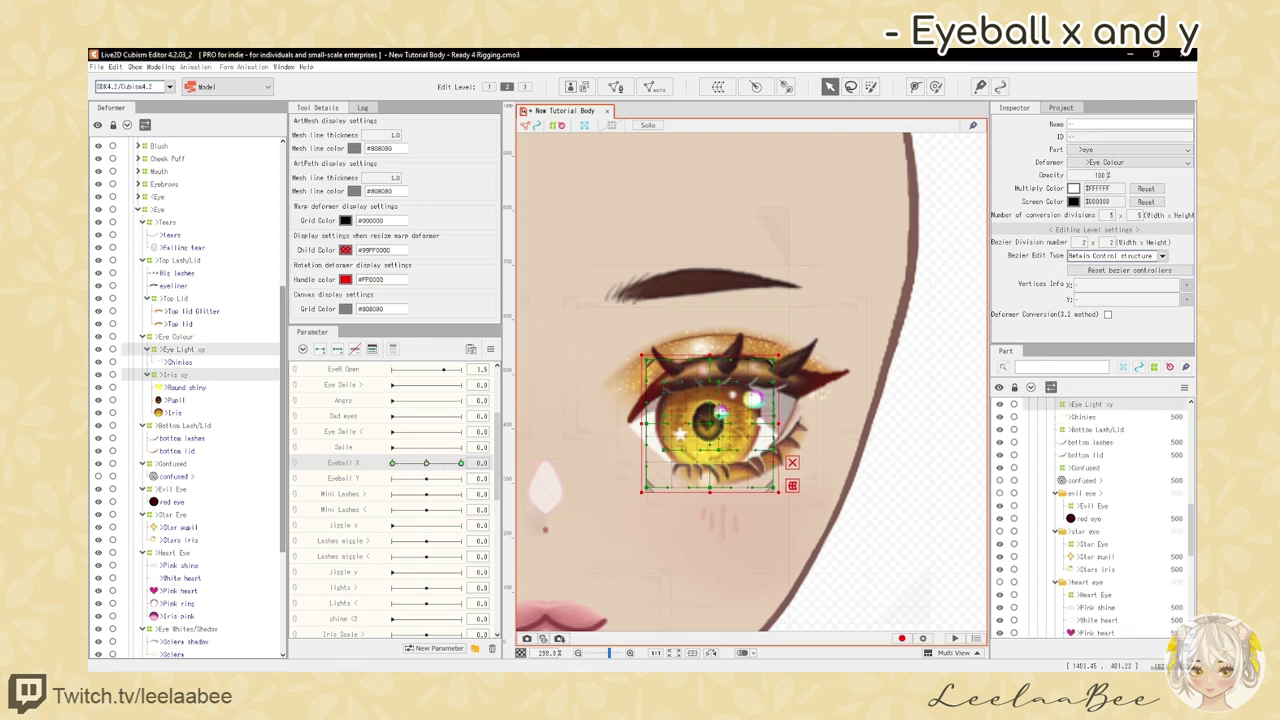
click(393, 464)
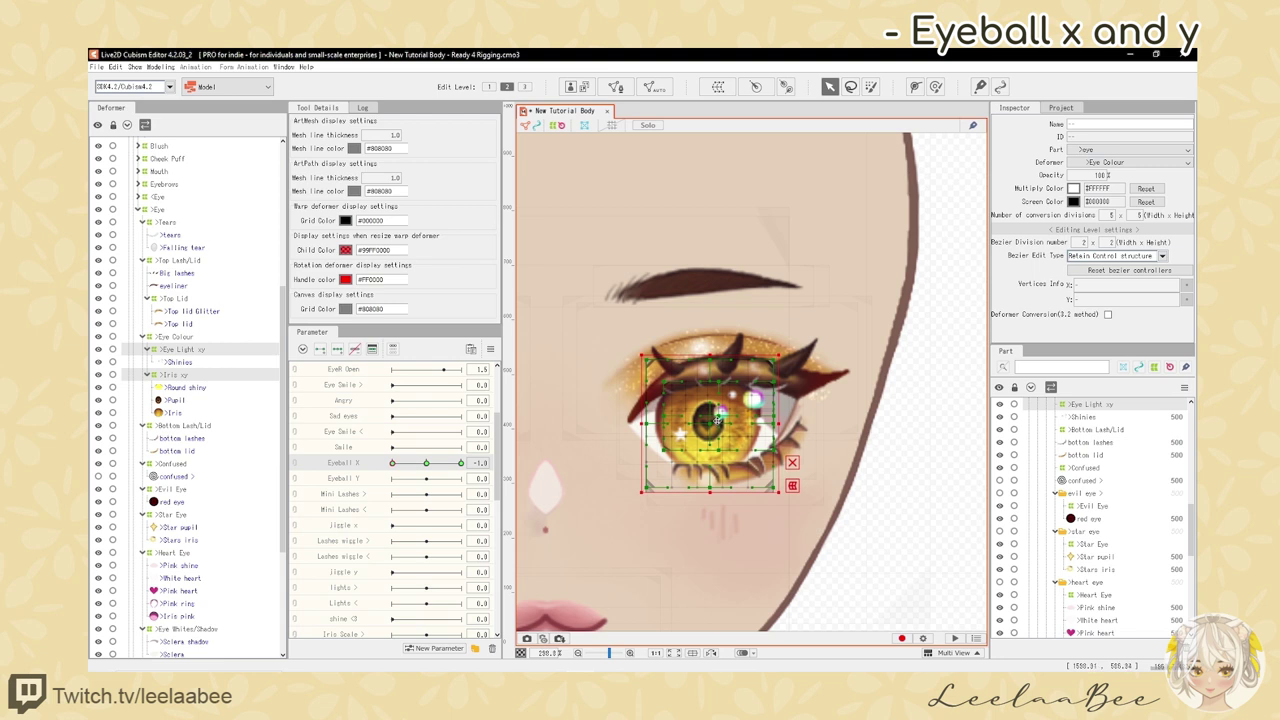
drag(715, 420, 667, 420)
scroll(690, 425, up, 2)
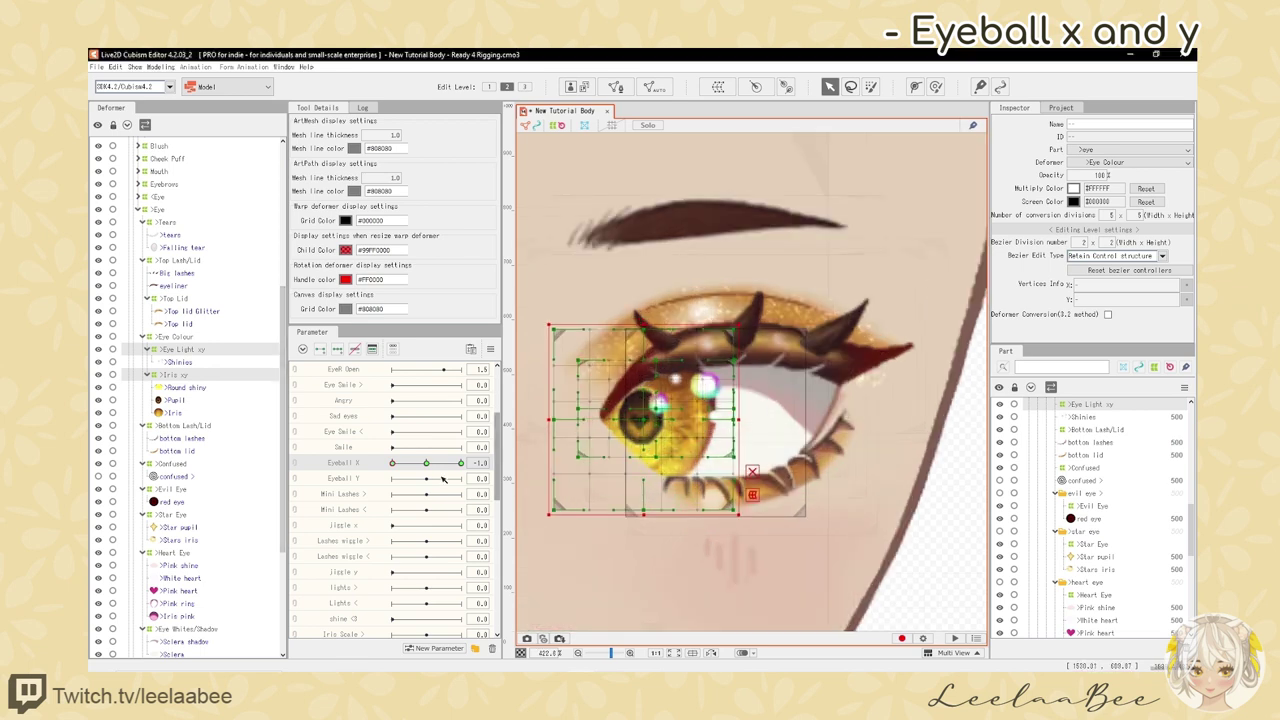
scroll(738, 441, down, 2)
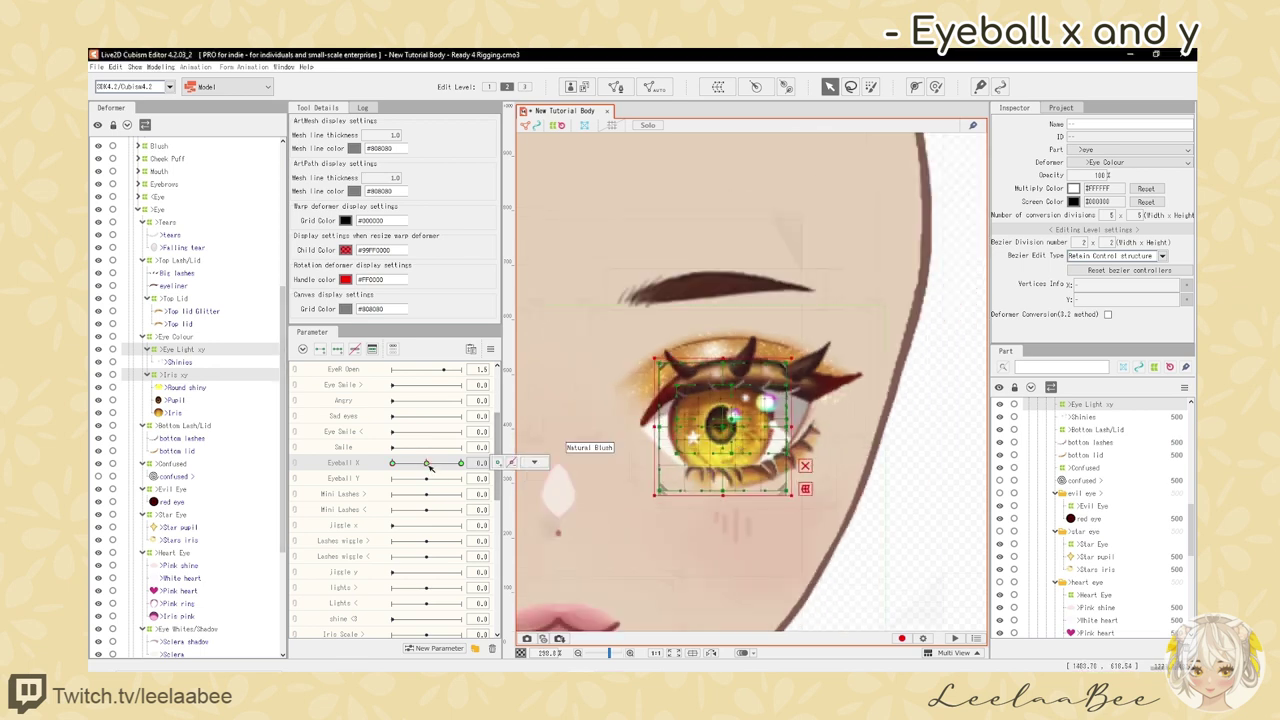
- Reflect the Iris xy and Eye Light xy motion horizontally from Eyeball X -1.0 to the opposite key, and check the slider's range
drag(426, 464, 390, 468)
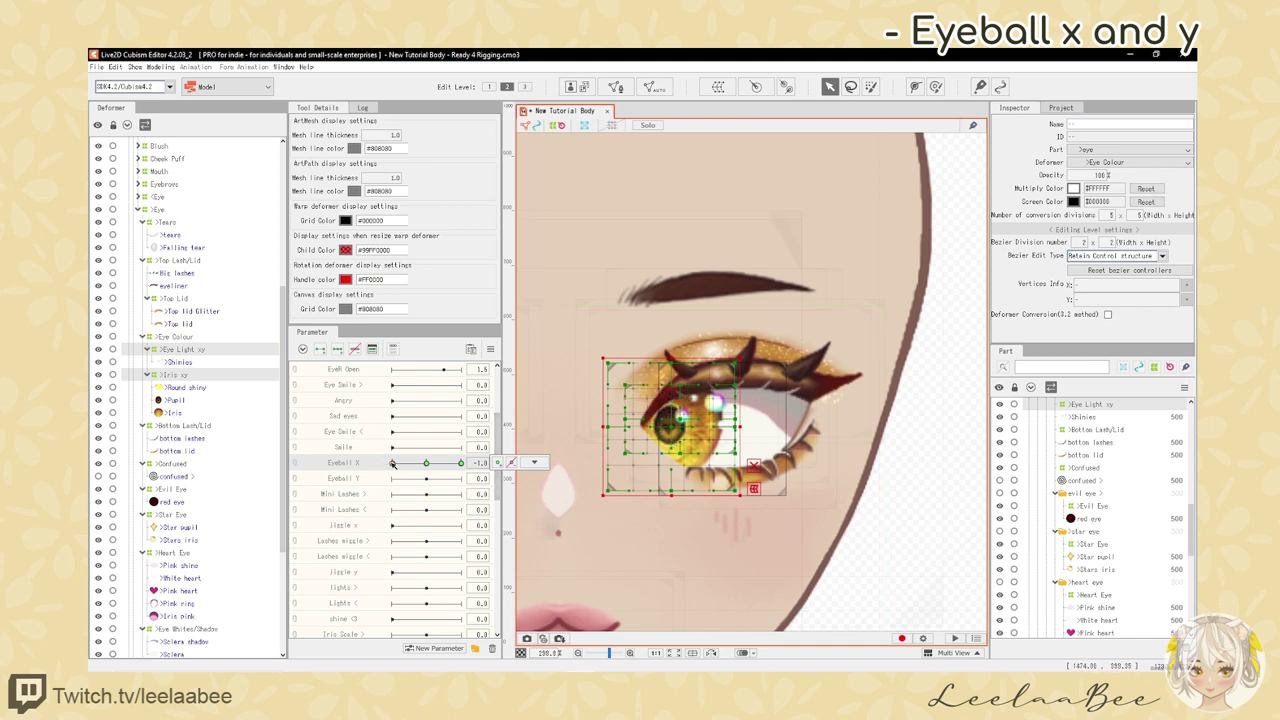
click(490, 349)
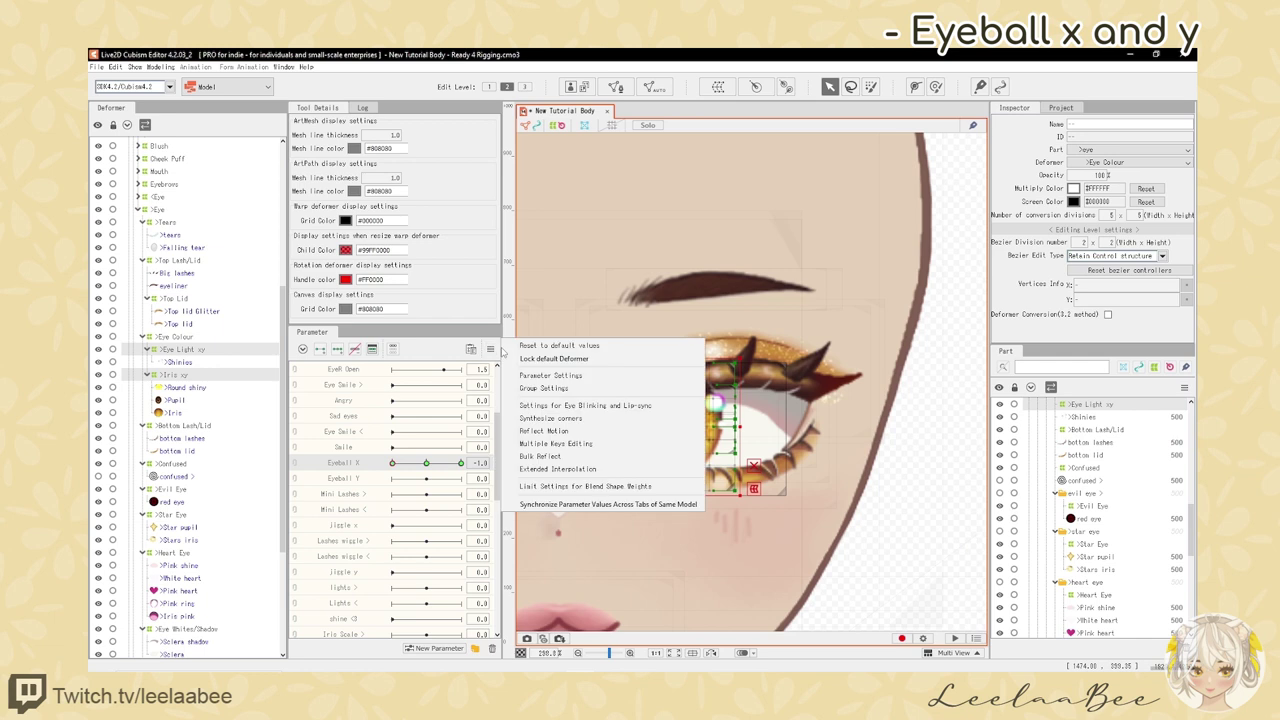
click(545, 431)
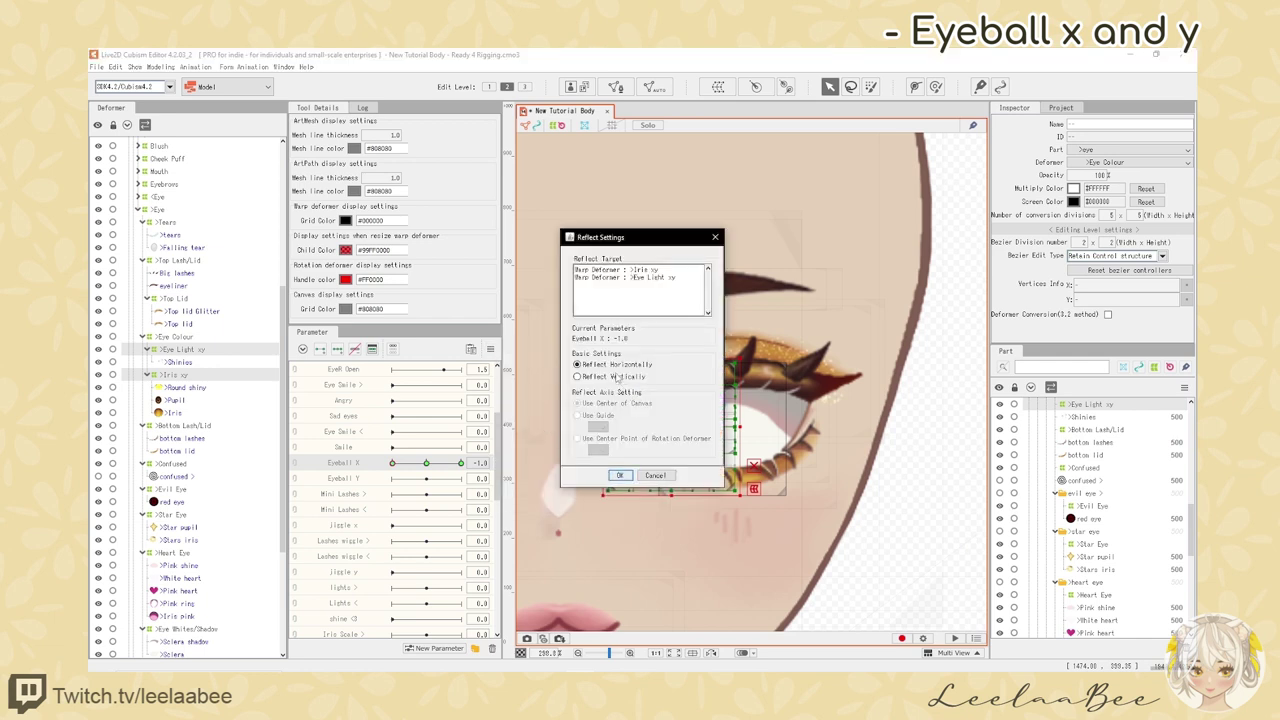
click(619, 475)
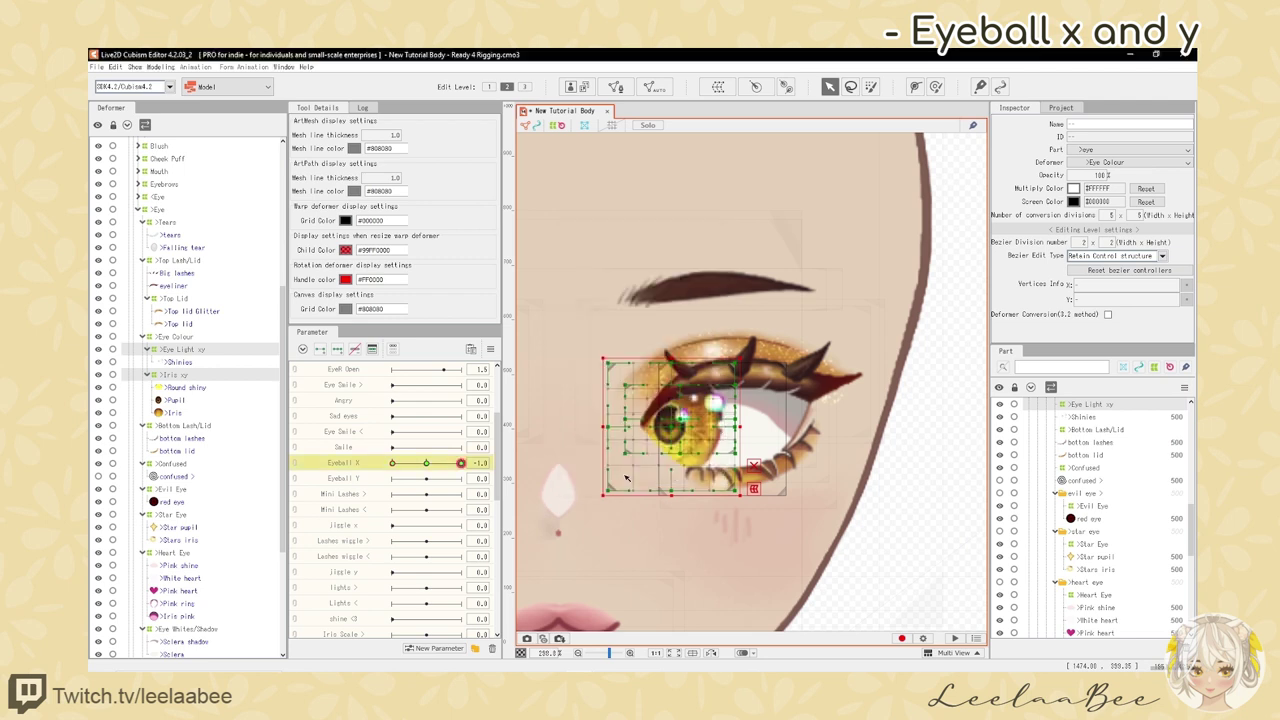
drag(393, 464, 460, 477)
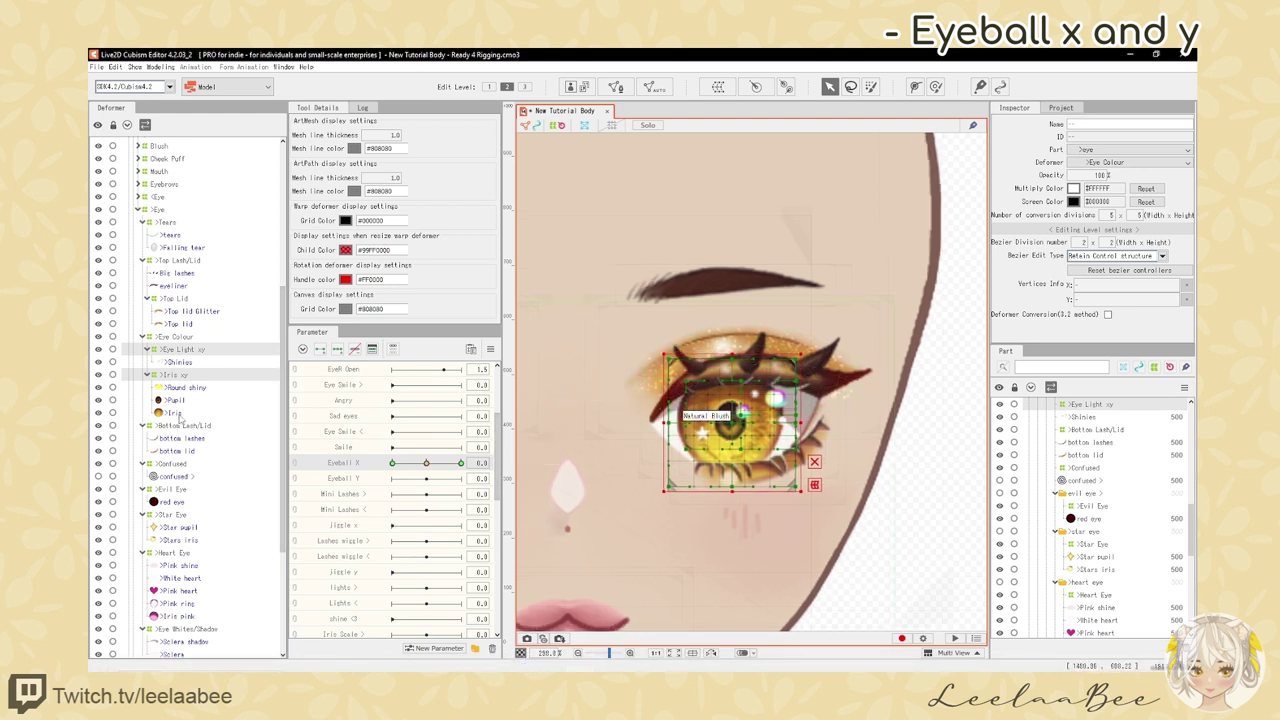
- Add three keys to the Iris mesh on Eyeball X
click(174, 413)
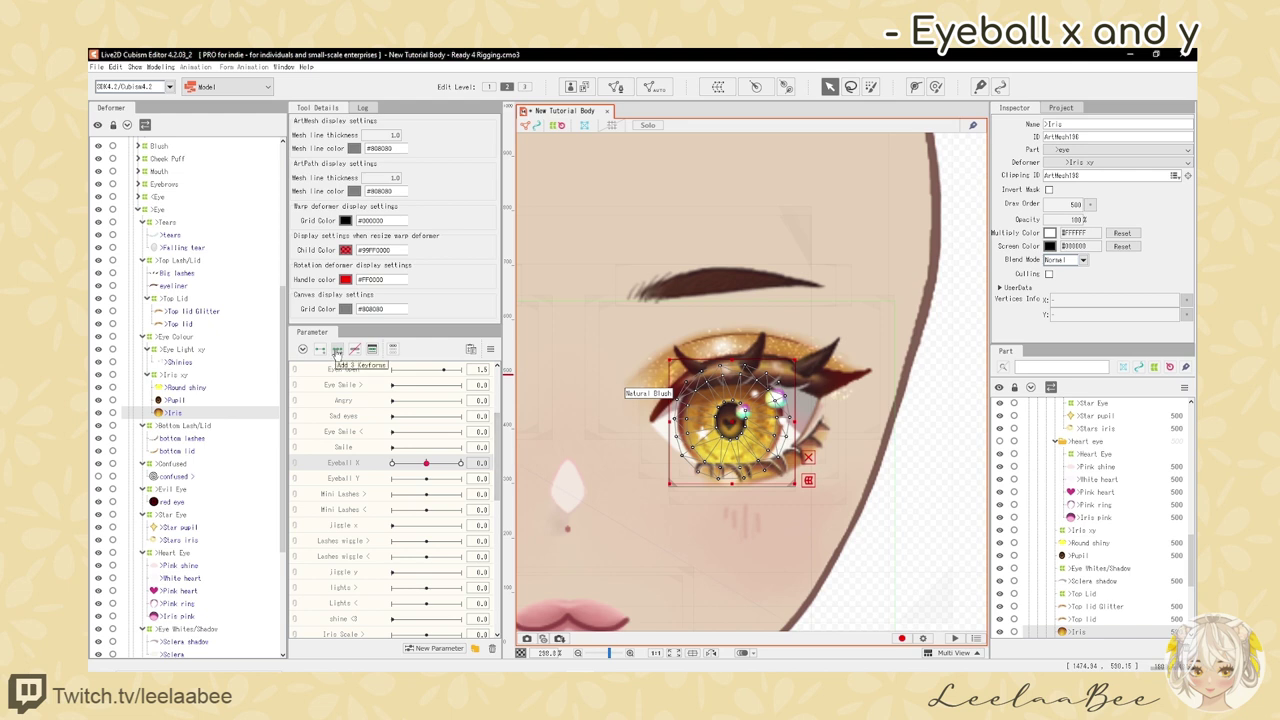
click(337, 351)
scroll(724, 431, up, 5)
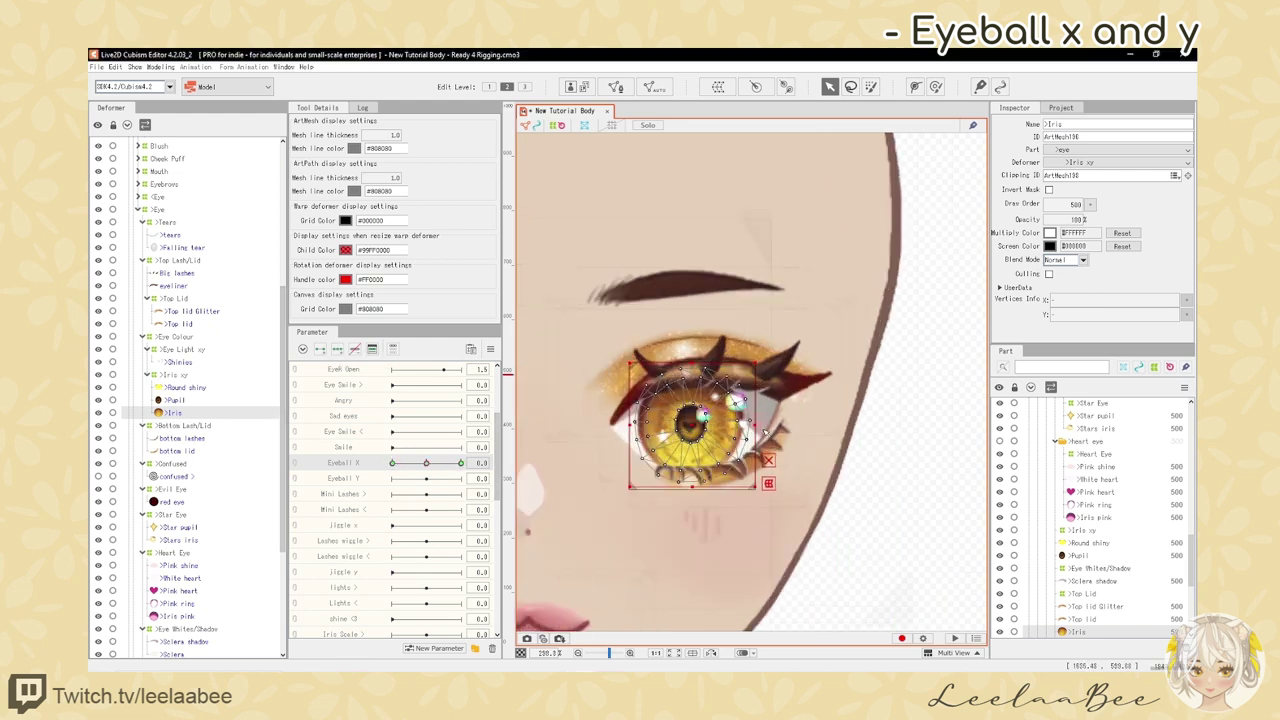
scroll(724, 431, down, 2)
scroll(643, 433, up, 2)
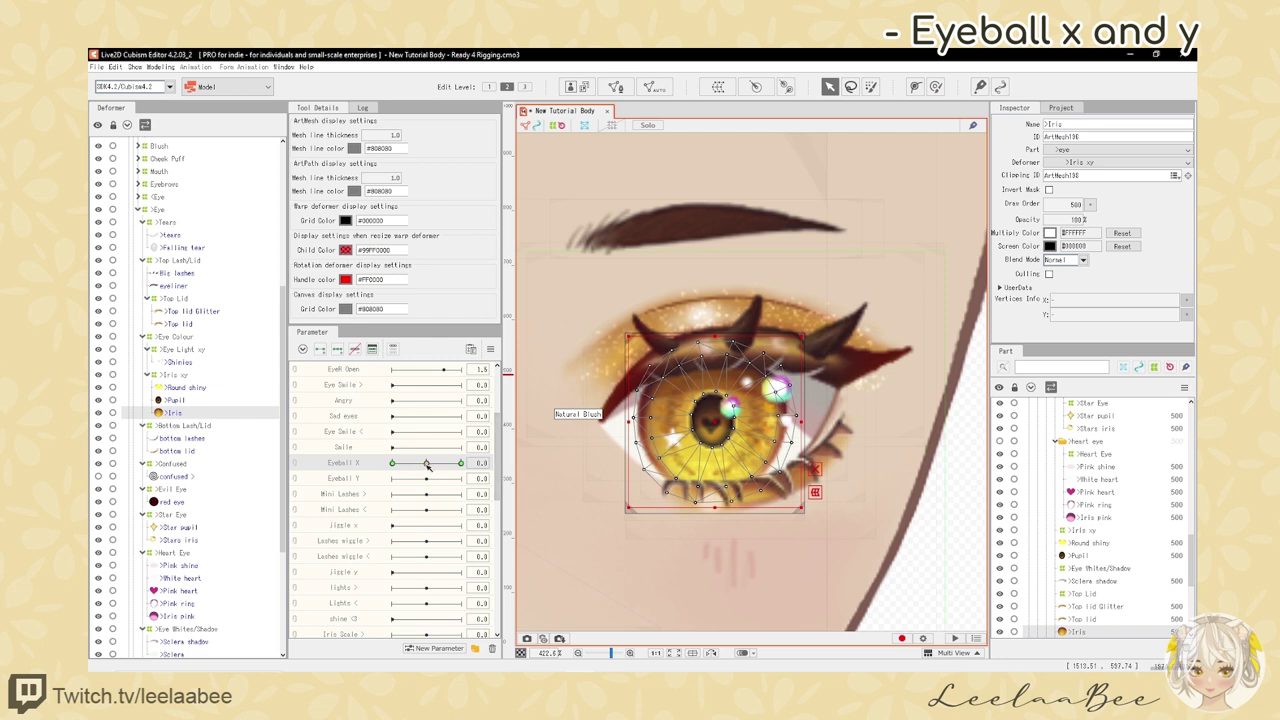
- Shift the Iris mesh's central vertices slightly towards the outer eye corner at Eyeball X -1.0
drag(426, 466, 378, 466)
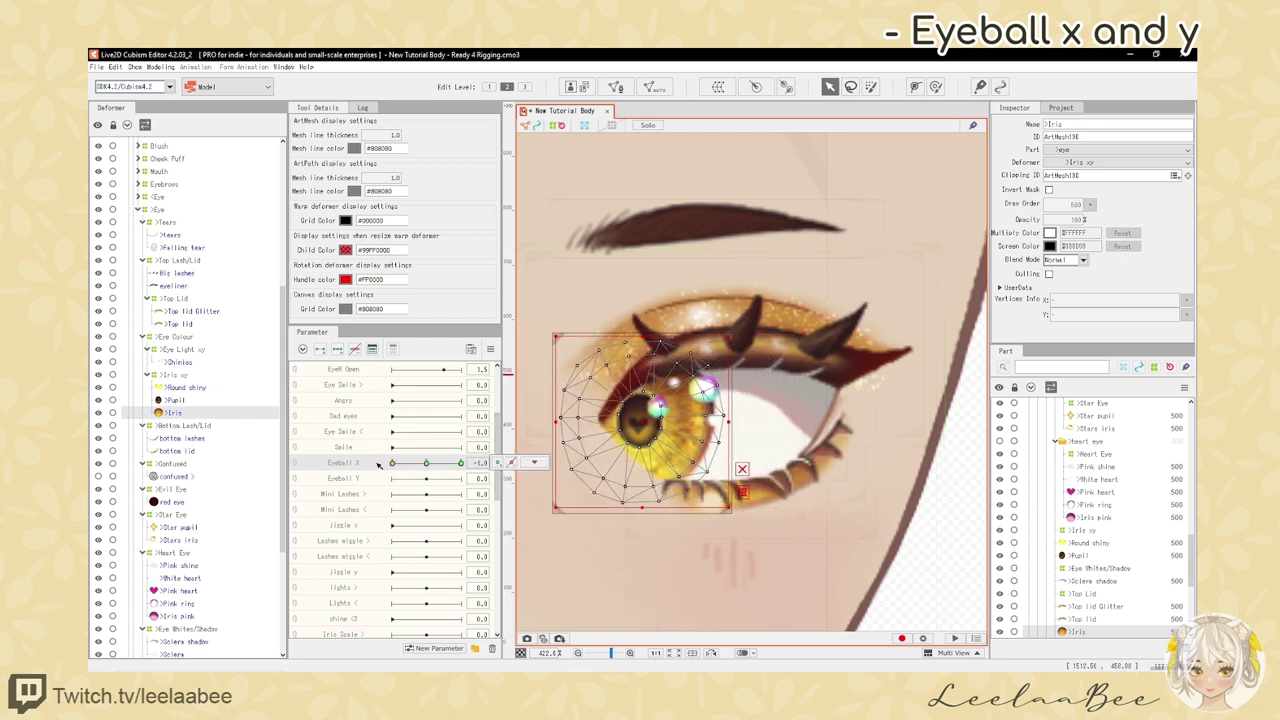
click(850, 86)
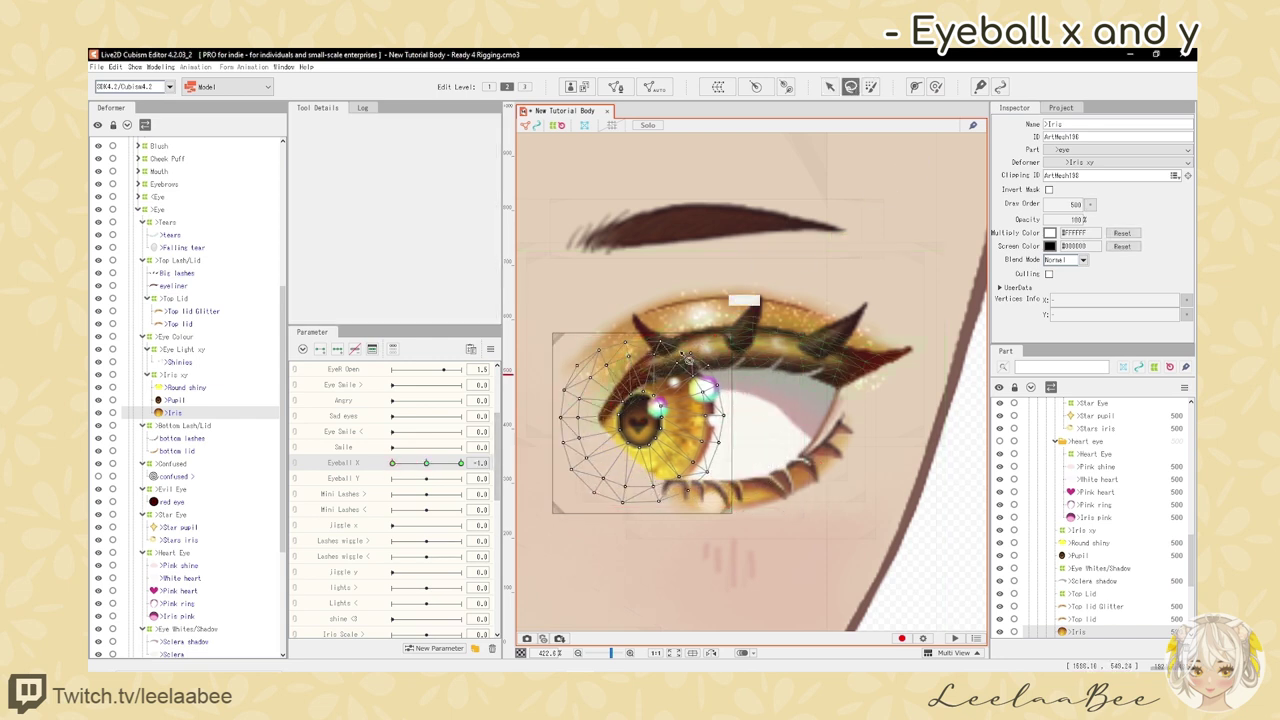
scroll(688, 359, up, 2)
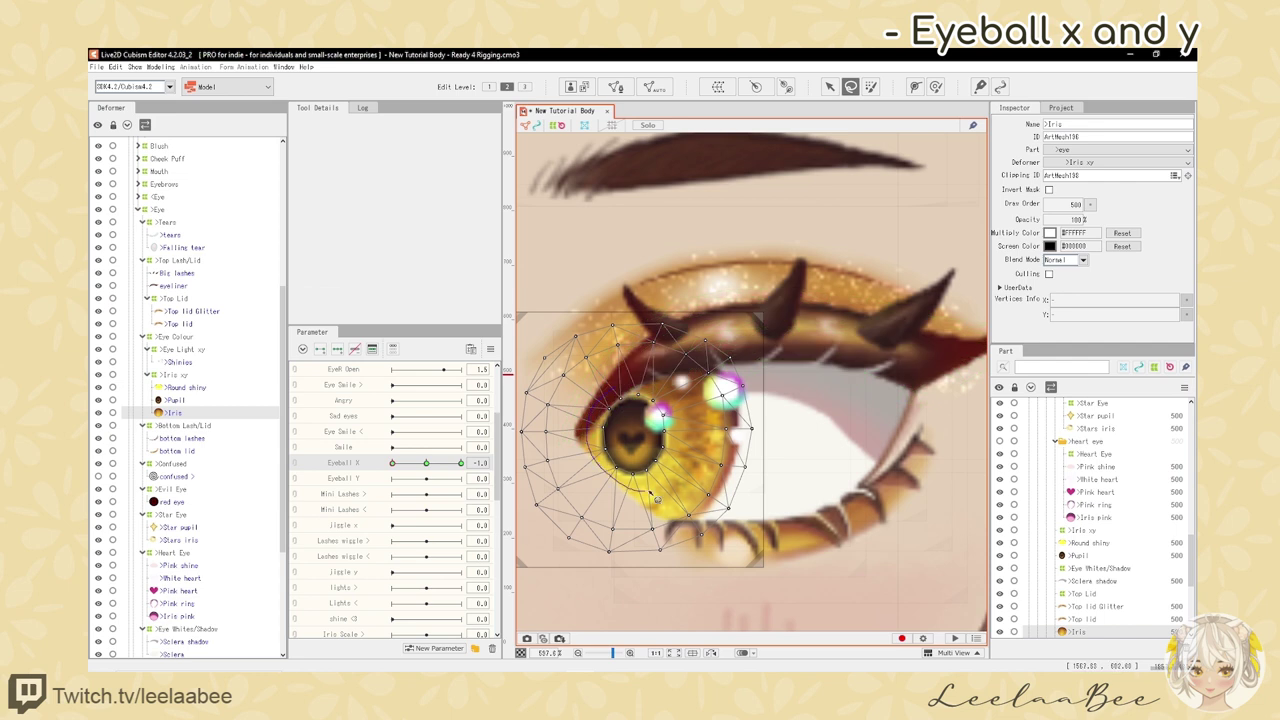
scroll(740, 386, down, 2)
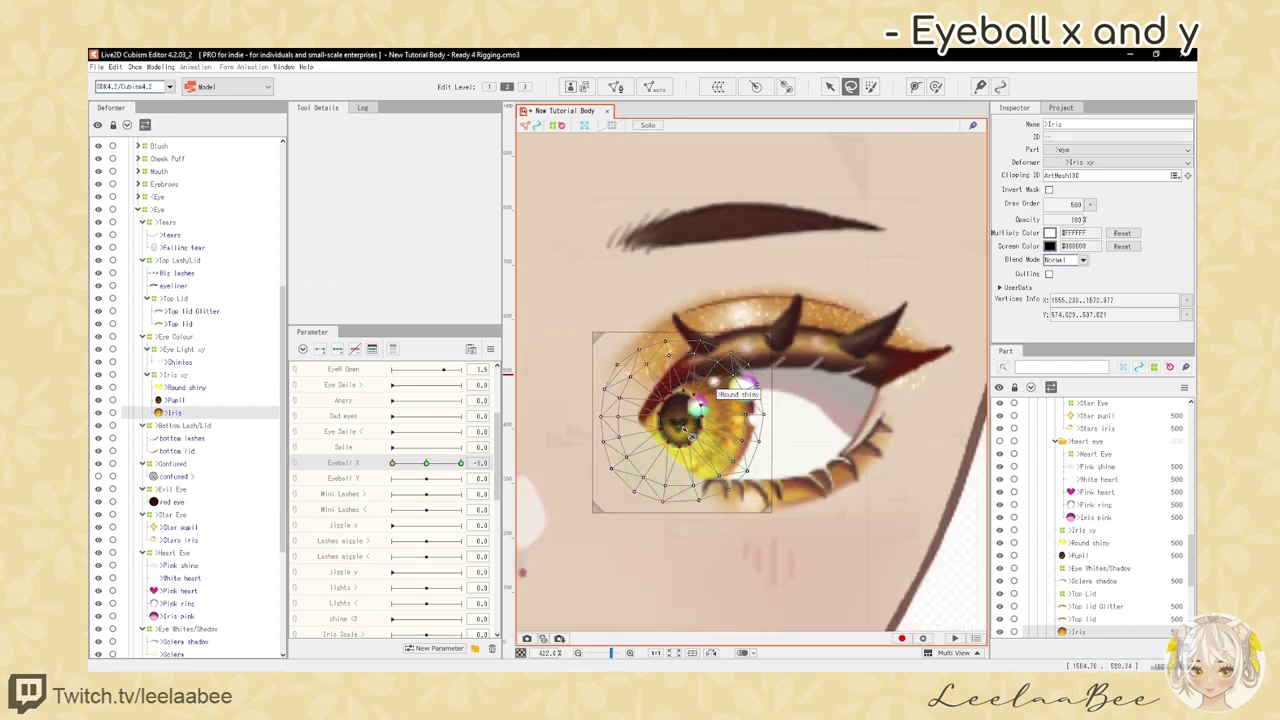
click(830, 86)
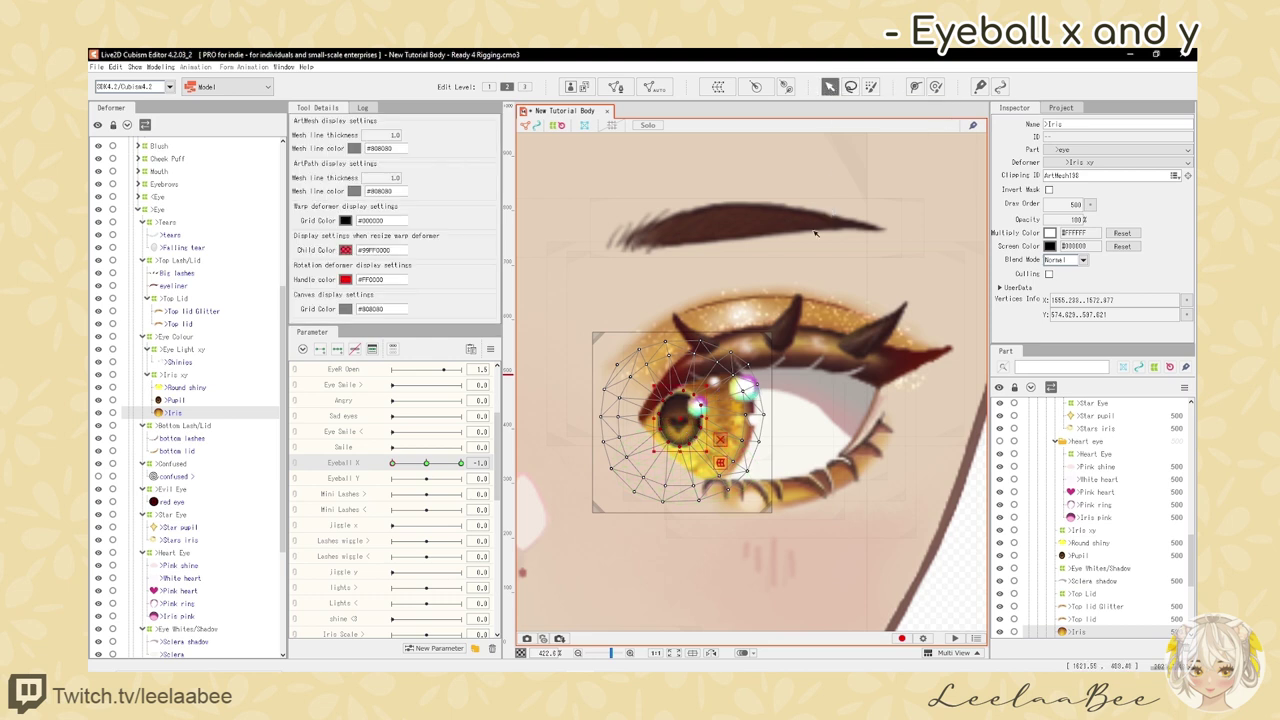
drag(679, 421, 694, 416)
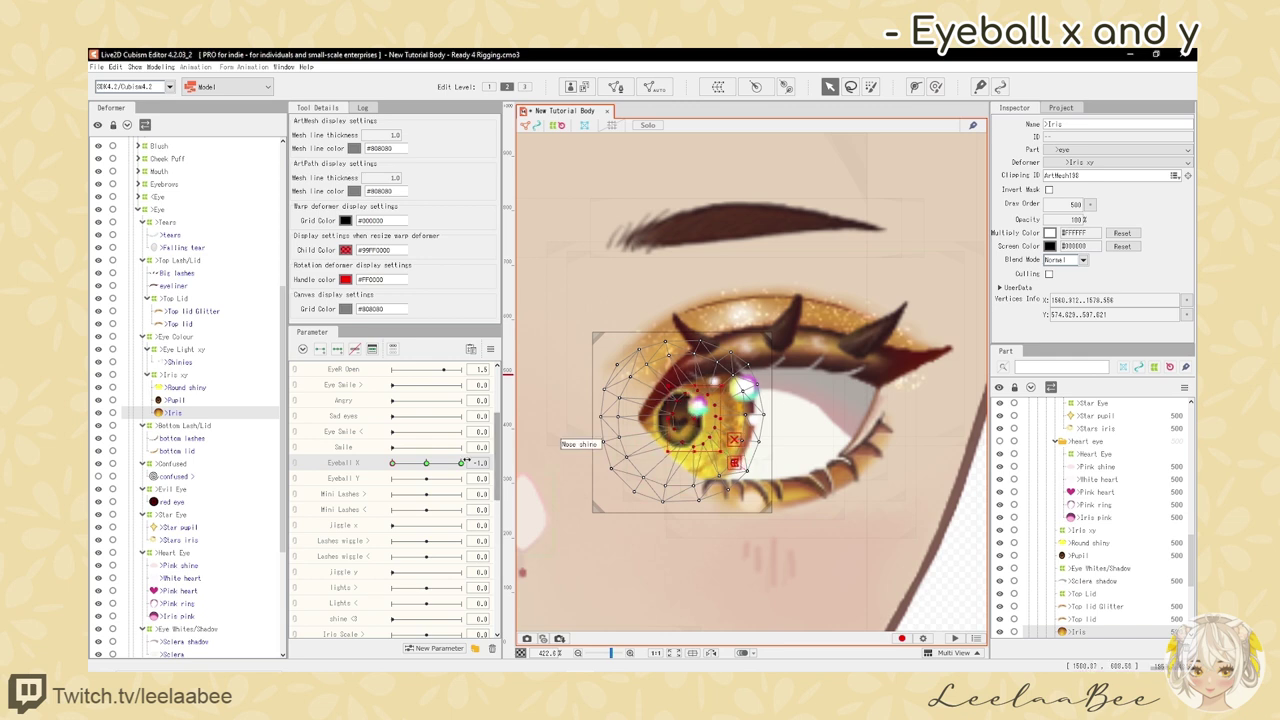
- Add three keys to the Pupil mesh on Eyeball X, shift the pupil slightly outward at -1.0, and preview with the selection hidden
click(176, 400)
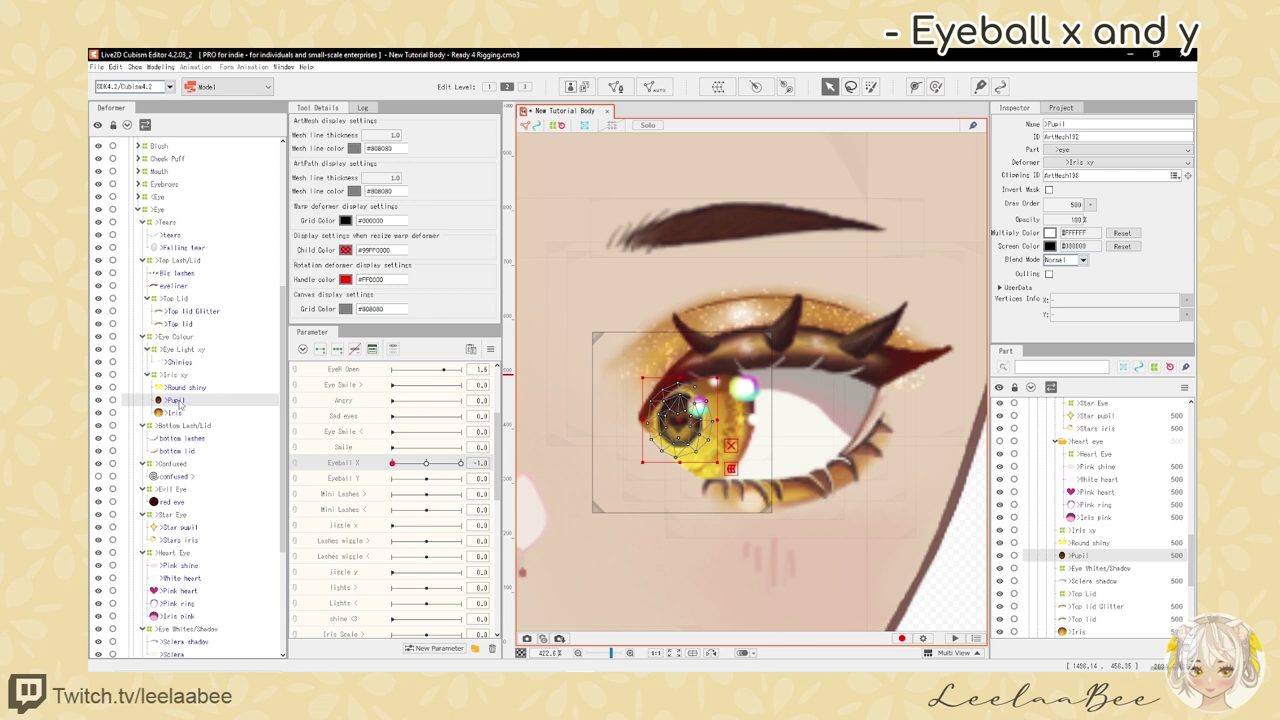
click(338, 352)
drag(679, 423, 697, 423)
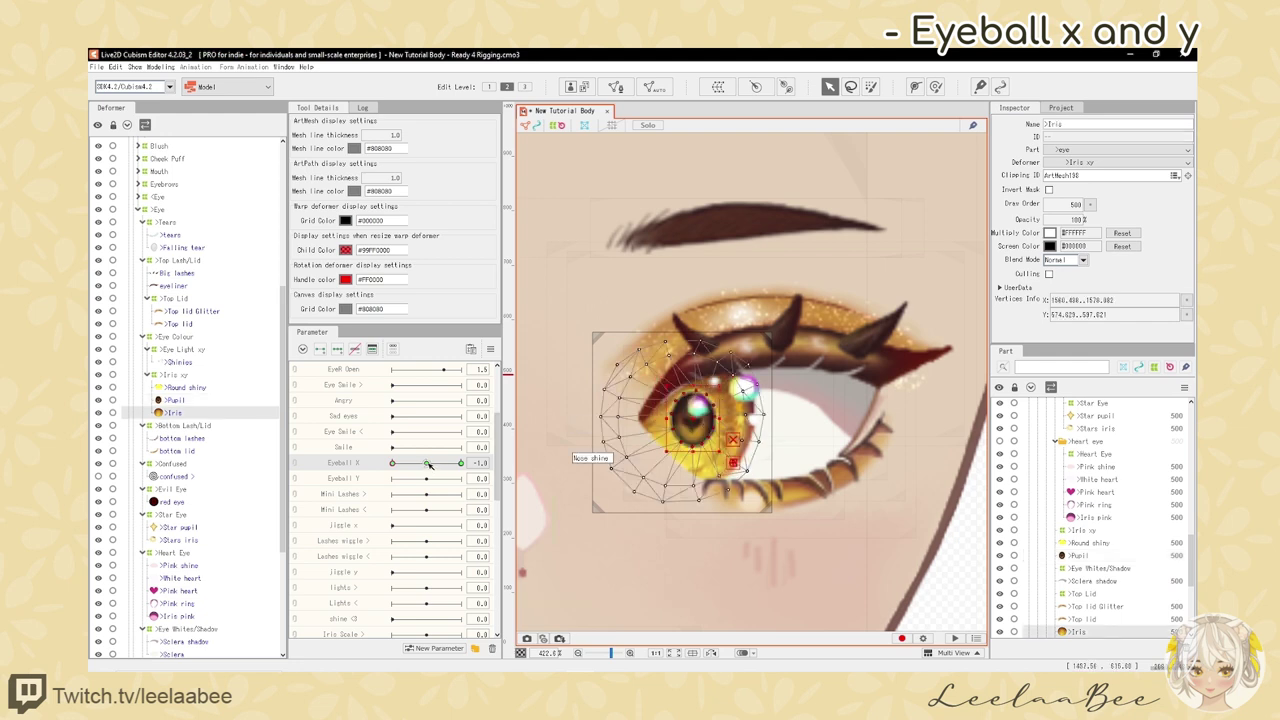
key(ctrl+h)
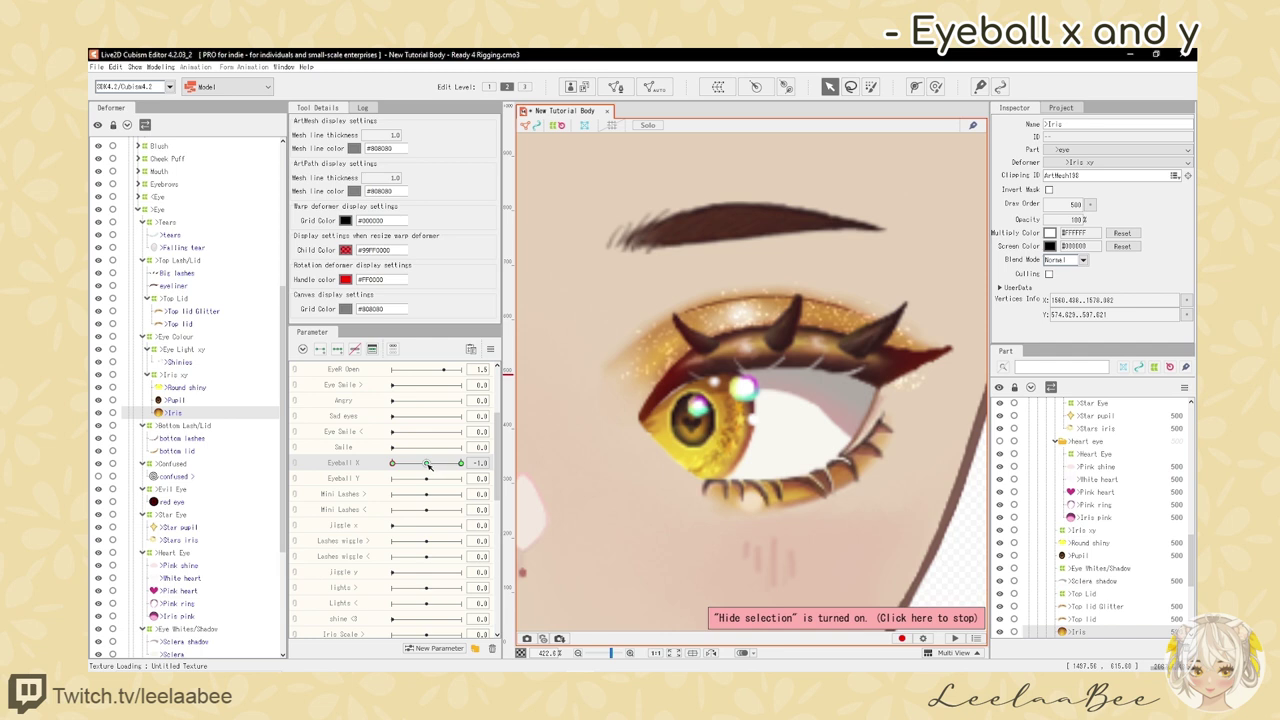
mouse_move(428, 465)
mouse_down()
mouse_move(386, 470)
mouse_move(426, 463)
mouse_up()
scroll(700, 400, down, 3)
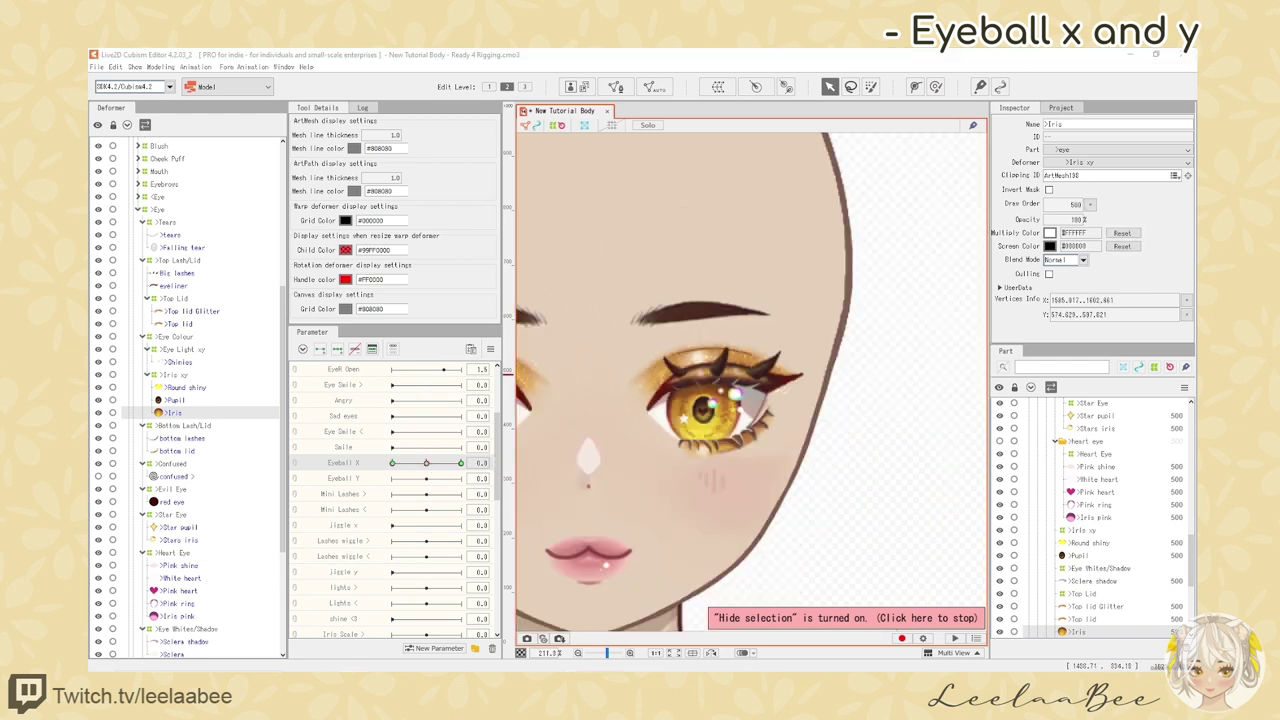
scroll(705, 415, up, 3)
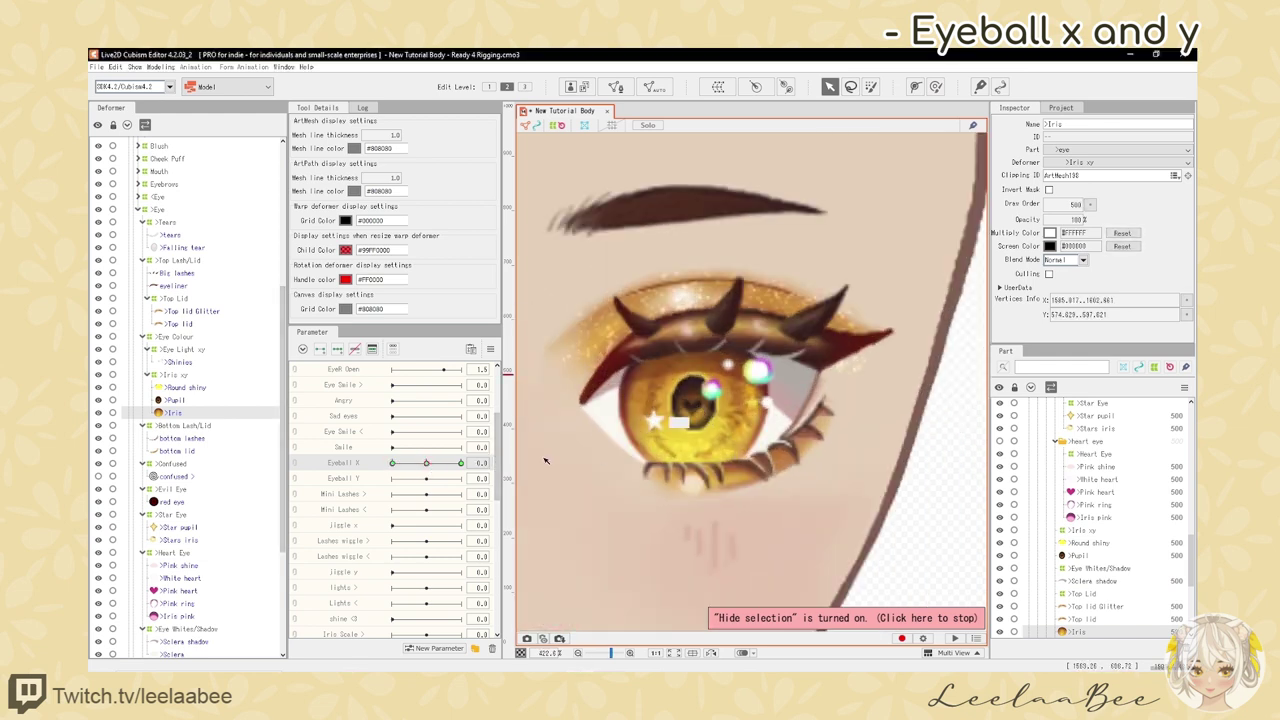
- Shift the Pupil mesh and the Iris mesh's central vertices together slightly towards the inner eye corner at Eyeball X 1.0
ctrl+click(177, 401)
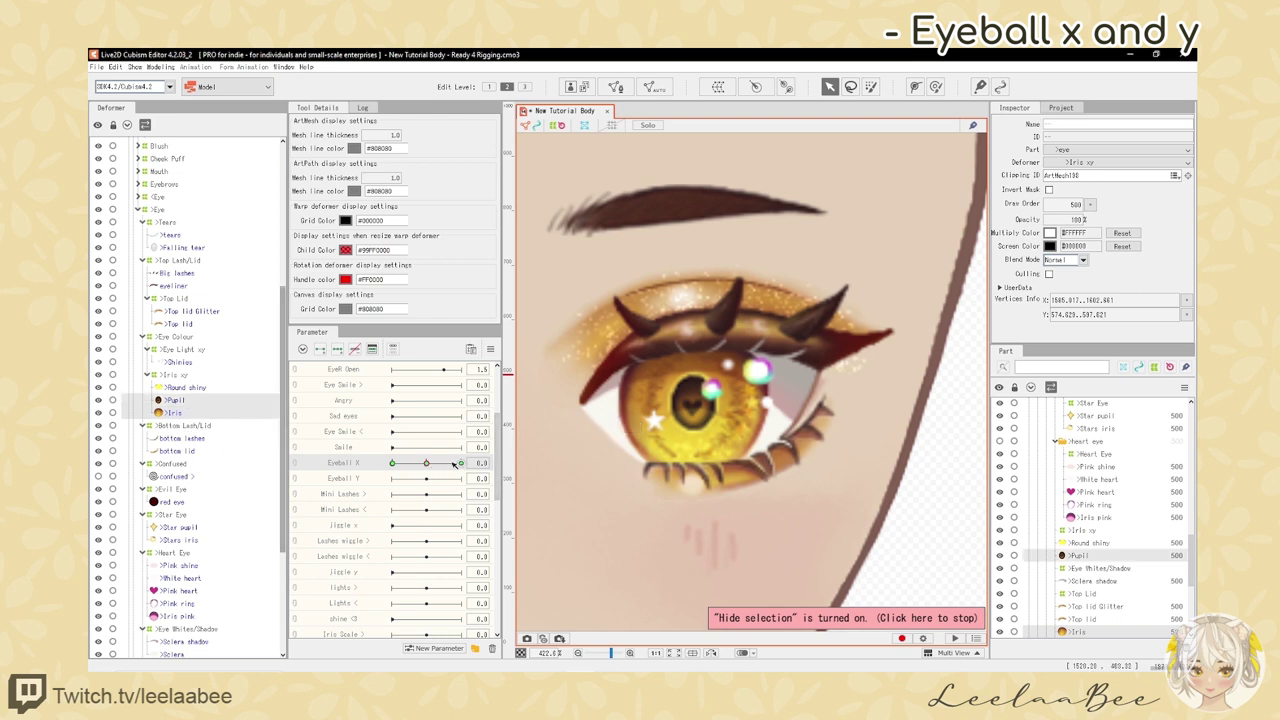
click(743, 403)
scroll(738, 392, up, 2)
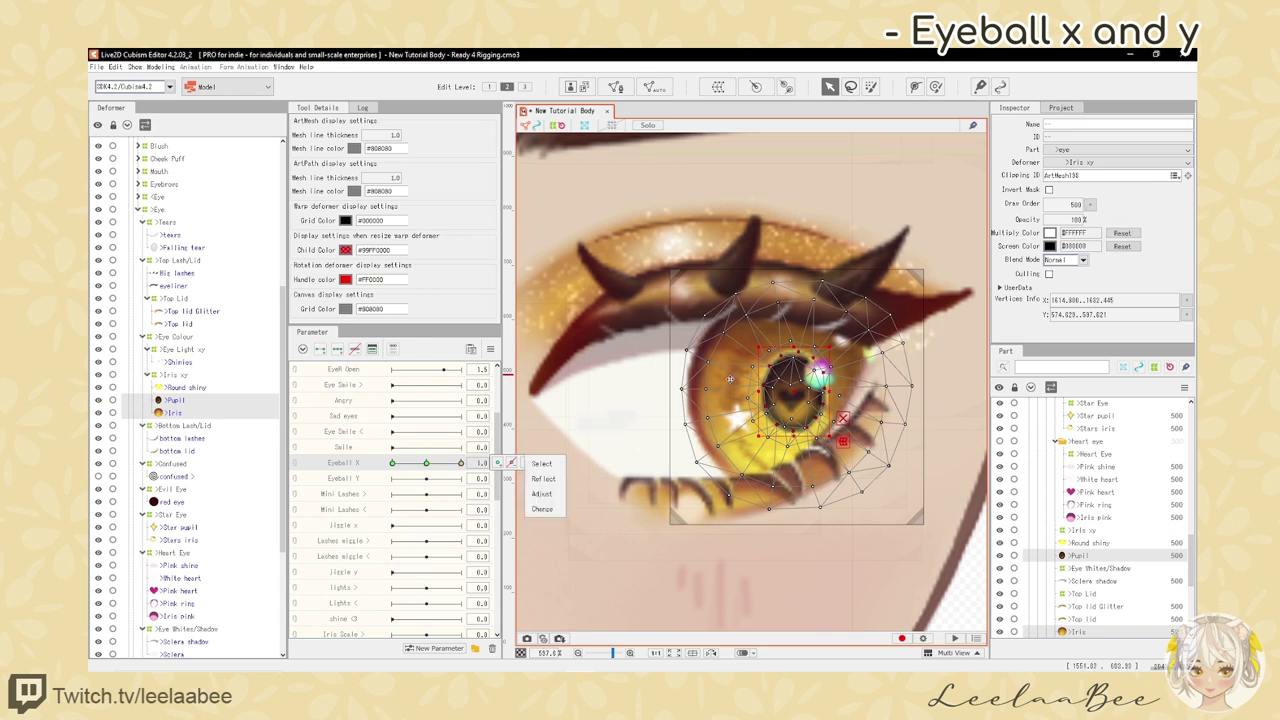
click(850, 86)
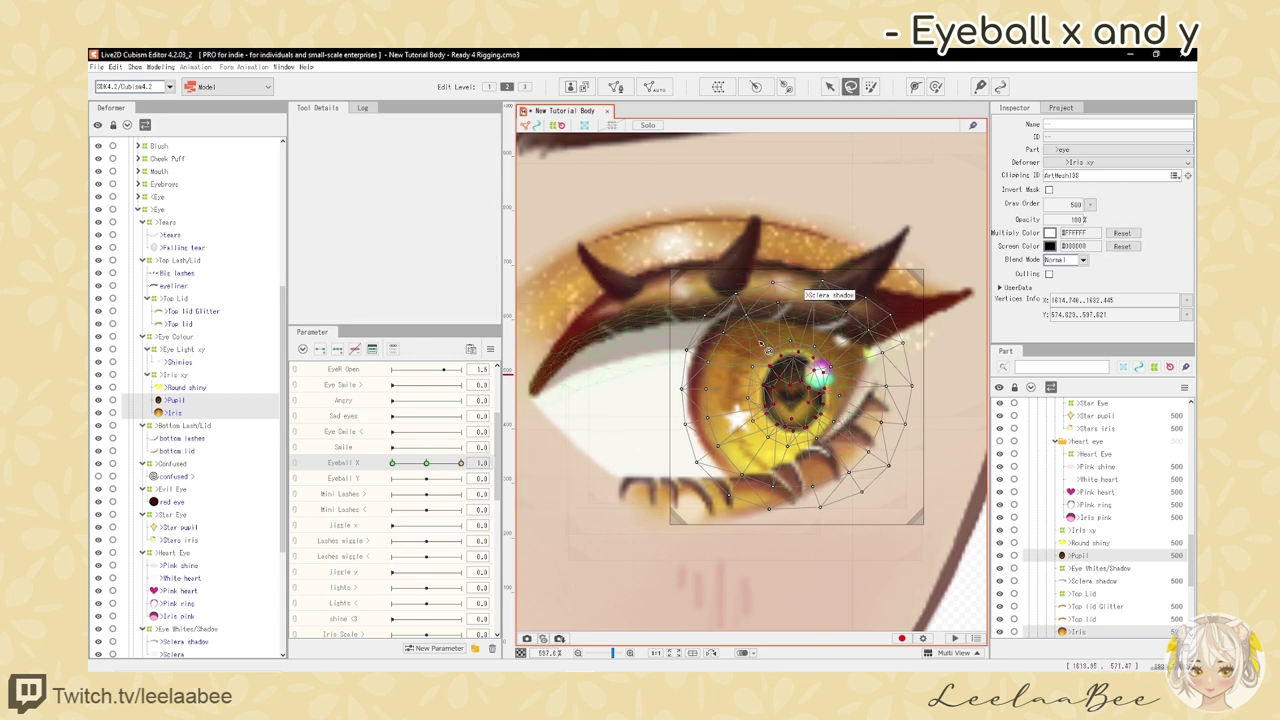
click(829, 86)
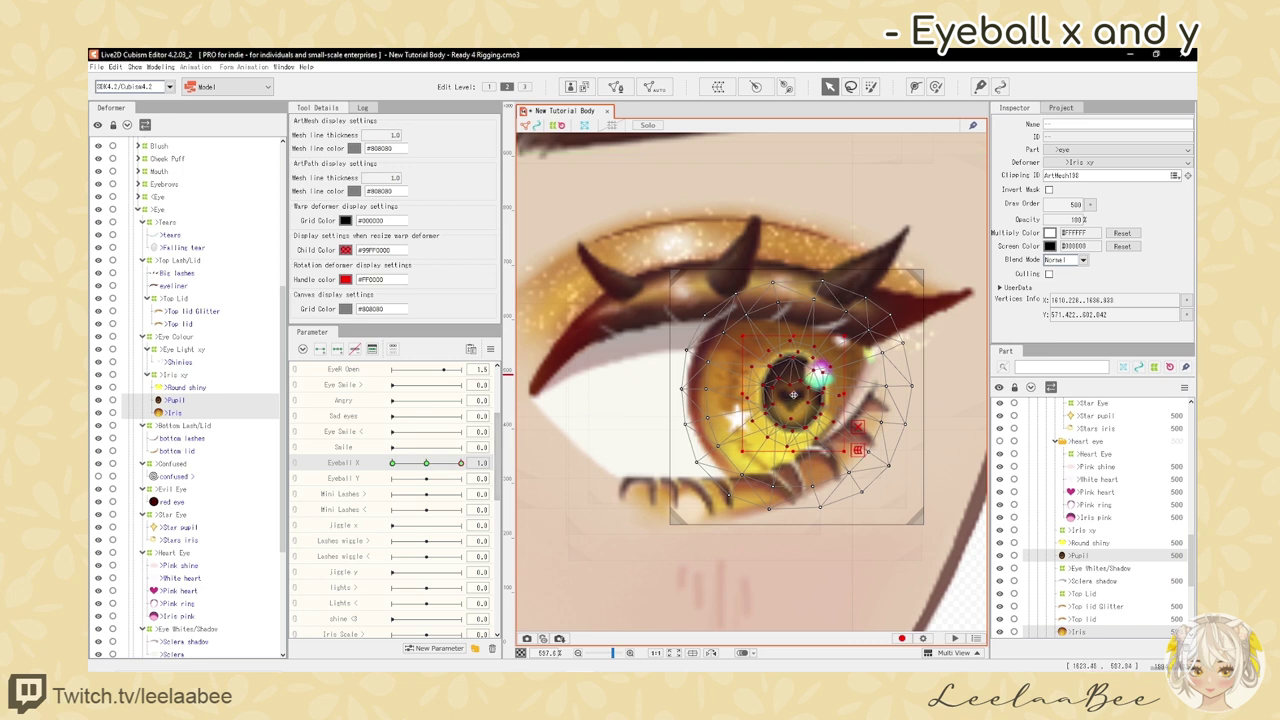
drag(793, 395, 778, 394)
mouse_move(461, 463)
mouse_down()
mouse_move(386, 474)
mouse_move(464, 466)
mouse_up()
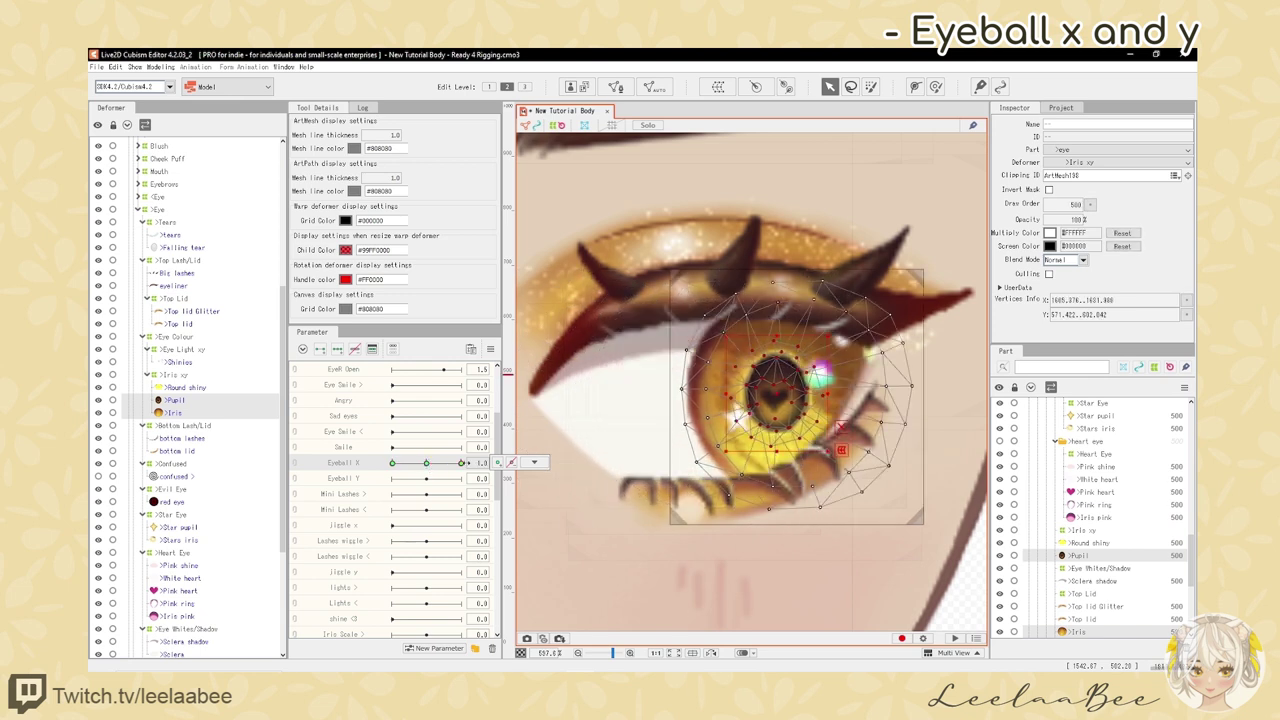
- Preview the pupil and iris movement from Eyeball X 1.0 back to 0.0 with the selection hidden
scroll(706, 370, down, 4)
scroll(706, 380, down, 3)
scroll(668, 384, up, 3)
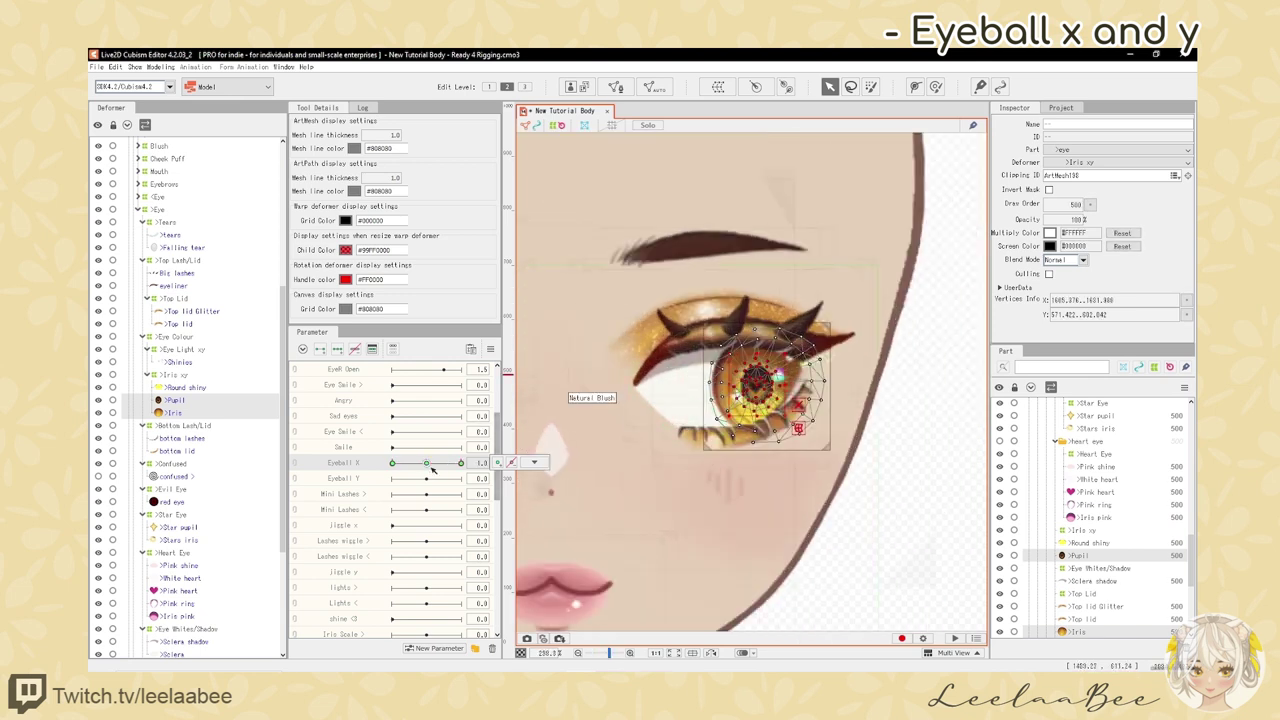
key(ctrl+t)
drag(462, 464, 426, 463)
scroll(779, 355, up, 3)
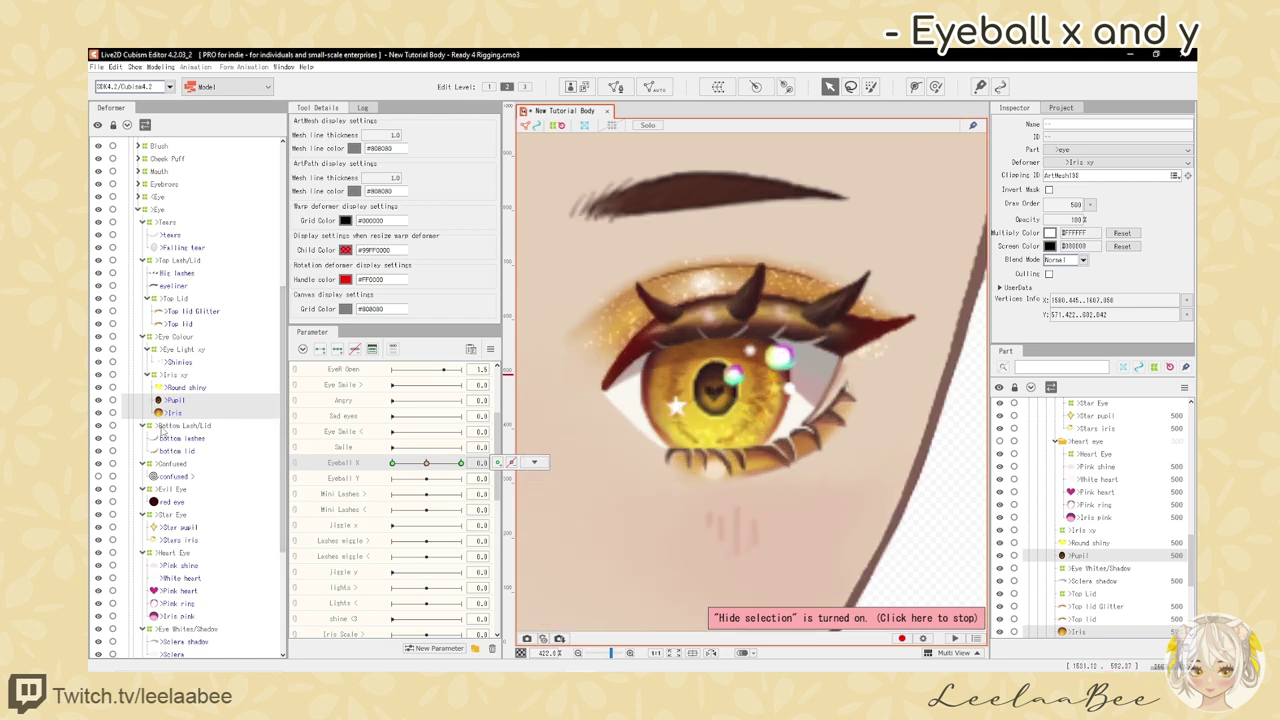
- Move the Eye Light xy deformer further towards the inner eye corner at Eyeball X -1.0 and check it with the selection hidden
click(191, 363)
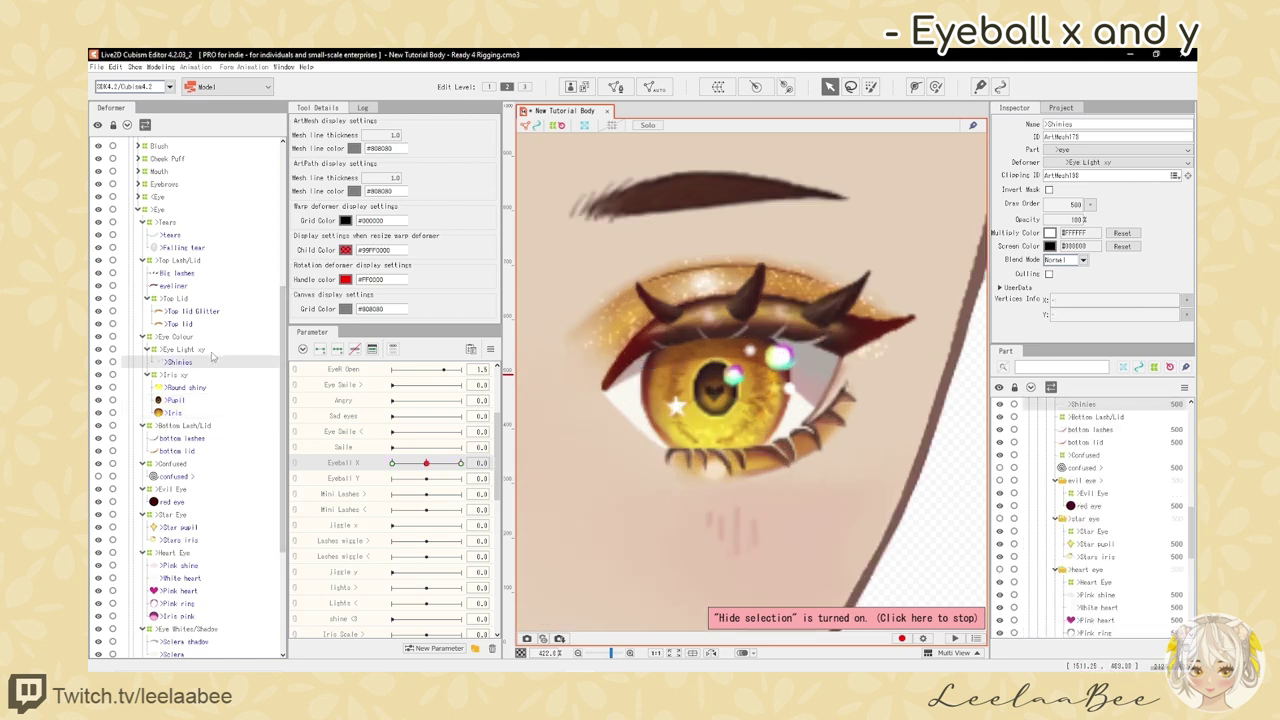
click(198, 351)
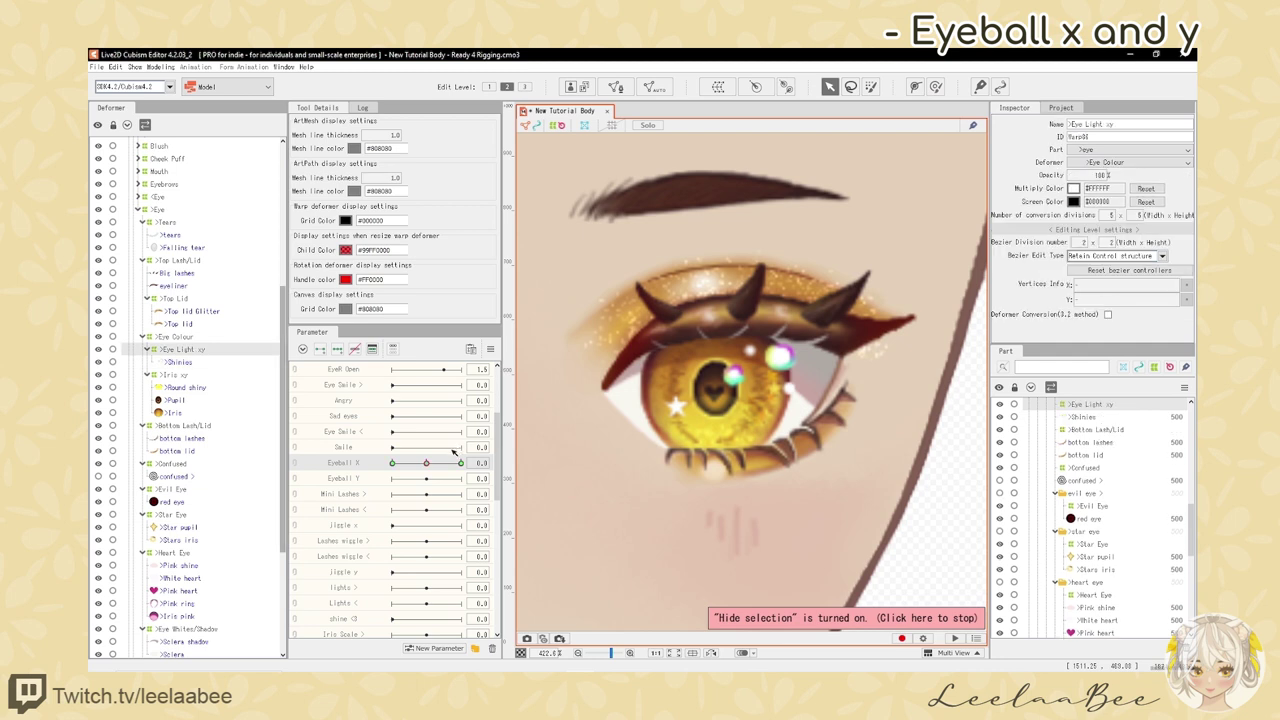
drag(427, 465, 390, 466)
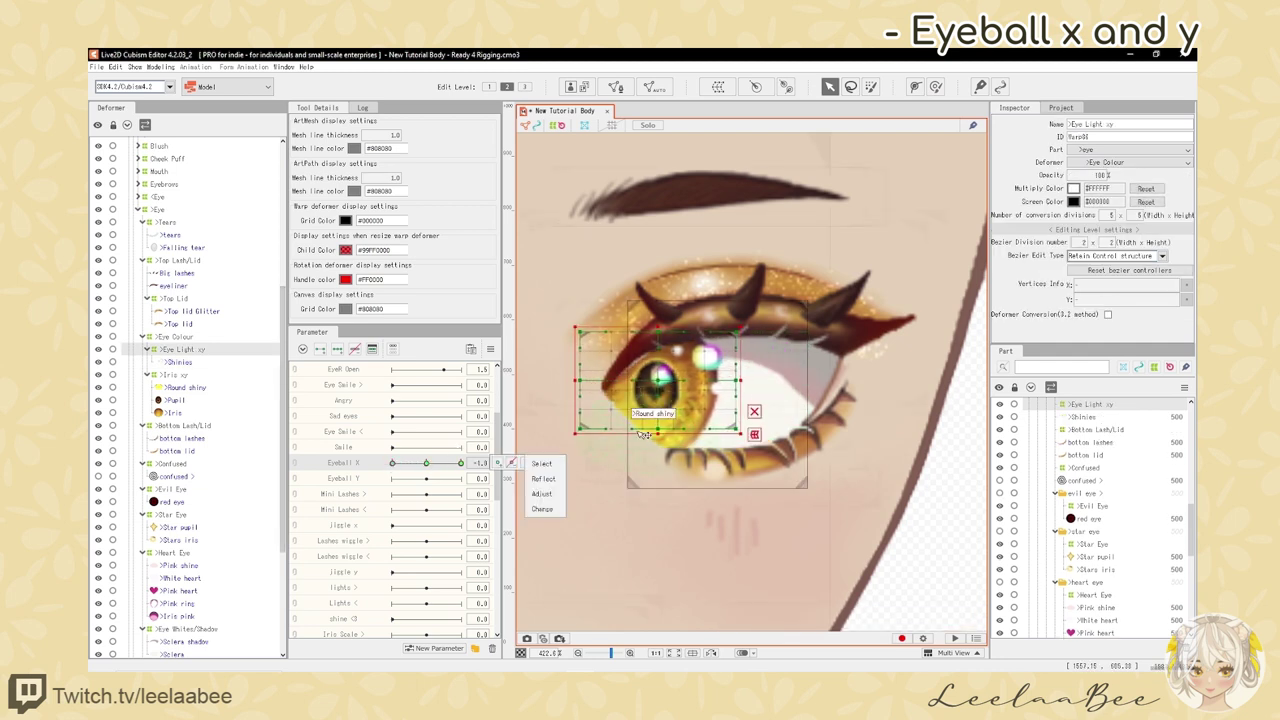
click(534, 462)
click(657, 377)
drag(657, 377, 634, 380)
key(ctrl+t)
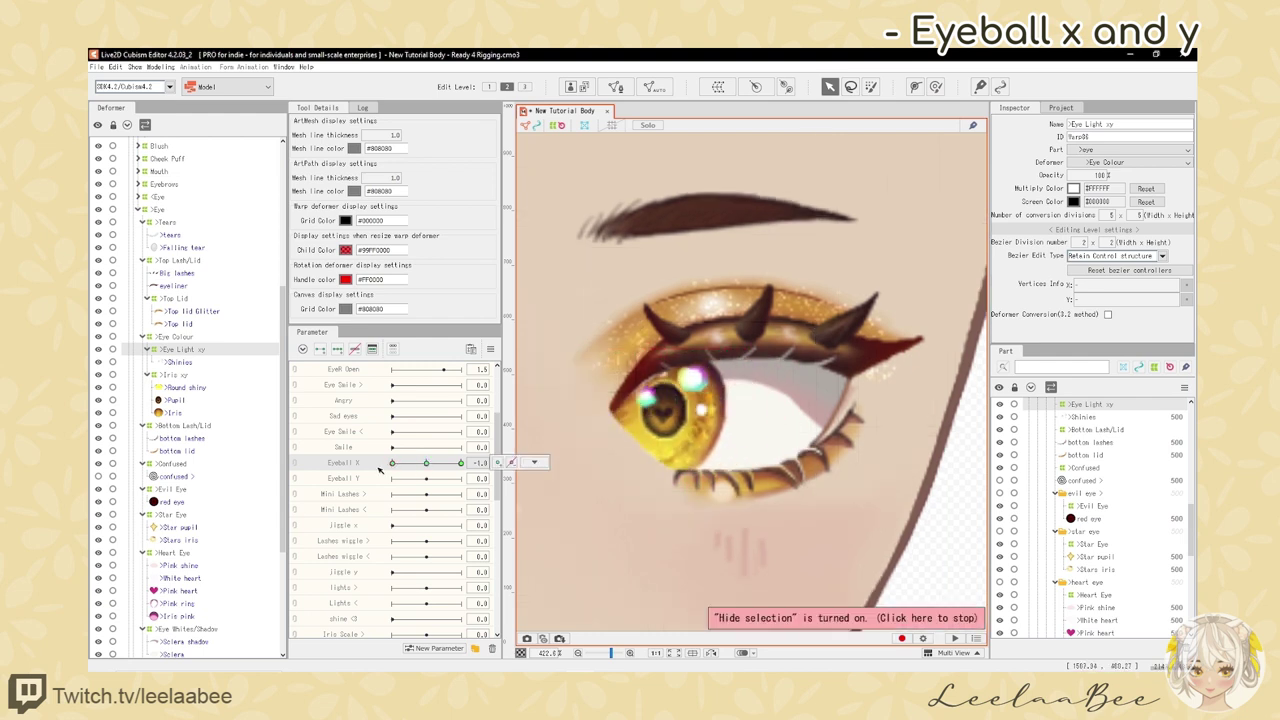
click(634, 403)
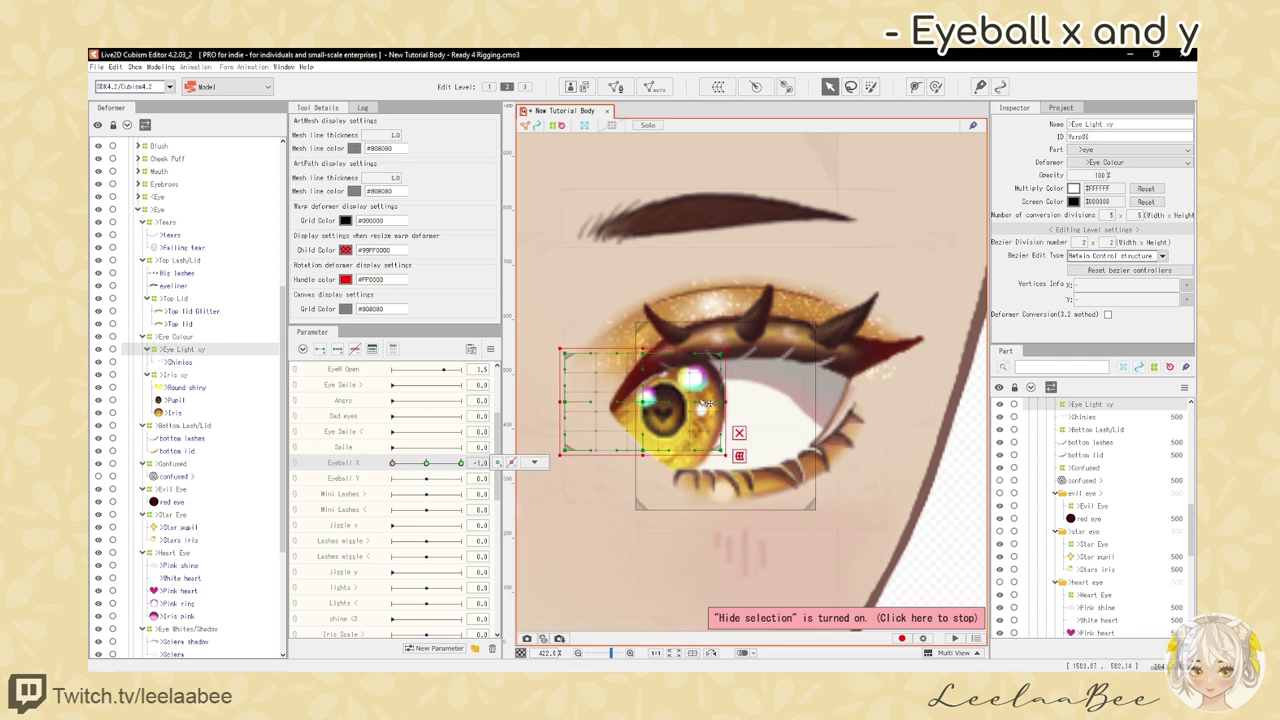
- Nudge the Eye Light xy deformer further towards the inner eye corner at Eyeball X -1.0 and reflect its motion horizontally
drag(634, 403, 625, 403)
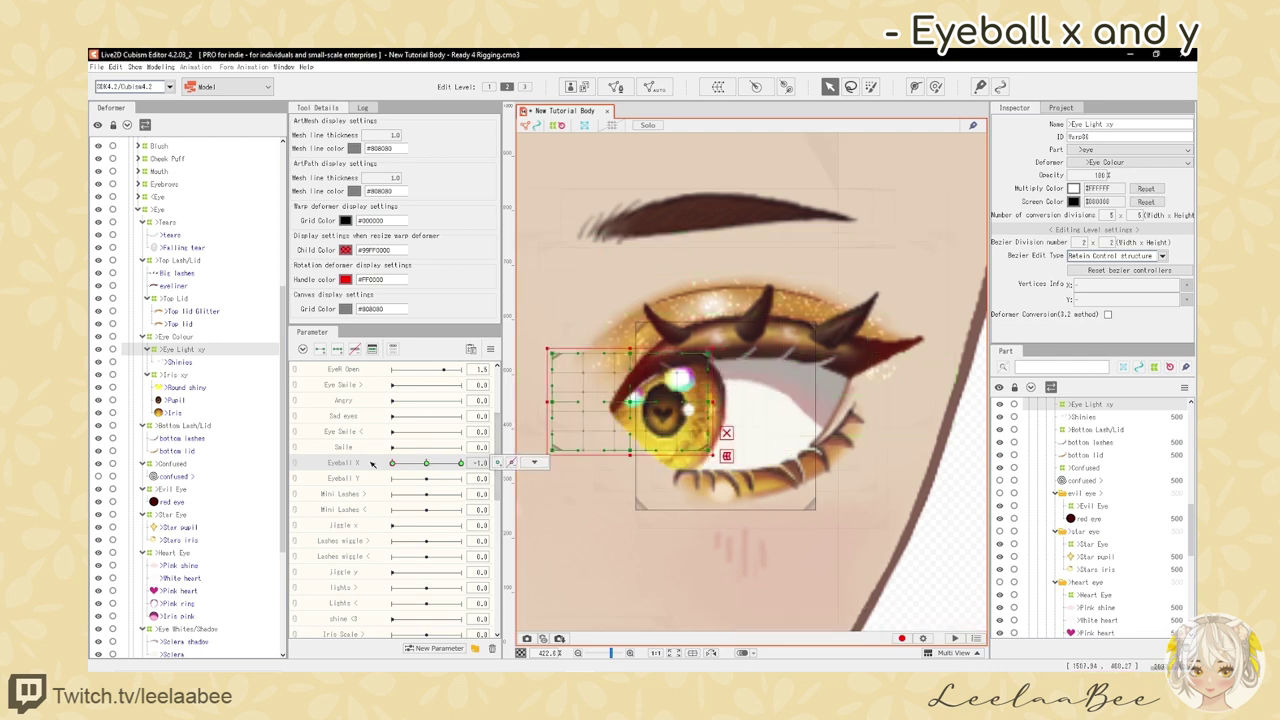
click(491, 349)
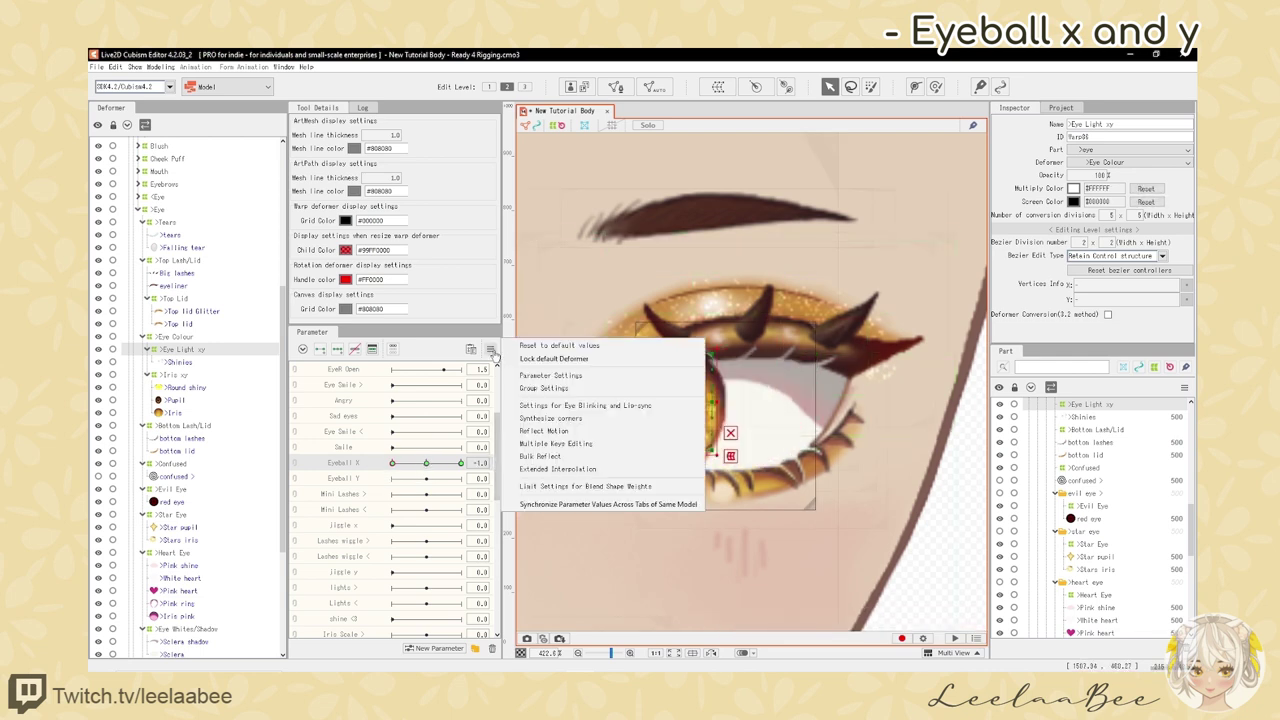
click(545, 430)
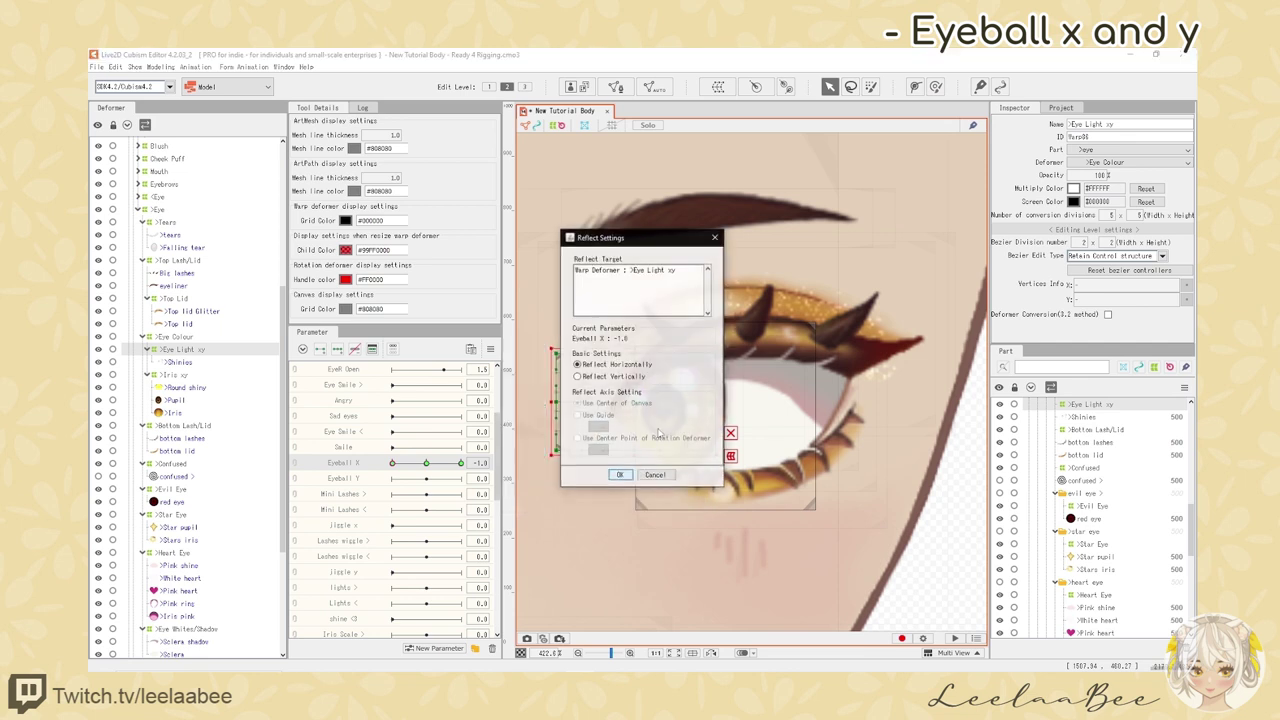
click(618, 476)
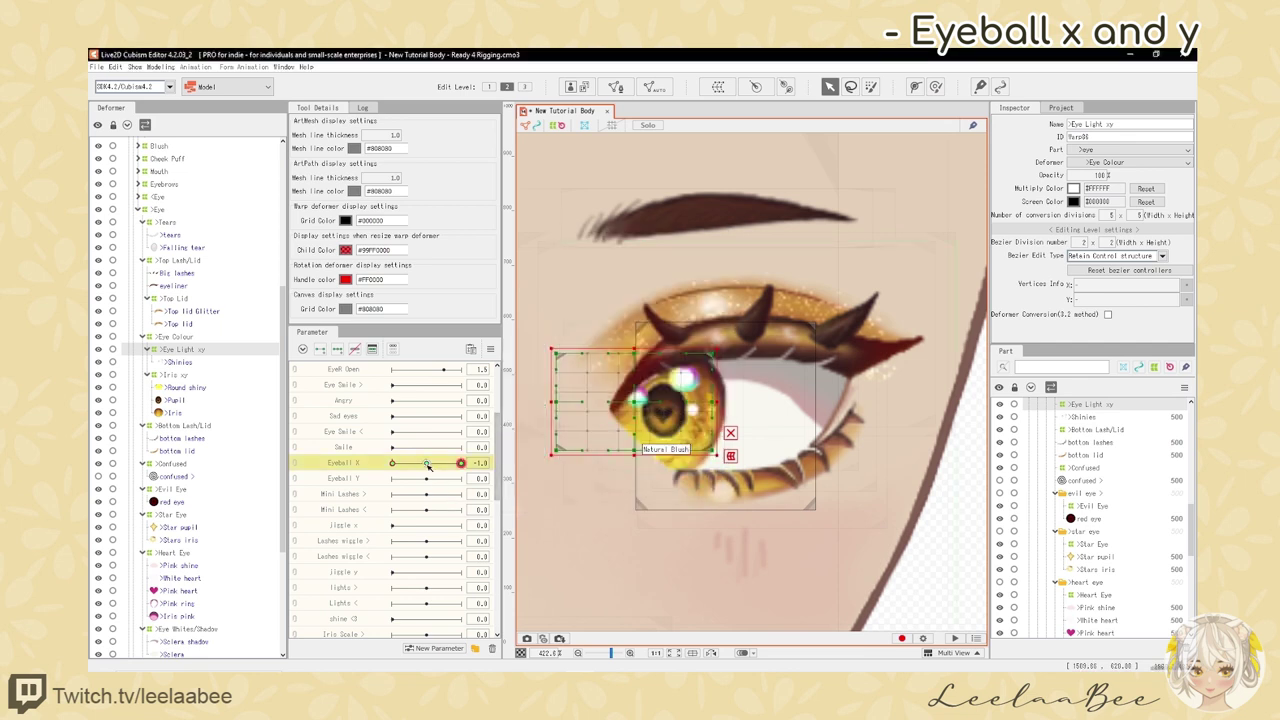
- Preview the eye light movement back to Eyeball X 0.0 and save the model
mouse_move(411, 464)
mouse_down()
mouse_move(466, 463)
mouse_move(376, 466)
mouse_move(468, 463)
mouse_move(426, 465)
mouse_up()
scroll(652, 469, down, 2)
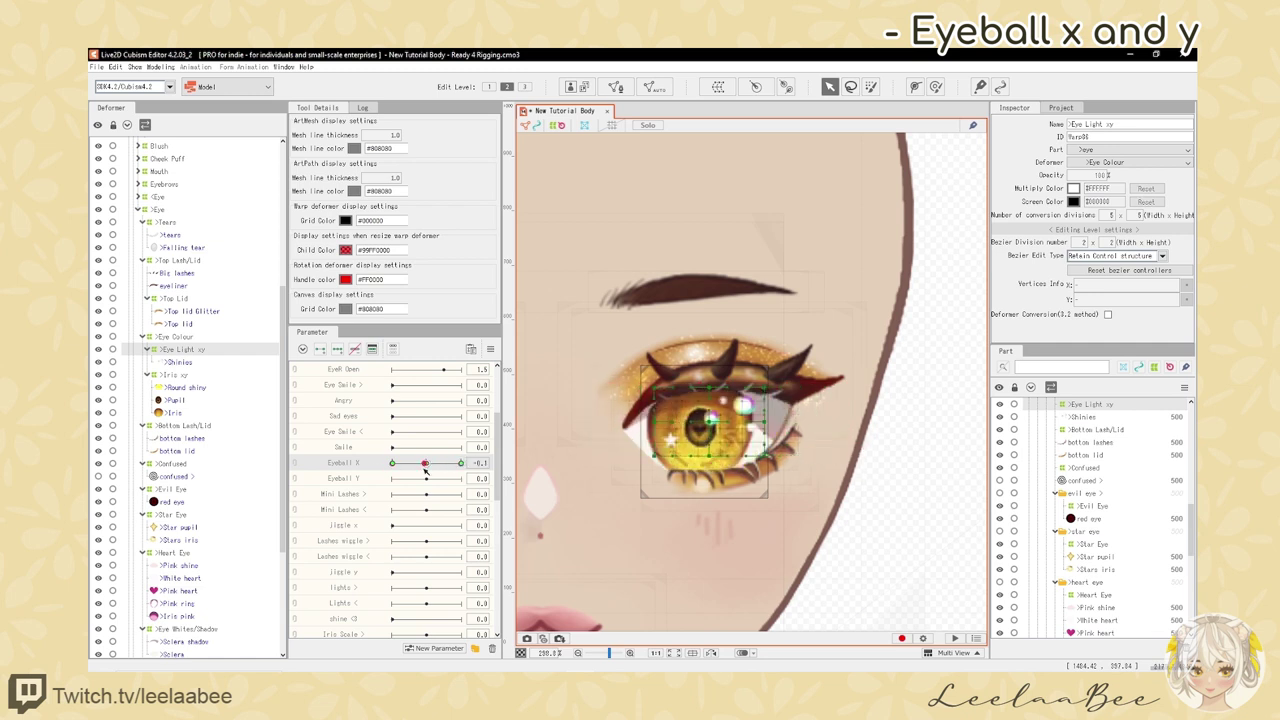
key(ctrl+s)
scroll(684, 462, up, 2)
scroll(684, 462, down, 2)
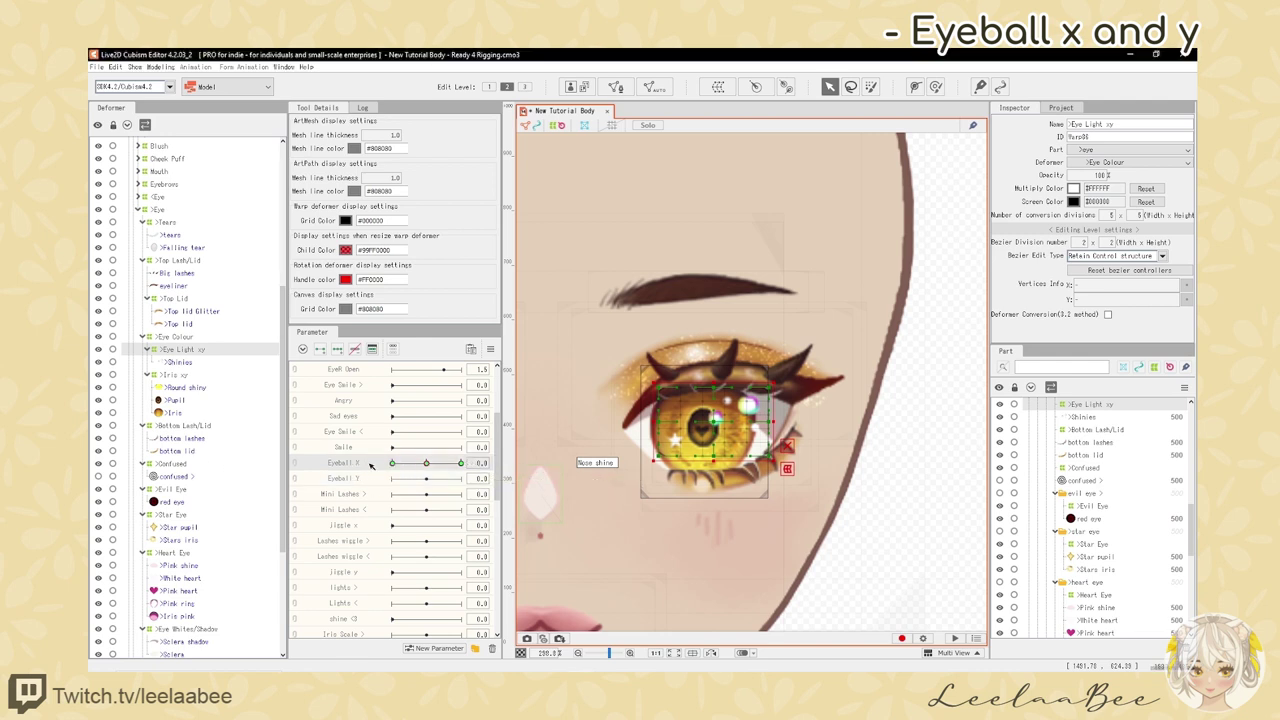
- Select all objects keyed on Eyeball X and add three keys to them on Eyeball Y
click(481, 463)
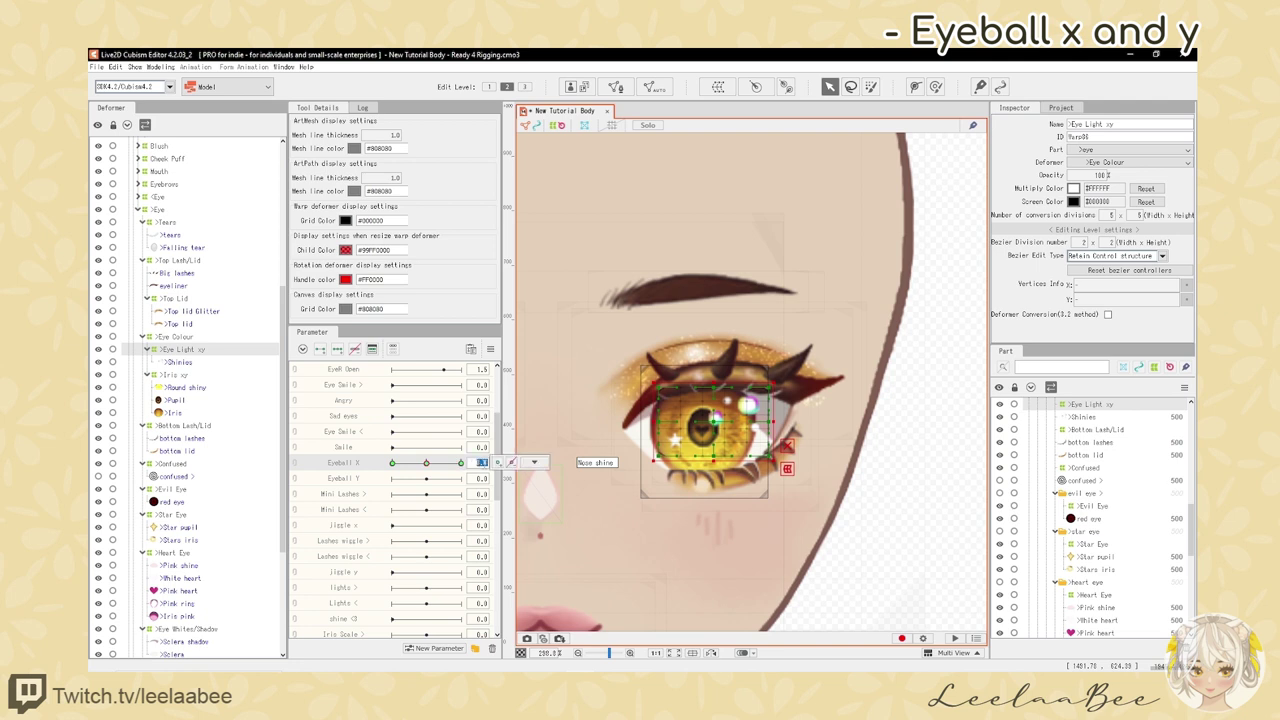
click(536, 462)
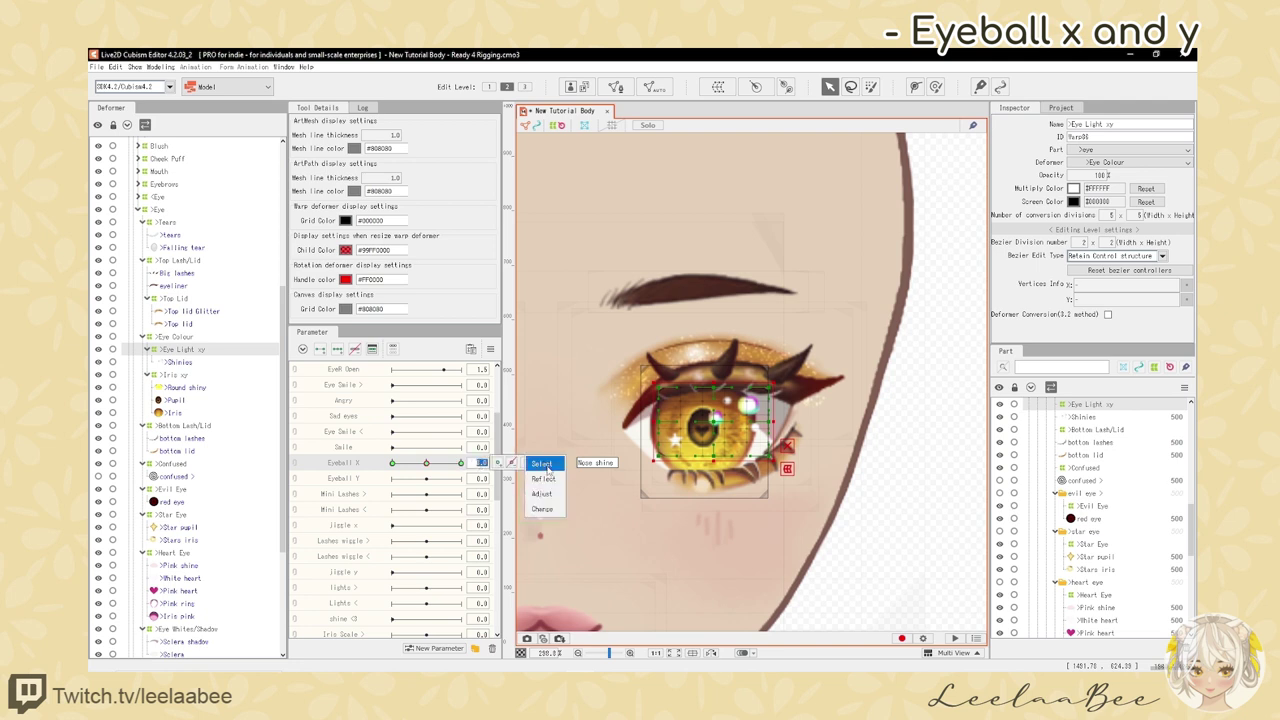
click(545, 466)
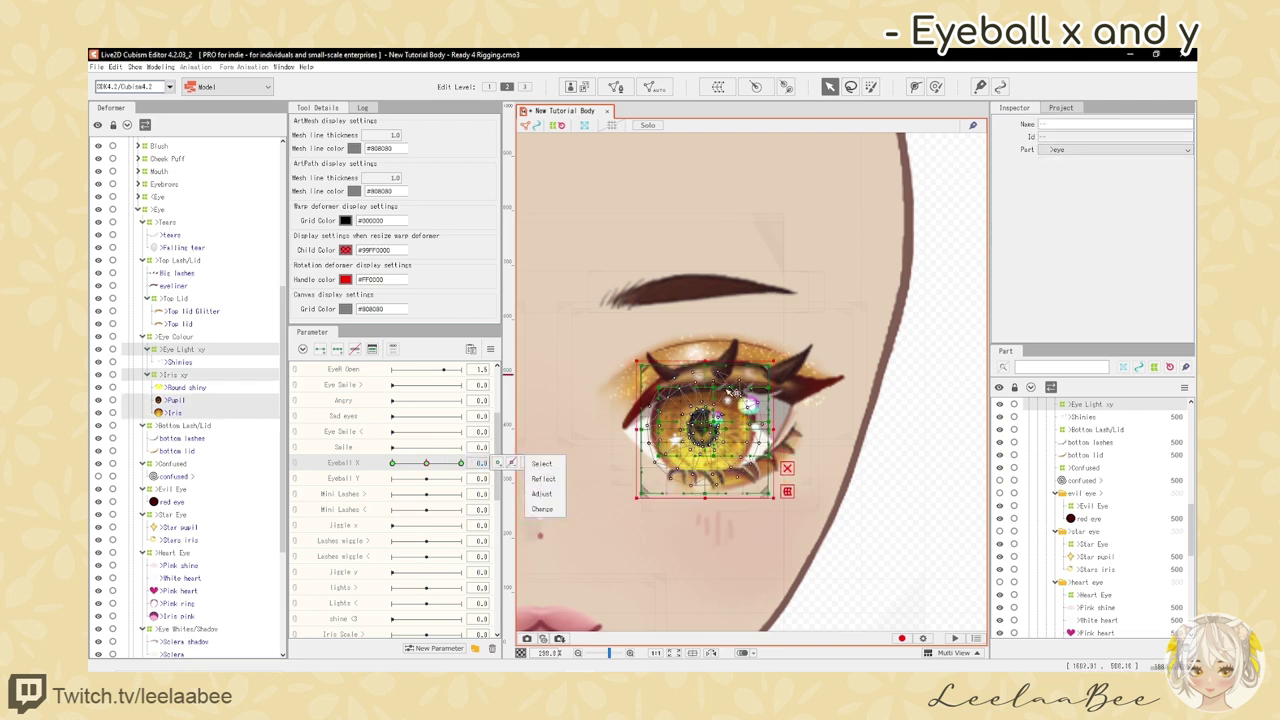
key(Escape)
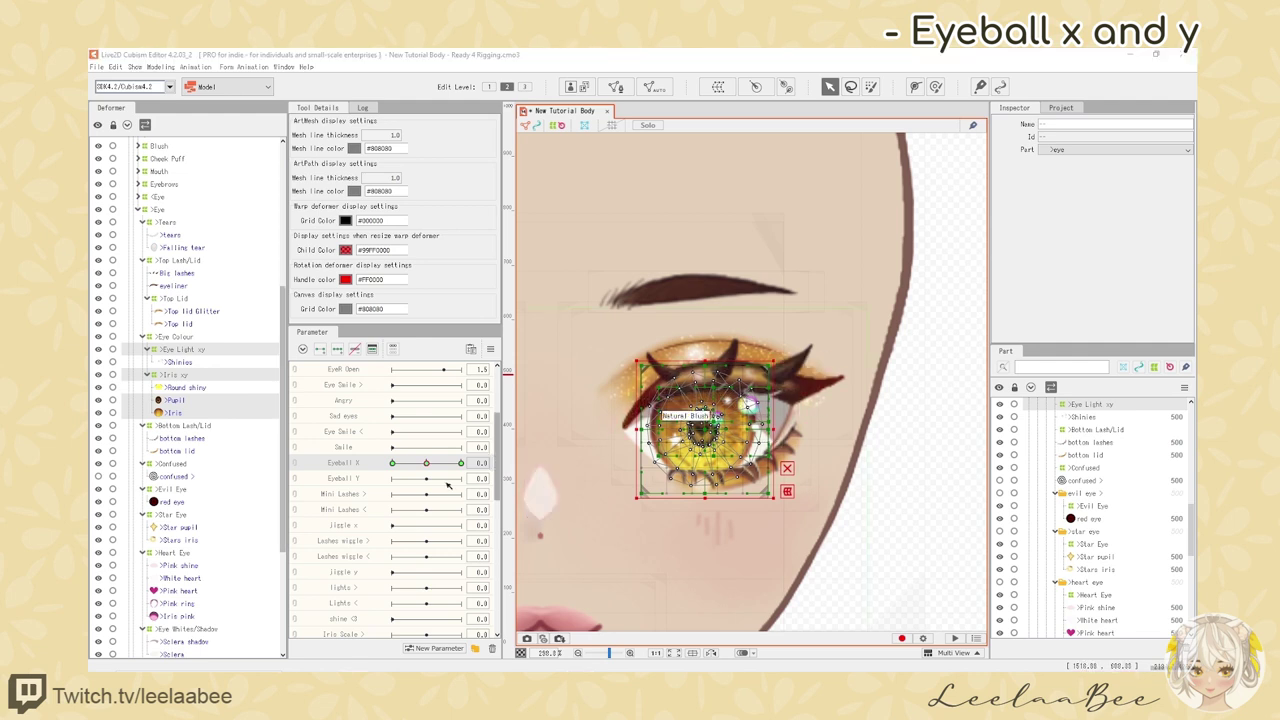
click(354, 481)
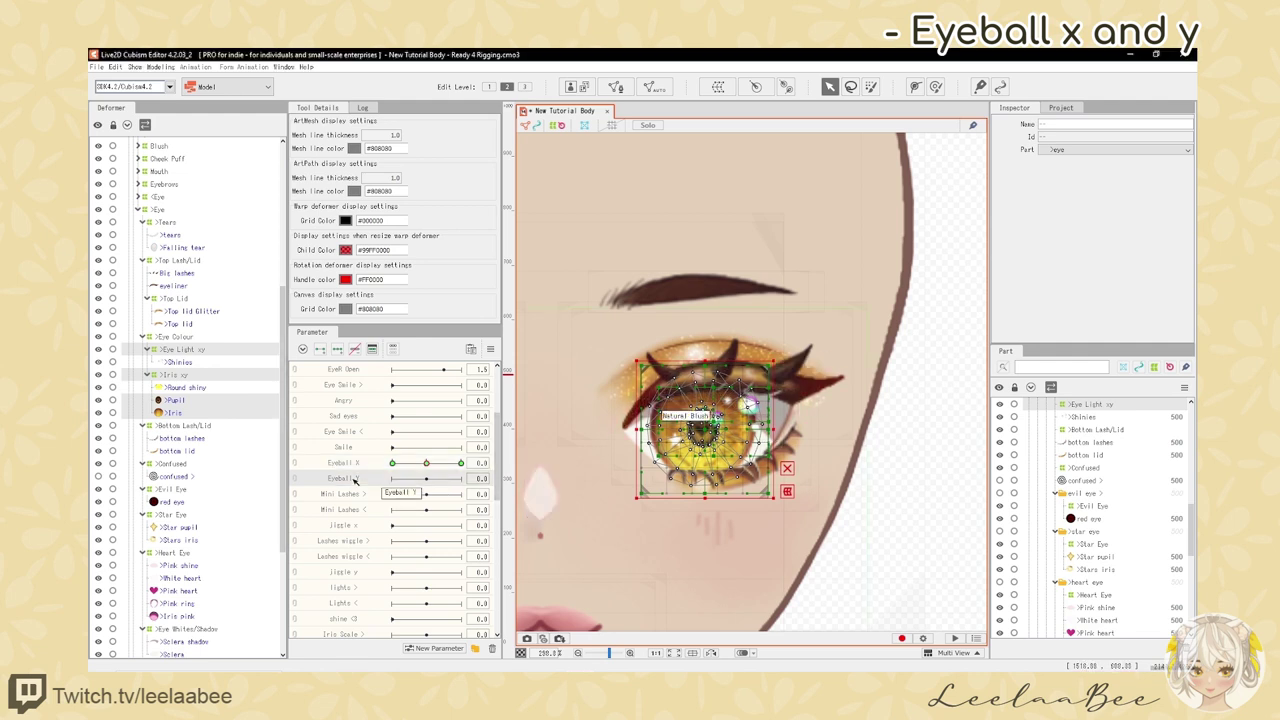
click(339, 352)
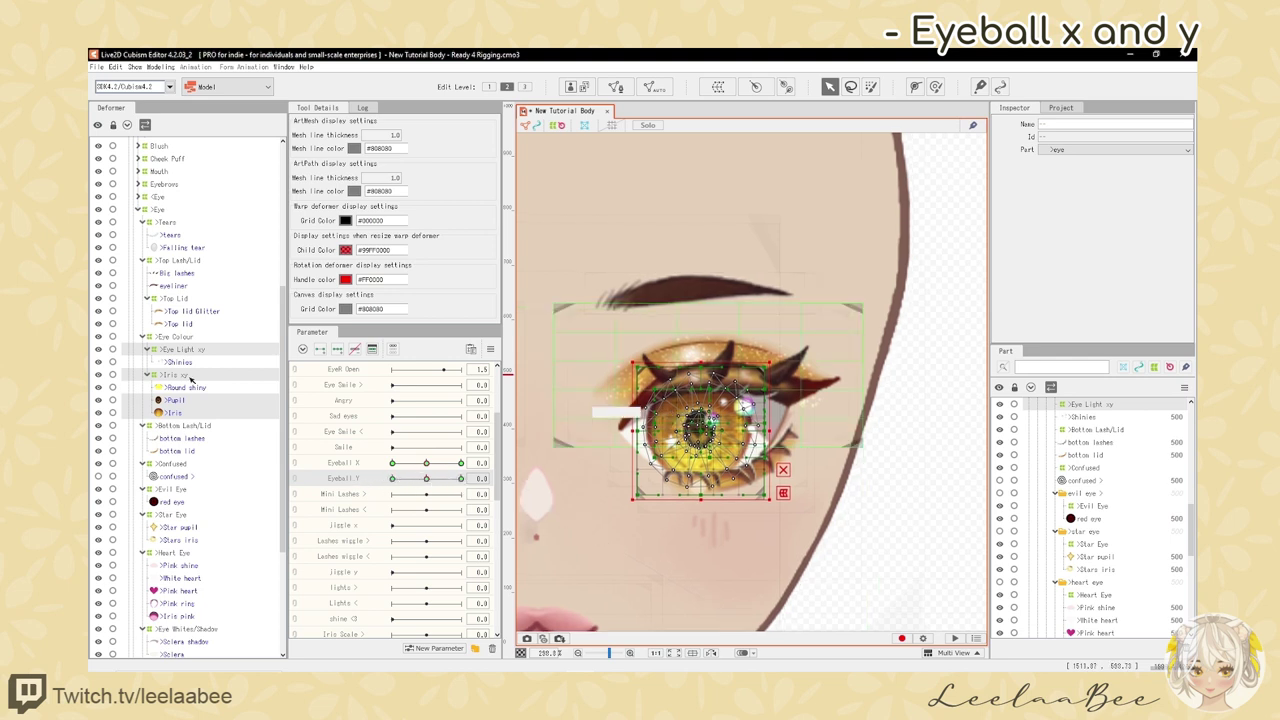
- Move the Iris xy and Eye Light xy deformers together down towards the lower lid at Eyeball Y -1.0
click(183, 377)
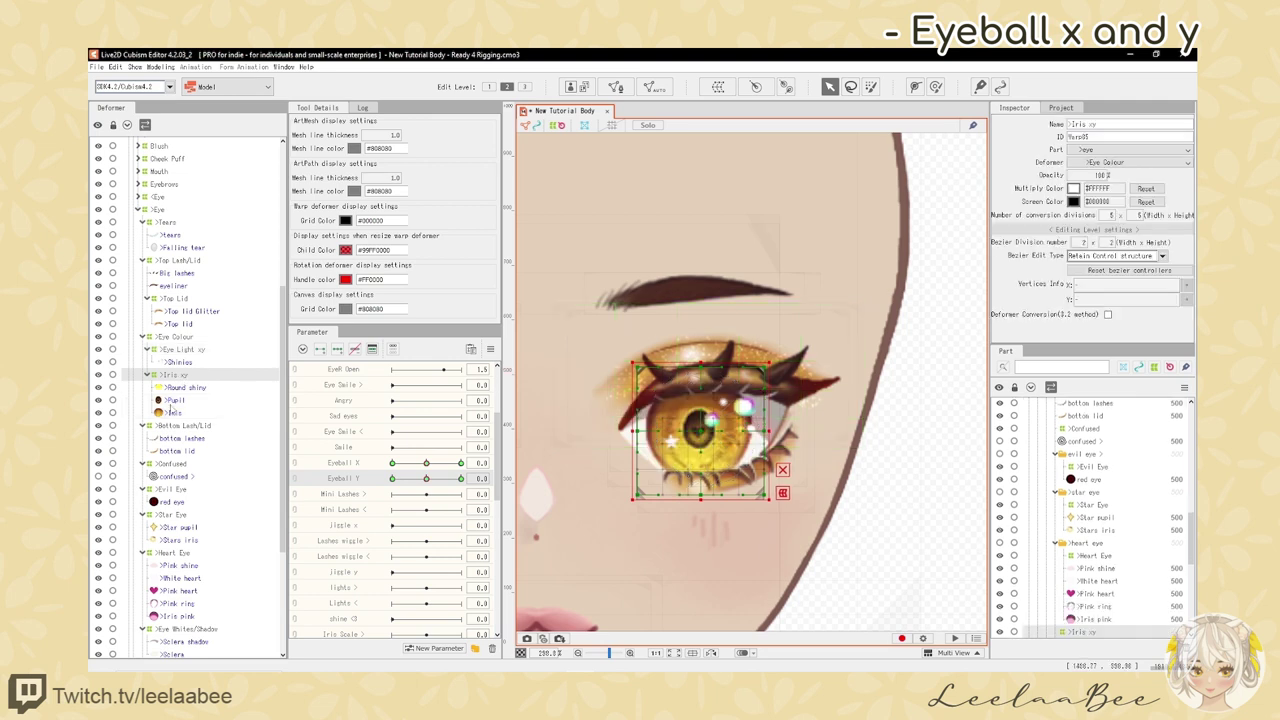
ctrl+click(176, 350)
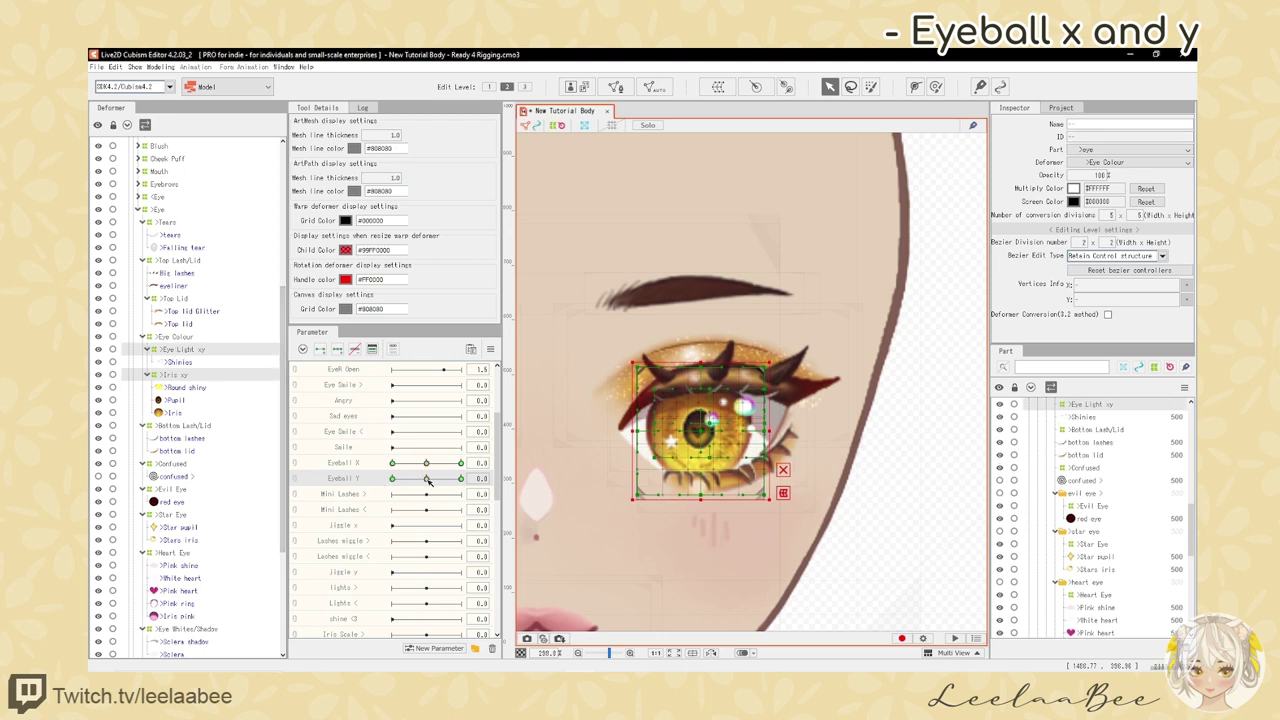
click(426, 479)
drag(411, 481, 392, 479)
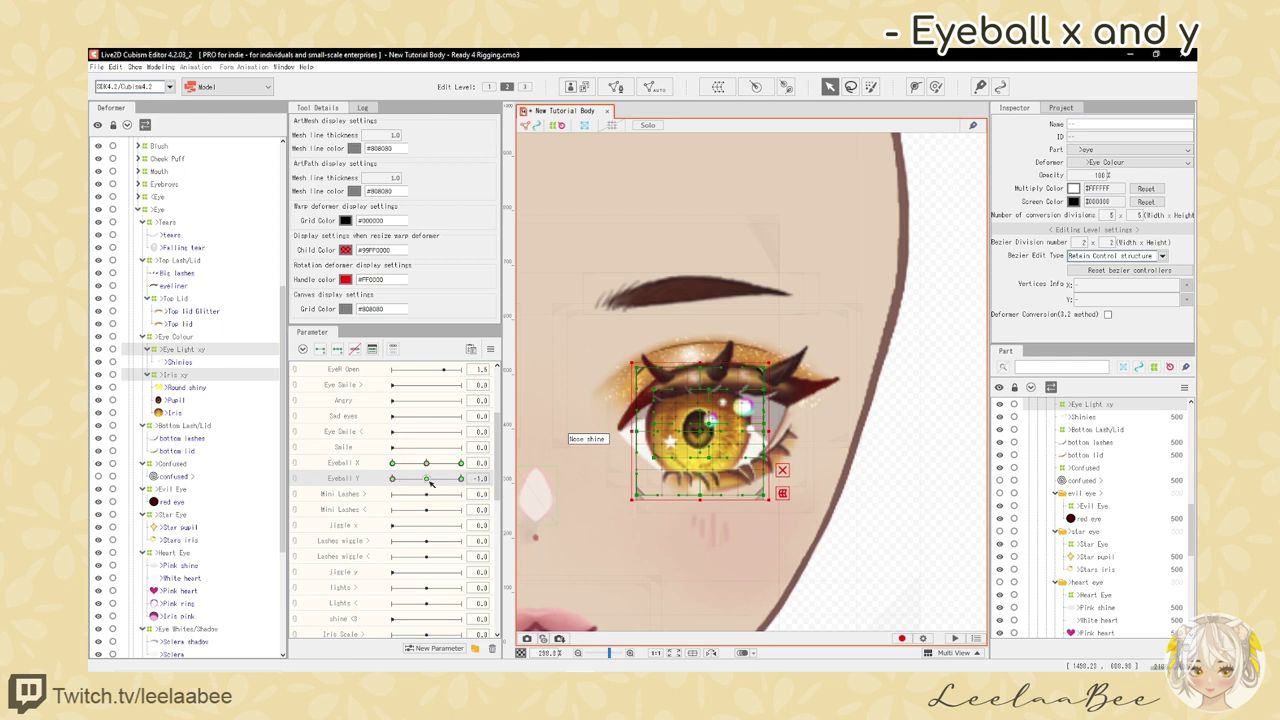
drag(428, 481, 490, 490)
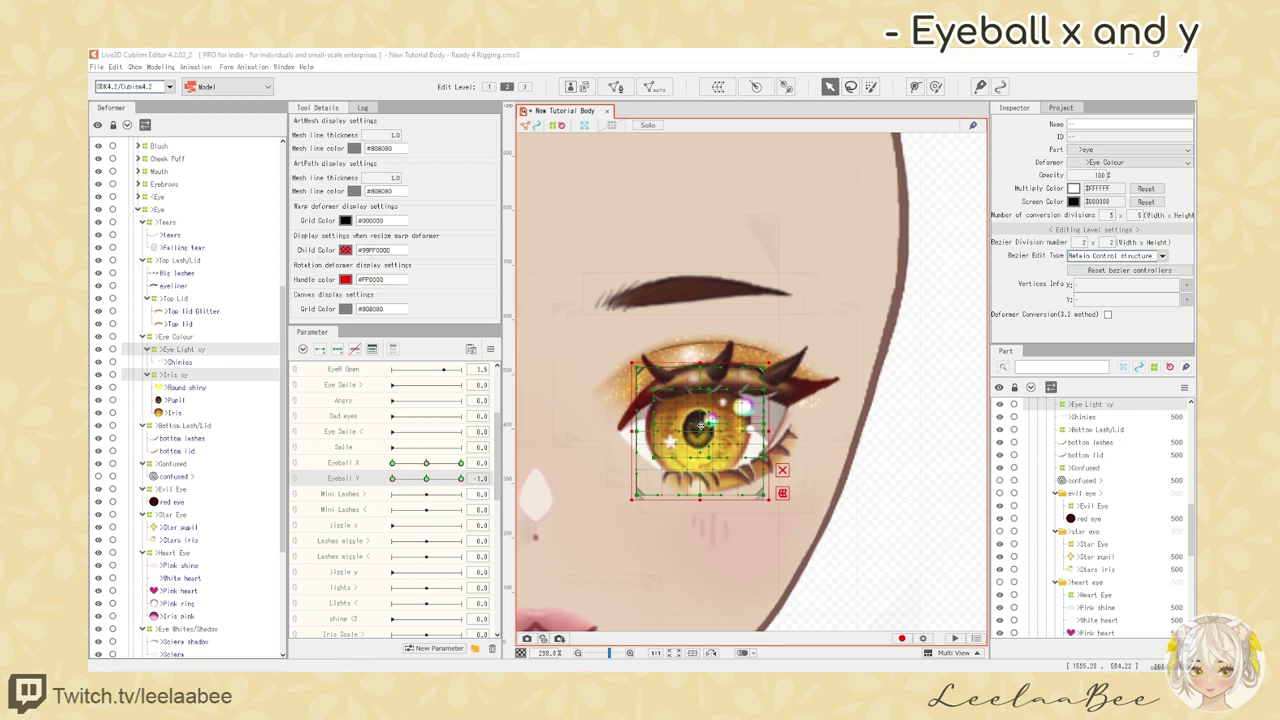
drag(701, 425, 706, 453)
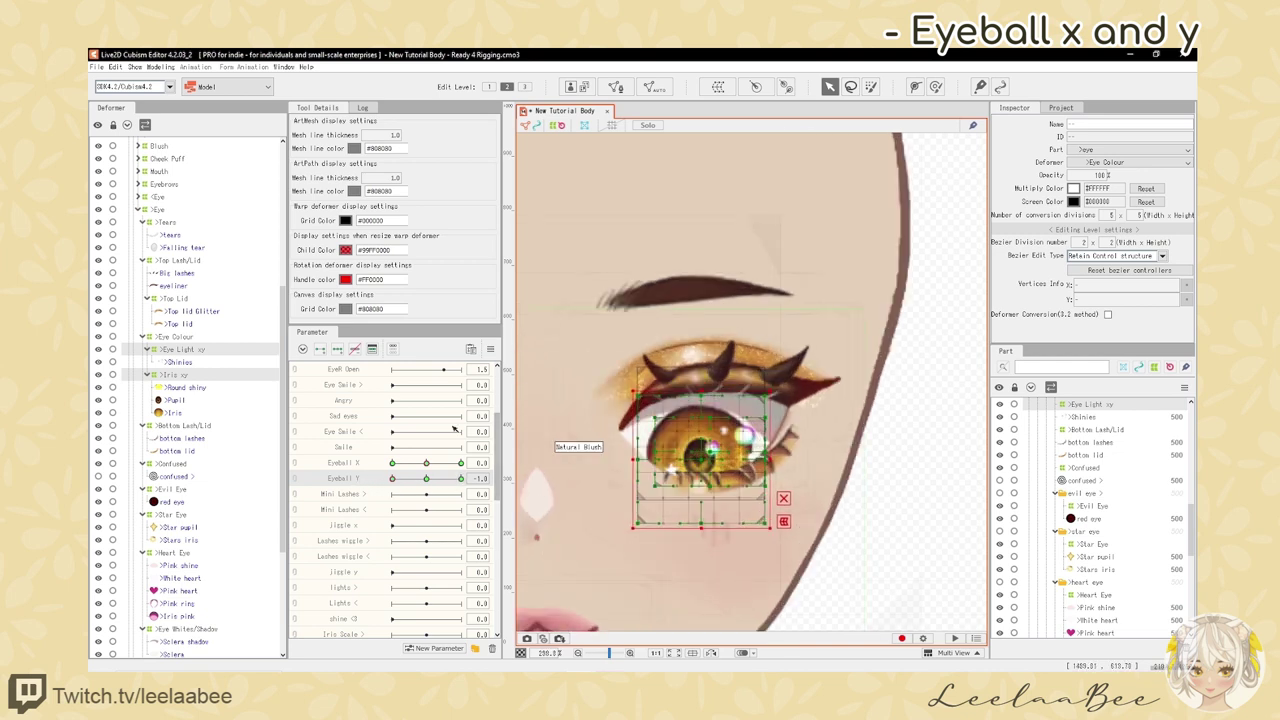
- Reflect the Iris xy and Eye Light xy motion vertically onto the opposite Eyeball Y key and preview back to 0.0
click(491, 350)
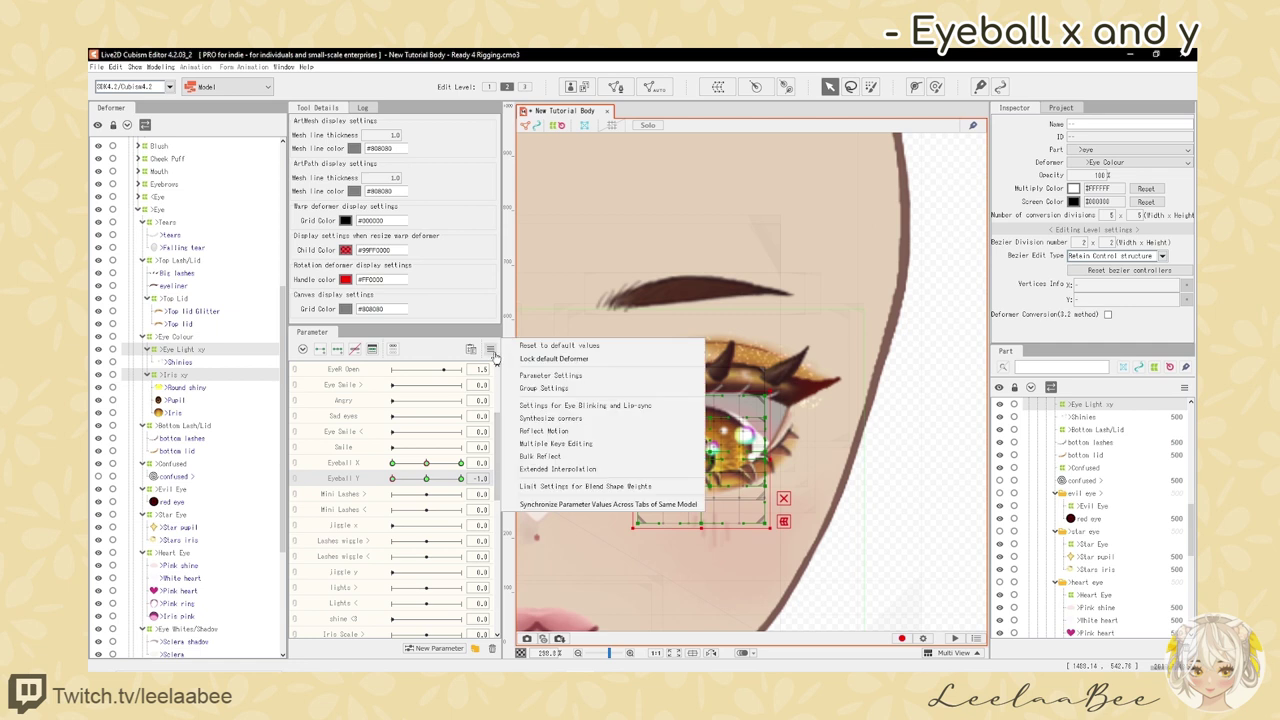
click(542, 431)
click(578, 377)
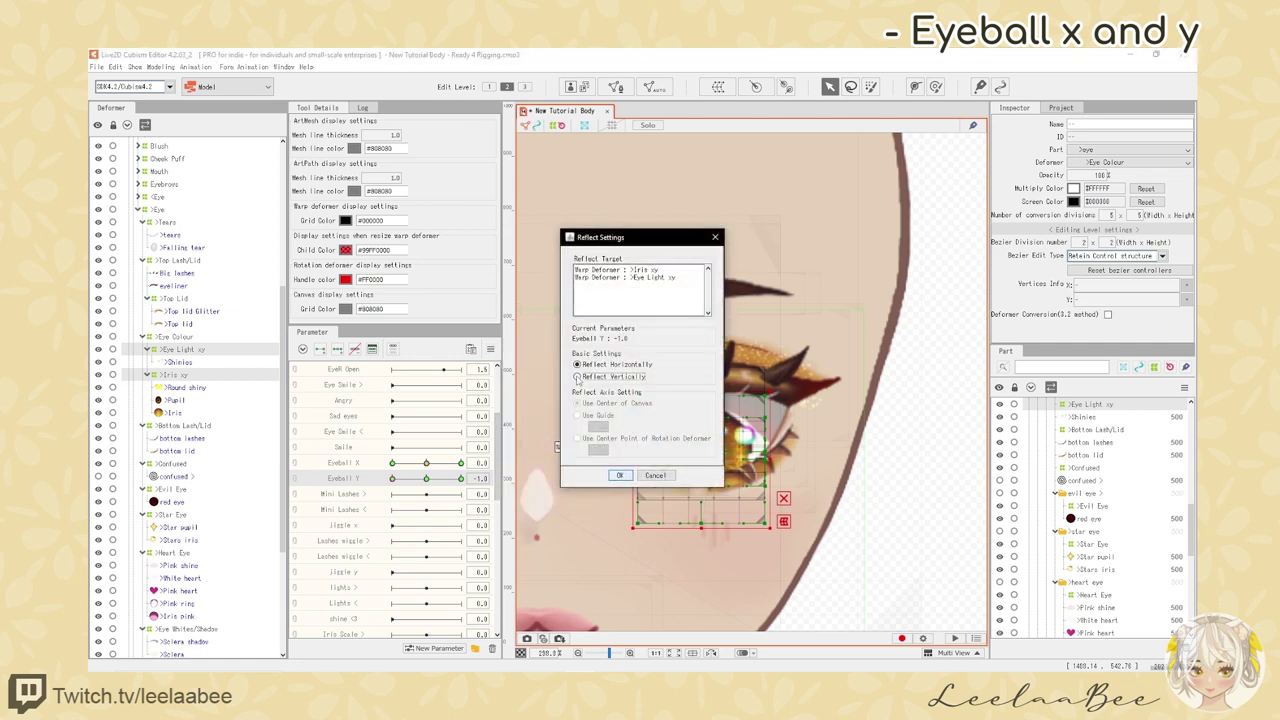
click(620, 475)
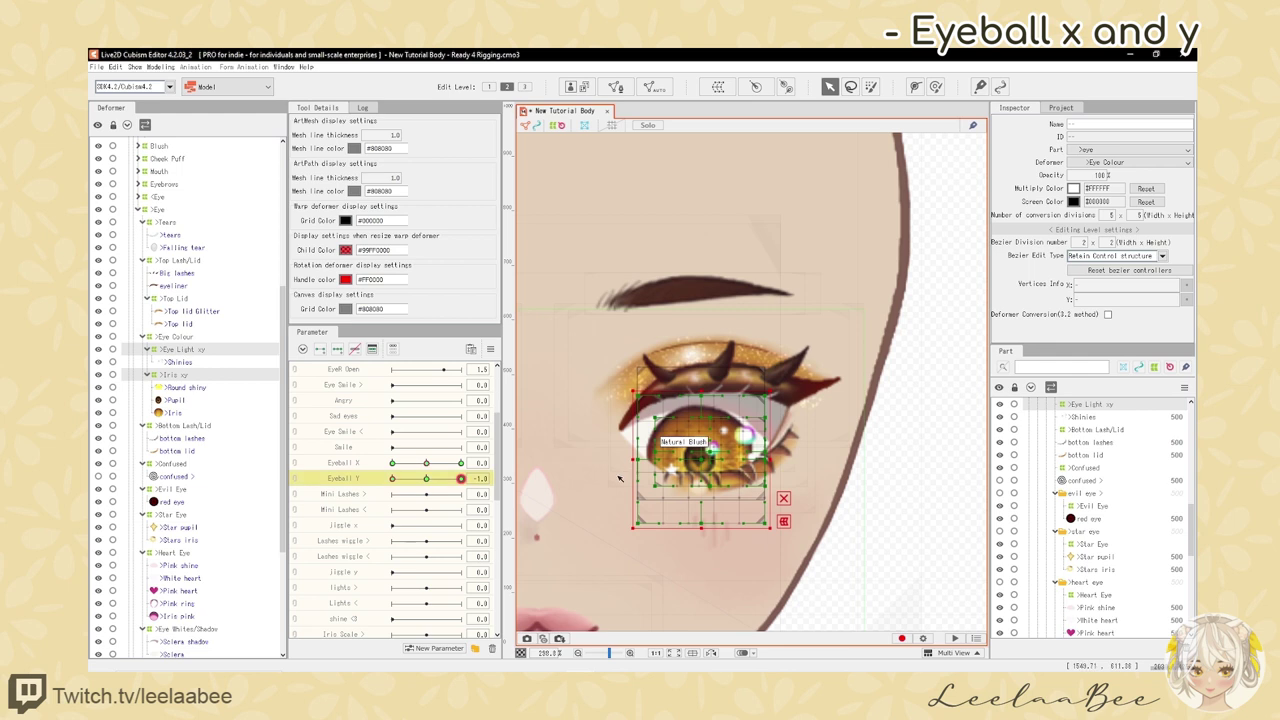
drag(399, 481, 426, 481)
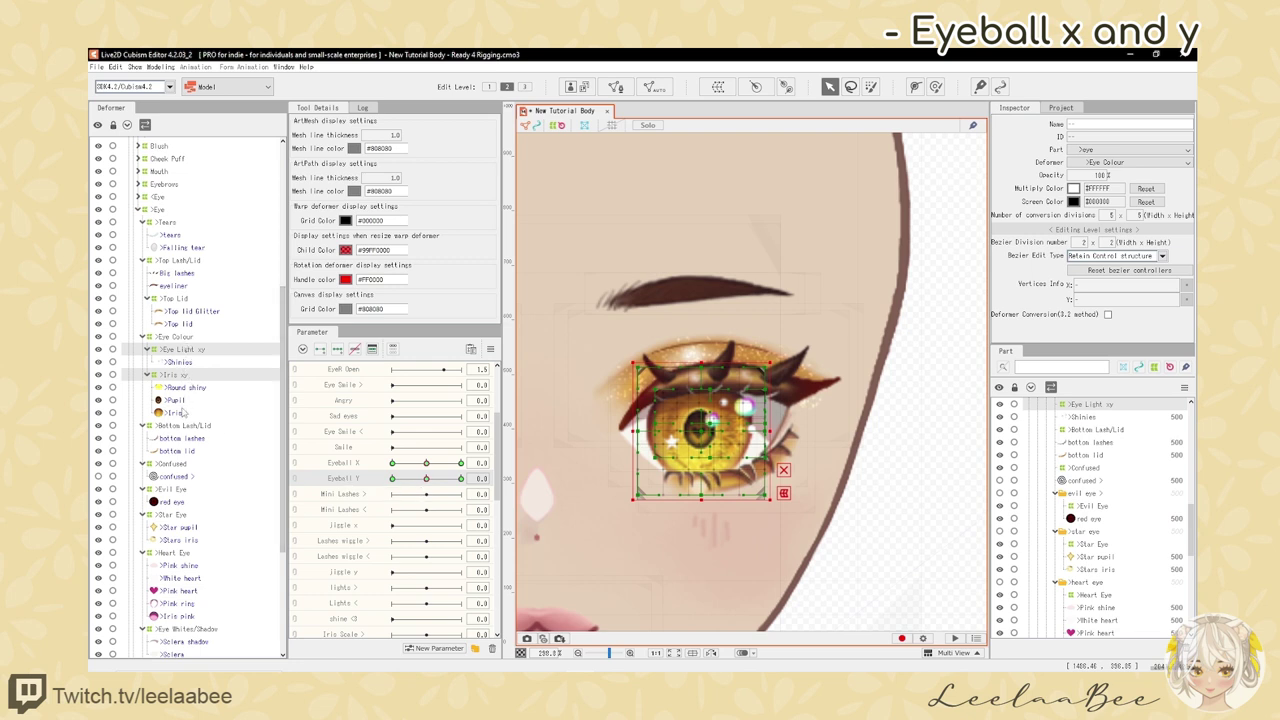
- Lasso the Pupil and central Iris mesh vertices, shift them slightly upward at Eyeball Y -1.0, and preview the movement
click(180, 412)
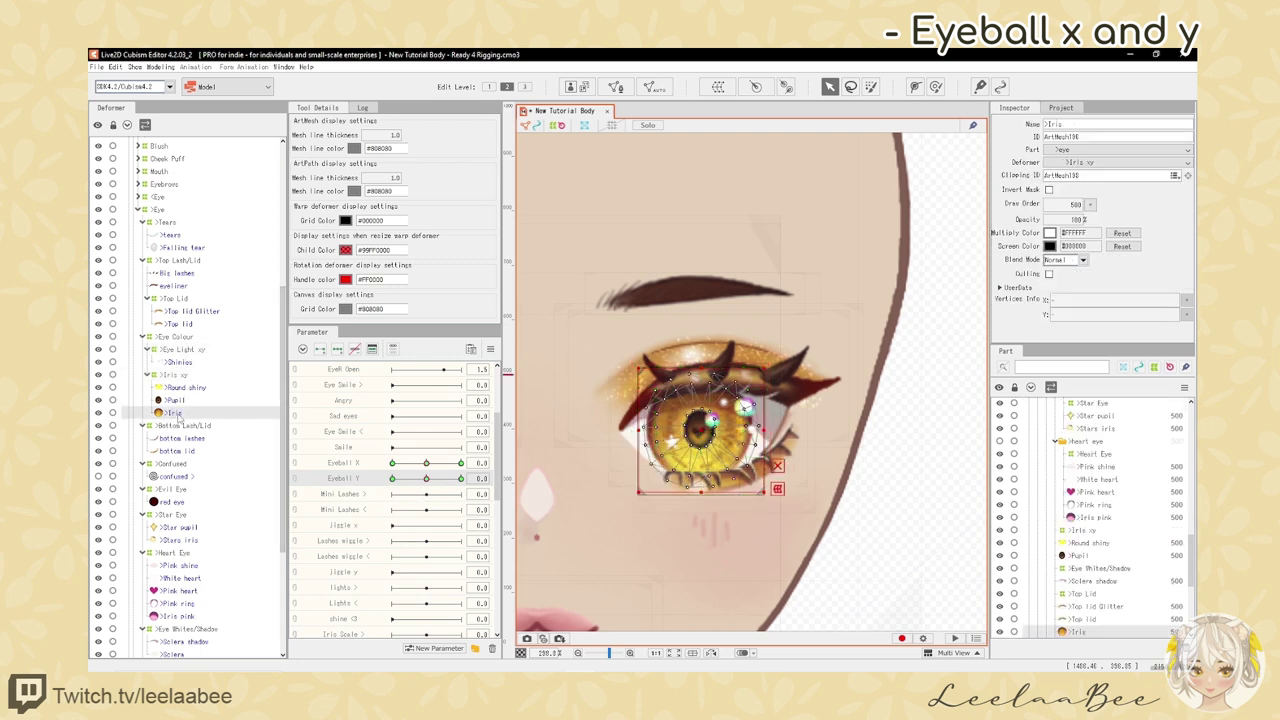
ctrl+click(180, 400)
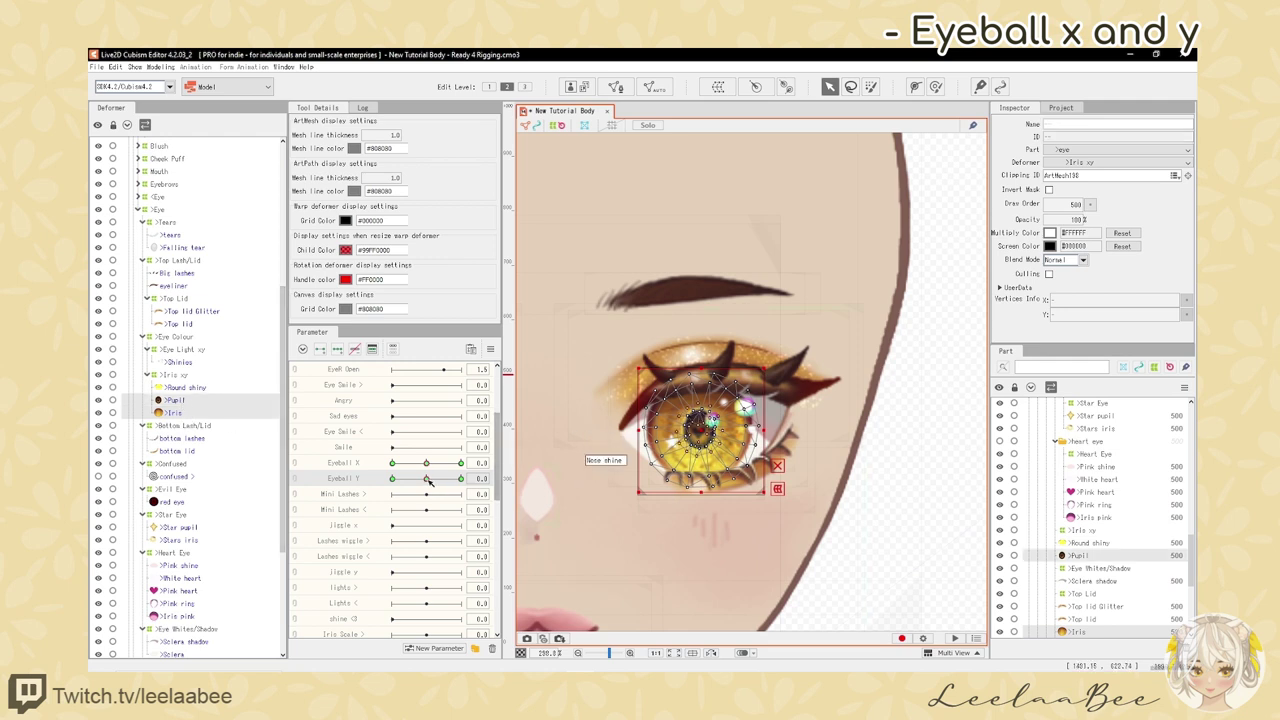
drag(428, 481, 383, 483)
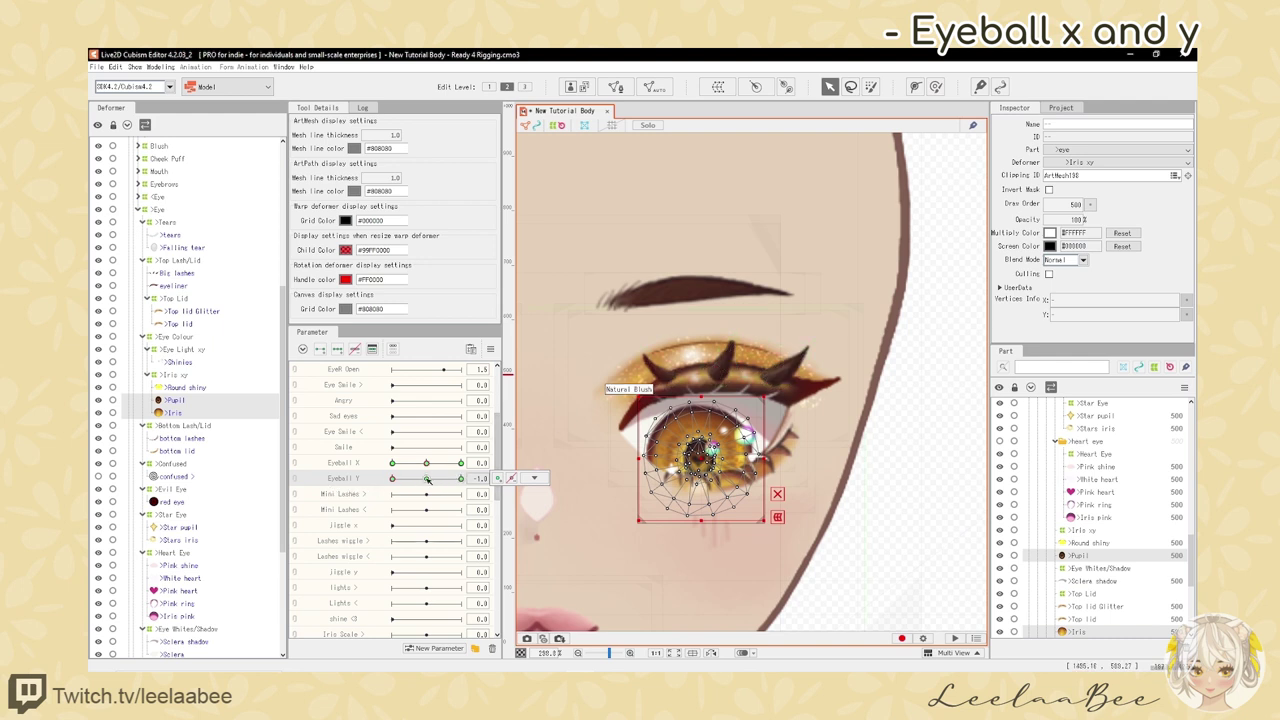
click(850, 86)
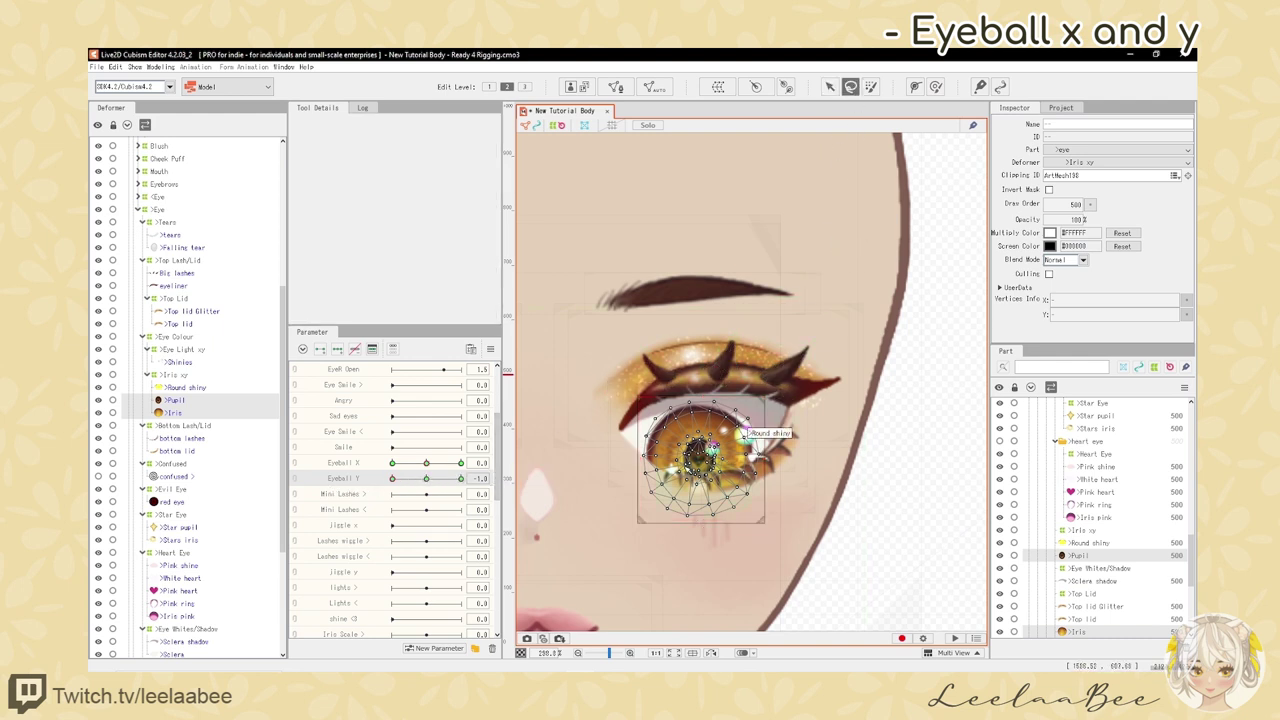
scroll(748, 430, up, 3)
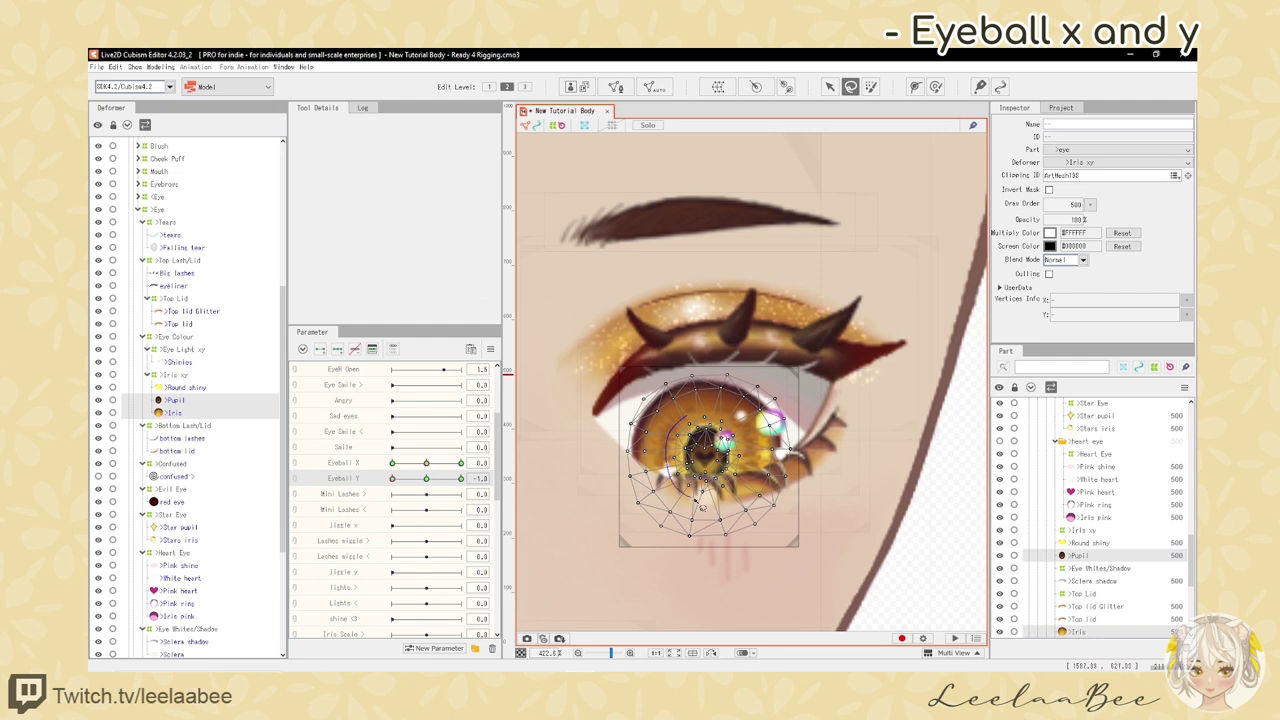
mouse_move(702, 508)
mouse_down()
mouse_move(735, 497)
mouse_move(749, 470)
mouse_move(752, 443)
mouse_move(730, 413)
mouse_move(692, 428)
mouse_up()
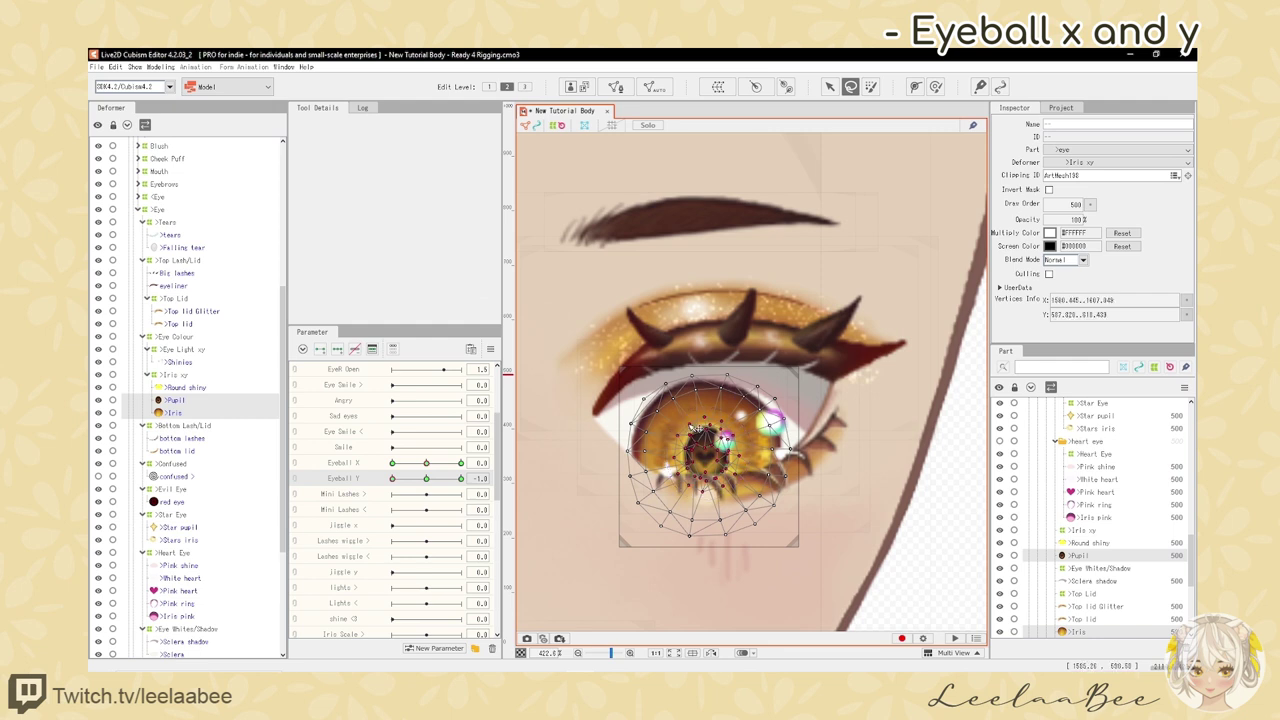
click(832, 87)
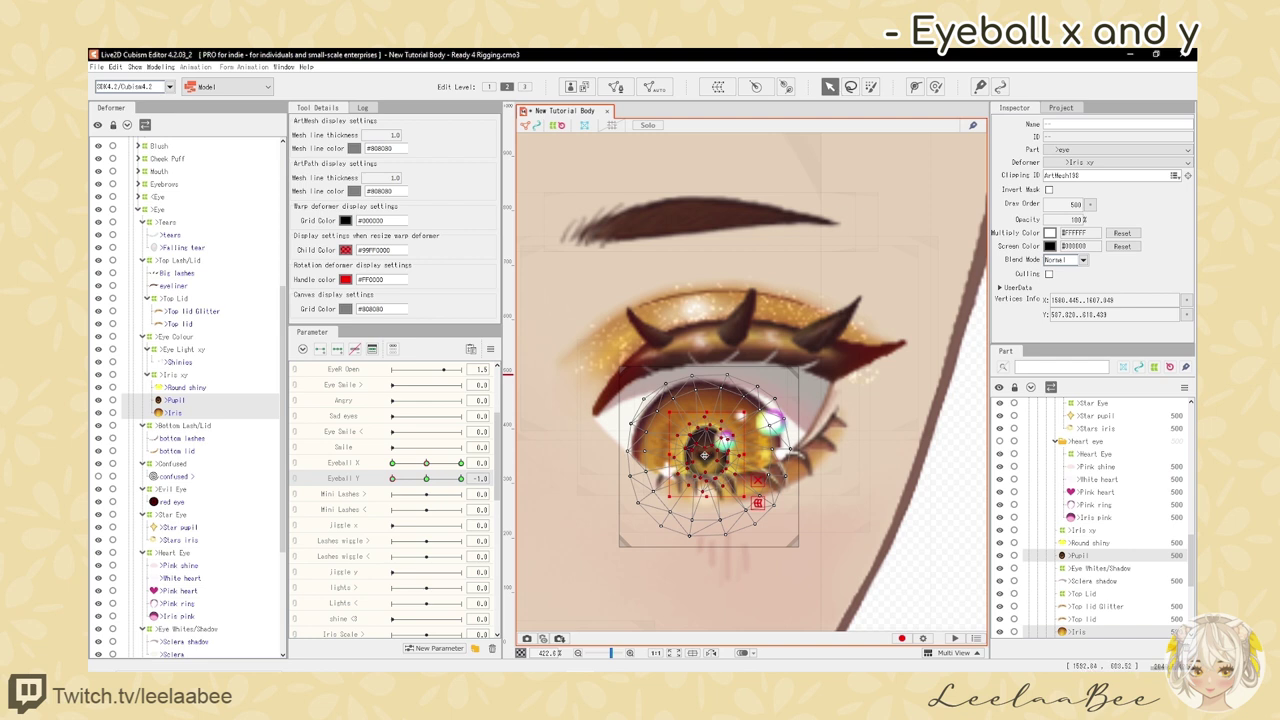
drag(707, 456, 707, 440)
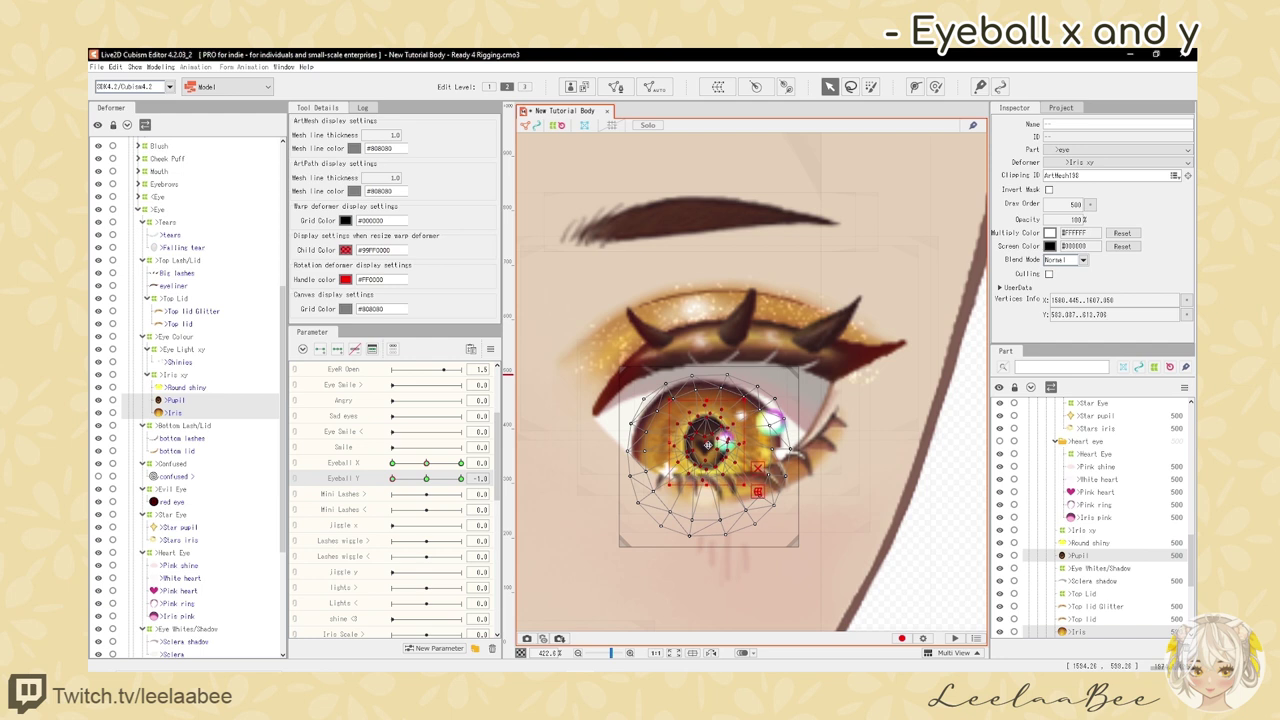
drag(428, 480, 388, 481)
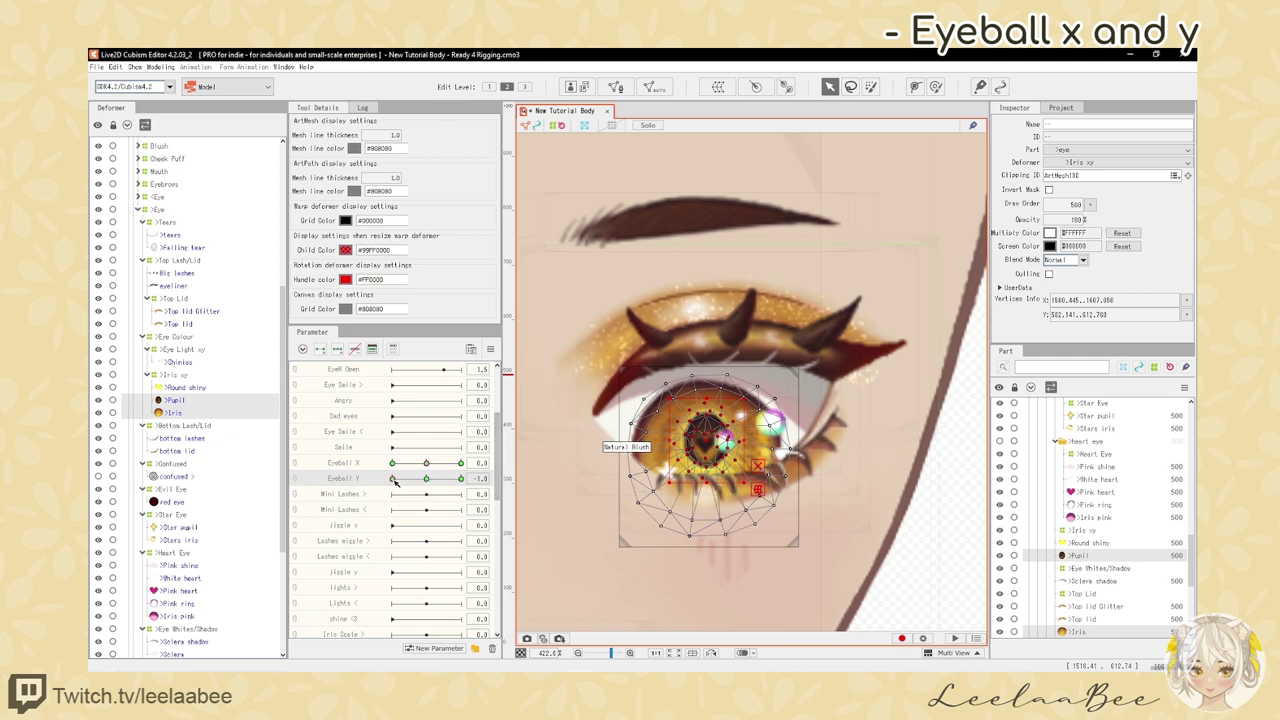
- Shift the Pupil and central Iris vertices slightly downward at Eyeball Y 1.0 and preview the movement back to 0.0
drag(394, 481, 460, 479)
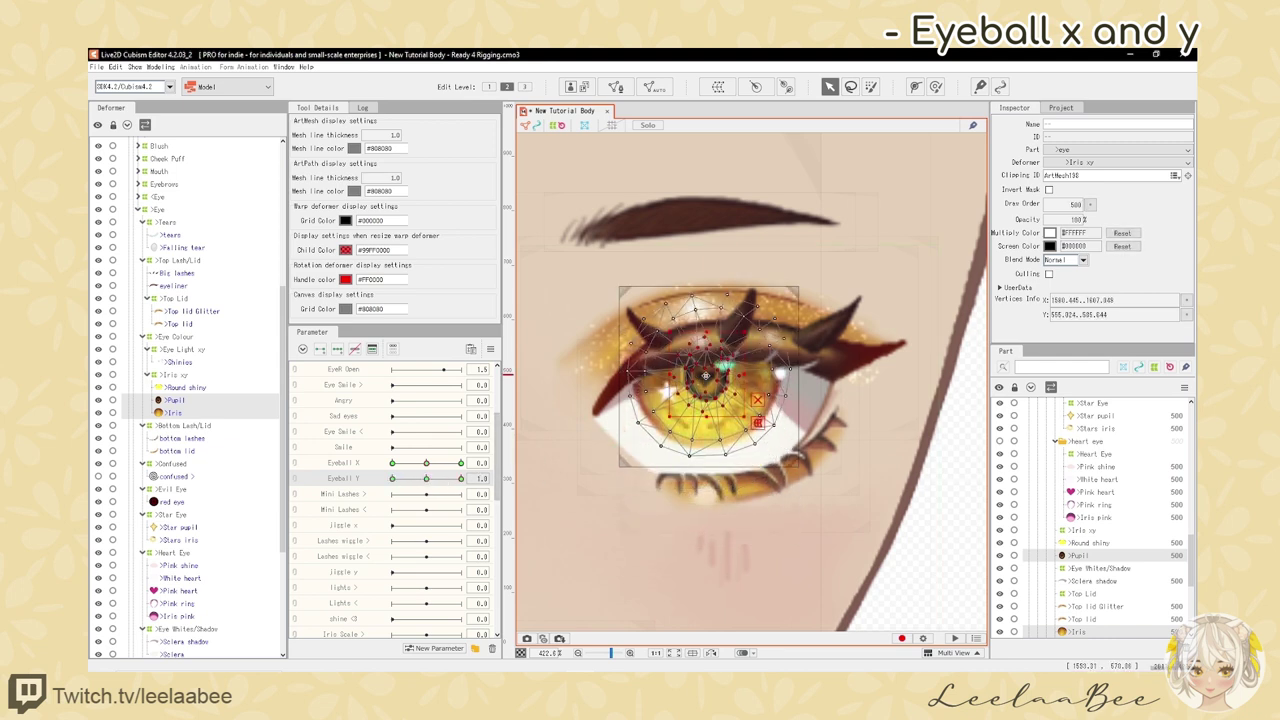
drag(706, 375, 707, 390)
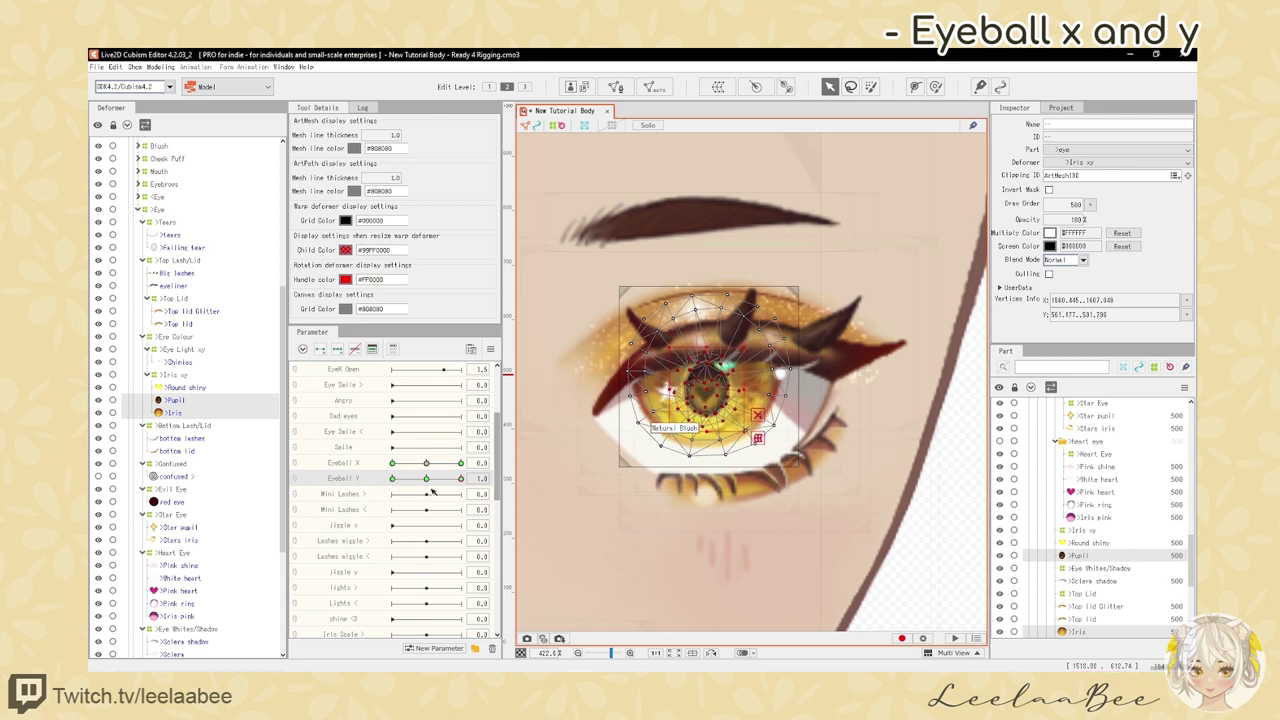
drag(428, 481, 473, 492)
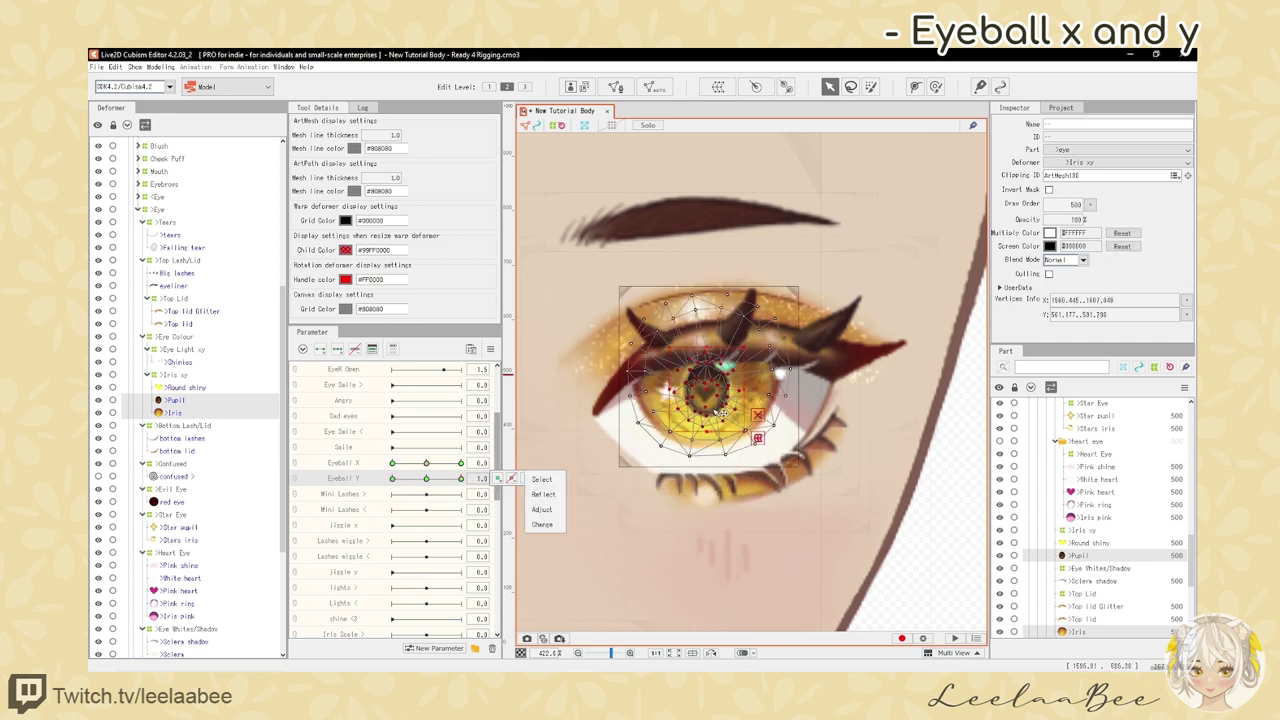
drag(707, 390, 707, 388)
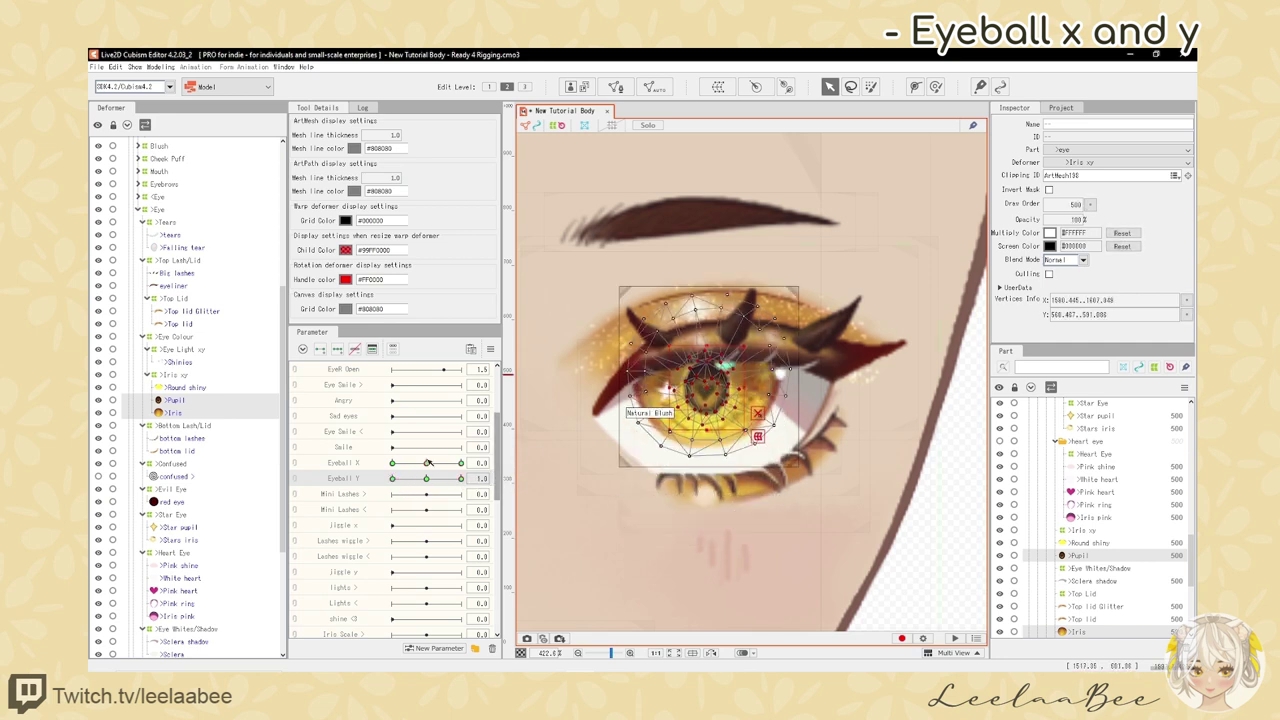
mouse_move(427, 480)
mouse_down()
mouse_move(384, 486)
mouse_move(451, 495)
mouse_move(396, 504)
mouse_move(455, 479)
mouse_move(426, 479)
mouse_up()
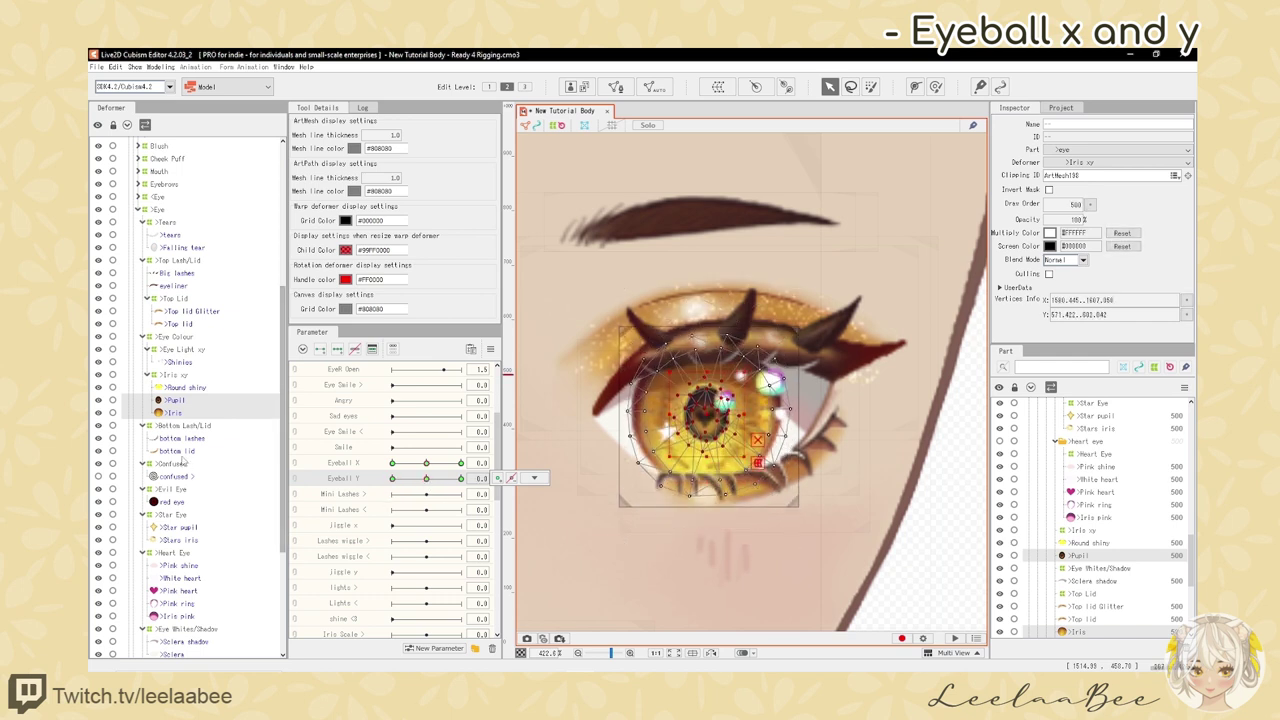
- Shift the Eye Light xy deformer further down towards the lower lid at Eyeball Y -1.0
click(192, 364)
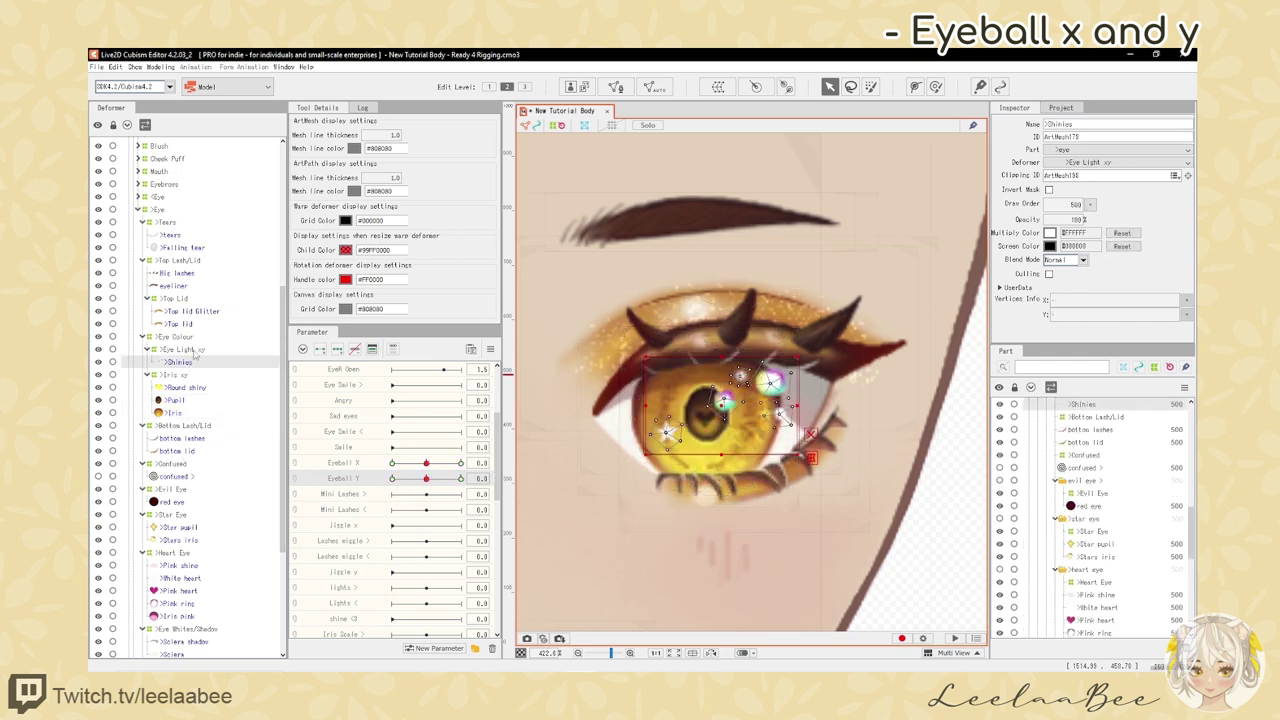
click(190, 350)
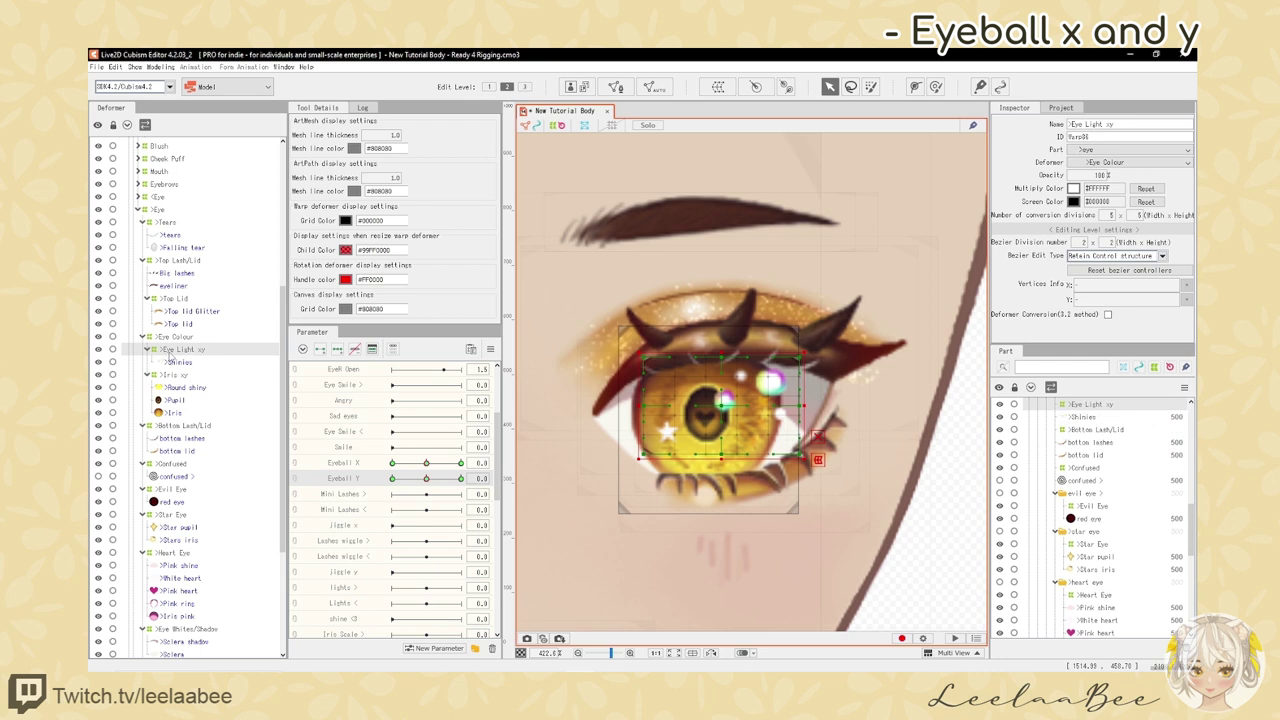
click(427, 479)
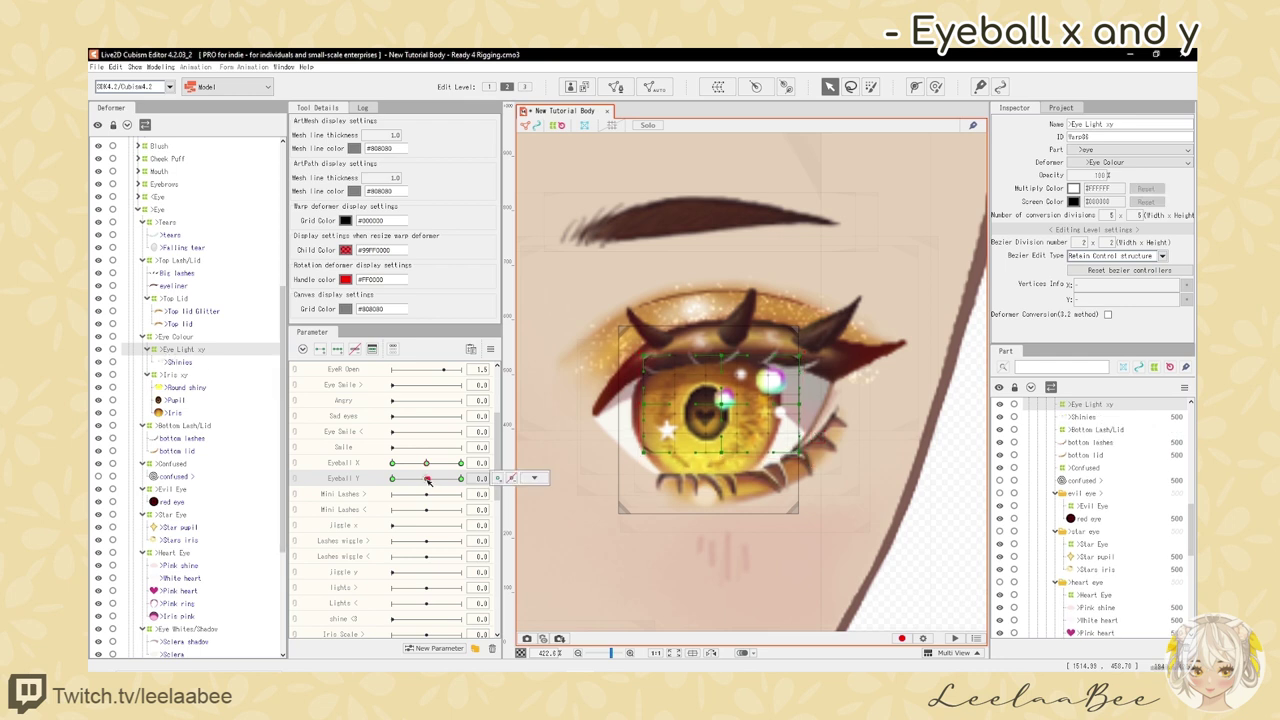
drag(427, 479, 362, 487)
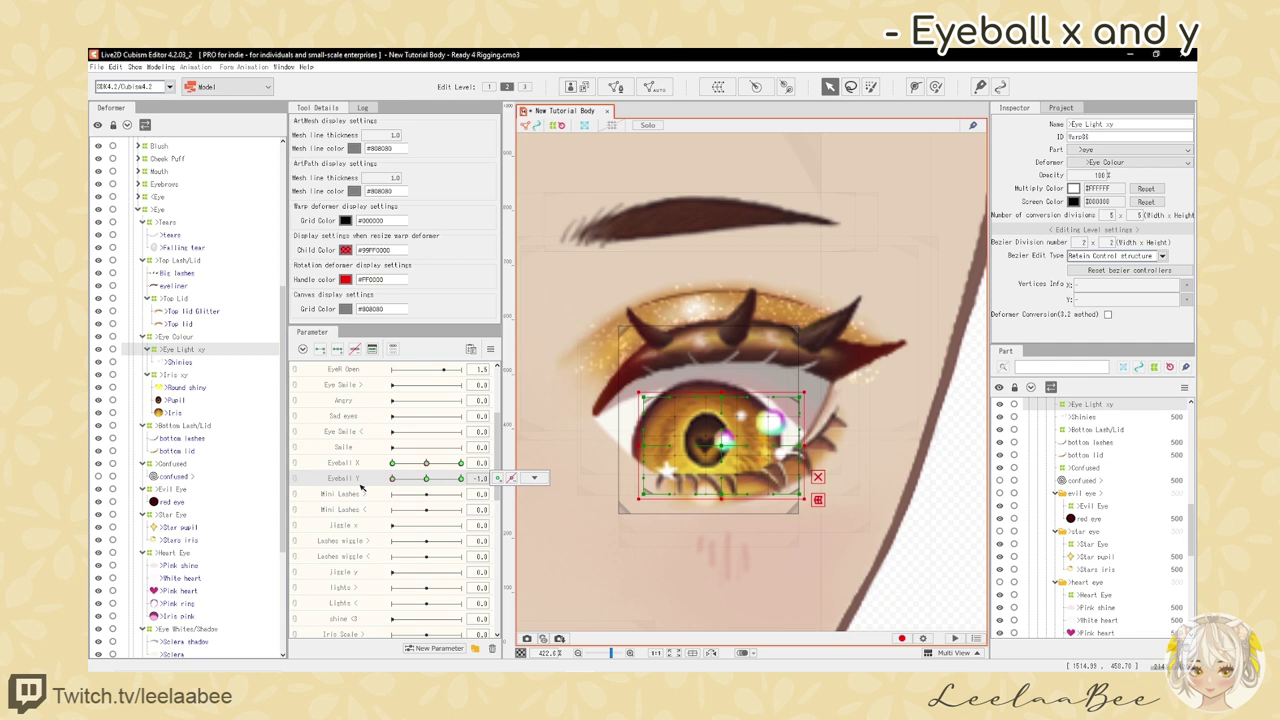
drag(720, 445, 720, 465)
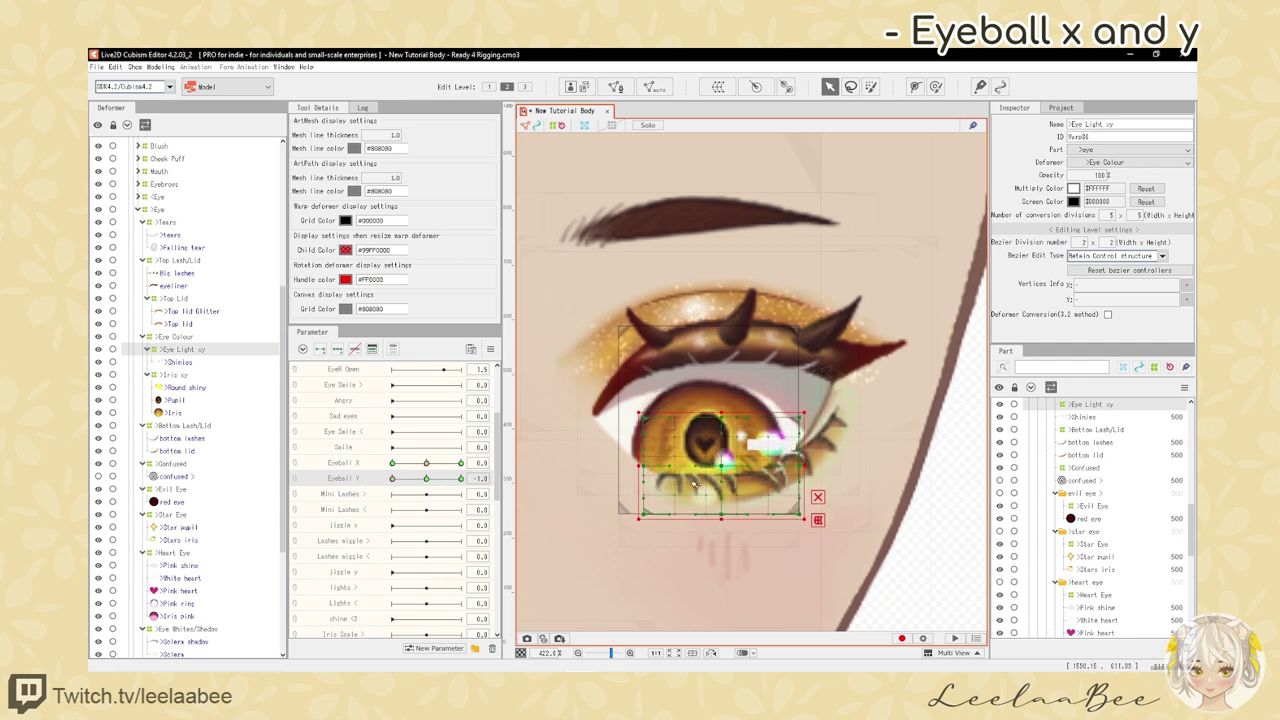
- Reflect the Eye Light xy motion vertically onto the opposite Eyeball Y key and preview the vertical movement
click(490, 348)
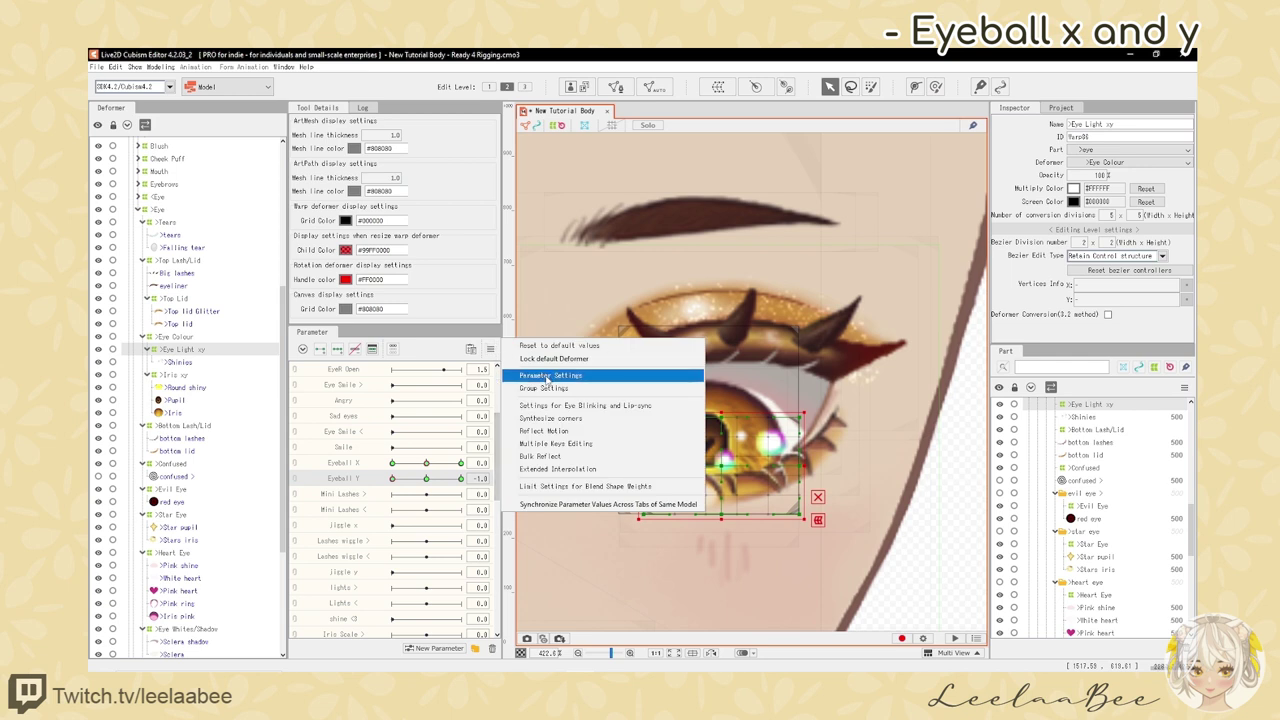
click(545, 430)
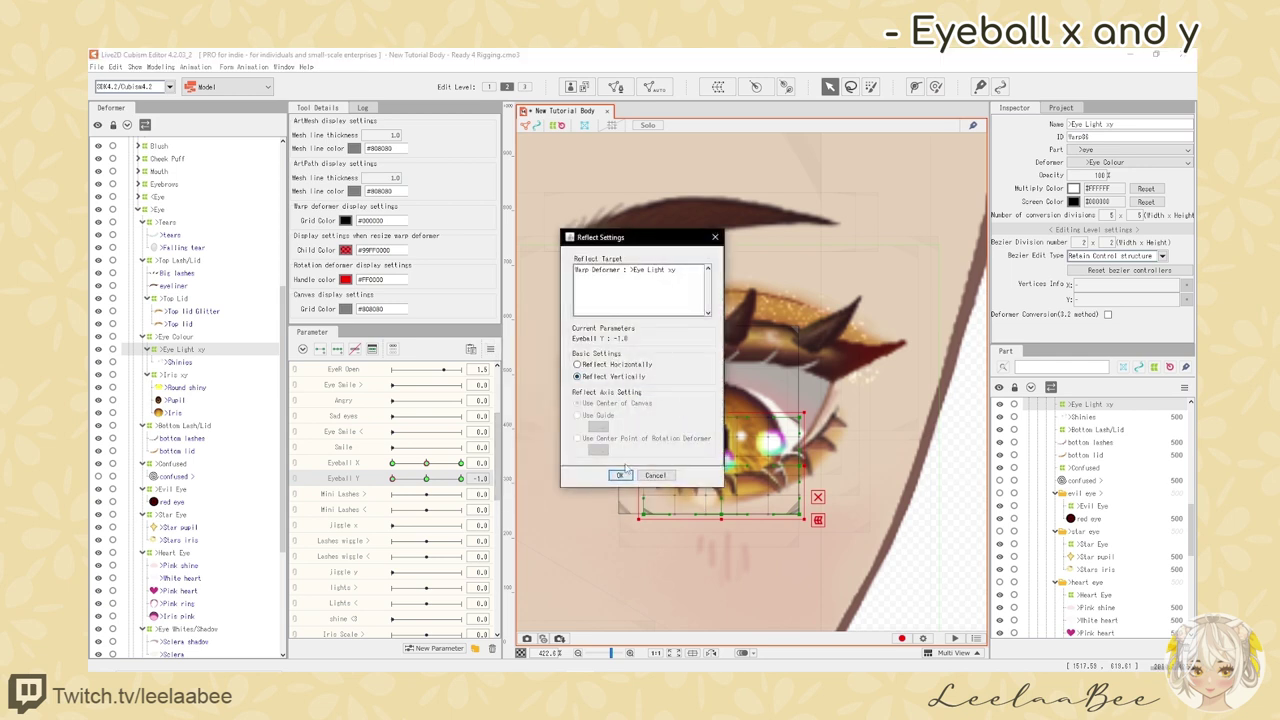
click(621, 474)
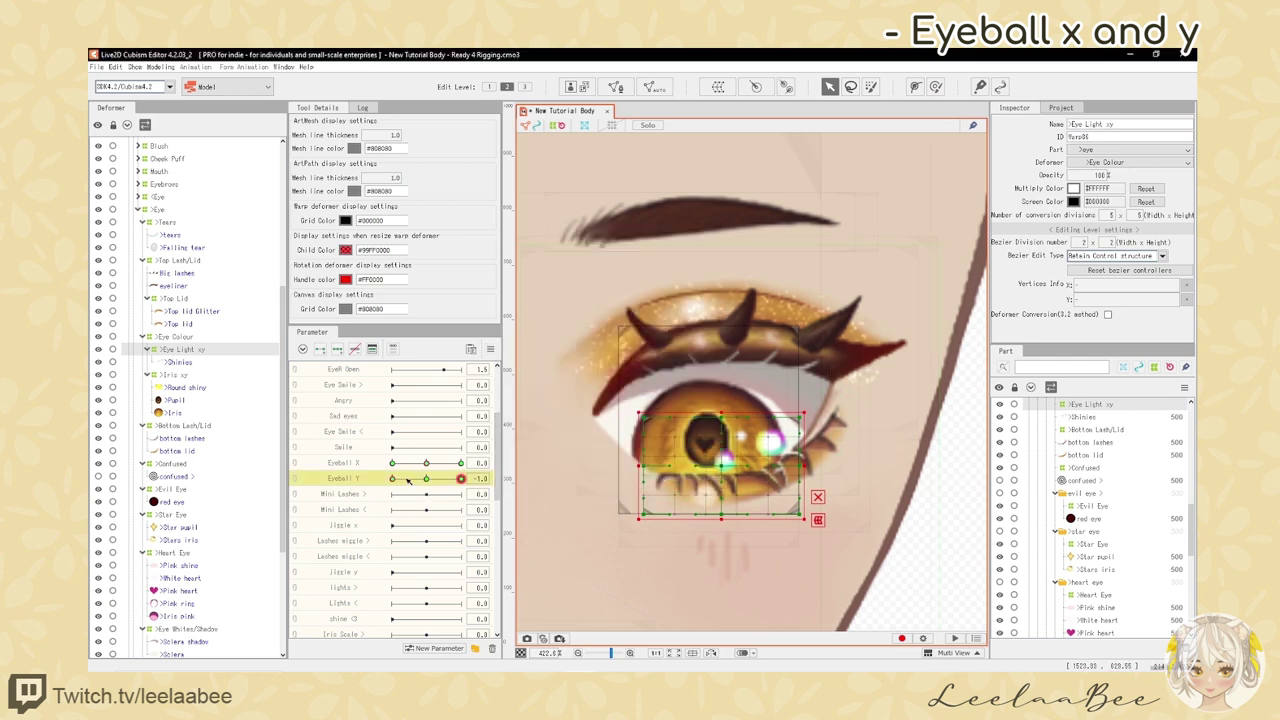
drag(394, 479, 465, 479)
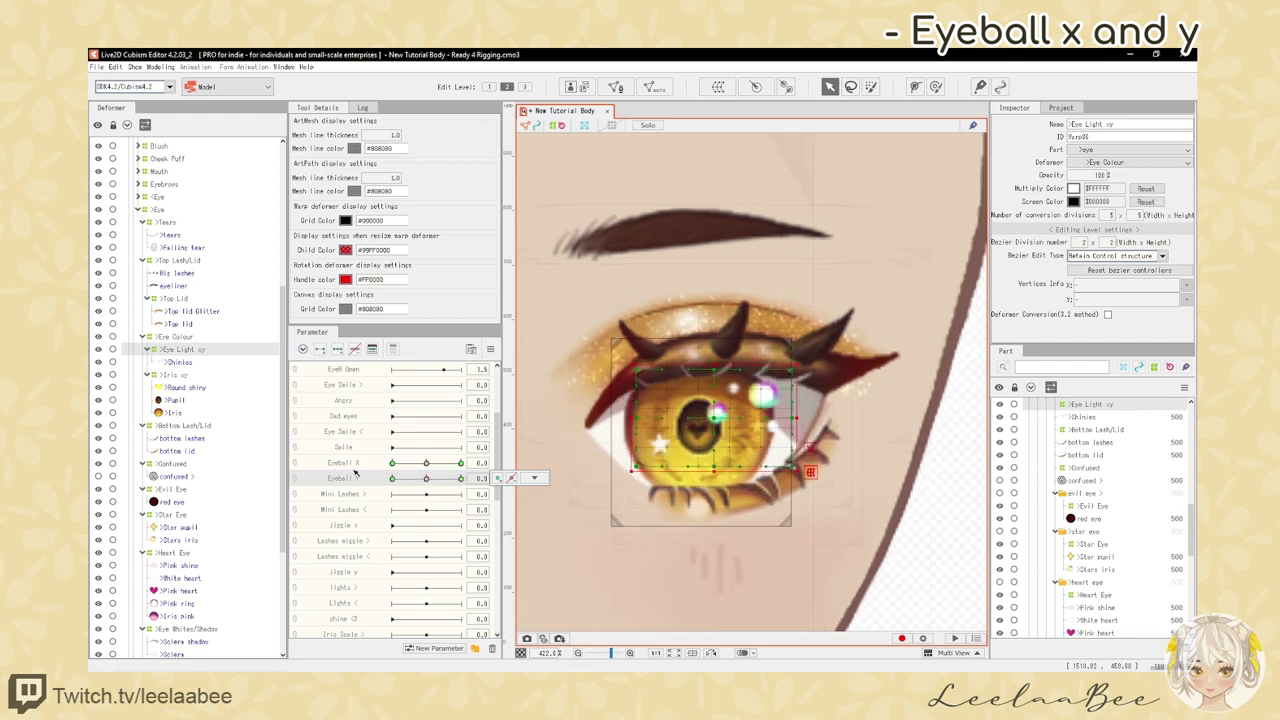
- Select all objects keyed to Eyeball X and link Eyeball X with Eyeball Y into one combined parameter grid
click(355, 465)
right_click(360, 466)
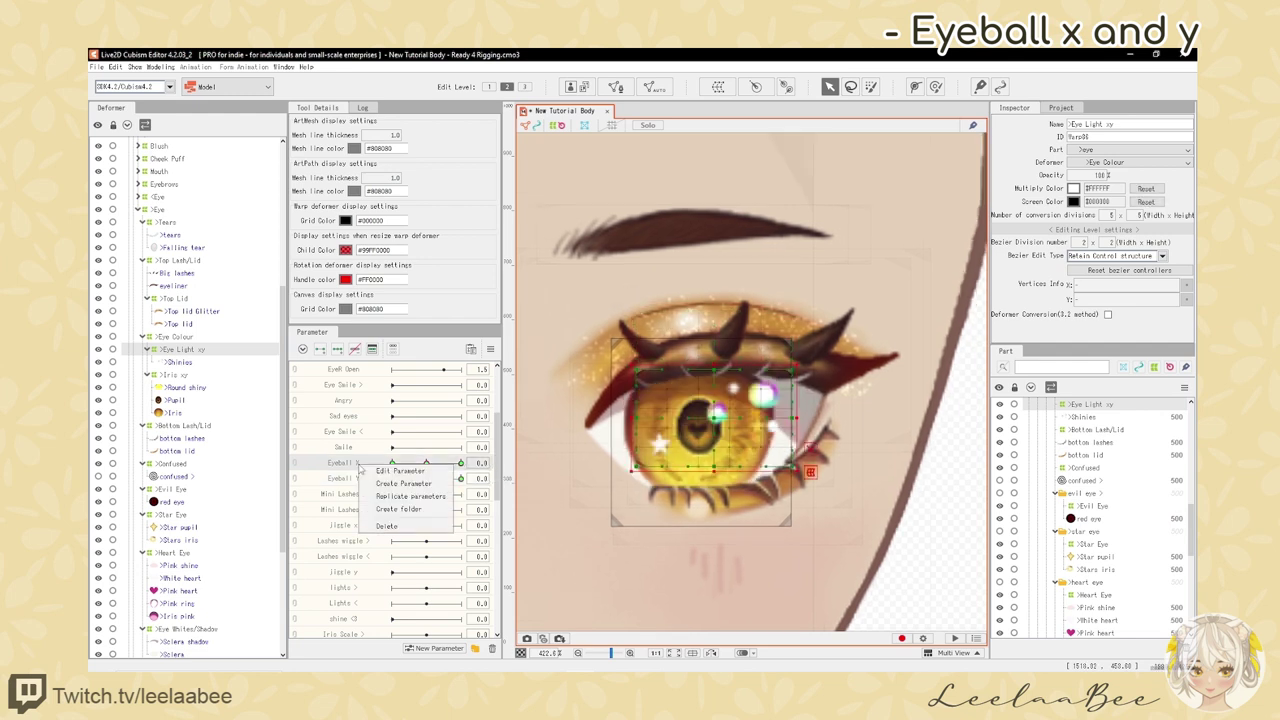
click(478, 464)
click(478, 464)
click(534, 463)
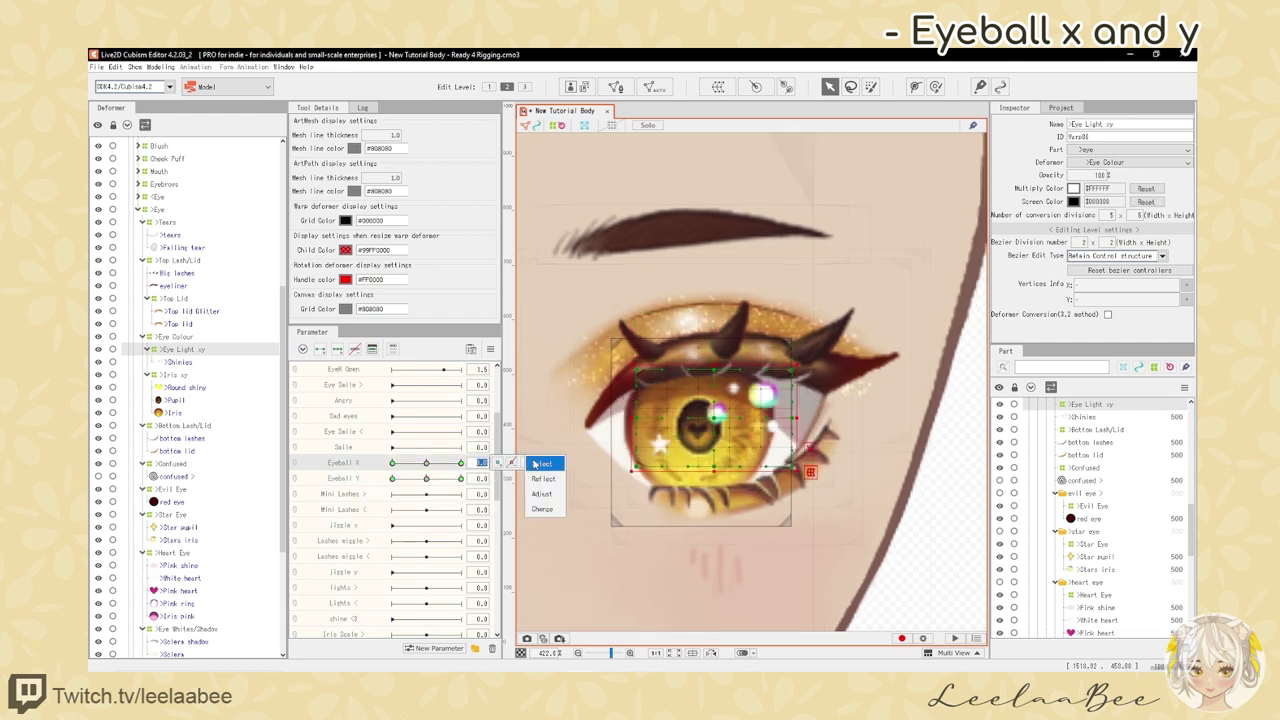
click(555, 466)
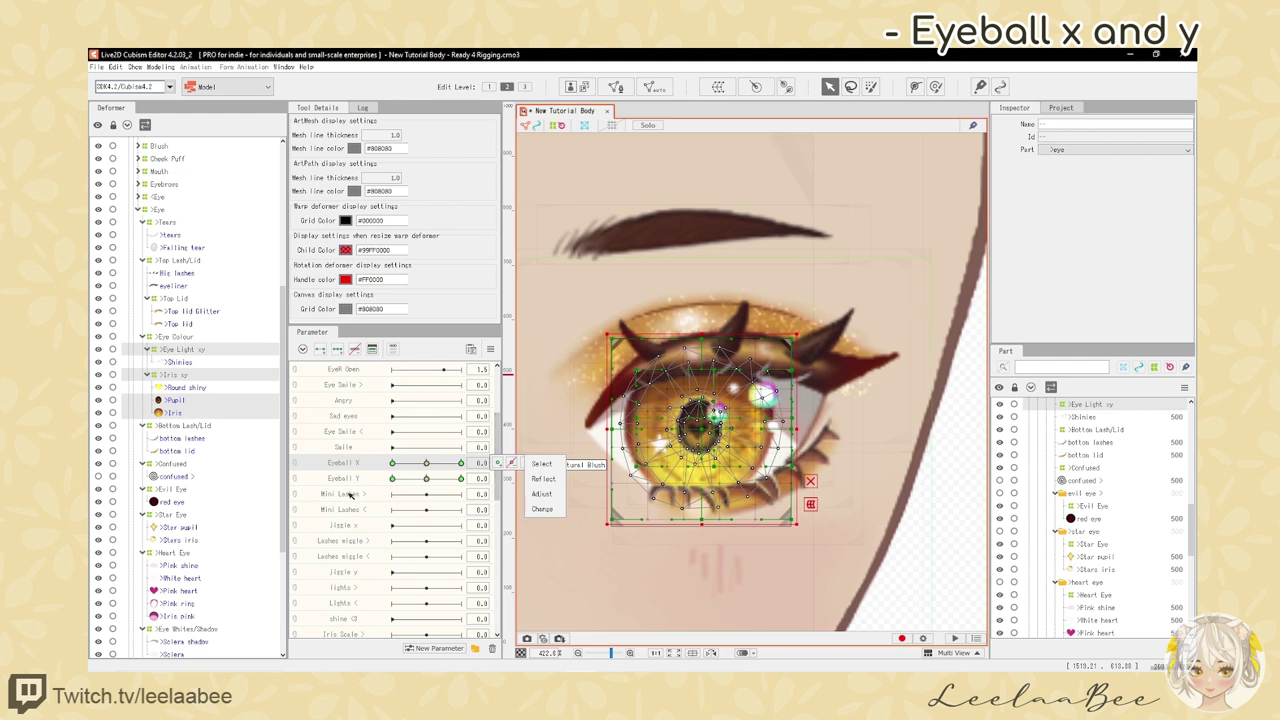
click(295, 470)
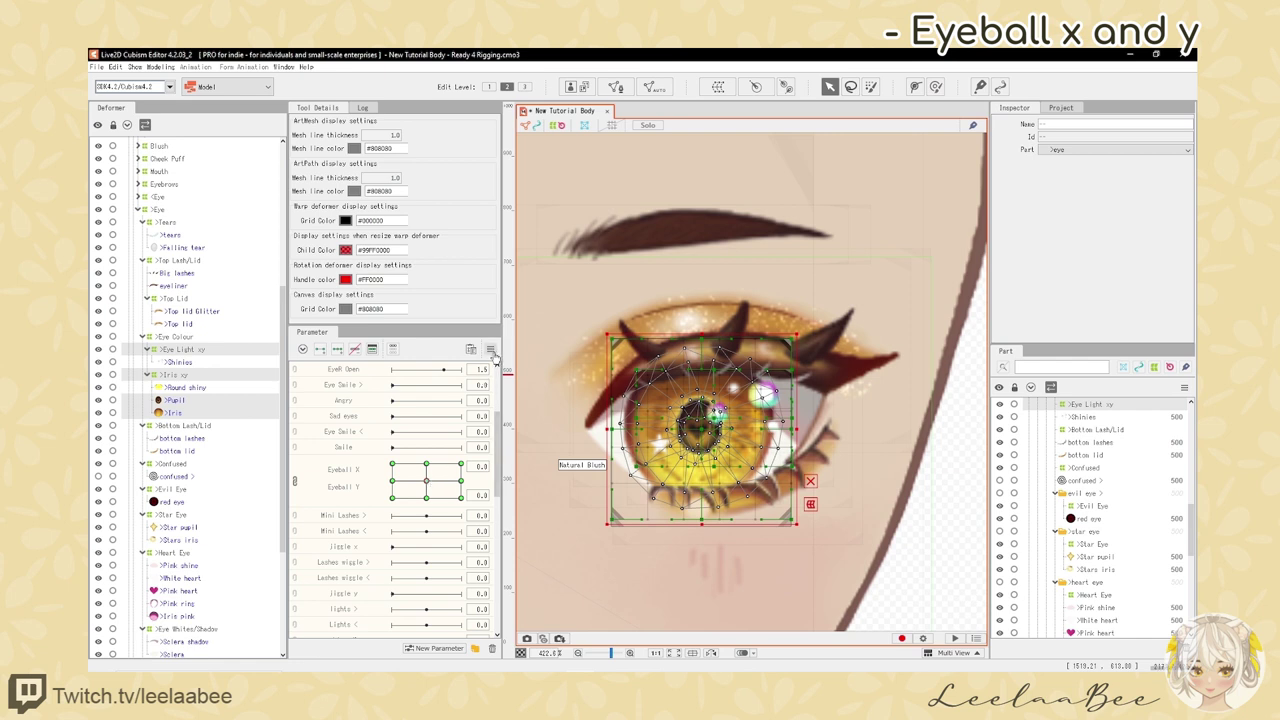
mouse_move(428, 484)
mouse_down()
mouse_move(400, 478)
mouse_move(456, 490)
mouse_move(400, 480)
mouse_move(454, 474)
mouse_move(391, 466)
mouse_move(427, 482)
mouse_up()
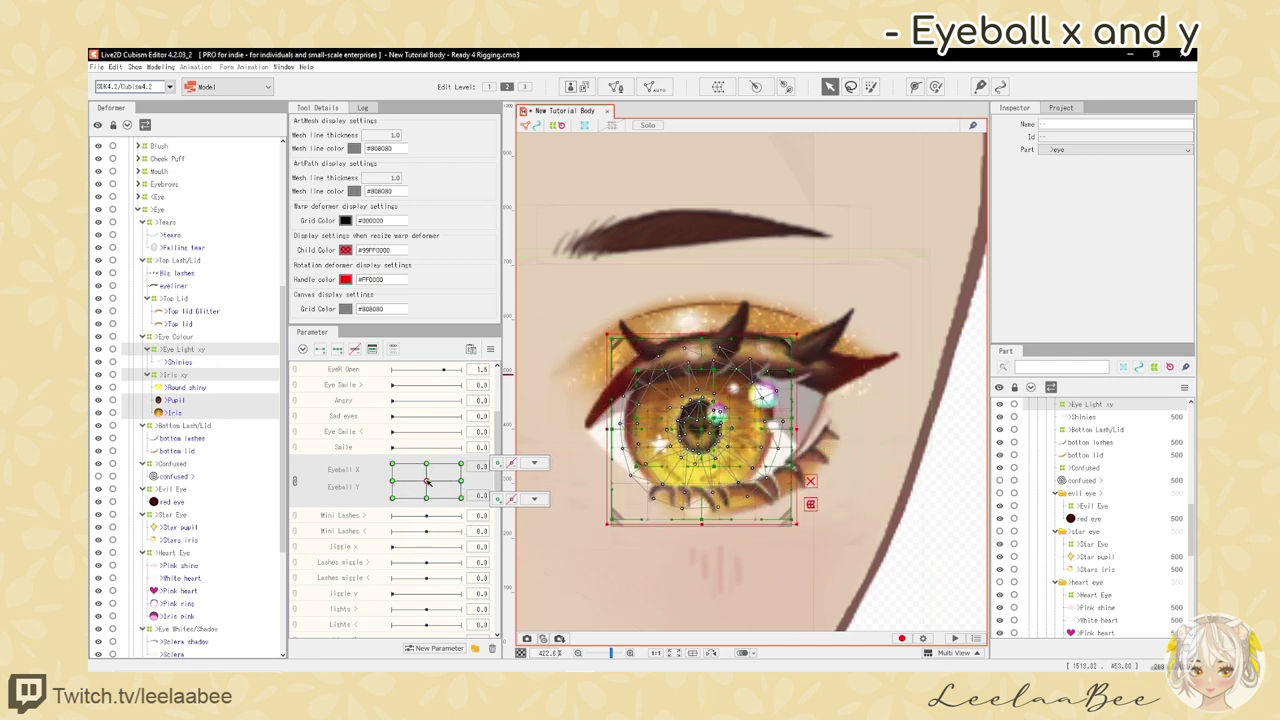
- Synthesize all four corners of Eyeball X and Eyeball Y for the selected objects and preview the gaze in every direction
click(490, 350)
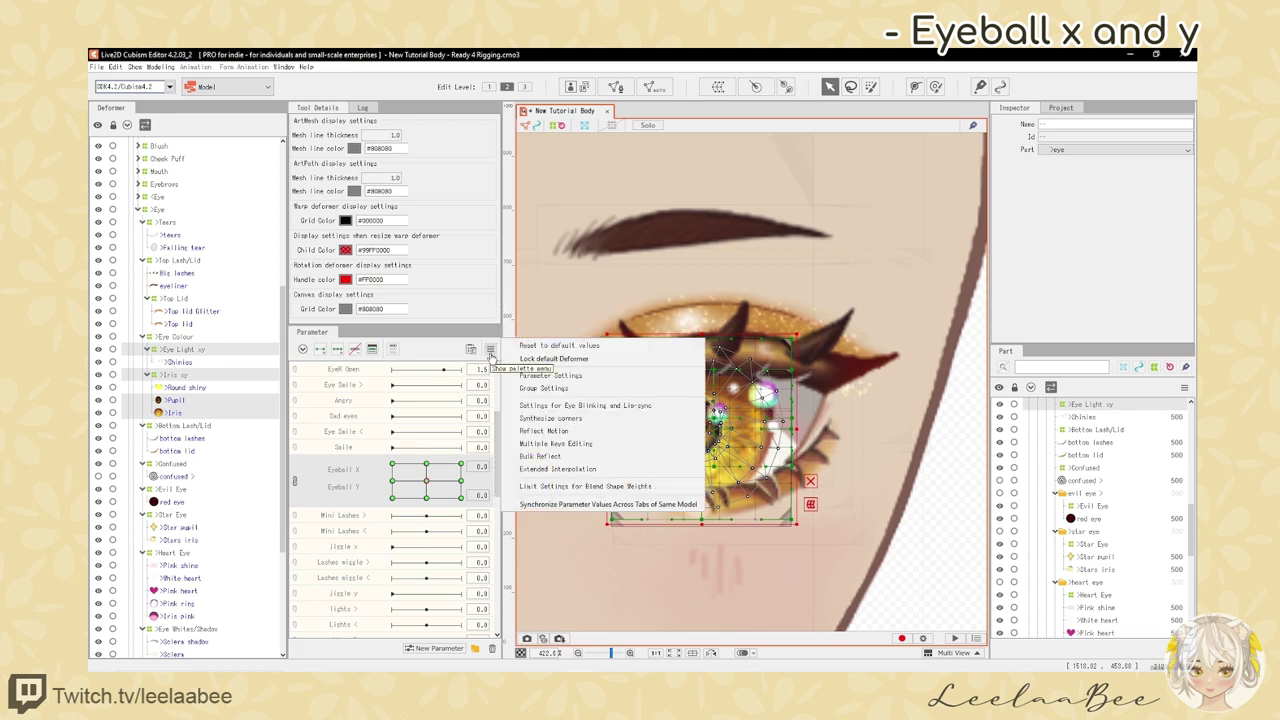
click(587, 421)
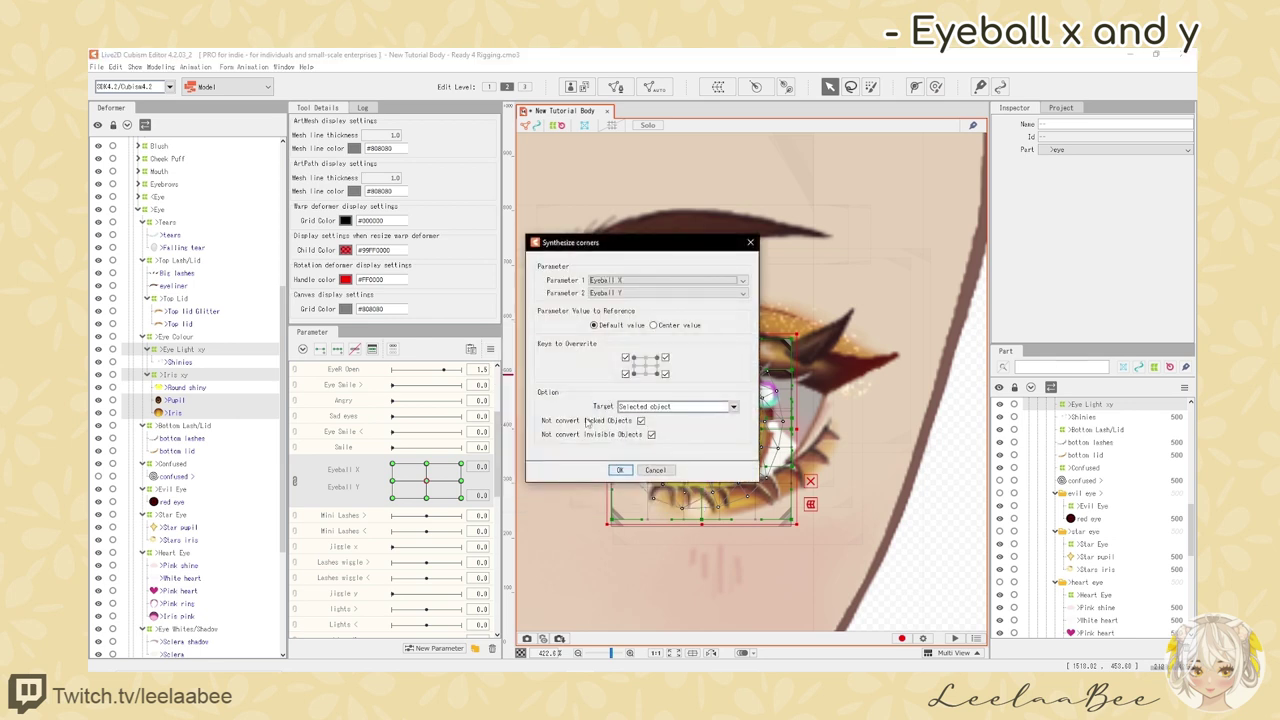
click(620, 470)
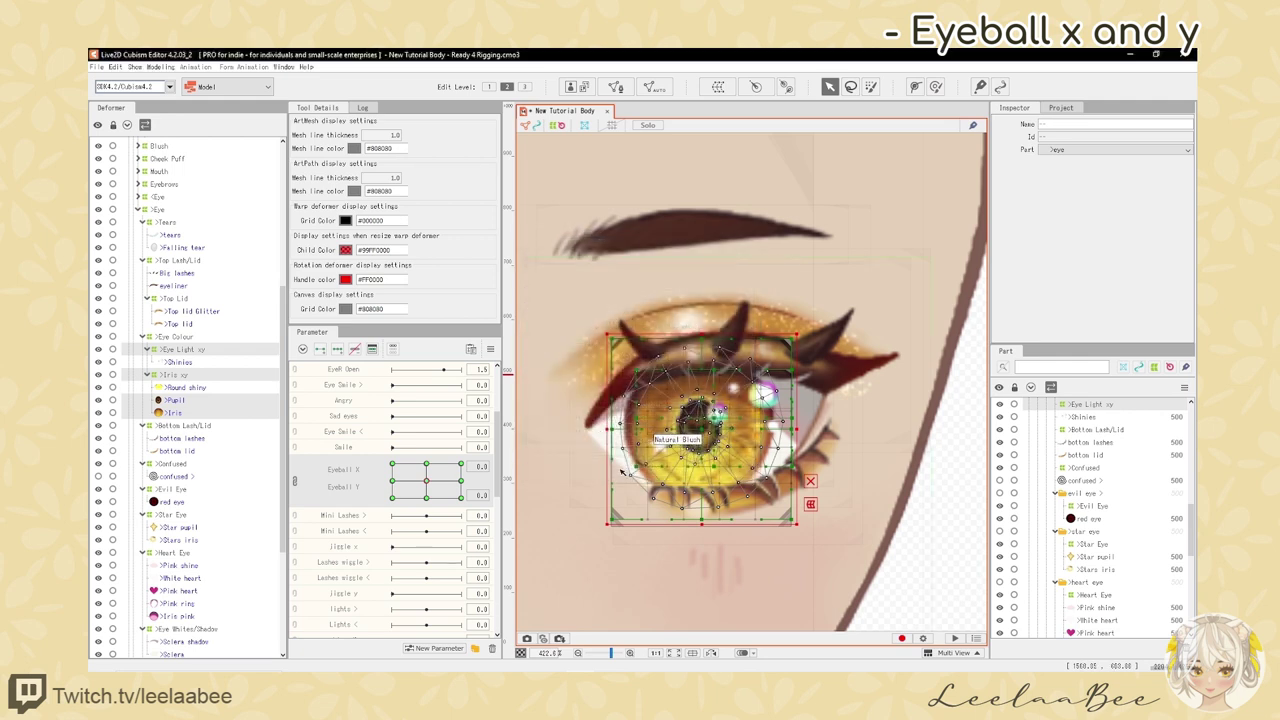
mouse_move(428, 484)
mouse_down()
mouse_move(375, 466)
mouse_move(382, 505)
mouse_move(470, 505)
mouse_move(492, 433)
mouse_move(386, 455)
mouse_move(464, 460)
mouse_move(425, 460)
mouse_move(427, 481)
mouse_up()
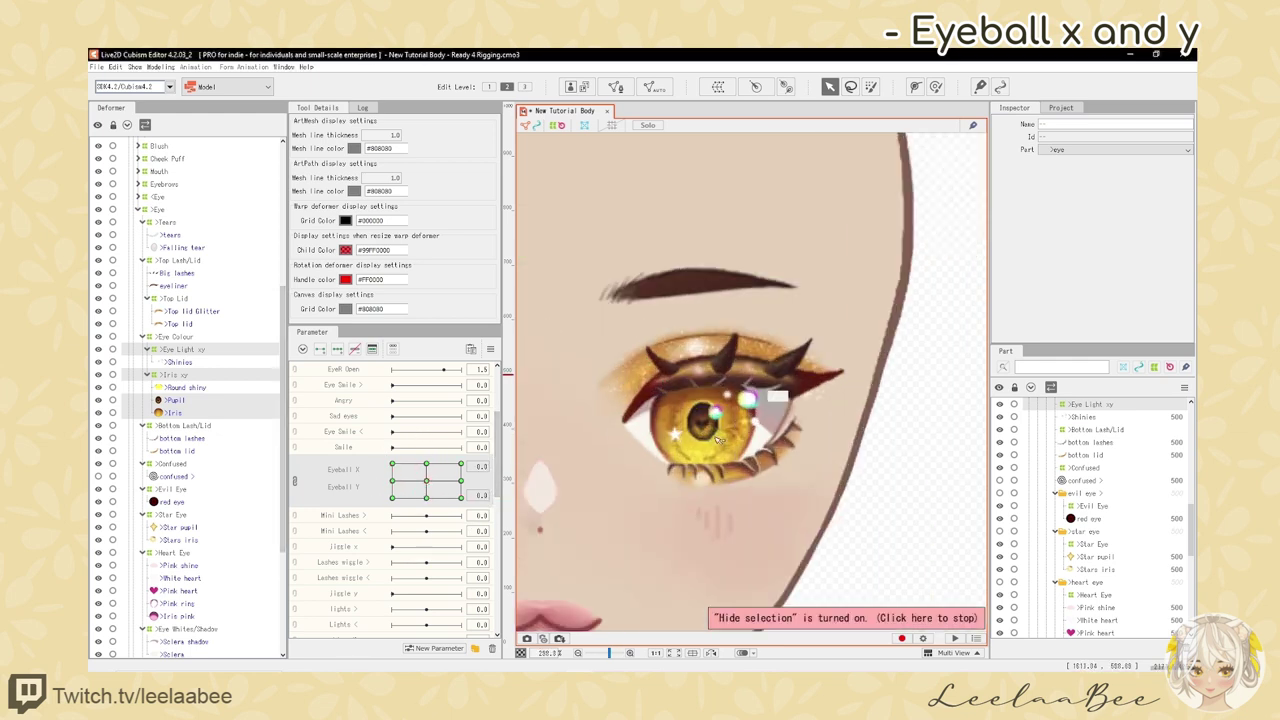
mouse_move(426, 482)
mouse_down()
mouse_move(392, 480)
mouse_move(461, 497)
mouse_move(368, 503)
mouse_move(466, 498)
mouse_move(426, 484)
mouse_up()
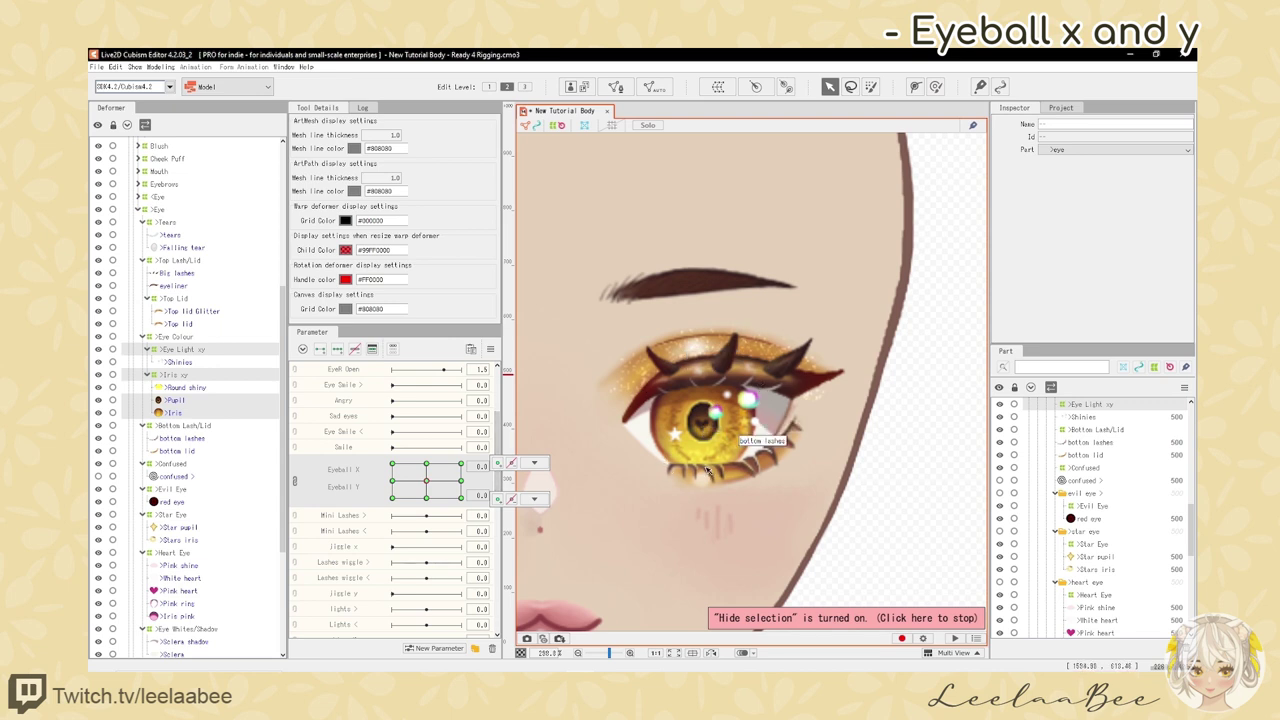
drag(460, 481, 426, 482)
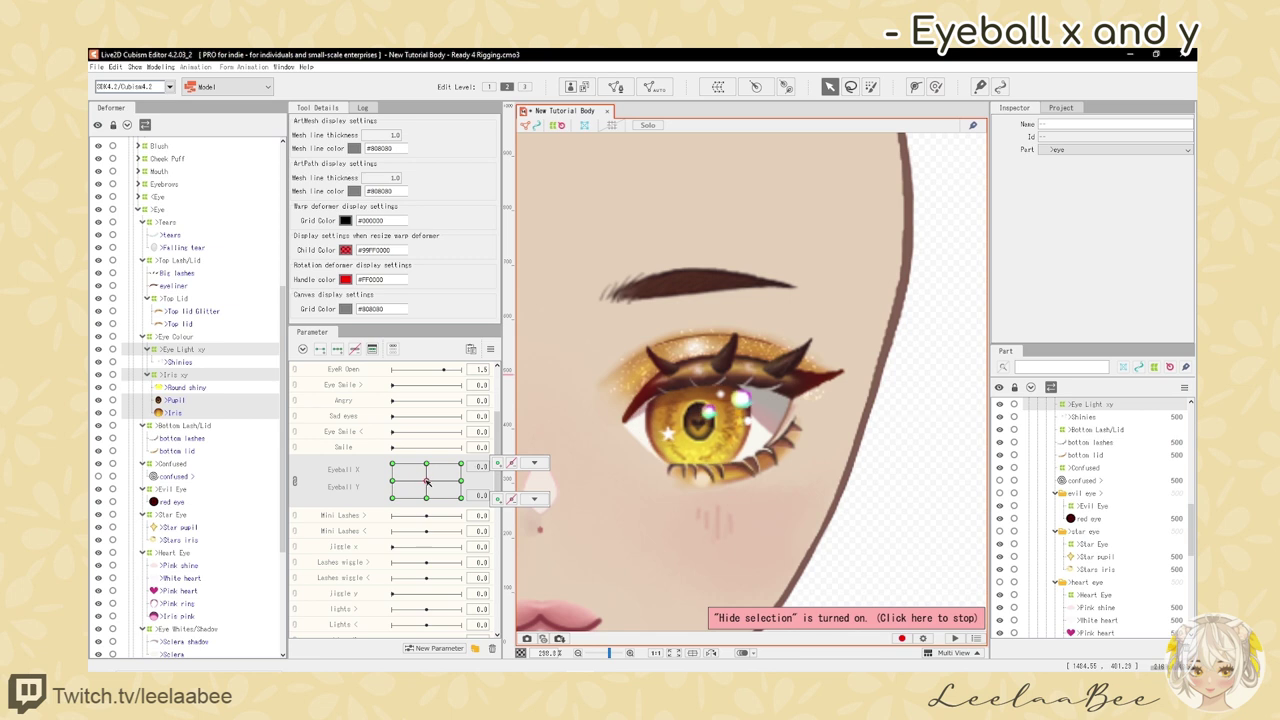
- Try to create a parent warp deformer named >Lashes xy directly from the tear, lash, eyeliner, lid, sclera and angry veins meshes
click(680, 370)
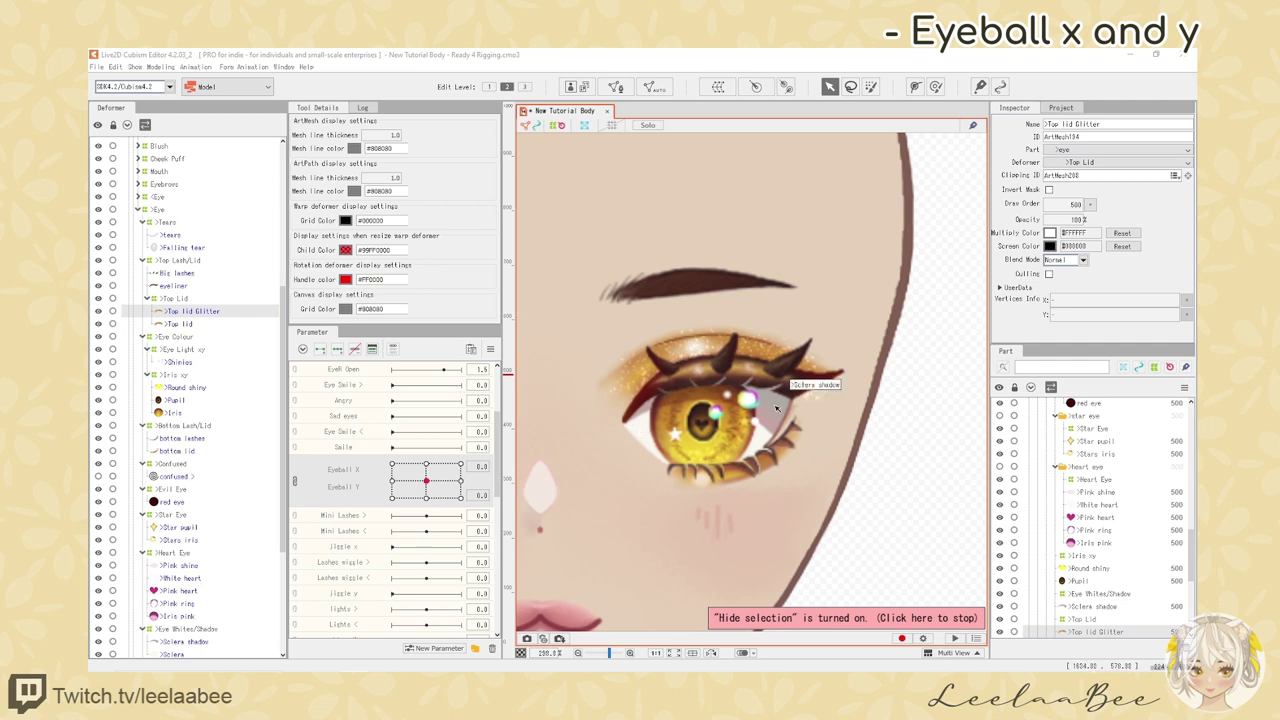
ctrl+click(183, 324)
ctrl+click(178, 286)
ctrl+click(180, 273)
ctrl+click(190, 439)
ctrl+click(198, 452)
scroll(195, 550, down, 1)
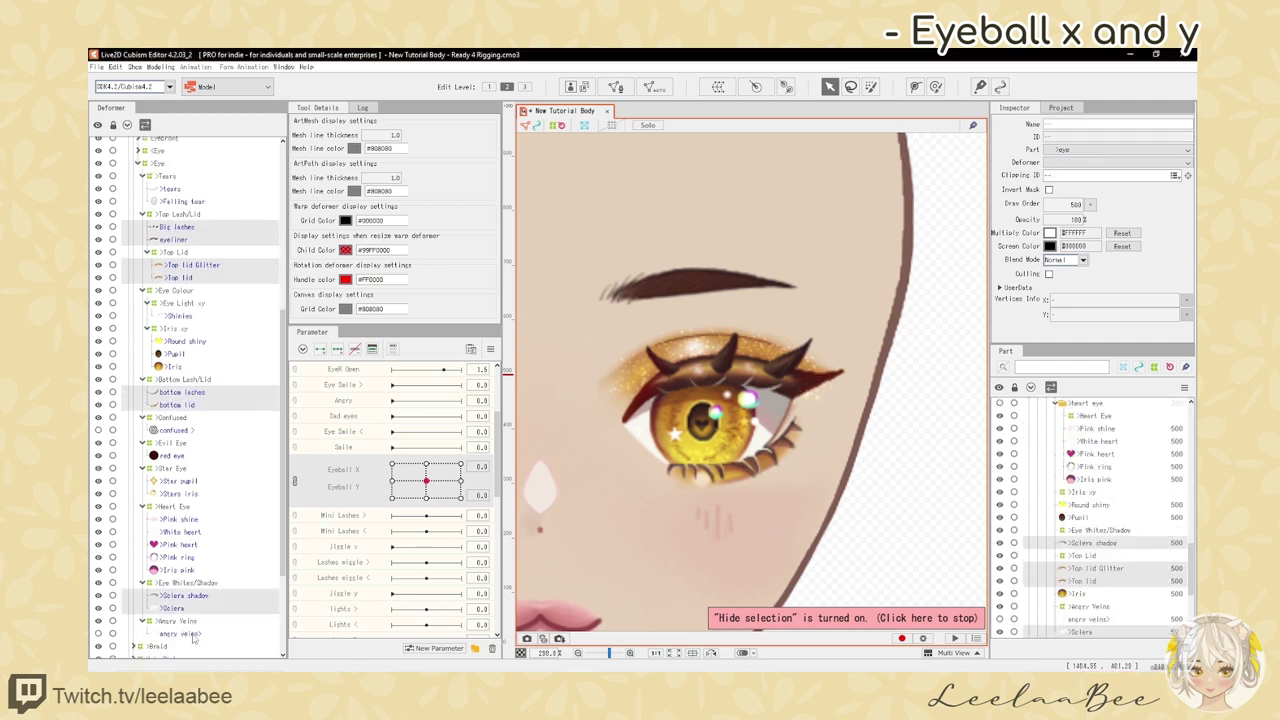
scroll(198, 291, up, 1)
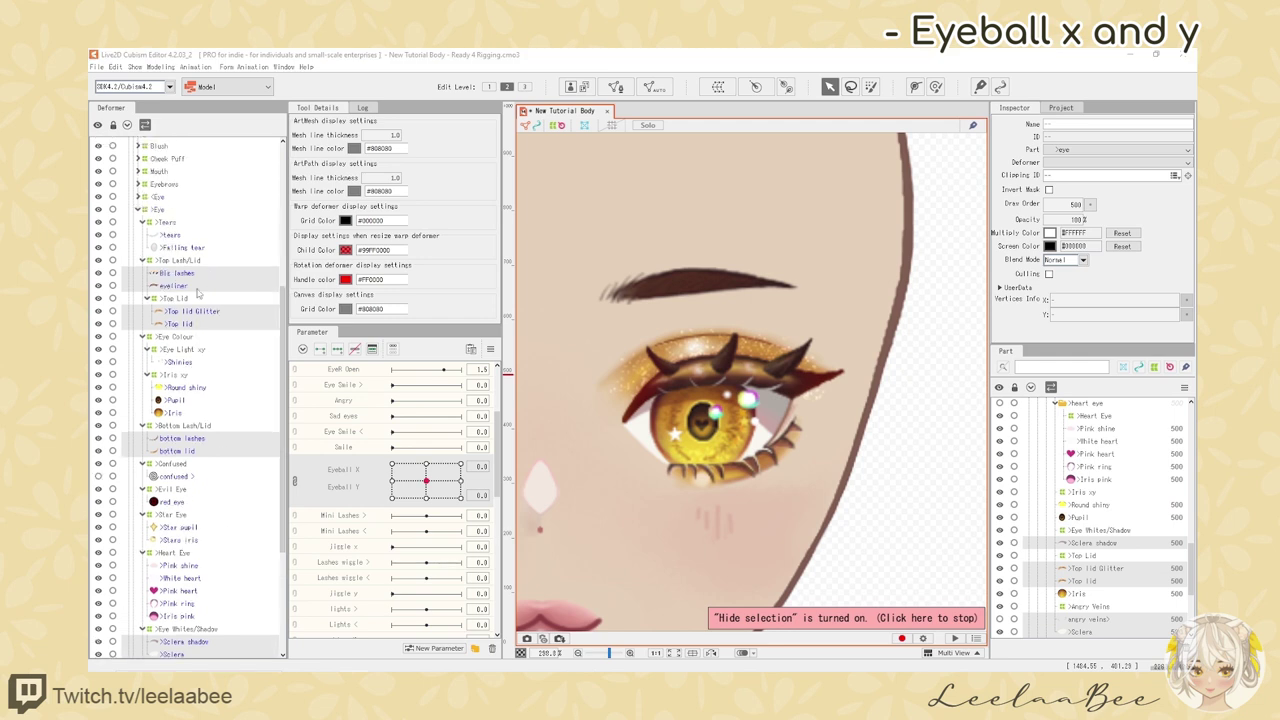
ctrl+click(172, 236)
ctrl+click(180, 249)
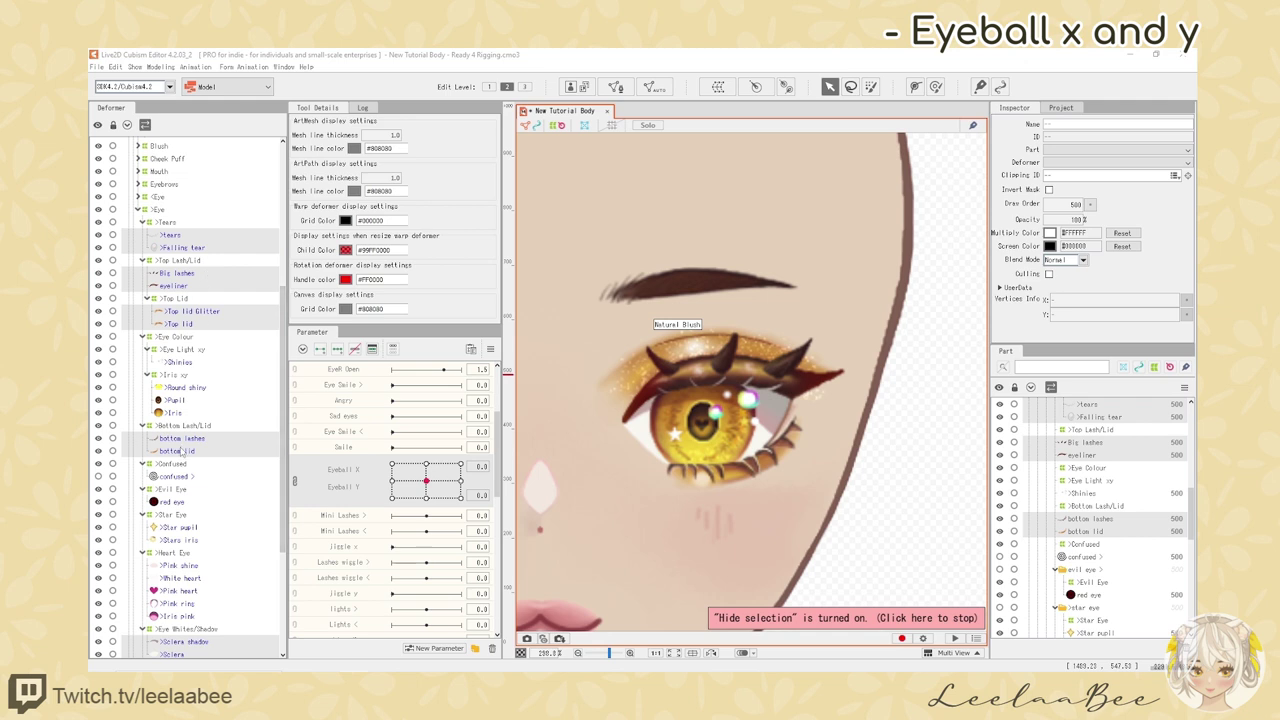
scroll(182, 452, down, 2)
scroll(198, 505, up, 2)
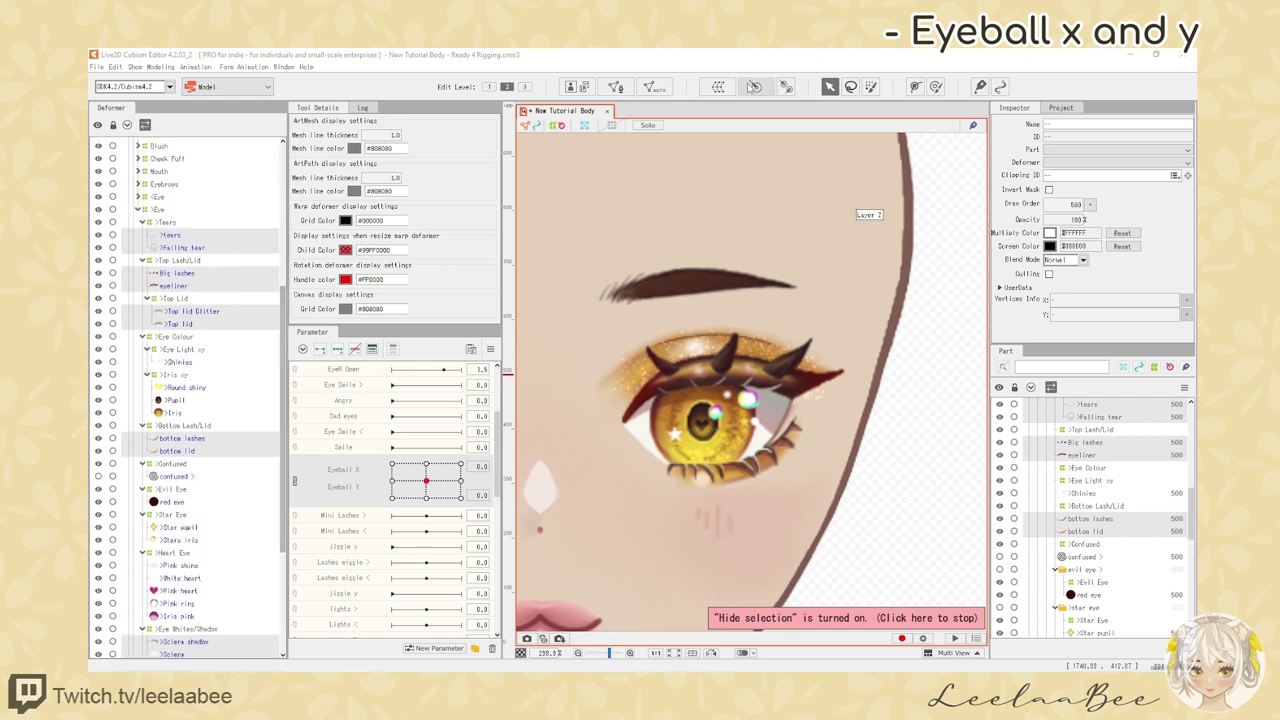
click(718, 88)
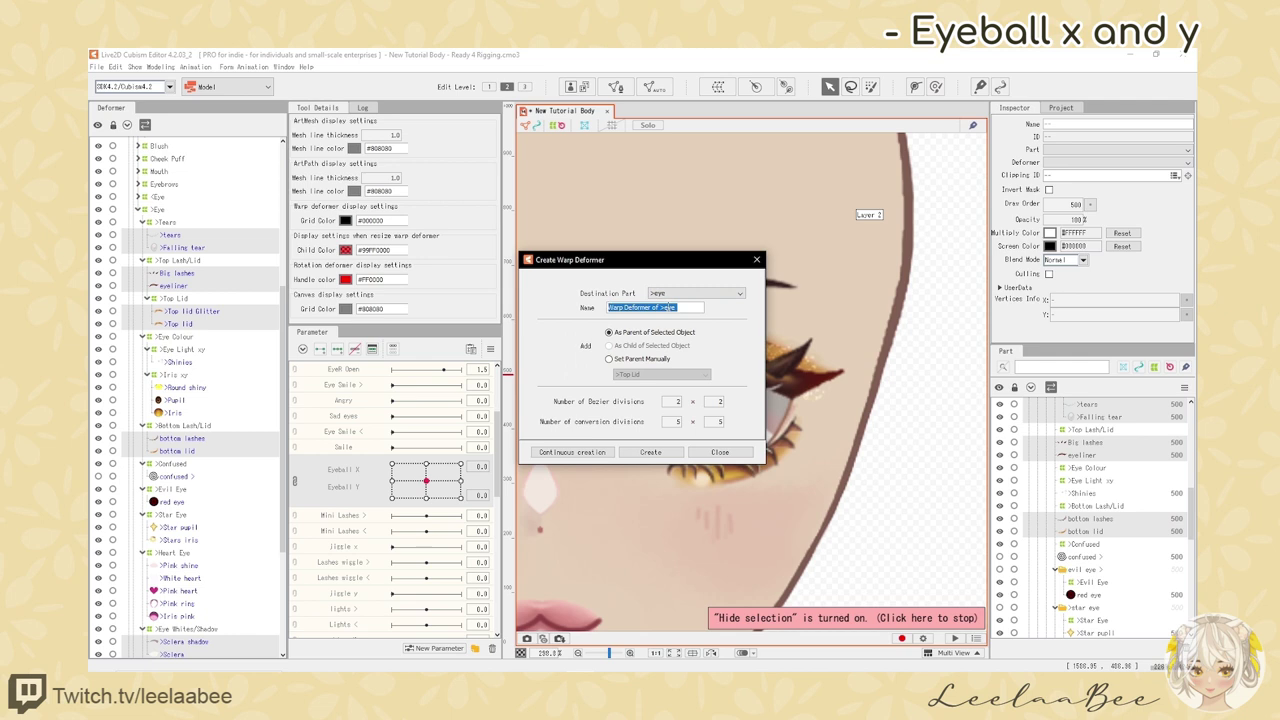
text(>Lashes xy)
click(651, 455)
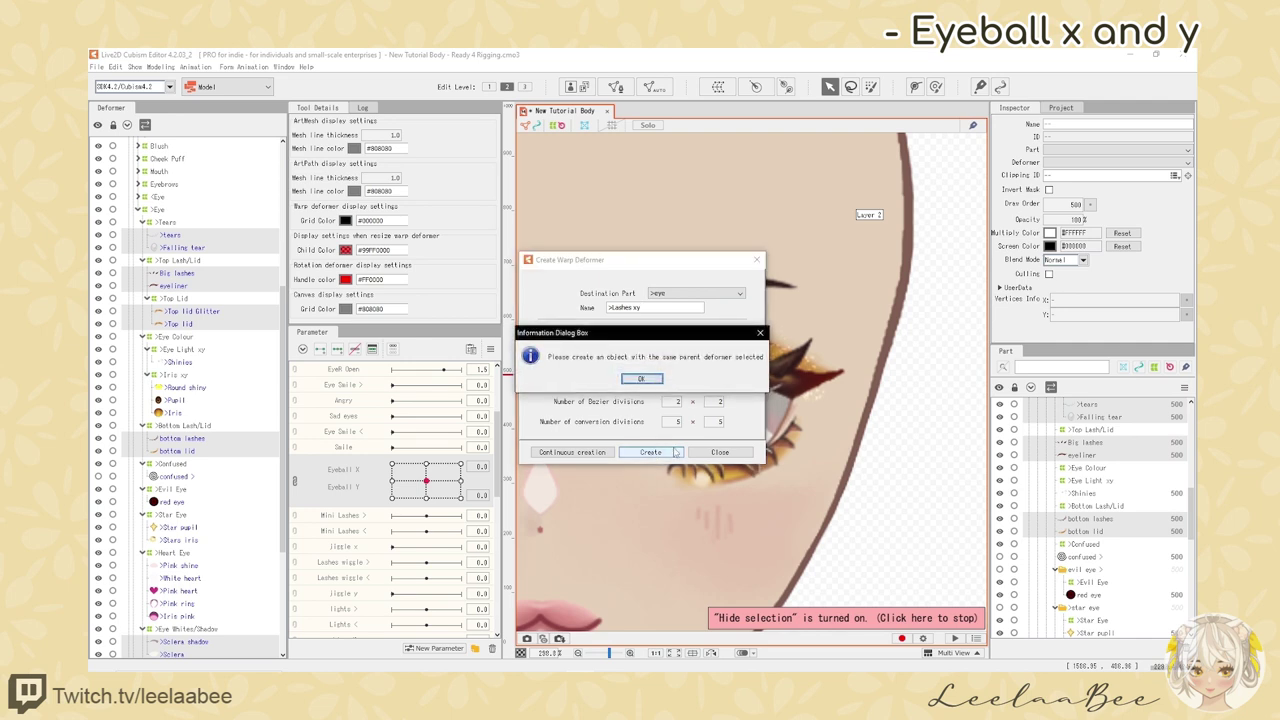
click(642, 380)
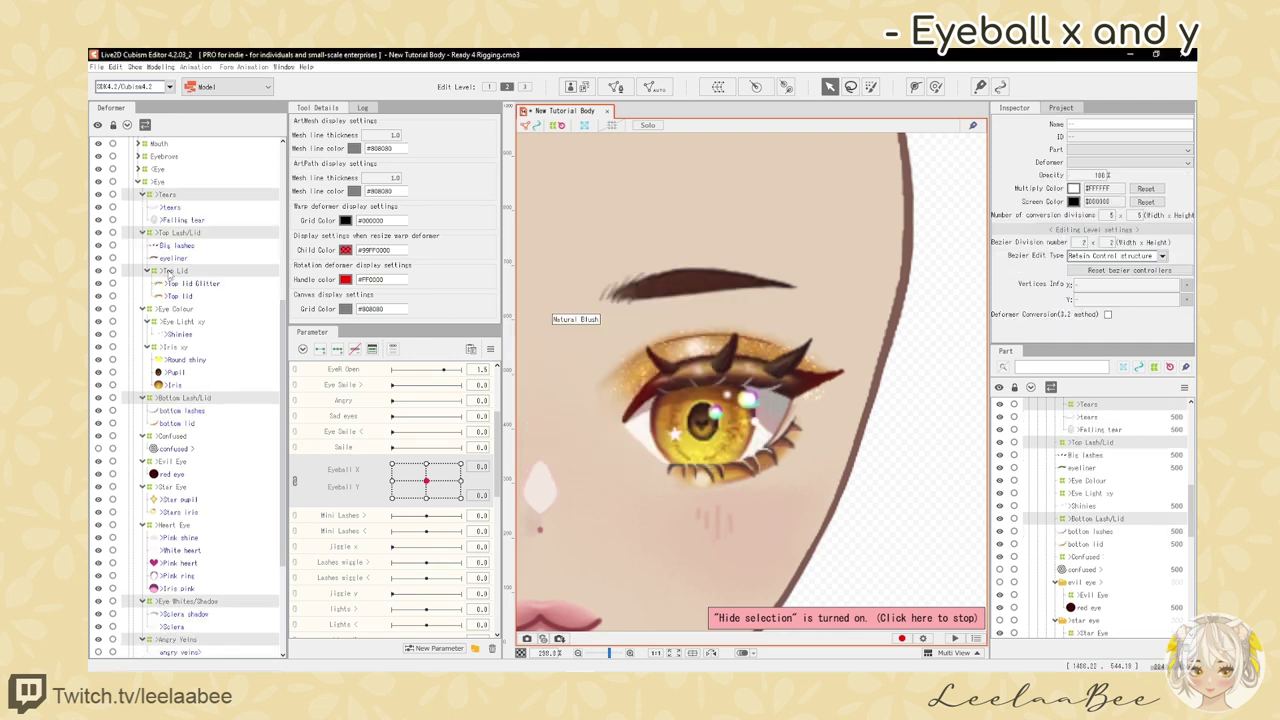
- Create parent warp deformer >Lashes xy for the Tears, Top Lash/Lid, Bottom Lash/Lid, Eye Whites/Shadow and Angry Veins deformers, with 3 × 3 Bezier divisions
ctrl+click(165, 272)
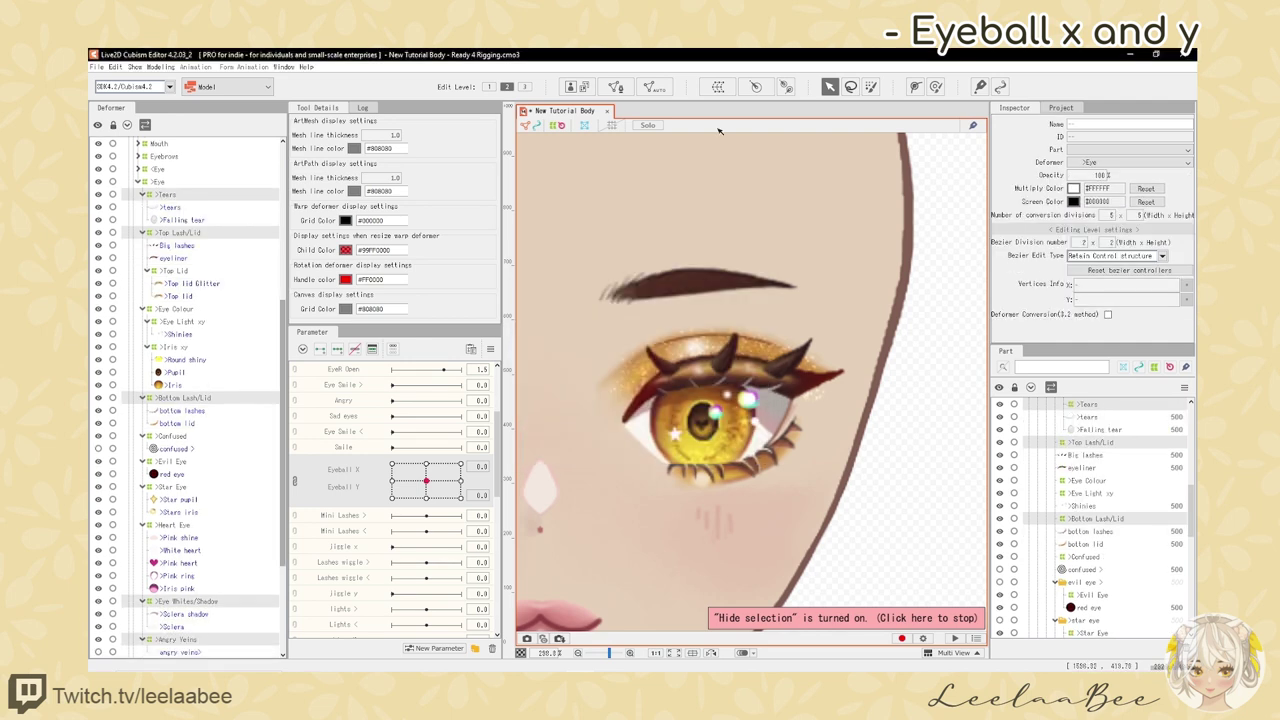
click(718, 88)
drag(688, 308, 469, 311)
text(Lashes xy)
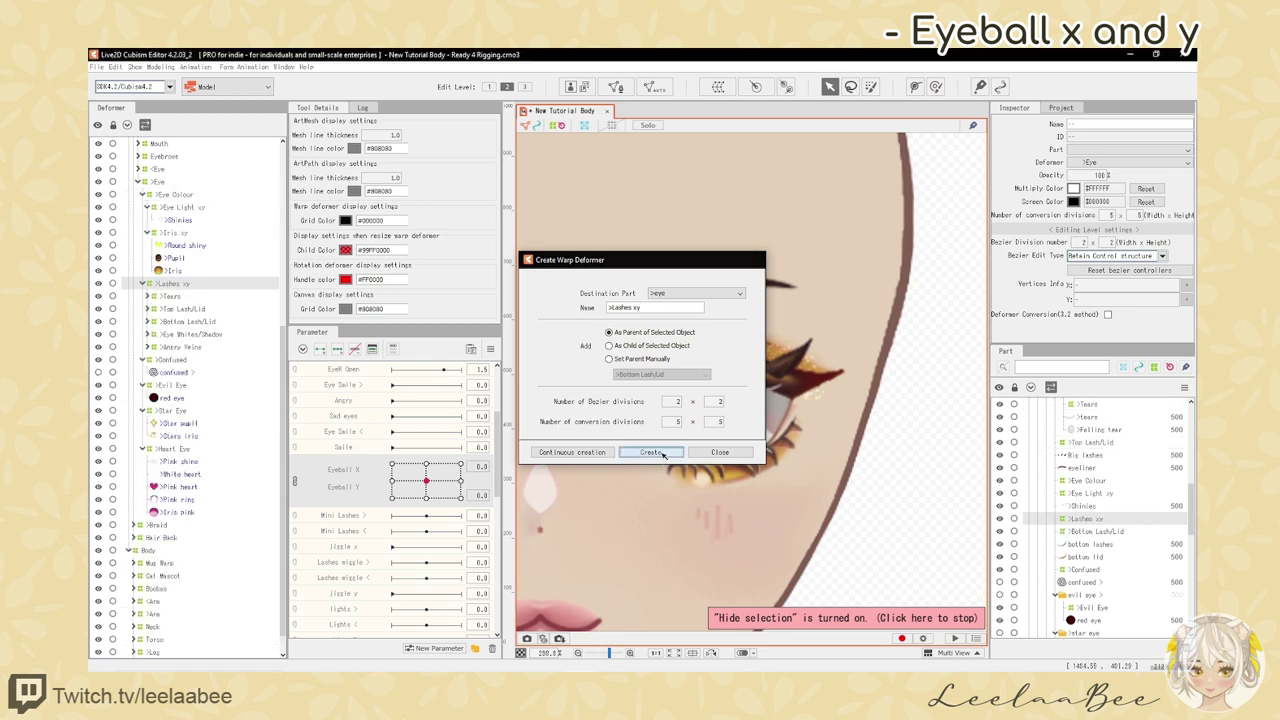
click(651, 452)
scroll(712, 403, up, 3)
scroll(710, 395, down, 1)
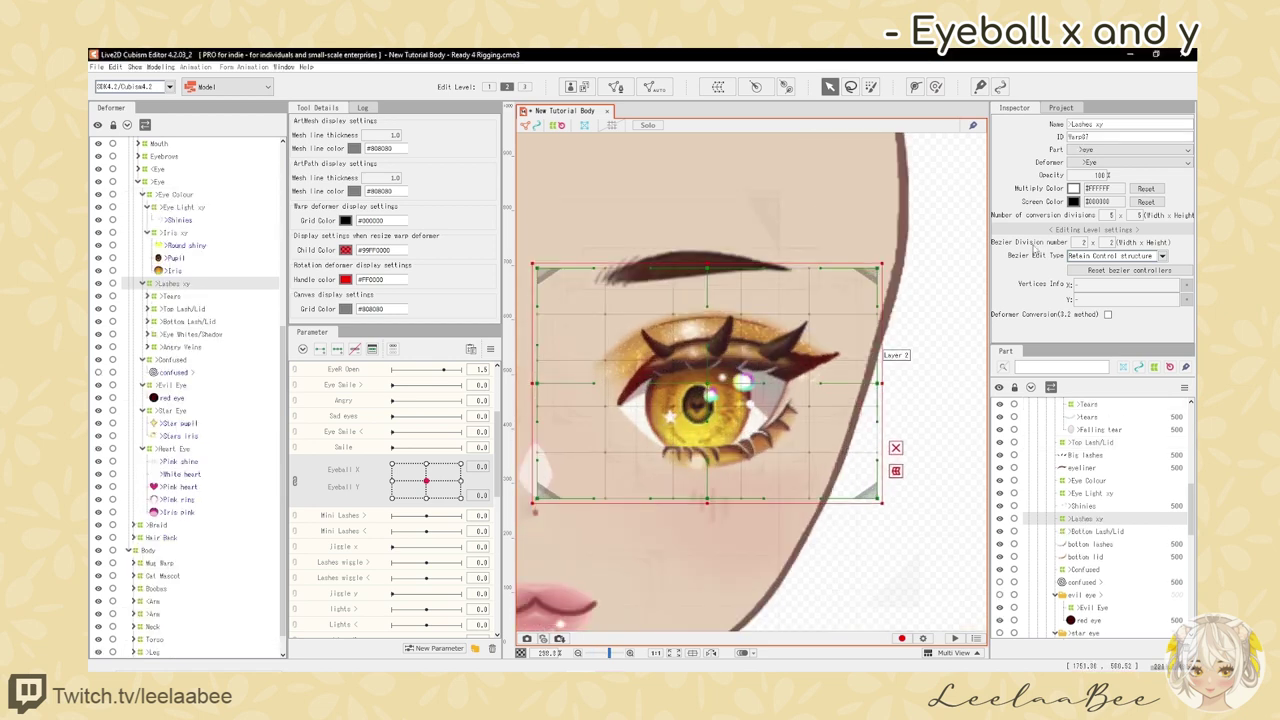
drag(1079, 242, 1116, 243)
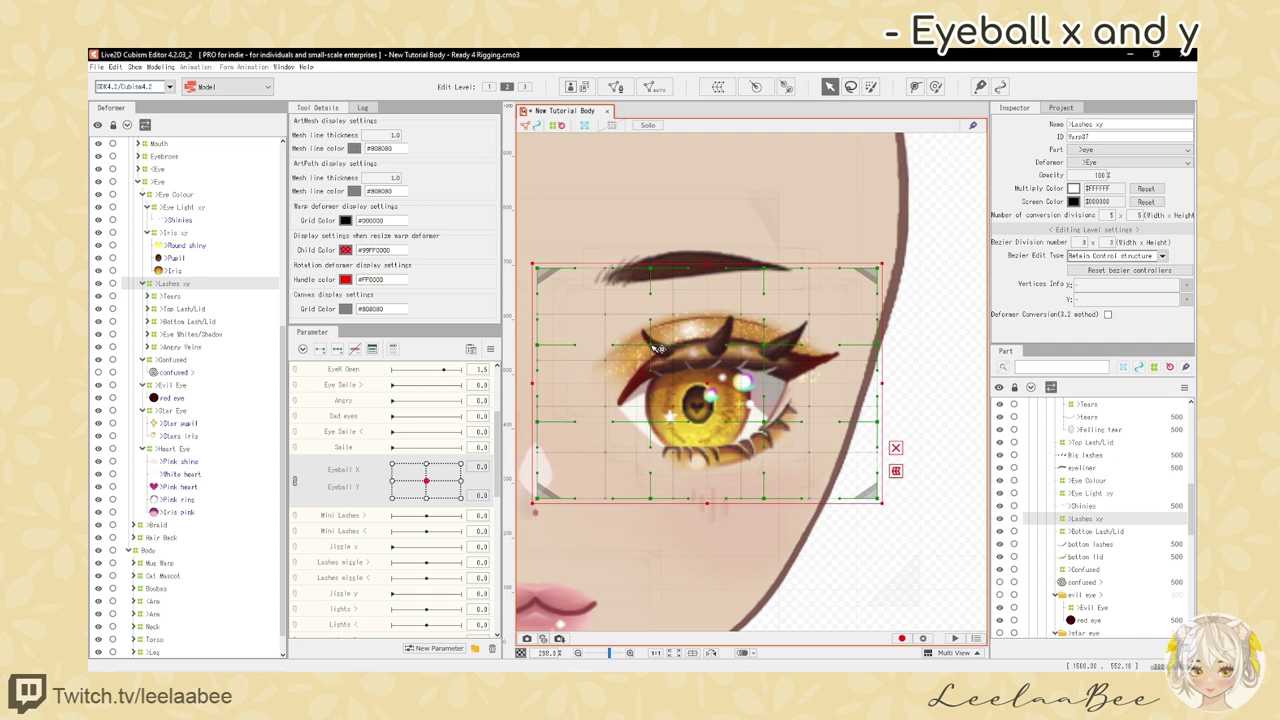
- Try shifting the two inner control points of the Lashes xy deformer along the upper lid slightly upward and outward, and undo both moves
mouse_move(652, 347)
mouse_down()
mouse_move(636, 300)
mouse_move(648, 341)
mouse_up()
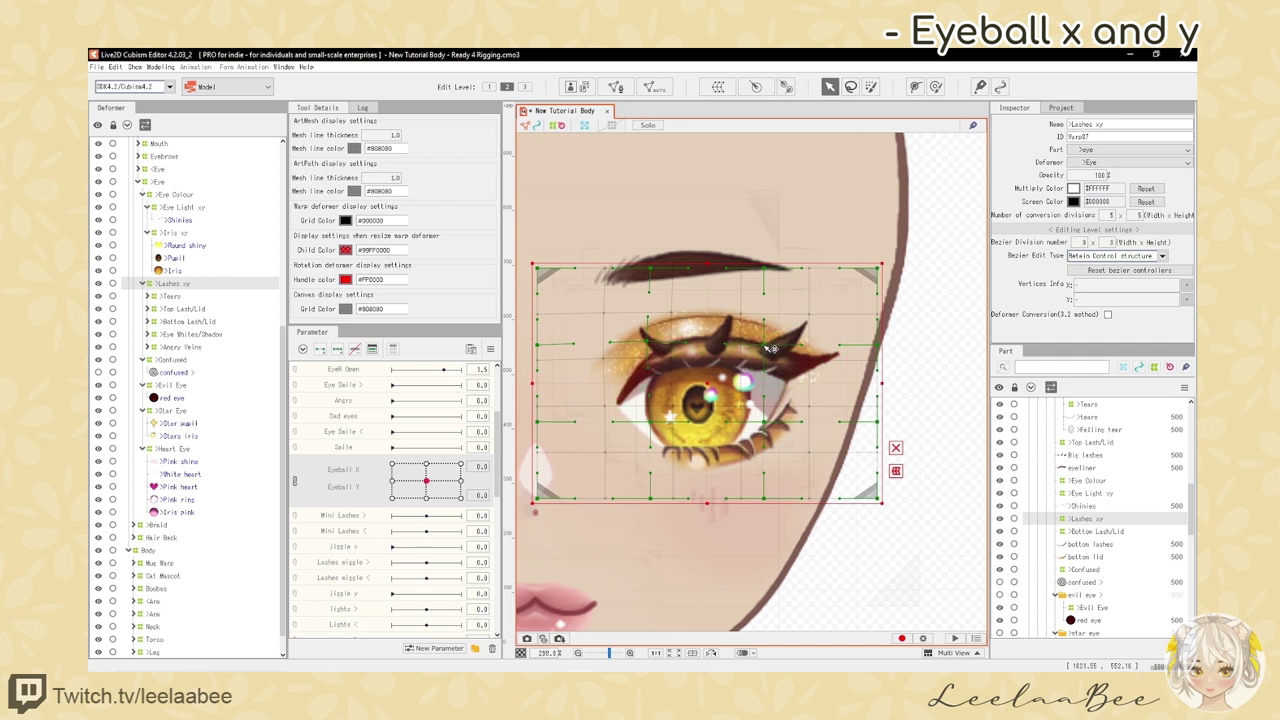
mouse_move(771, 348)
mouse_down()
mouse_move(804, 300)
mouse_move(776, 336)
mouse_up()
key(ctrl+z)
key(ctrl+z)
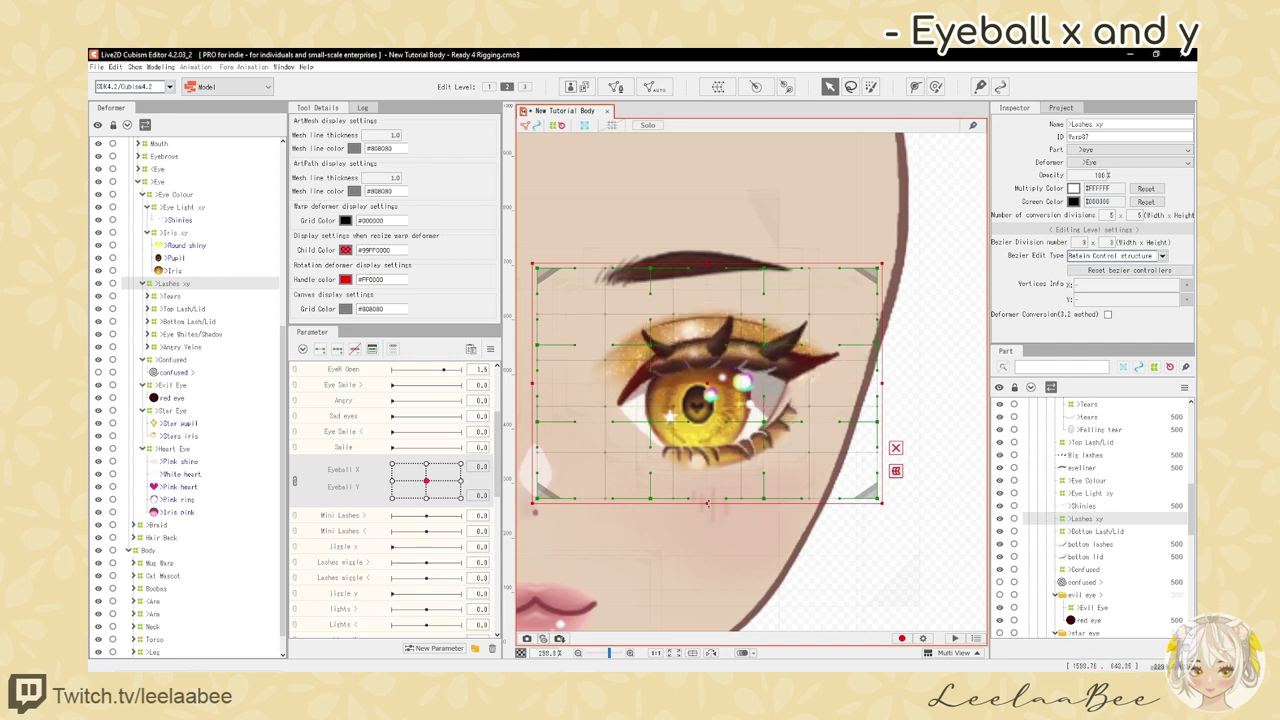
- Extend the lower edge of the Lashes xy deformer down over the cheek and lower its upper edge slightly
drag(707, 504, 706, 528)
drag(703, 263, 705, 274)
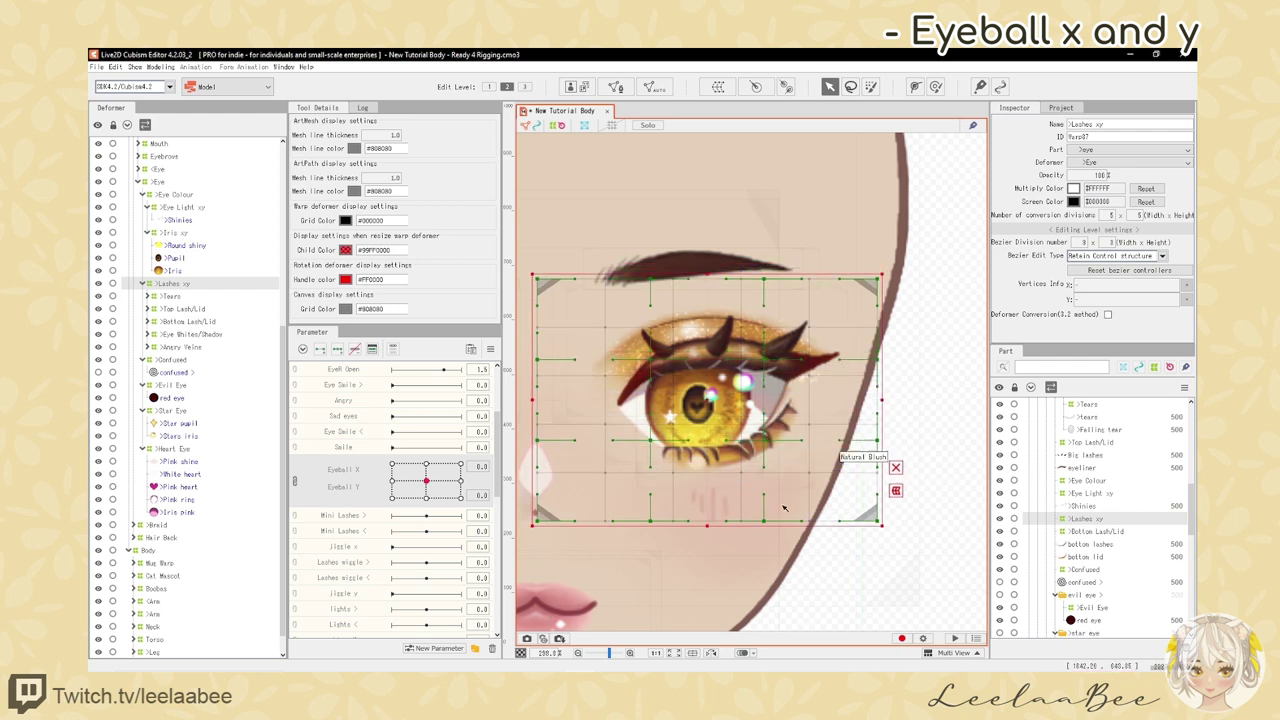
- Raise the lower edge of the Lashes xy deformer slightly on the cheek
drag(706, 528, 706, 524)
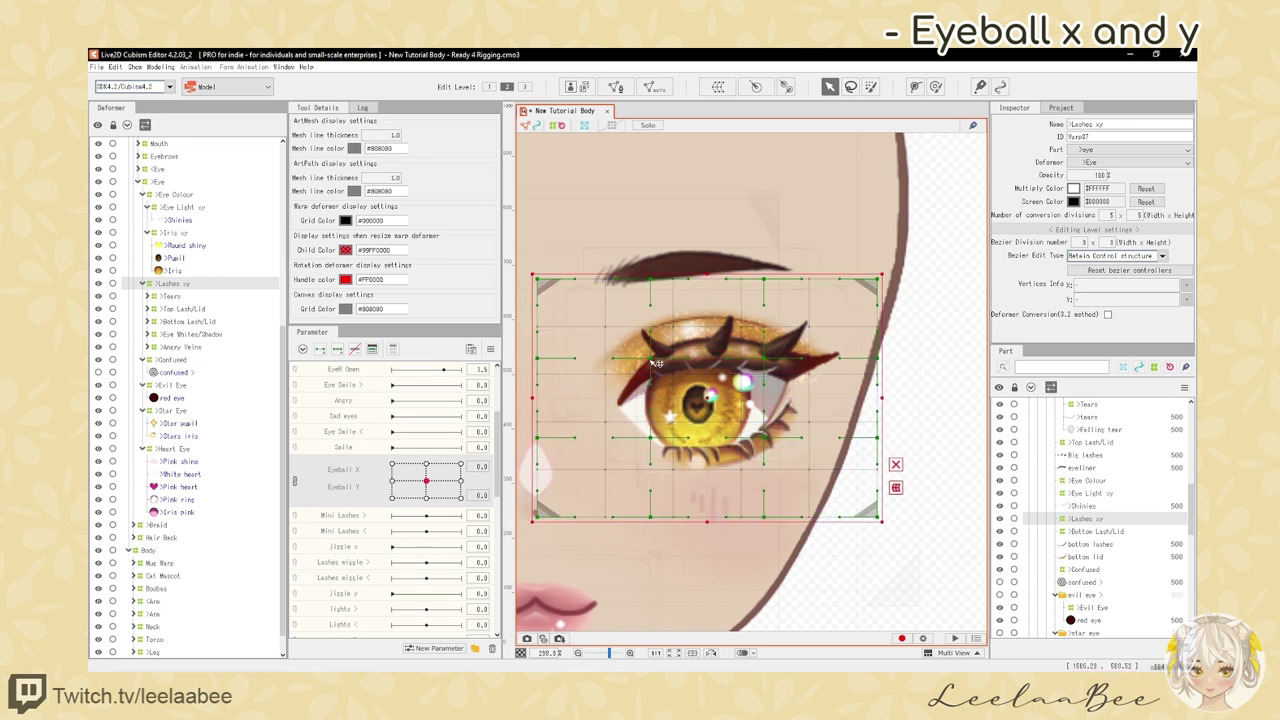
- Try shifting each of the four inner control points of the Lashes xy deformer outward around the eye, undoing every move
drag(651, 362, 662, 342)
key(ctrl+z)
drag(765, 359, 790, 325)
key(ctrl+z)
drag(764, 438, 780, 432)
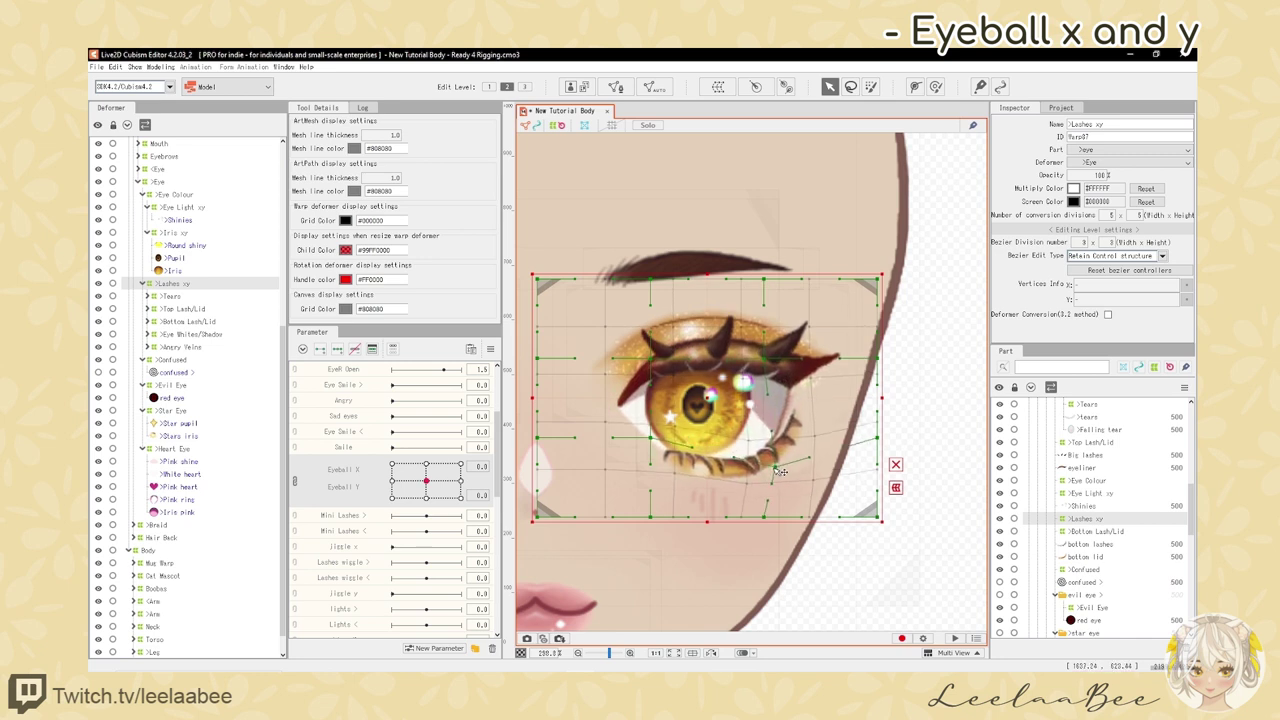
key(ctrl+z)
drag(652, 438, 639, 464)
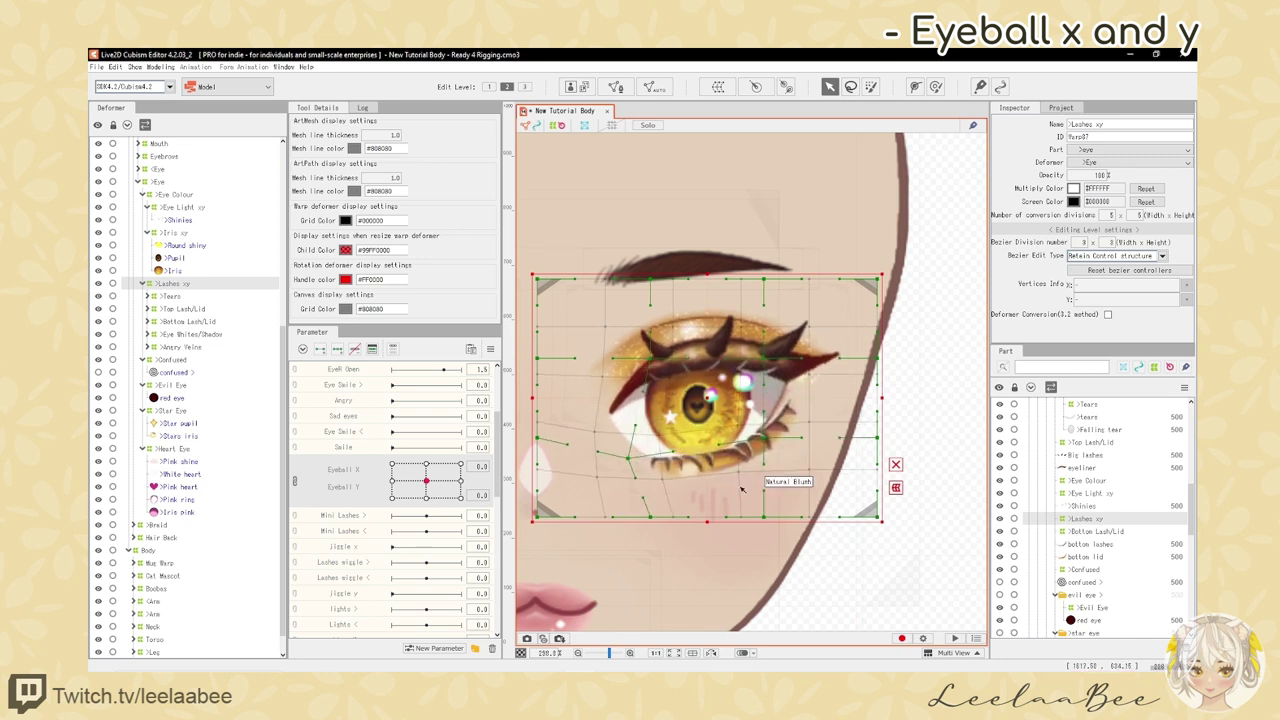
key(ctrl+z)
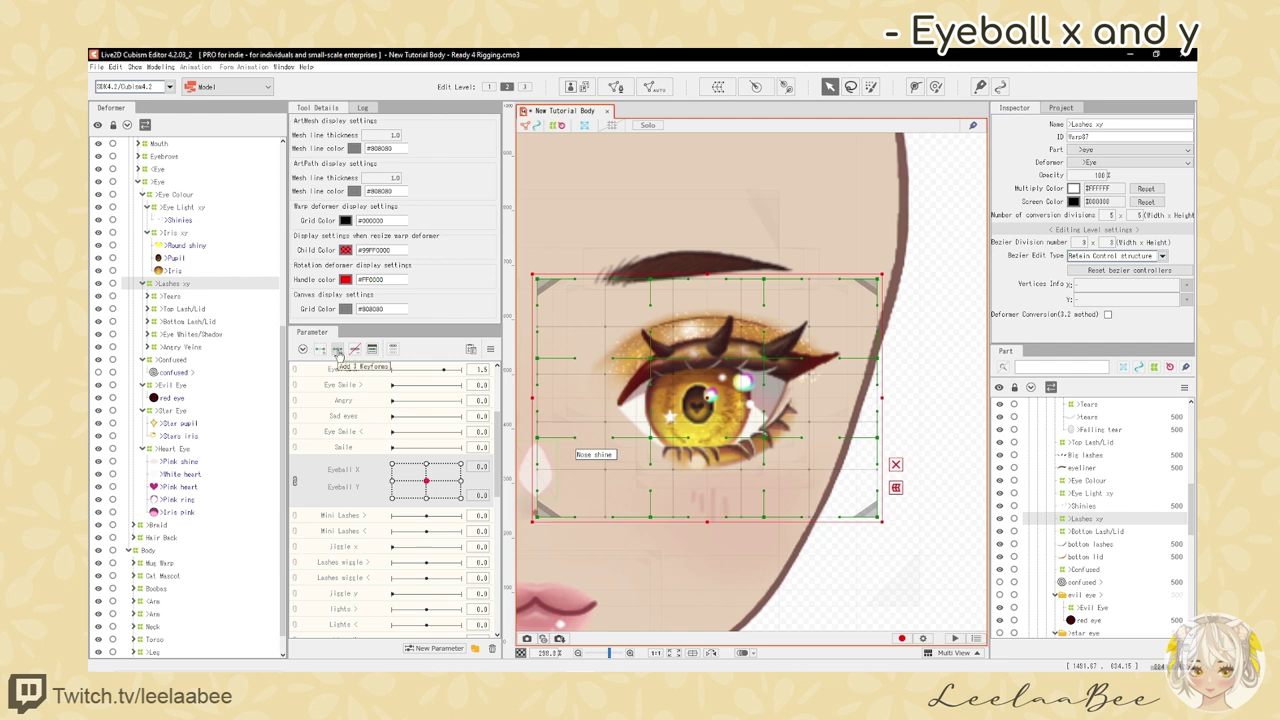
- Add three keyforms each on Eyeball X and Eyeball Y to the Lashes xy deformer and unlink the two parameters
click(340, 354)
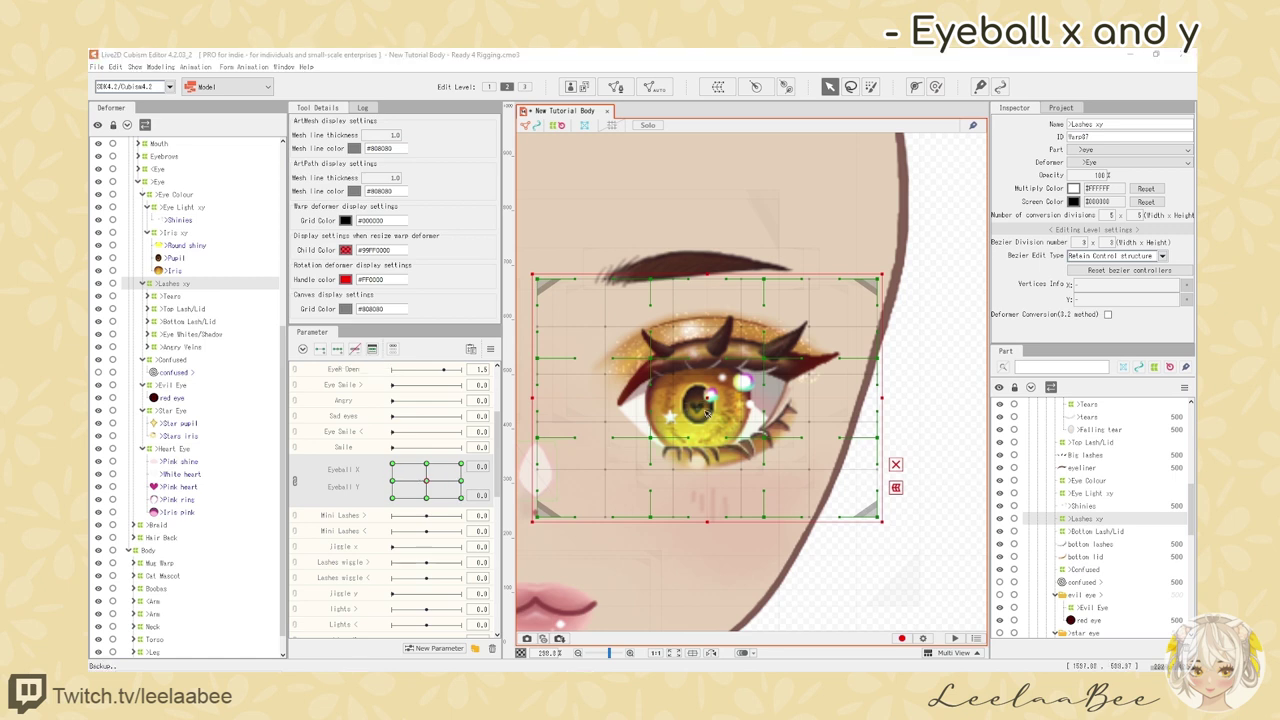
click(296, 484)
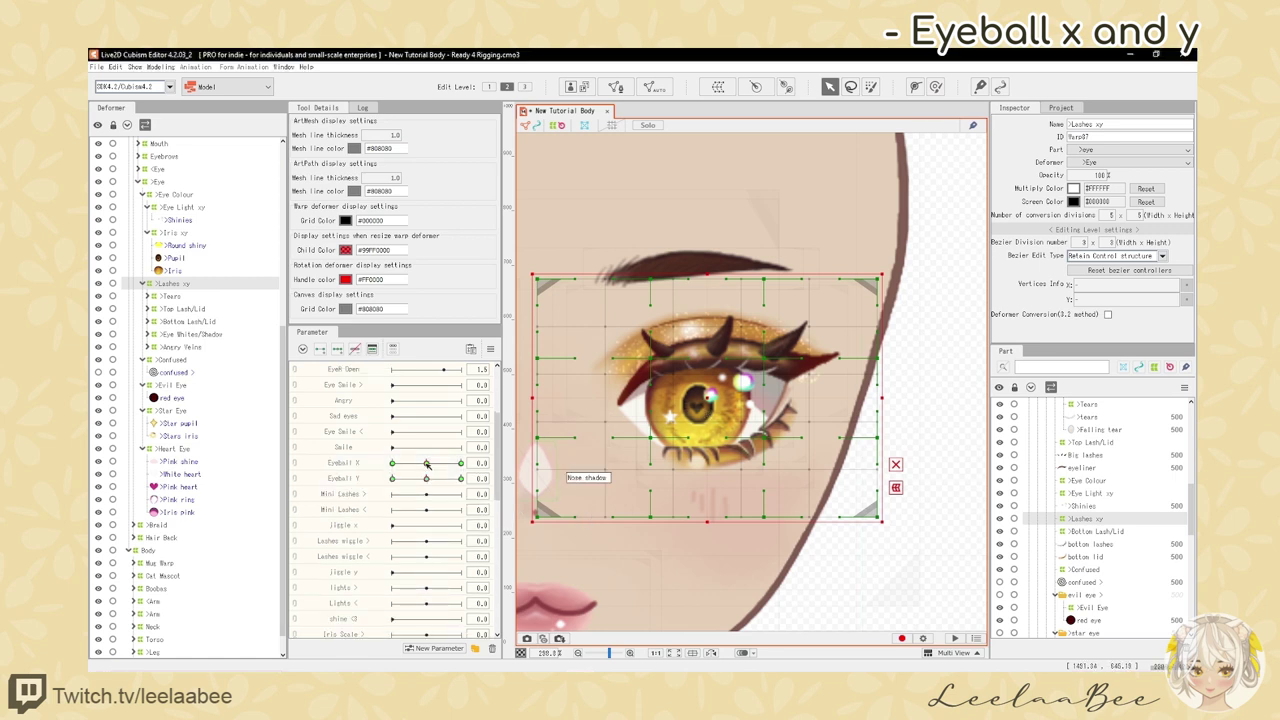
- At Eyeball X -1.0, shift the upper and lower inner control points of Lashes xy on the nose side slightly toward the nose
drag(427, 467, 392, 466)
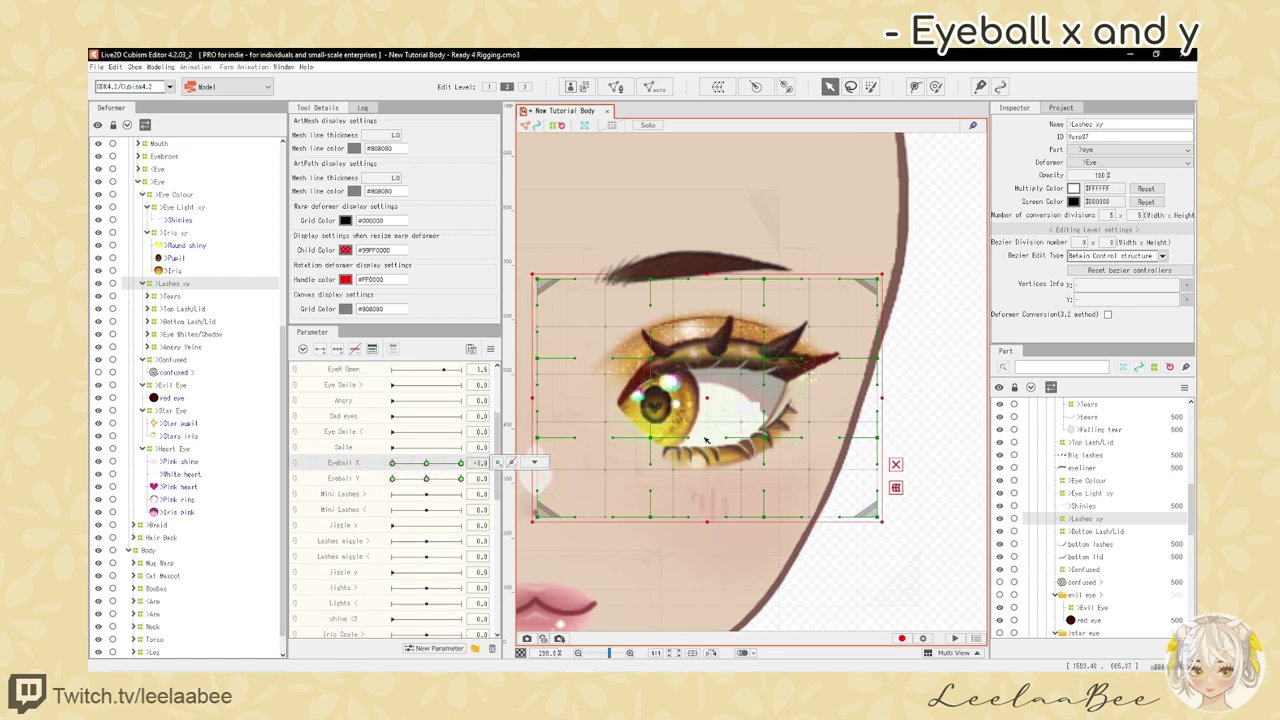
scroll(605, 378, up, 2)
scroll(680, 360, down, 2)
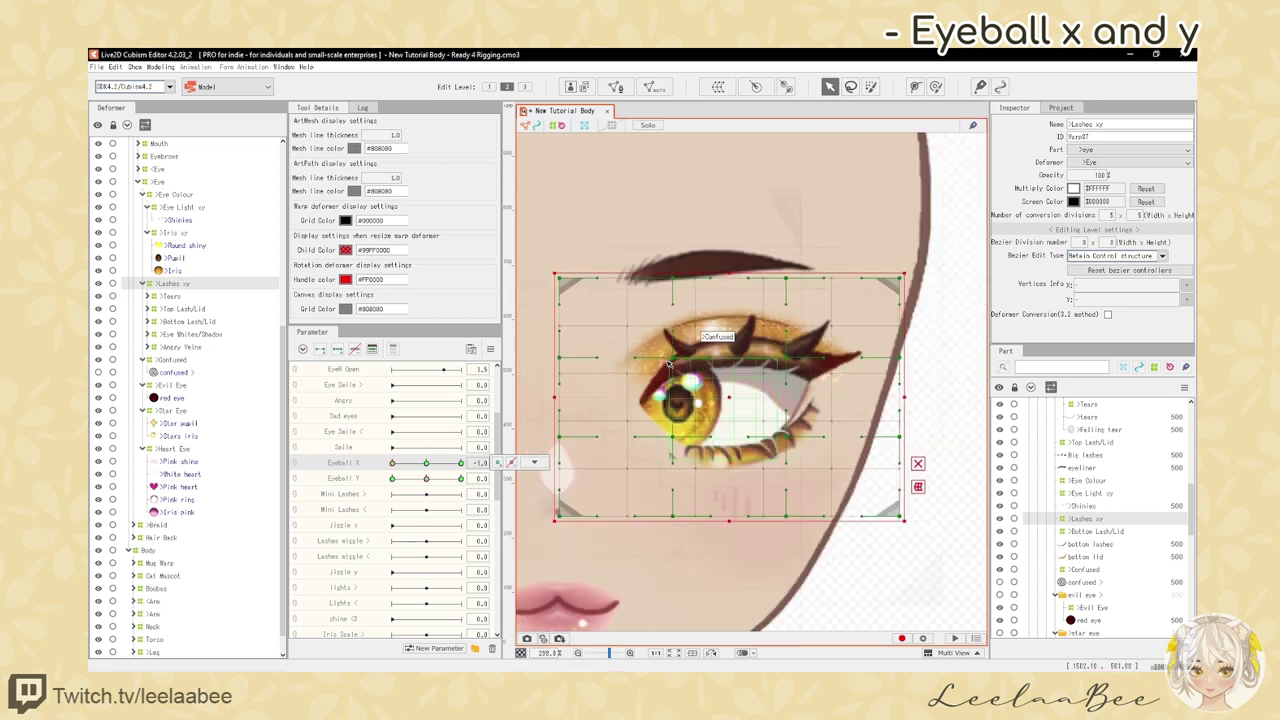
drag(673, 358, 661, 362)
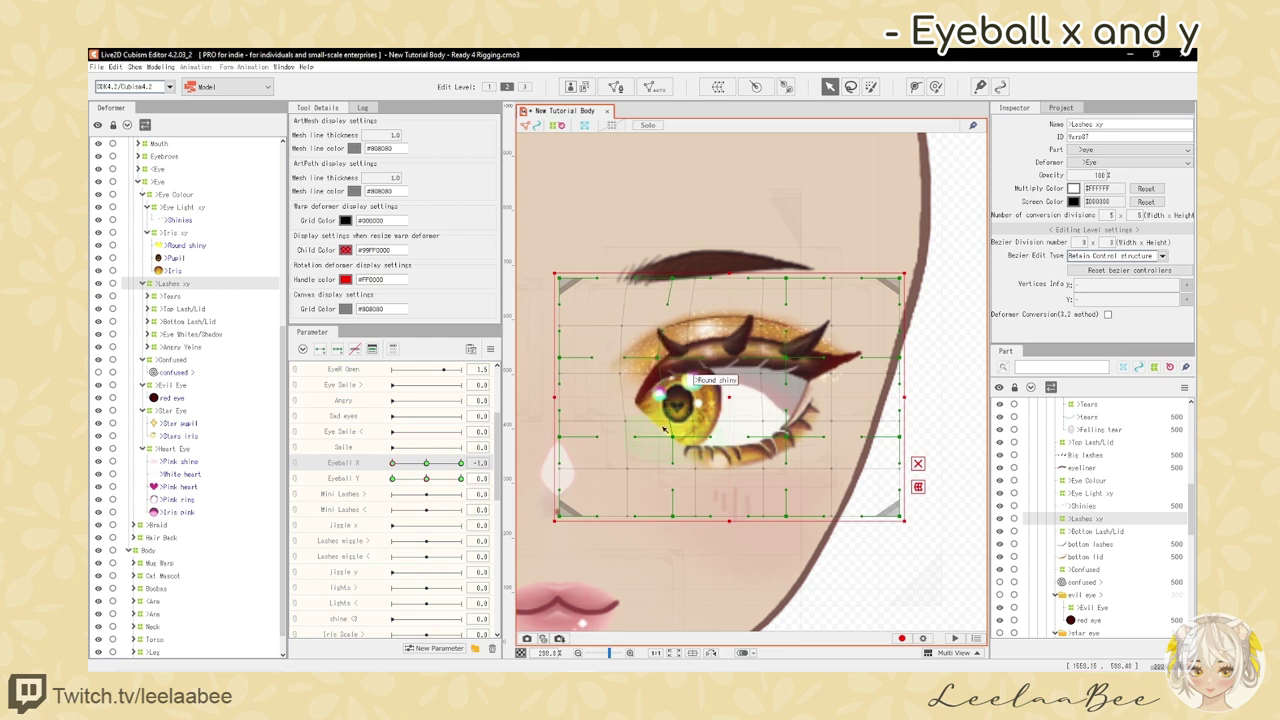
drag(679, 441, 665, 441)
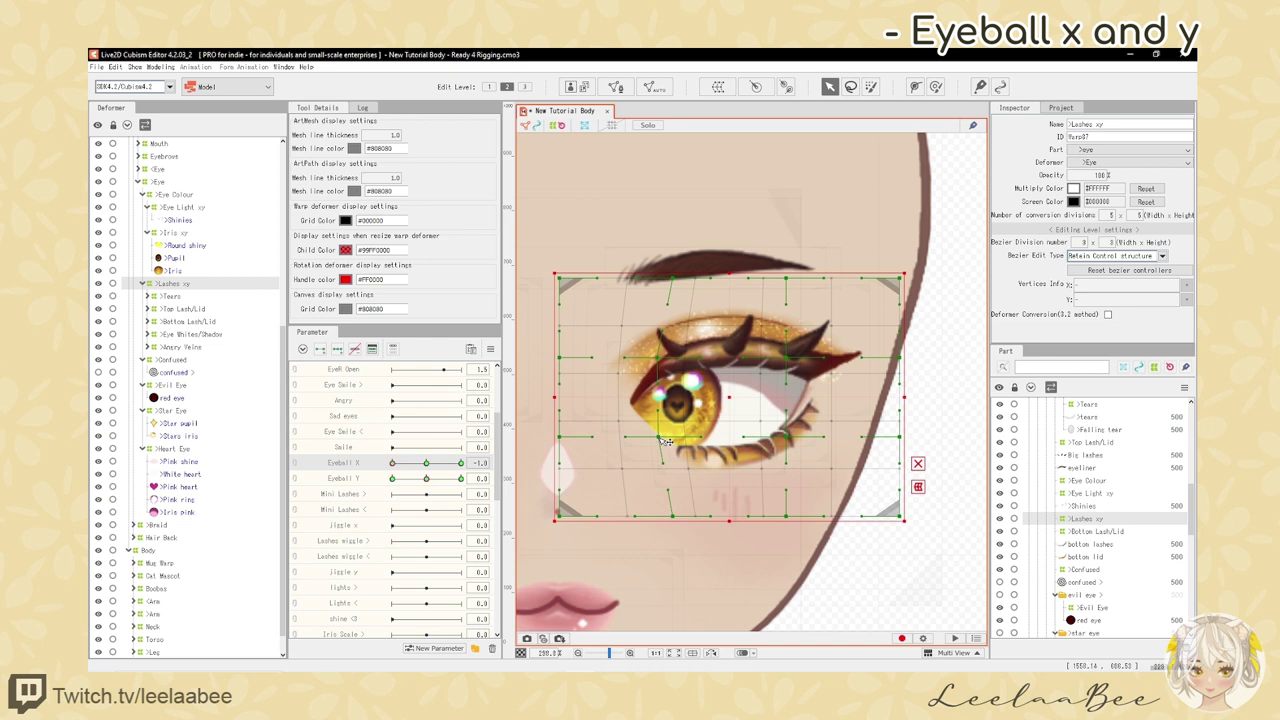
drag(430, 466, 392, 464)
drag(665, 358, 657, 350)
drag(664, 437, 660, 439)
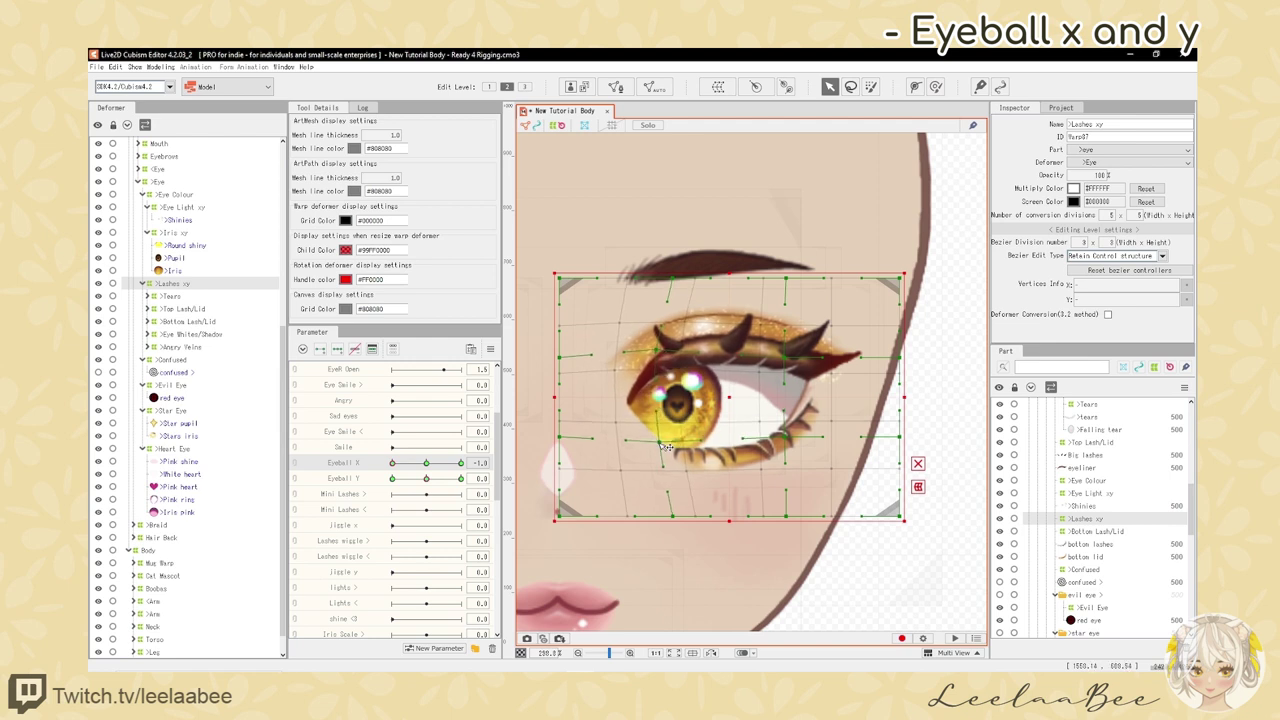
- Hide the selection overlay and check the lash and lid movement on the face by sweeping Eyeball X between 0 and -1.0
mouse_move(392, 463)
mouse_down()
mouse_move(426, 464)
mouse_move(386, 461)
mouse_up()
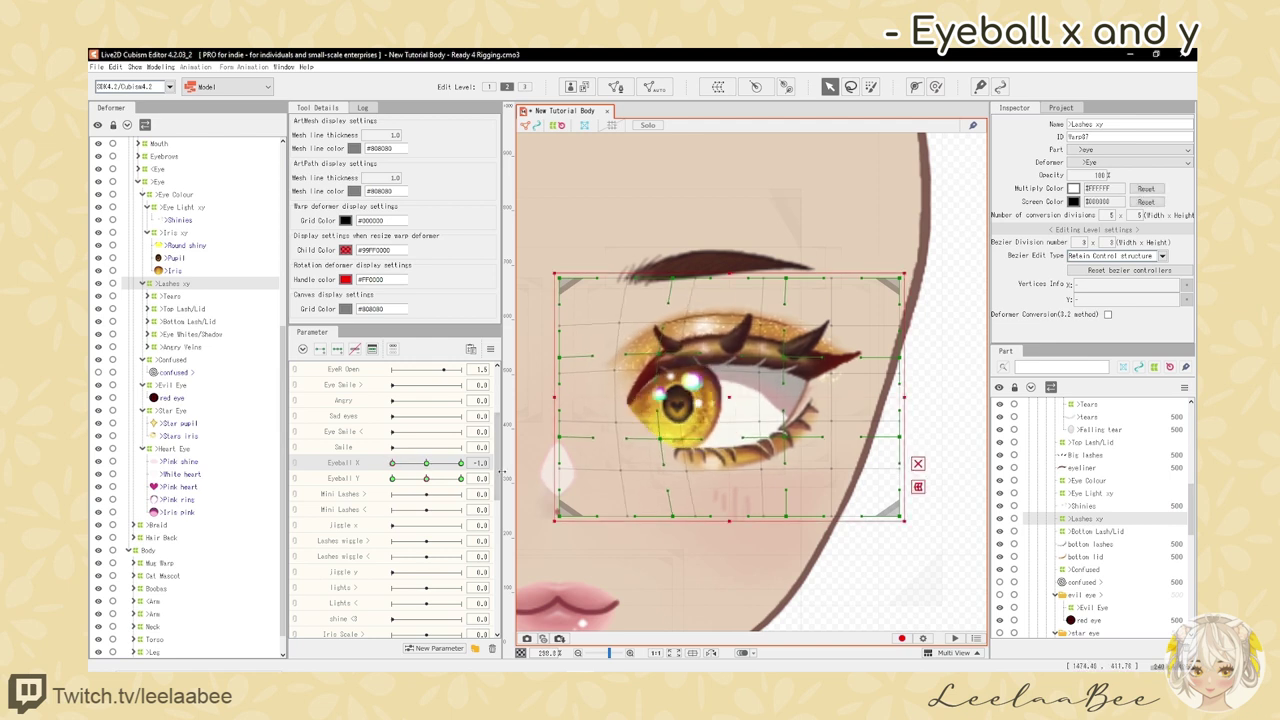
key(ctrl+t)
click(426, 464)
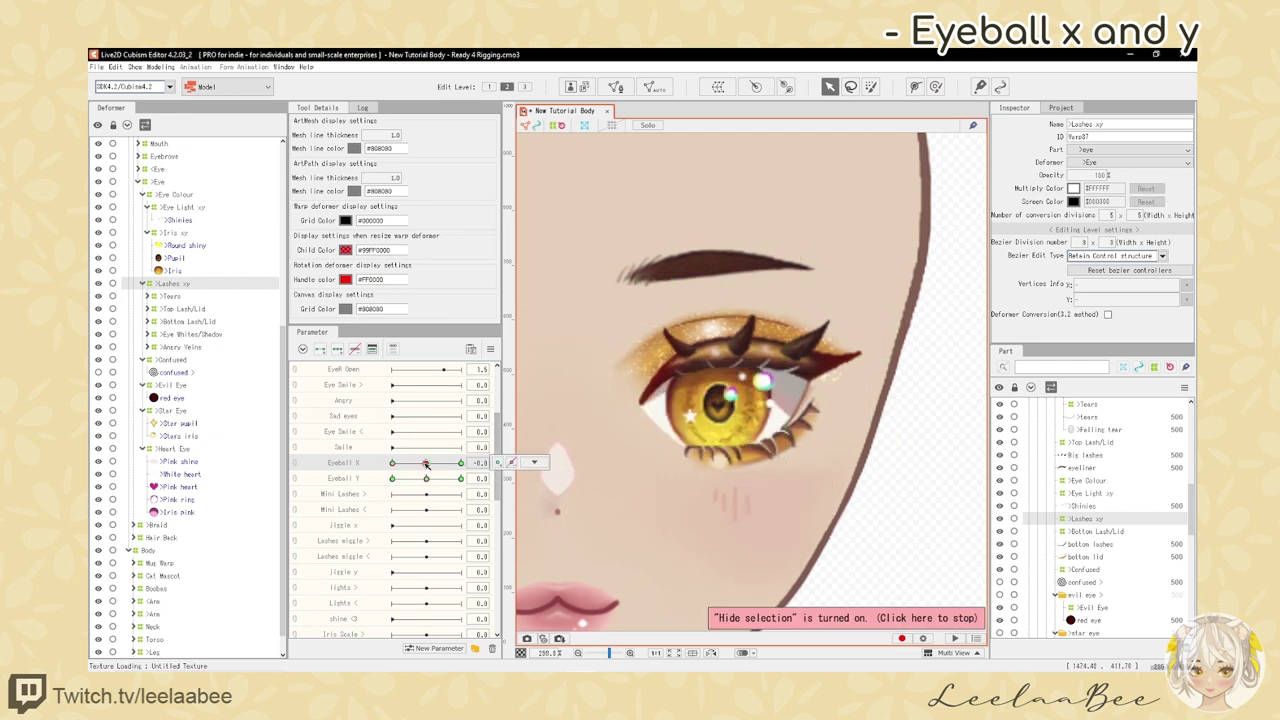
drag(426, 464, 390, 463)
scroll(711, 399, down, 4)
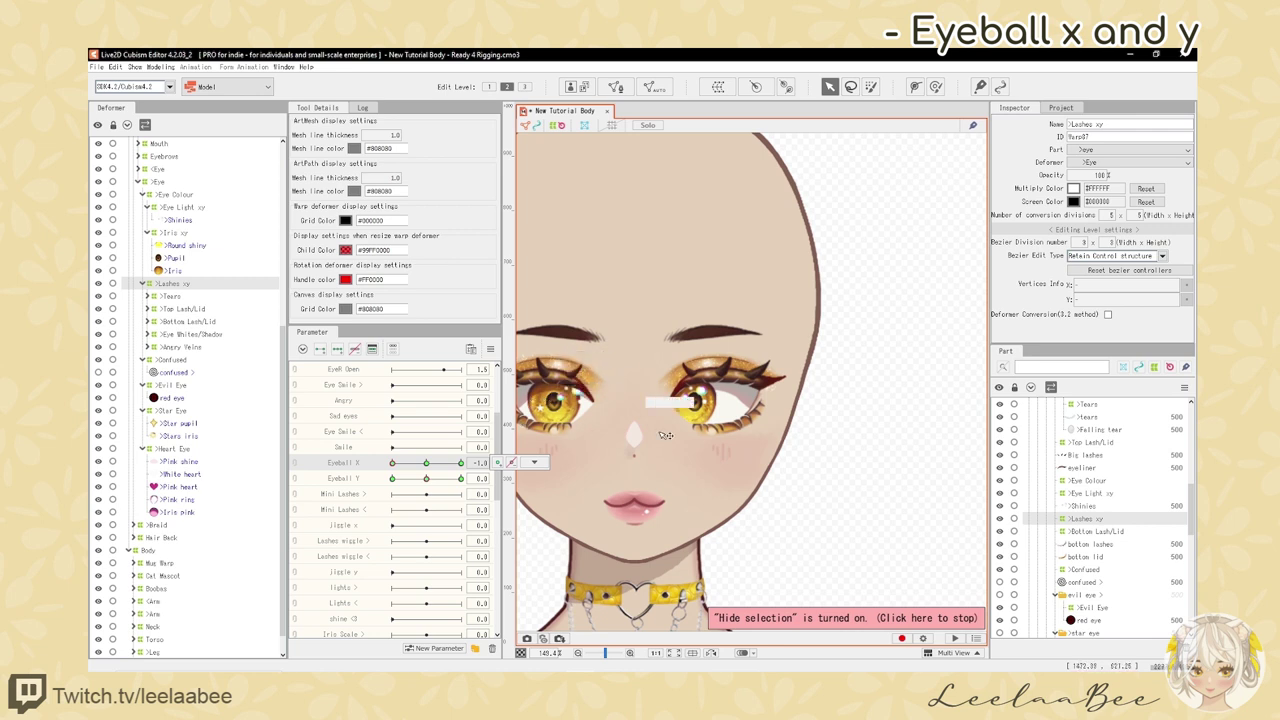
scroll(575, 435, down, 2)
scroll(706, 437, up, 2)
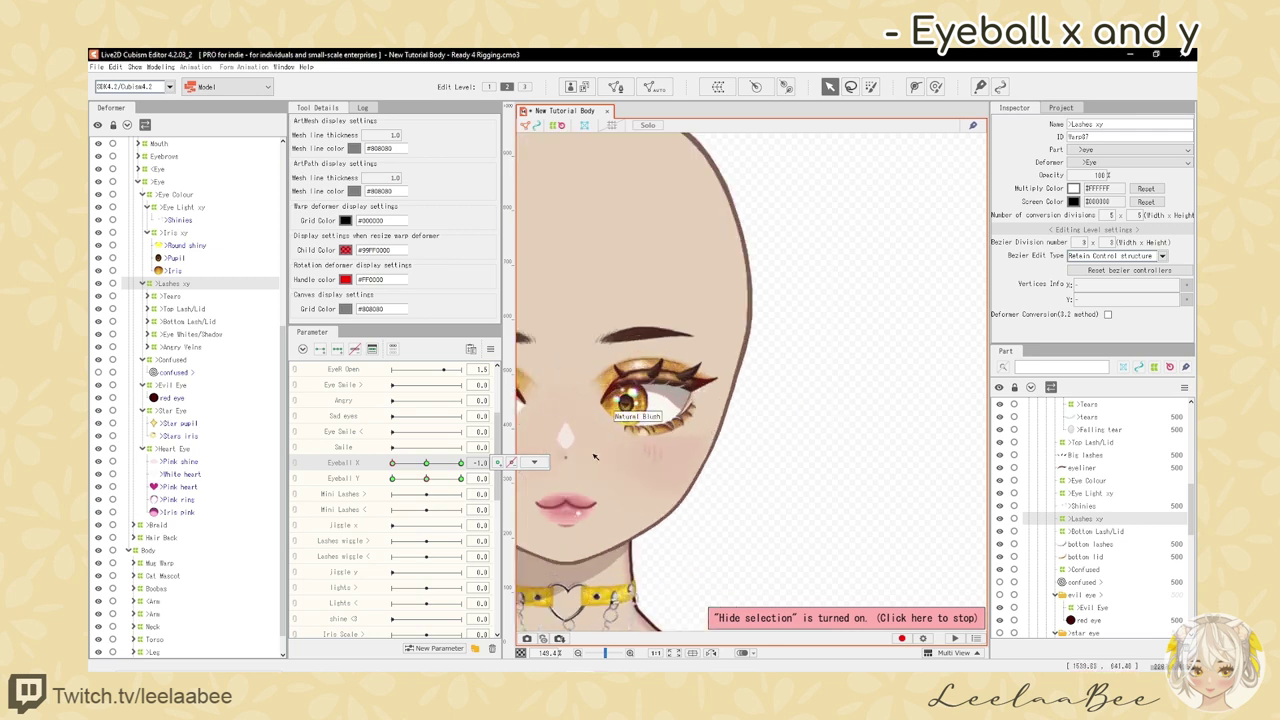
- Check how the lashes follow the iris between Eyeball X -1.0 and 0.0 with the selection hidden
mouse_move(427, 465)
mouse_down()
mouse_move(383, 468)
mouse_move(428, 468)
mouse_up()
mouse_move(427, 466)
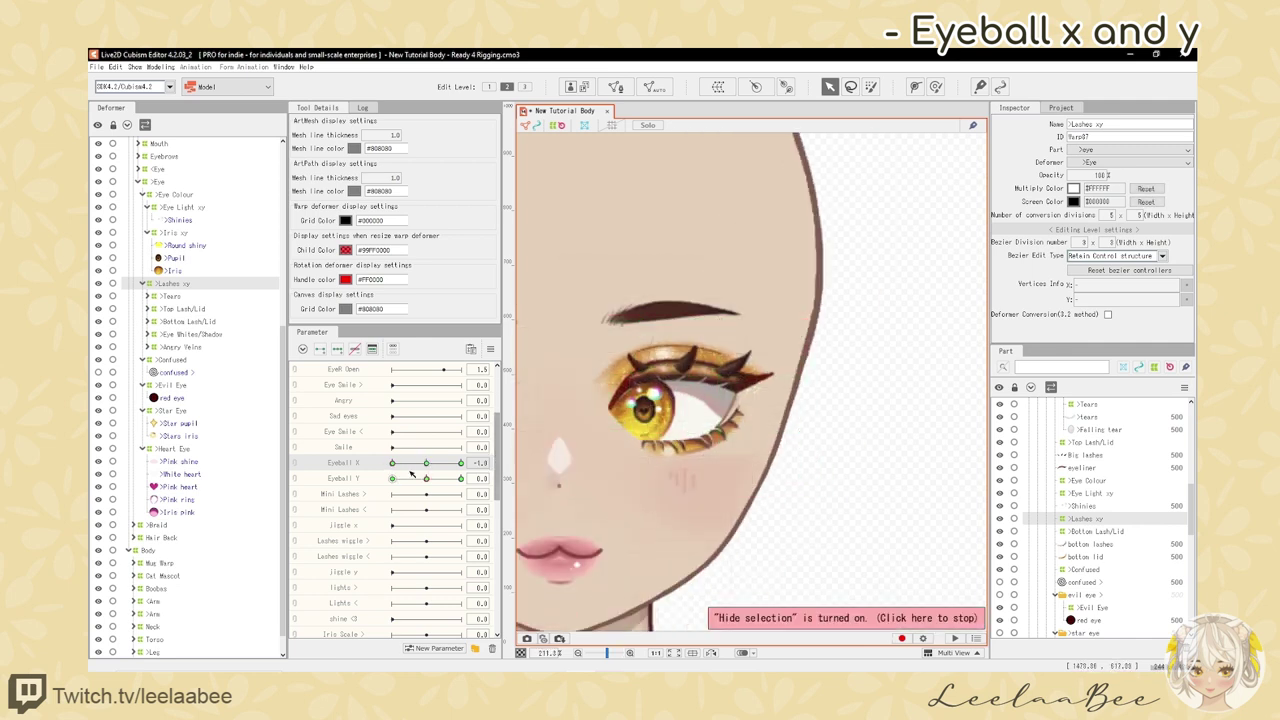
drag(393, 464, 429, 481)
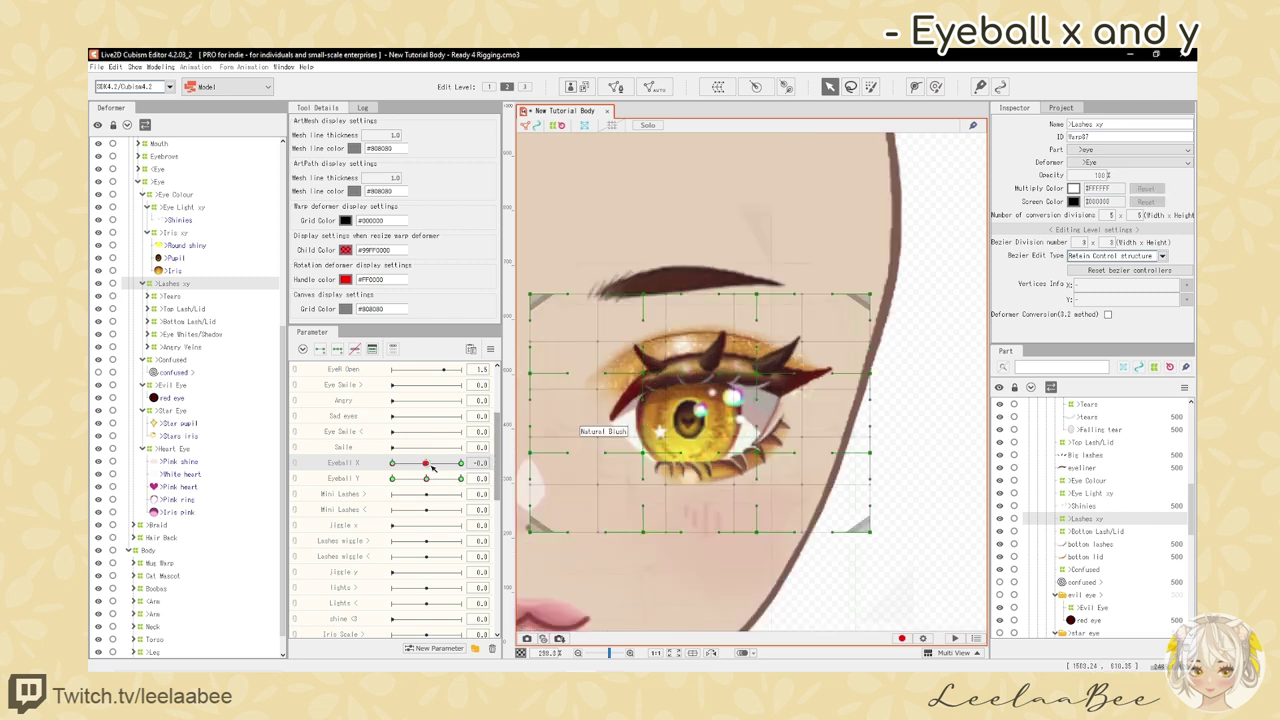
drag(429, 464, 378, 466)
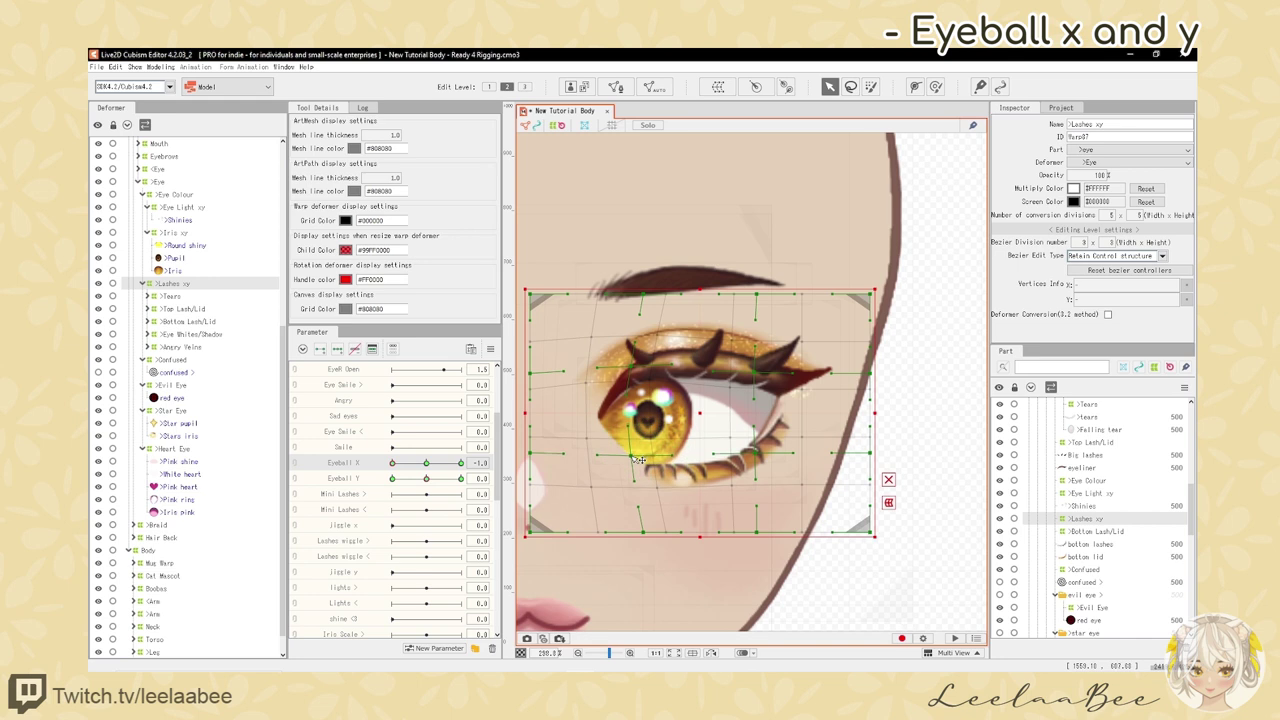
key(ctrl+h)
drag(460, 464, 424, 466)
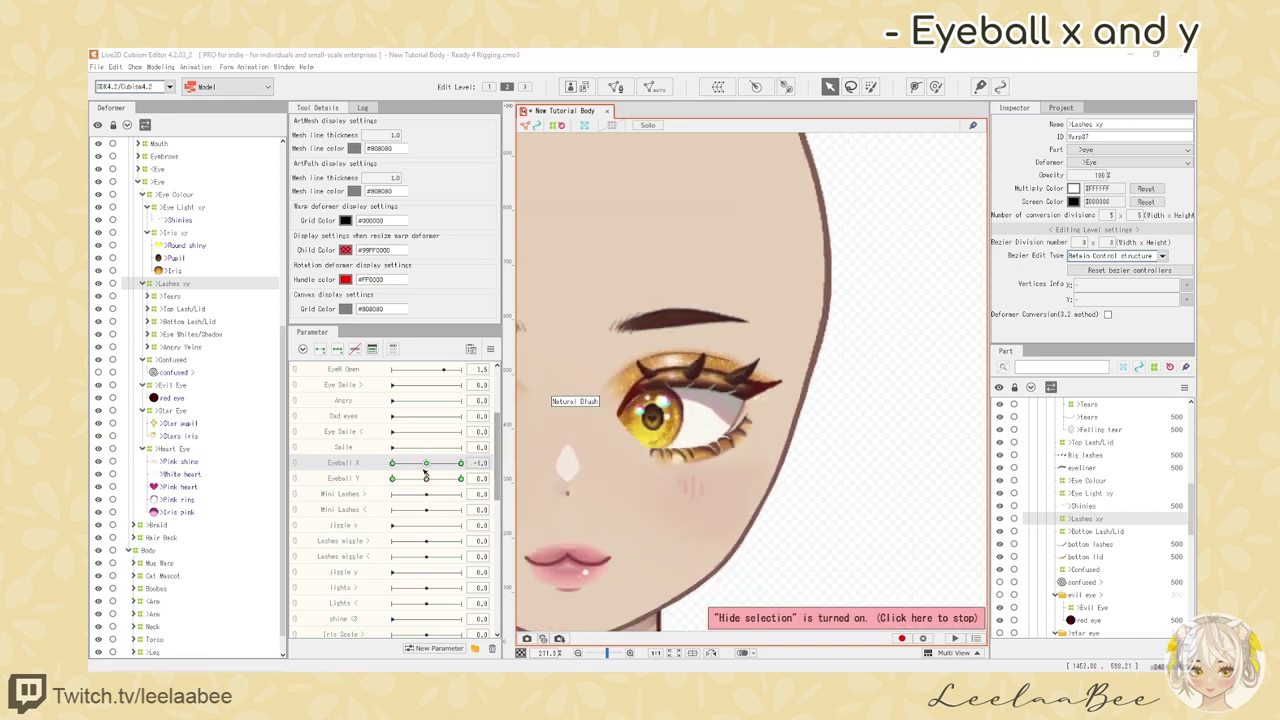
- Bend the Lashes xy warp toward the iris at Eyeball X 1.0 and check the motion back to 0.0 with the selection hidden
drag(426, 470, 433, 466)
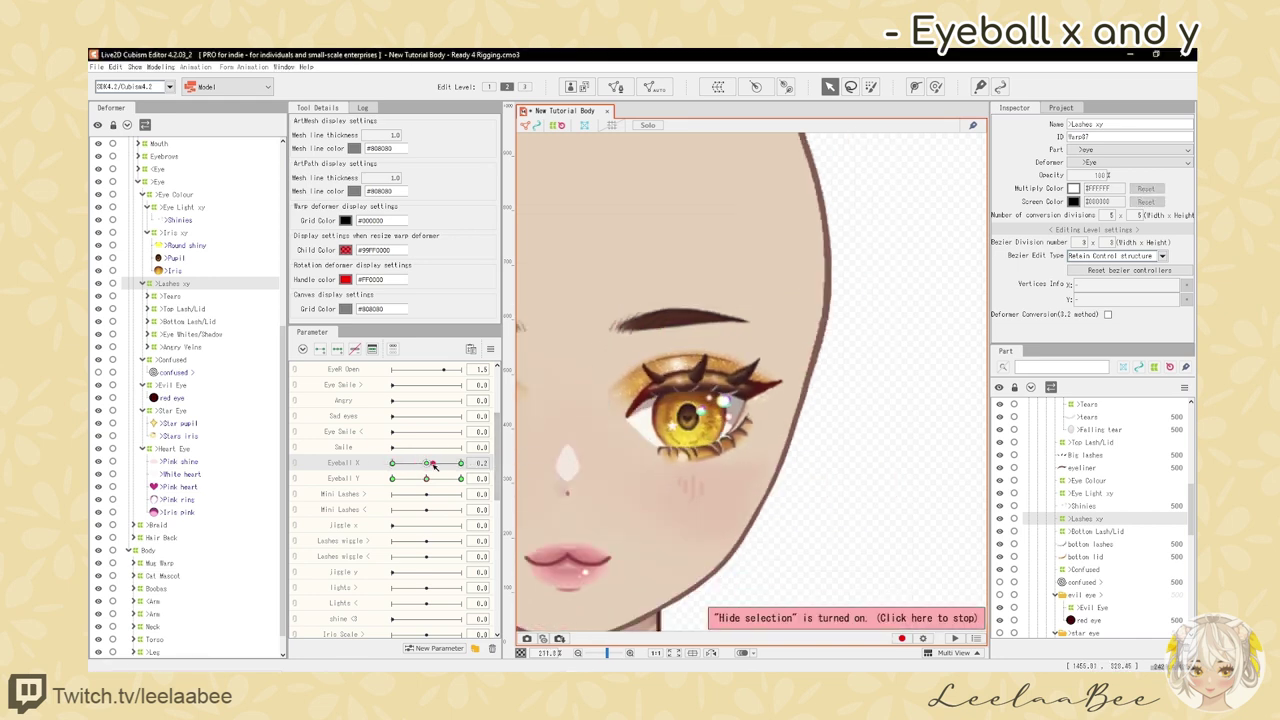
scroll(736, 377, up, 2)
key(ctrl+h)
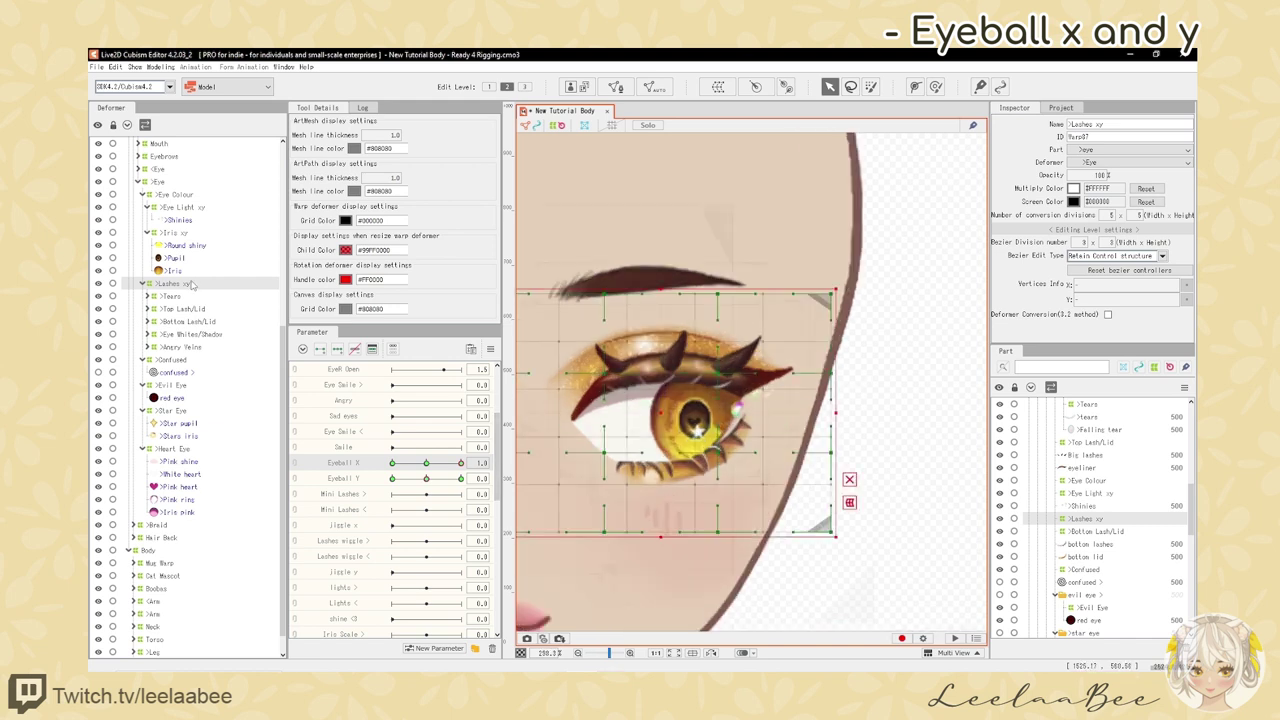
key(ctrl+h)
mouse_move(461, 463)
mouse_down()
mouse_move(401, 462)
mouse_move(463, 463)
mouse_move(444, 463)
mouse_up()
key(ctrl+h)
key(ctrl+h)
scroll(738, 421, down, 2)
scroll(731, 406, up, 2)
key(ctrl+h)
mouse_move(444, 463)
mouse_down()
mouse_move(463, 462)
mouse_move(369, 465)
mouse_move(462, 463)
mouse_move(377, 458)
mouse_move(427, 463)
mouse_up()
scroll(620, 446, down, 4)
key(ctrl+h)
scroll(610, 440, up, 2)
key(ctrl+h)
scroll(604, 465, up, 2)
- Bend the lower part of the Lashes xy warp slightly downward at Eyeball Y -1.0
drag(427, 479, 377, 484)
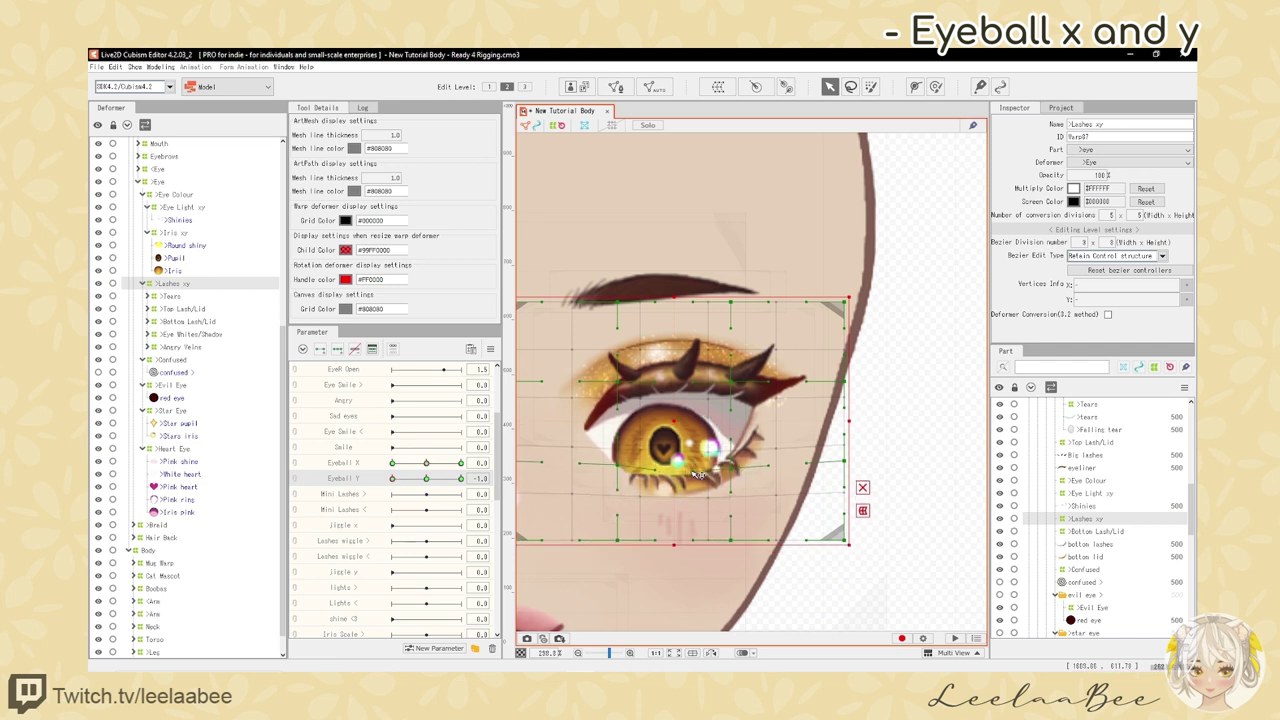
drag(392, 479, 385, 482)
drag(670, 541, 670, 546)
drag(392, 479, 386, 485)
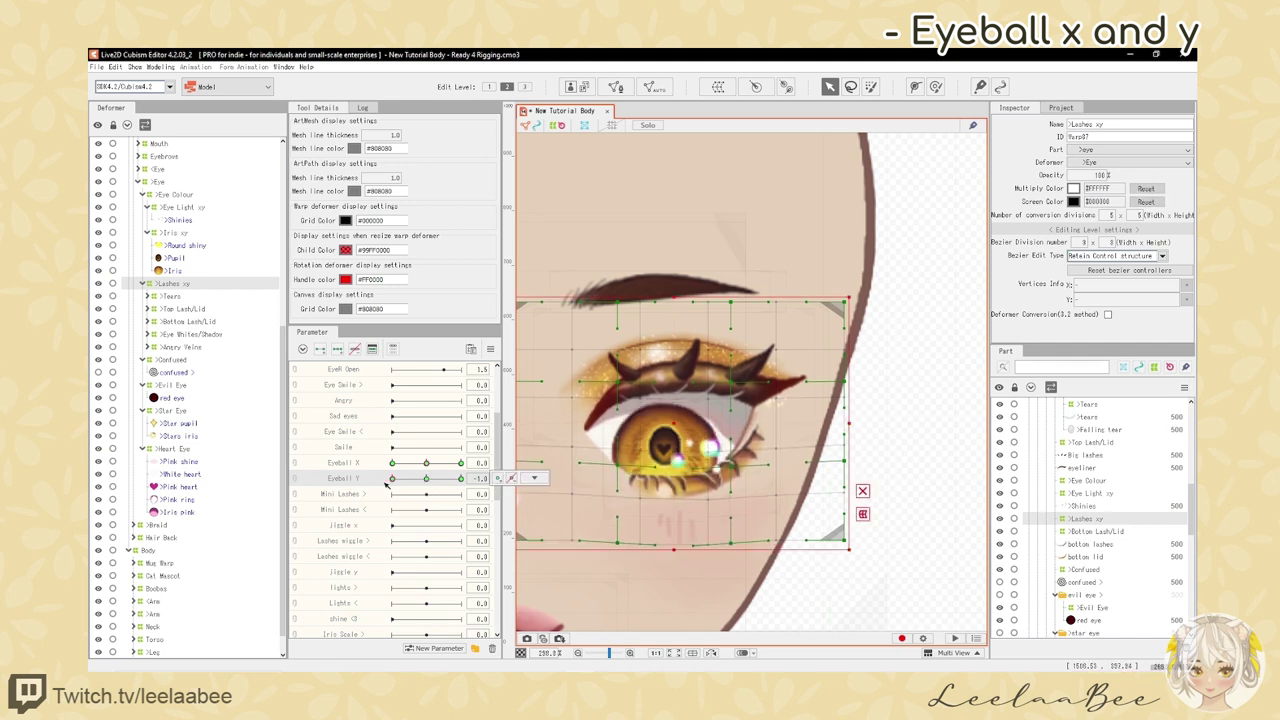
drag(692, 526, 706, 525)
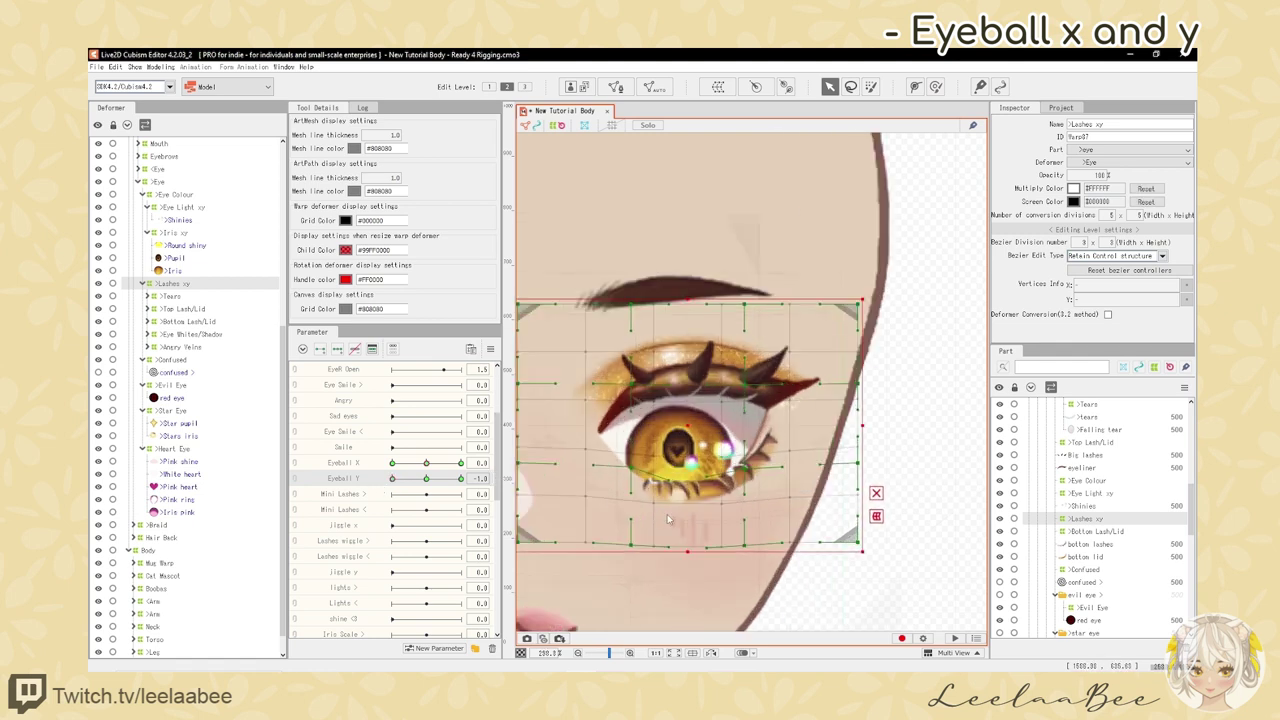
- Move the Eye Light xy deformer and its Shinies mesh below Confused in the parts order, and check the eye at Eyeball Y -1.0
drag(392, 479, 426, 479)
key(ctrl+t)
click(1092, 493)
shift+click(1085, 506)
drag(1085, 506, 1090, 575)
click(1087, 493)
drag(422, 479, 391, 486)
scroll(625, 515, down, 3)
scroll(670, 490, up, 3)
key(ctrl+t)
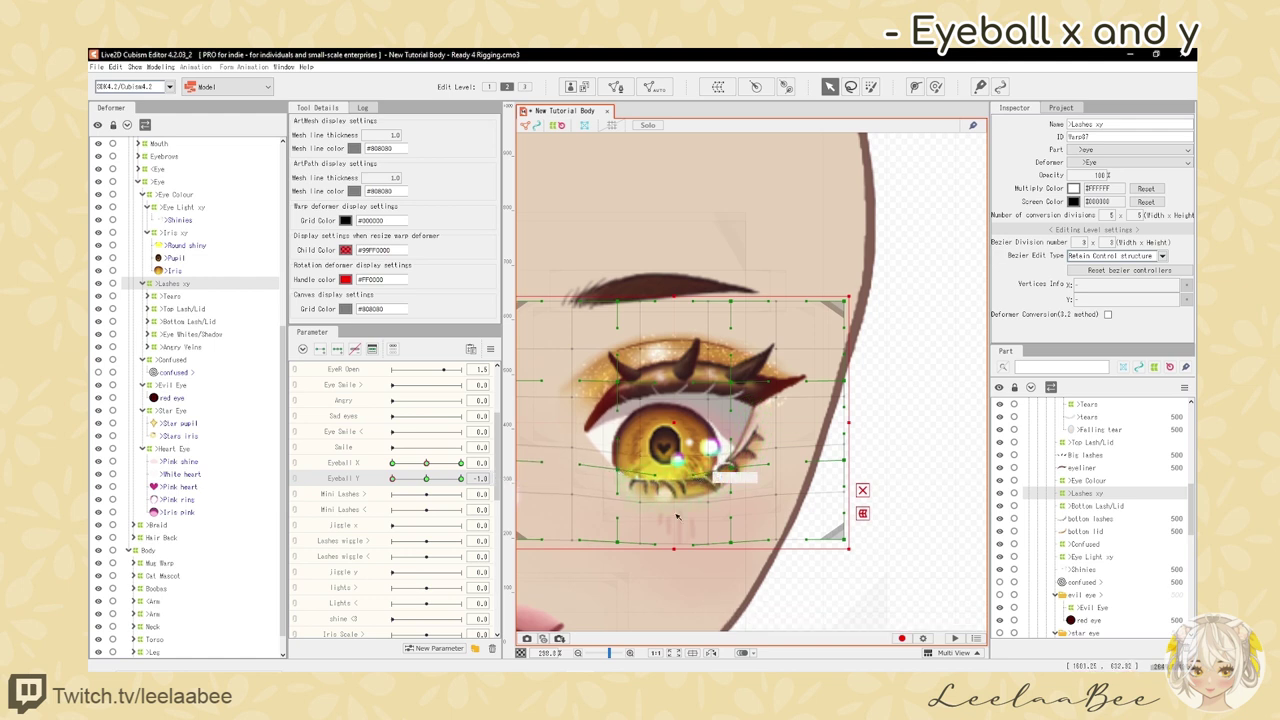
- Raise the upper part of the Lashes xy warp at Eyeball Y 1.0 and return the parameter to 0.0
drag(428, 480, 466, 480)
drag(619, 380, 622, 372)
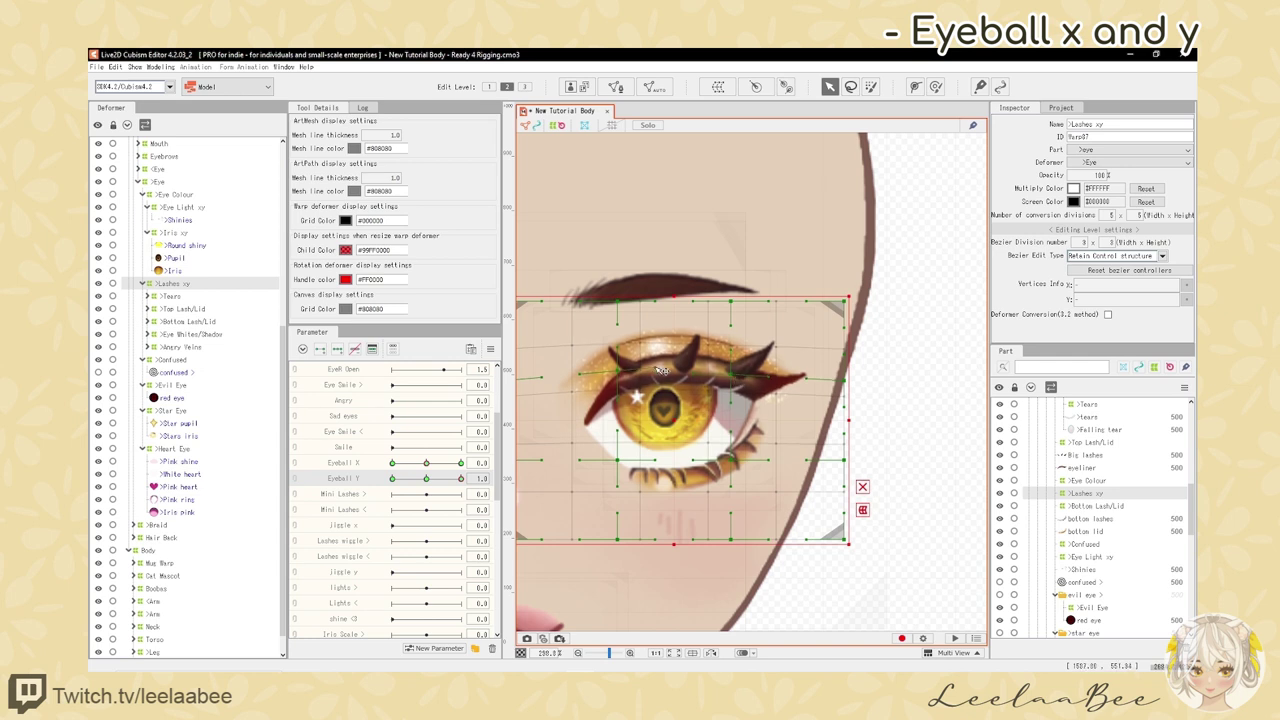
drag(656, 302, 694, 295)
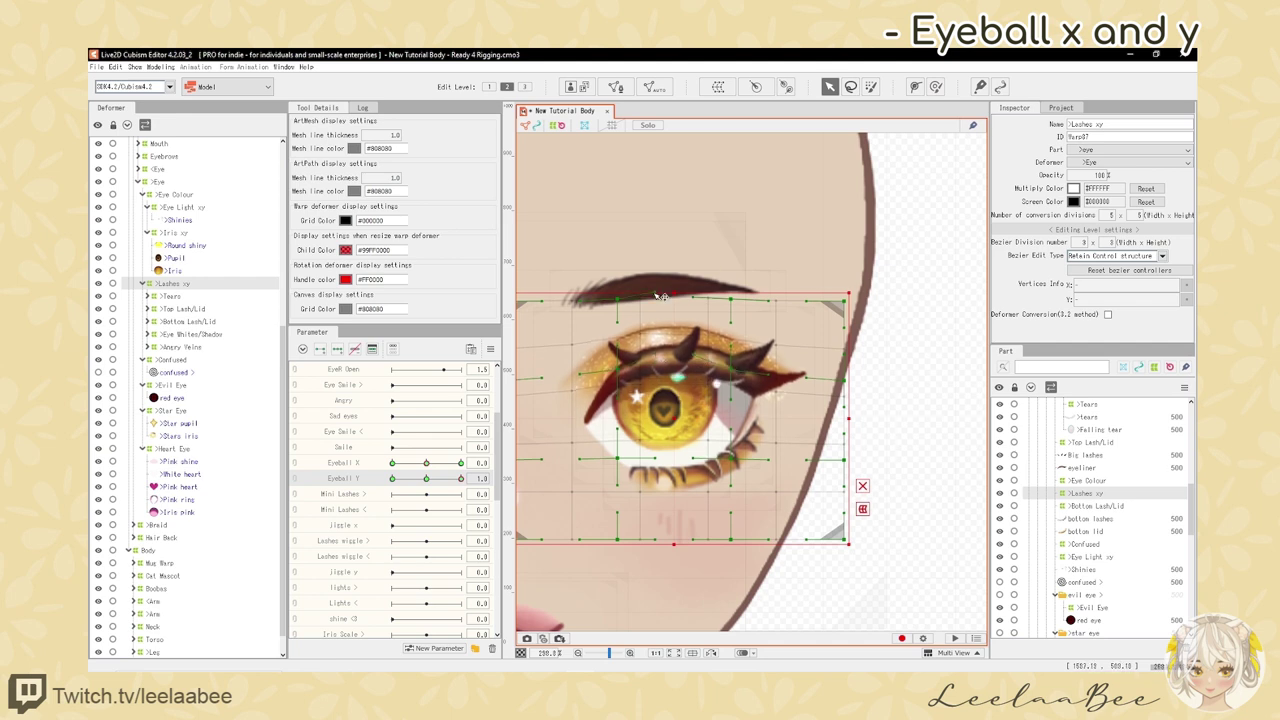
mouse_move(440, 480)
mouse_down()
mouse_move(462, 480)
mouse_move(393, 481)
mouse_move(455, 481)
mouse_move(395, 484)
mouse_move(451, 491)
mouse_move(431, 483)
mouse_up()
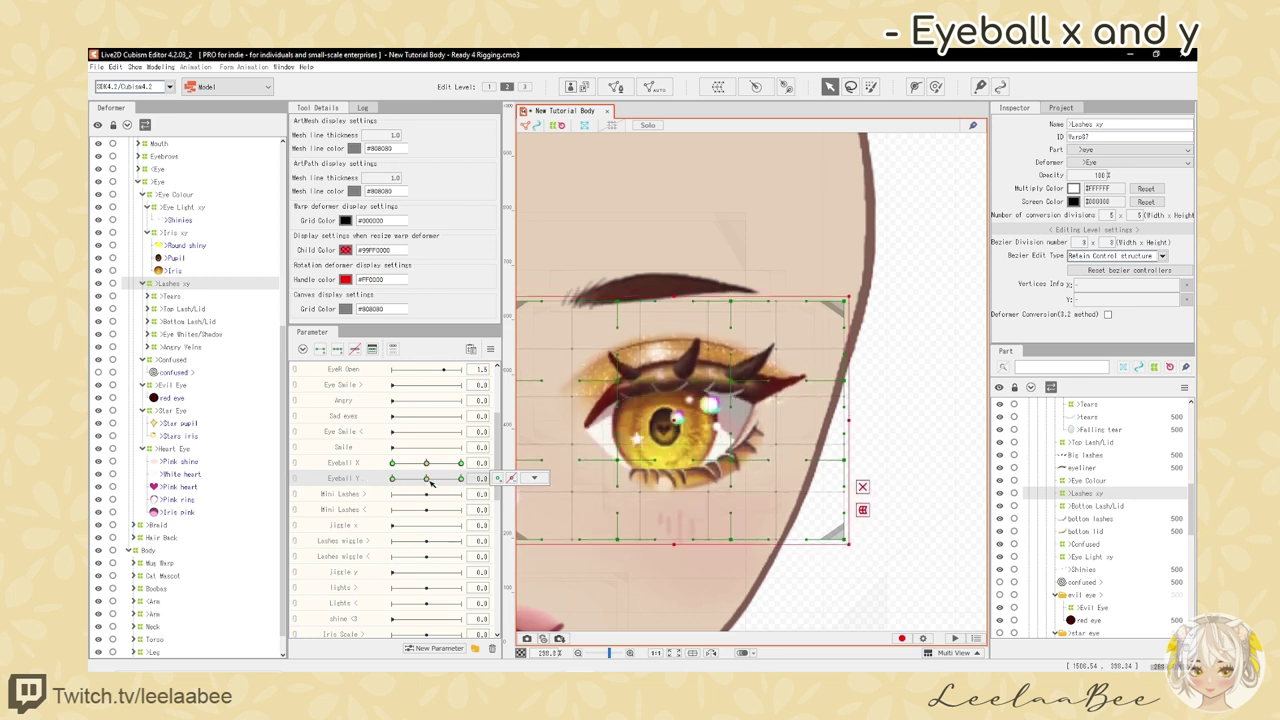
- Link Eyeball X with Eyeball Y and synthesize all four corners for the selected object, using the default value as reference
click(360, 465)
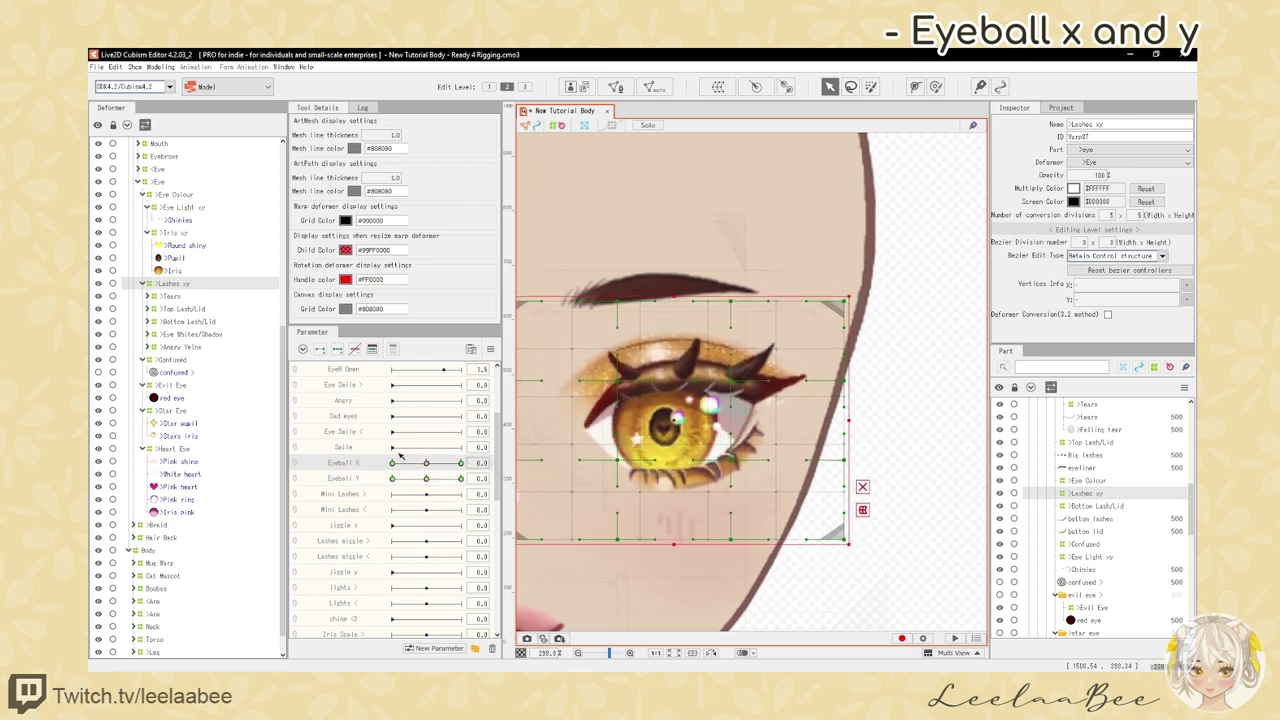
click(294, 467)
click(490, 349)
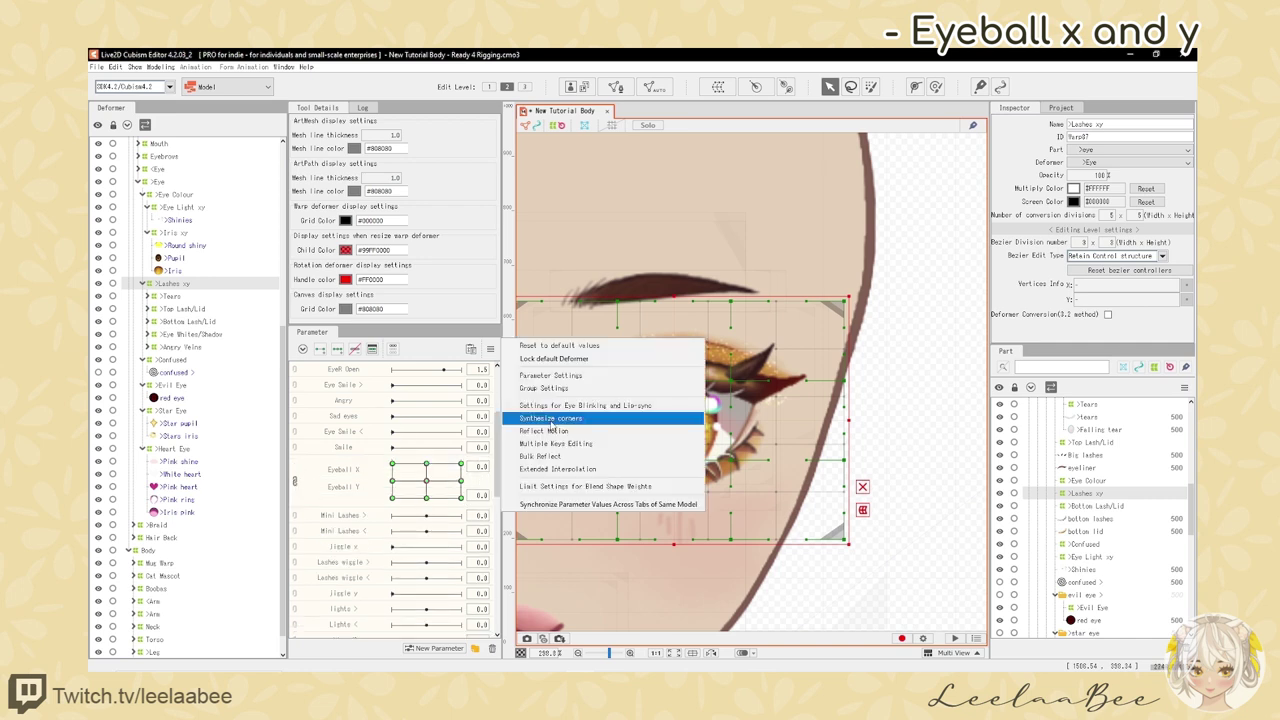
click(551, 419)
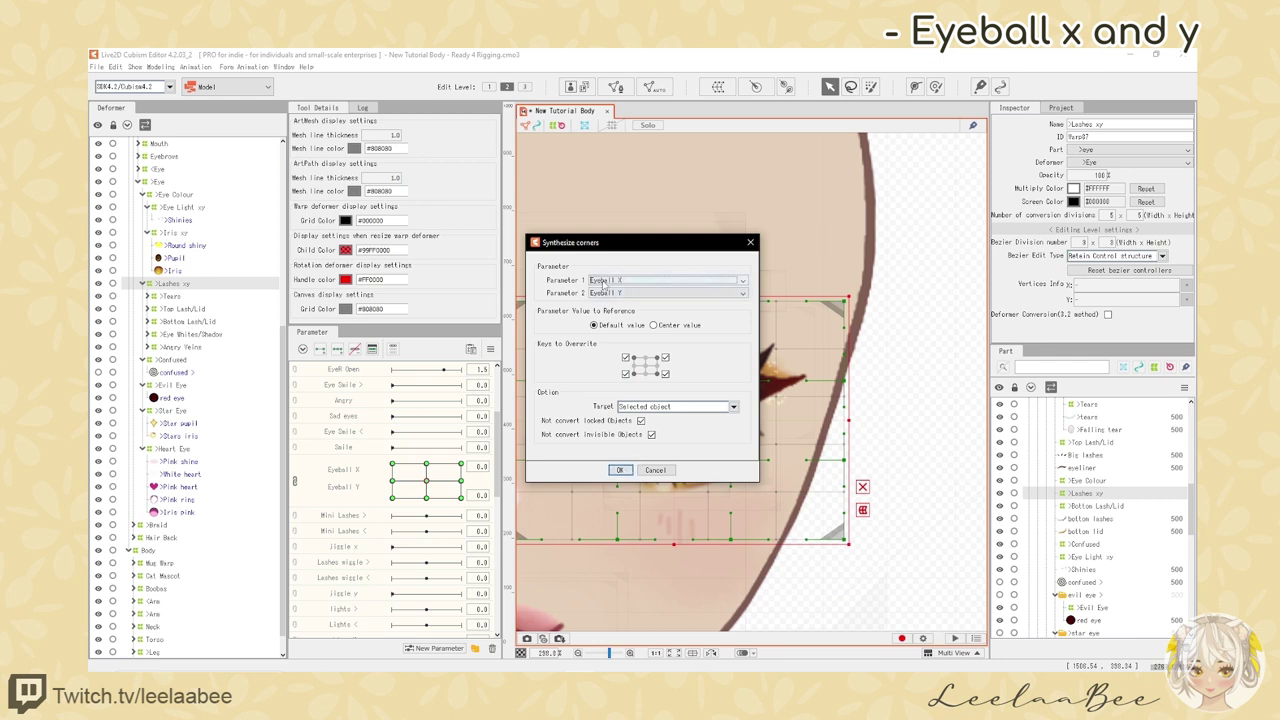
click(622, 470)
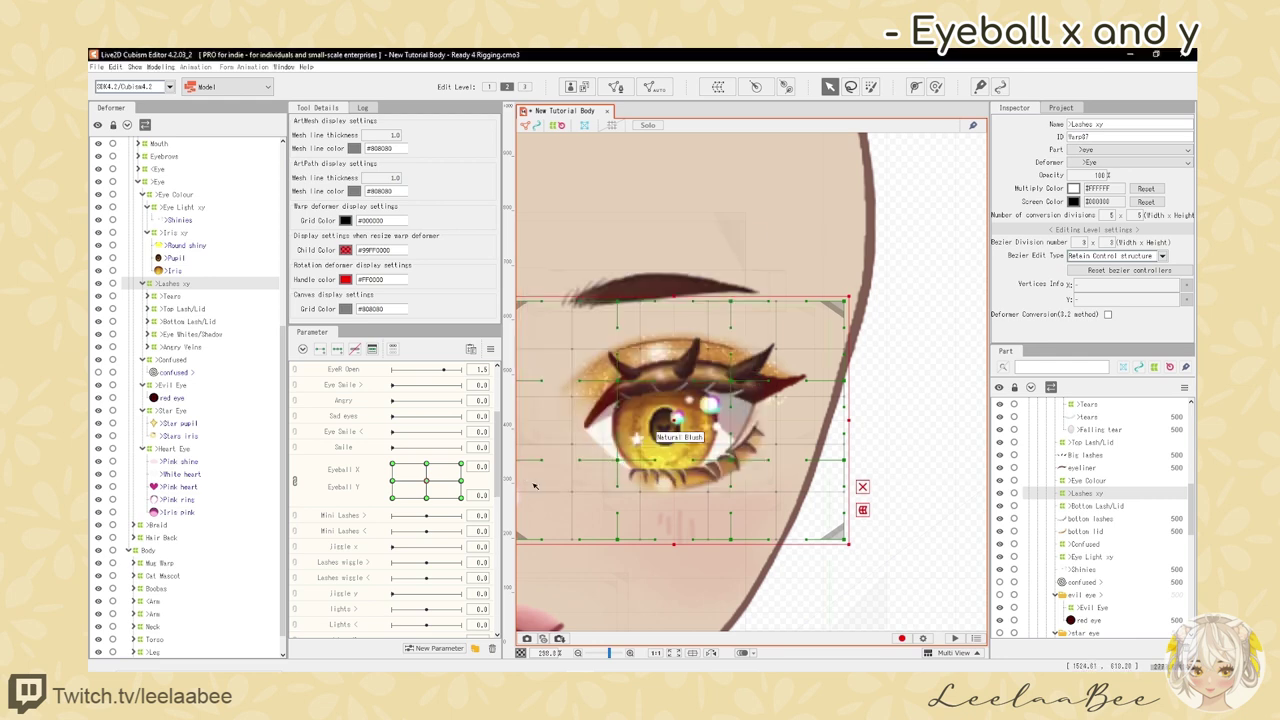
- Preview the synthesized Eyeball X and Y corner poses on the whole eye with the selection hidden
drag(427, 481, 461, 497)
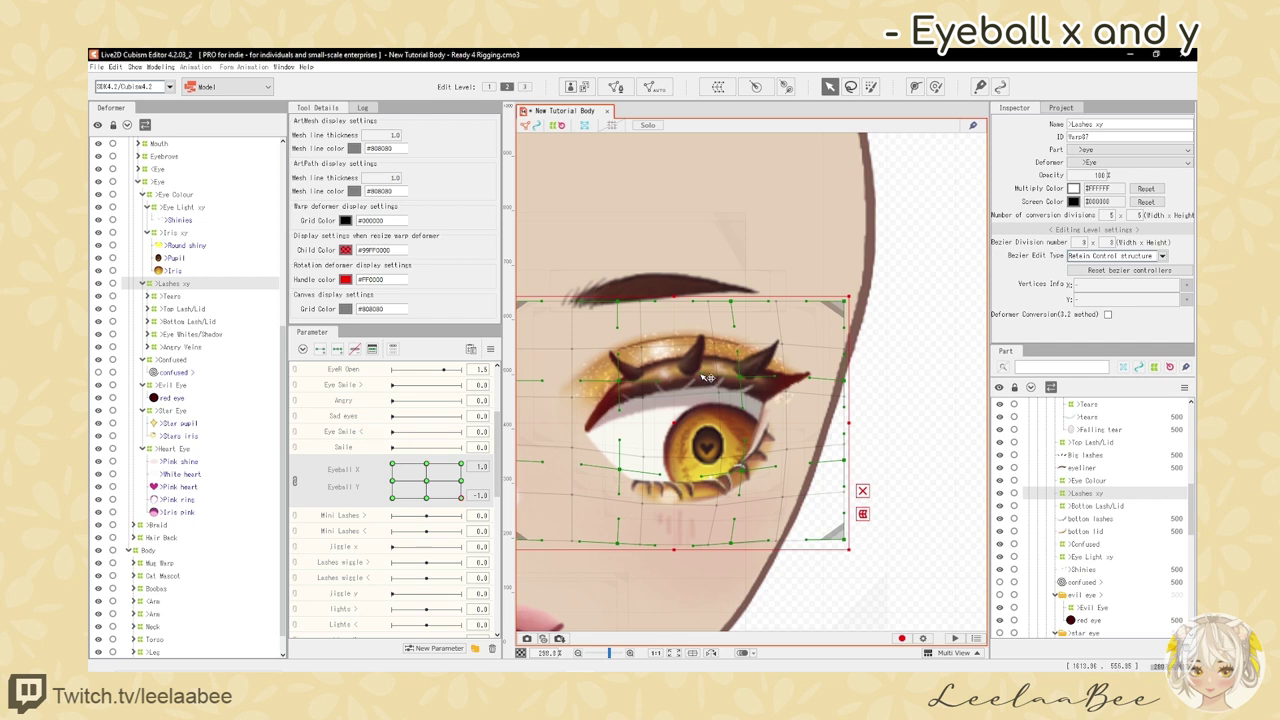
mouse_move(461, 497)
mouse_down()
mouse_move(393, 424)
mouse_move(456, 466)
mouse_move(440, 498)
mouse_up()
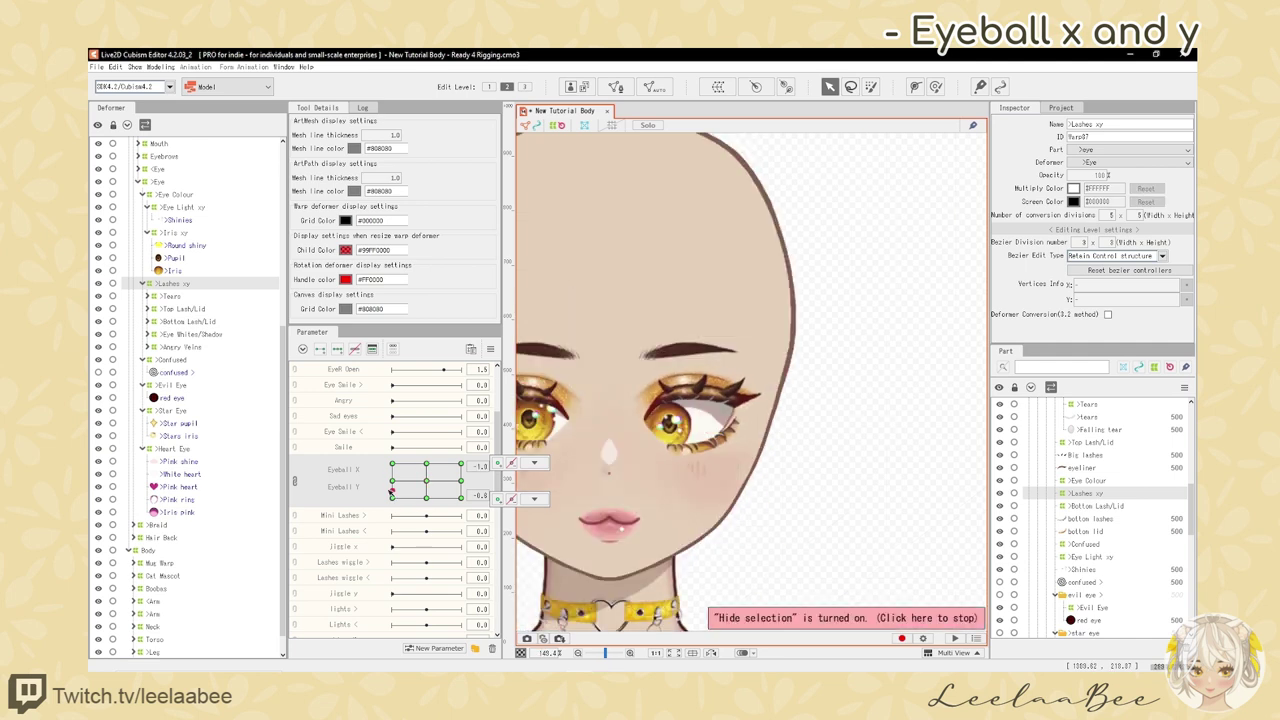
scroll(690, 430, up, 3)
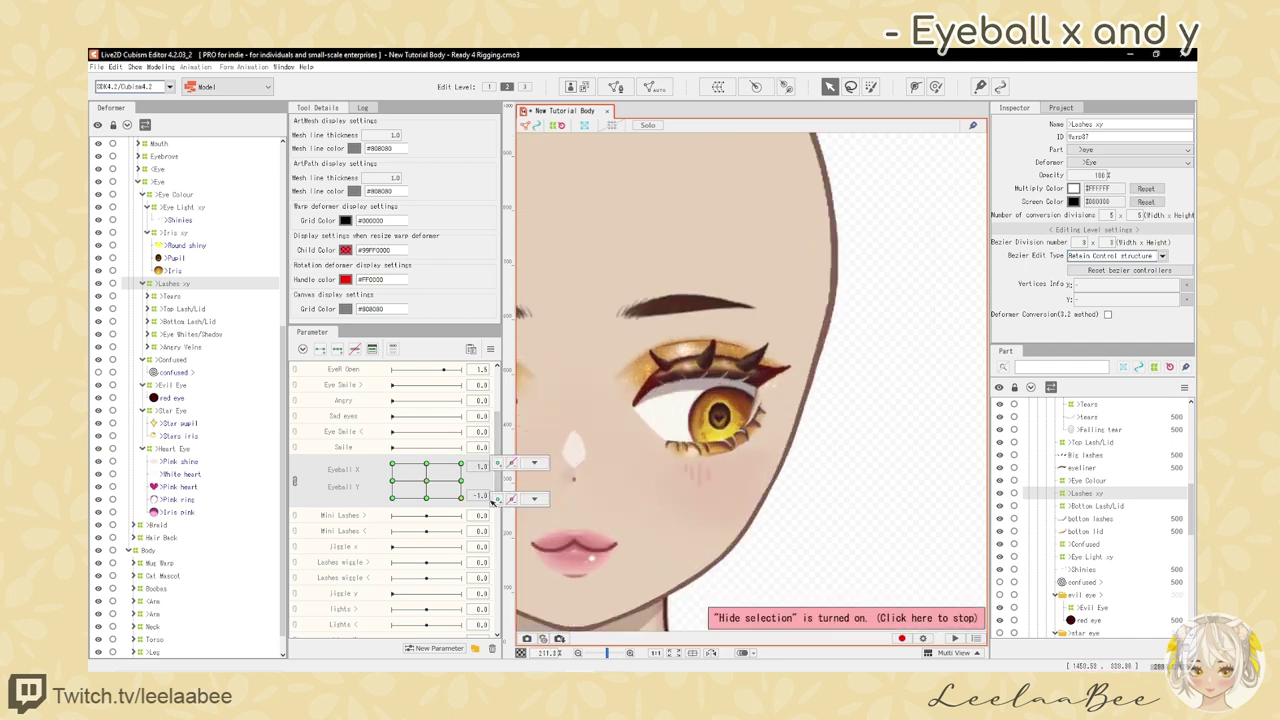
click(534, 499)
drag(461, 498, 394, 485)
scroll(540, 400, down, 3)
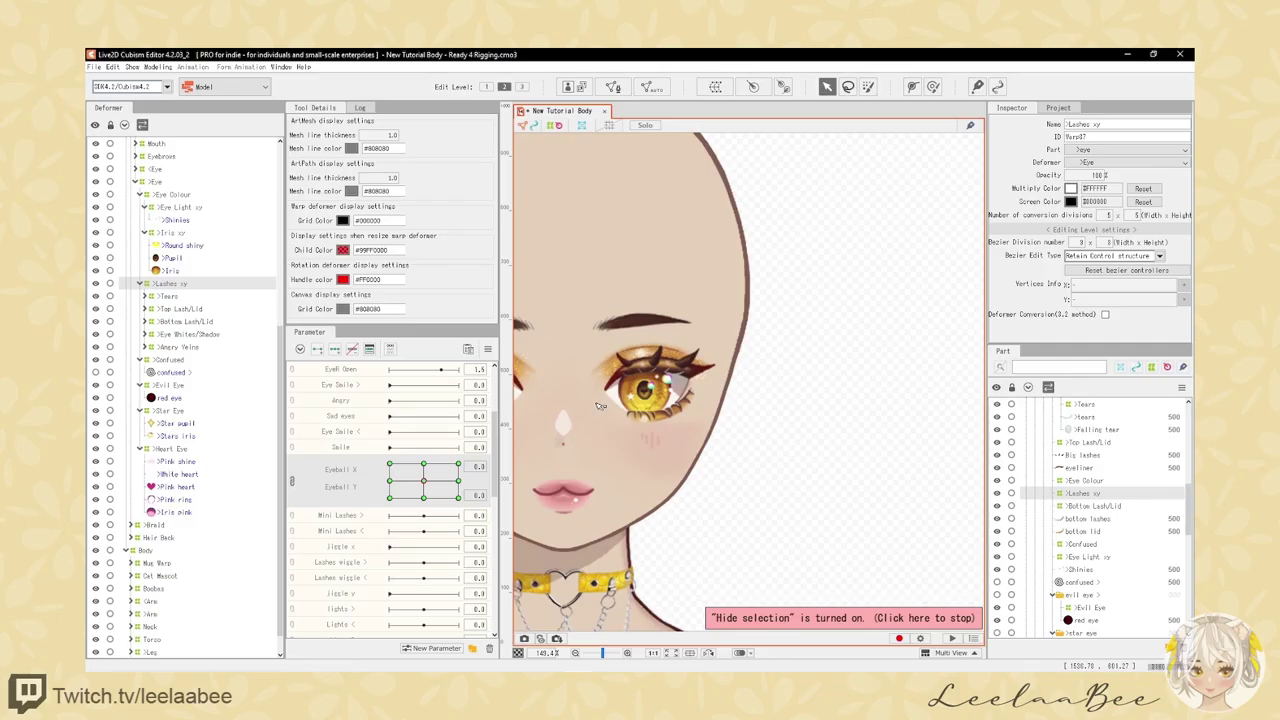
- Select the big lashes, eyeliner, bottom lashes, bottom lid, top lid glitter, top lid, sclera shadow, sclera and angry veins meshes together
ctrl+click(198, 362)
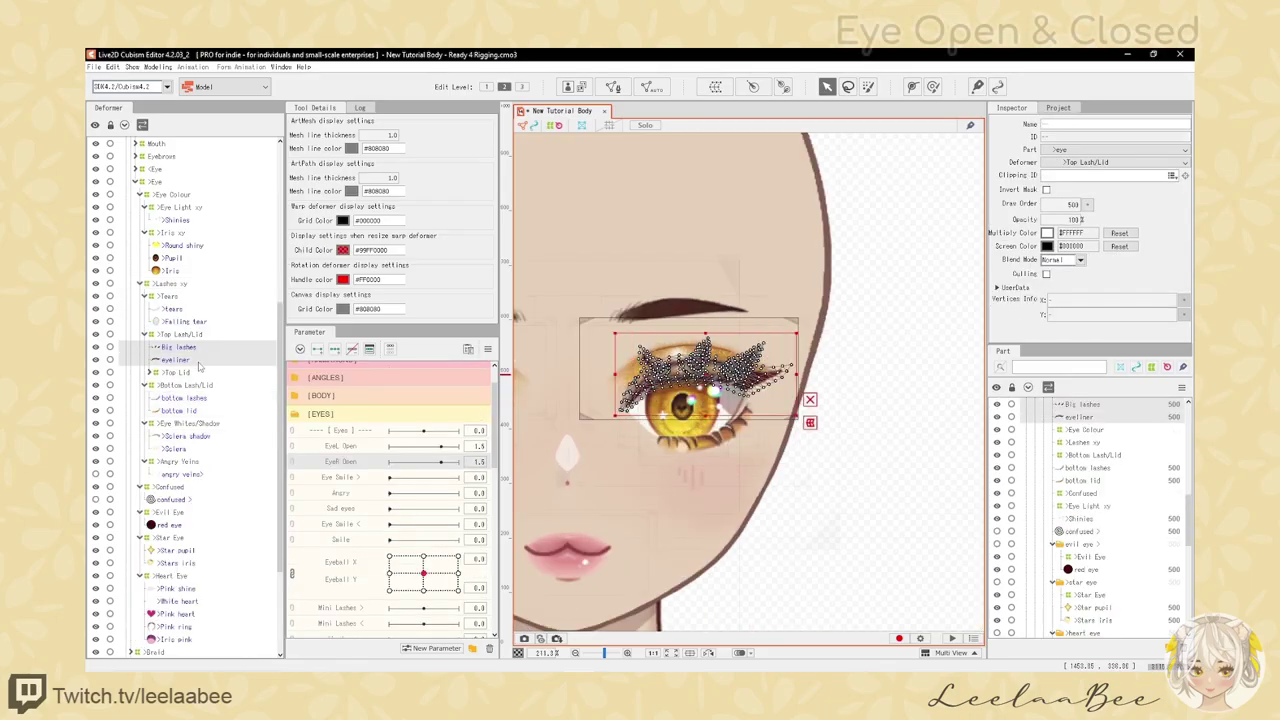
ctrl+click(198, 399)
ctrl+click(185, 410)
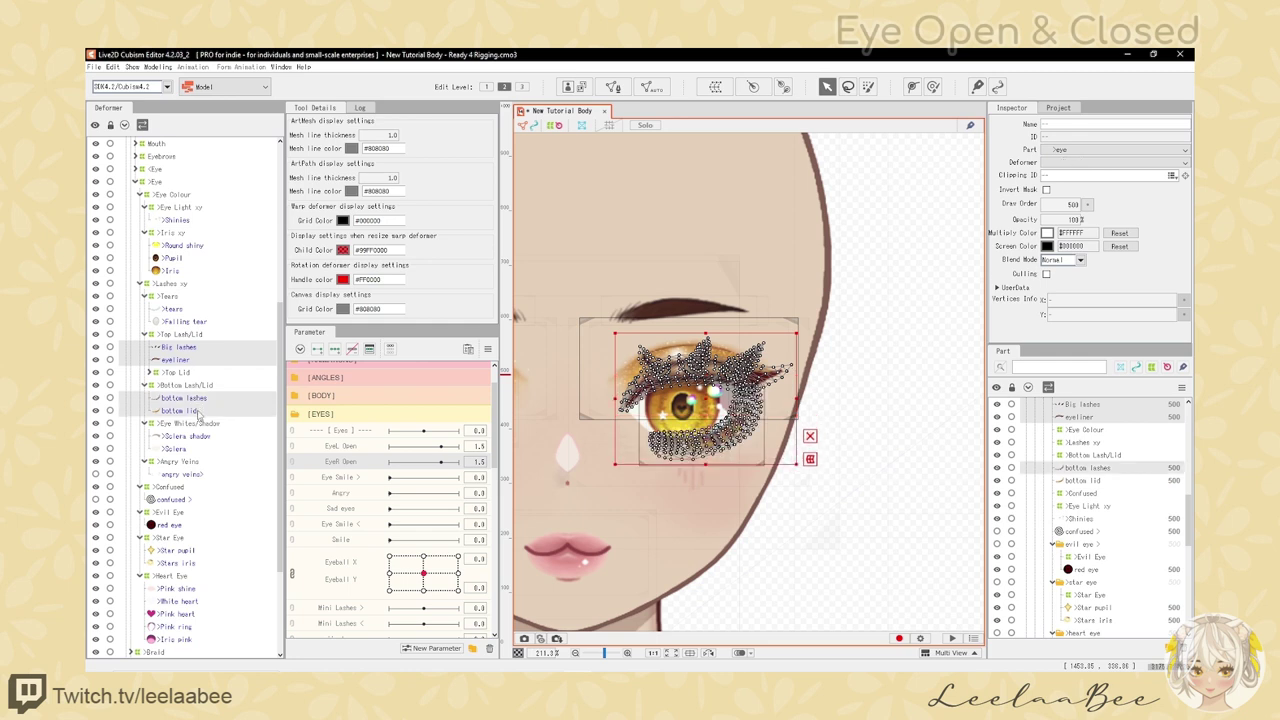
click(149, 372)
ctrl+click(195, 385)
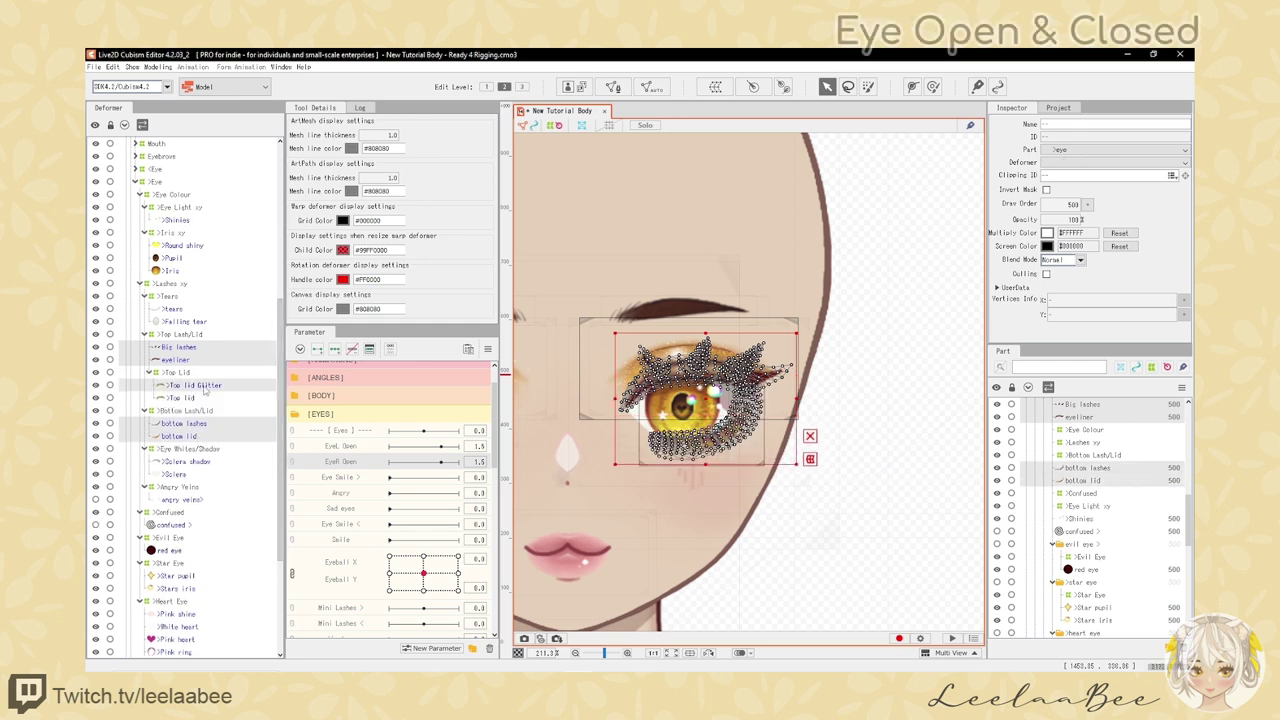
ctrl+click(205, 462)
ctrl+click(235, 474)
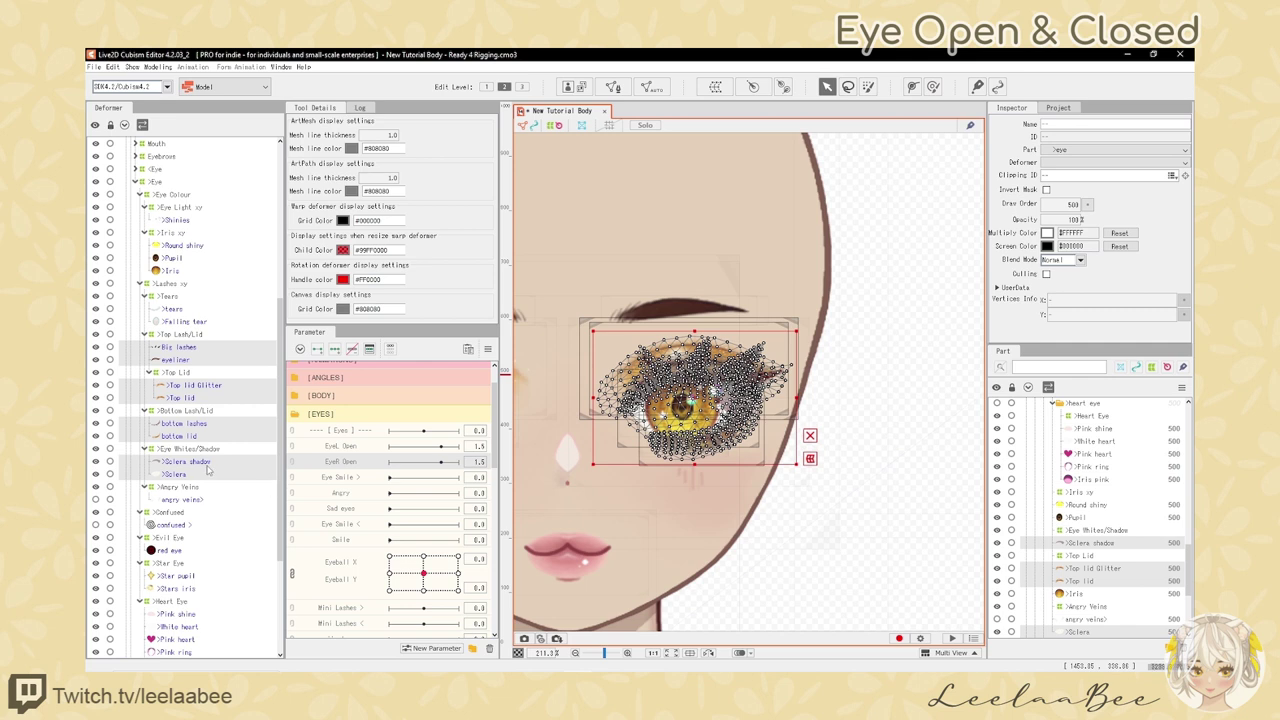
ctrl+click(185, 499)
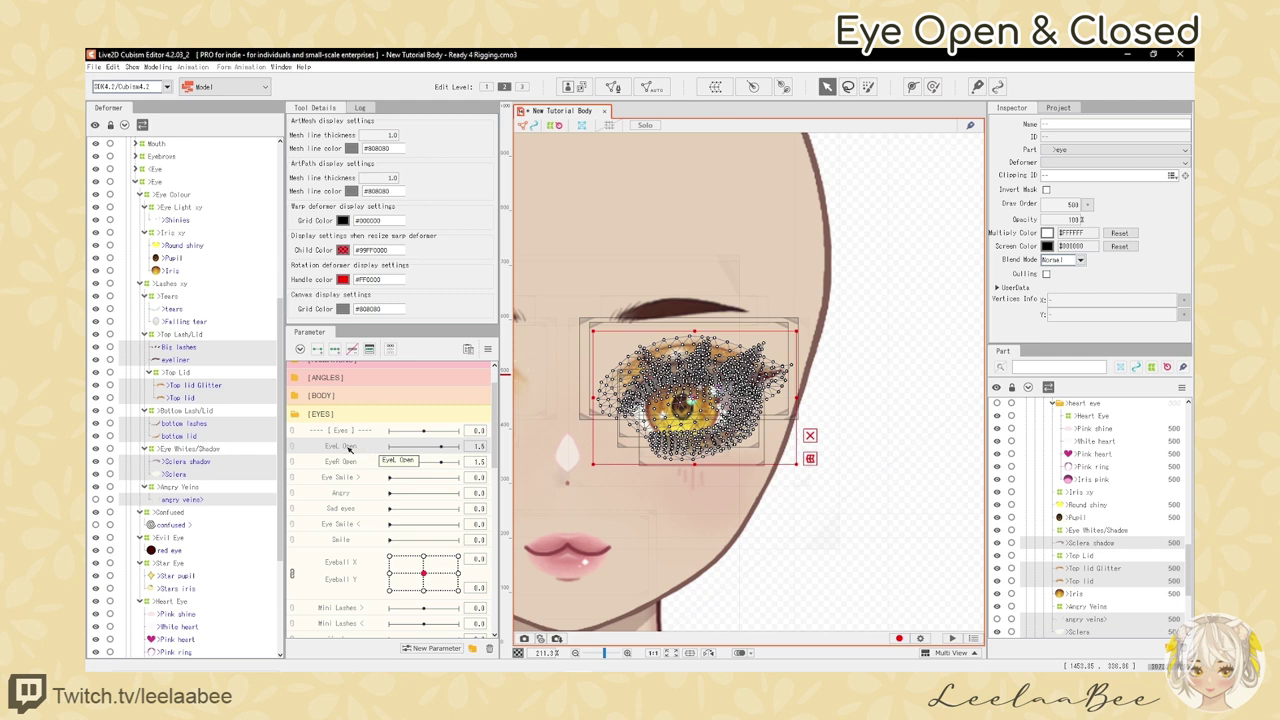
- Edit the EyeL Open parameter to a maximum of 1.0 and a default of 0.5
scroll(745, 381, down, 2)
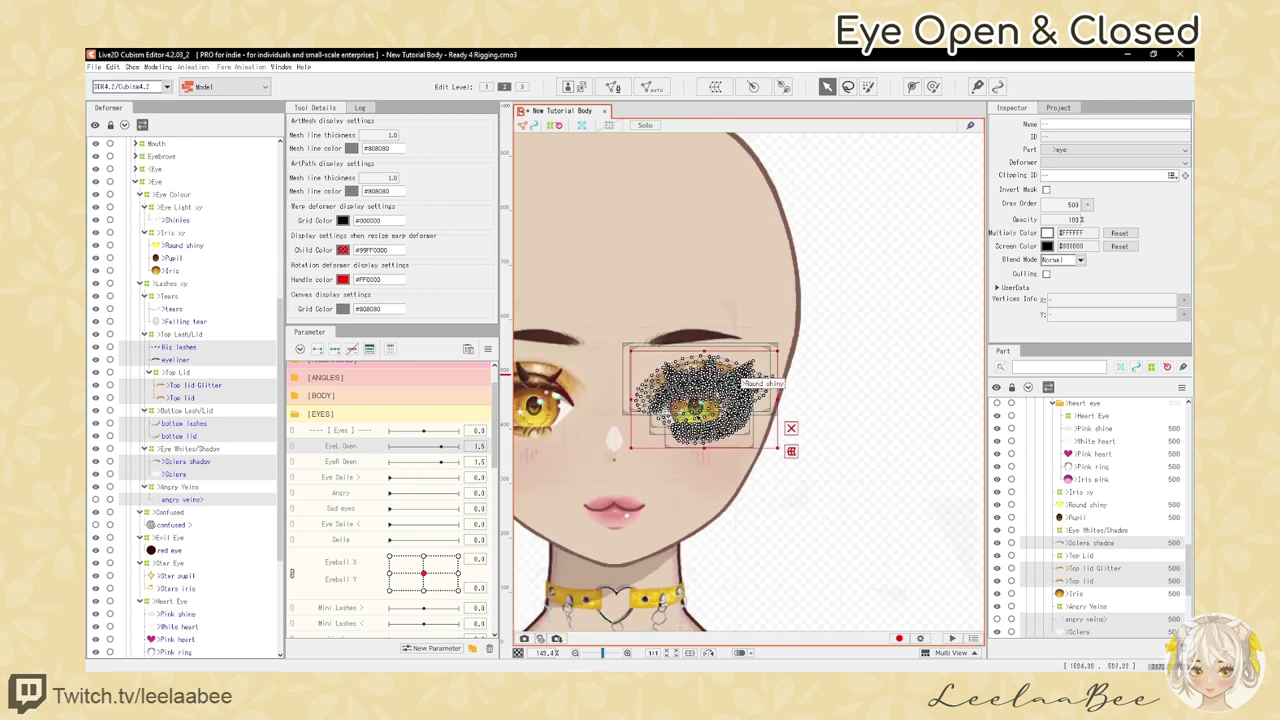
scroll(695, 410, up, 4)
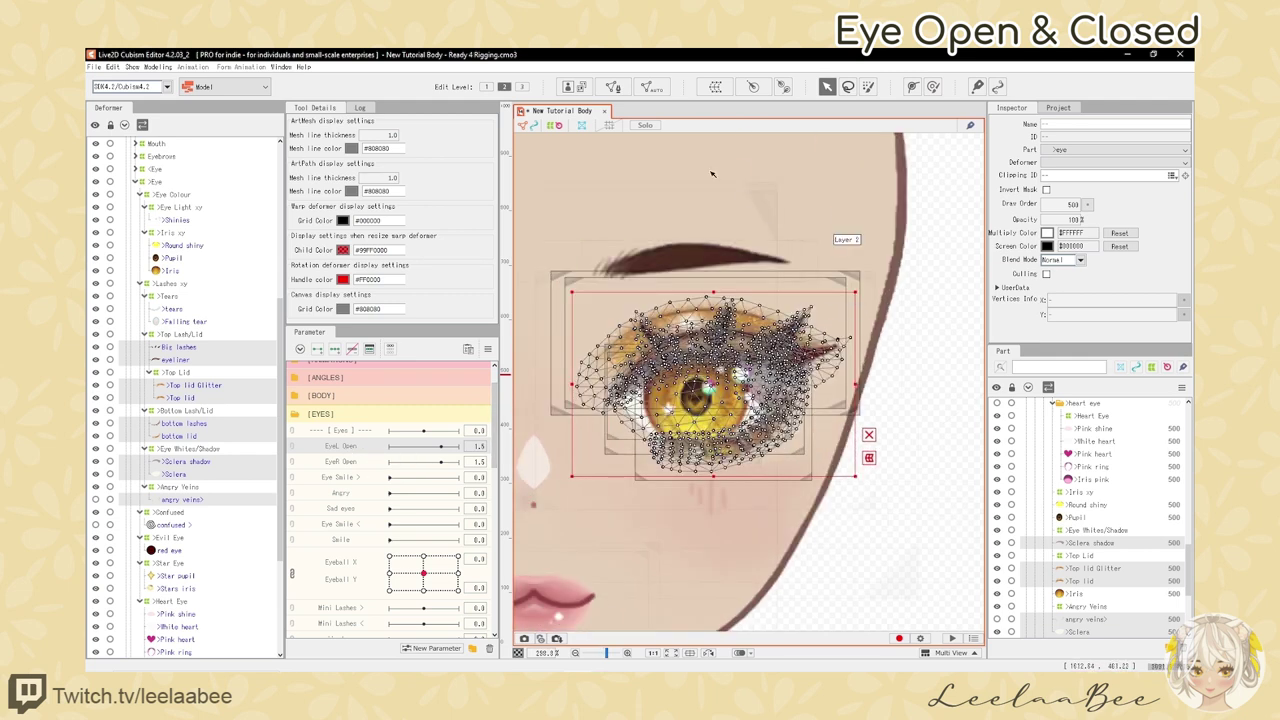
scroll(638, 230, down, 1)
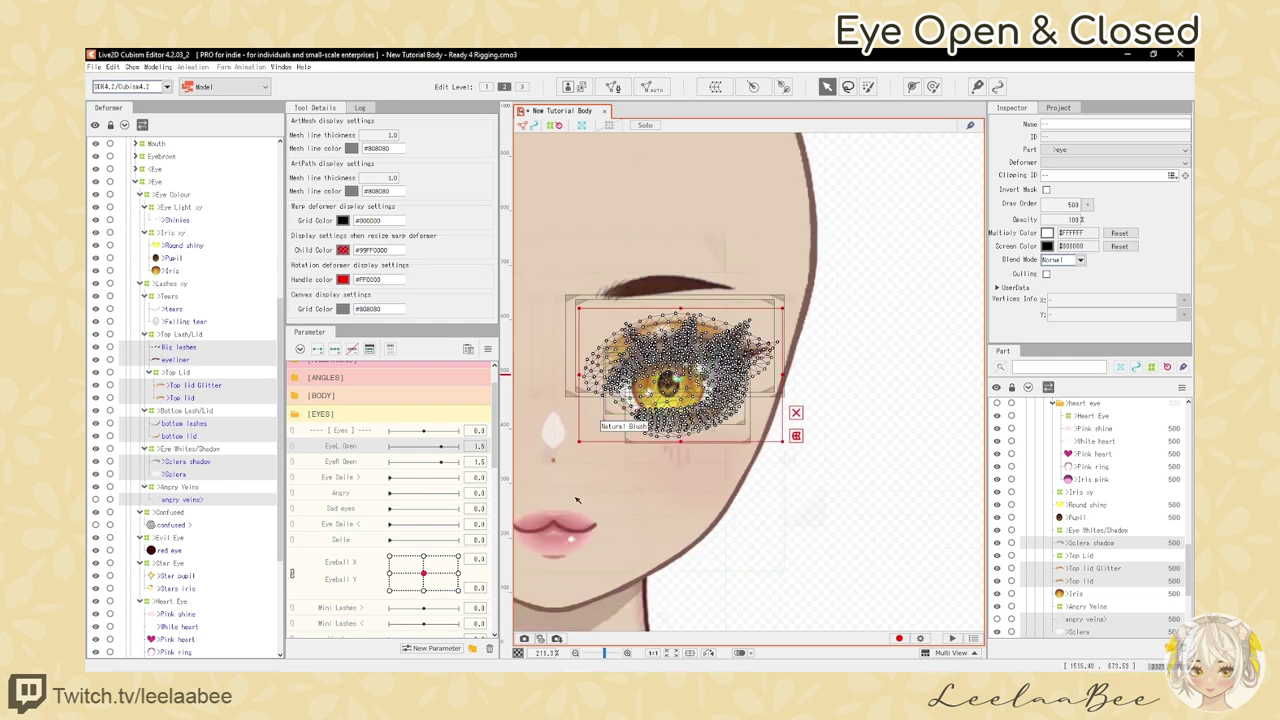
right_click(349, 449)
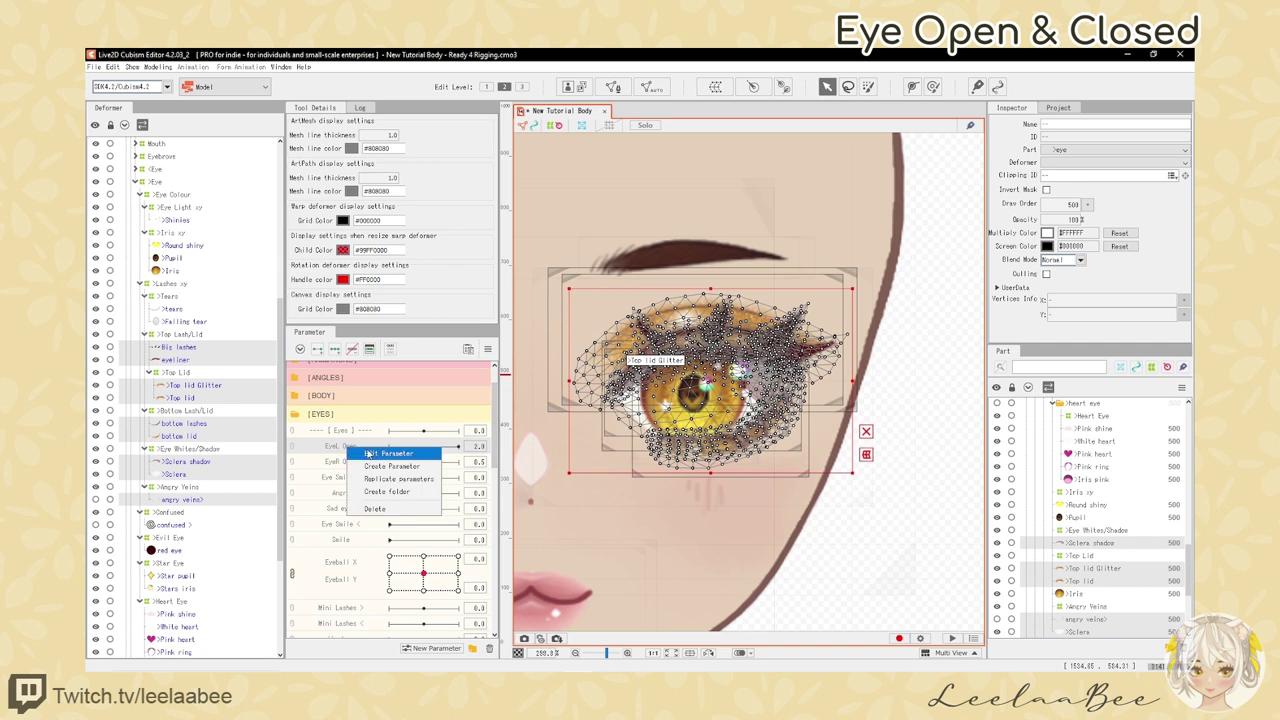
click(371, 457)
double_click(712, 352)
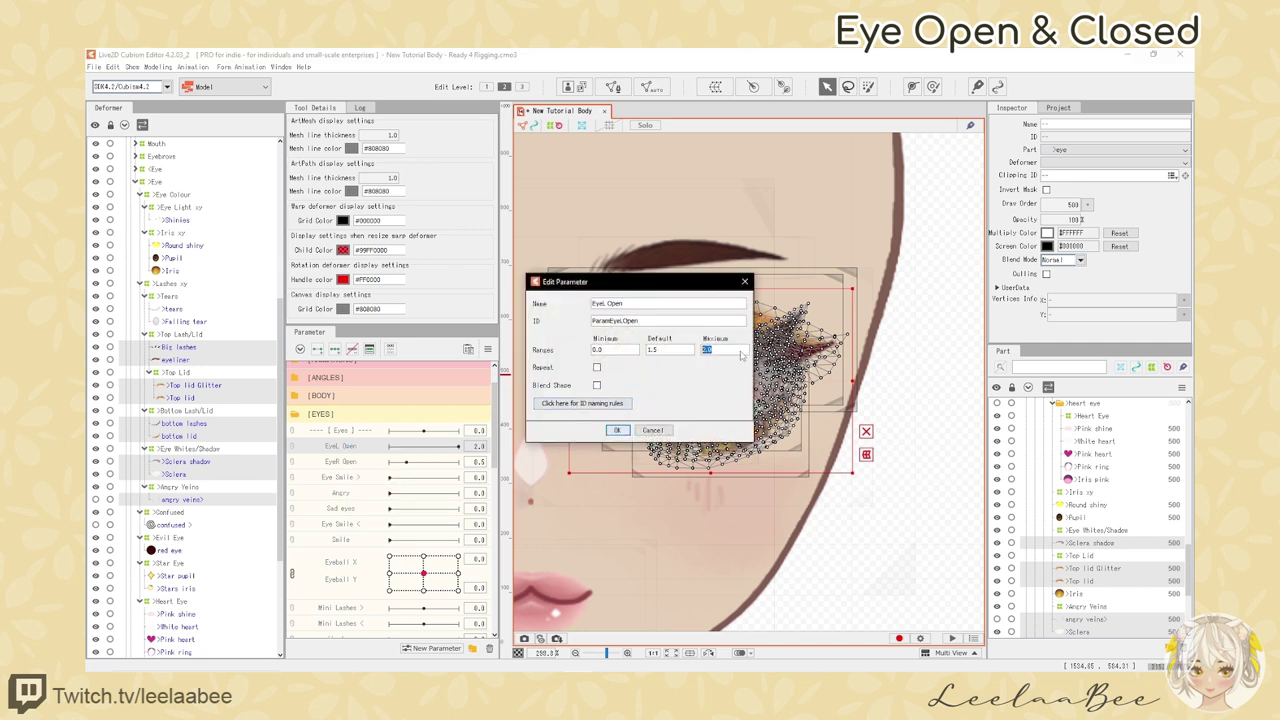
text(1.0)
double_click(675, 351)
text(.8)
click(616, 430)
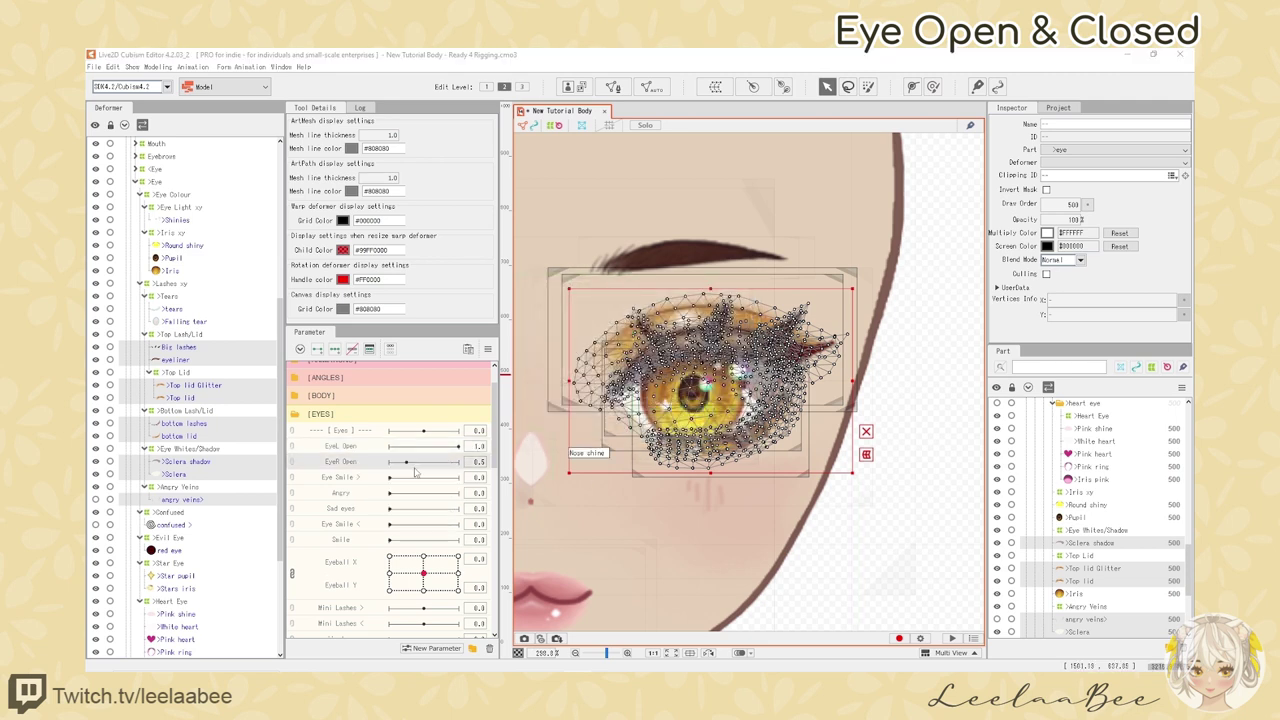
- Edit the EyeR Open parameter to a maximum of 1 and a default of 0.5
double_click(414, 467)
double_click(726, 353)
text(1)
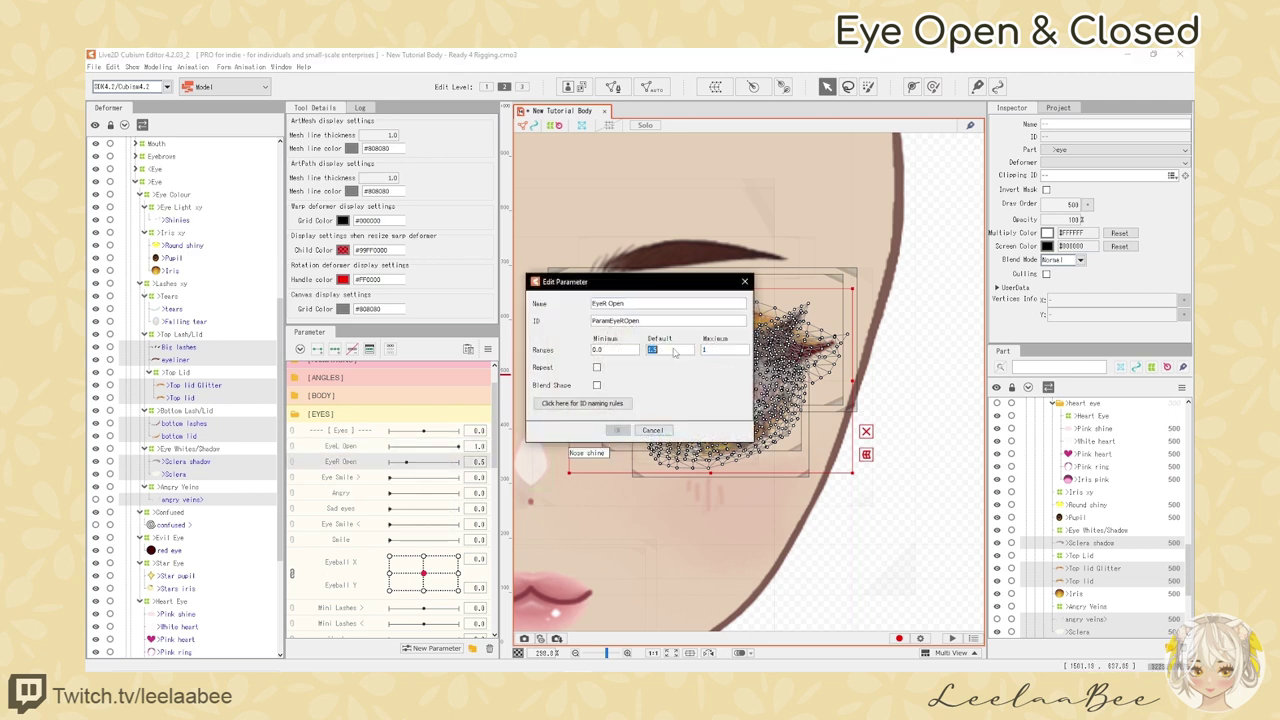
text(.5)
click(611, 430)
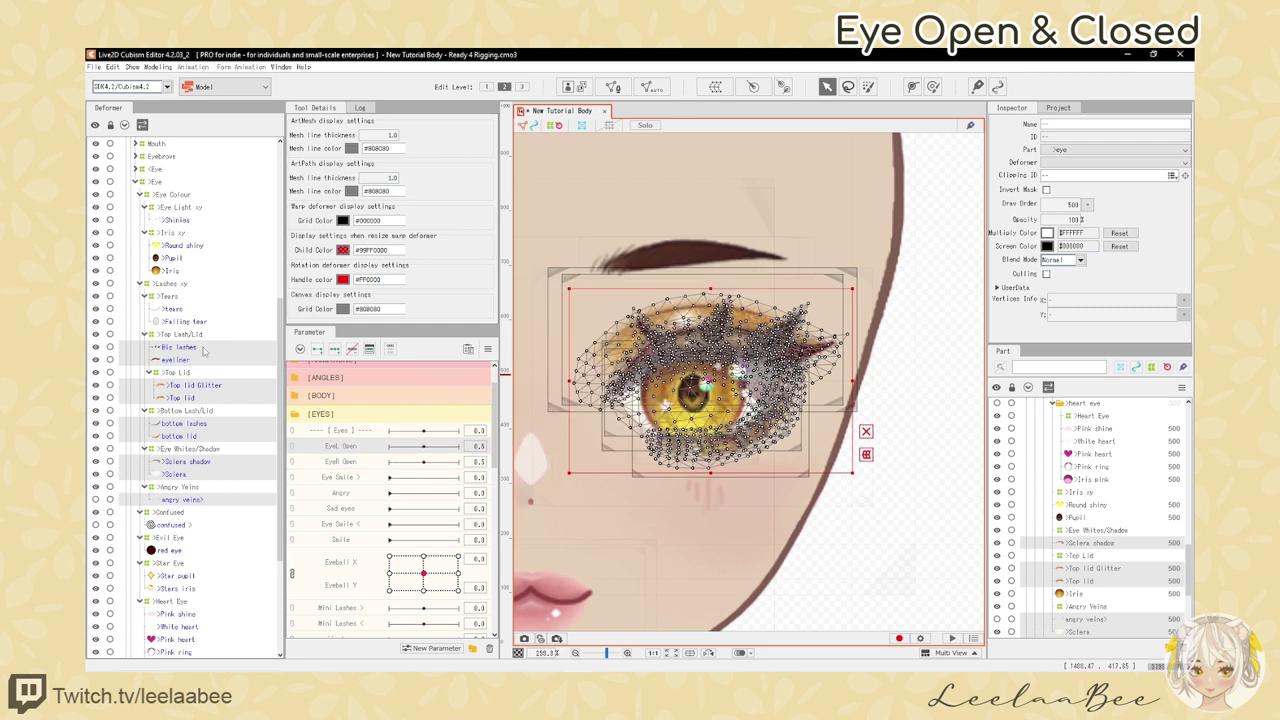
- Add EyeL Open keyforms at 0.0, 0.2, 0.8 and 1.0 to the selected eye meshes
click(369, 348)
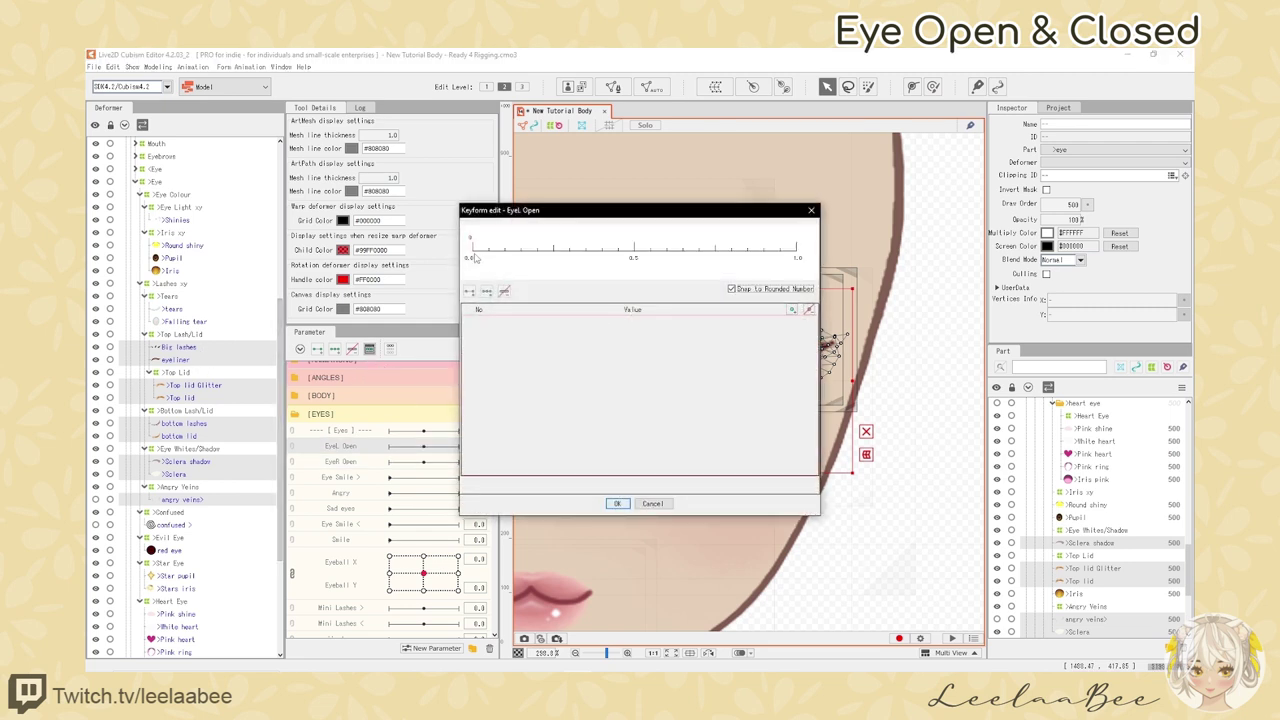
click(472, 251)
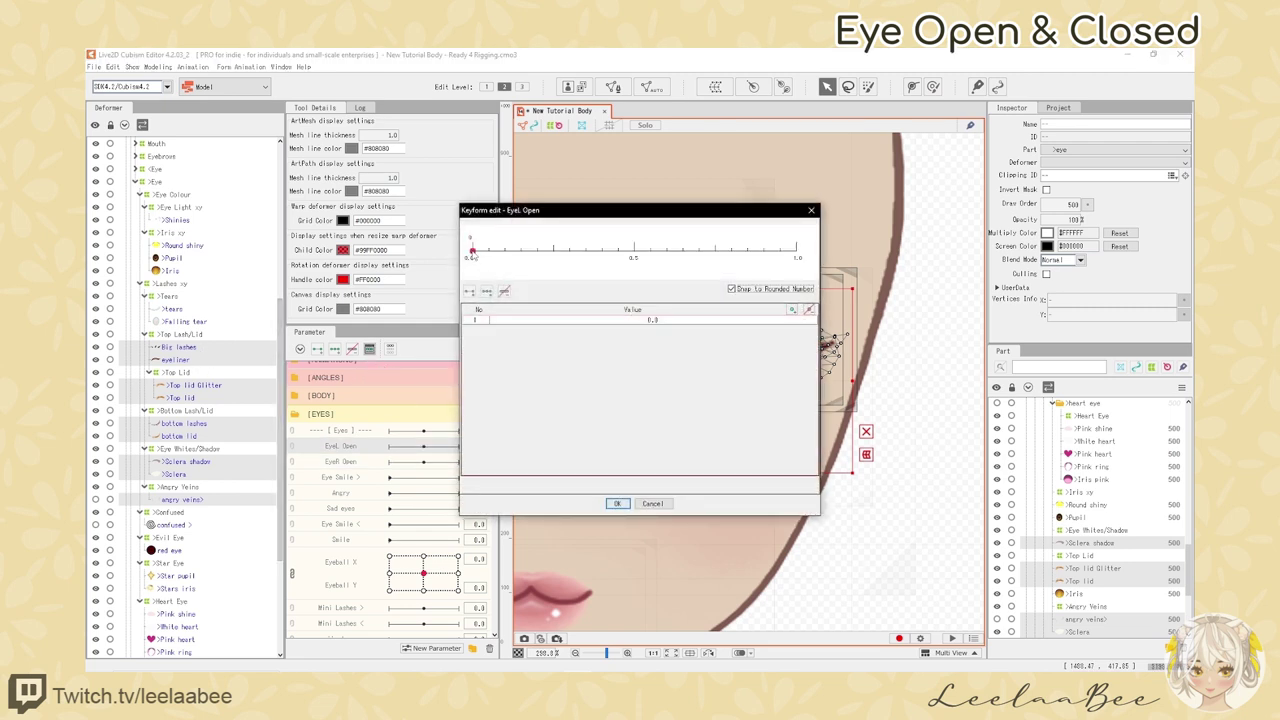
click(538, 252)
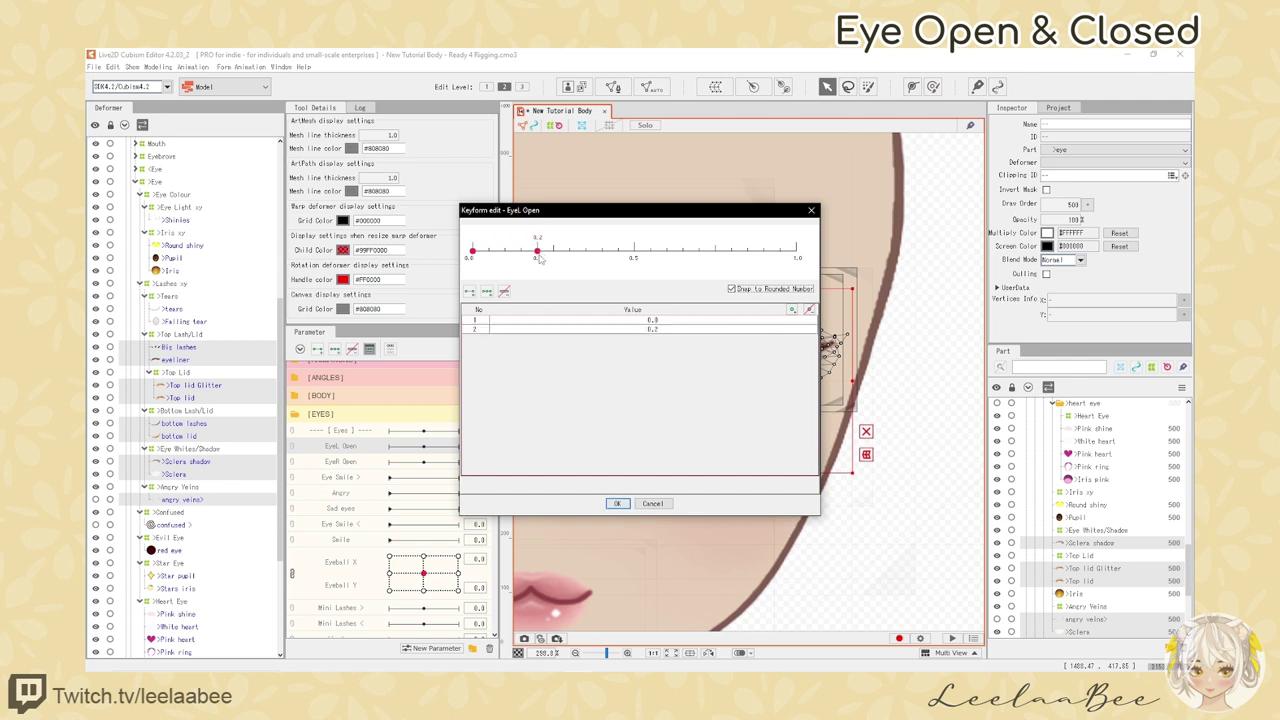
click(732, 252)
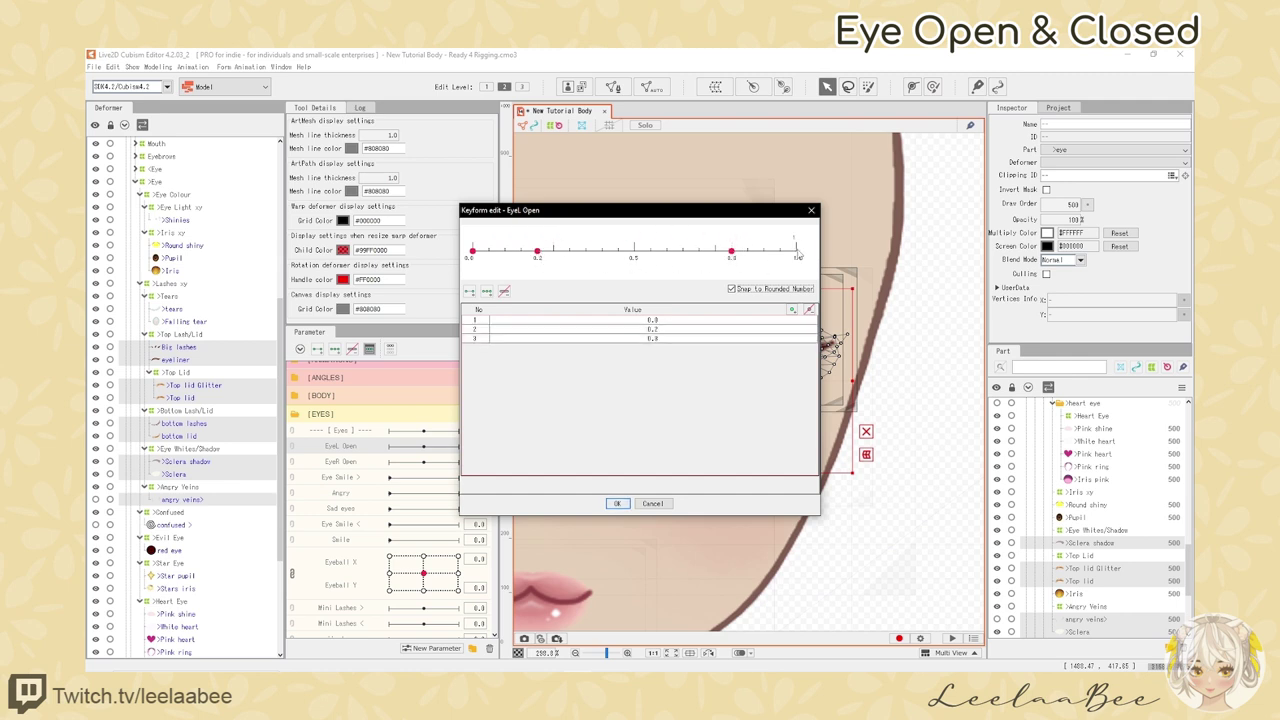
click(797, 251)
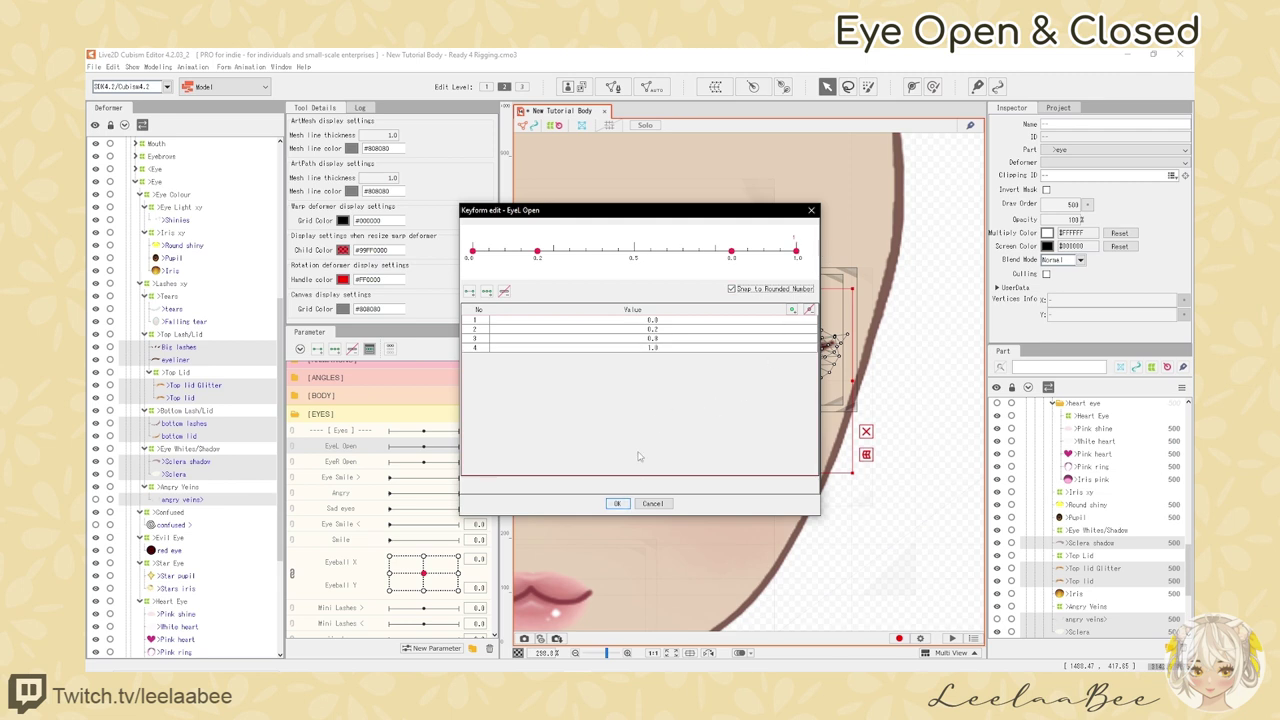
click(617, 503)
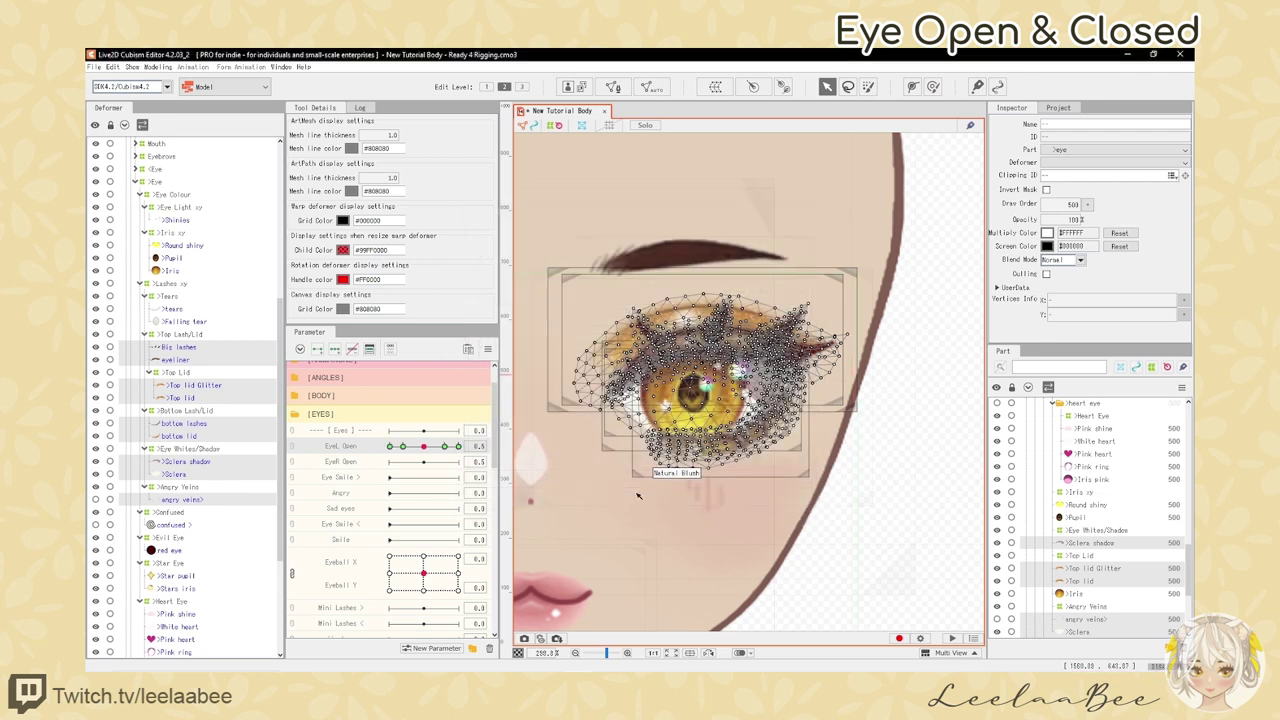
- Step the EyeL Open parameter through its 1.0, 0.8, 0.0 and 0.2 keyforms and back to 0.8
click(456, 447)
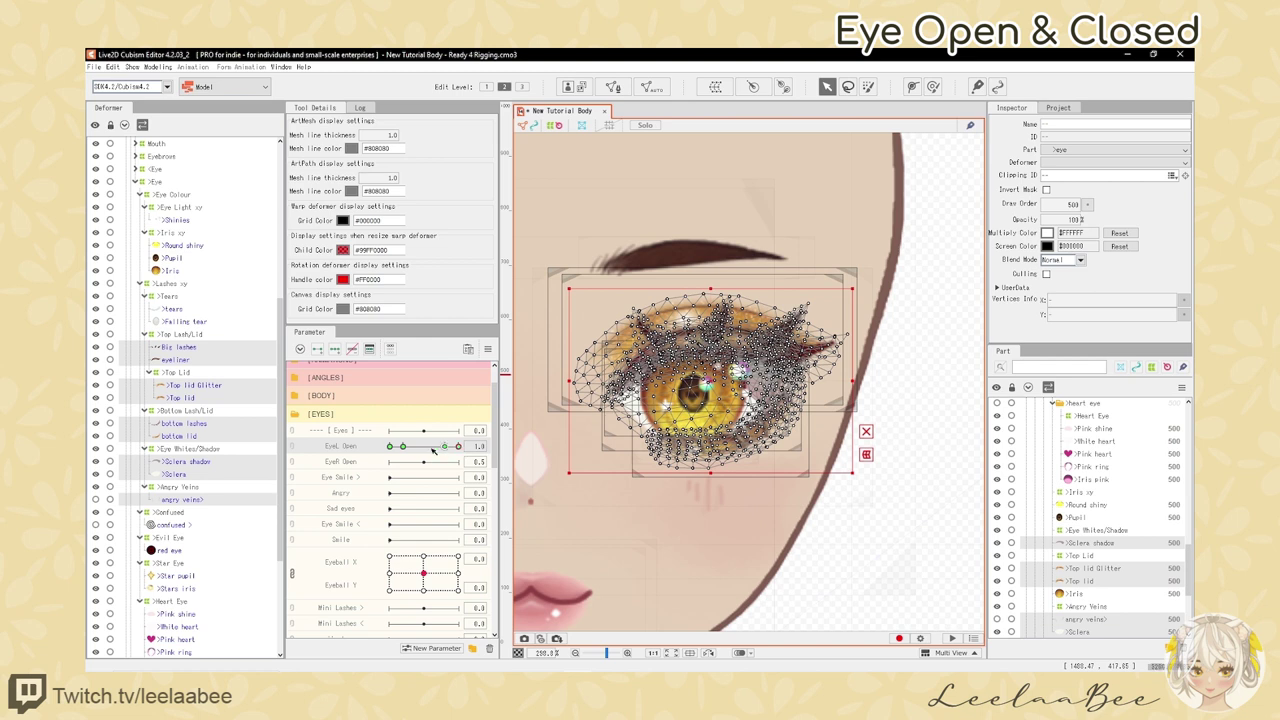
click(445, 447)
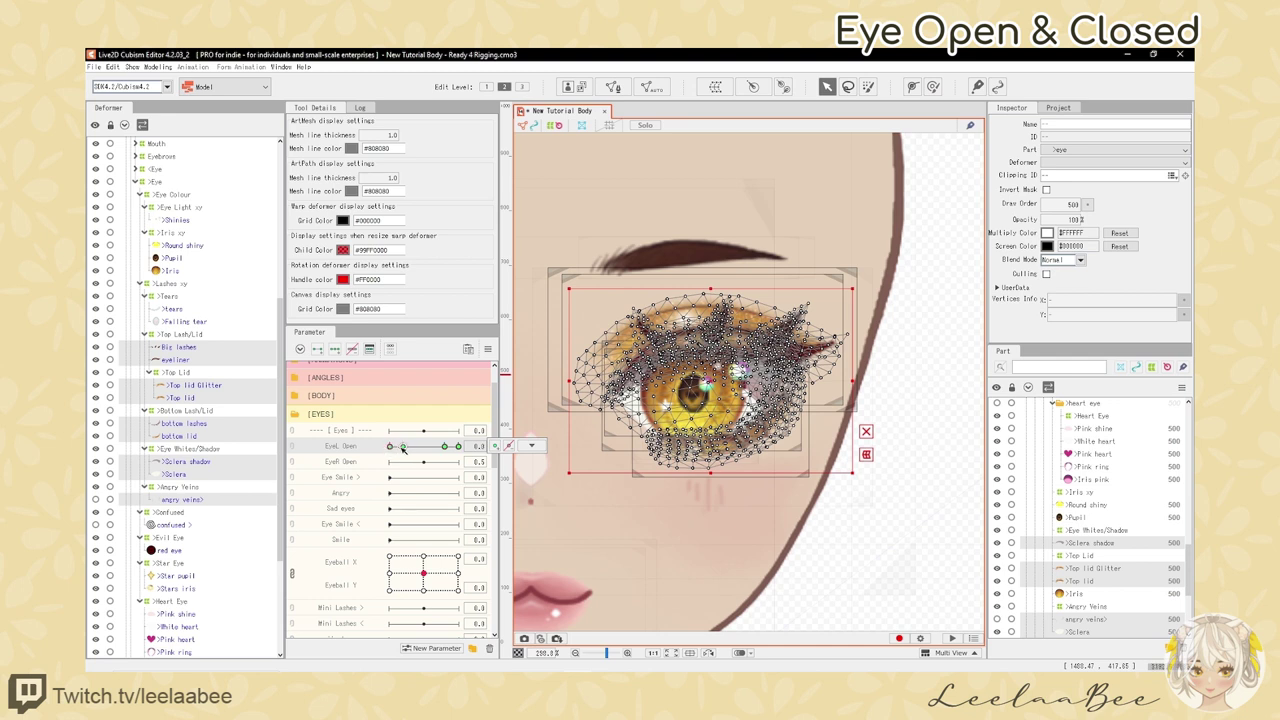
mouse_move(402, 447)
mouse_down()
mouse_move(458, 447)
mouse_move(402, 447)
mouse_up()
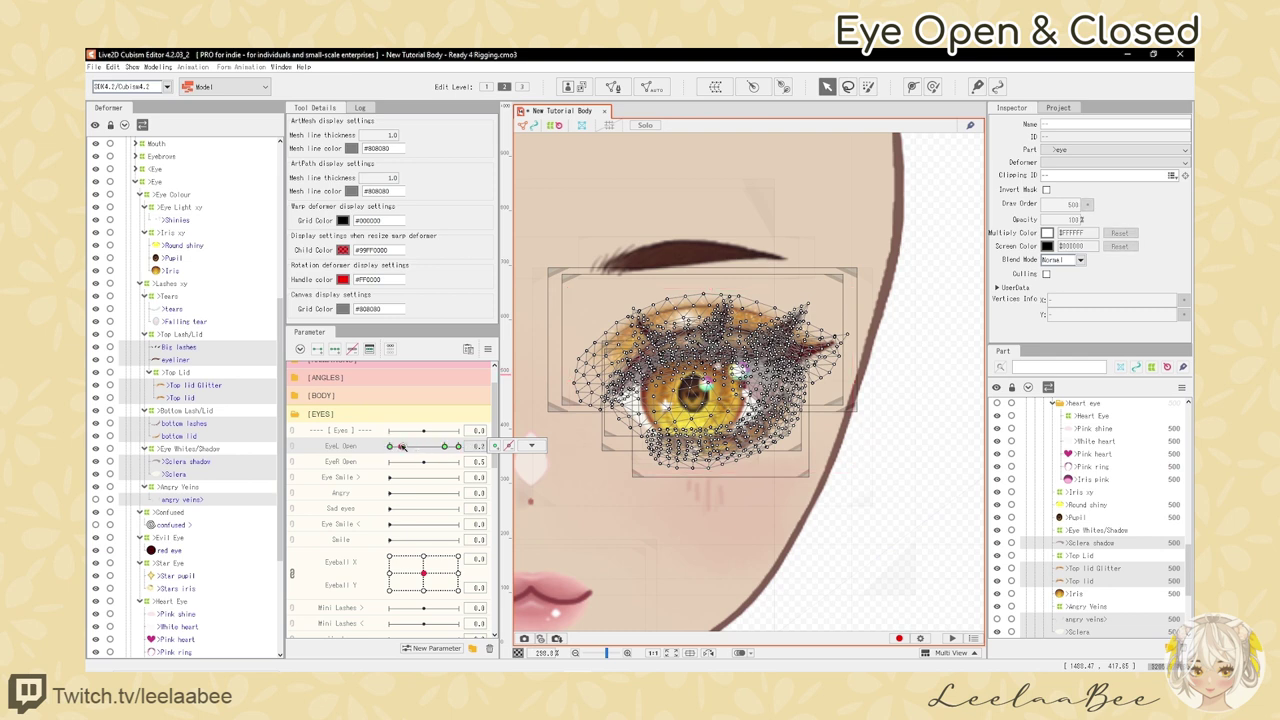
click(445, 447)
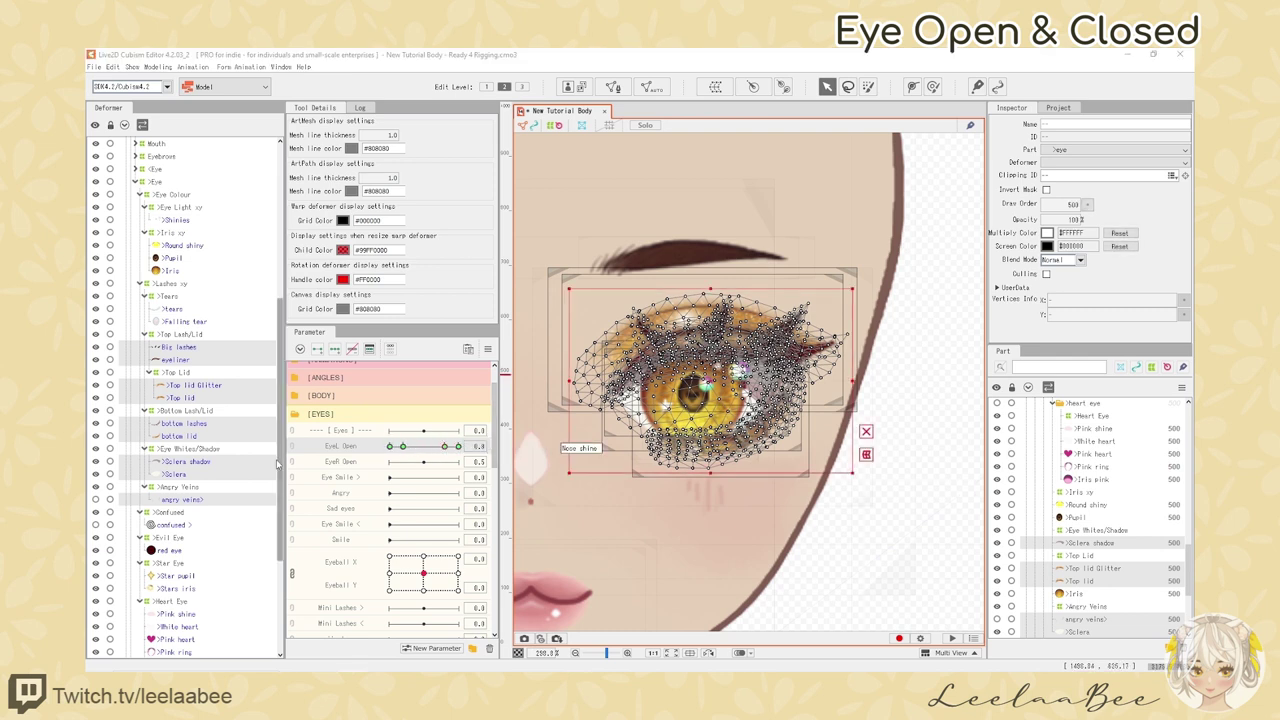
- Draw a deform path along the eyeliner mesh from its inner corner over the eye to the outer wing tip
click(198, 362)
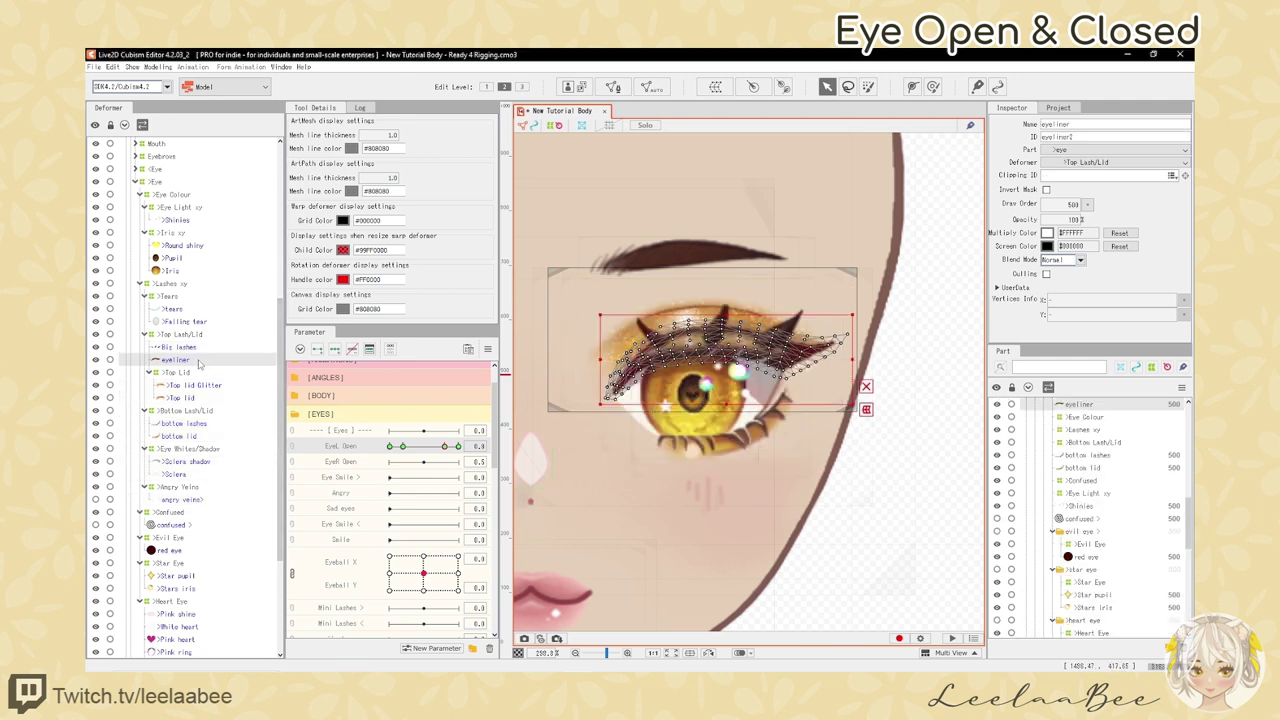
scroll(729, 425, down, 2)
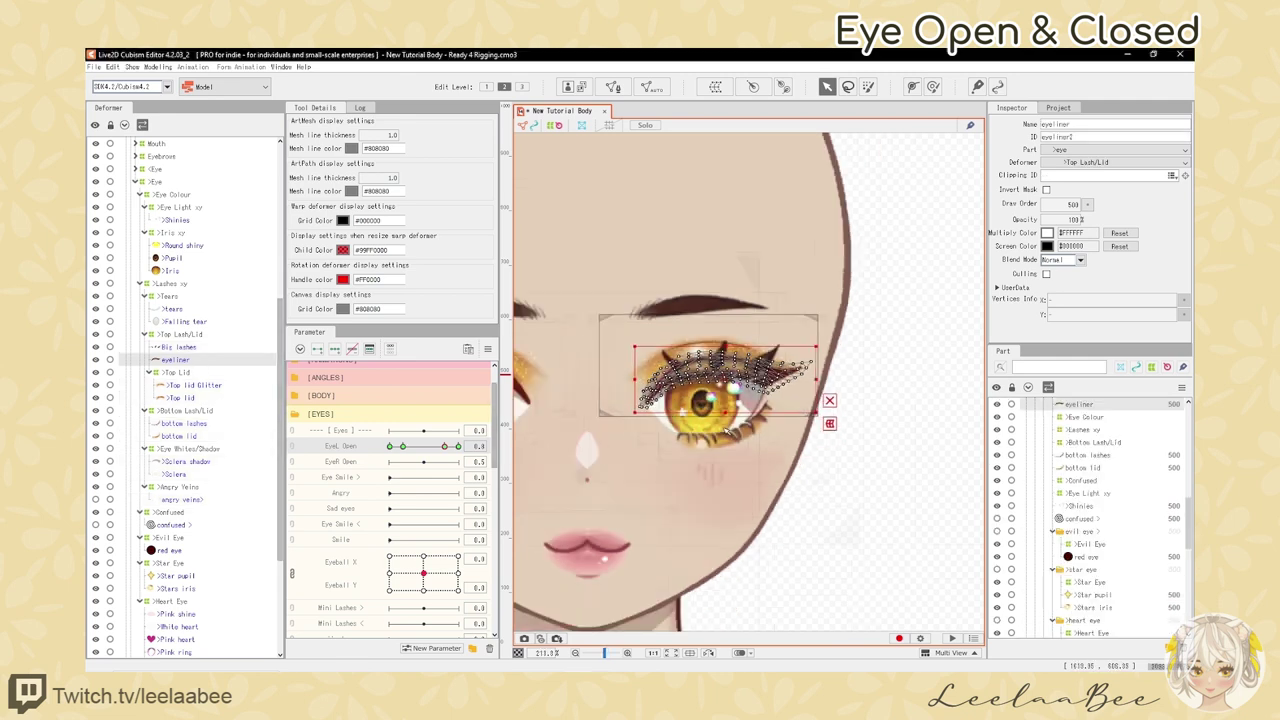
scroll(734, 373, up, 2)
scroll(676, 393, up, 2)
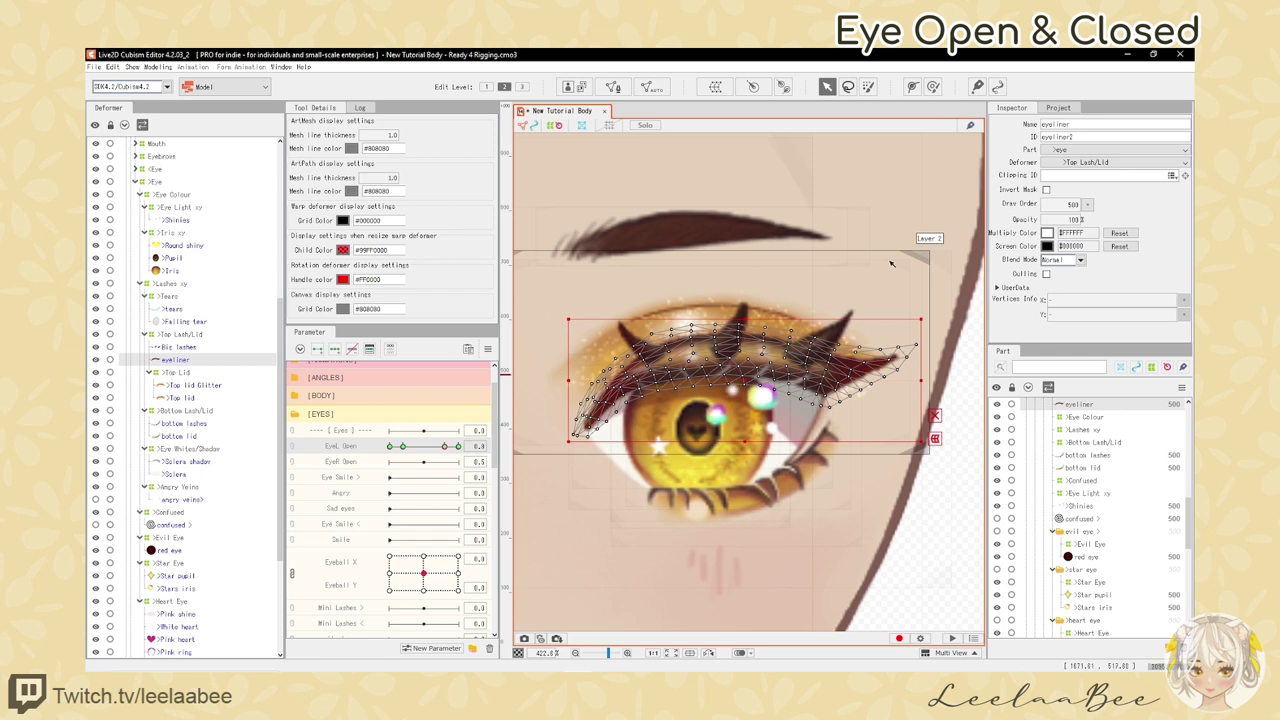
click(913, 89)
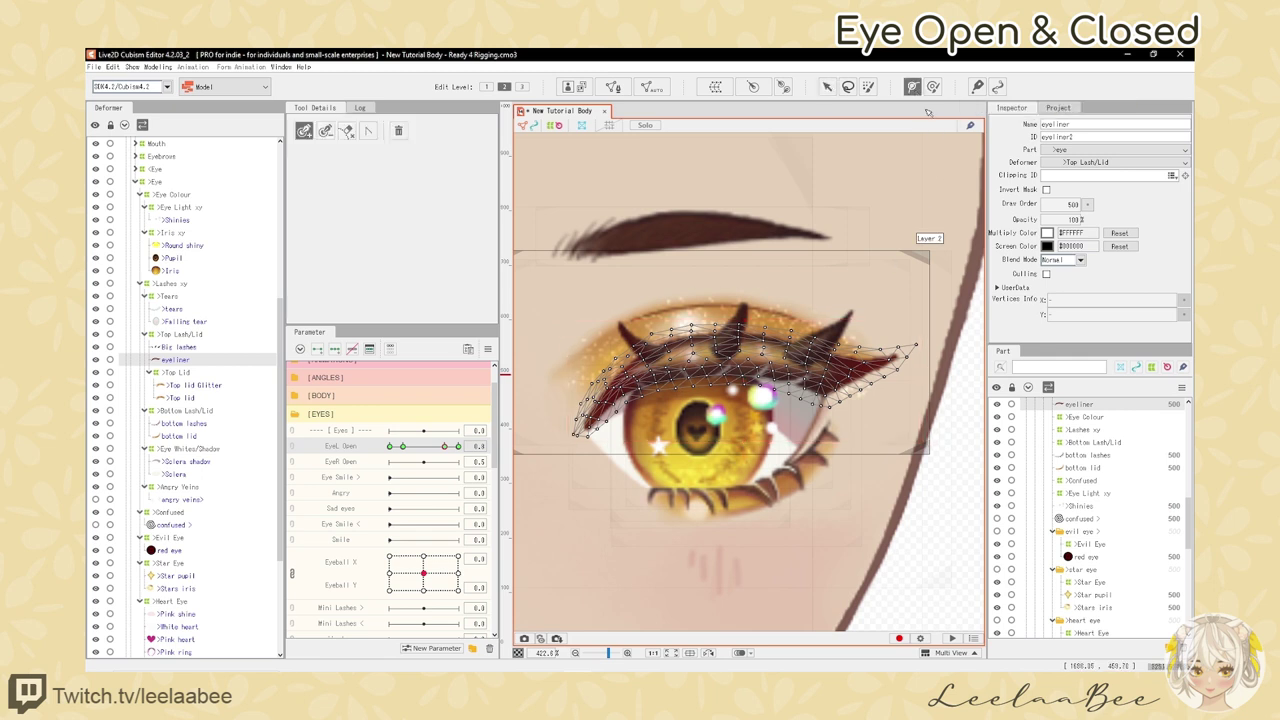
click(576, 430)
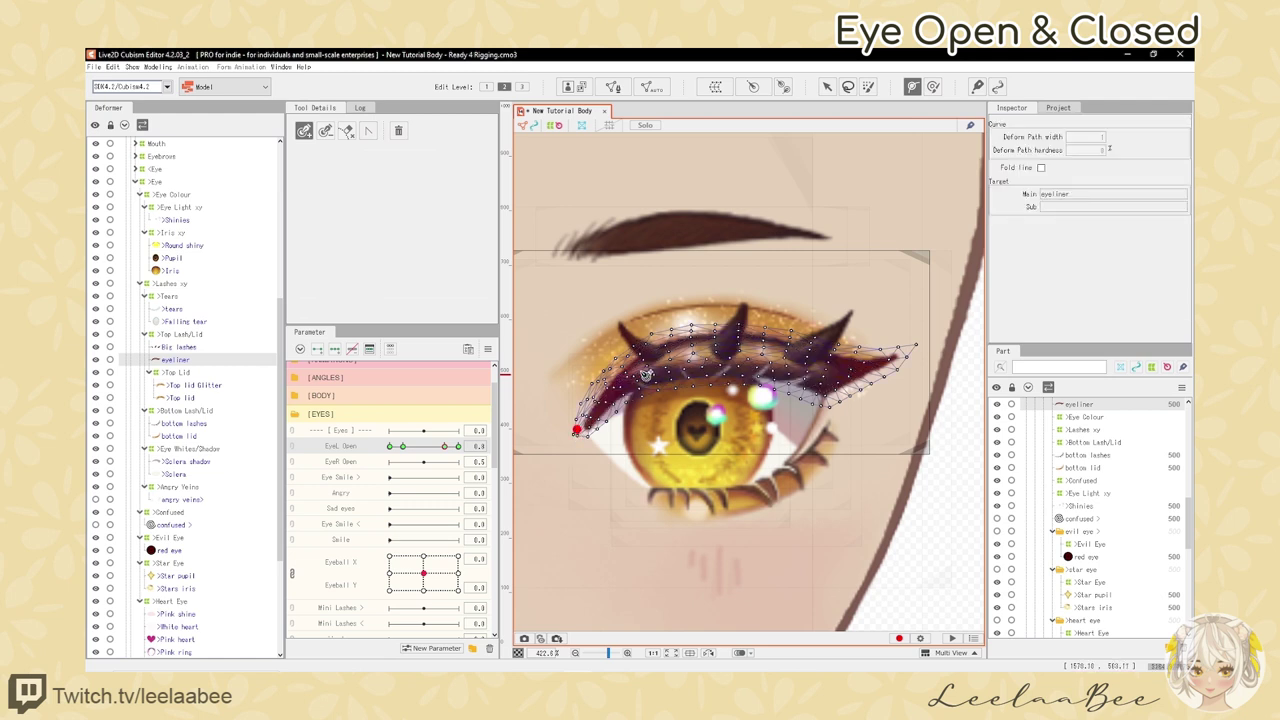
click(656, 363)
click(774, 359)
click(808, 373)
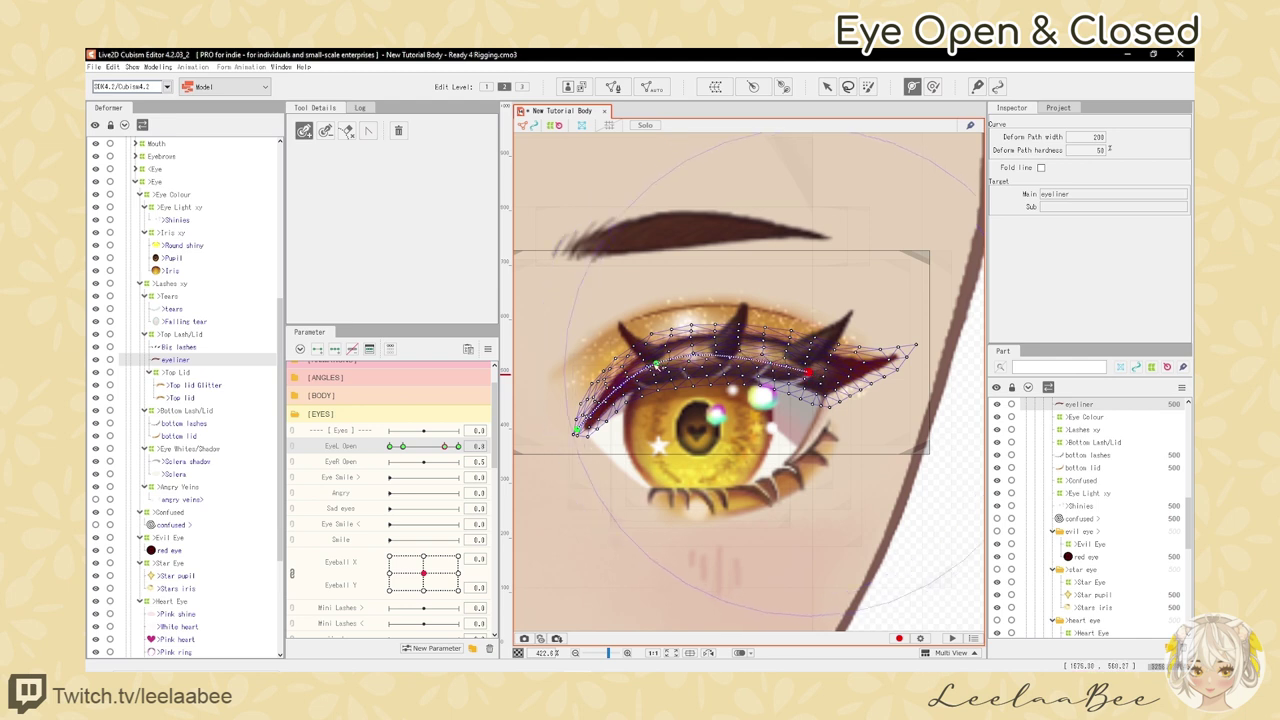
drag(656, 364, 683, 354)
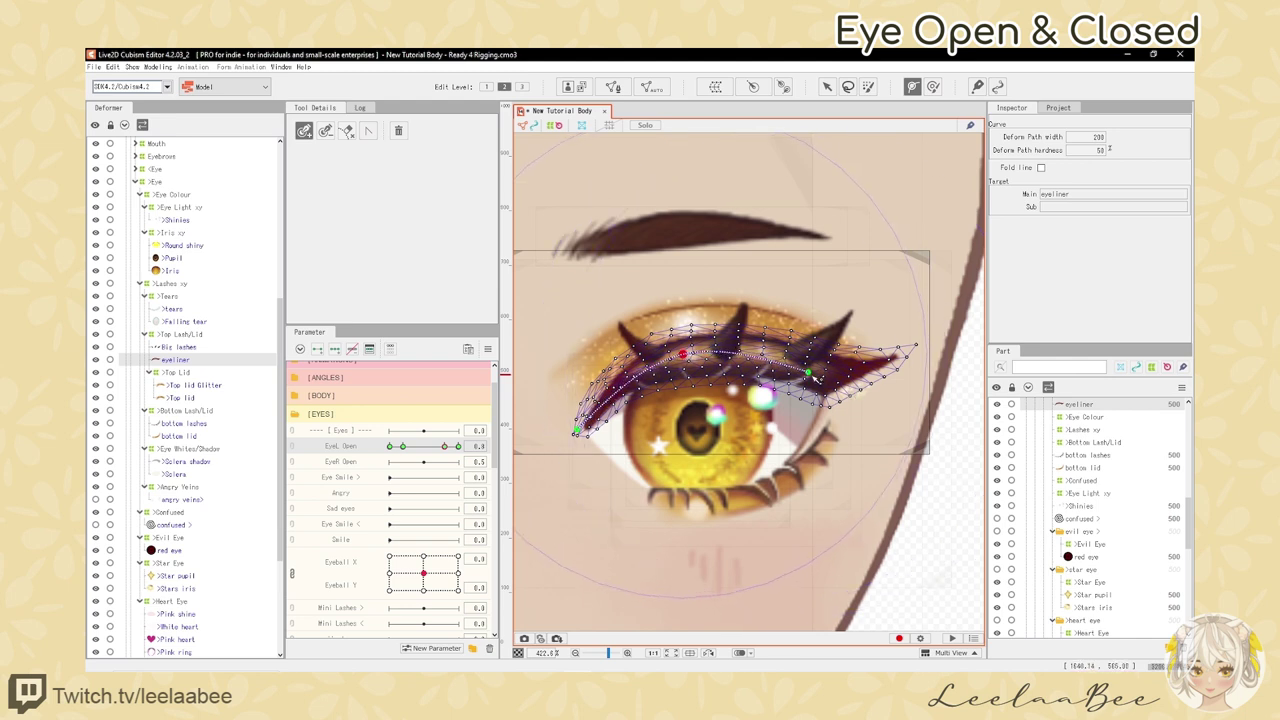
click(809, 373)
click(902, 357)
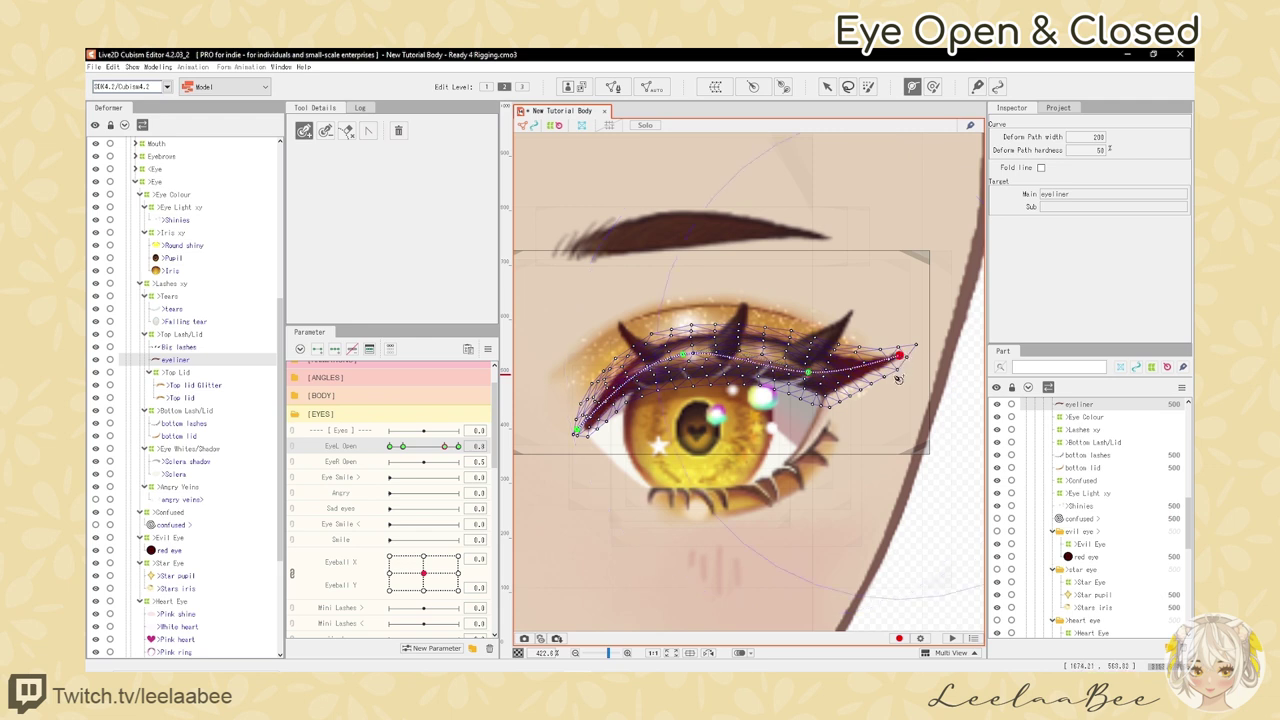
- Add another point towards the outer end of the eyeliner's deform path and space the inner points evenly along the lash line
drag(810, 374, 811, 370)
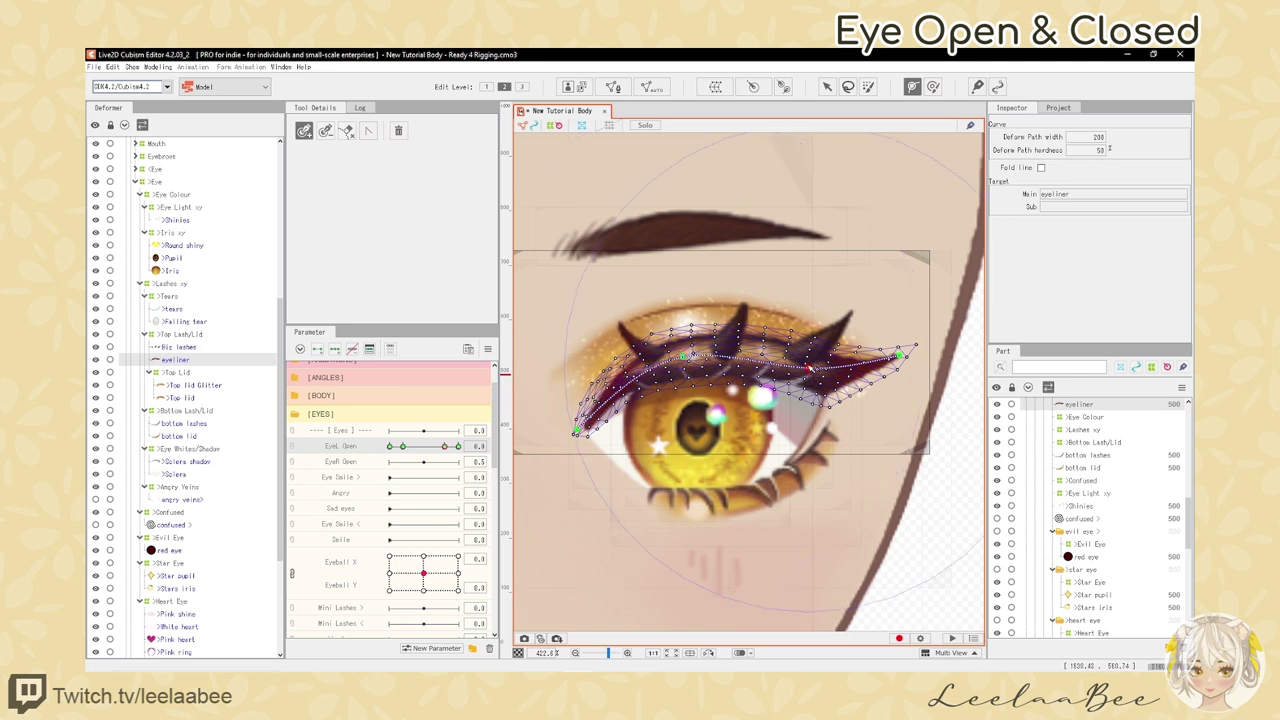
drag(811, 369, 756, 356)
click(849, 365)
drag(683, 357, 657, 362)
drag(756, 356, 744, 355)
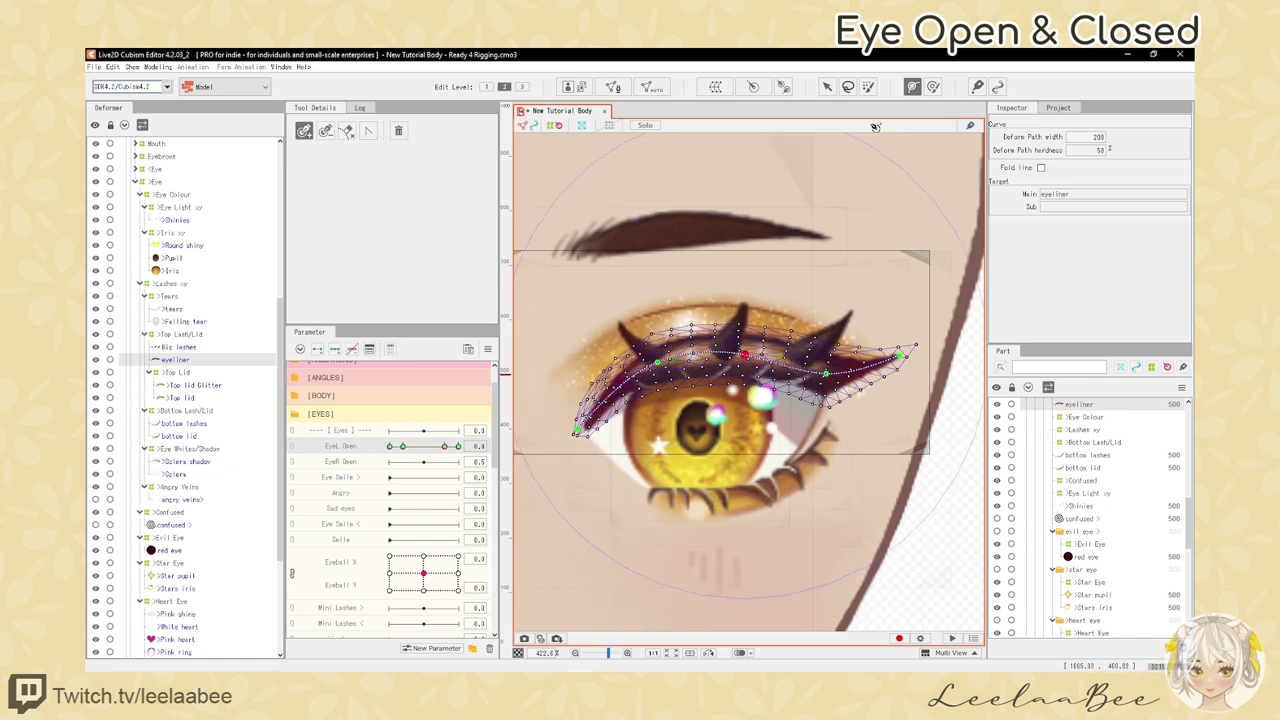
click(827, 87)
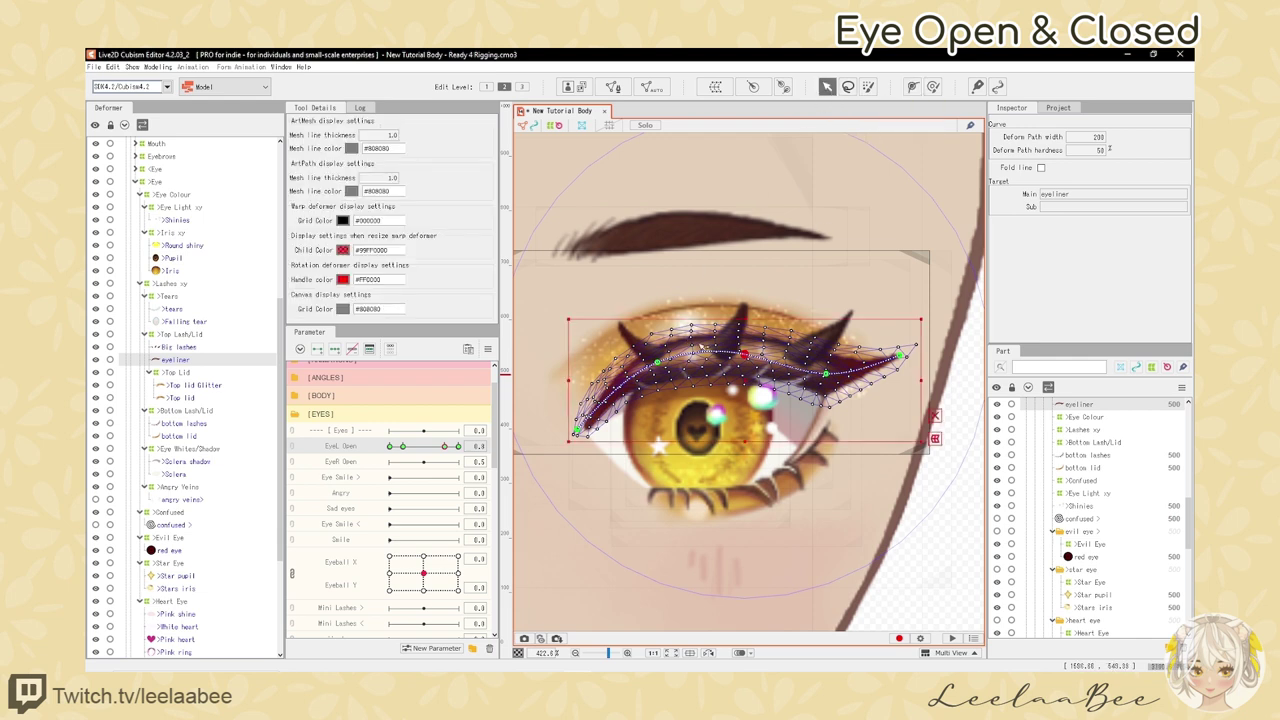
- Set EyeL Open to 0.0 and move the eyeliner with its deform path straight down over the lower half of the iris
scroll(676, 410, down, 3)
scroll(676, 410, up, 2)
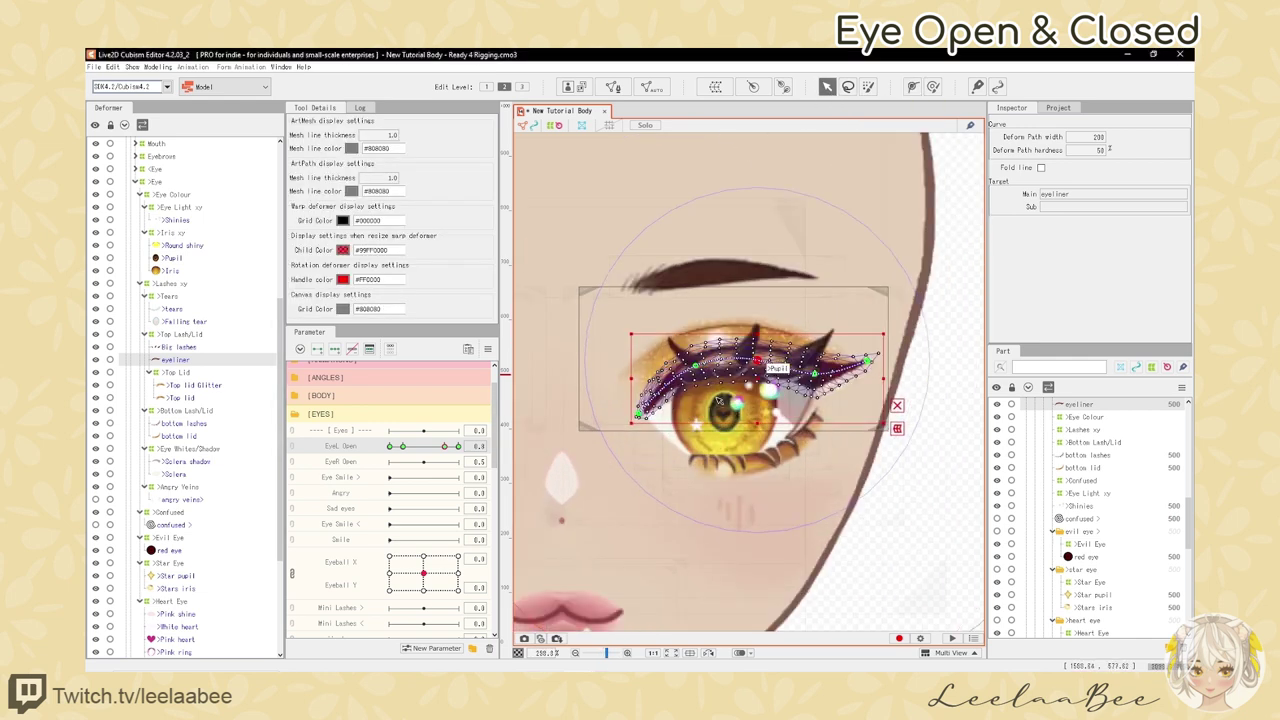
scroll(709, 398, down, 2)
scroll(716, 400, up, 2)
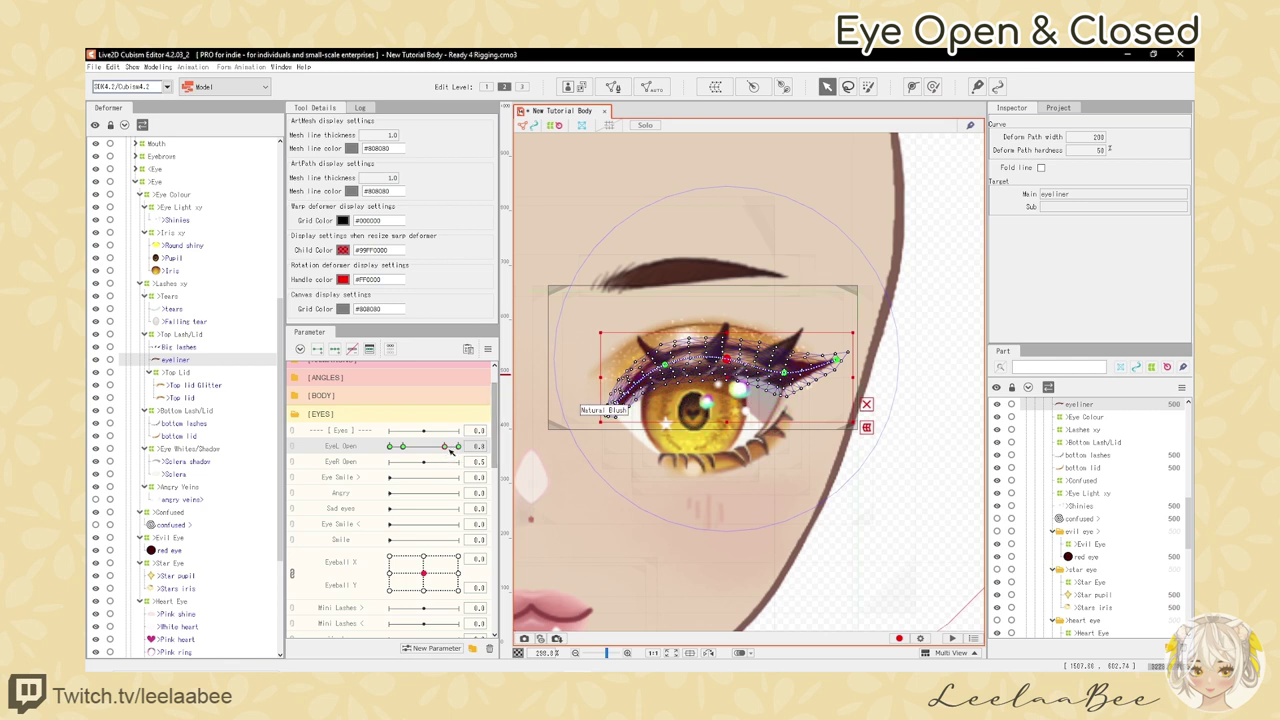
drag(457, 446, 388, 447)
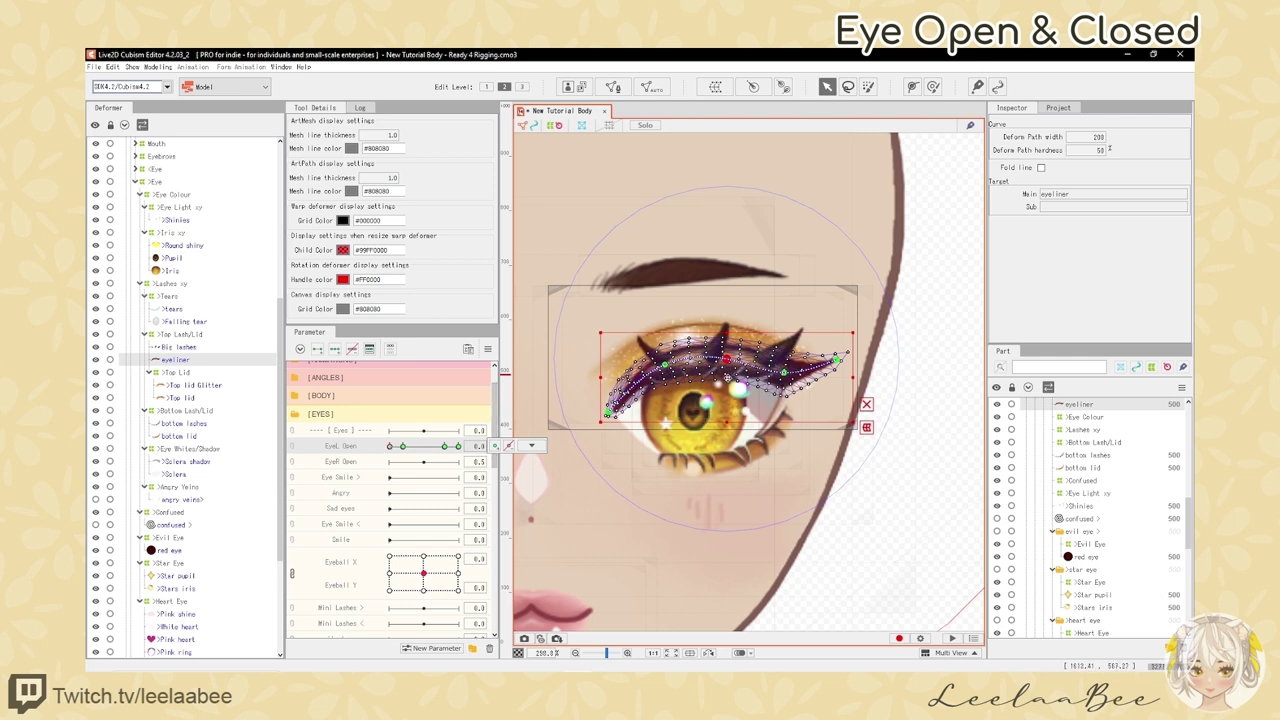
drag(727, 358, 727, 392)
key(Down)
key(Down)
key(Down)
key(Down)
key(Down)
key(Down)
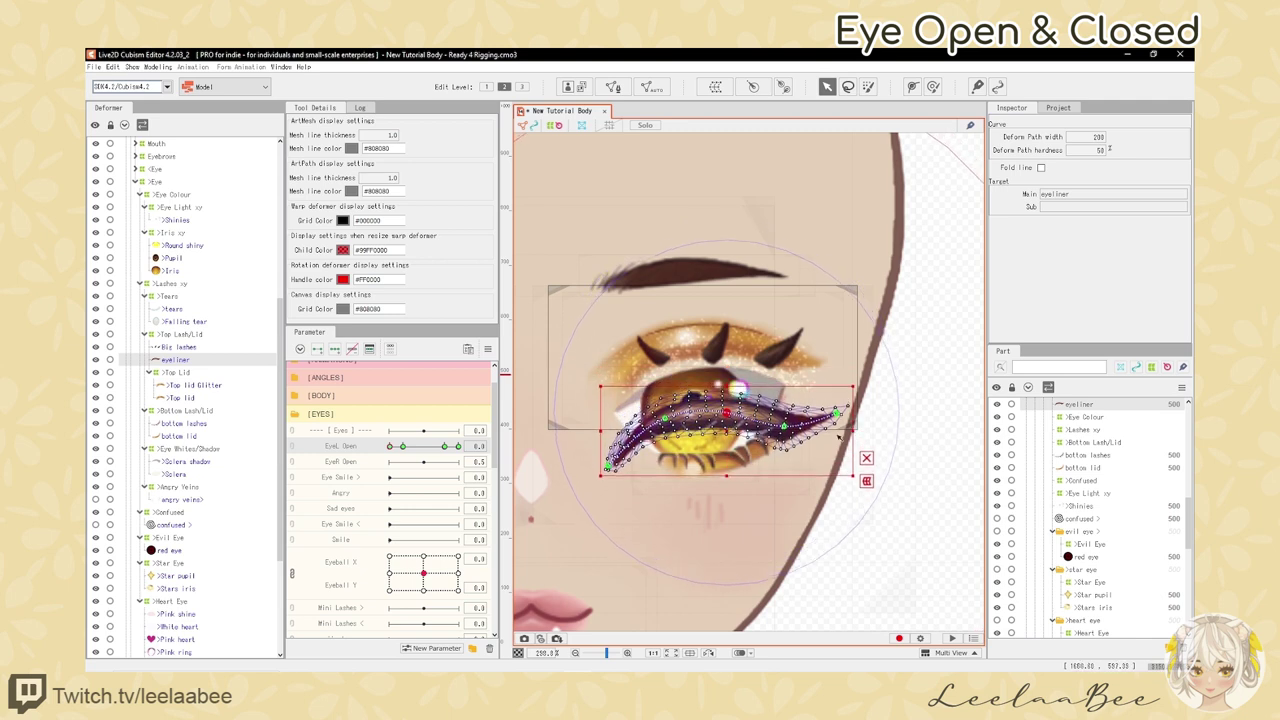
scroll(737, 413, down, 4)
scroll(736, 413, up, 4)
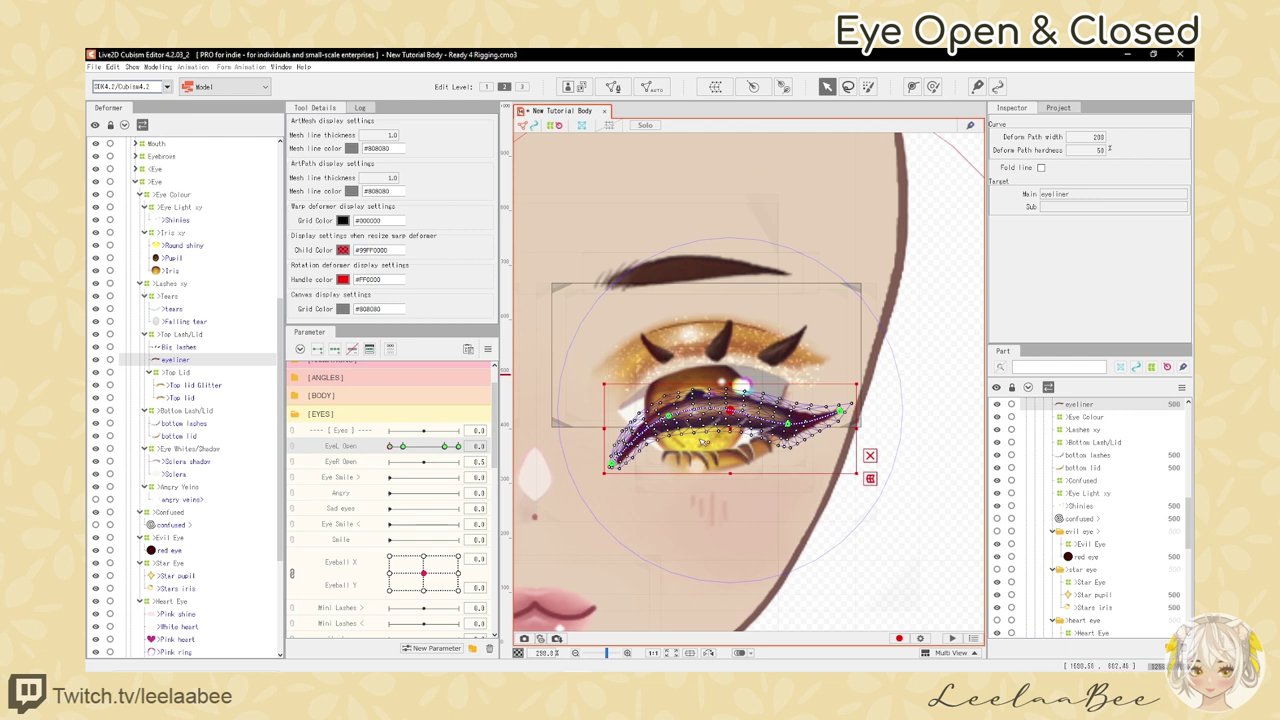
- Raise the inner and outer corner points of the eyeliner's deform path to flatten the closed lash line
drag(703, 406, 727, 406)
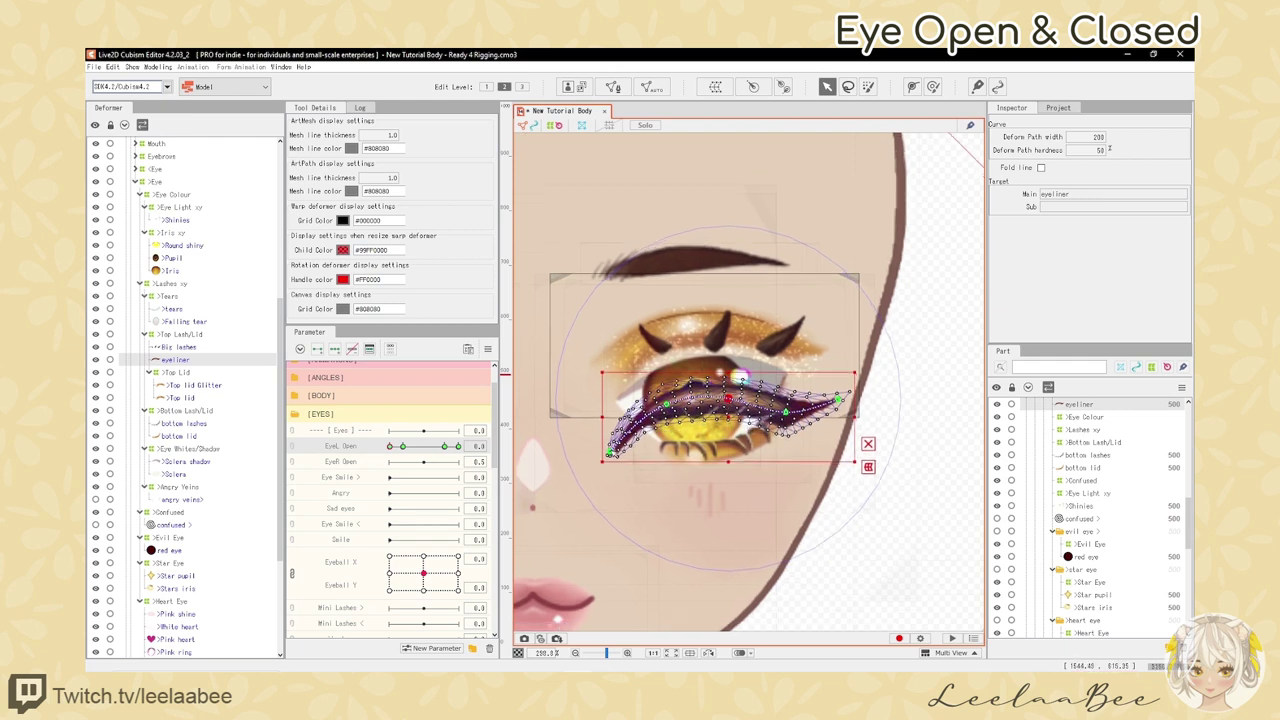
drag(610, 454, 606, 413)
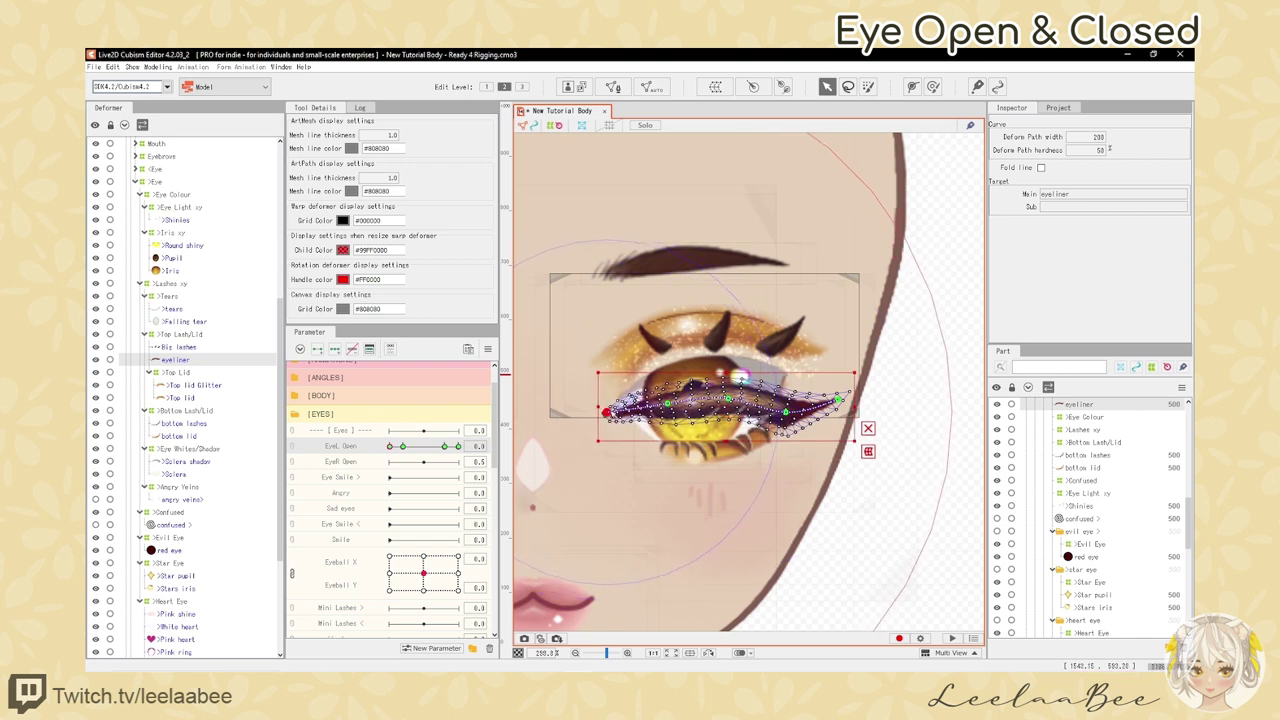
key(ctrl+t)
key(ctrl+h)
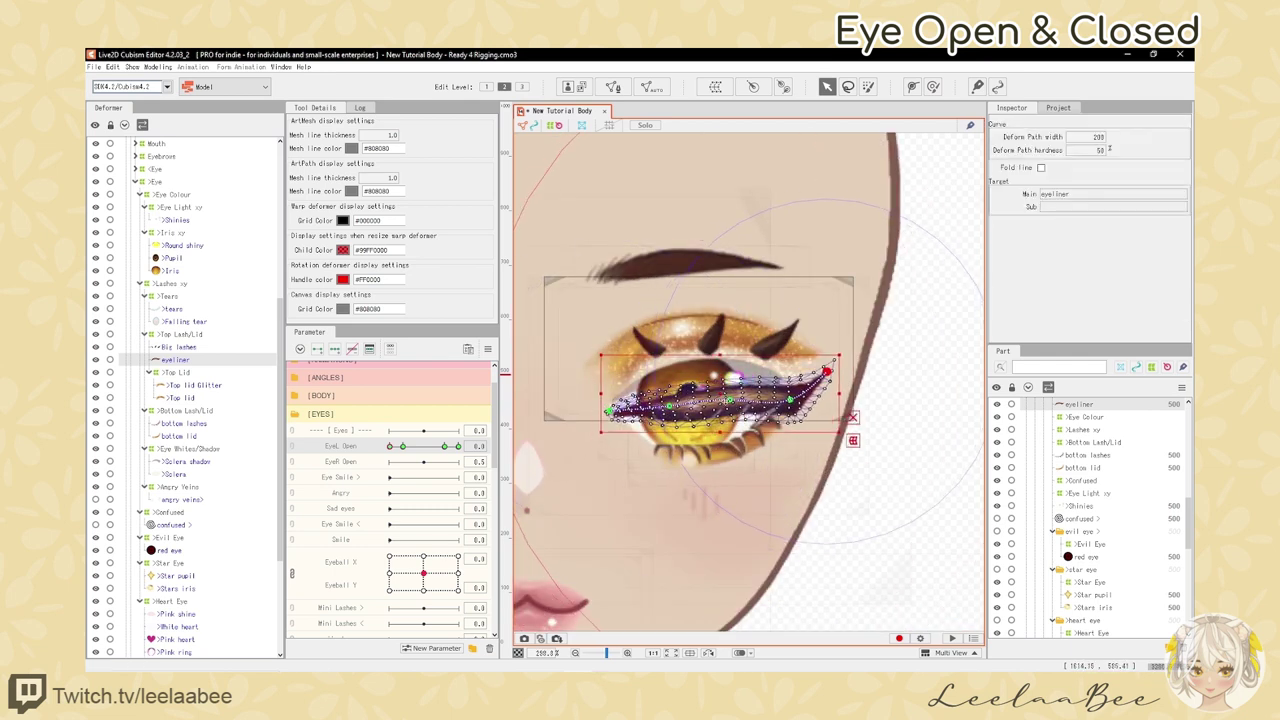
- Preview the reshaped eyeliner on the whole face with the selection hidden
key(ctrl+h)
key(ctrl+t)
key(ctrl+t)
scroll(745, 425, down, 5)
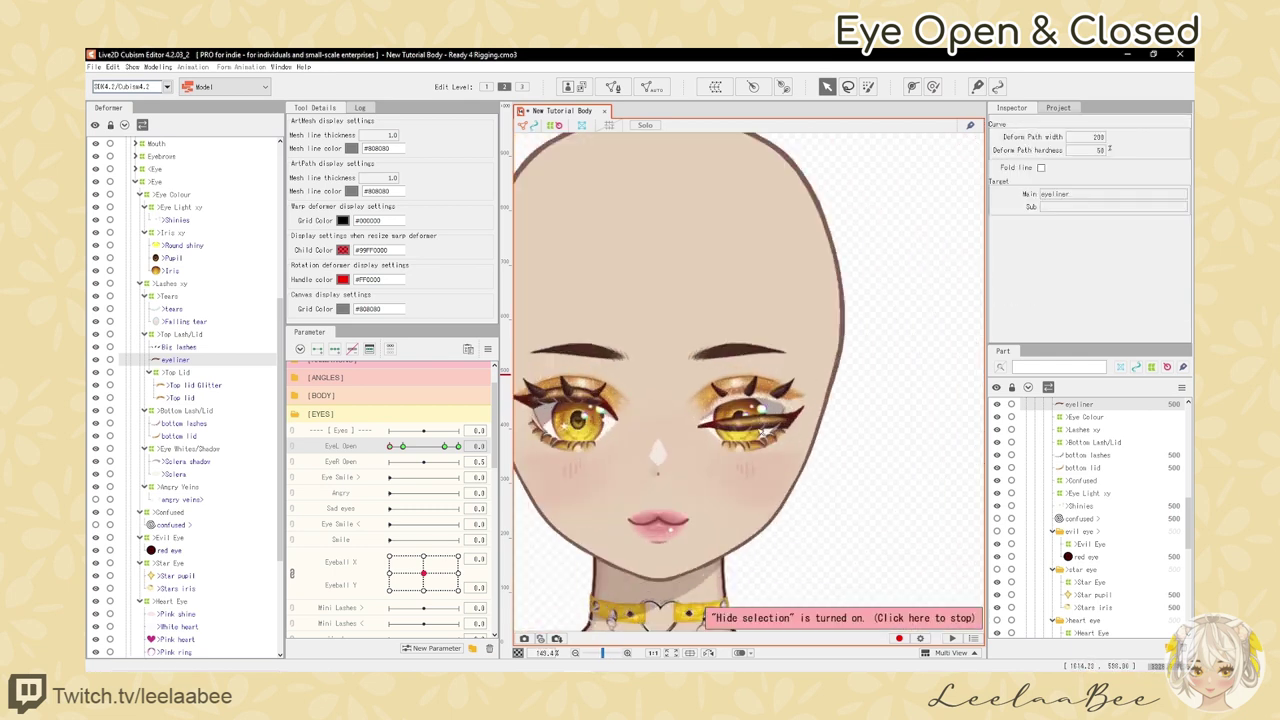
scroll(748, 418, up, 5)
key(ctrl+t)
key(ctrl+t)
key(ctrl+t)
- Adjust the middle and inner points of the eyeliner's deform path into a smooth downward curve for the closed eye
drag(690, 400, 656, 386)
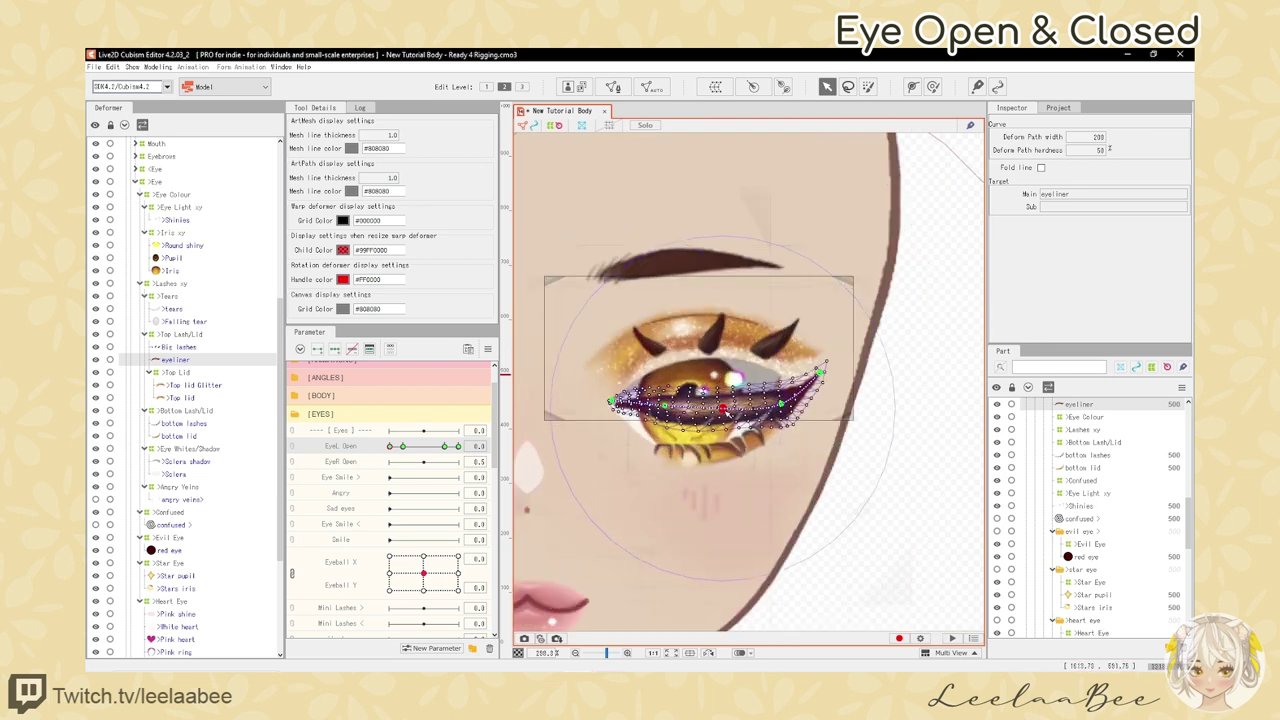
key(ctrl+t)
scroll(760, 363, up, 2)
key(ctrl+h)
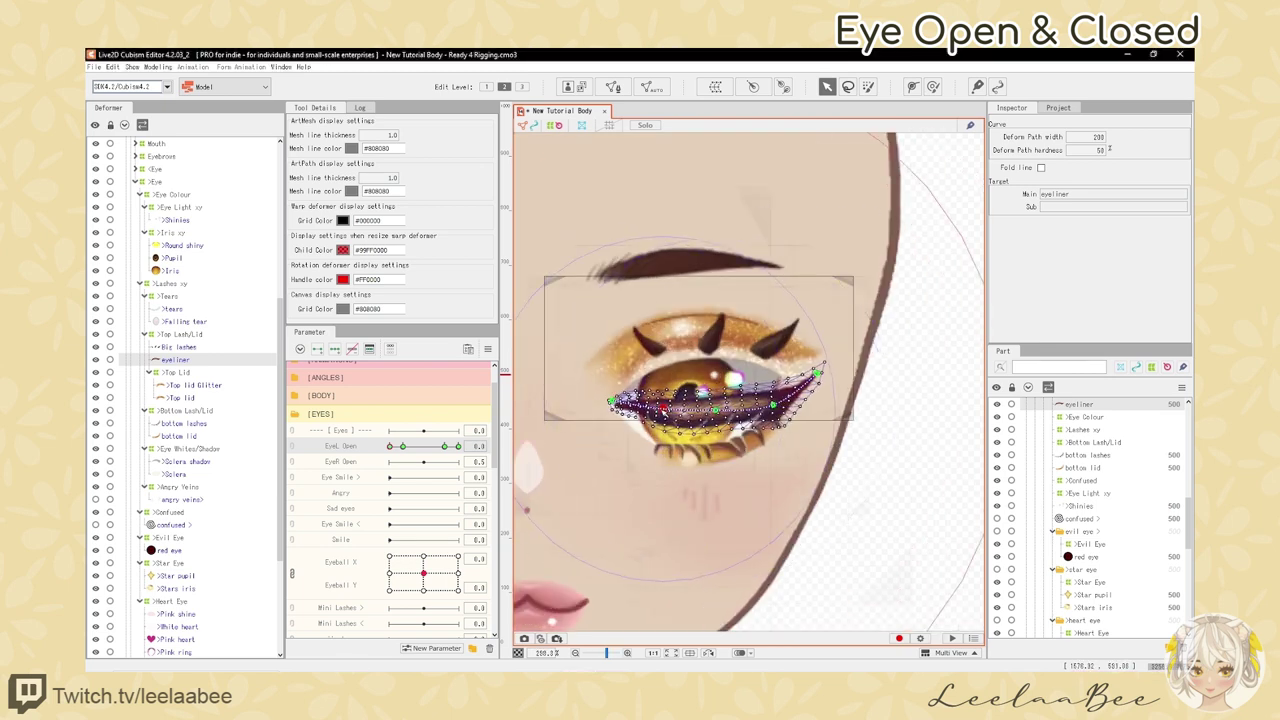
- Examine the closed eyeliner curve up close and at face scale with the selection hidden
key(ctrl+h)
key(ctrl+h)
scroll(630, 402, up, 1)
key(ctrl+t)
scroll(630, 410, down, 4)
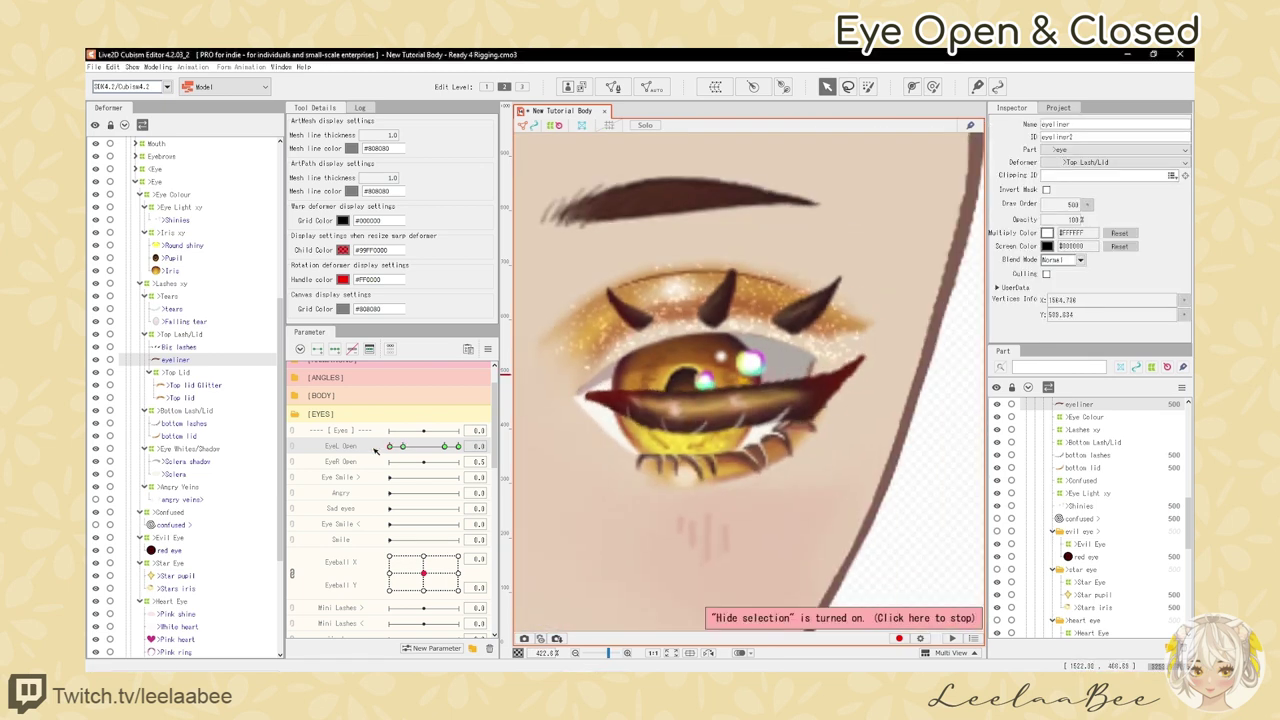
key(ctrl+t)
scroll(693, 428, up, 3)
key(ctrl+h)
scroll(741, 424, down, 4)
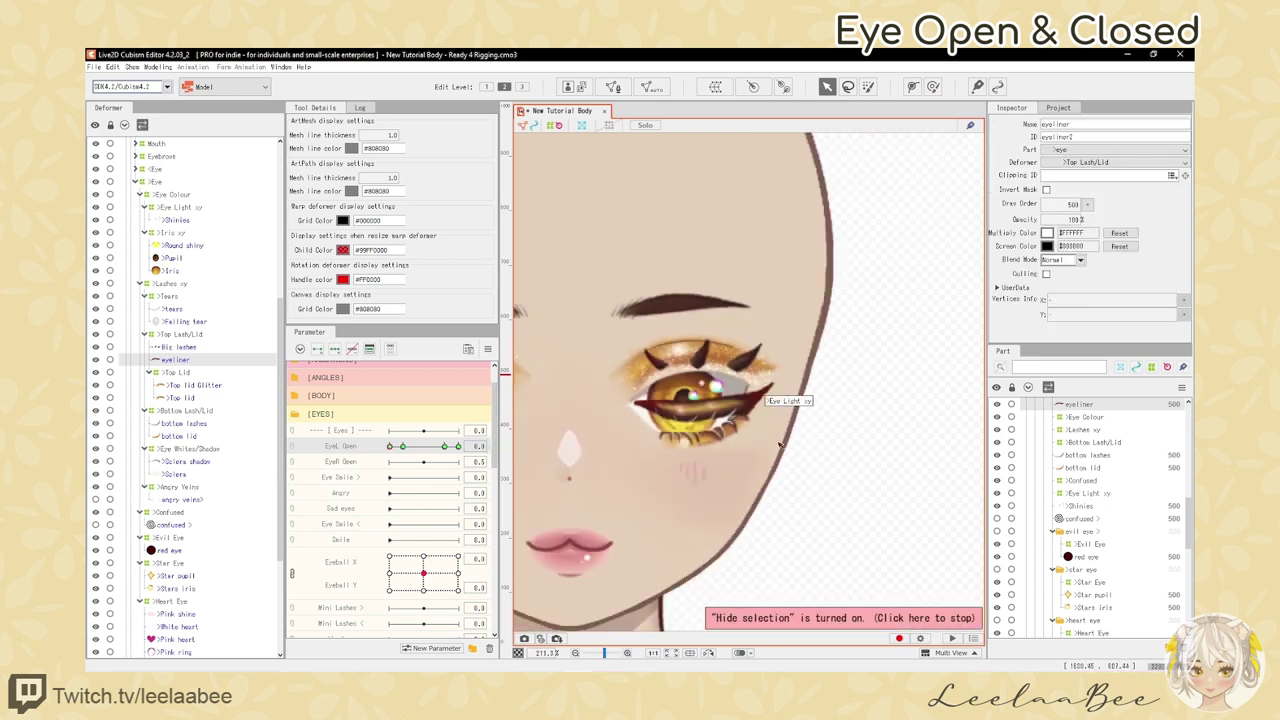
scroll(731, 427, up, 3)
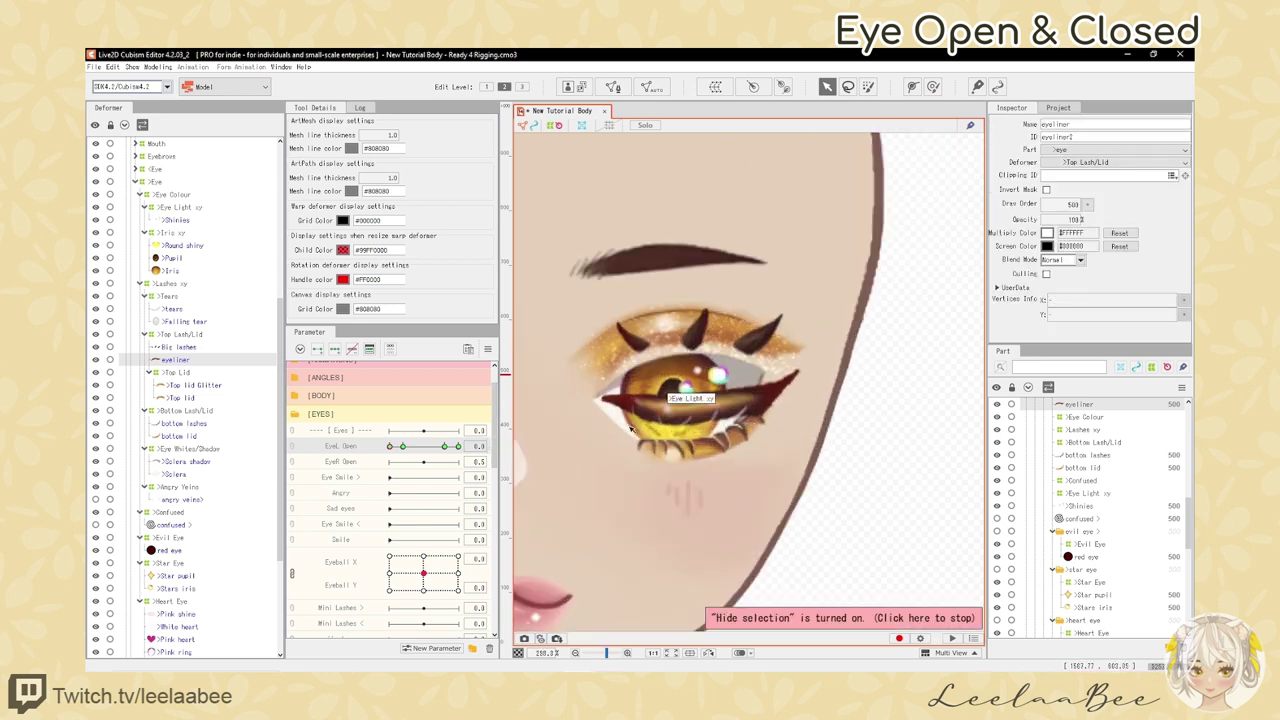
- Save the model and check the closed eyeliner's curve with the selection hidden
key(ctrl+s)
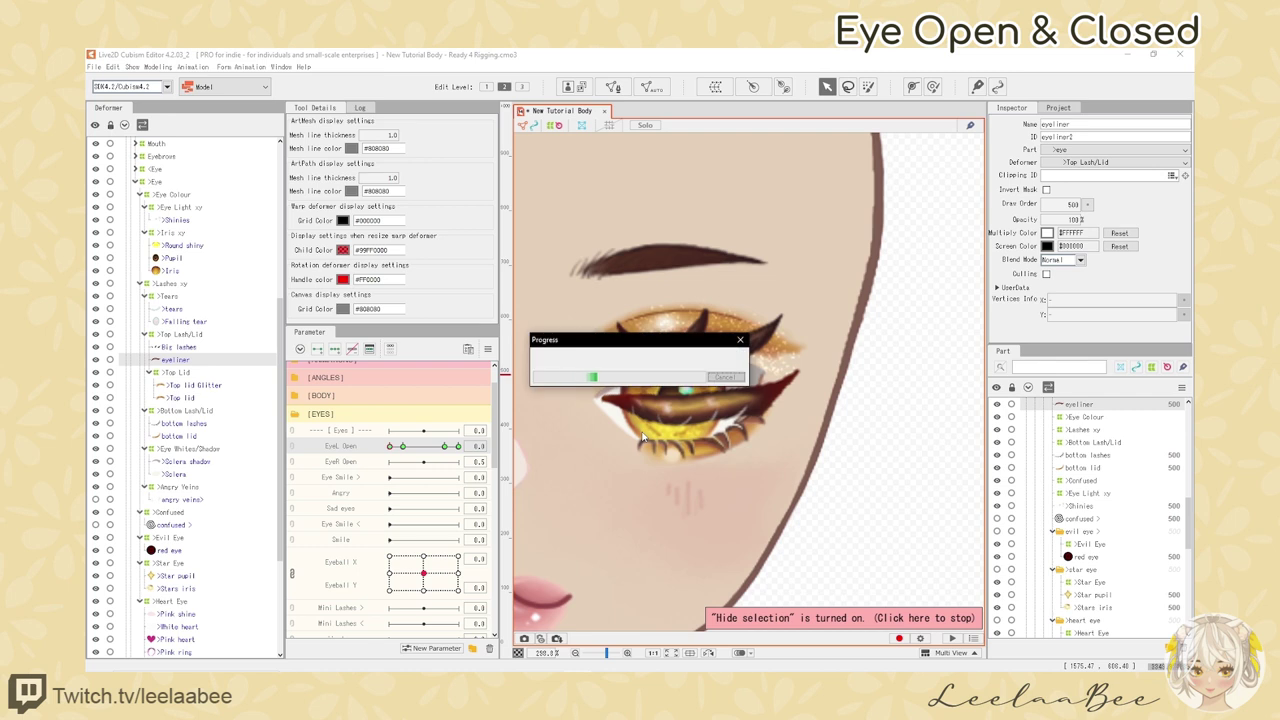
key(ctrl+t)
scroll(655, 415, up, 2)
click(913, 87)
click(827, 87)
key(ctrl+t)
scroll(720, 400, down, 4)
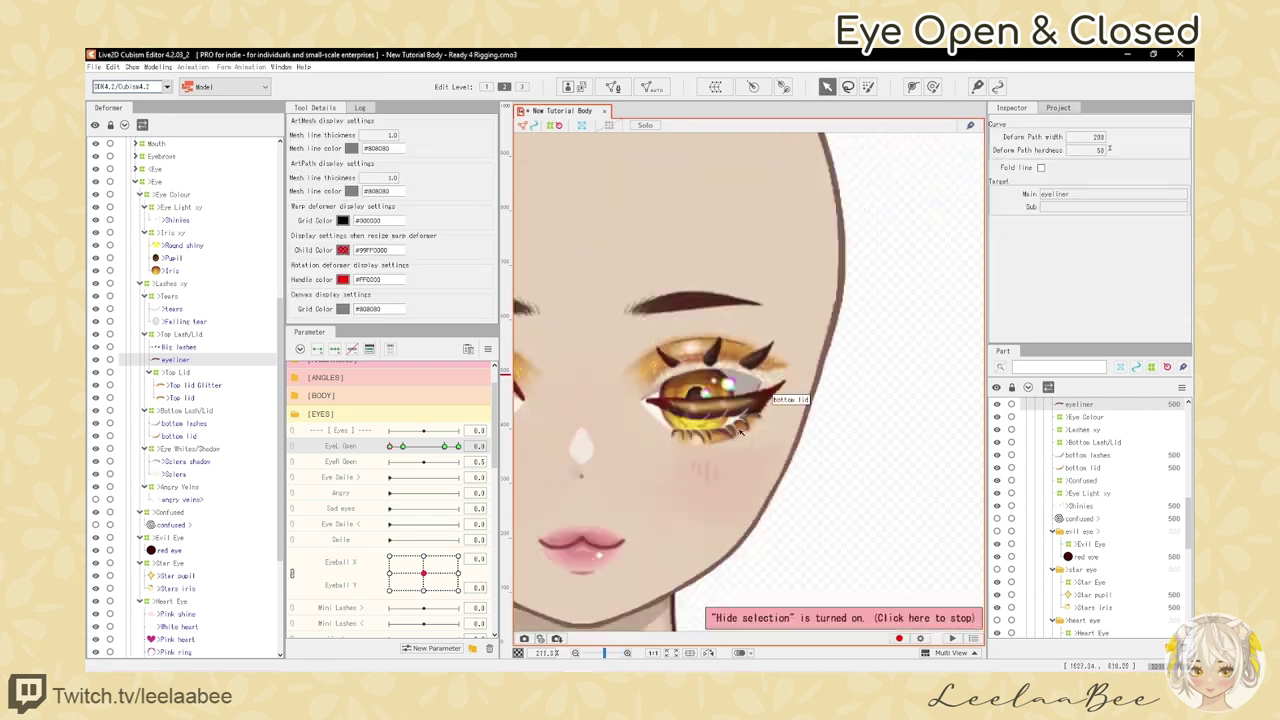
- Reposition the inner corner point of the eyeliner's deform path for the closed pose, comparing the lash line at face scale
scroll(715, 402, up, 3)
key(ctrl+t)
key(ctrl+t)
scroll(690, 406, down, 3)
mouse_move(390, 446)
mouse_down()
mouse_move(459, 446)
mouse_move(390, 446)
mouse_up()
scroll(640, 430, up, 3)
click(756, 431)
scroll(756, 431, down, 4)
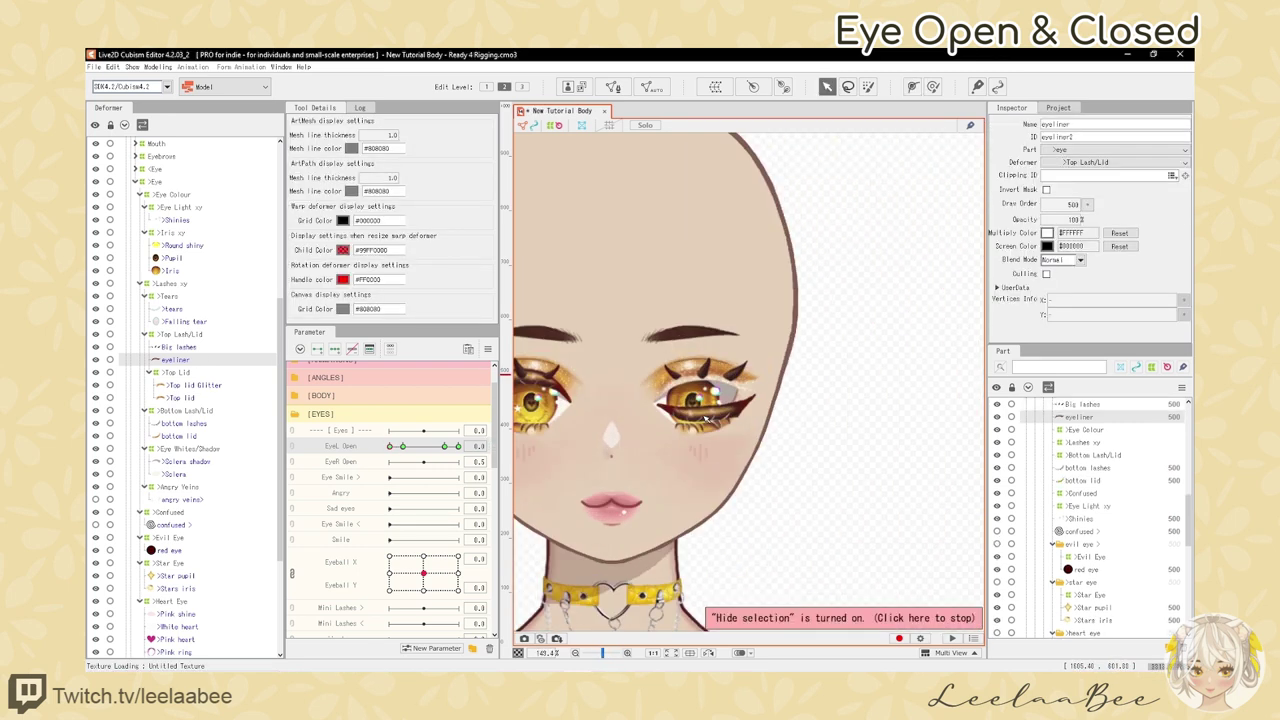
scroll(756, 431, up, 4)
key(ctrl+t)
scroll(674, 398, up, 4)
click(913, 87)
click(827, 87)
scroll(770, 413, down, 4)
key(ctrl+t)
key(ctrl+t)
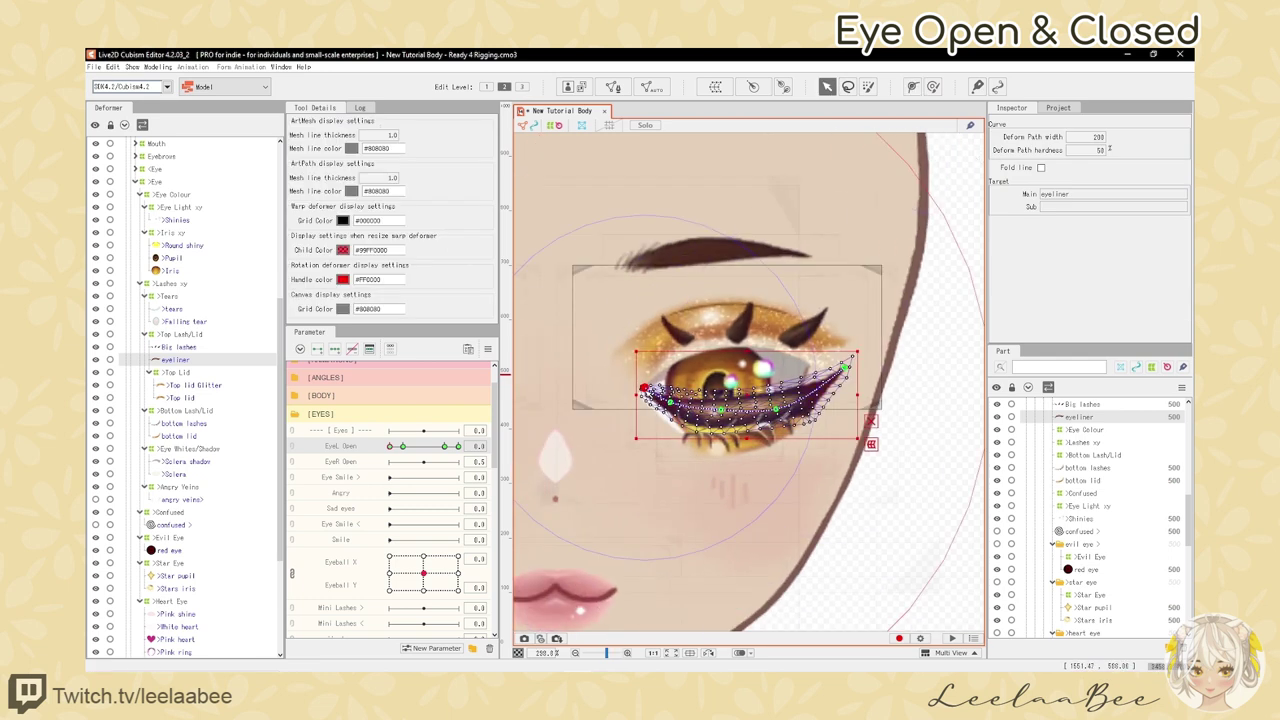
- Lower the inner end of the eyeliner's deform path so the lash line tapers flat toward the inner eye corner
scroll(687, 445, down, 3)
key(ctrl+t)
key(ctrl+t)
key(ctrl+h)
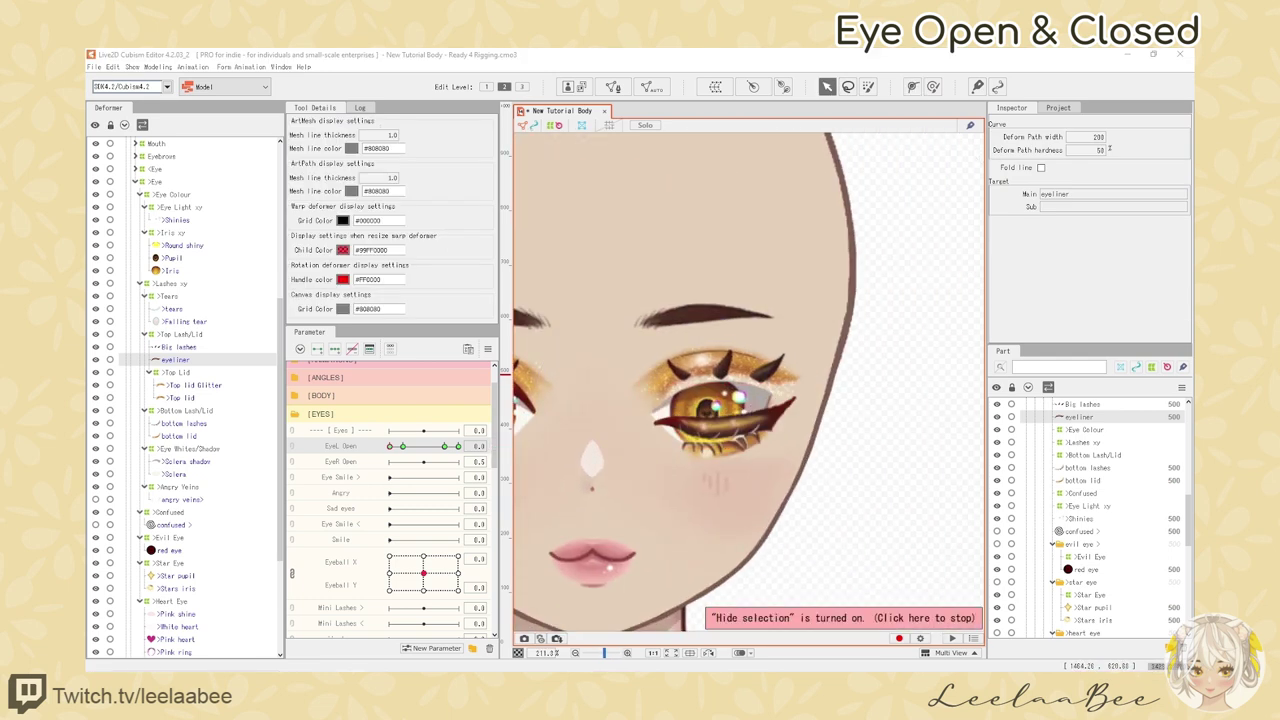
scroll(724, 430, up, 3)
key(ctrl+h)
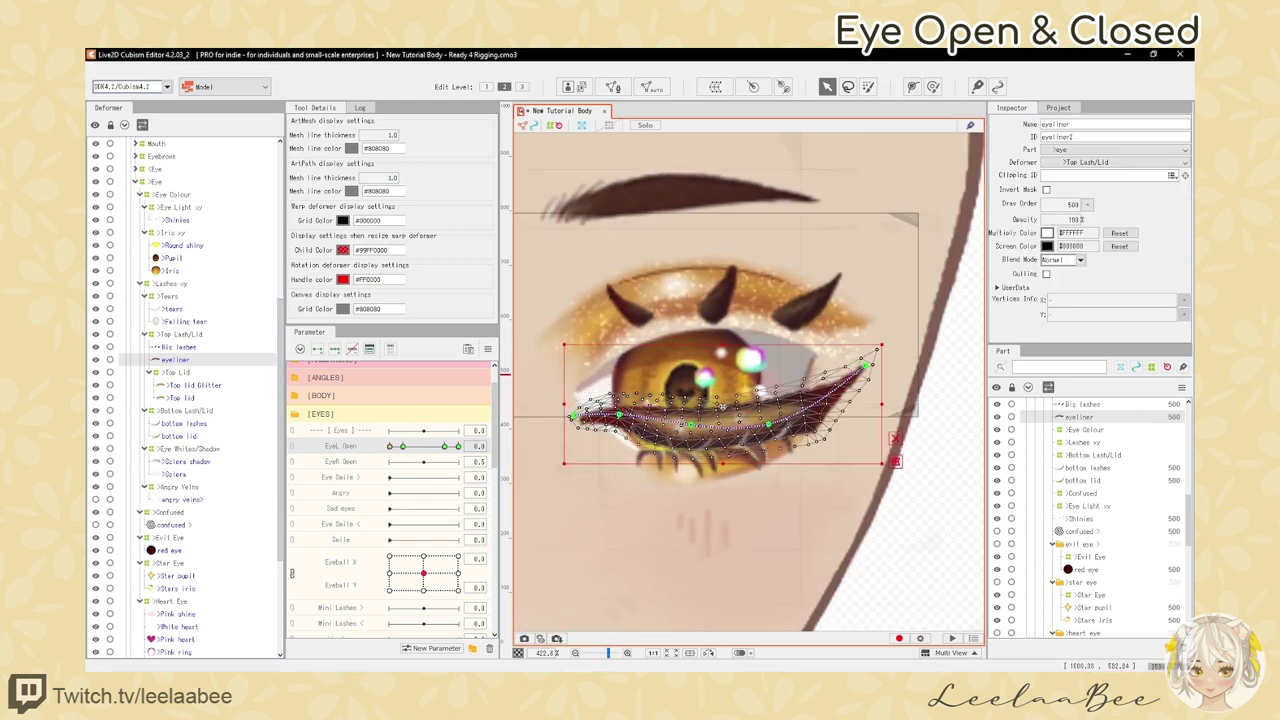
- Examine the flattened inner end of the closed eyeliner at face scale and up close with the selection hidden
key(ctrl+h)
scroll(714, 437, down, 3)
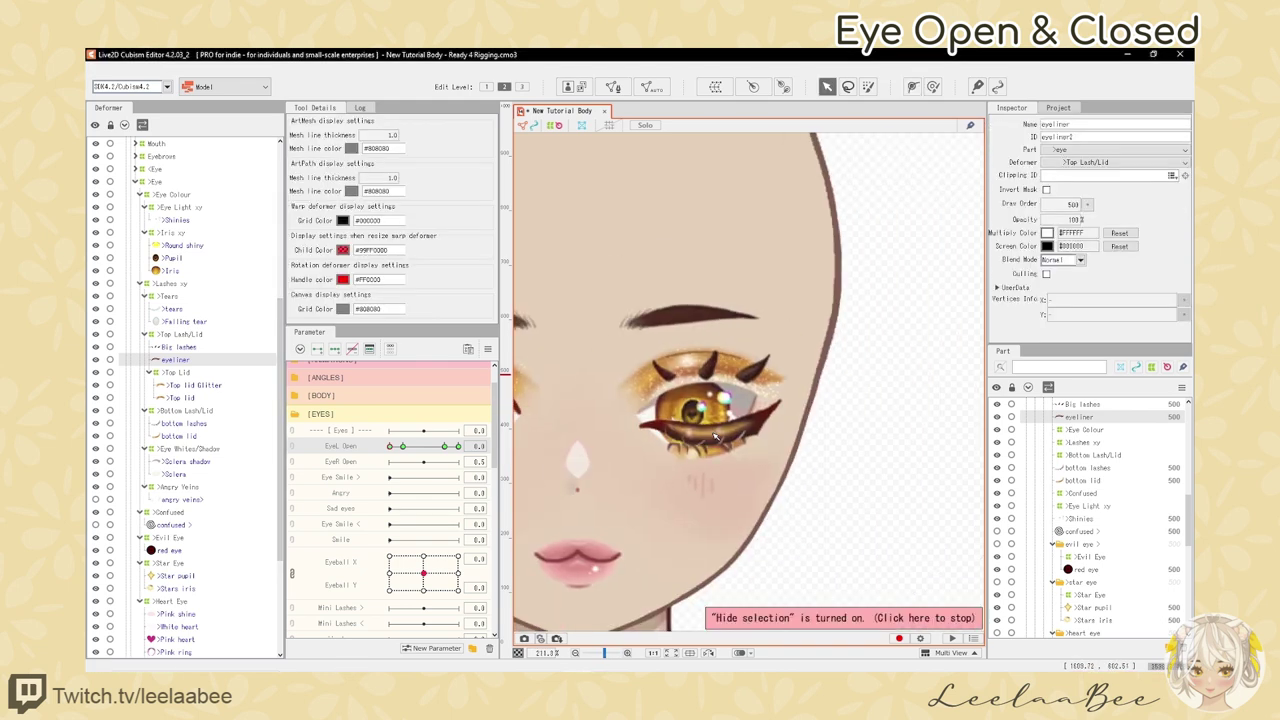
scroll(714, 437, down, 1)
scroll(718, 440, up, 2)
scroll(724, 445, down, 2)
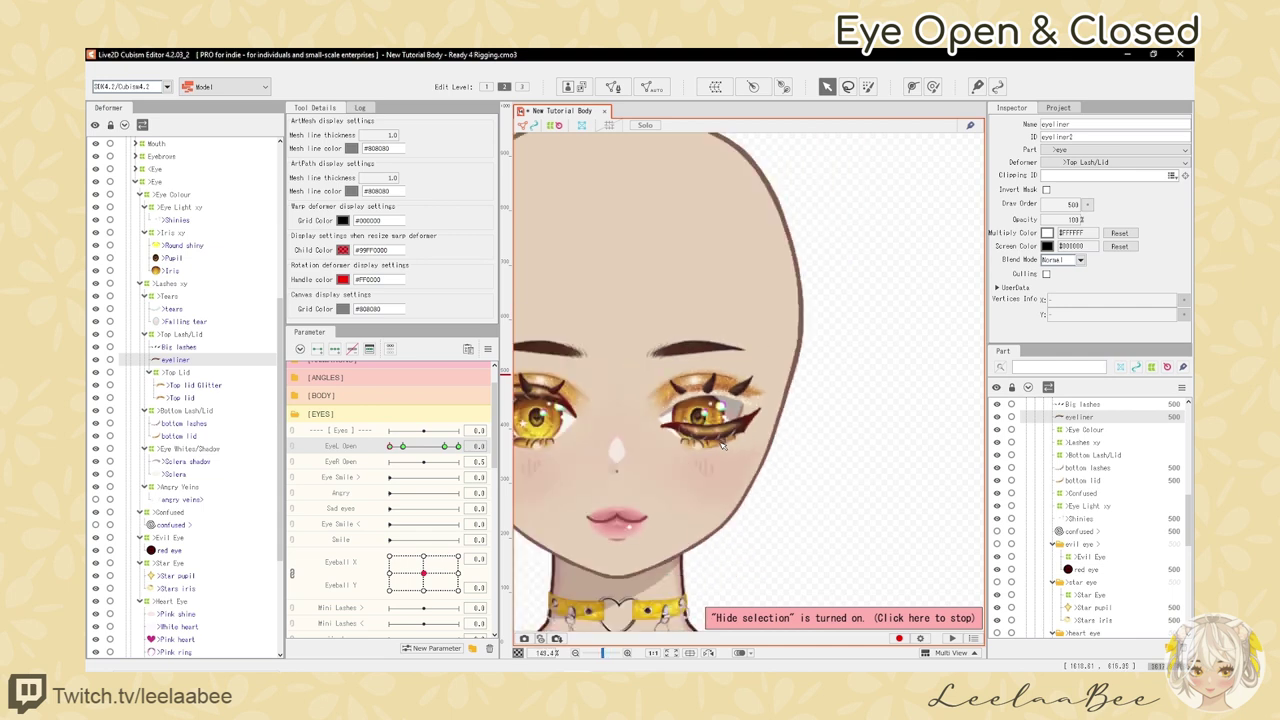
scroll(724, 445, down, 1)
scroll(726, 446, up, 4)
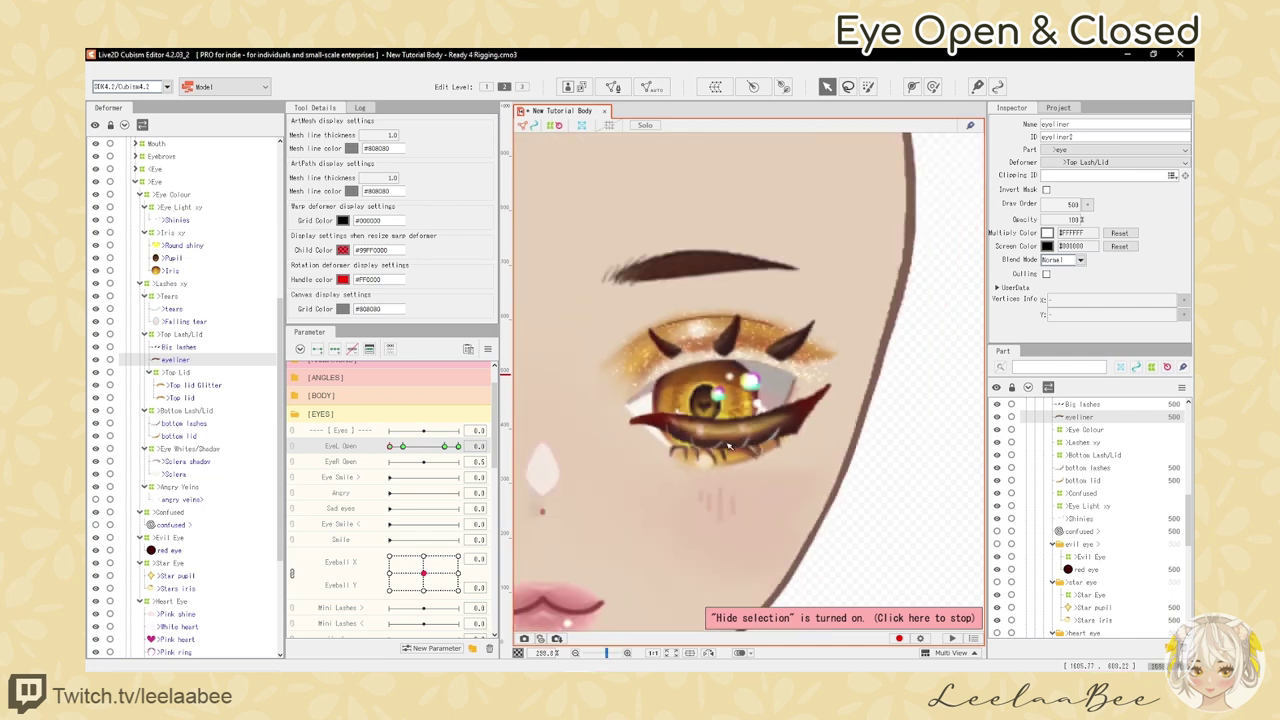
- Fine-tune the two lower middle points of the eyeliner's deform path to smooth the closed curve, checking it at face scale
scroll(729, 447, up, 2)
click(727, 449)
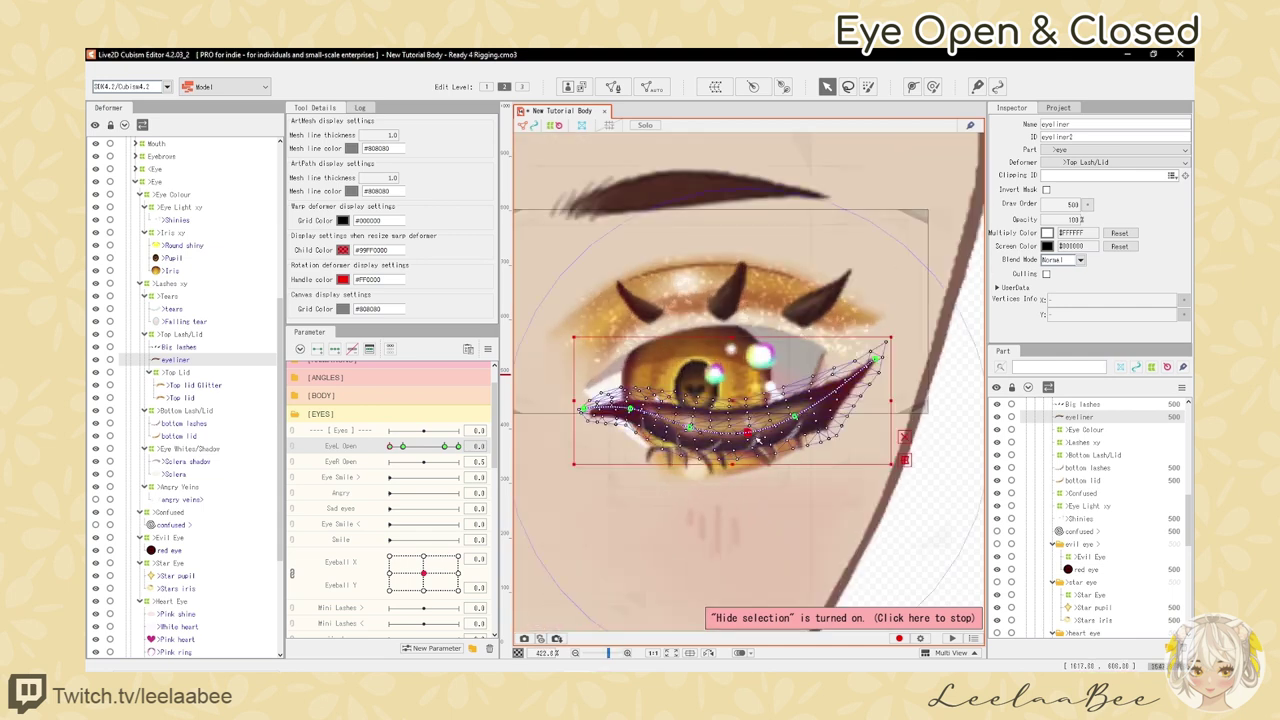
click(748, 431)
key(ctrl+h)
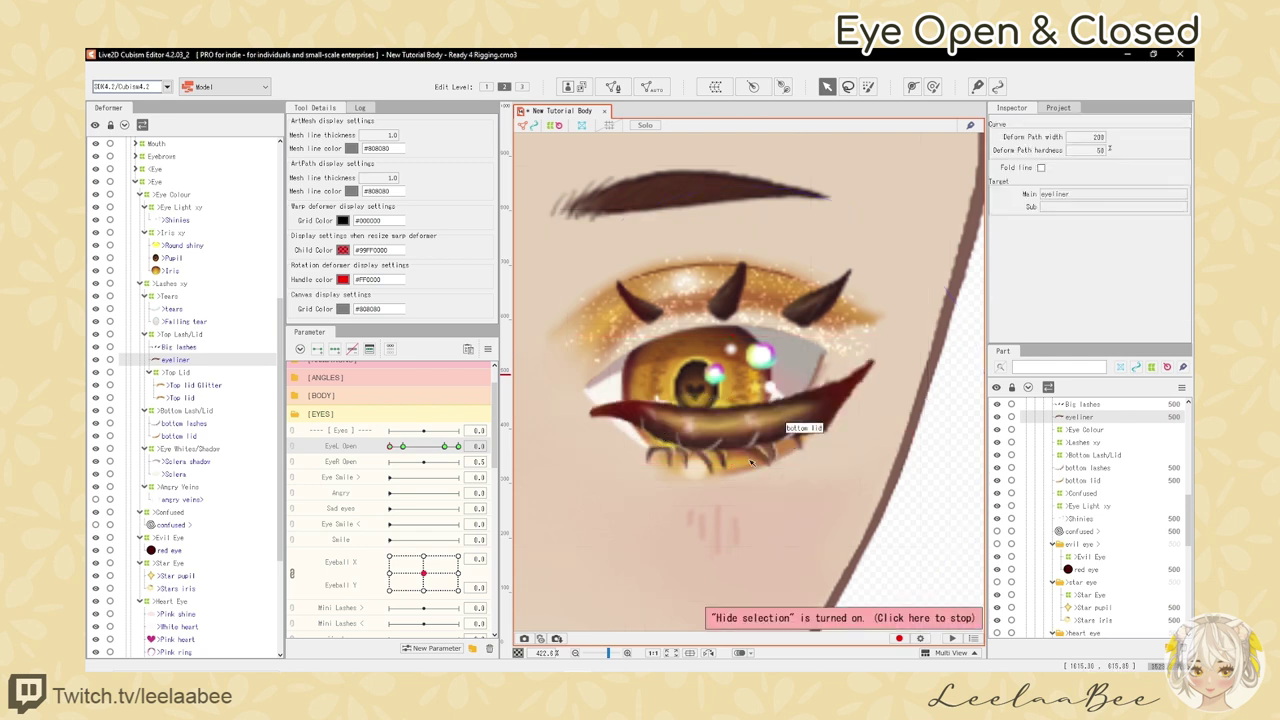
scroll(724, 443, down, 4)
scroll(744, 466, up, 1)
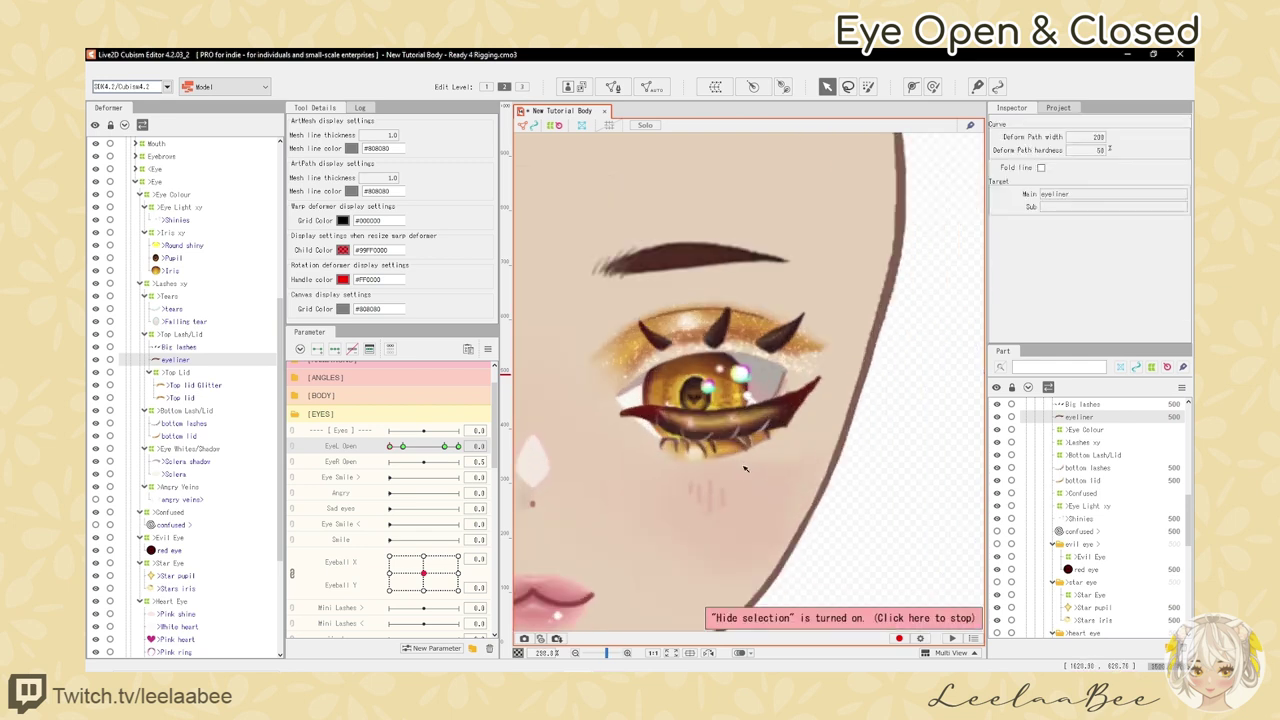
scroll(727, 456, up, 2)
click(697, 449)
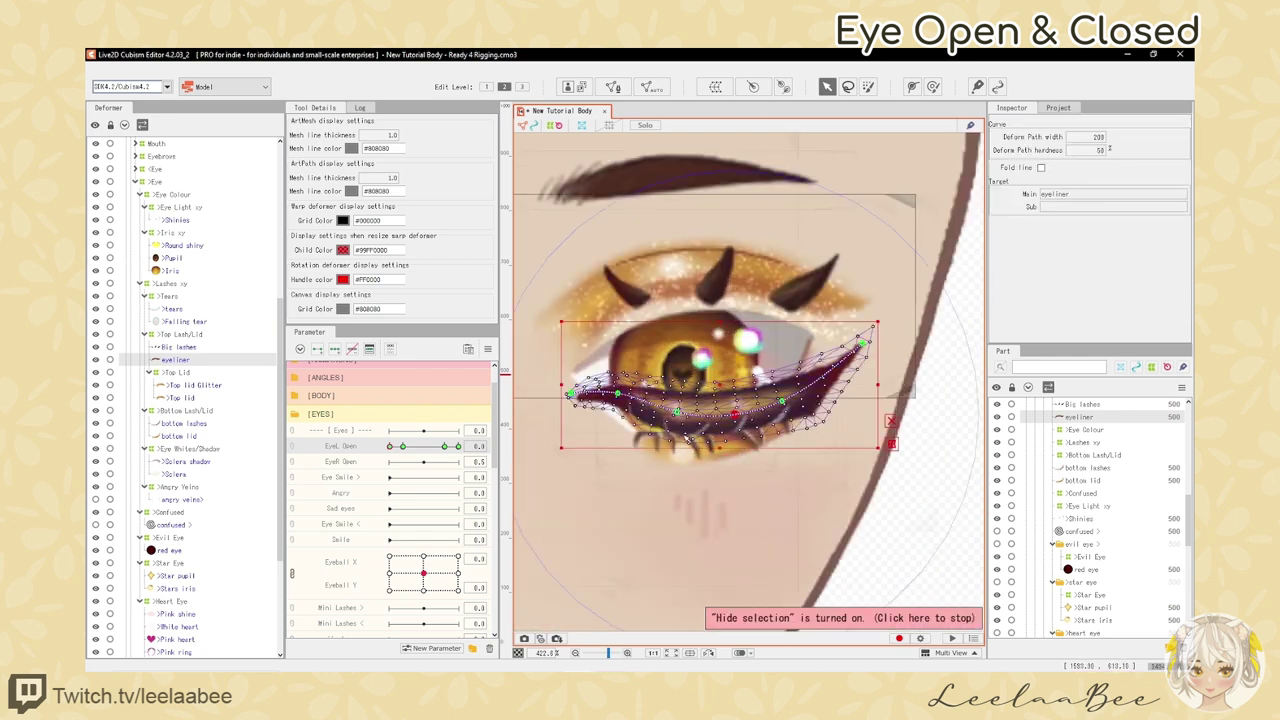
click(677, 411)
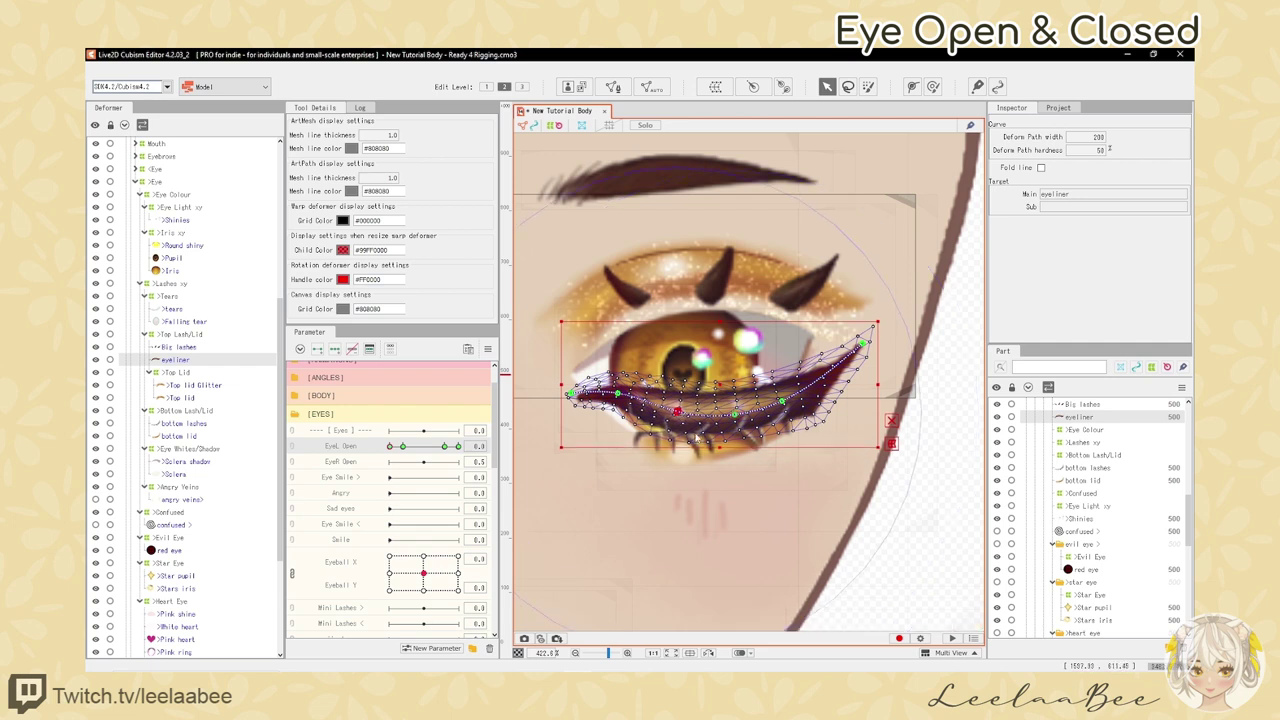
scroll(748, 453, down, 5)
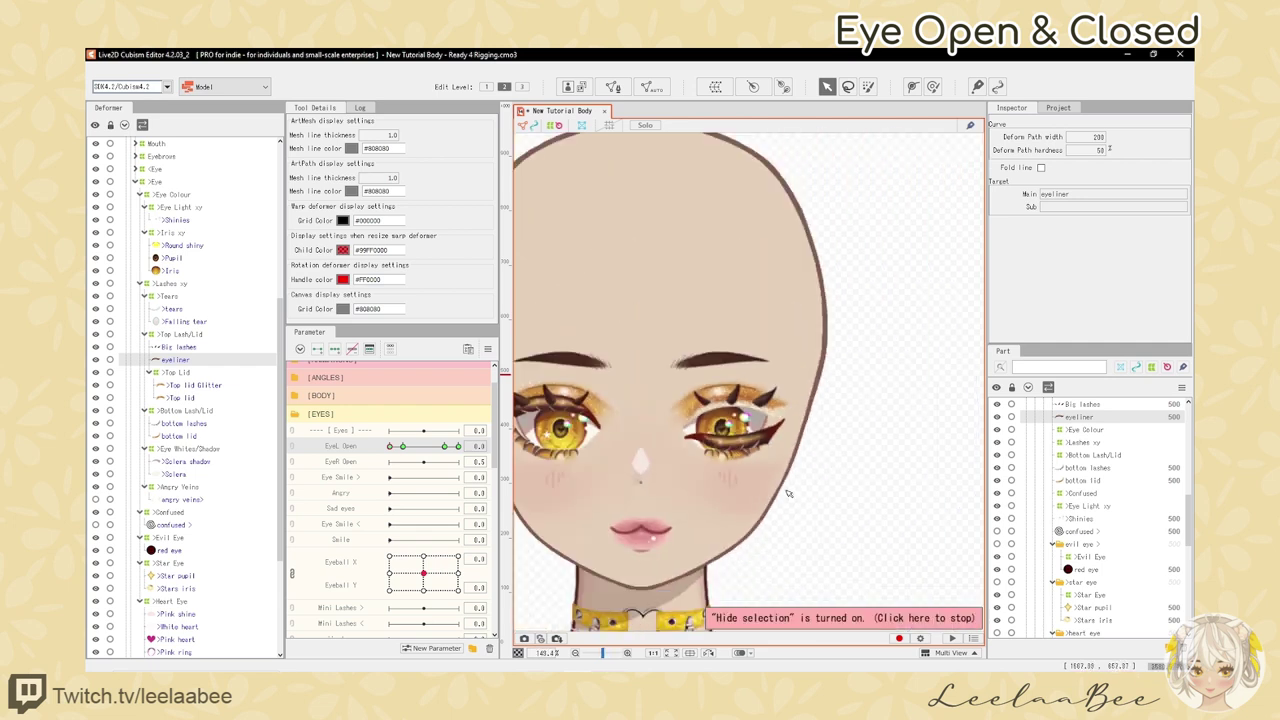
scroll(727, 449, up, 4)
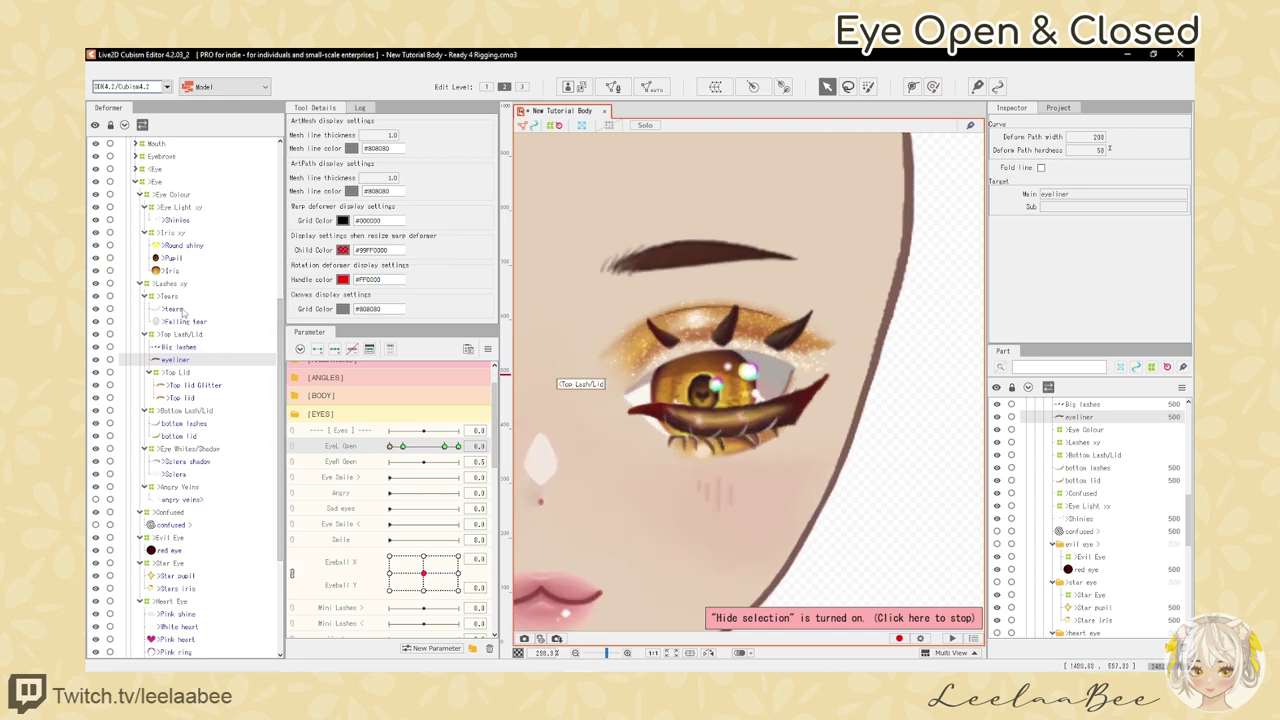
- Draw a closed nine-point deform path around the outline of the Sclera mesh
click(175, 474)
scroll(719, 430, up, 3)
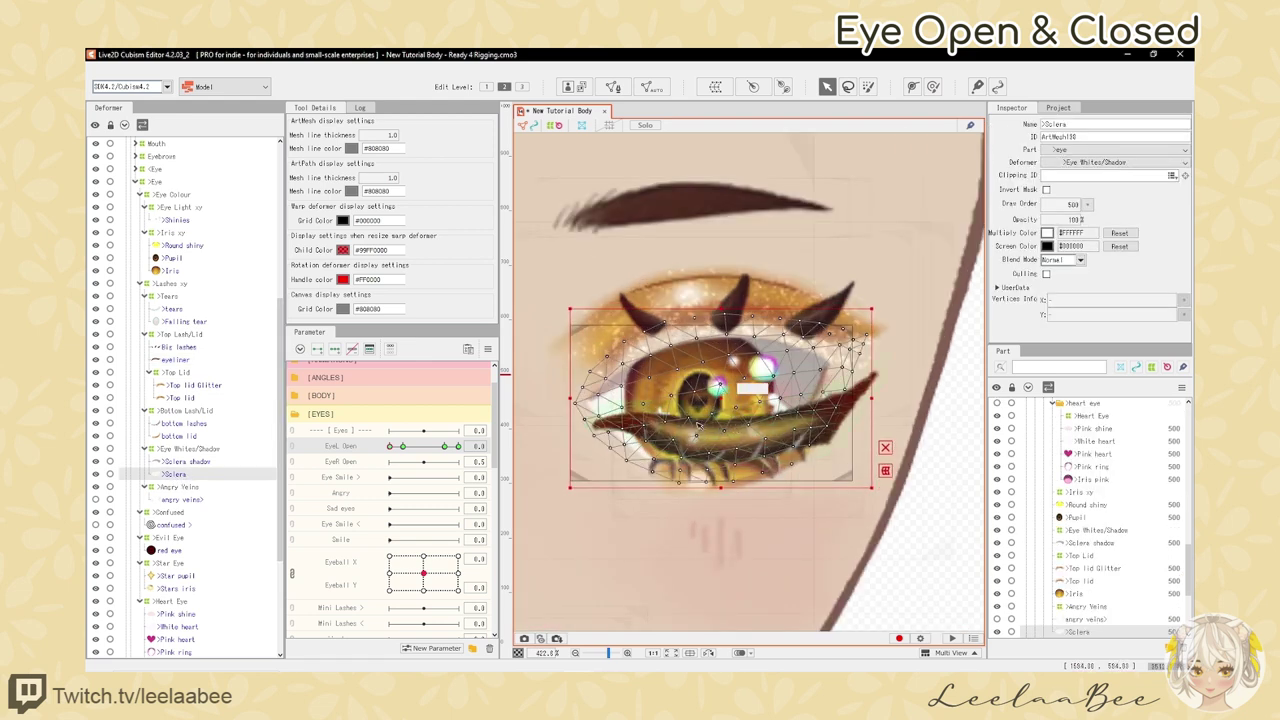
key(p)
click(695, 318)
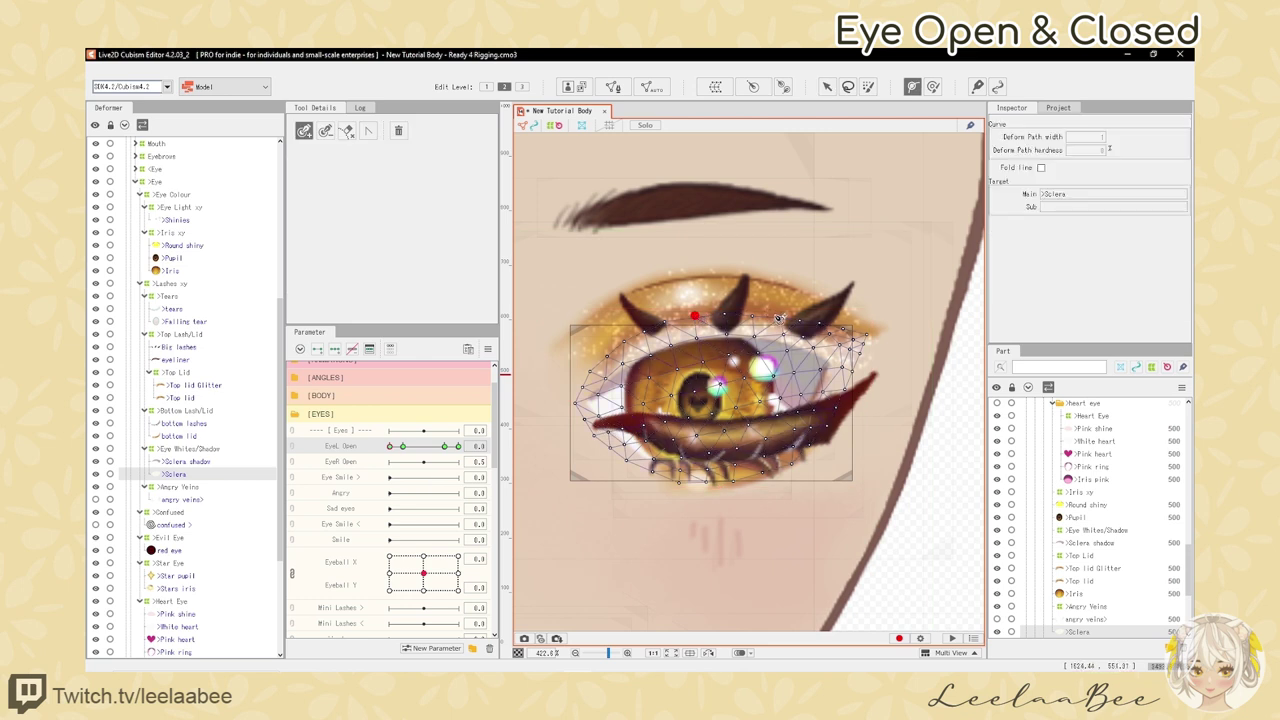
click(776, 317)
click(823, 345)
click(834, 394)
click(802, 449)
click(717, 478)
click(632, 454)
click(592, 402)
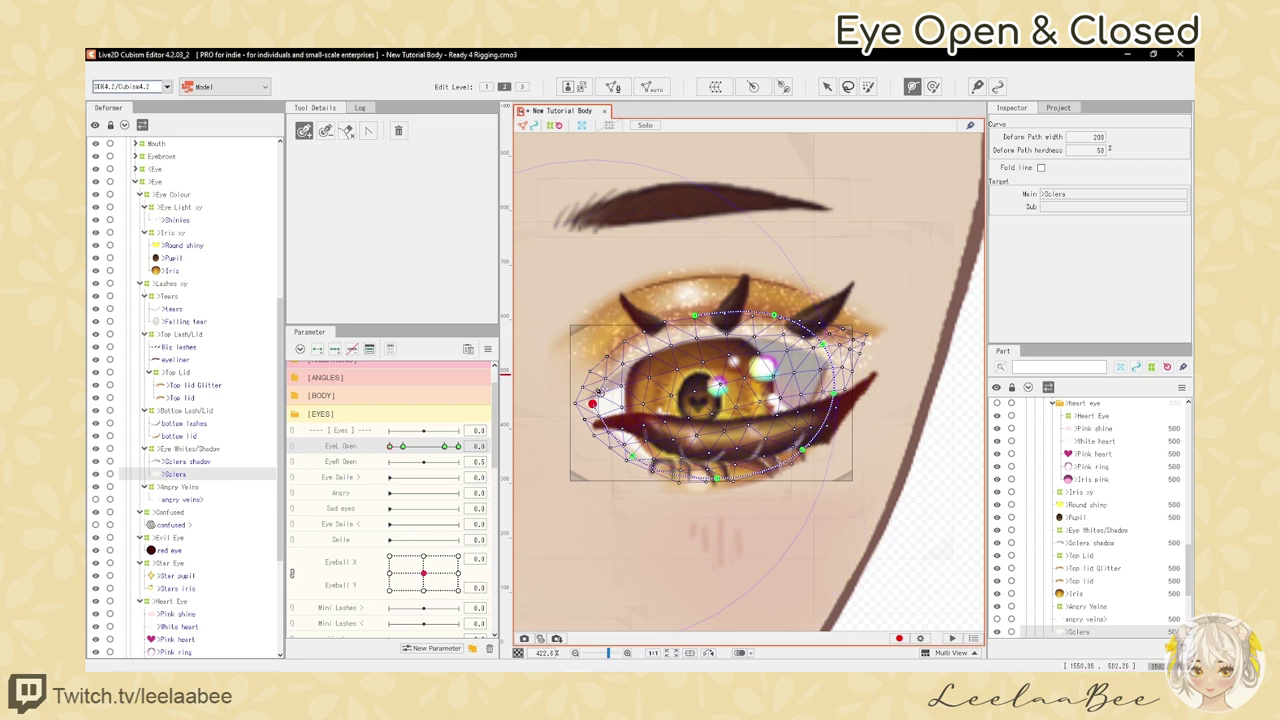
click(616, 359)
click(695, 317)
key(Escape)
- Flatten the Sclera into a thin strip behind the closed eyeliner at the EyeL Open closed pose
scroll(704, 436, up, 2)
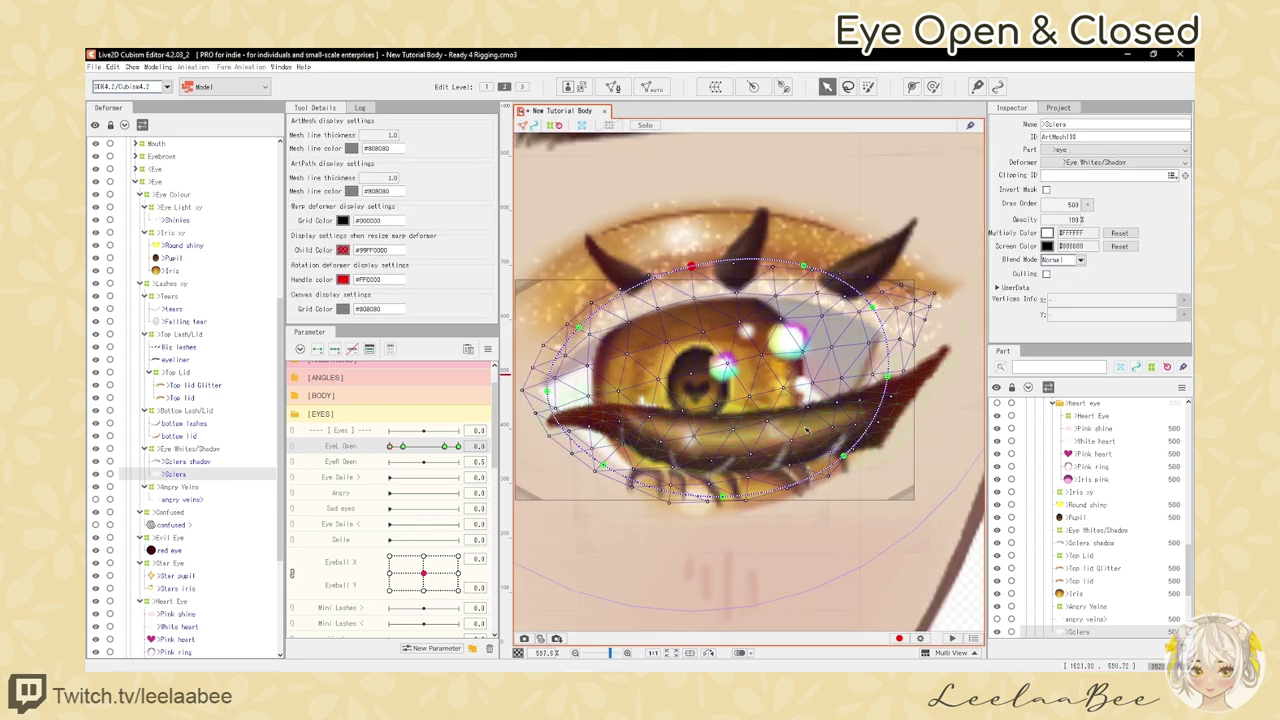
drag(732, 257, 743, 420)
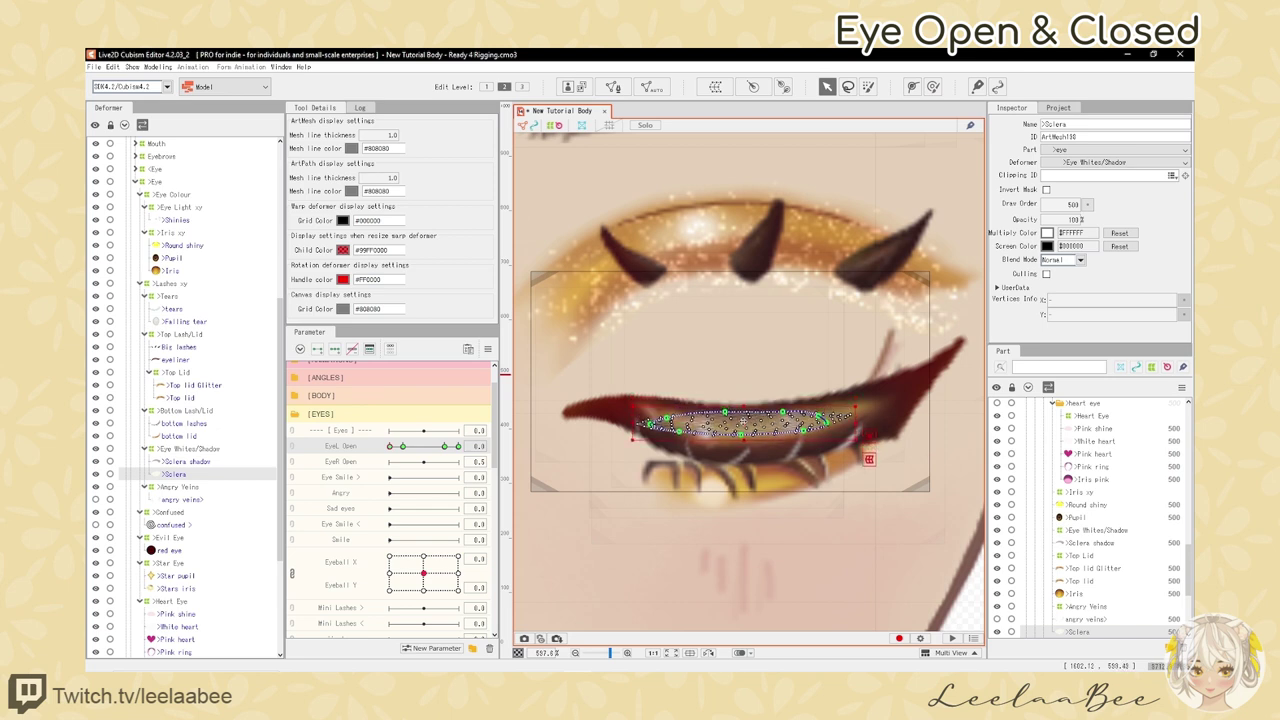
mouse_move(405, 446)
mouse_down()
mouse_move(417, 450)
mouse_move(389, 450)
mouse_move(471, 447)
mouse_move(396, 446)
mouse_up()
- Fit the Sclera's deform path points to the eyeliner's curve and test the closing motion with EyeL Open
drag(655, 418, 647, 415)
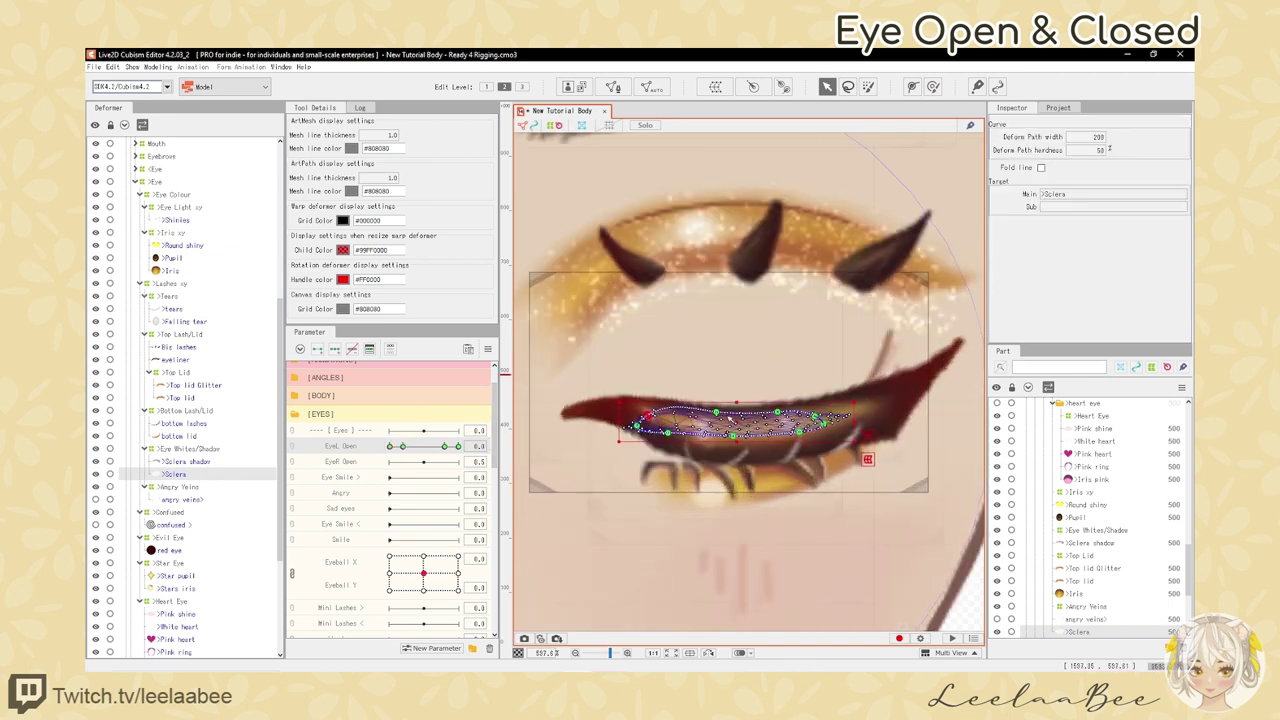
drag(816, 418, 805, 442)
drag(733, 435, 731, 449)
drag(668, 433, 622, 415)
drag(445, 447, 389, 448)
scroll(673, 418, down, 3)
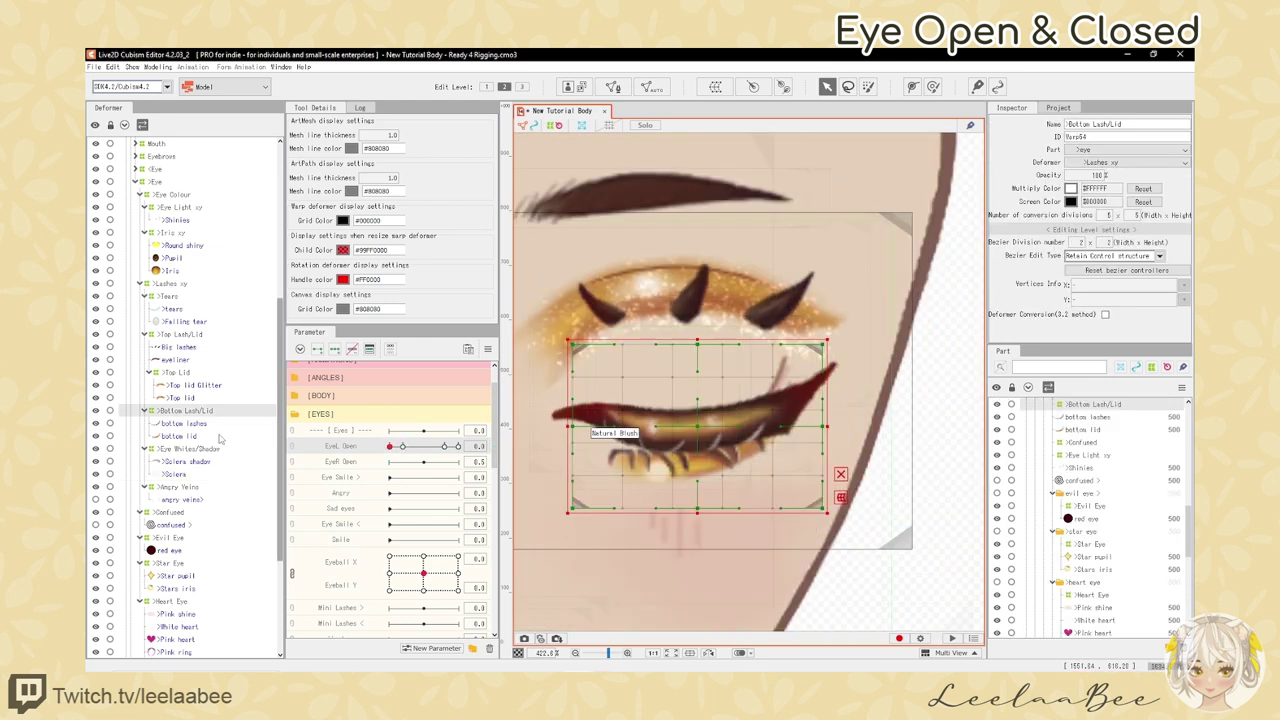
- Add five EyeL Open key points to the Bottom Lash/Lid deformer, including the two intermediate ones
click(202, 427)
ctrl+click(194, 440)
ctrl+click(183, 436)
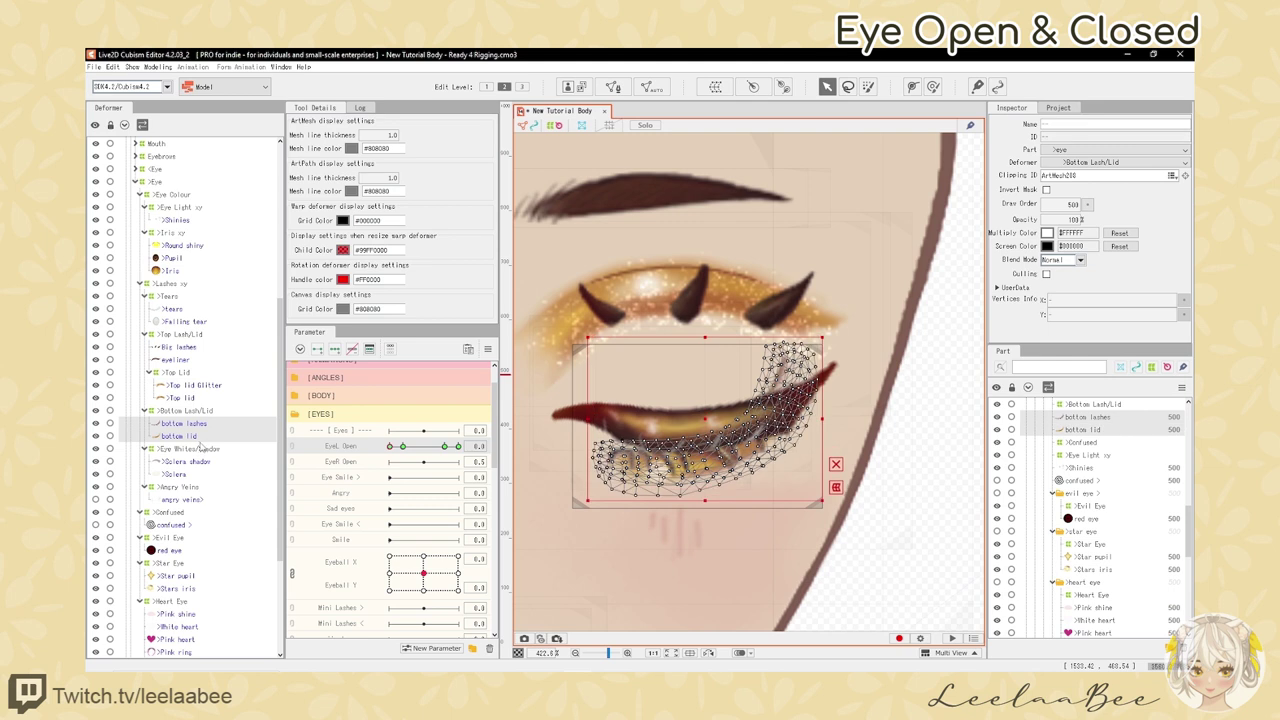
click(199, 413)
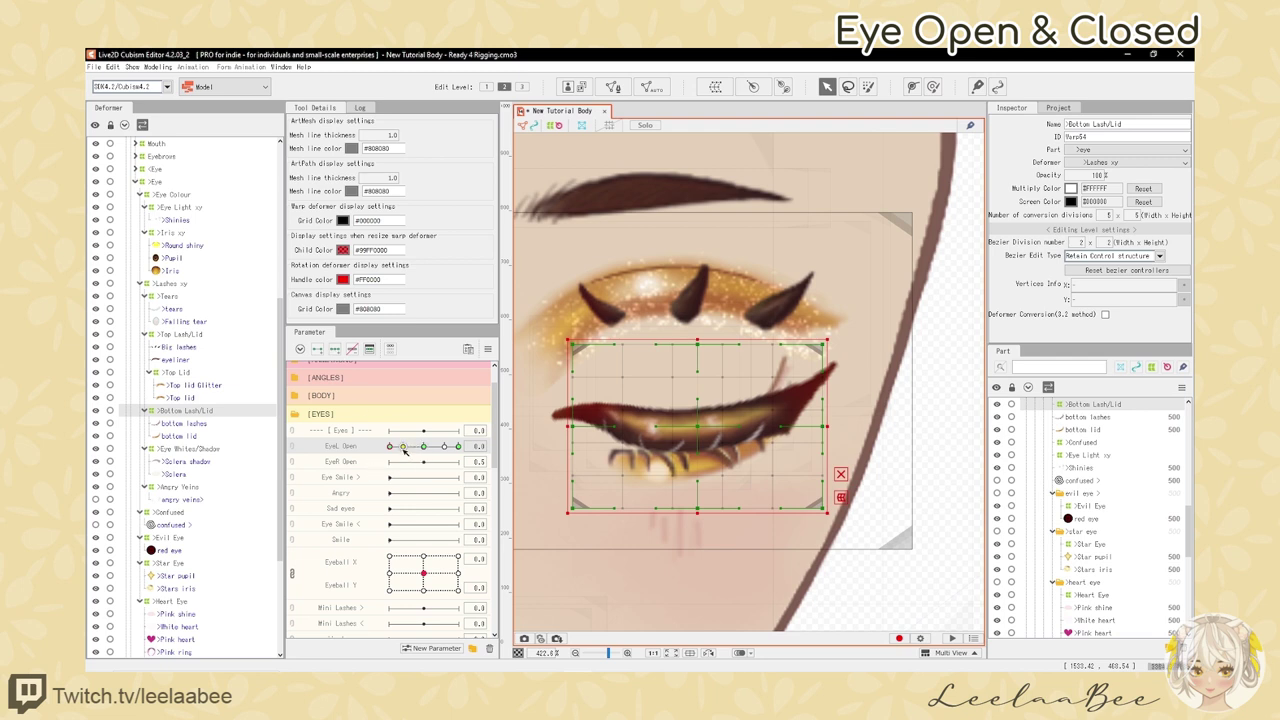
click(403, 447)
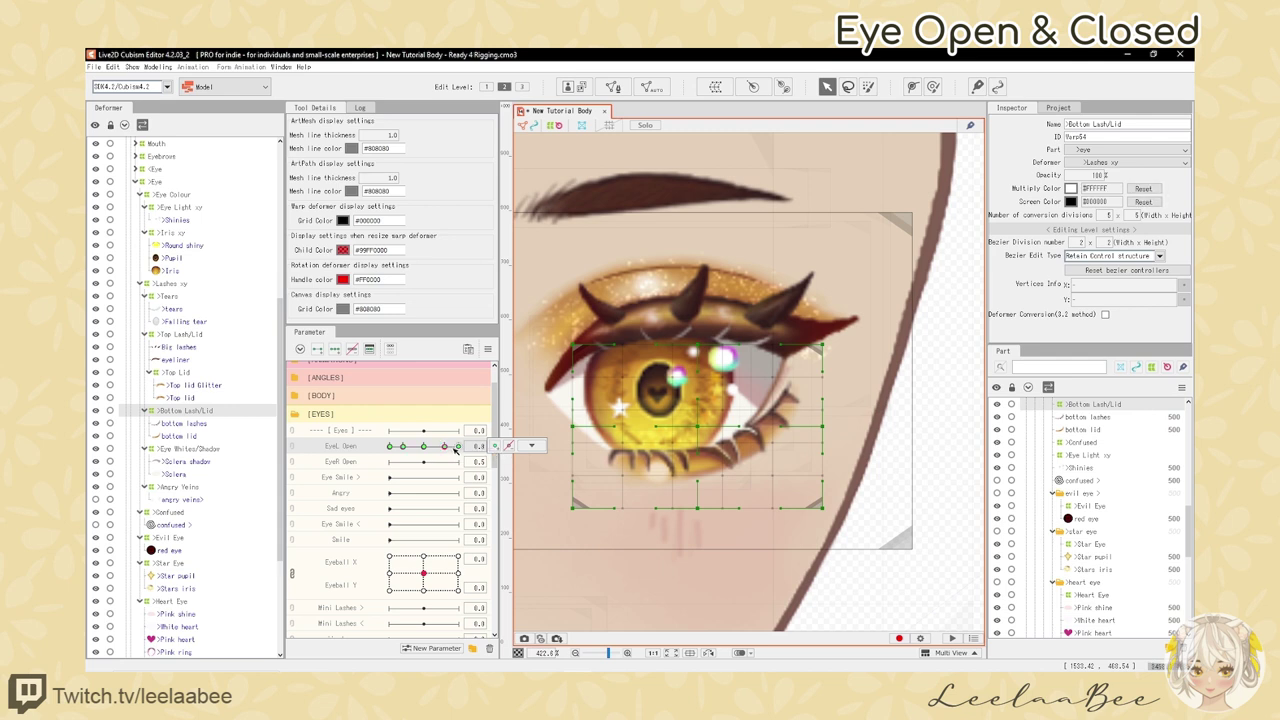
click(457, 447)
- Set EyeL Open to 0 and raise the inner edge and lower inner corner of the Bottom Lash/Lid deformer
drag(458, 447, 370, 446)
scroll(660, 467, up, 3)
drag(539, 407, 548, 371)
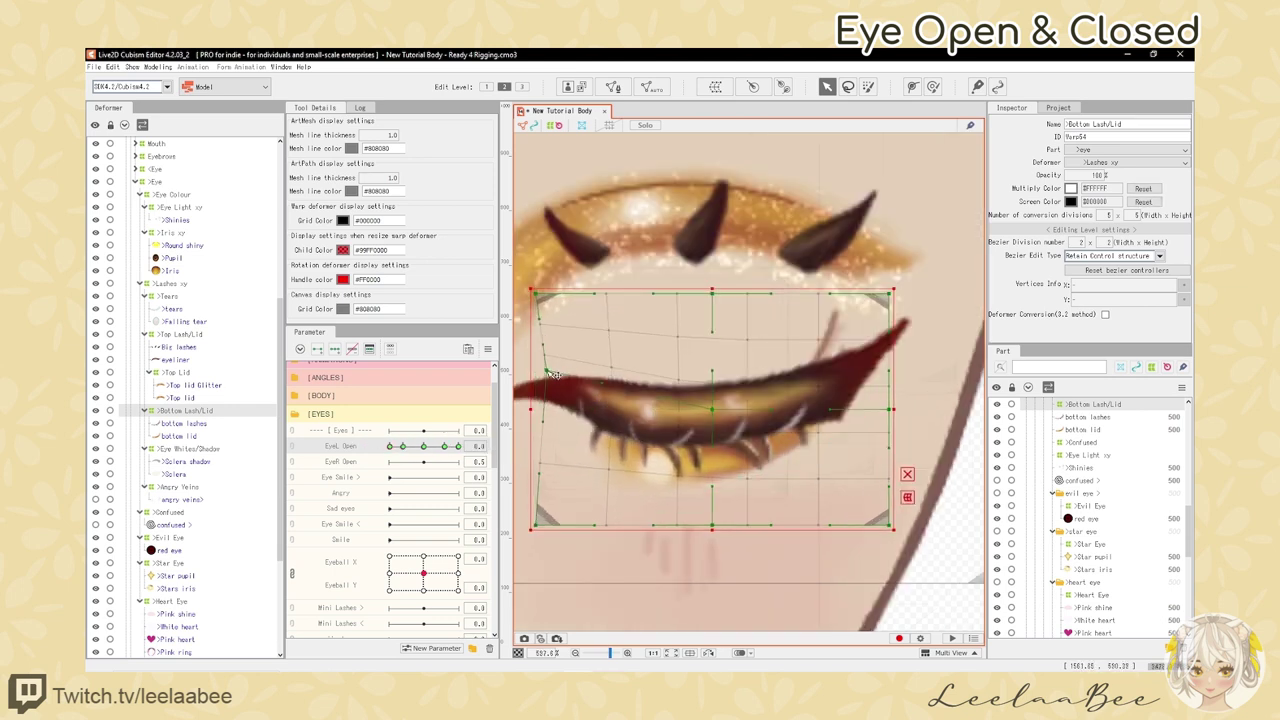
scroll(665, 461, down, 4)
scroll(665, 461, up, 2)
drag(574, 505, 573, 490)
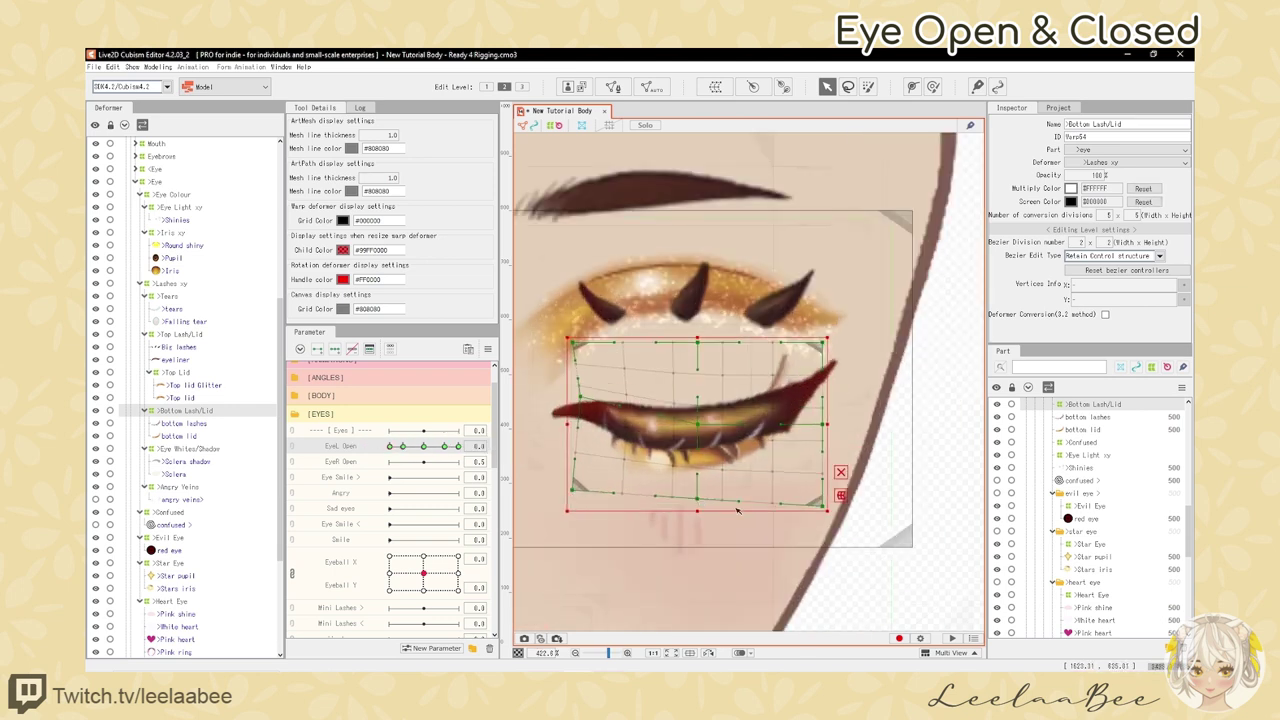
- Raise the center point of the Bottom Lash/Lid deformer to tuck the lower lashes under the closed eyeliner
scroll(673, 465, down, 2)
drag(689, 432, 689, 418)
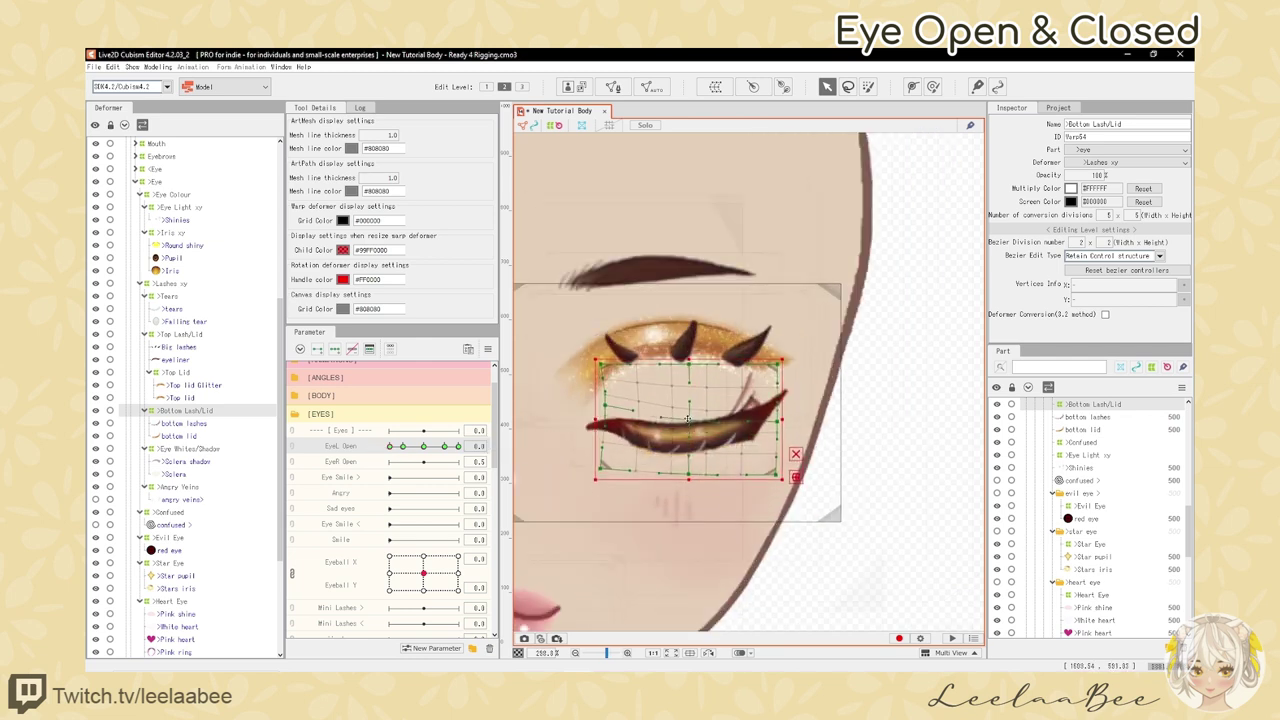
scroll(662, 443, up, 2)
scroll(806, 475, down, 2)
scroll(771, 461, up, 2)
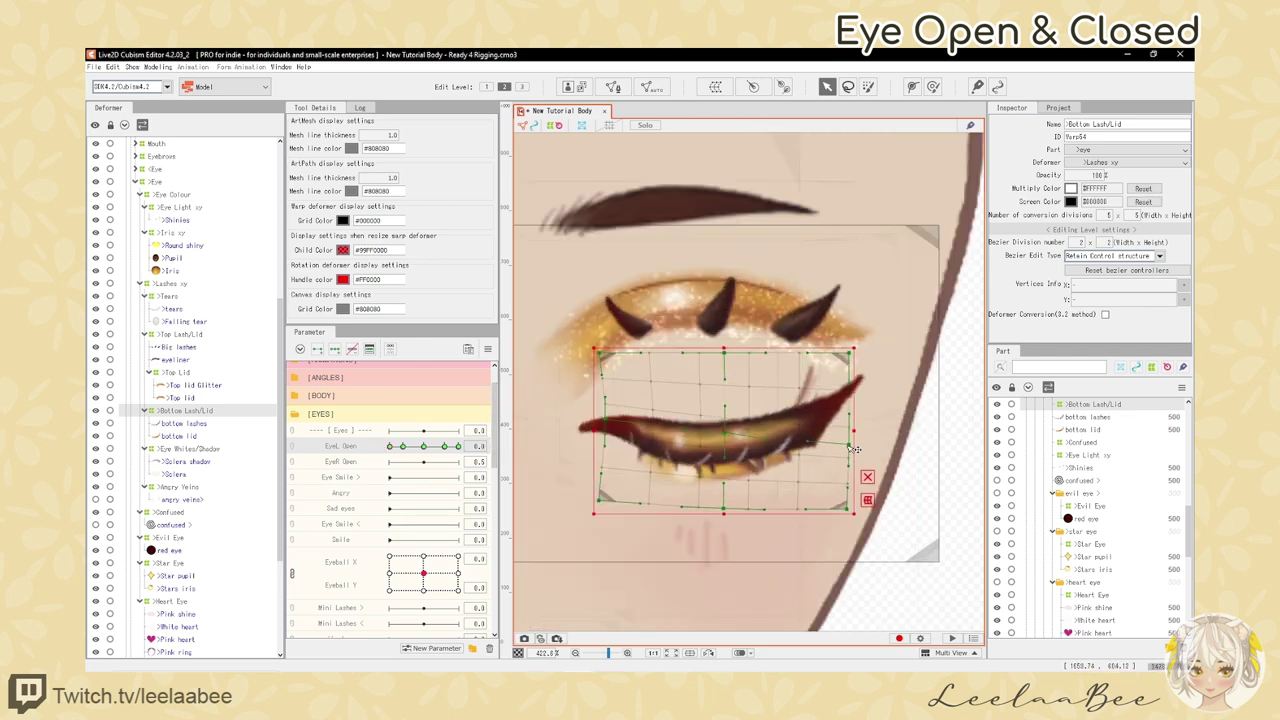
- Pull down the upper outer corner of the Bottom Lash/Lid deformer and adjust its outer edge point for the closed pose
drag(849, 353, 857, 411)
mouse_move(851, 435)
mouse_down()
mouse_move(845, 444)
mouse_move(853, 411)
mouse_up()
drag(390, 447, 390, 447)
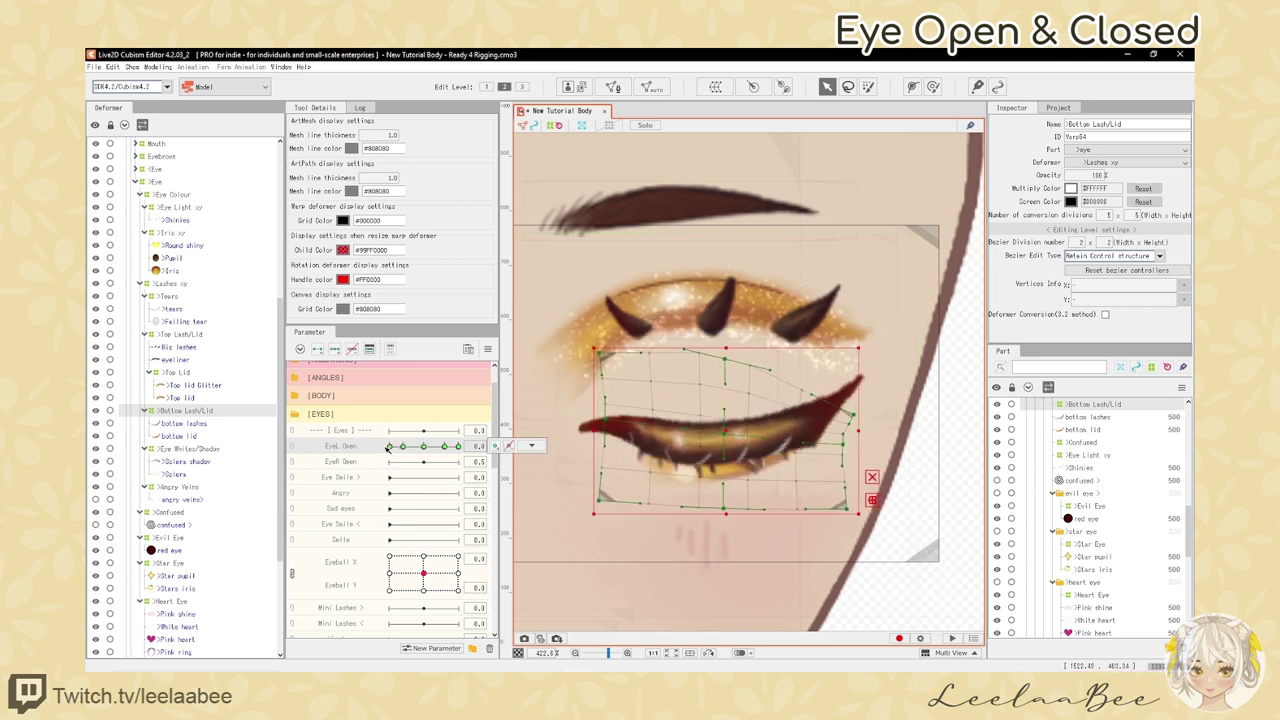
scroll(661, 425, down, 2)
click(391, 447)
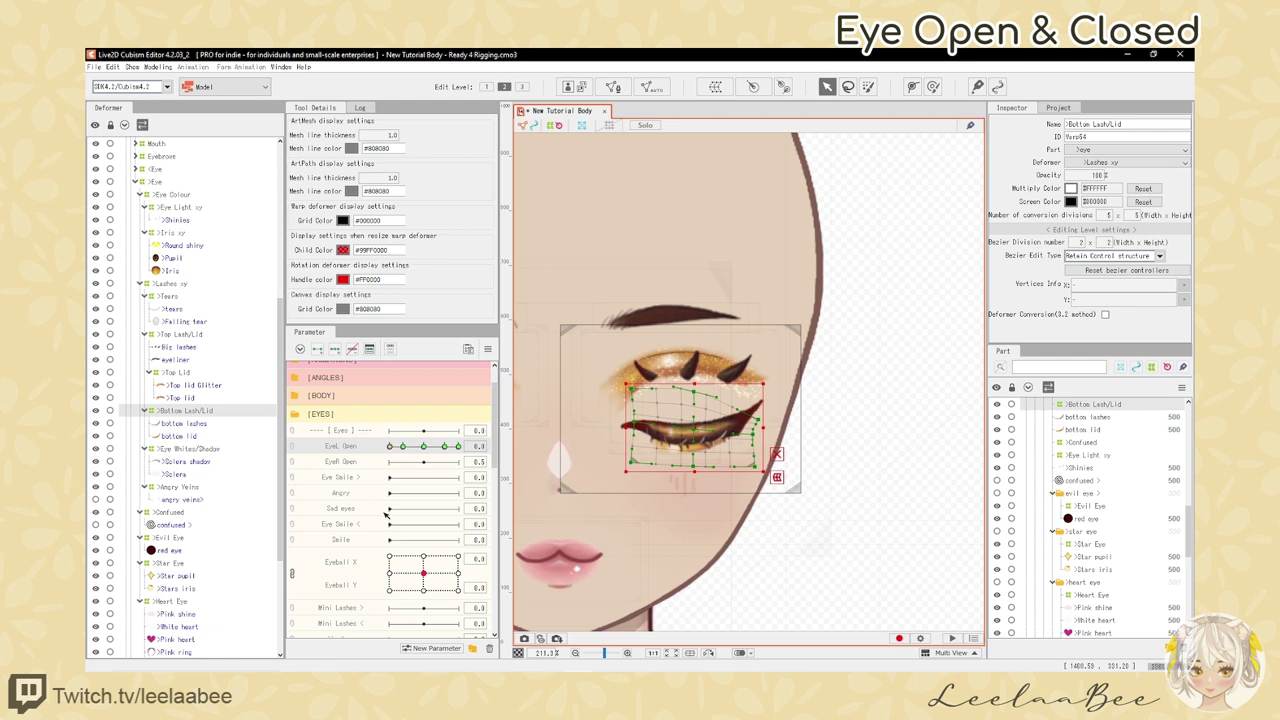
- Refine the outer edge of the Bottom Lash/Lid deformer beneath the eyeliner's wing and test the closing with EyeL Open
scroll(714, 442, up, 4)
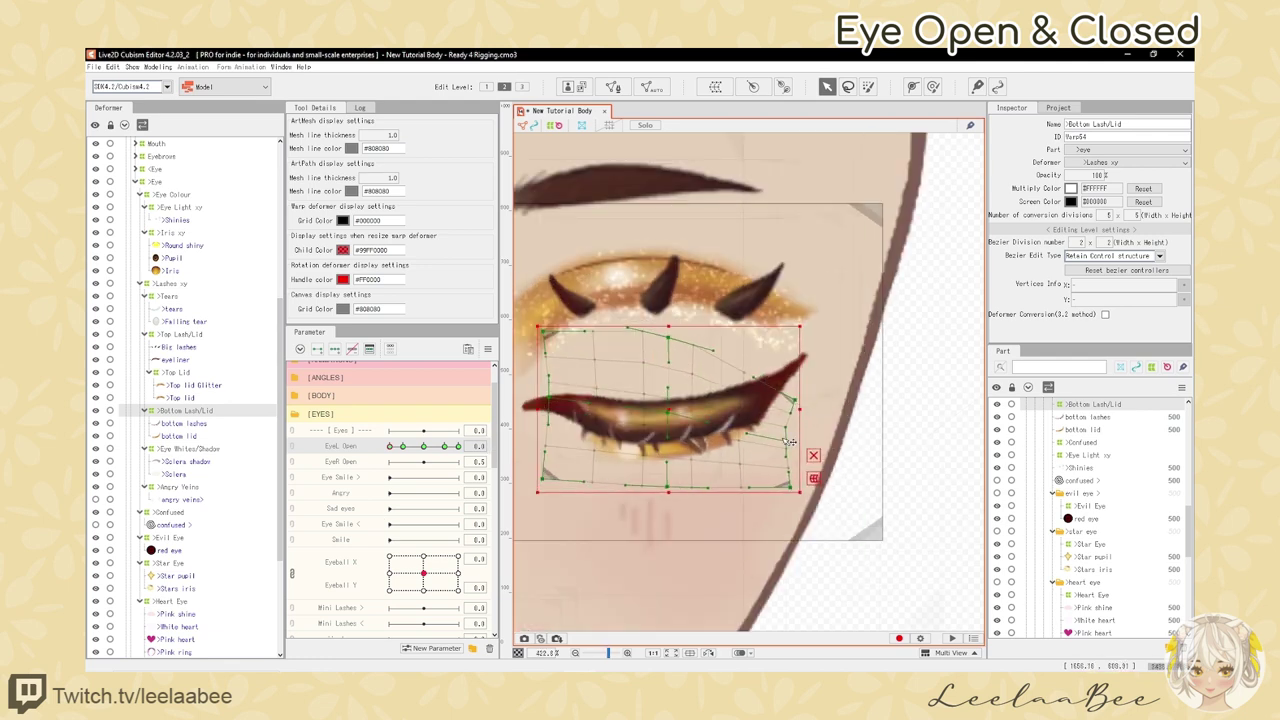
drag(786, 415, 781, 410)
mouse_move(394, 447)
mouse_down()
mouse_move(378, 457)
mouse_move(403, 449)
mouse_move(386, 450)
mouse_up()
scroll(724, 425, down, 4)
scroll(722, 440, up, 2)
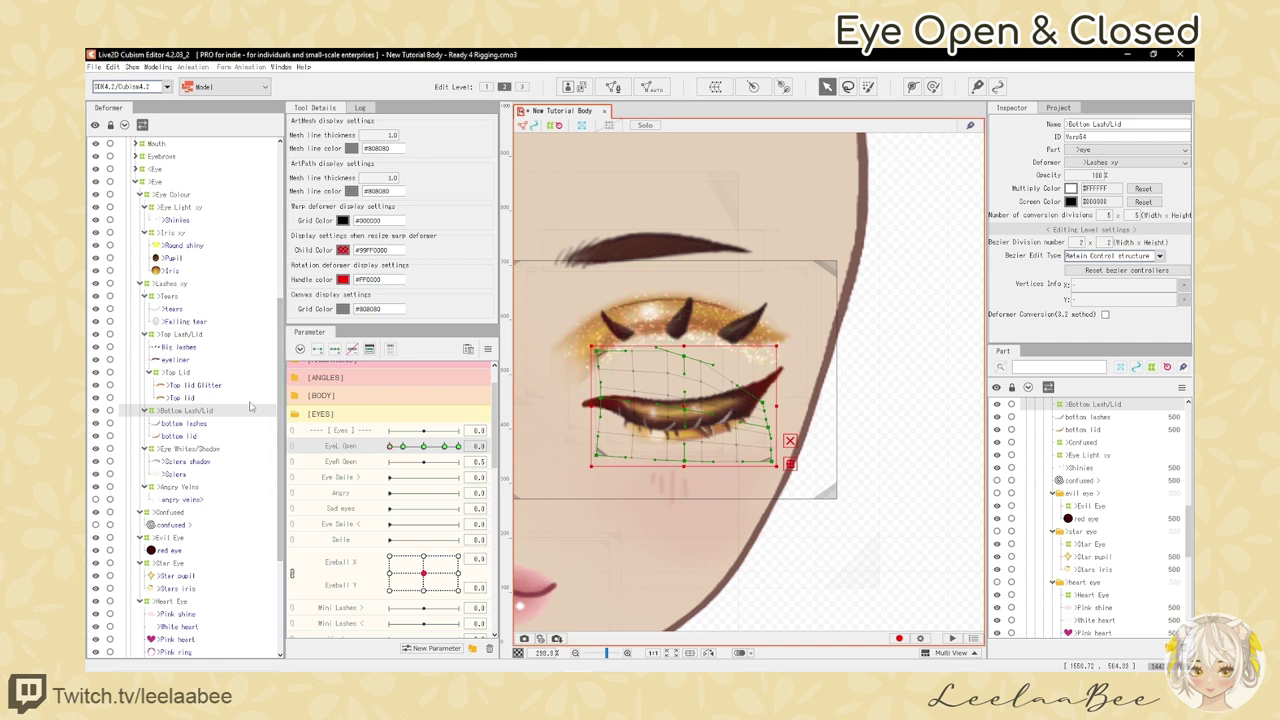
- Create a warp deformer named >Eye close lid as parent of Top lid Glitter and Top lid, and key it on EyeL Open
click(204, 385)
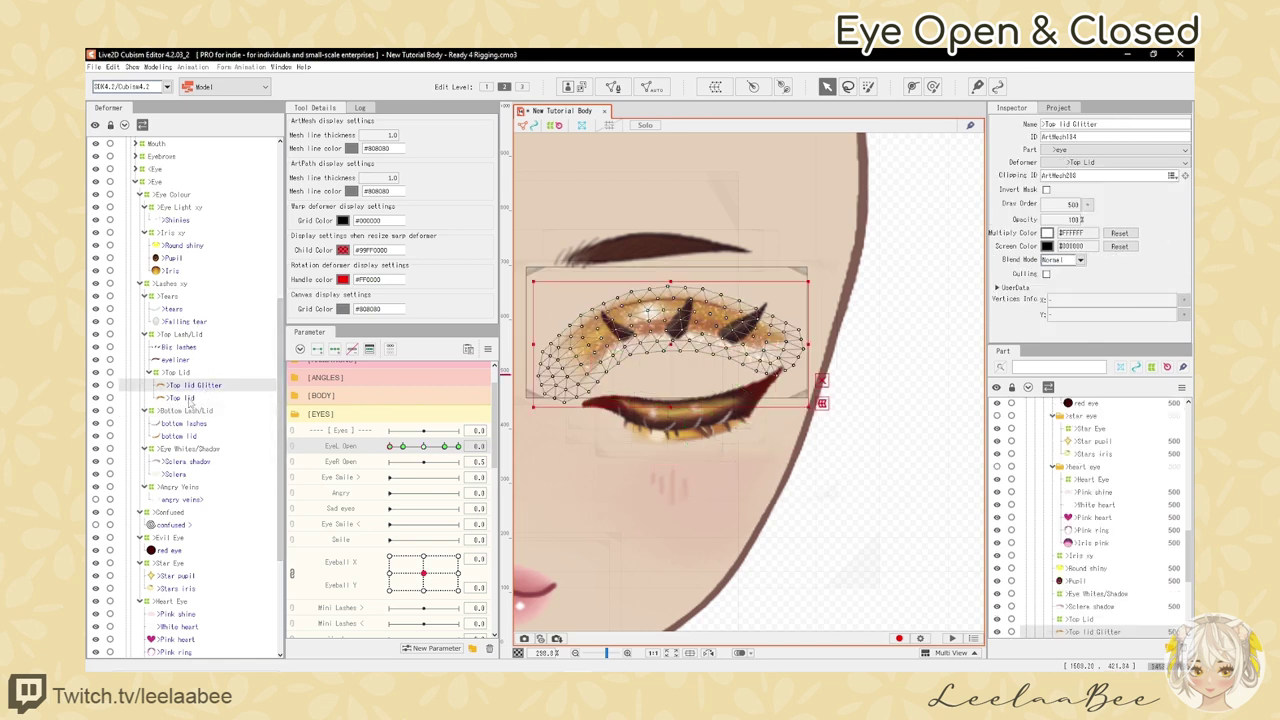
shift+click(191, 398)
mouse_move(660, 341)
mouse_down()
mouse_move(710, 368)
mouse_move(680, 346)
mouse_up()
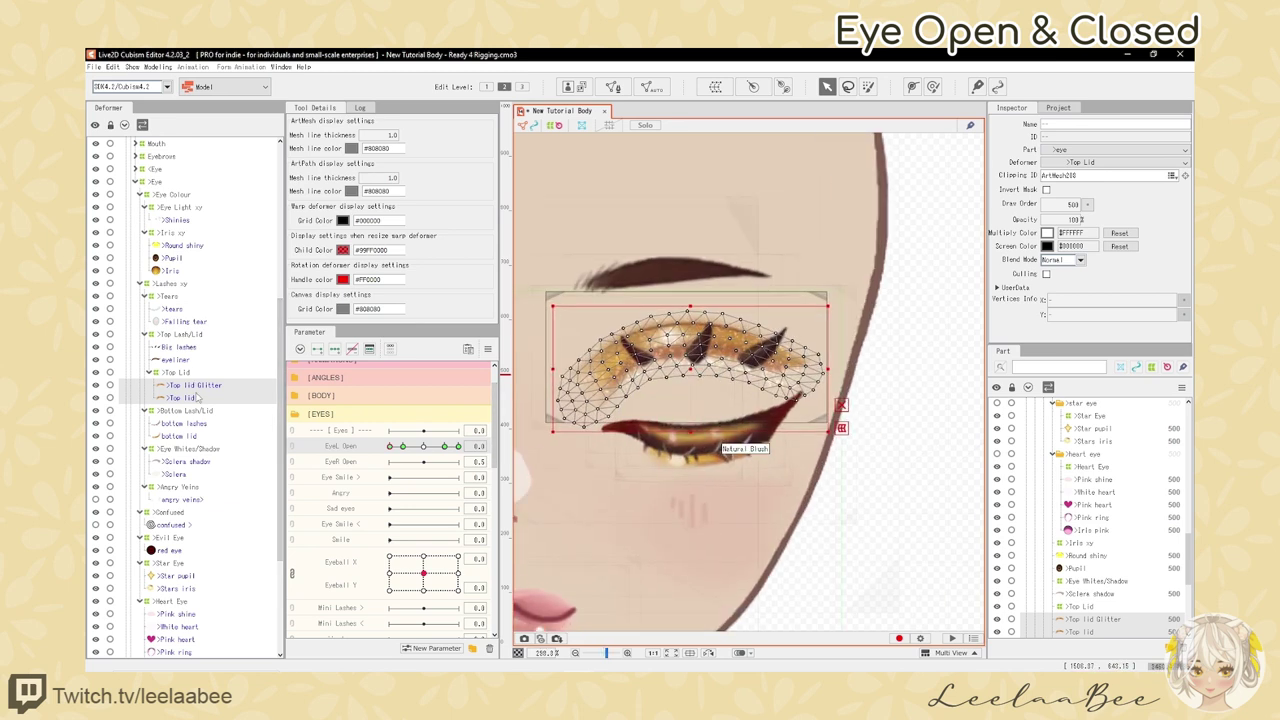
click(716, 87)
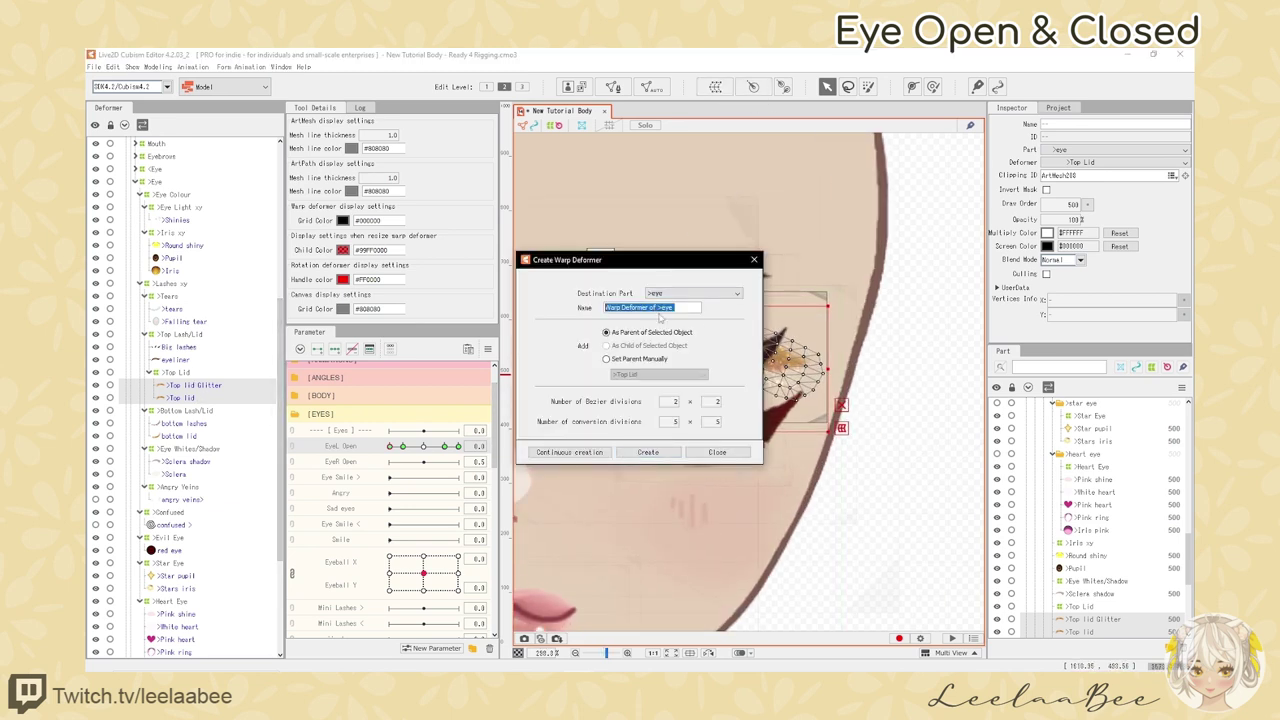
click(648, 452)
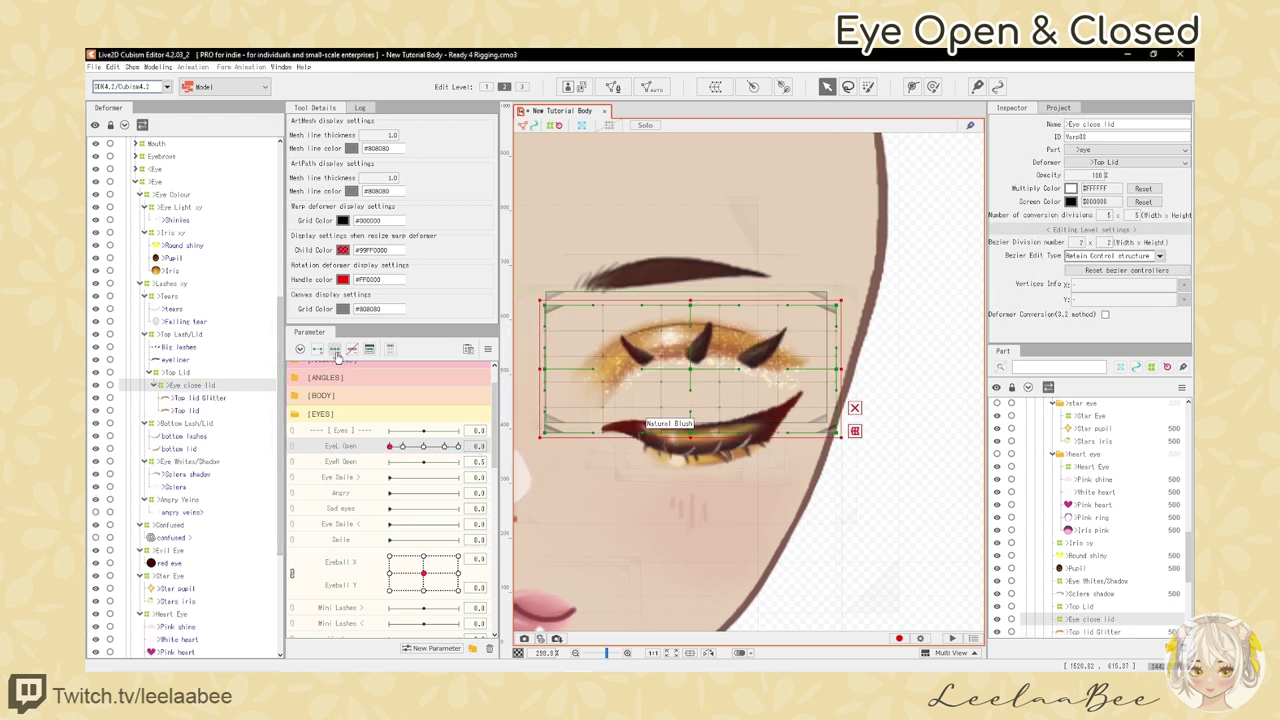
click(404, 445)
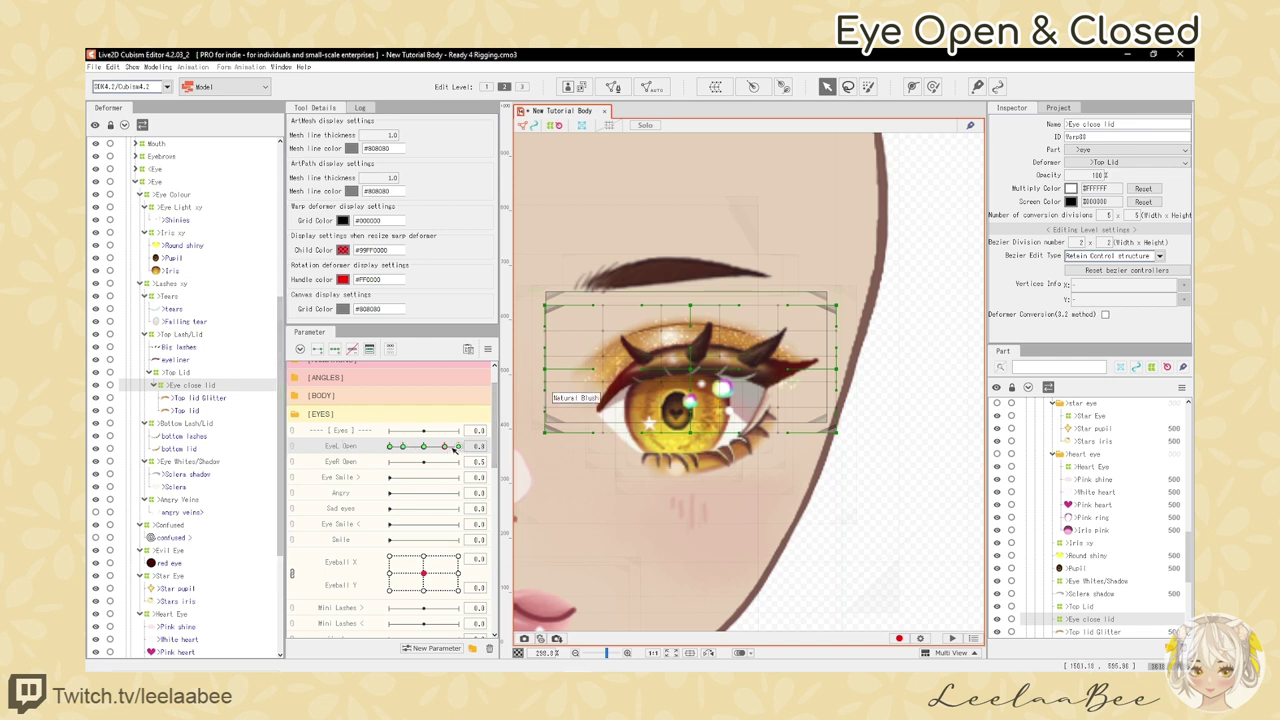
- Set EyeL Open to 0 and pull down the >Eye close lid deformer's lower edge and center toward the closed eyeliner
drag(425, 447, 389, 447)
drag(837, 433, 837, 469)
drag(690, 405, 690, 416)
drag(546, 406, 548, 381)
drag(836, 405, 833, 329)
drag(690, 469, 690, 479)
key(h)
scroll(694, 404, down, 5)
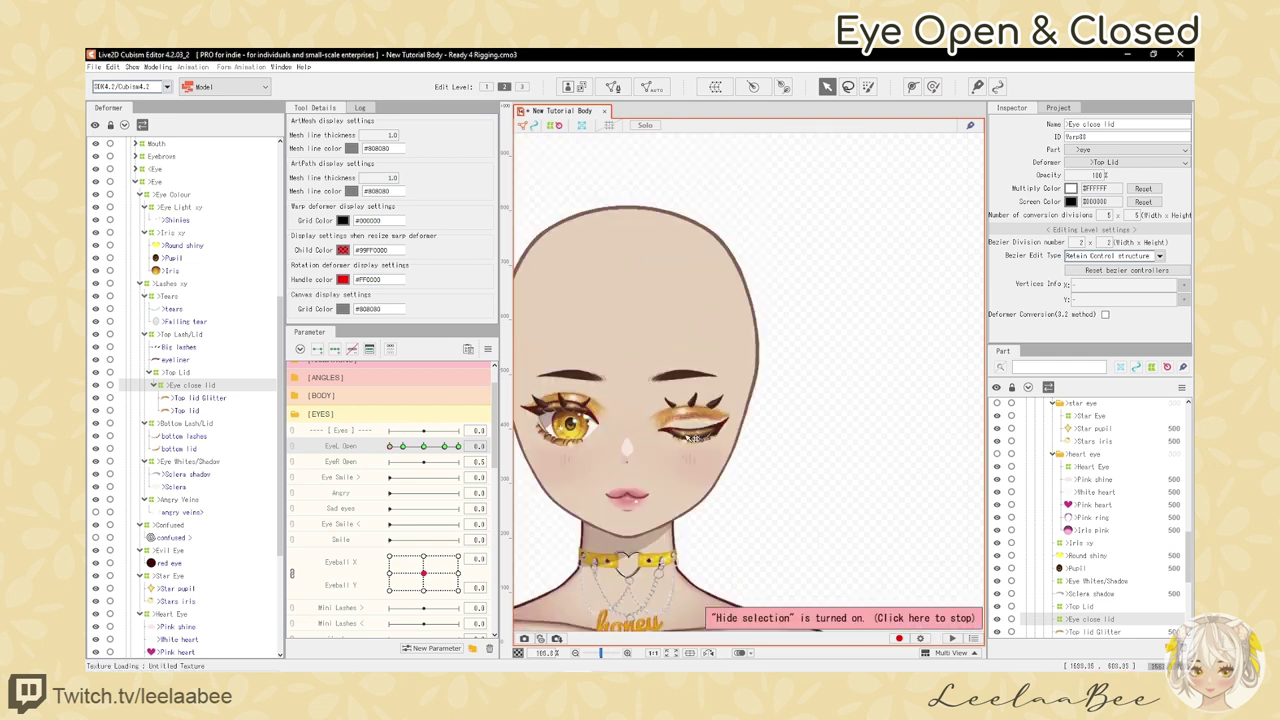
- Lower the center of the >Eye close lid deformer further and raise its two inner corners and upper outer corner
scroll(699, 401, up, 5)
key(h)
drag(699, 401, 699, 423)
scroll(699, 423, down, 5)
scroll(662, 438, up, 5)
drag(569, 479, 570, 467)
drag(569, 351, 570, 337)
drag(857, 339, 857, 332)
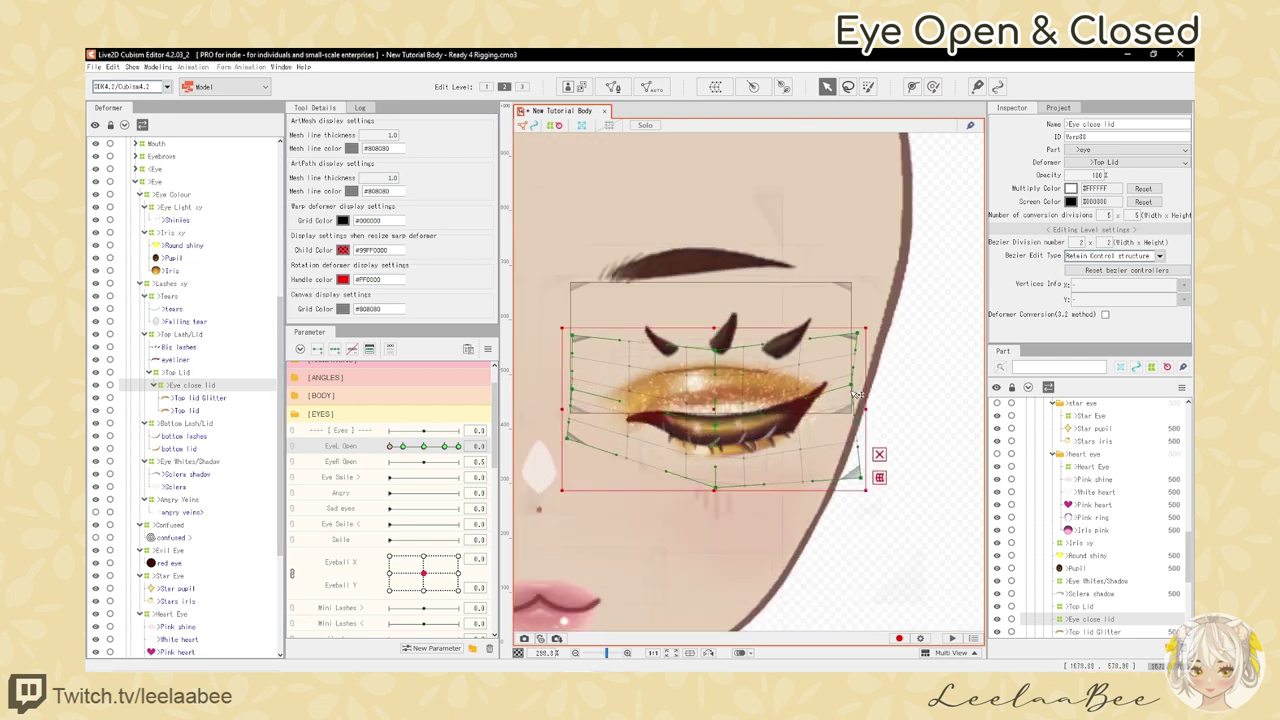
key(h)
scroll(687, 458, down, 5)
mouse_move(386, 449)
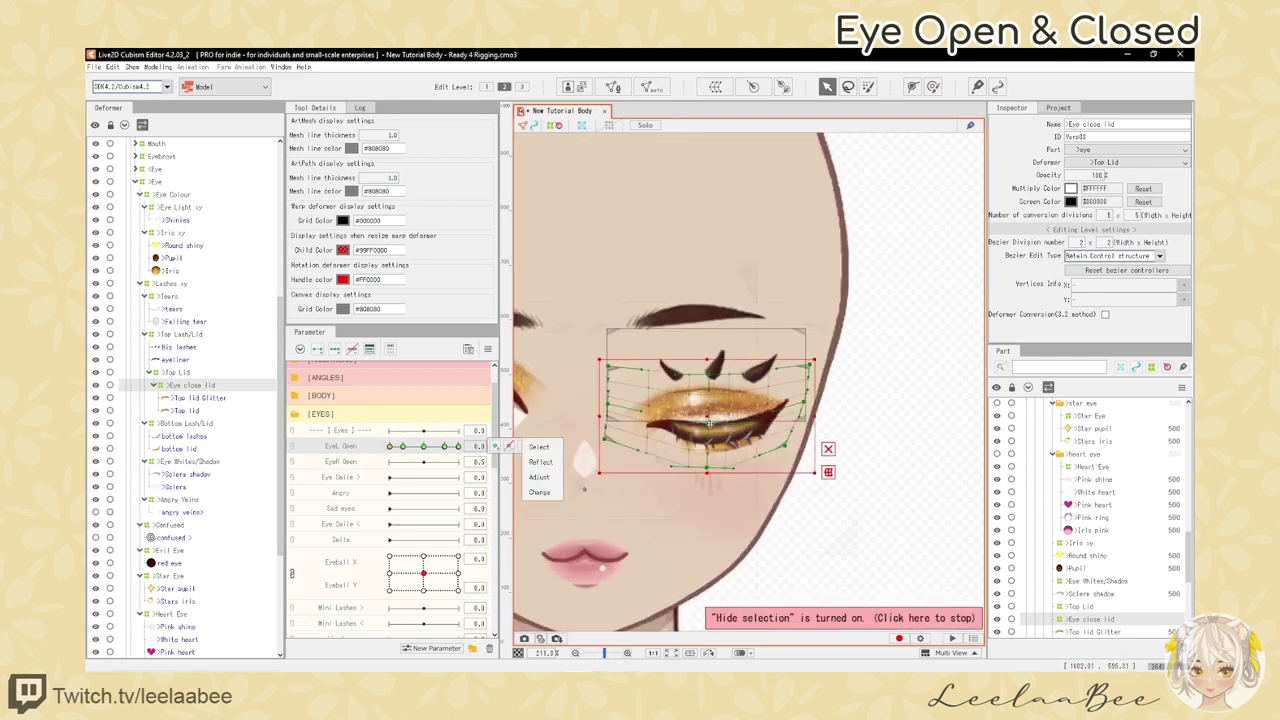
- Refine the >Eye close lid deformer by raising its lower inner and upper outer corners and slightly lowering its center point
key(ctrl+h)
scroll(600, 443, up, 5)
drag(596, 441, 599, 431)
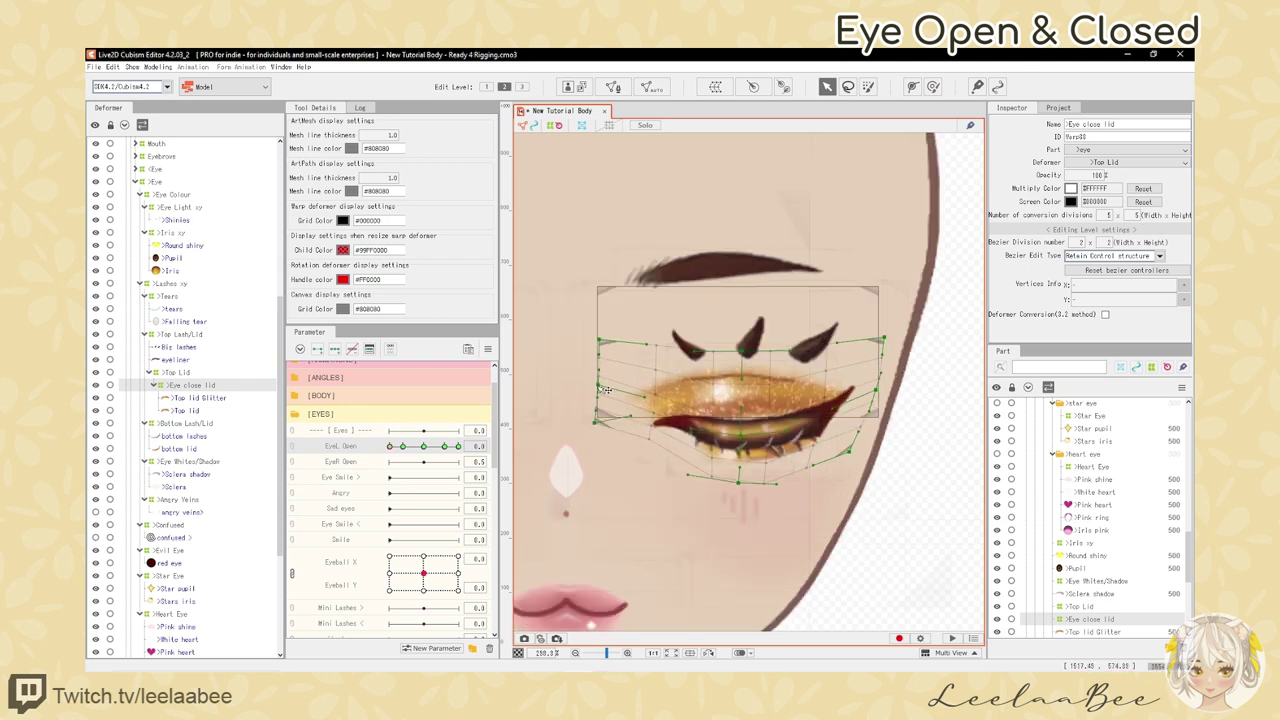
drag(884, 337, 889, 327)
key(ctrl+h)
scroll(670, 417, down, 4)
mouse_move(390, 446)
mouse_down()
mouse_move(430, 447)
mouse_move(390, 447)
mouse_up()
scroll(706, 398, up, 4)
key(ctrl+h)
drag(735, 389, 736, 397)
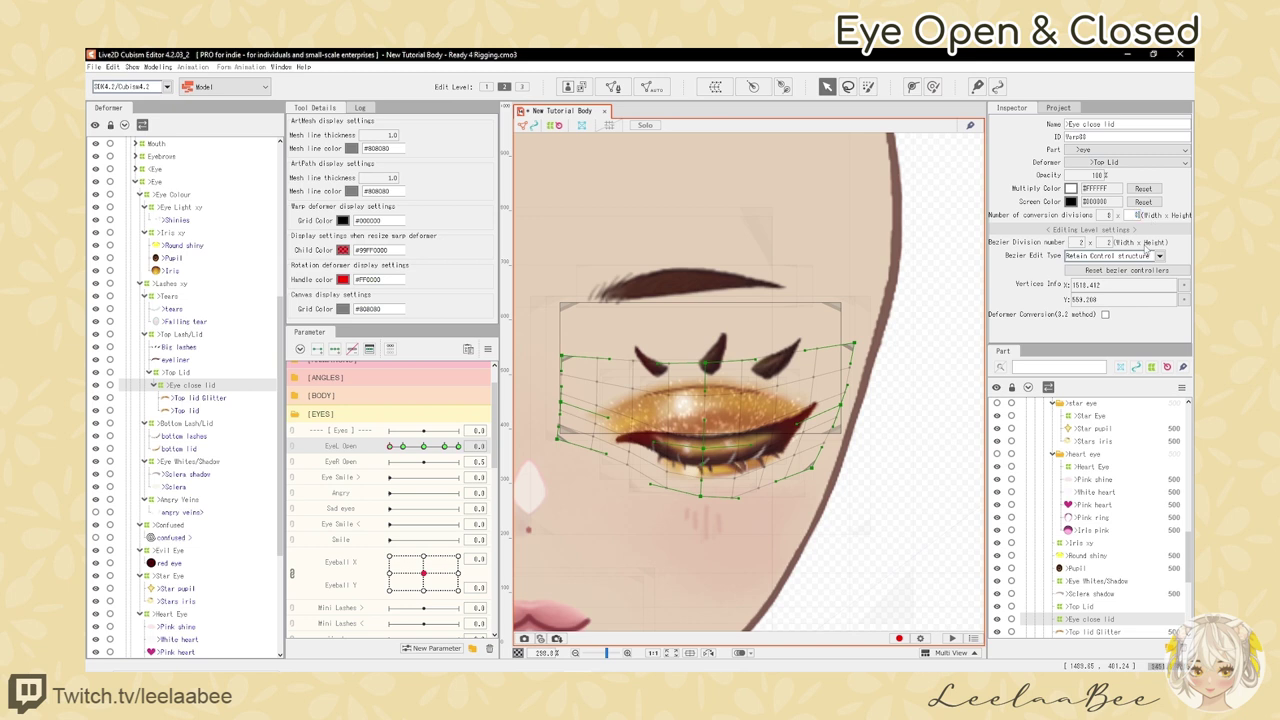
- Set the >Eye close lid deformer's conversion divisions to 8 × 8 and check the closed lid without the deformer overlay
key(Return)
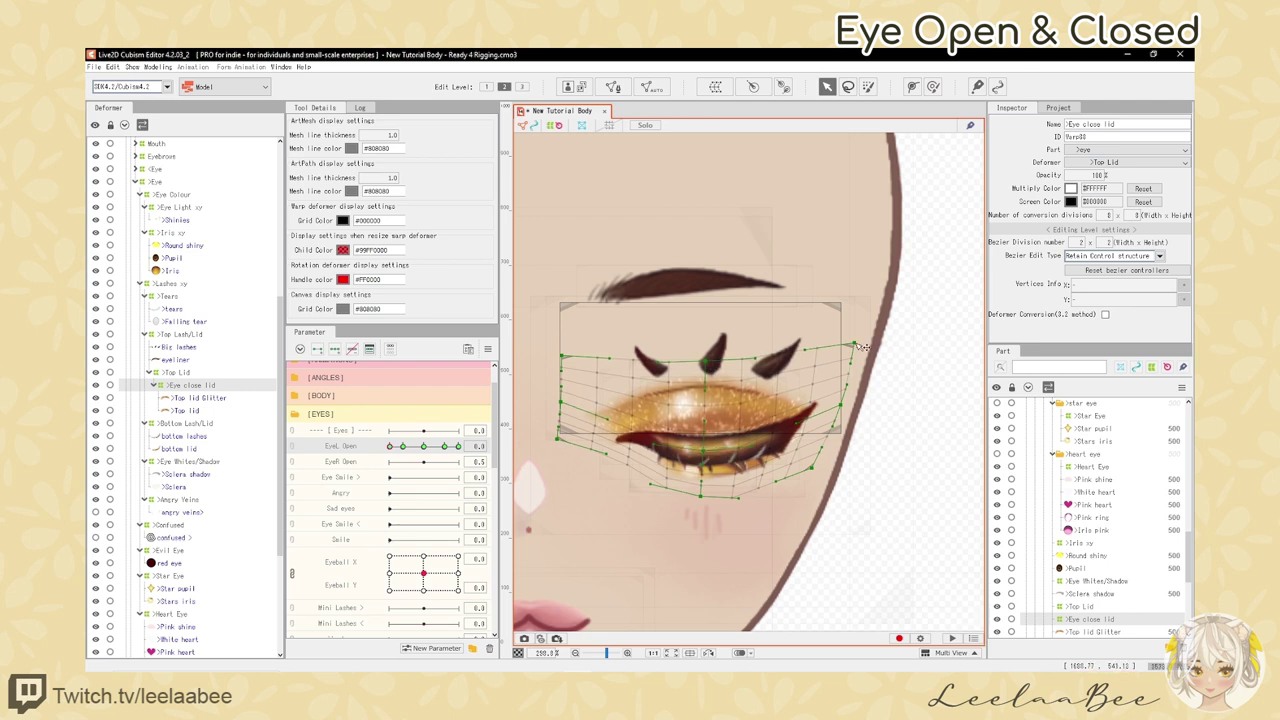
scroll(695, 395, down, 3)
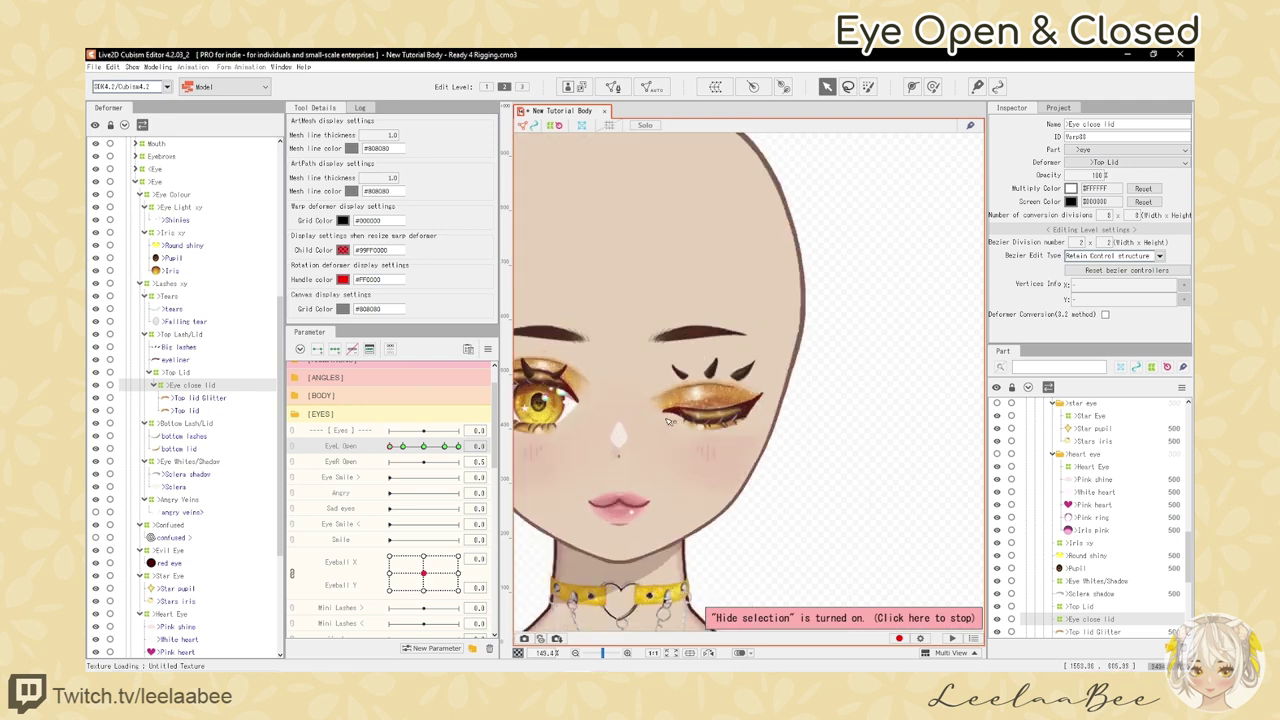
scroll(632, 387, up, 2)
scroll(632, 387, down, 3)
scroll(660, 387, up, 3)
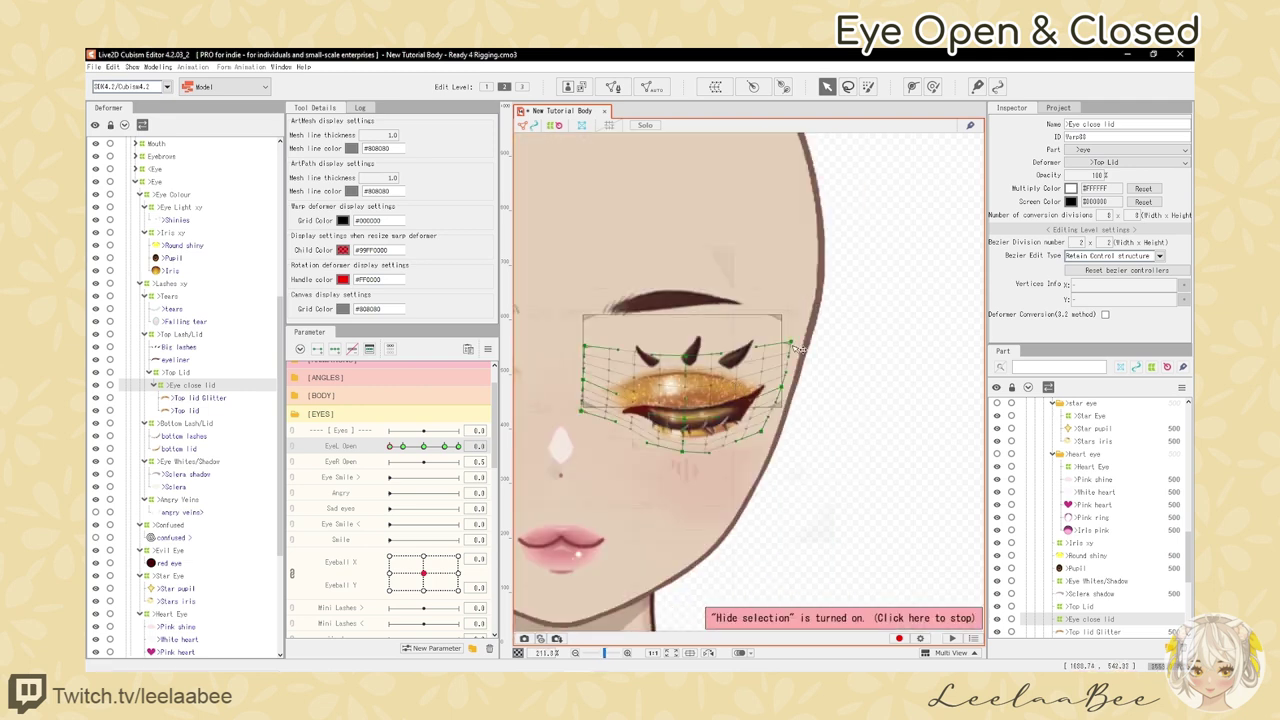
- Nudge the middle outer edge point and lower outer area of the >Eye close lid deformer, comparing the closed lid with the open eye
drag(786, 383, 790, 378)
key(ctrl+t)
scroll(786, 388, down, 3)
scroll(758, 382, up, 3)
key(ctrl+t)
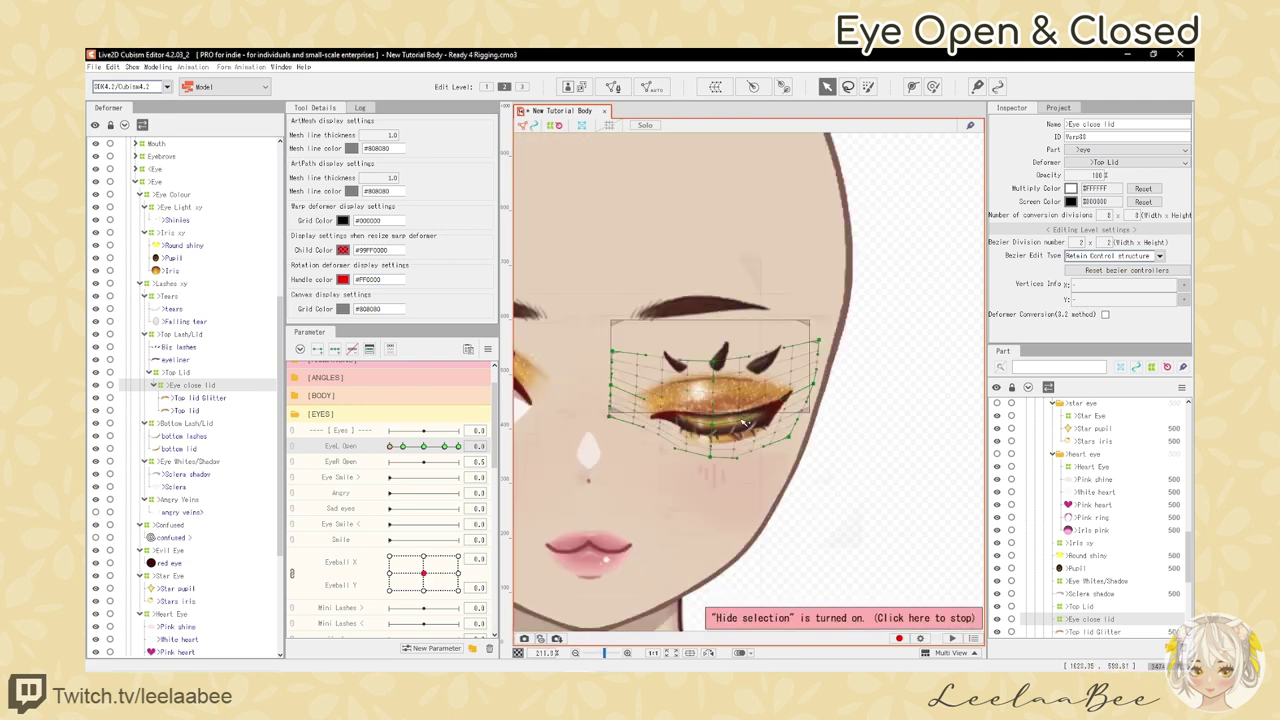
drag(767, 447, 767, 452)
key(ctrl+t)
scroll(747, 399, down, 3)
scroll(735, 400, up, 2)
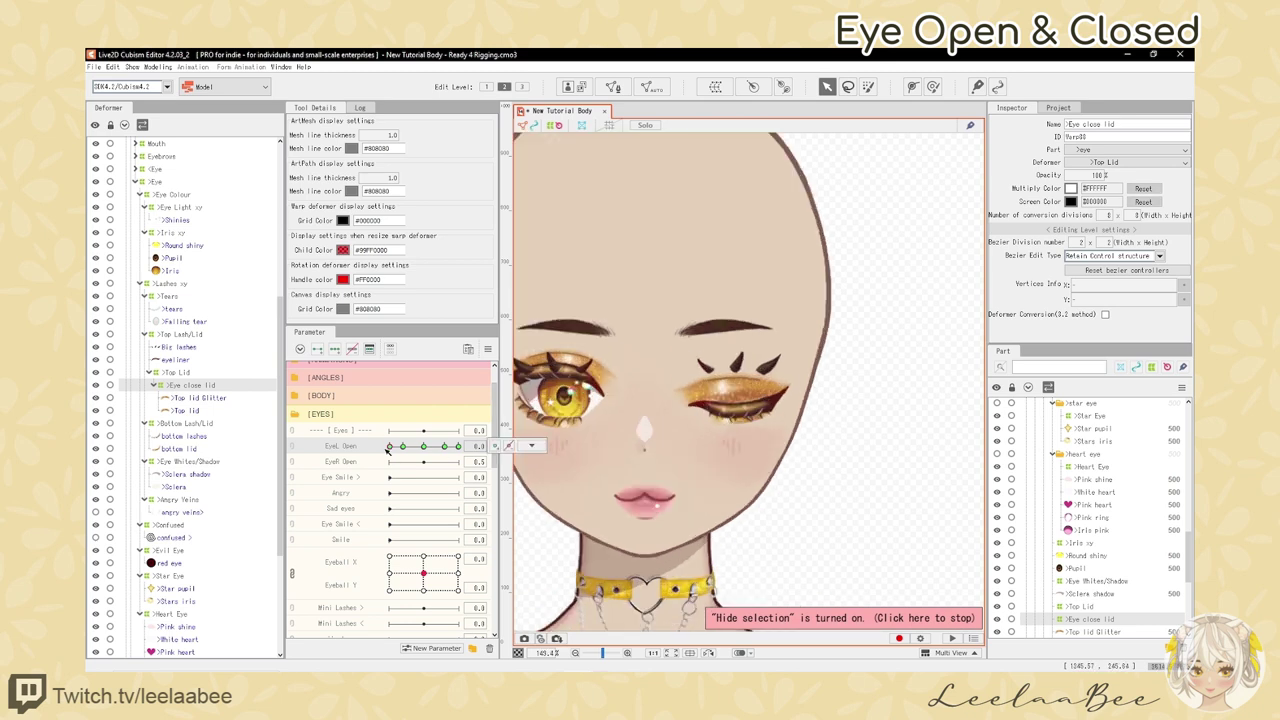
key(ctrl+h)
key(ctrl+h)
scroll(755, 425, down, 3)
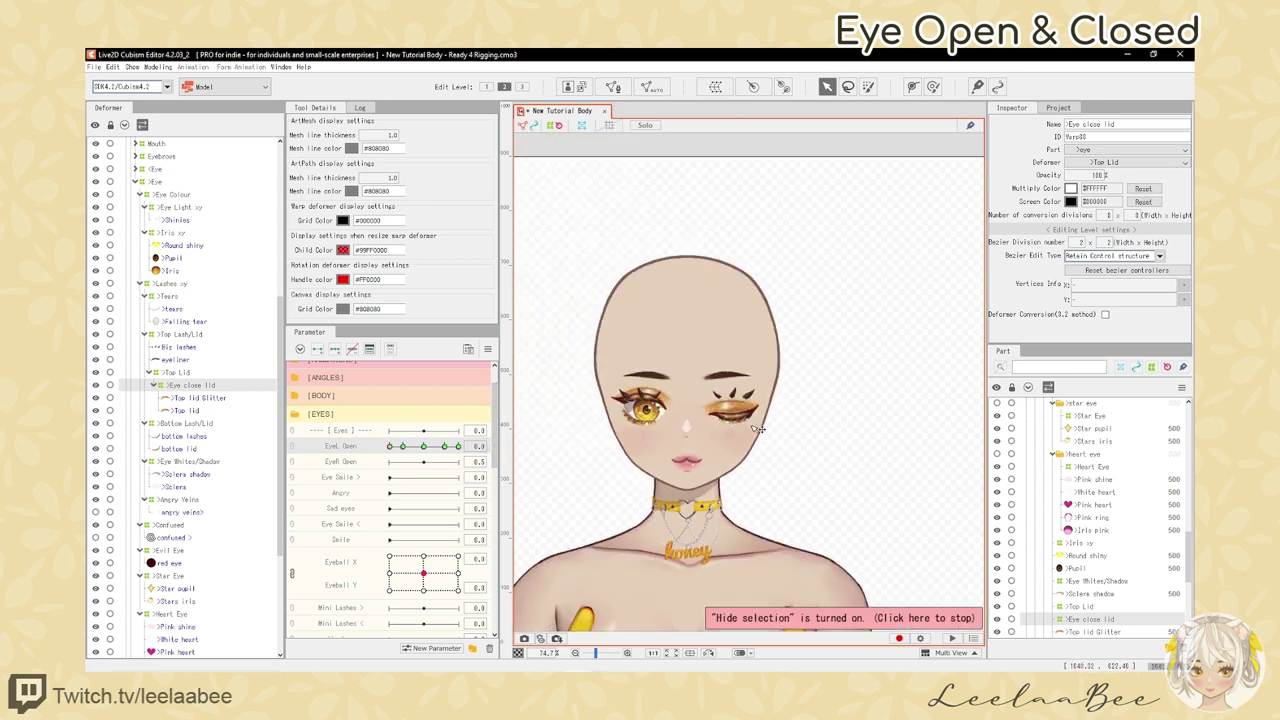
scroll(757, 428, up, 2)
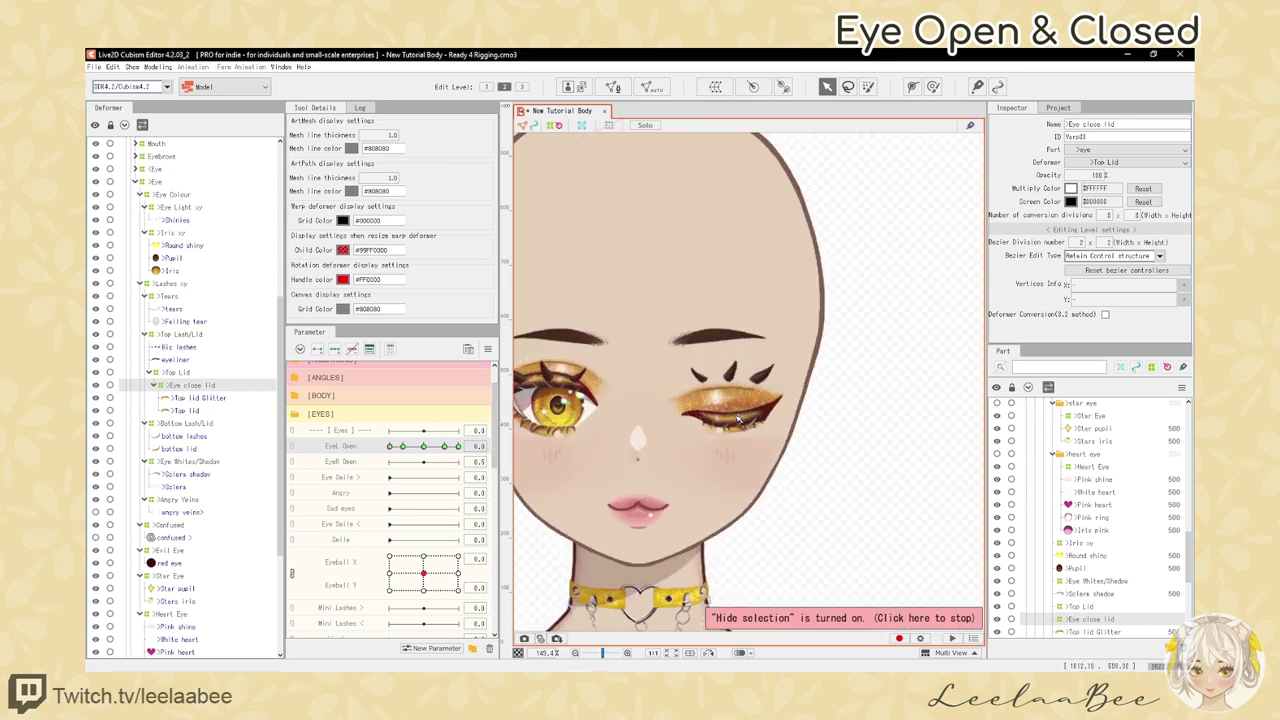
- Create a warp deformer named Lashes as parent of Big lashes and key it on EyeL Open
click(182, 347)
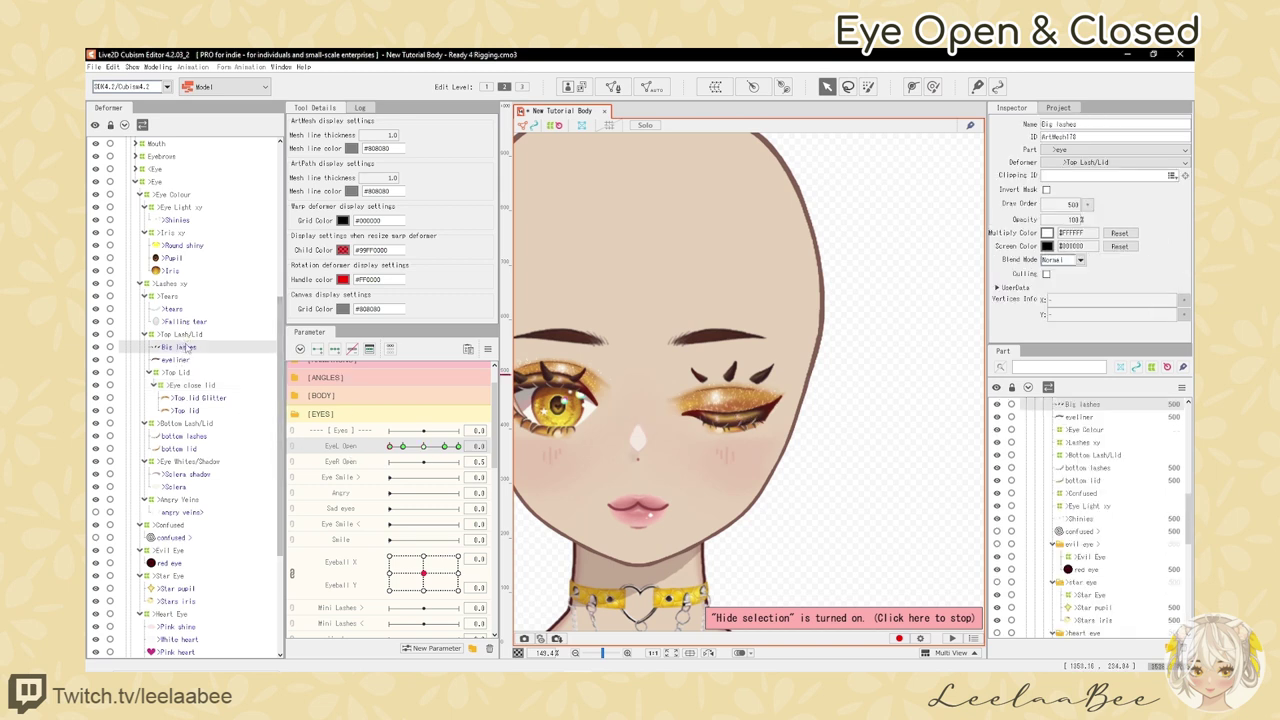
click(716, 87)
triple_click(662, 308)
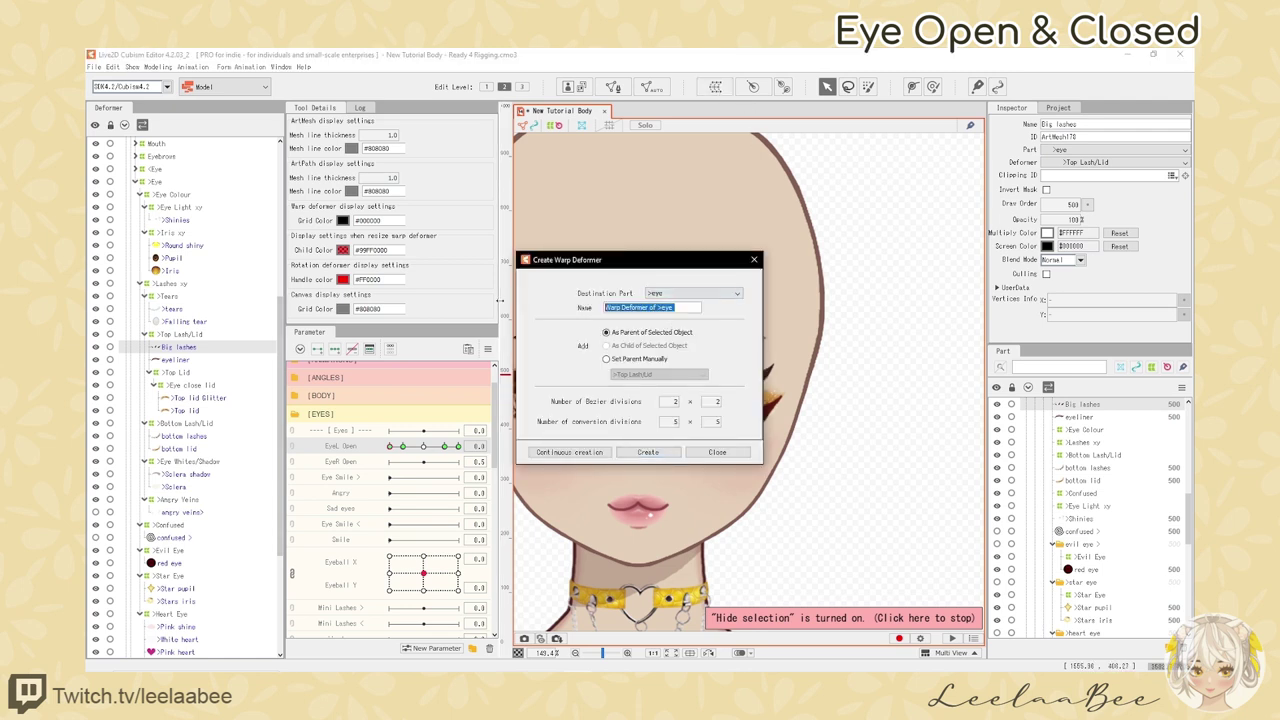
text(Lashes)
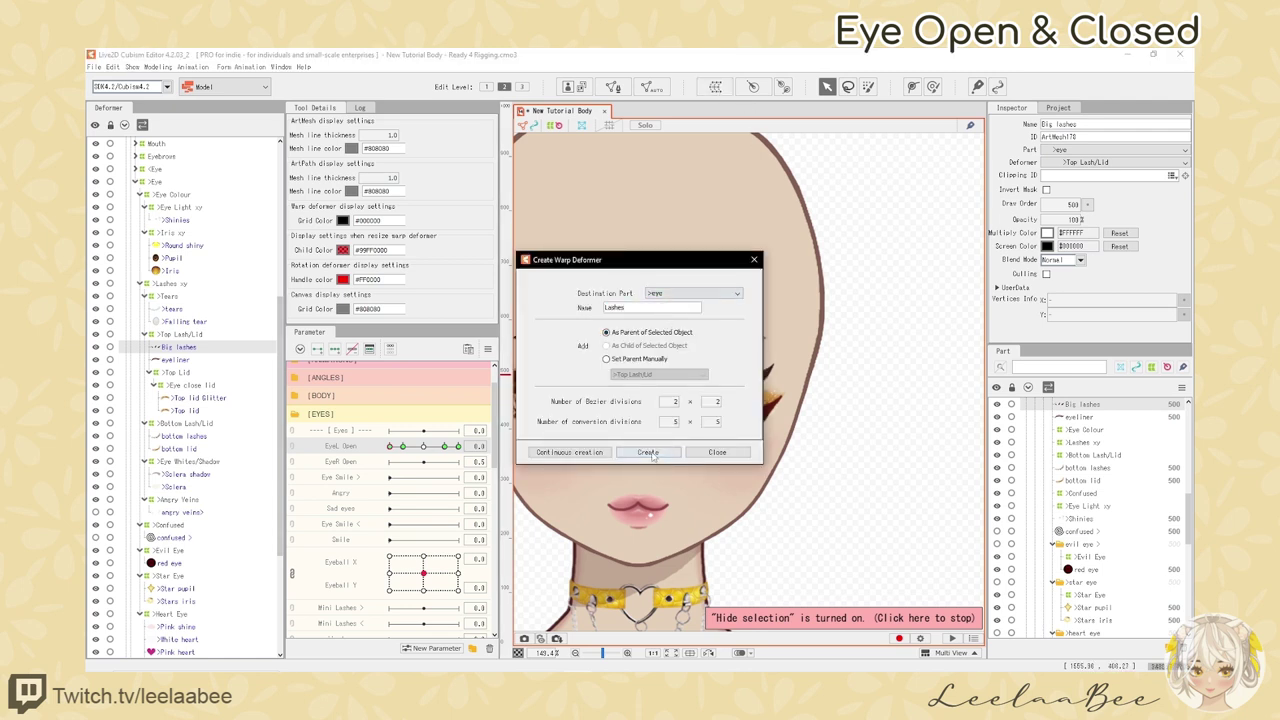
click(648, 452)
click(444, 446)
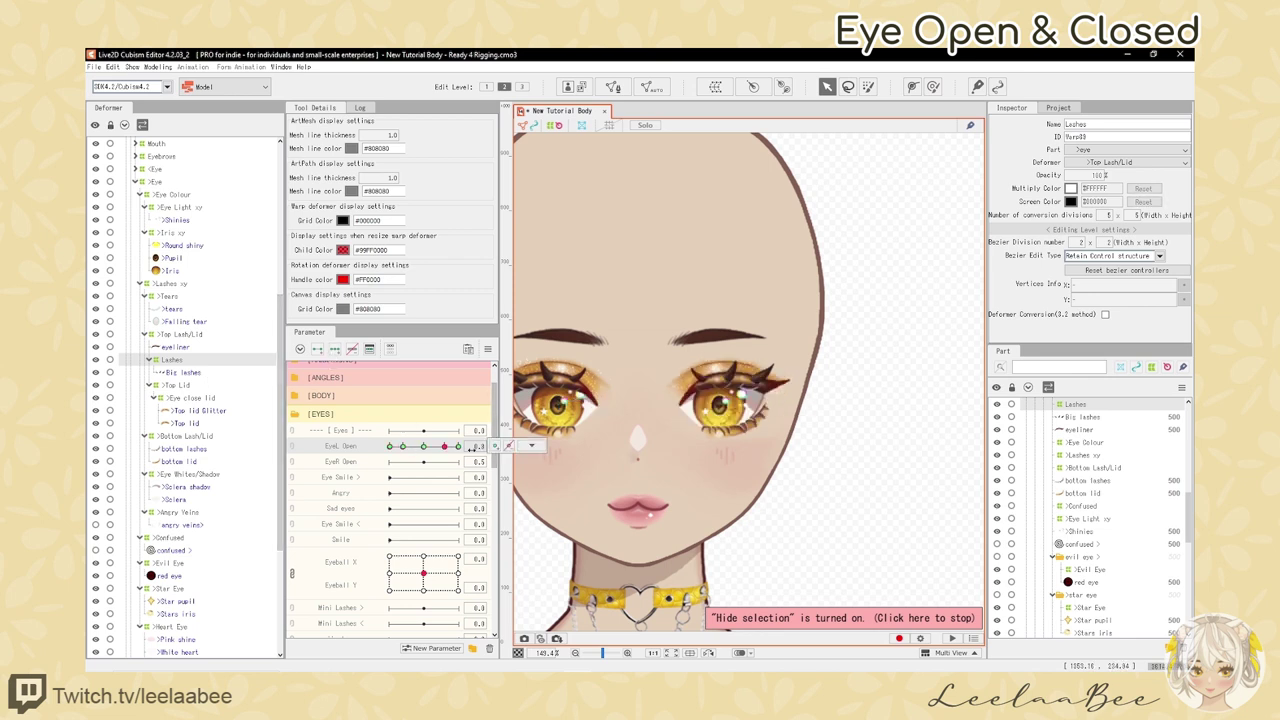
- With EyeL Open at 0, lower the Lashes deformer to the closed eyeliner and flip it vertically to point the lashes downward
scroll(755, 428, up, 2)
click(390, 446)
key(ctrl+t)
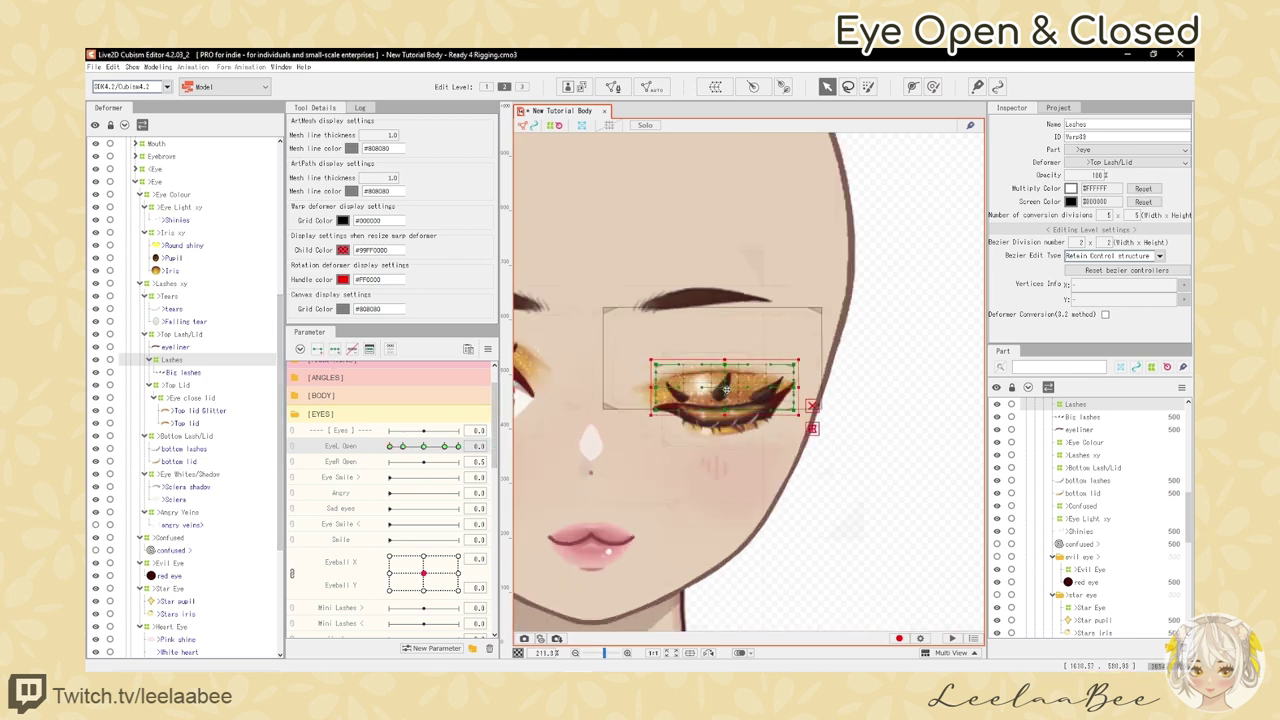
drag(726, 390, 727, 405)
scroll(729, 407, up, 1)
scroll(668, 418, down, 1)
scroll(788, 453, up, 1)
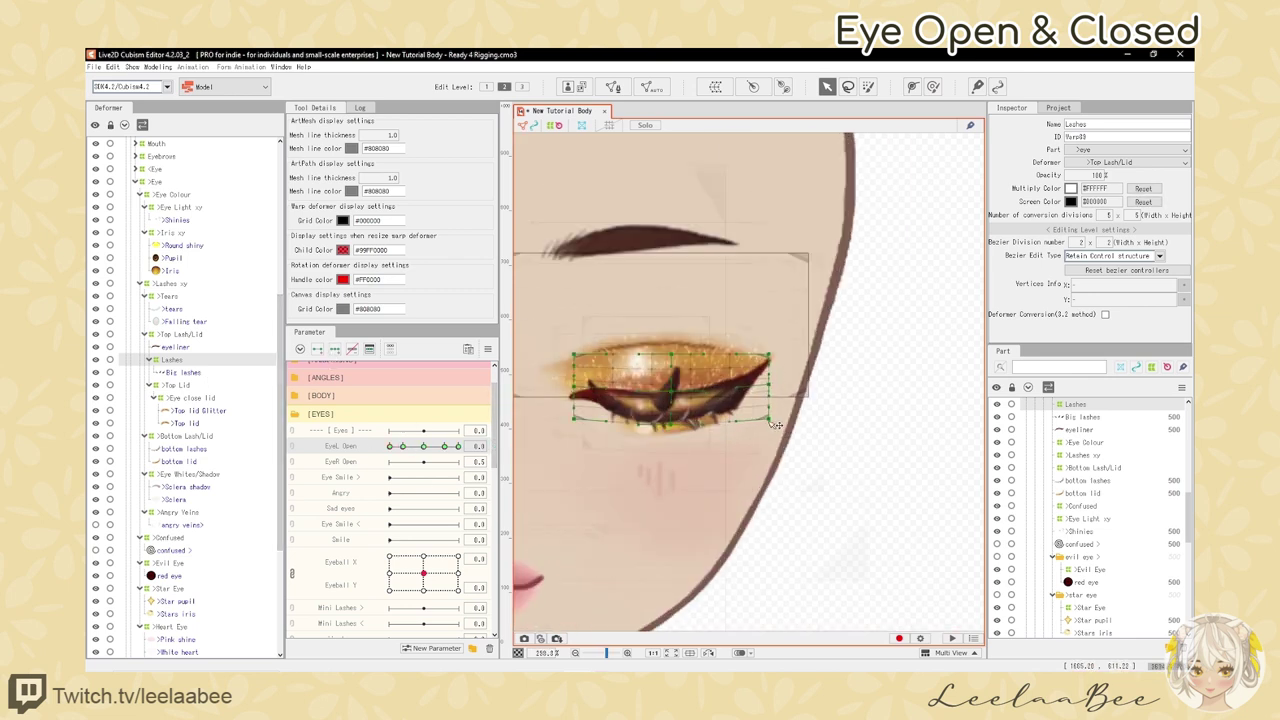
scroll(716, 437, down, 3)
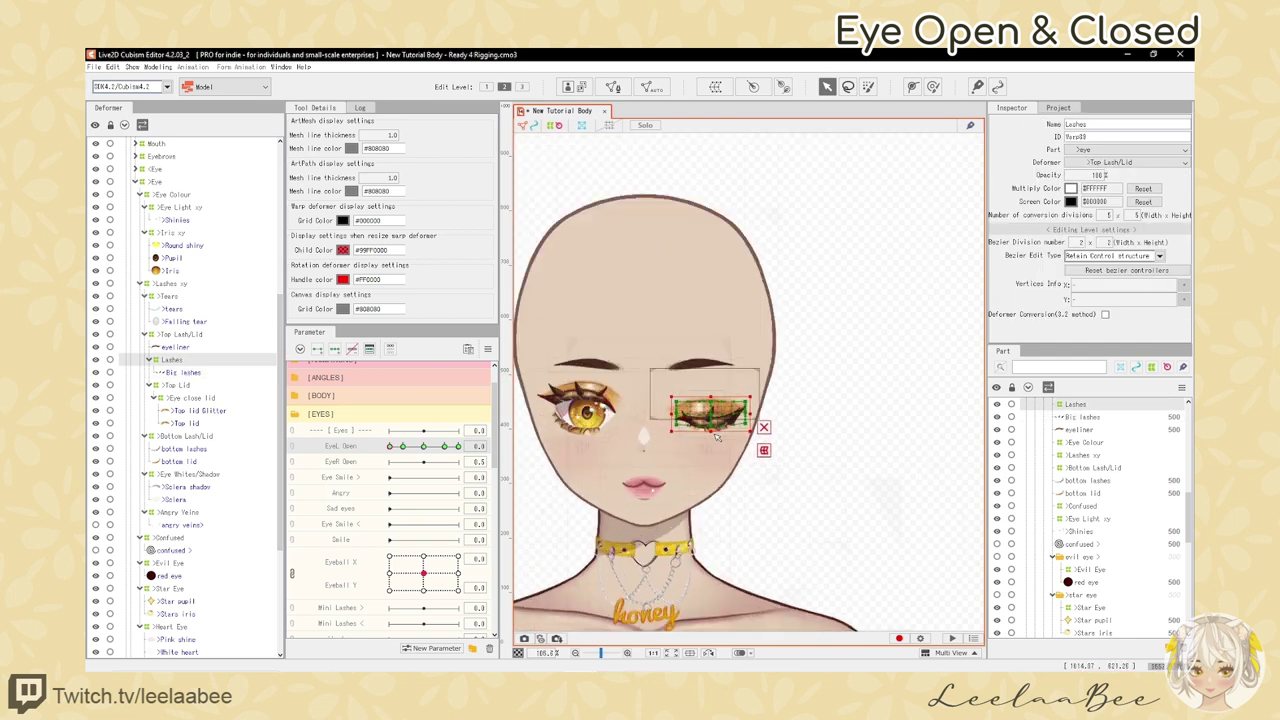
scroll(716, 437, up, 2)
drag(708, 316, 708, 384)
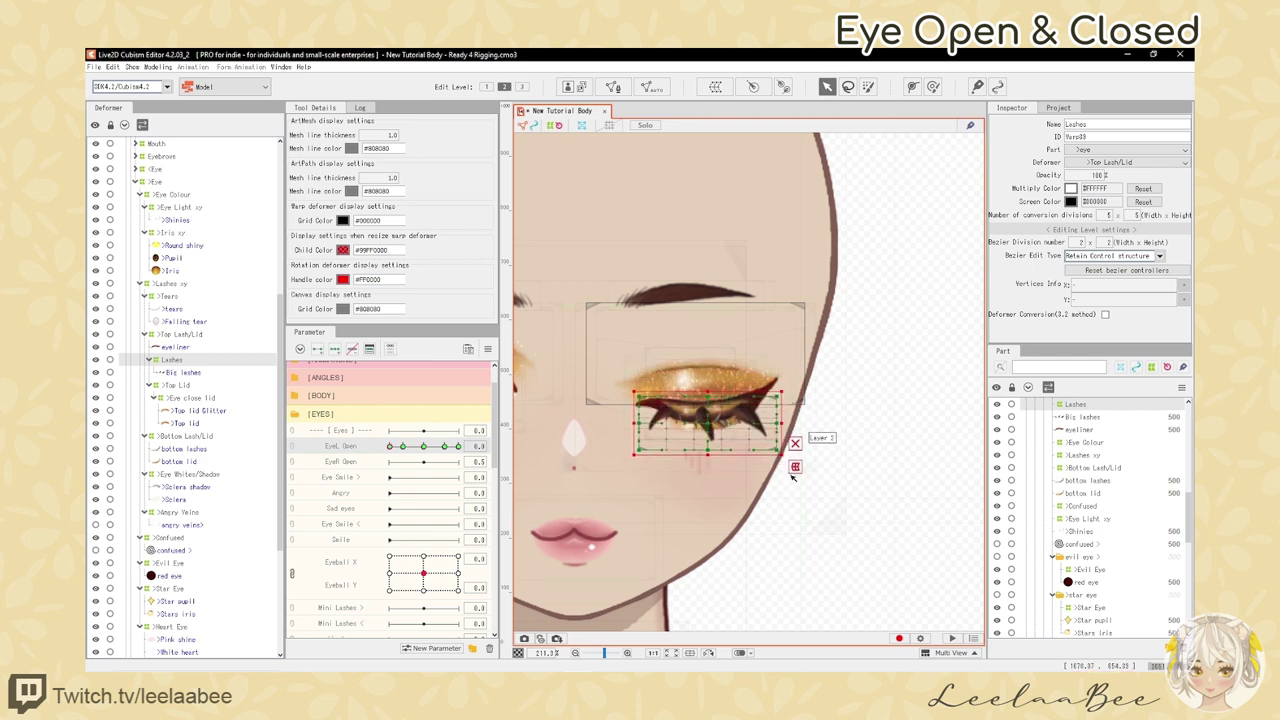
- Add a key at 0.05 on EyeL Open for the Lashes deformer
click(391, 446)
mouse_move(387, 449)
mouse_down()
mouse_move(458, 447)
mouse_move(381, 449)
mouse_move(452, 447)
mouse_move(392, 448)
mouse_up()
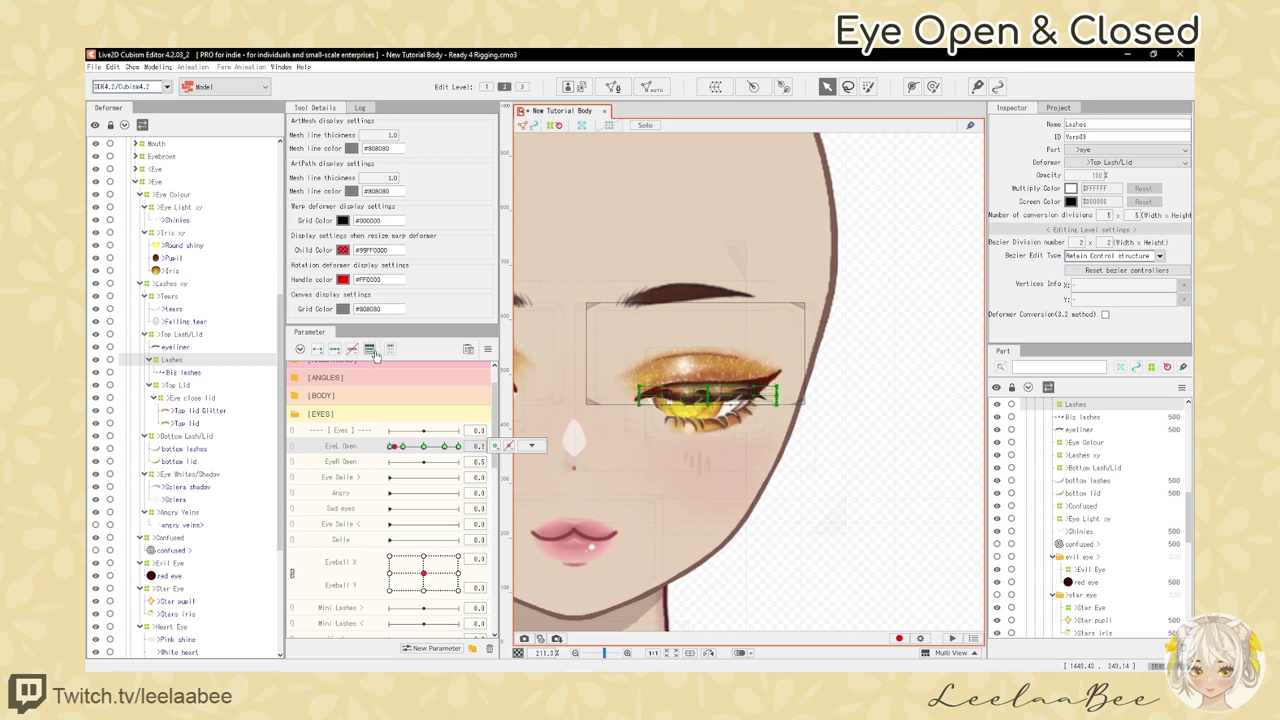
click(370, 349)
click(490, 251)
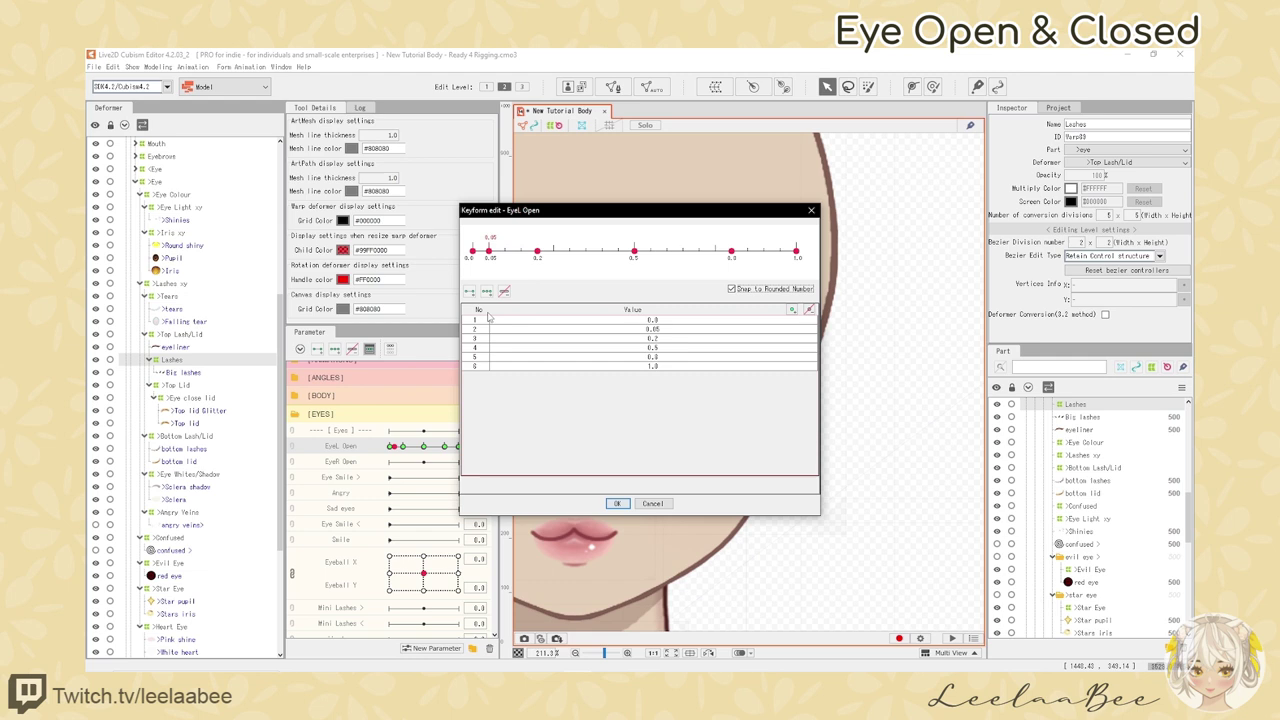
click(618, 504)
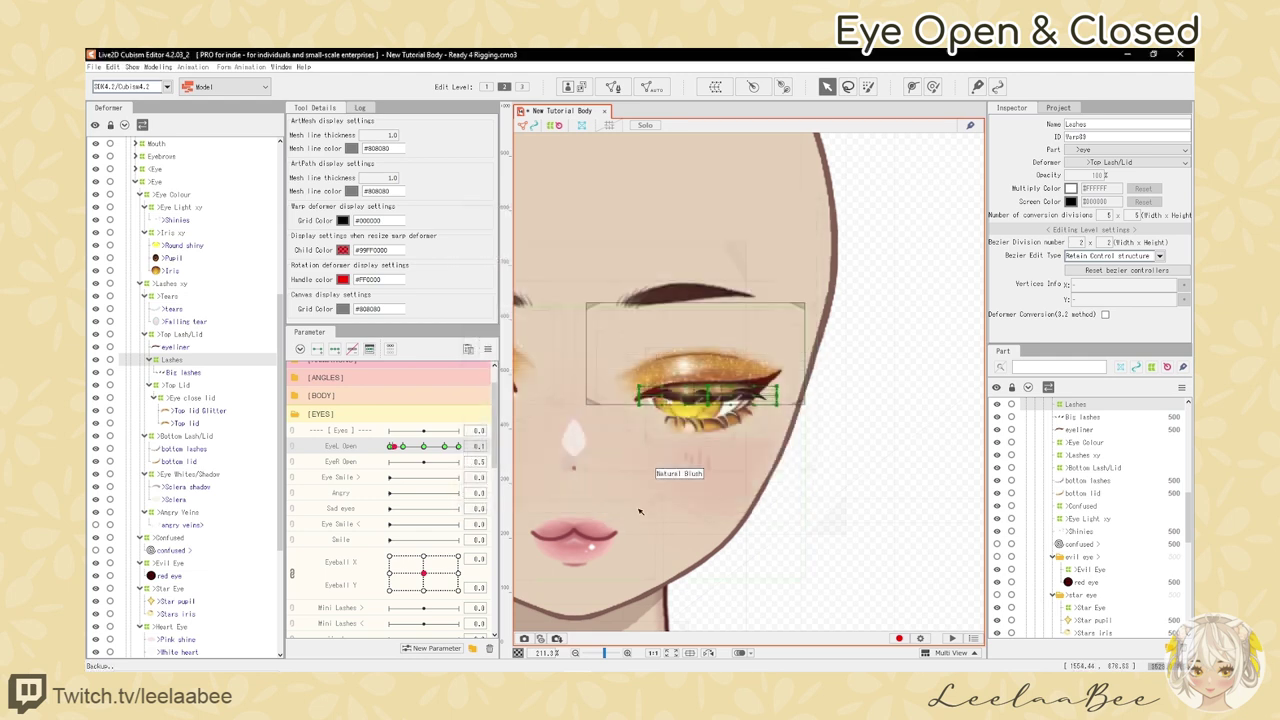
- Paste the upright Lashes shape from EyeL Open 0.2 onto the 0.05 key, lower it to the eyeliner and test the closing
click(392, 447)
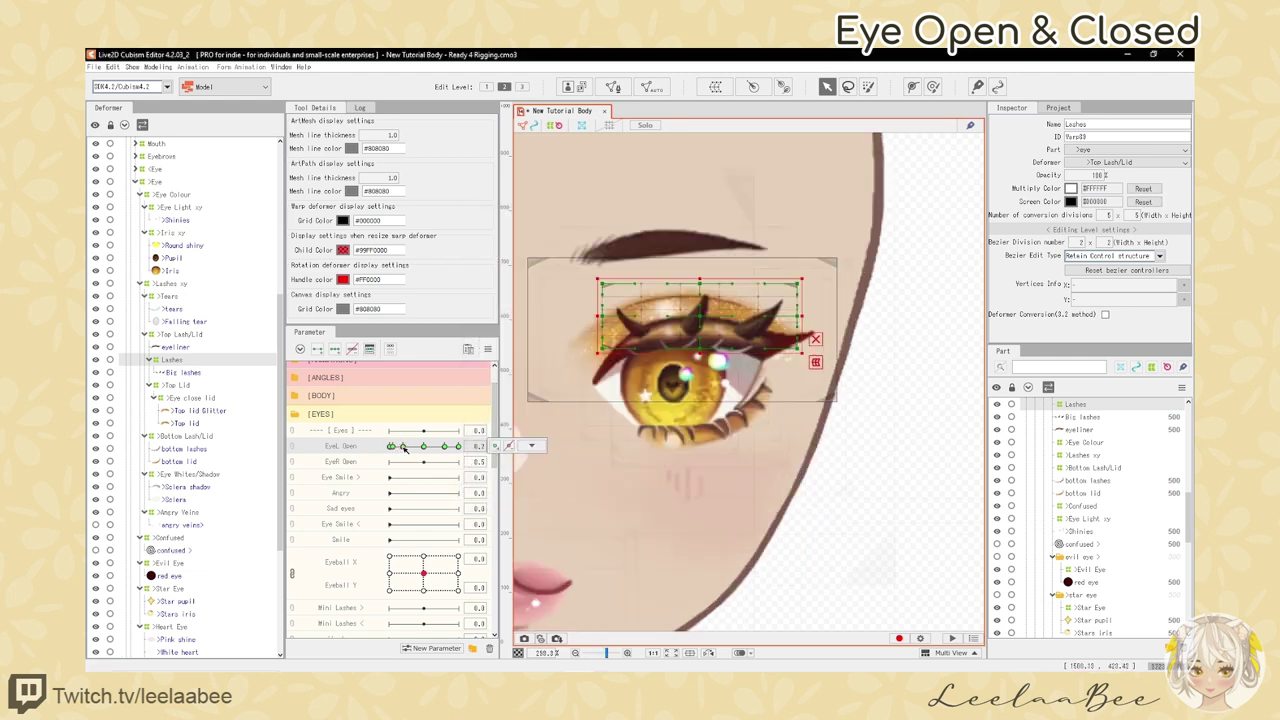
scroll(766, 406, down, 2)
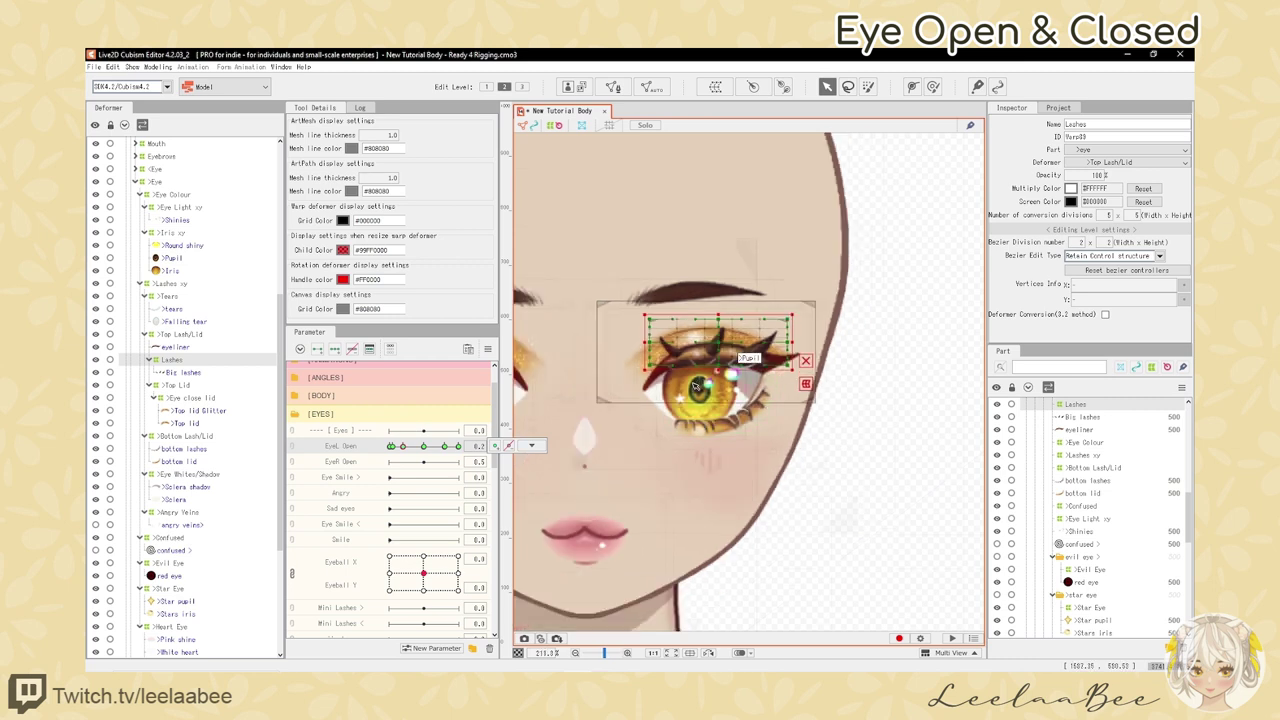
scroll(694, 383, up, 2)
scroll(702, 437, down, 2)
scroll(697, 404, up, 2)
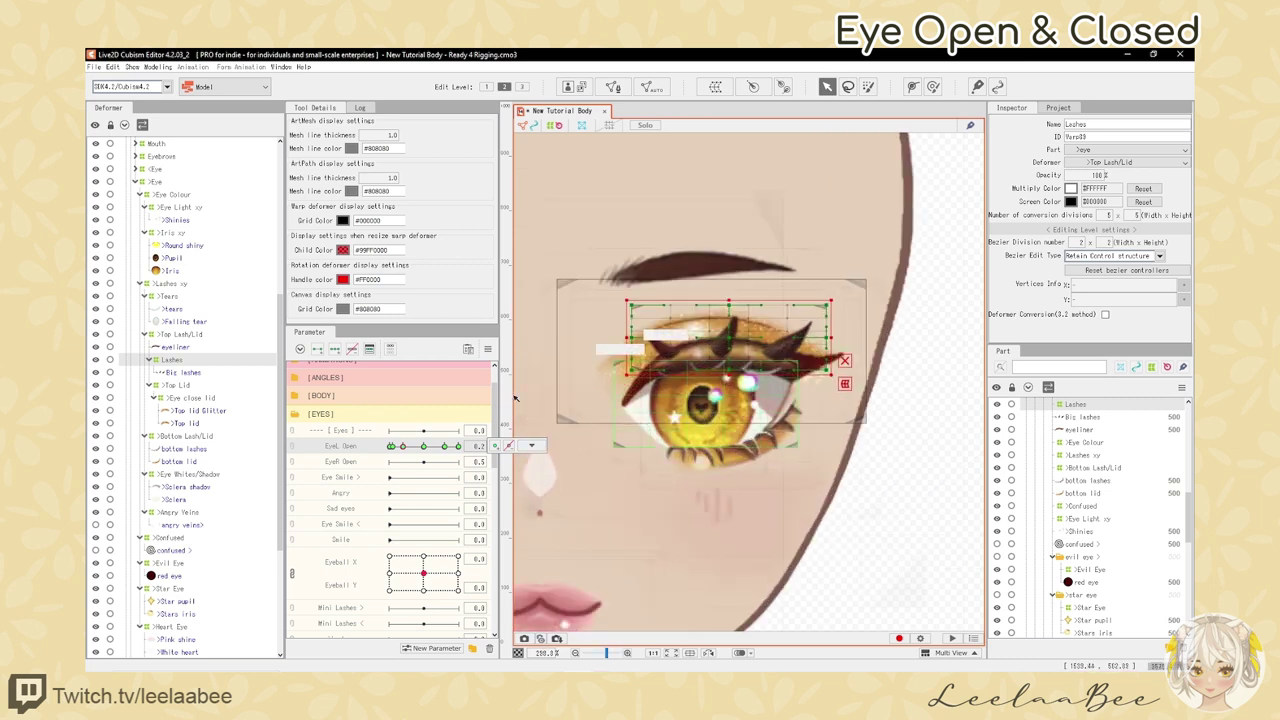
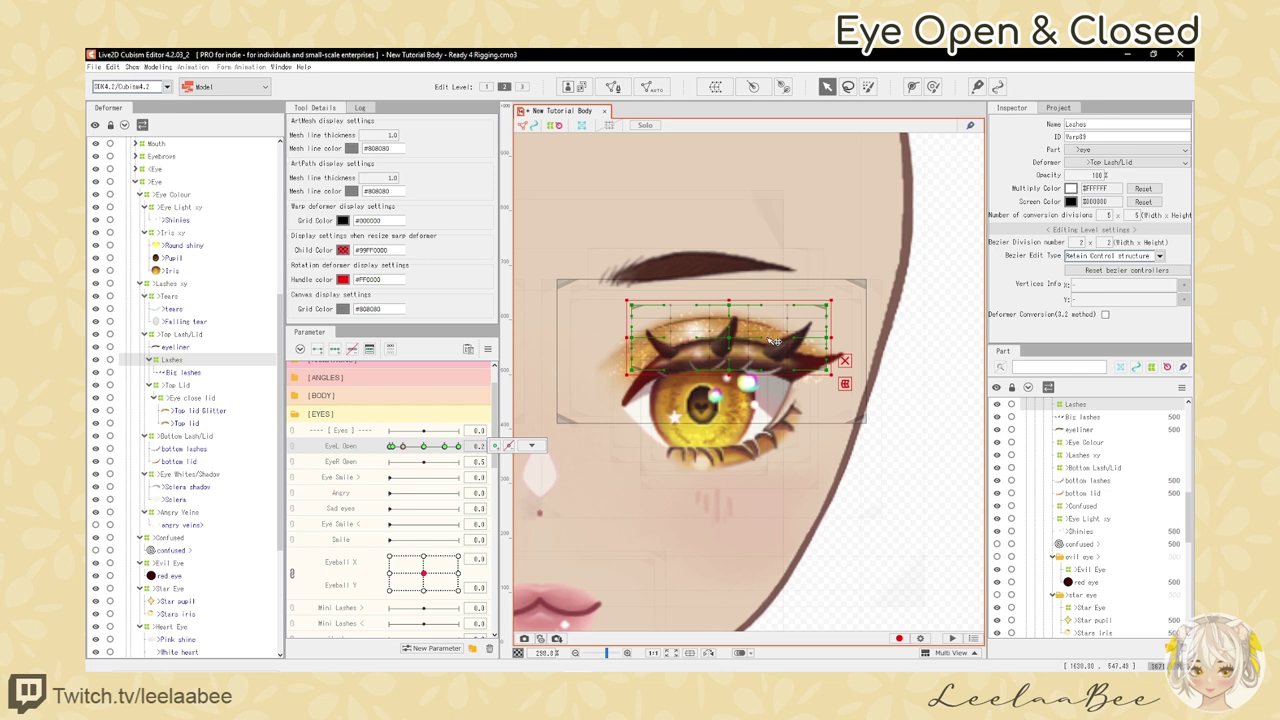
drag(398, 446, 395, 446)
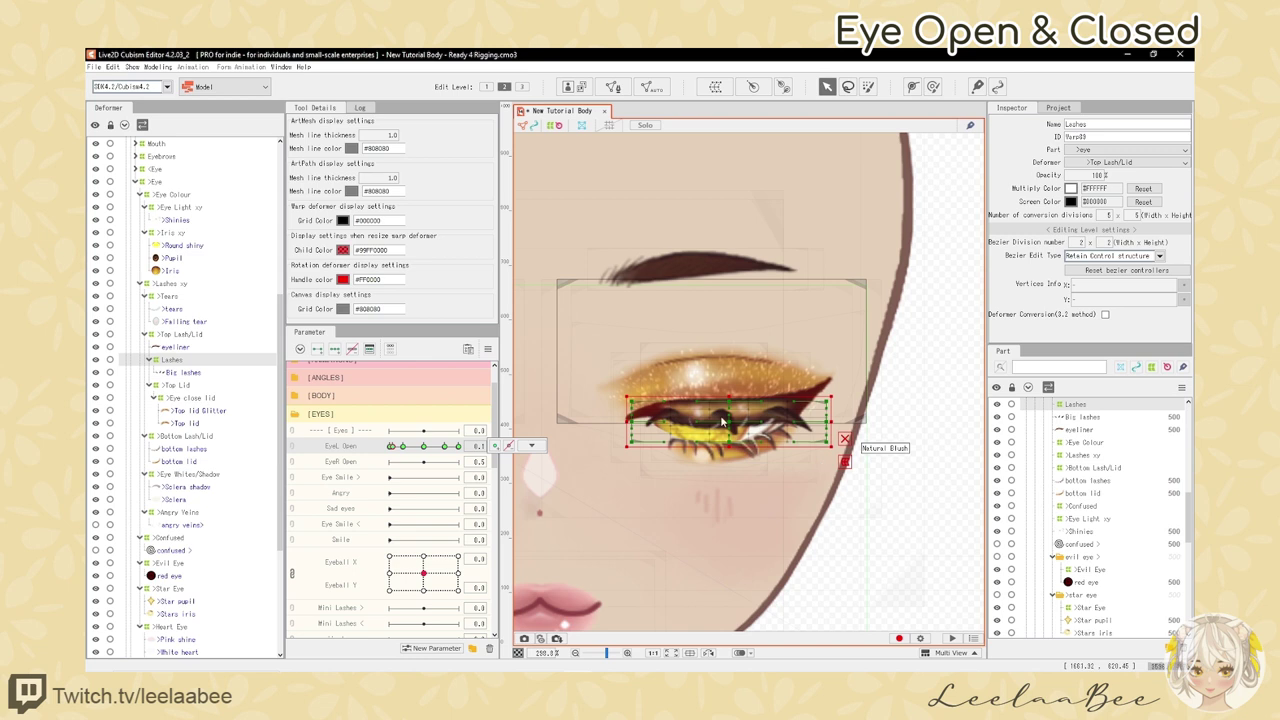
key(ctrl+v)
drag(728, 338, 731, 398)
drag(424, 447, 392, 466)
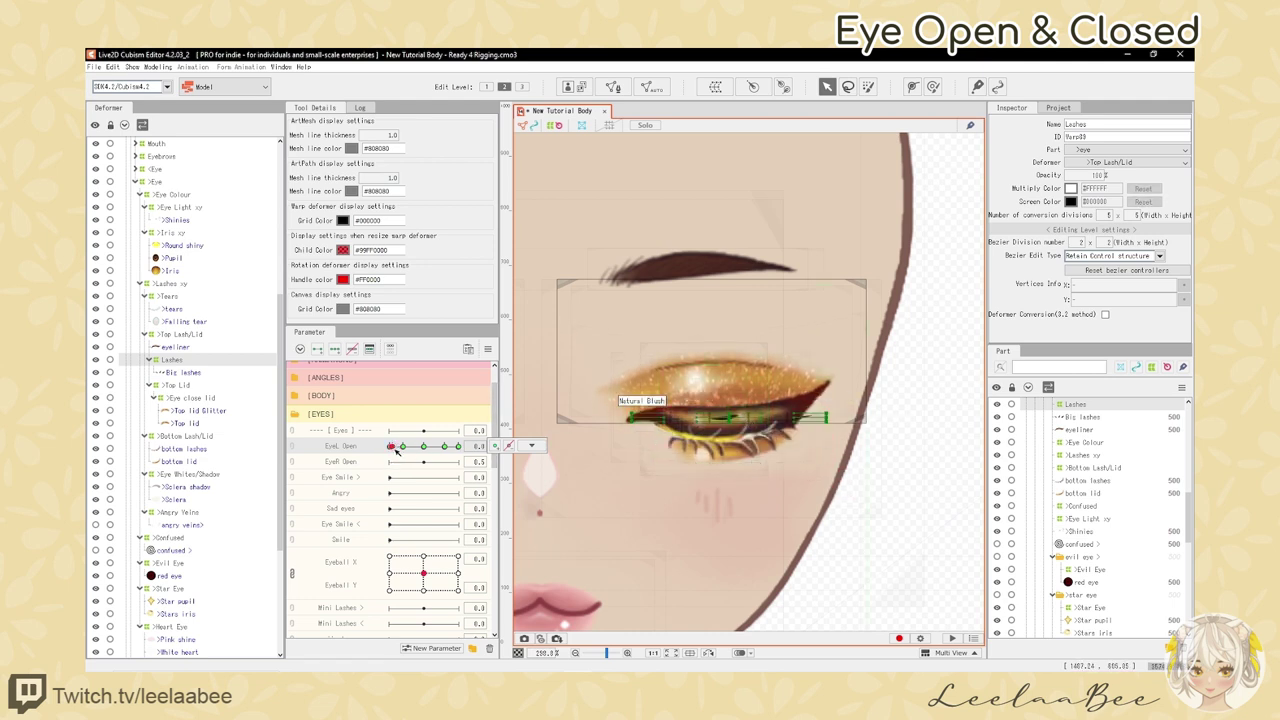
drag(392, 449, 345, 450)
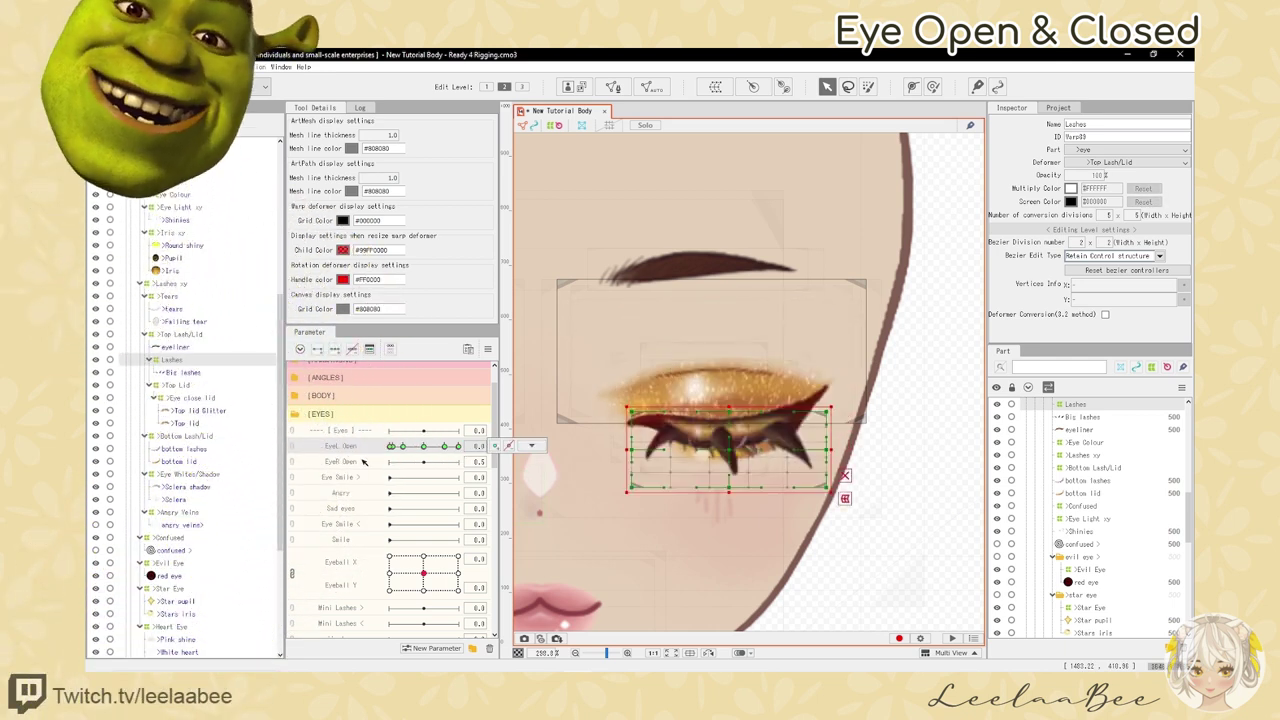
- With EyeL Open at 0, reshape the Lashes deformer's lower outer corner and bottom edge, testing the eye closing with the selection hidden
scroll(706, 472, up, 3)
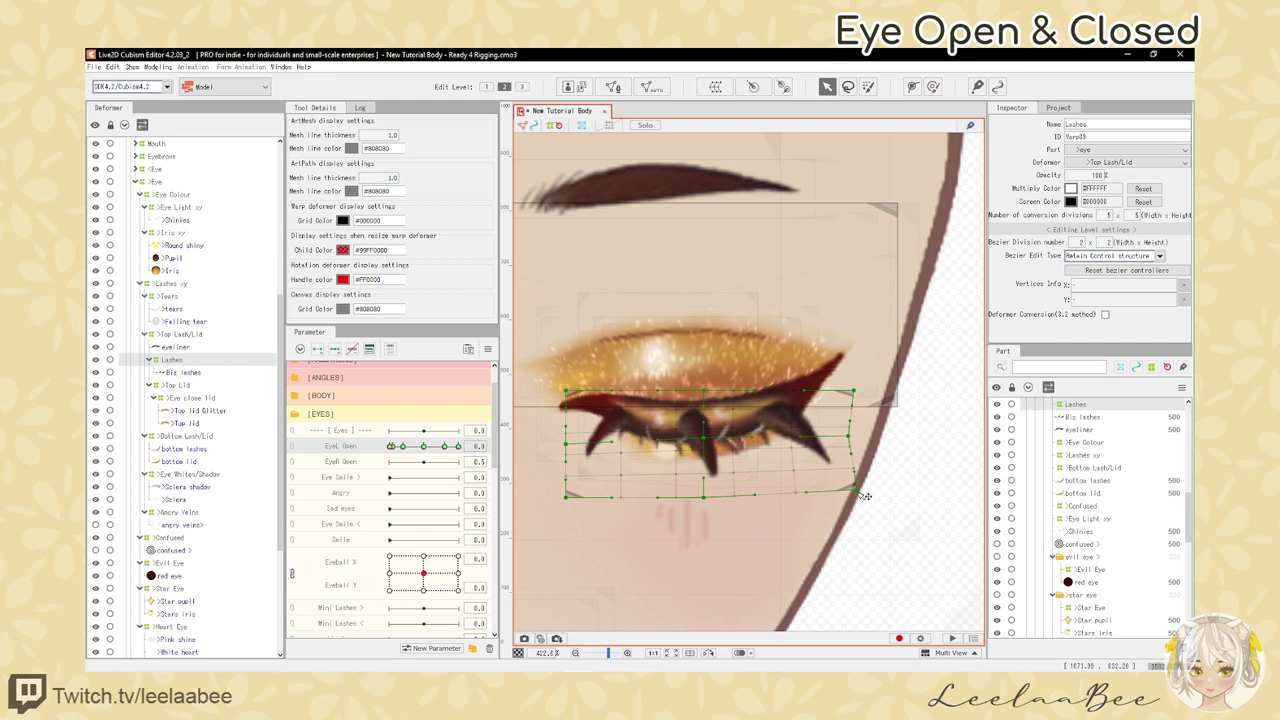
drag(866, 496, 874, 492)
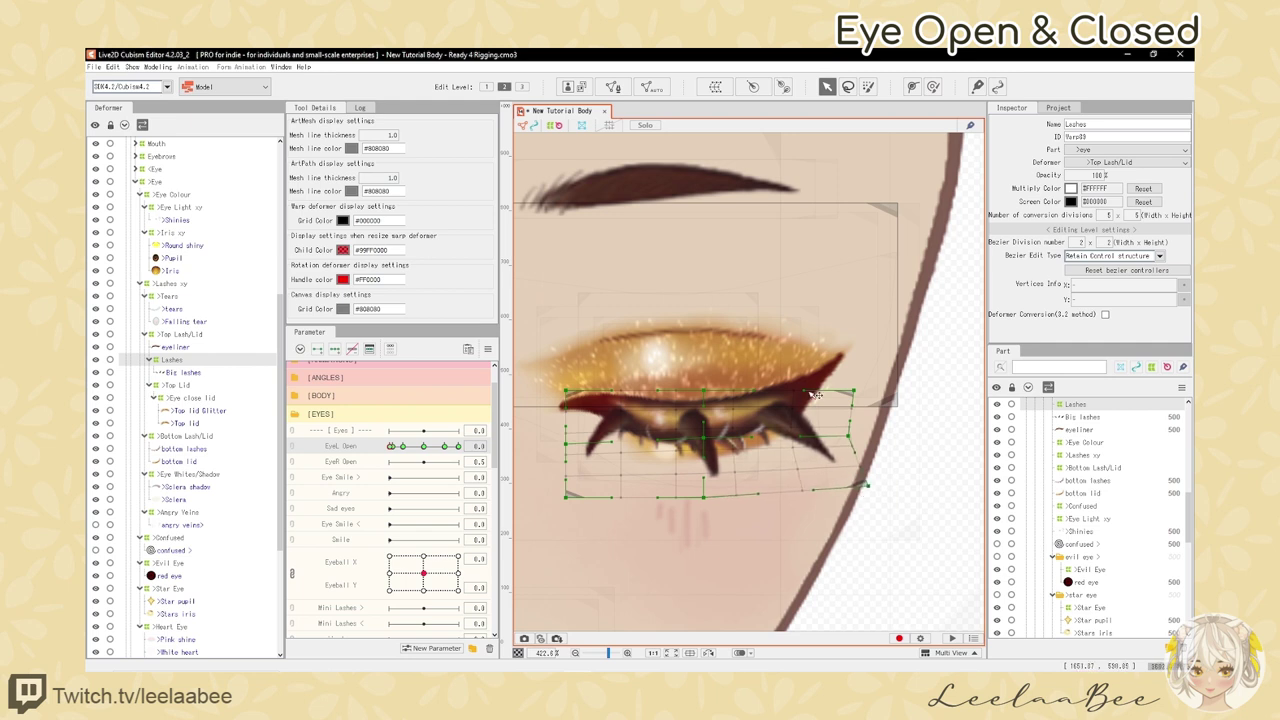
drag(704, 498, 709, 497)
drag(390, 447, 388, 449)
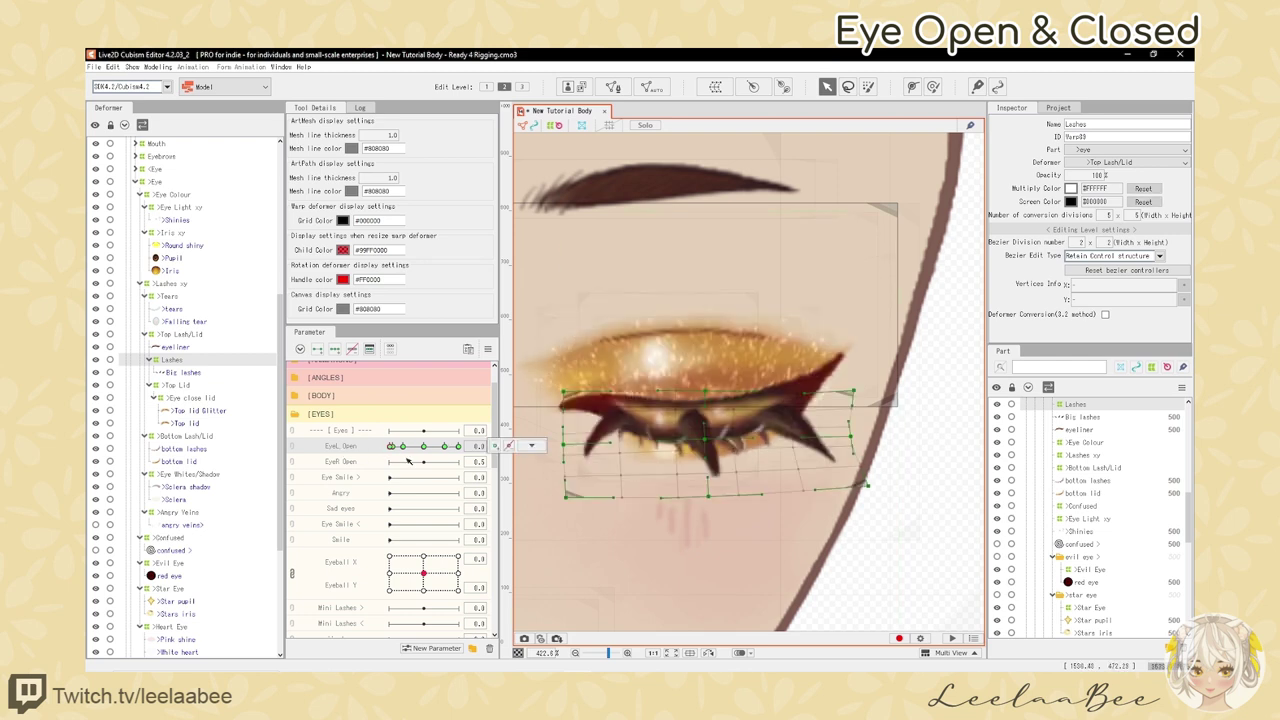
scroll(708, 429, down, 3)
key(ctrl+h)
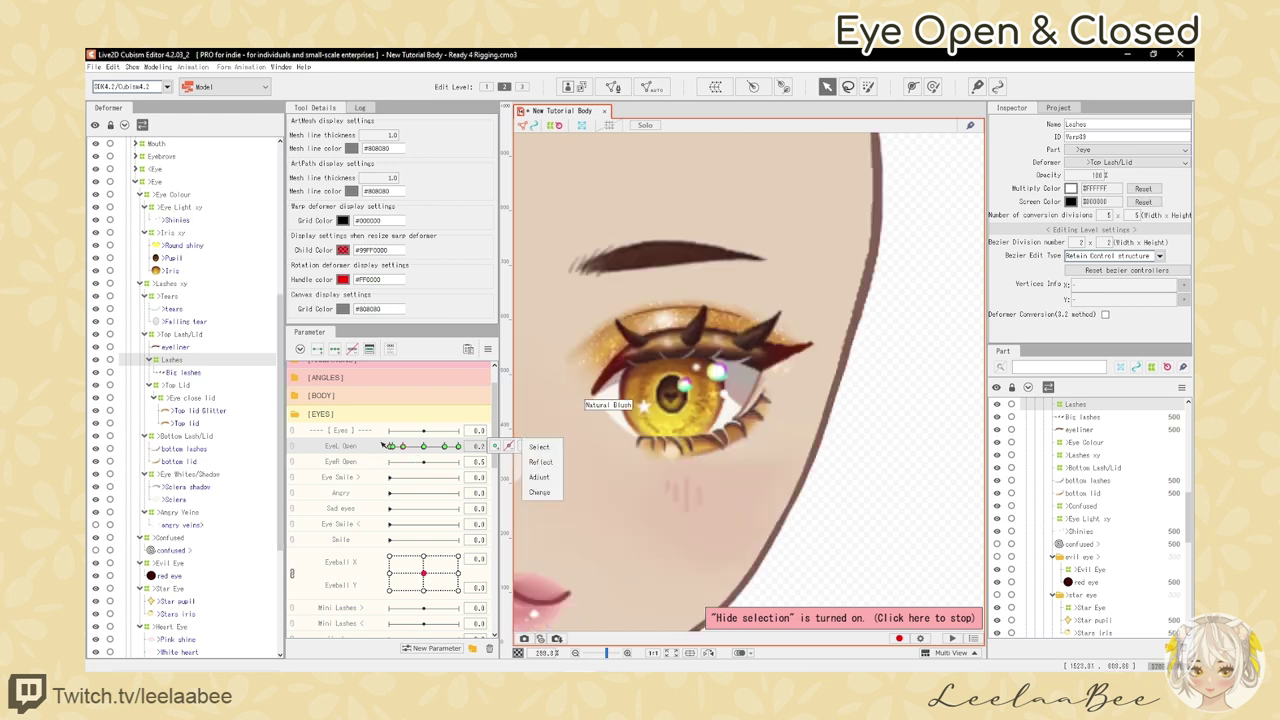
- Shift the Lashes deformer slightly outward and up in the closed pose, and preview it with the selection hidden
drag(383, 446, 381, 446)
scroll(708, 429, up, 1)
key(ctrl+h)
drag(704, 437, 714, 434)
scroll(707, 425, down, 1)
key(ctrl+h)
scroll(706, 425, down, 5)
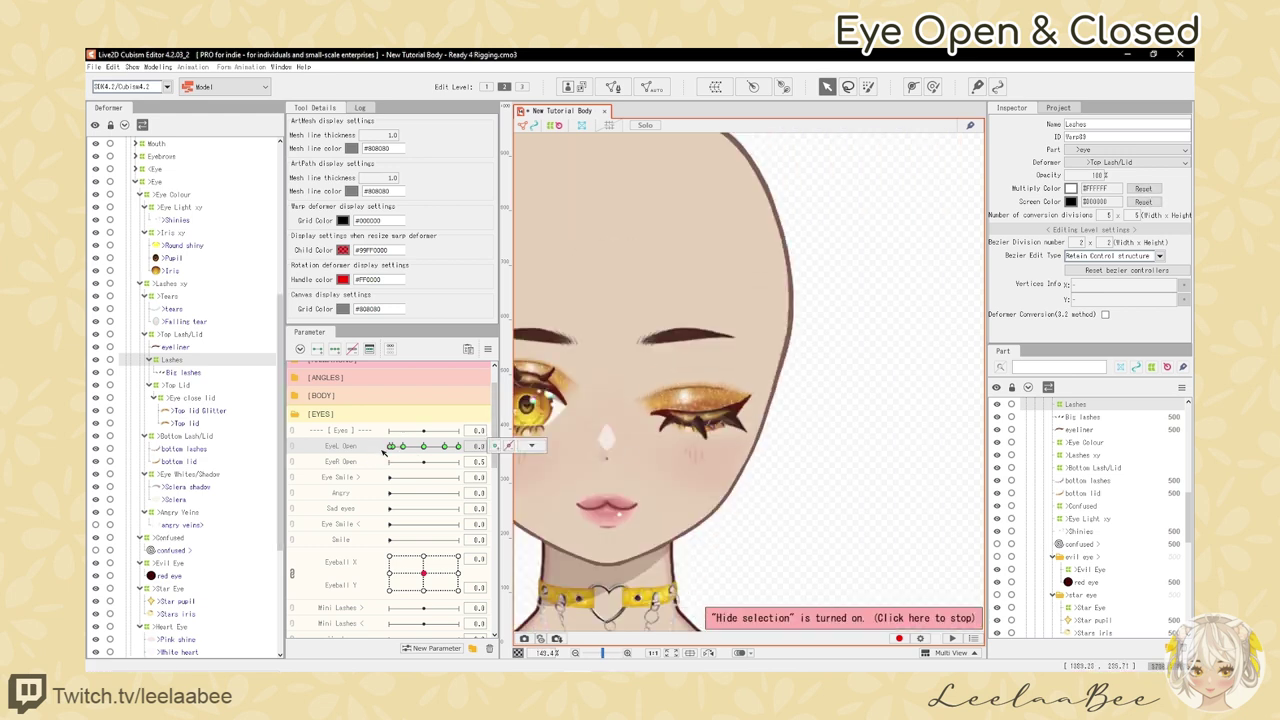
- Examine the closed eye up close and from afar, and scrub EyeL Open to check how the lashes move
scroll(708, 438, up, 3)
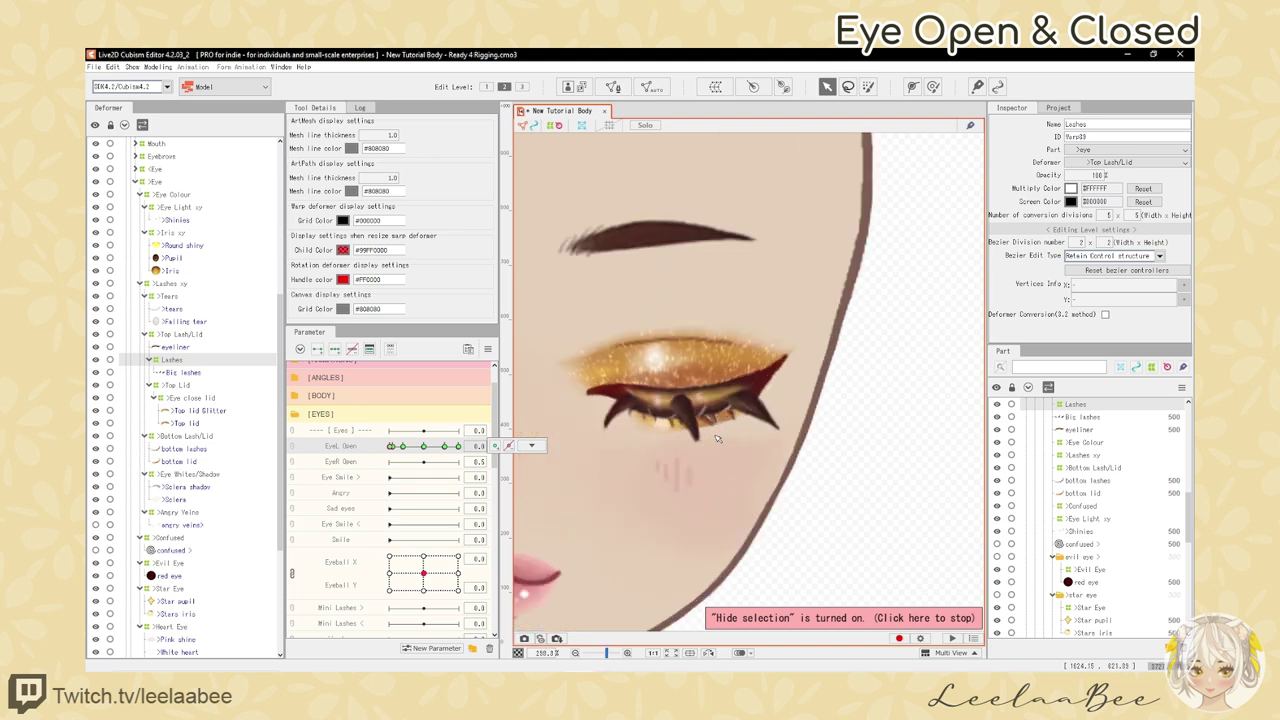
scroll(706, 437, down, 3)
scroll(700, 435, up, 2)
scroll(698, 435, down, 2)
scroll(684, 433, up, 2)
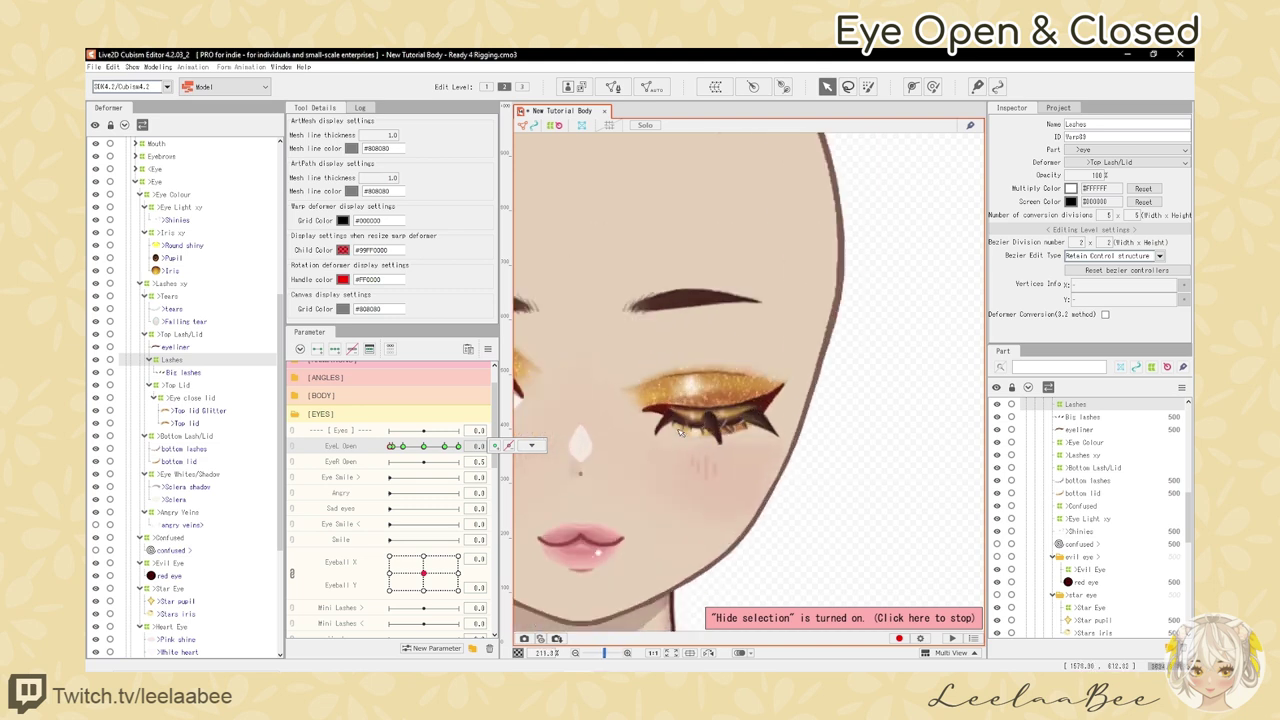
scroll(719, 432, down, 3)
scroll(720, 425, up, 3)
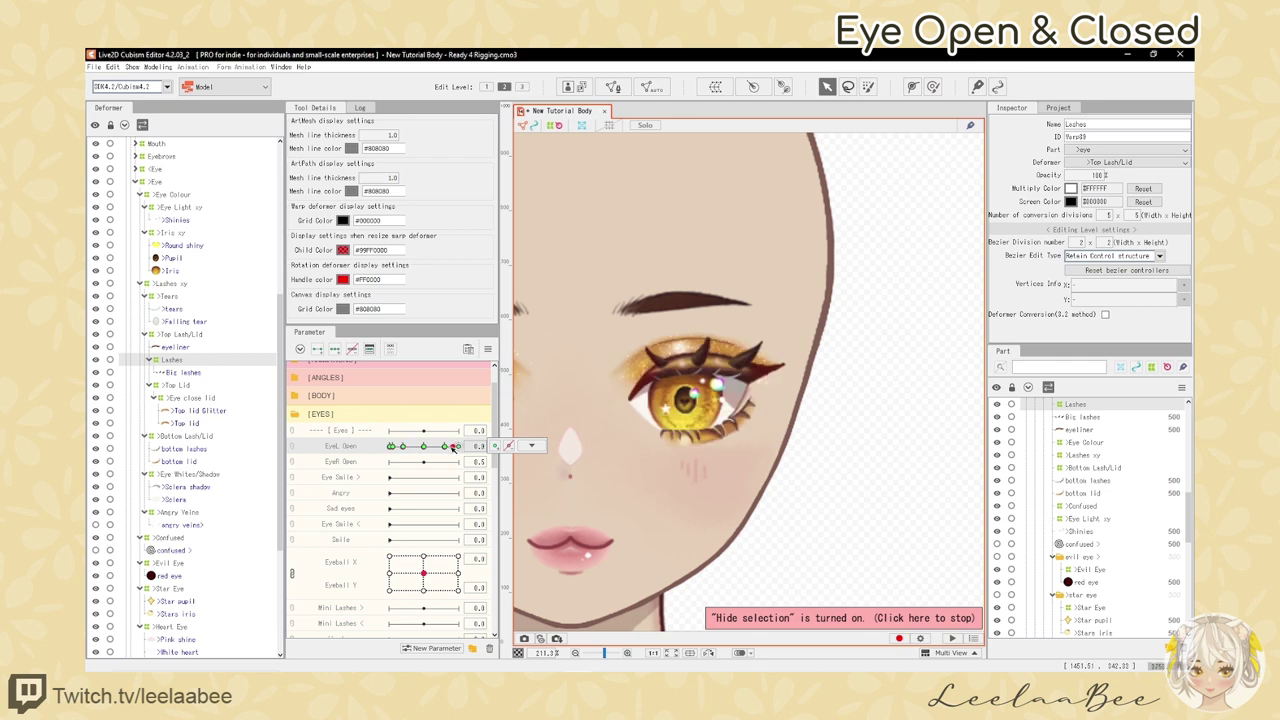
drag(453, 449, 408, 450)
scroll(768, 372, down, 3)
scroll(720, 384, up, 3)
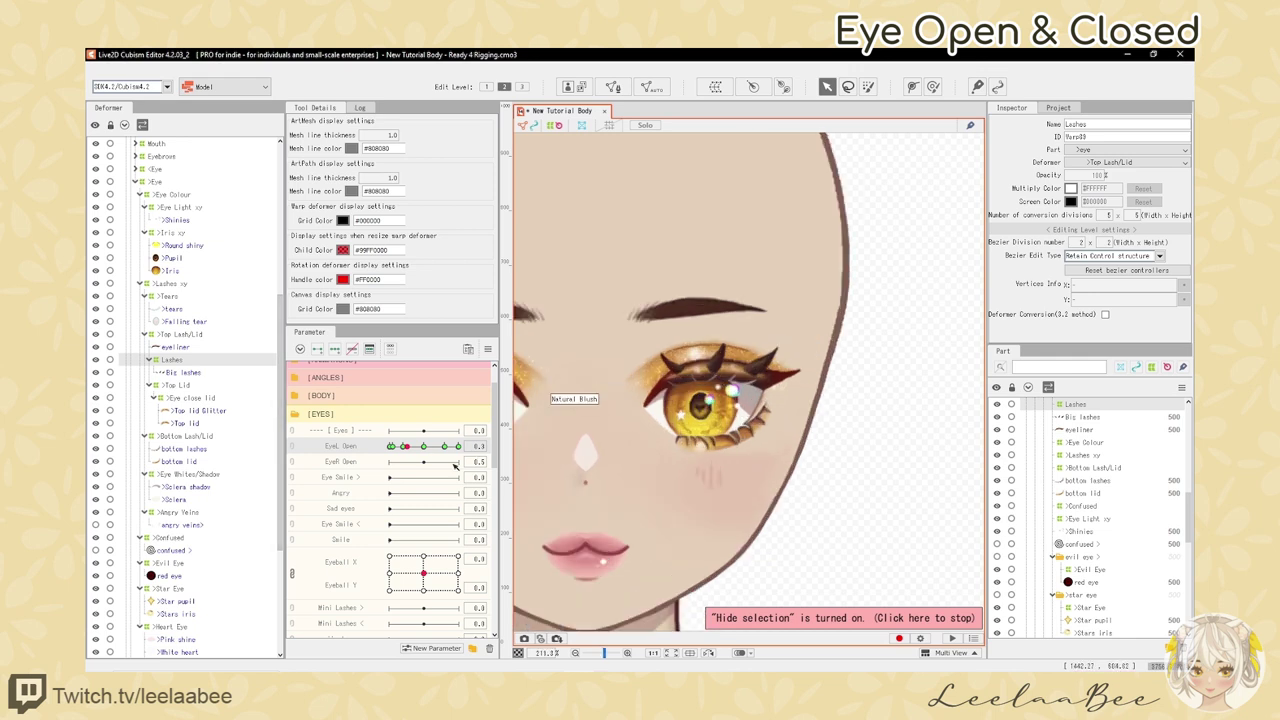
- Select all objects keyed at 0.5 on EyeL Open and delete that key from them
click(405, 447)
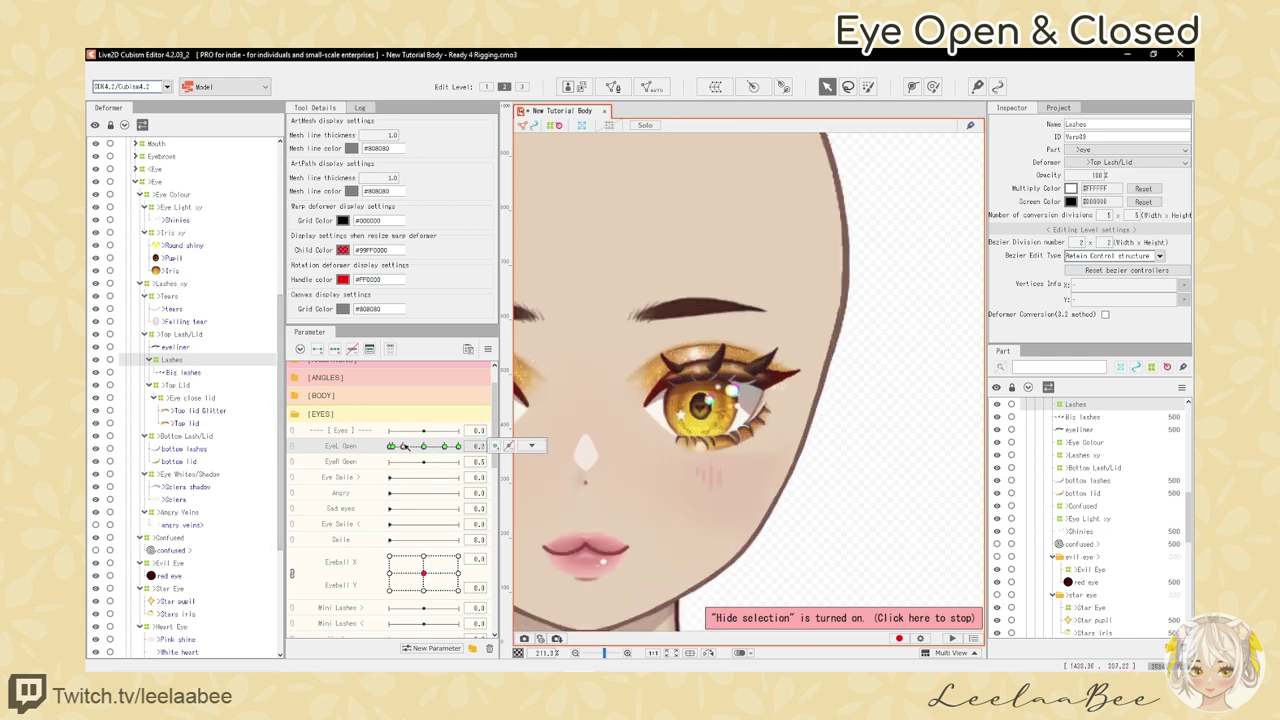
click(531, 445)
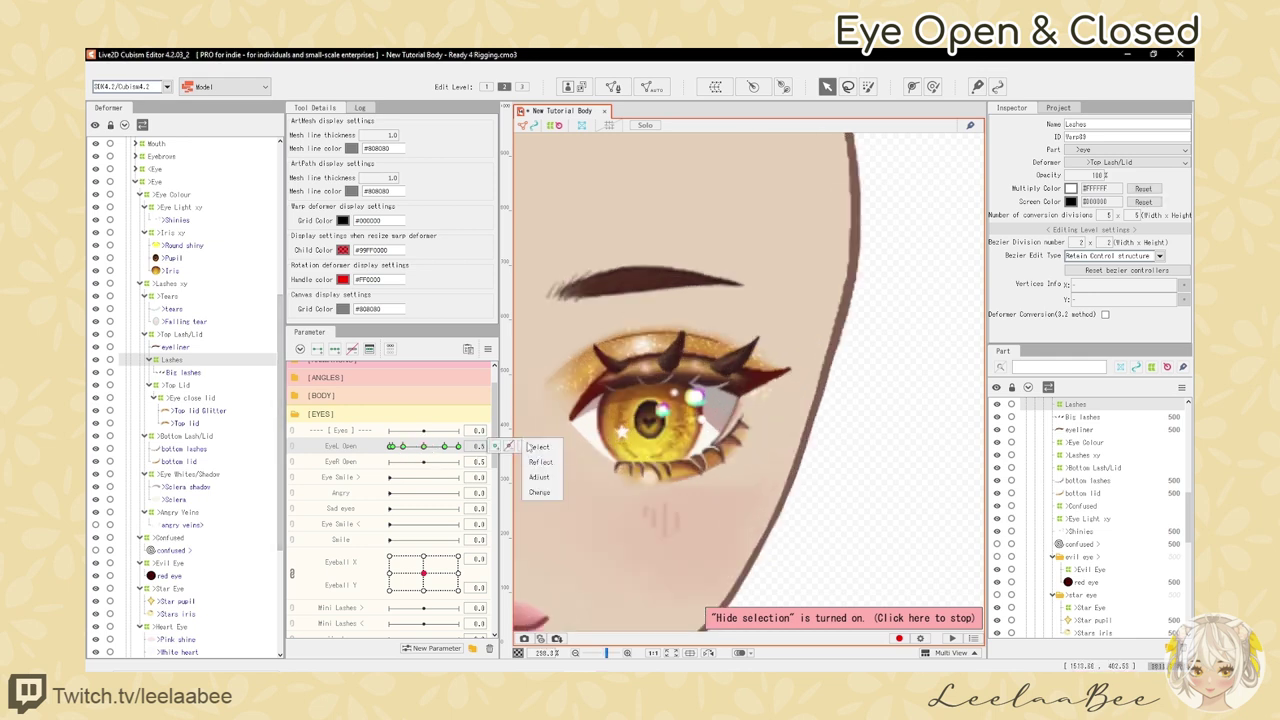
click(425, 448)
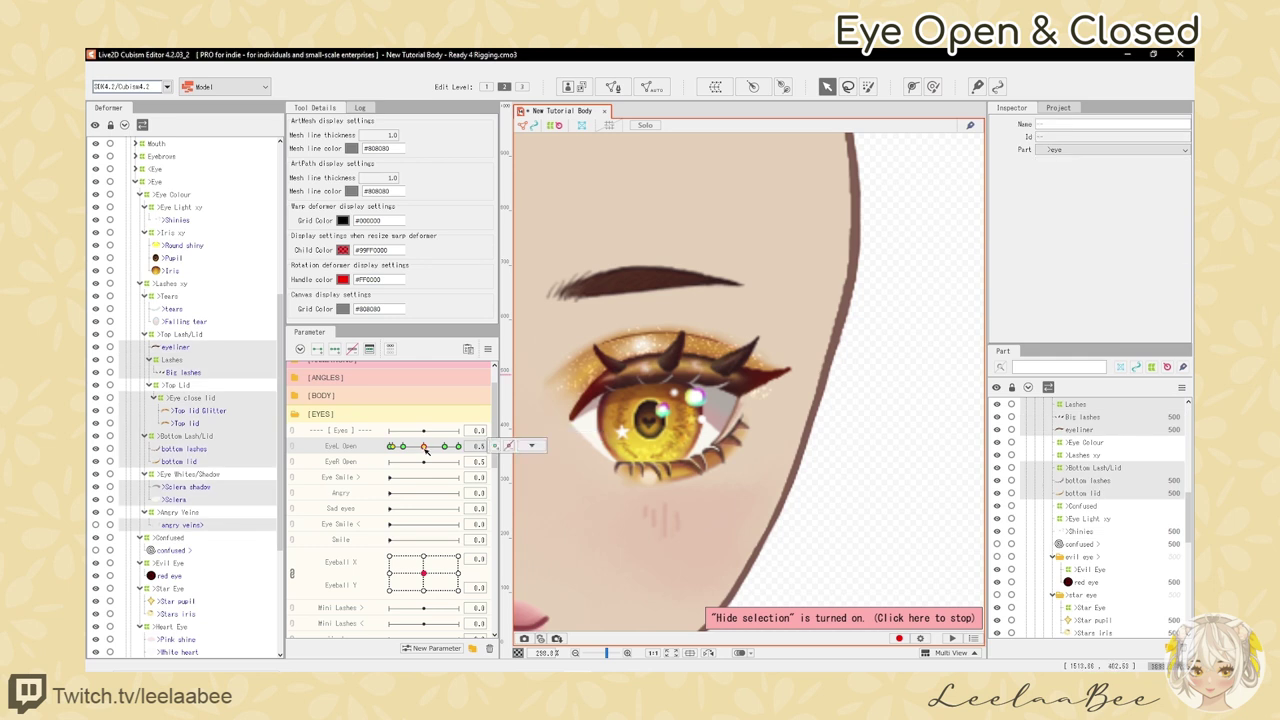
drag(449, 451, 410, 449)
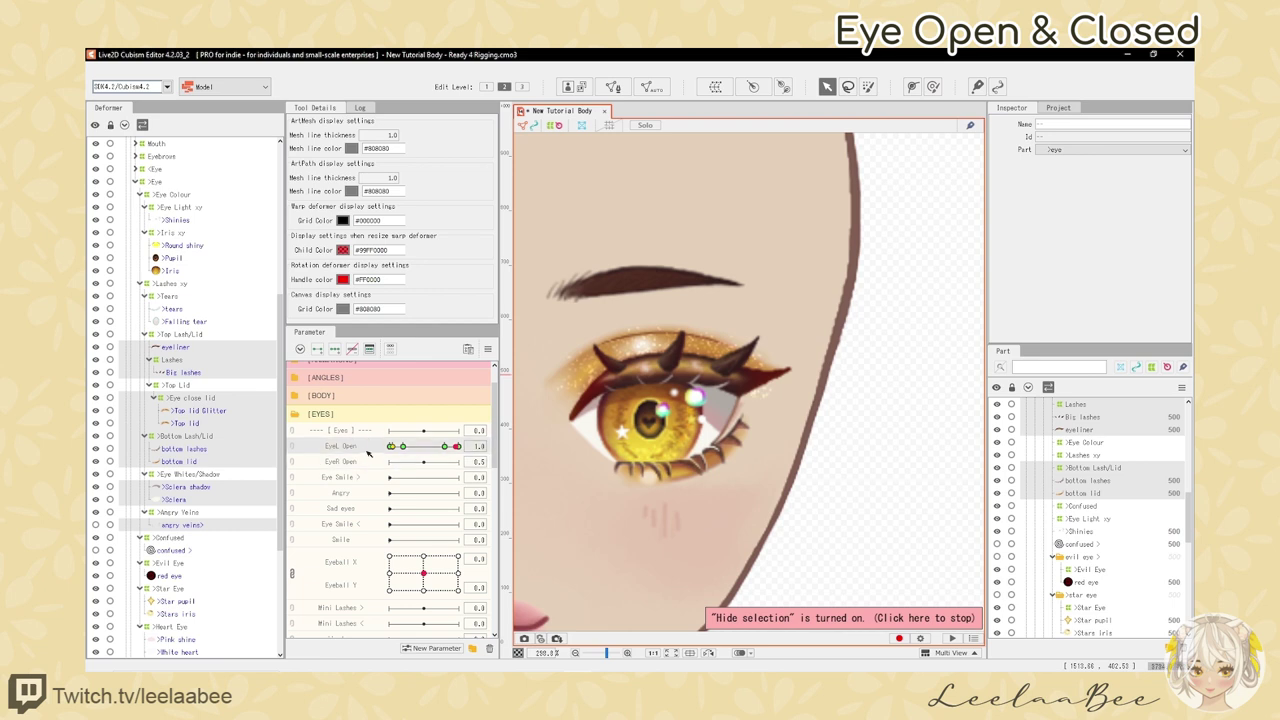
- Select the eyeliner and, with EyeL Open at 0.2, lower the points along the middle of its deform path
click(203, 373)
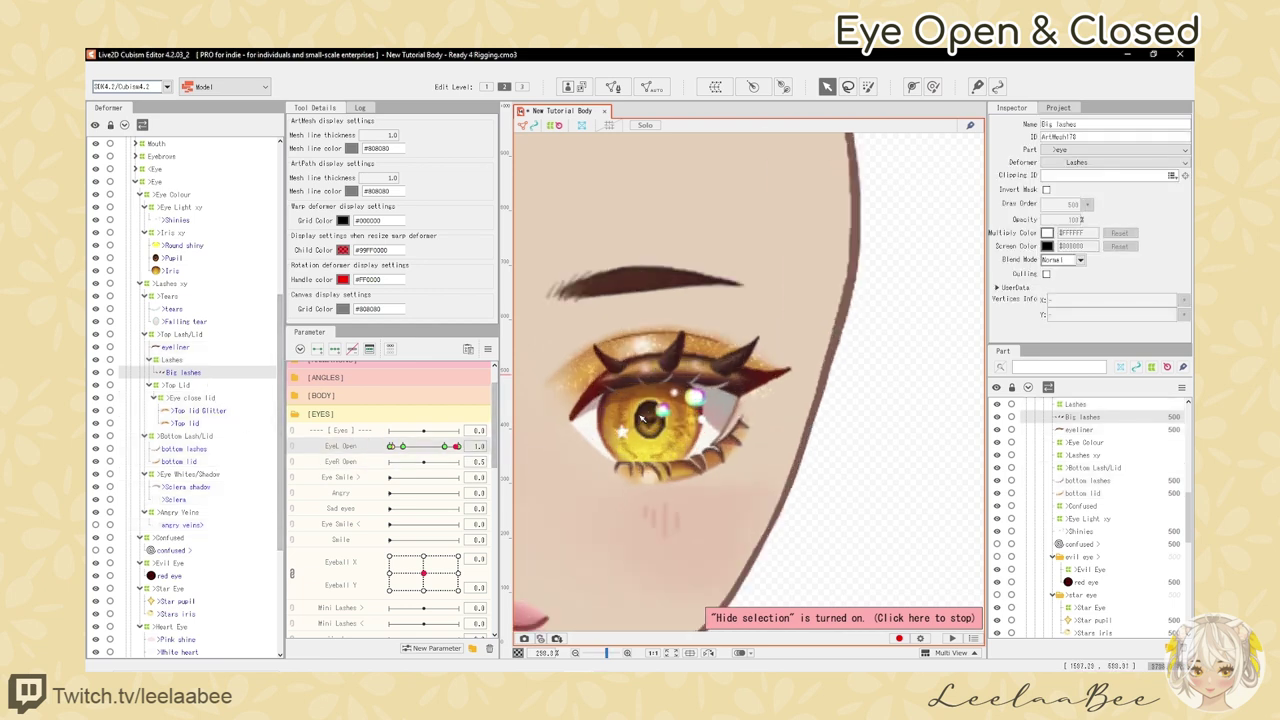
mouse_move(456, 446)
mouse_down()
mouse_move(390, 447)
mouse_move(458, 447)
mouse_up()
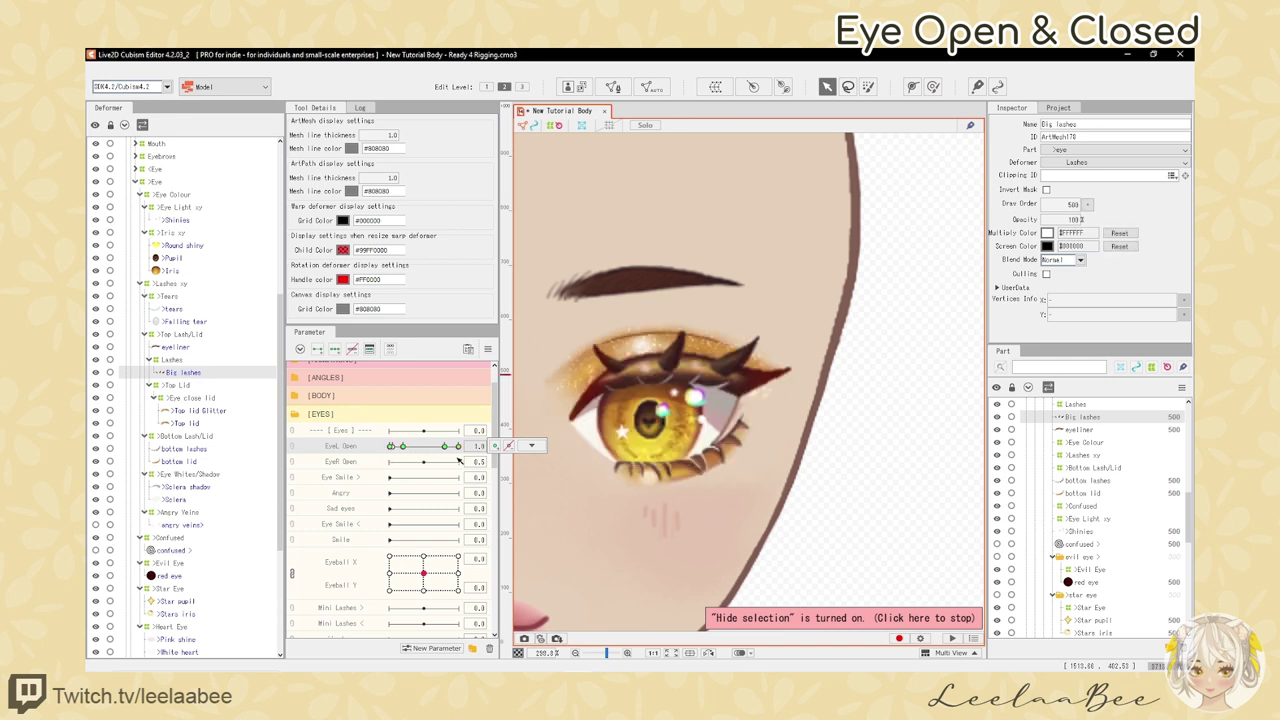
click(187, 351)
key(ctrl+t)
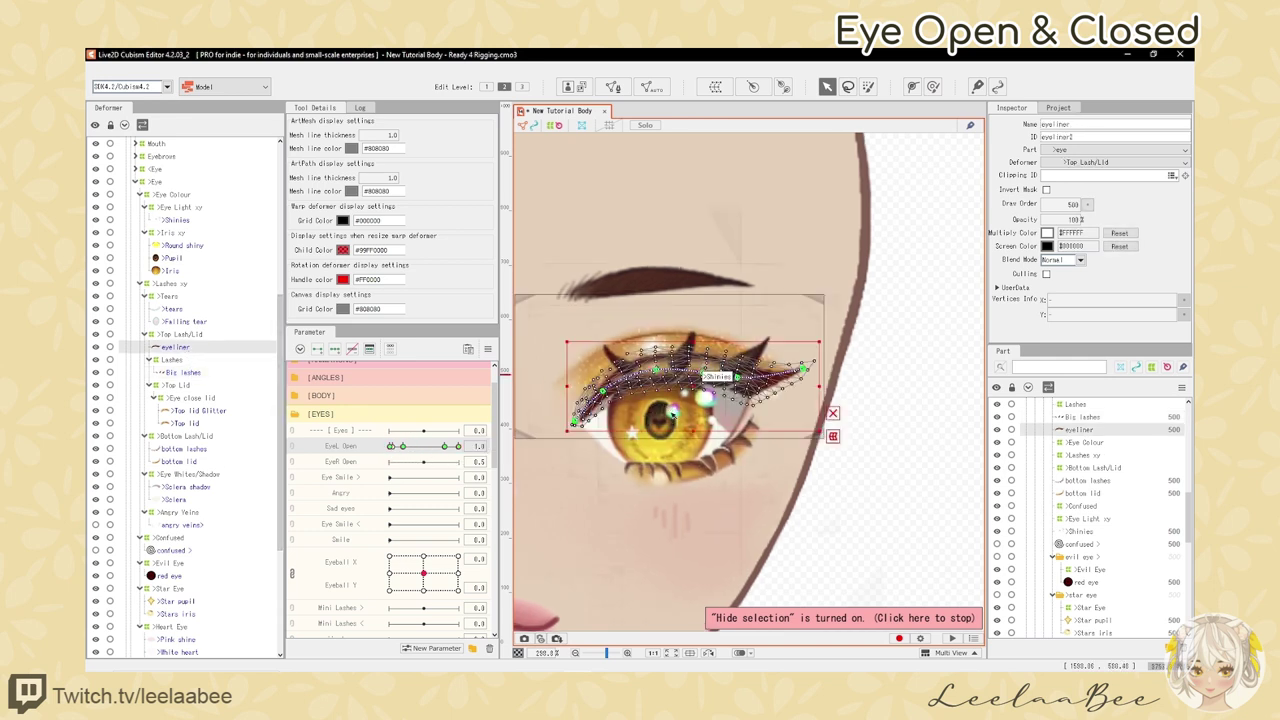
scroll(692, 412, down, 2)
scroll(622, 394, up, 2)
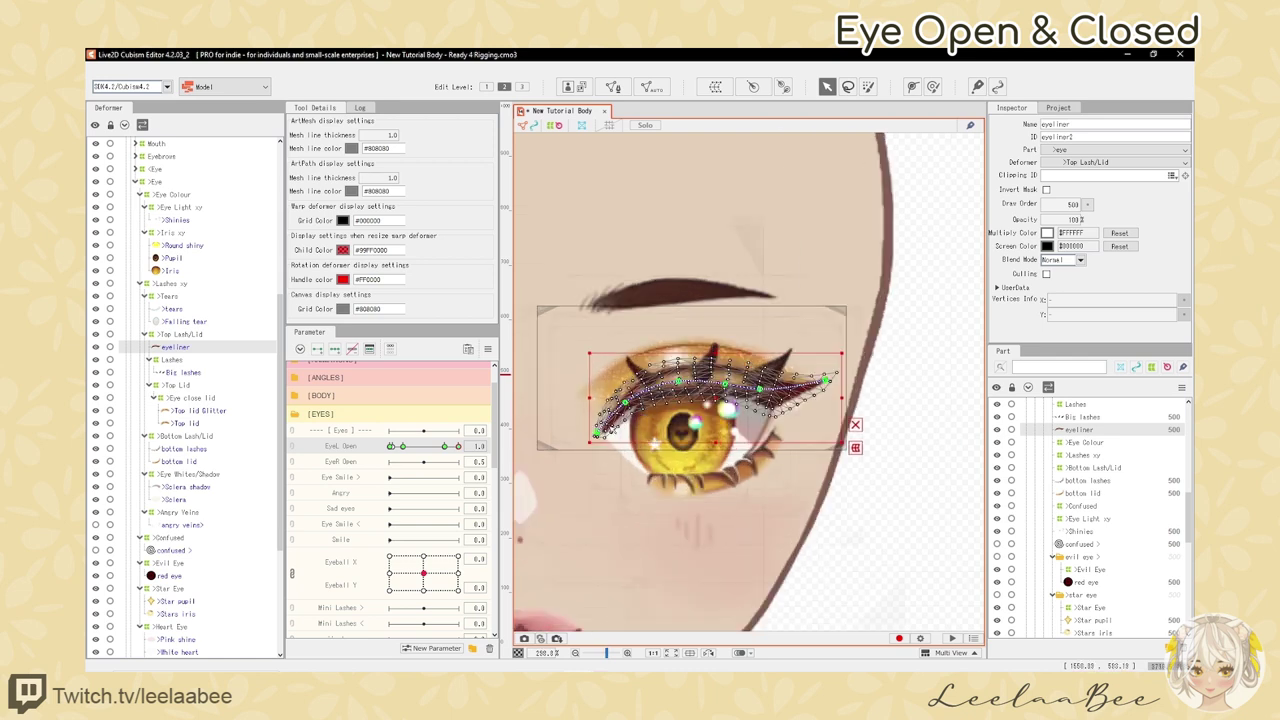
scroll(723, 413, up, 2)
scroll(709, 397, down, 2)
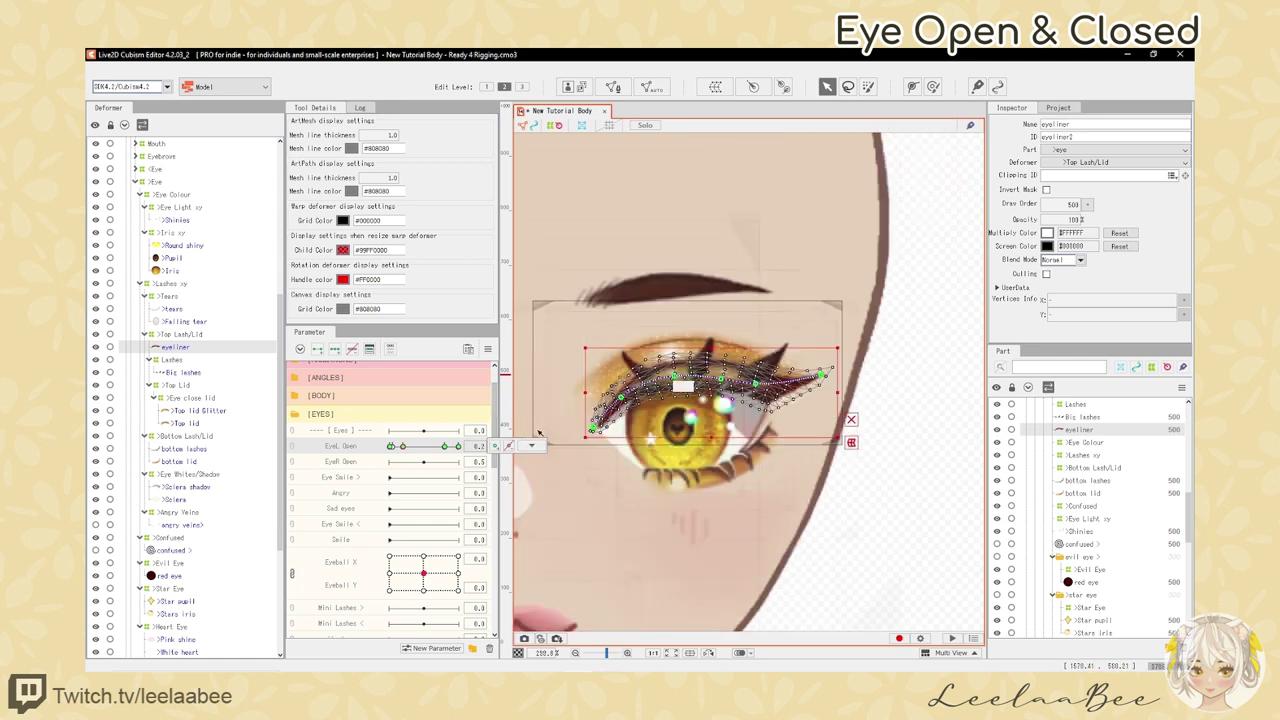
click(404, 447)
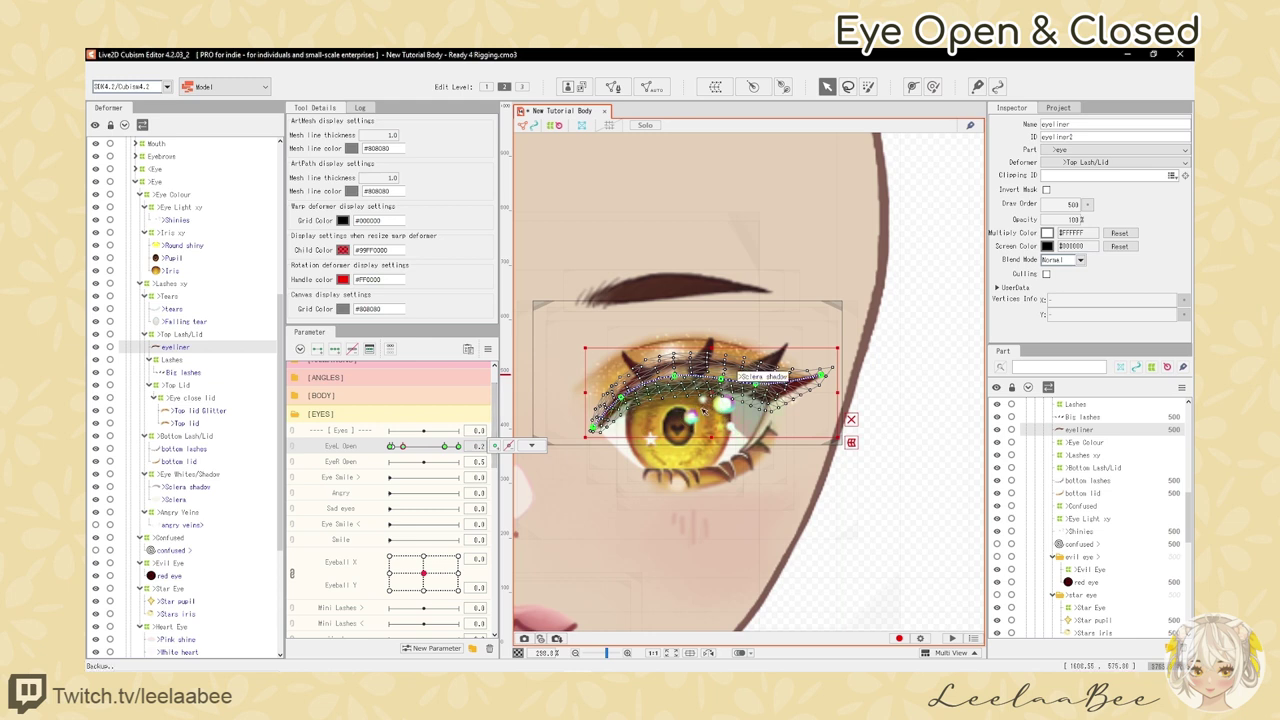
drag(621, 398, 757, 400)
scroll(741, 411, up, 2)
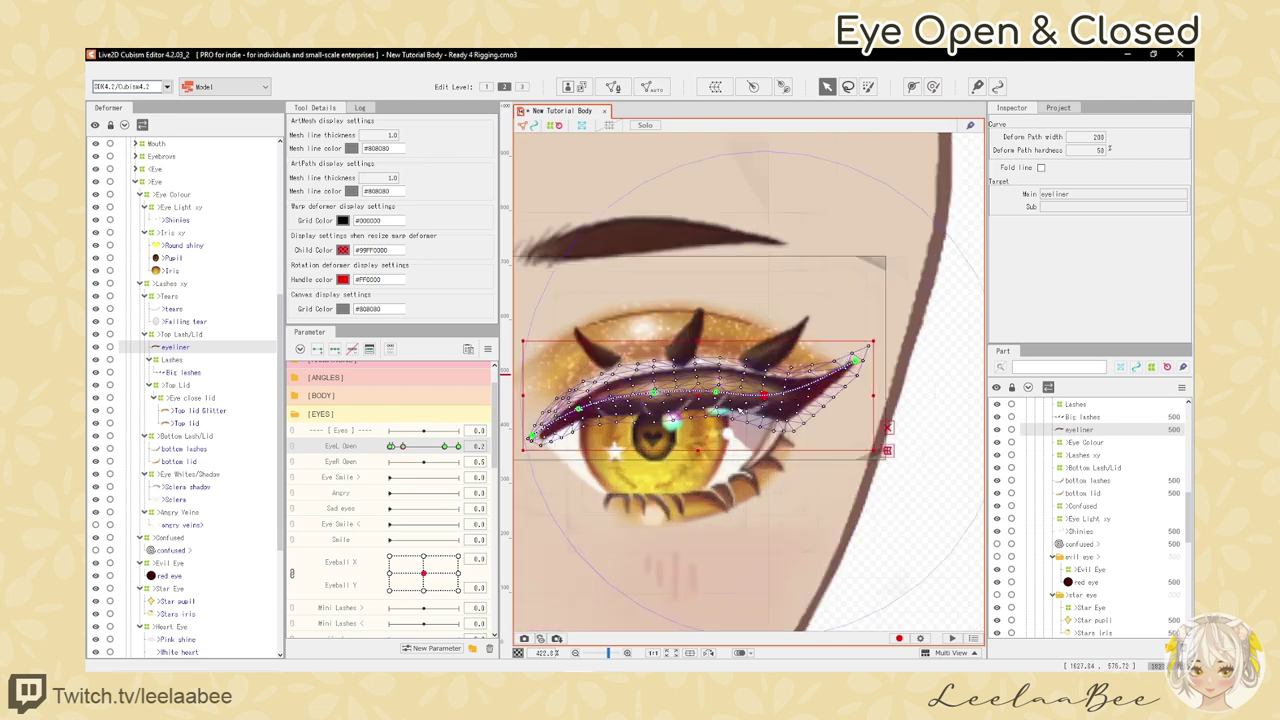
- Refine the eyeliner's middle path points, lower its outer wing tip at EyeL Open 0.2, and test the transition
click(716, 395)
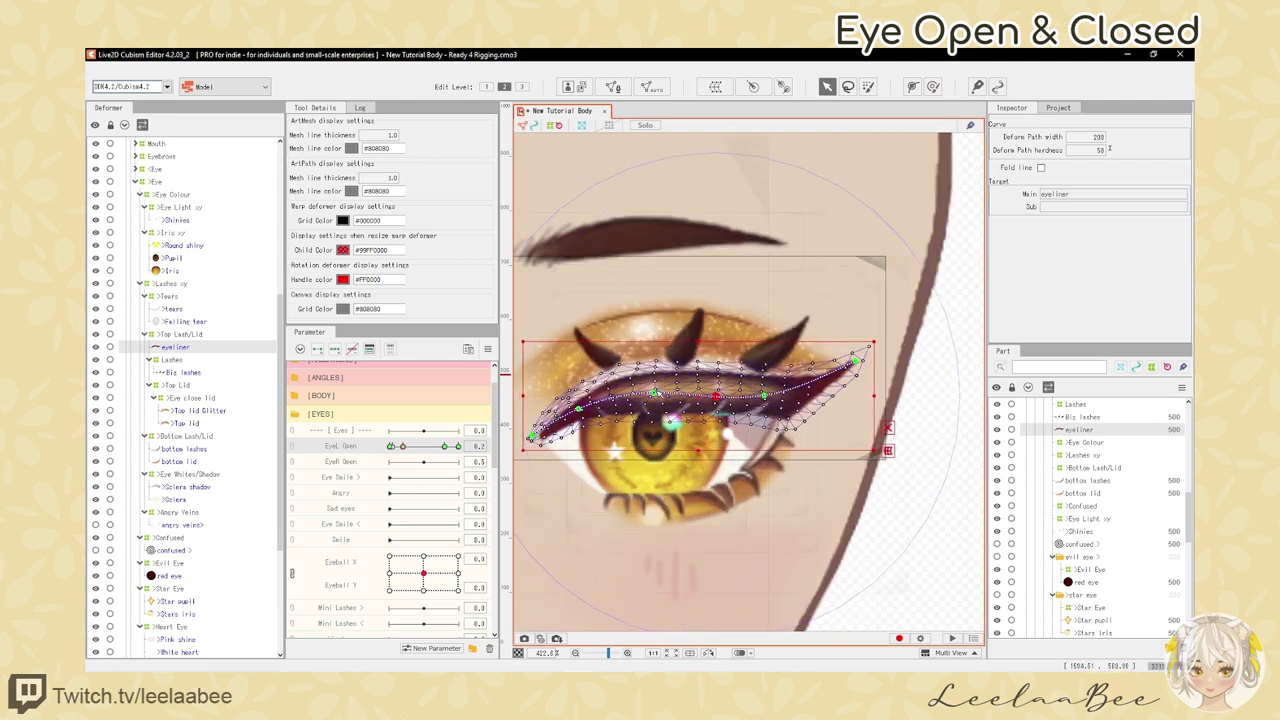
click(655, 392)
click(716, 395)
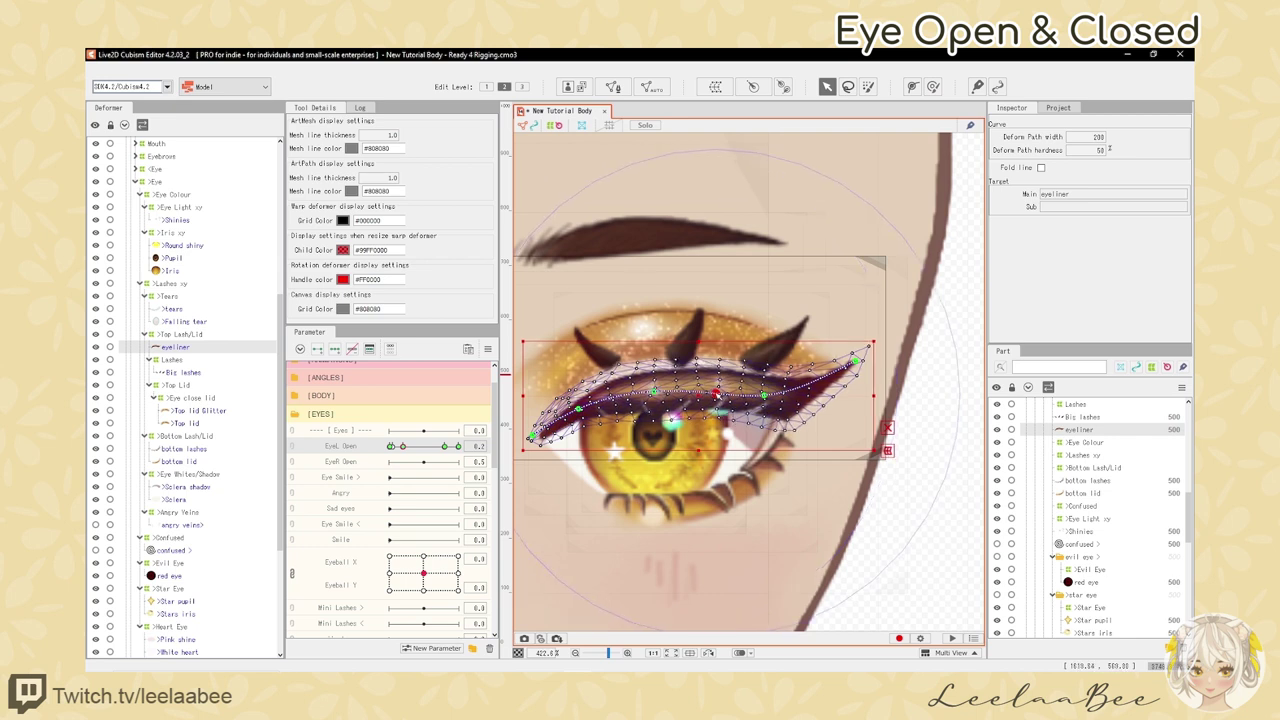
drag(858, 356, 855, 375)
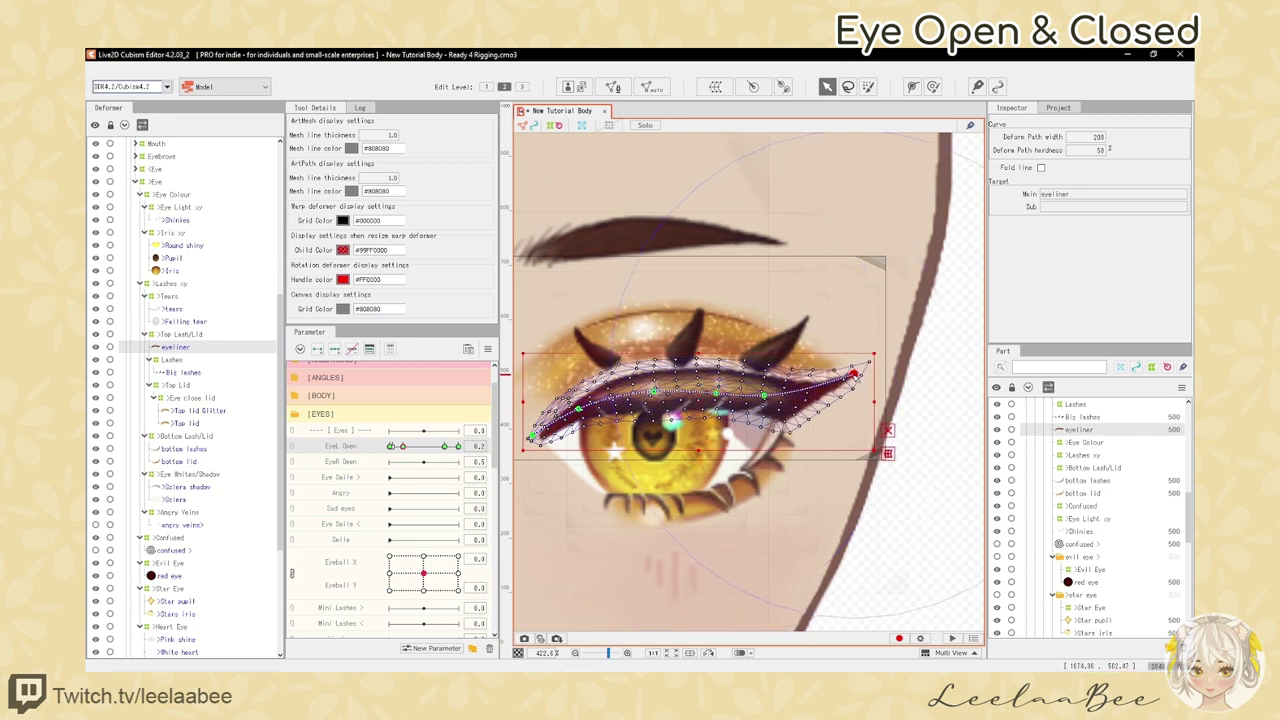
drag(446, 448, 404, 454)
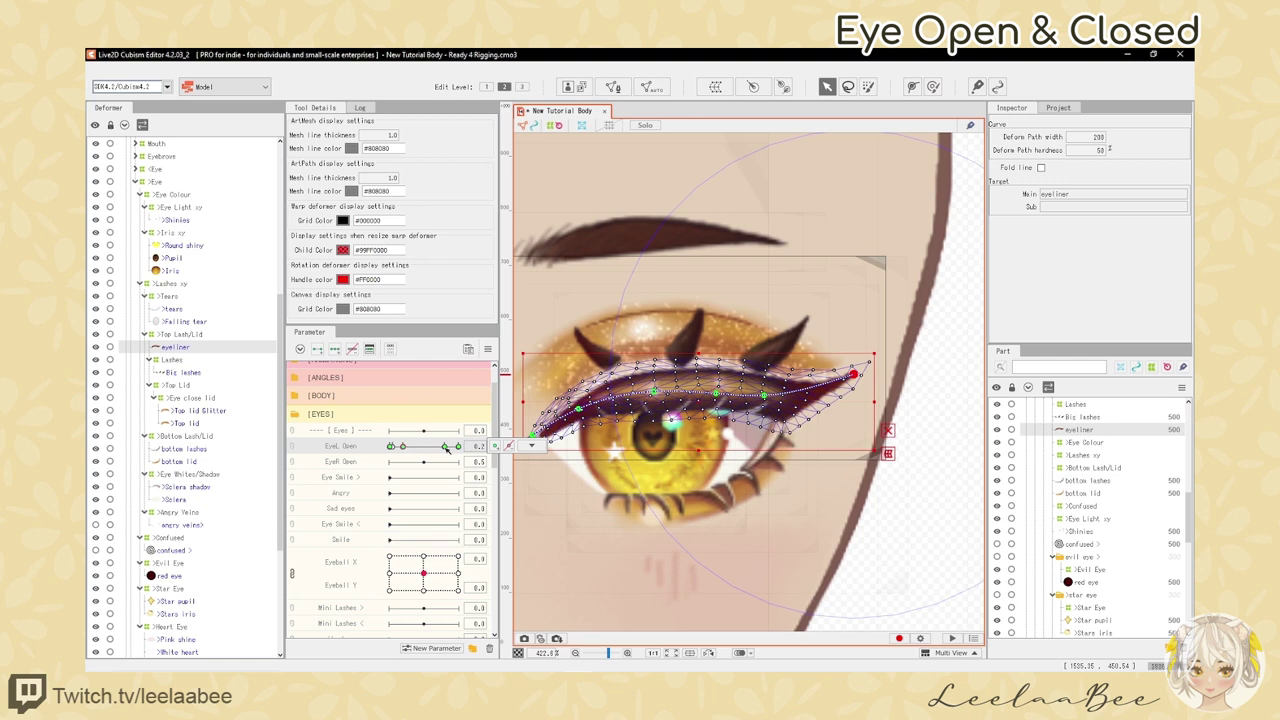
scroll(785, 413, down, 3)
scroll(722, 416, up, 3)
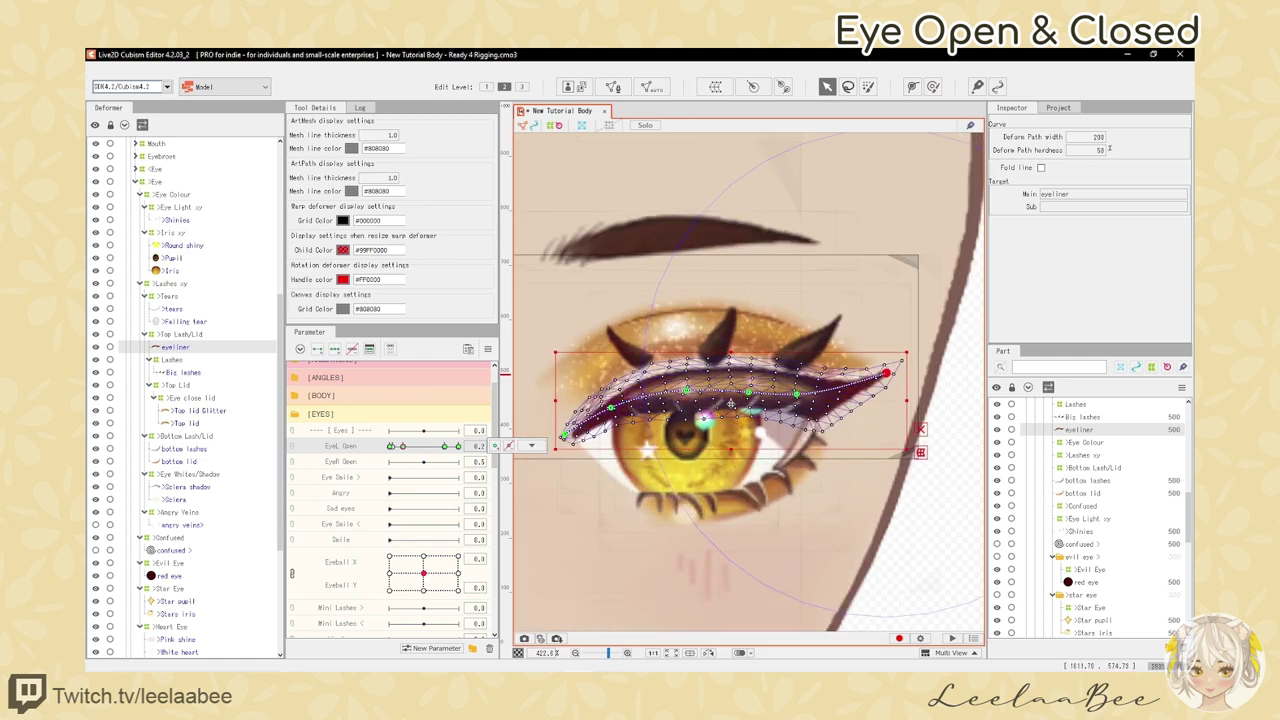
- Move the whole eyeliner slightly down at EyeL Open 0.2 and fine-tune its inner and outer path points
drag(731, 404, 731, 413)
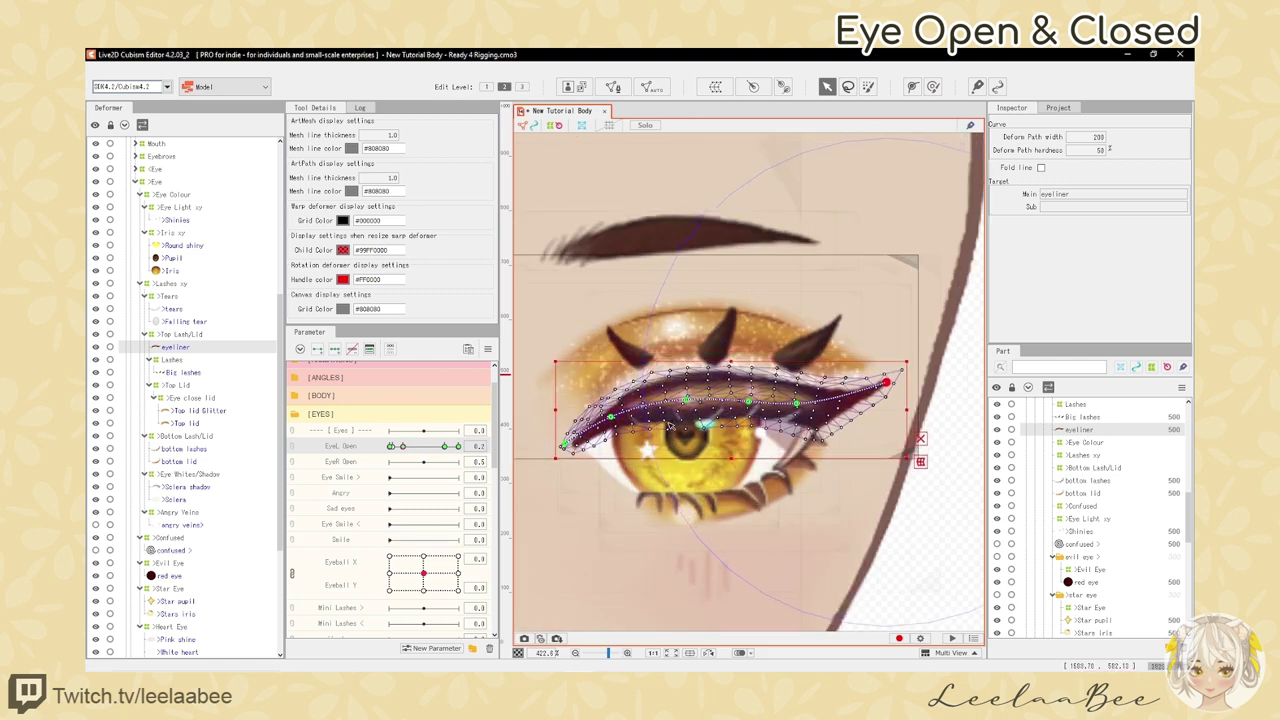
drag(611, 417, 615, 418)
mouse_move(404, 447)
mouse_down()
mouse_move(381, 448)
mouse_move(440, 450)
mouse_move(404, 449)
mouse_up()
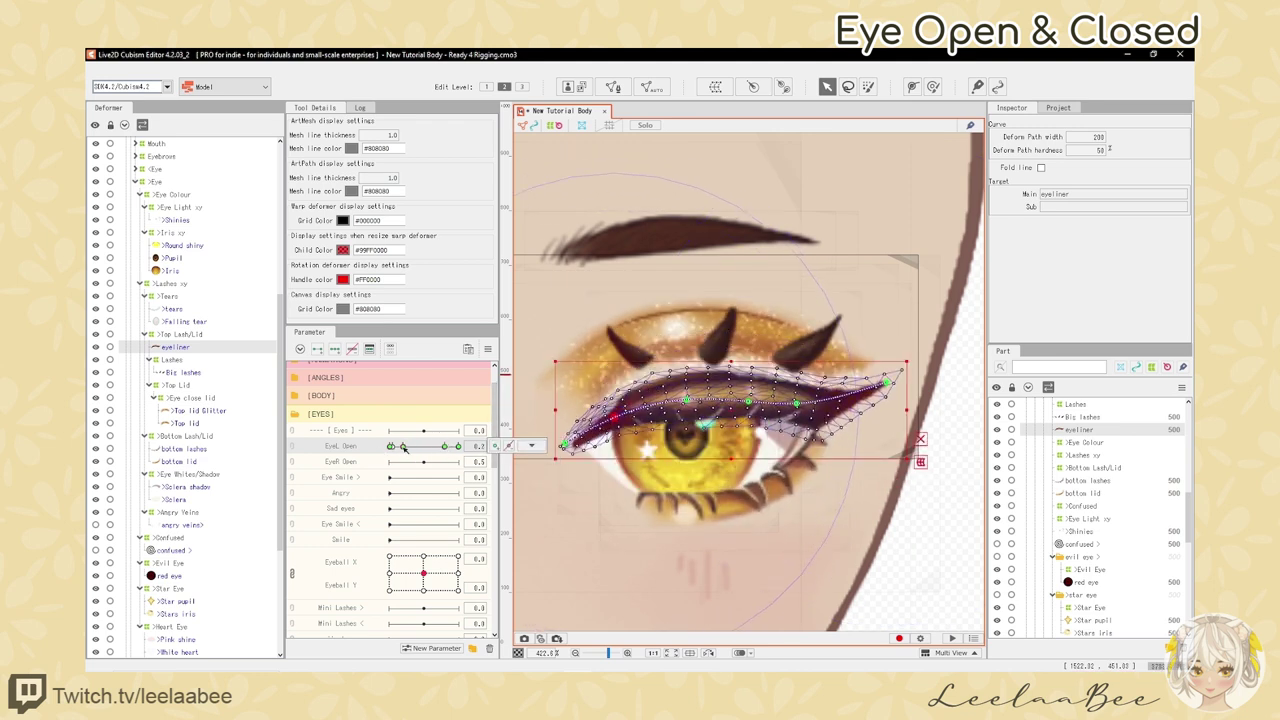
scroll(700, 405, down, 2)
scroll(715, 410, up, 2)
click(677, 396)
drag(787, 399, 787, 403)
click(739, 397)
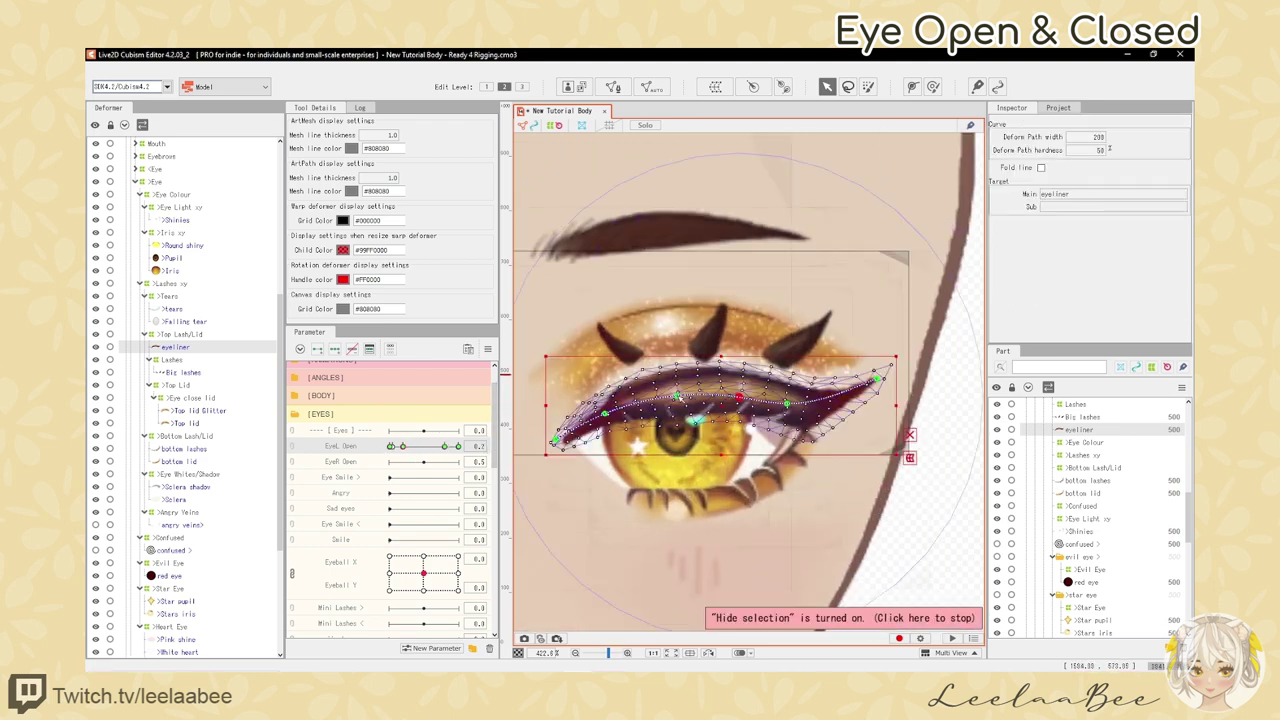
- Remove two control points from the eyeliner's deform path, one near the inner corner and one past the middle
click(912, 86)
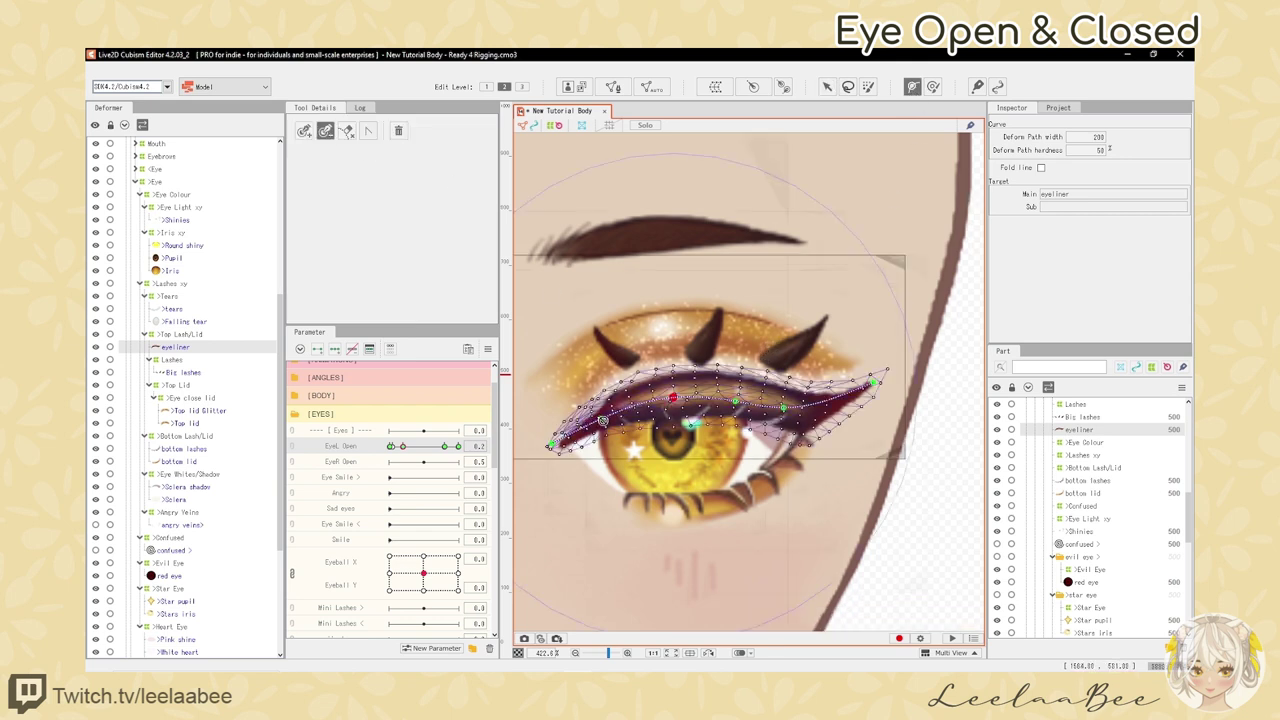
drag(746, 405, 757, 400)
click(826, 87)
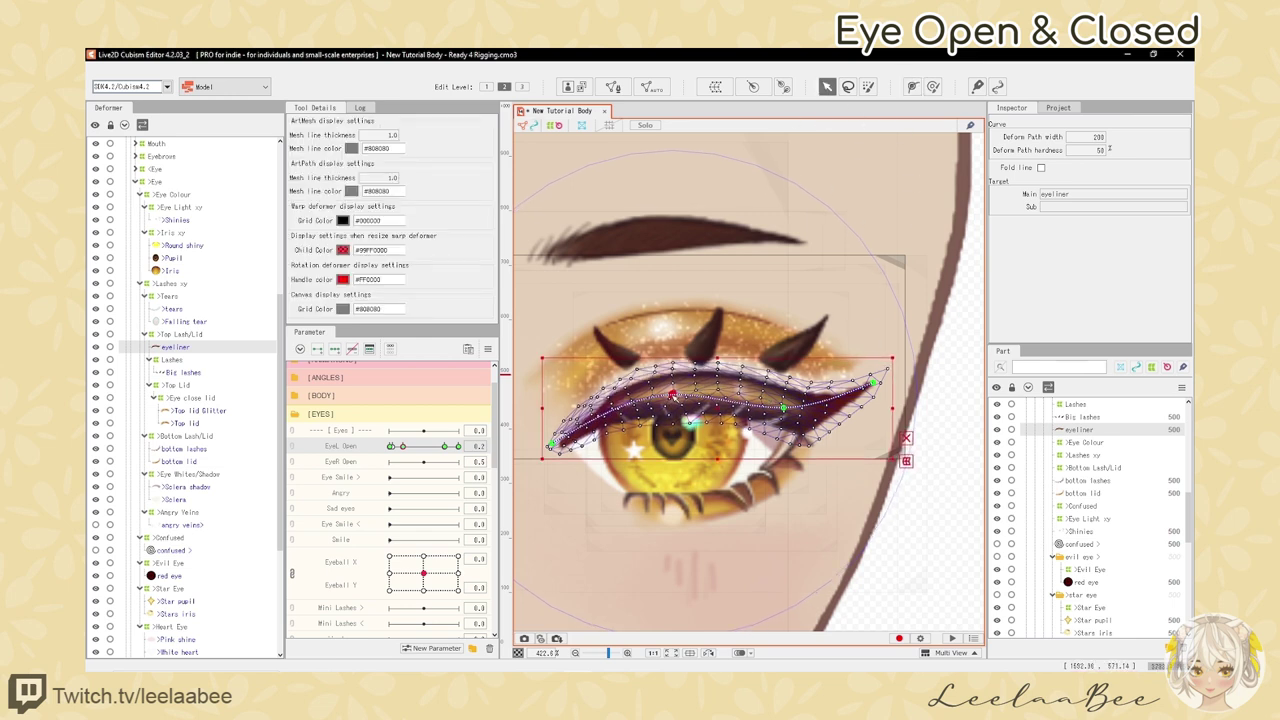
- Adjust the eyeliner's outer and inner-corner path points to smooth its curve, and preview it with the selection hidden
click(784, 407)
drag(784, 408, 794, 413)
drag(552, 444, 557, 447)
key(ctrl+h)
scroll(679, 470, down, 4)
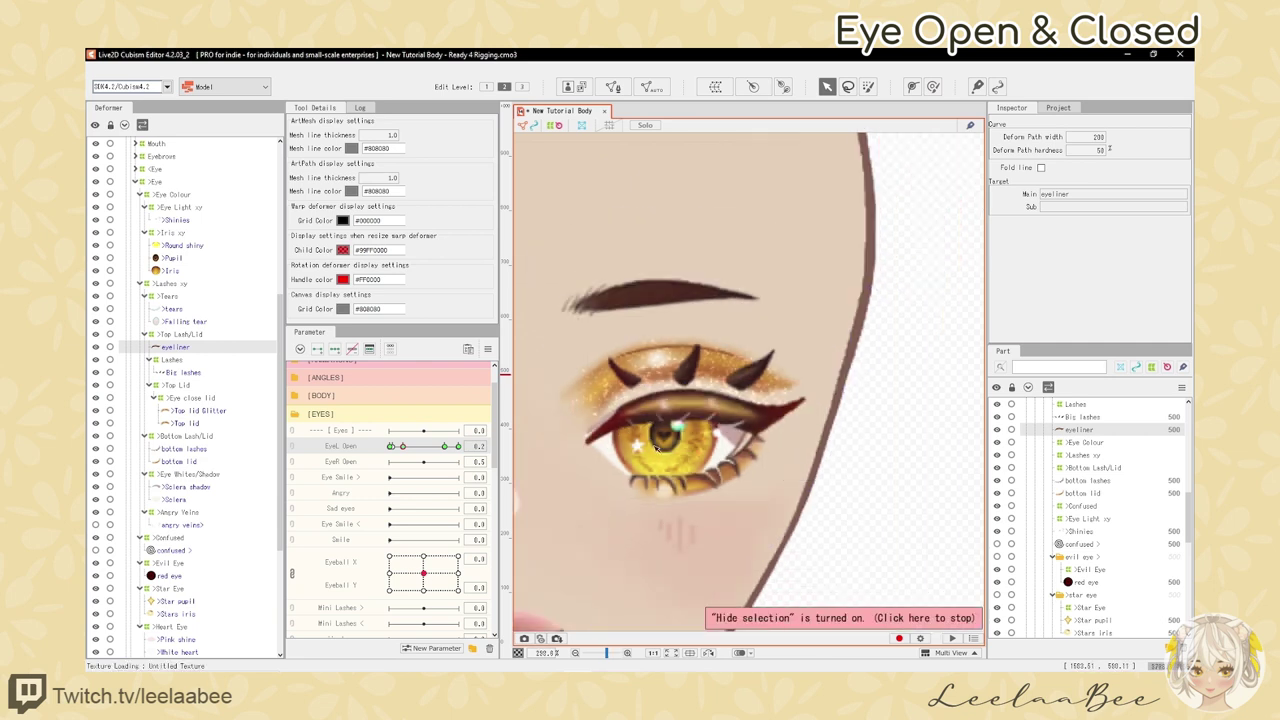
scroll(703, 494, up, 5)
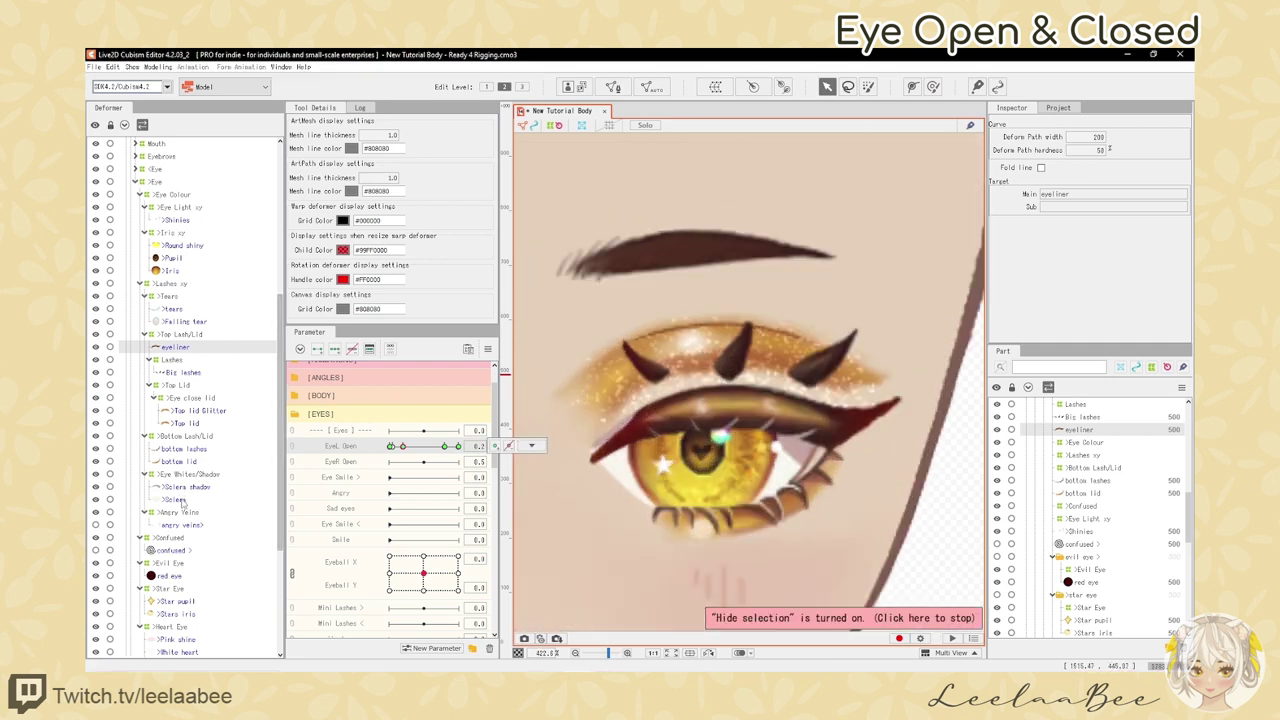
- Lower the sclera's upper path points at EyeL Open 0.2 to tuck it under the lid, and preview the transition with the selection hidden
click(175, 499)
scroll(711, 441, down, 2)
scroll(711, 441, up, 2)
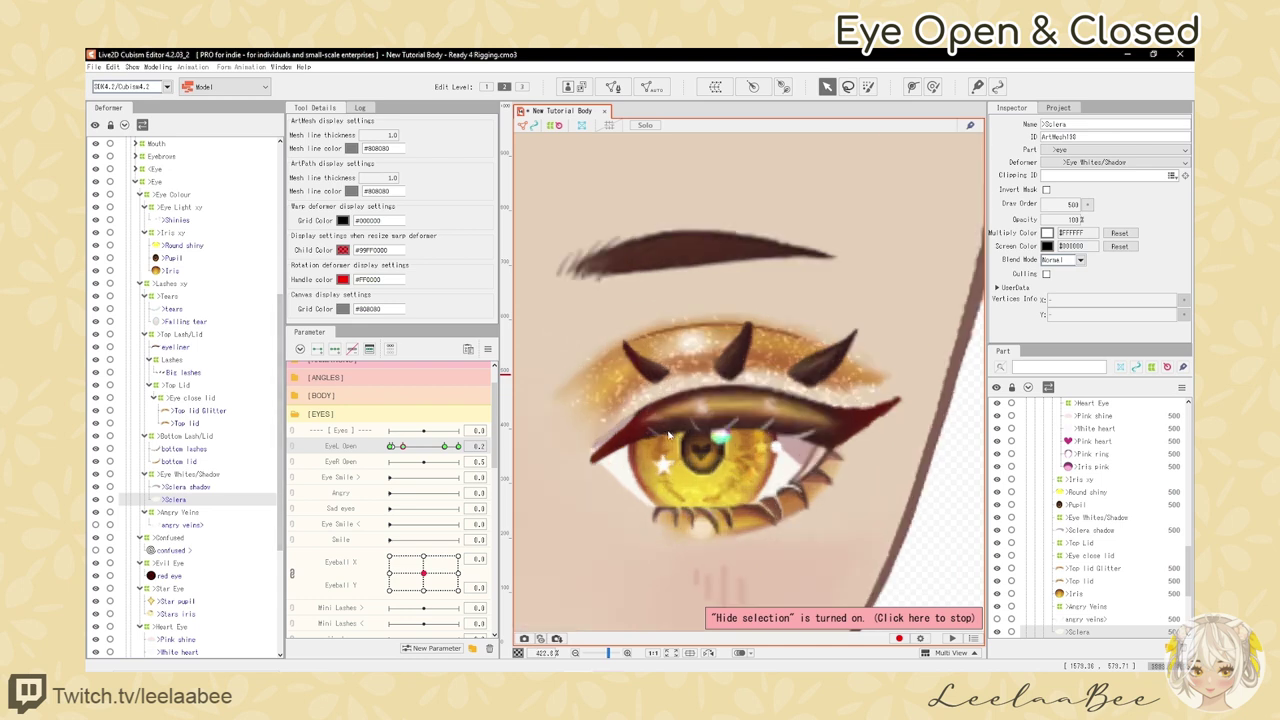
key(ctrl+h)
scroll(670, 432, down, 2)
scroll(695, 434, up, 2)
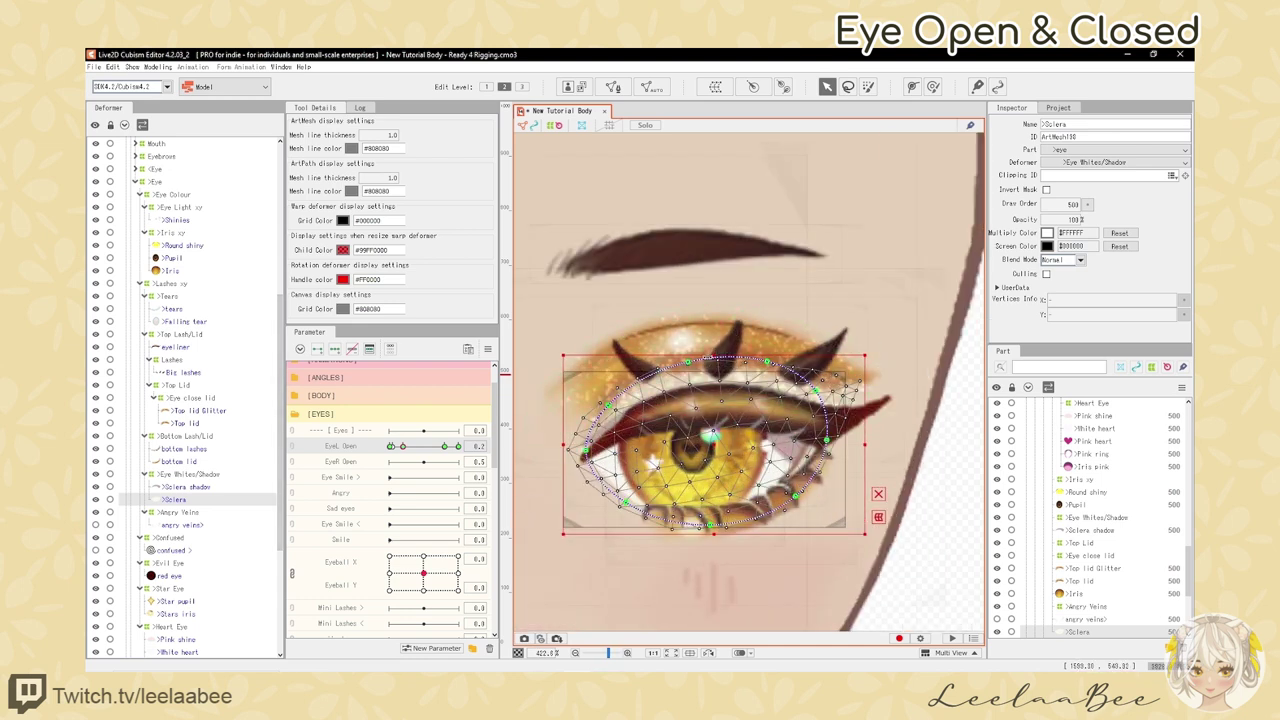
drag(713, 357, 714, 376)
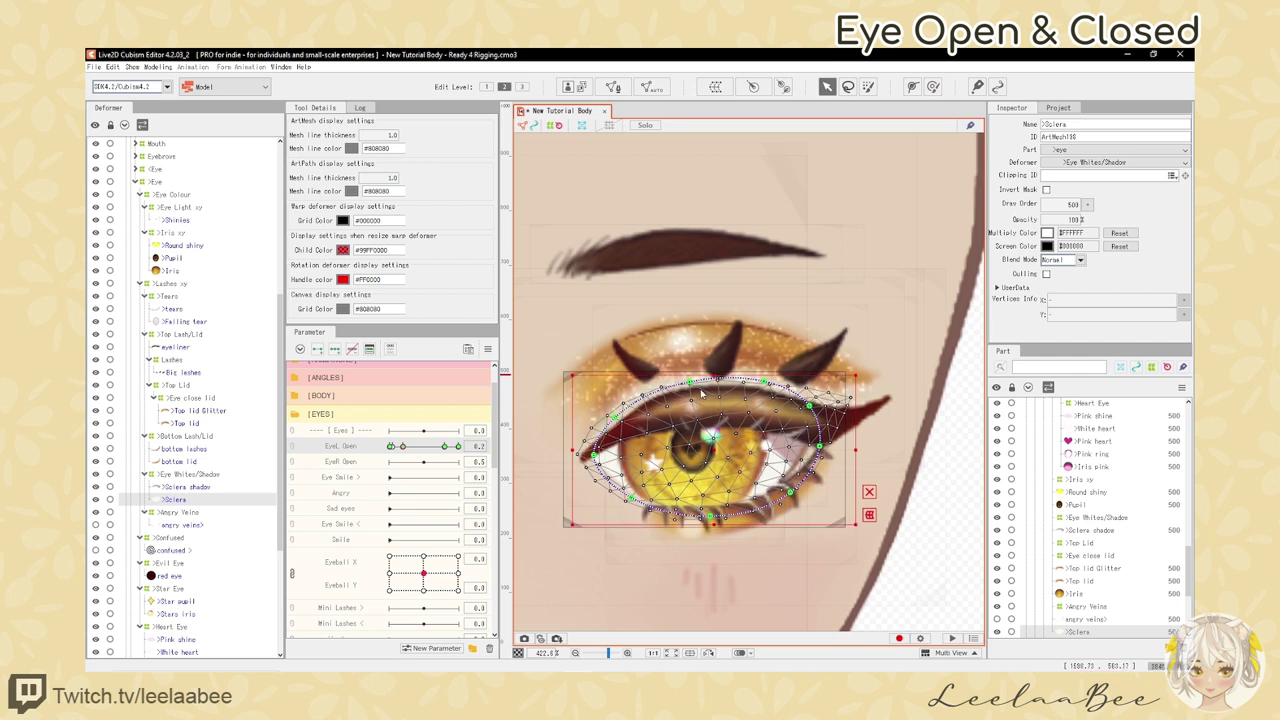
key(ctrl+h)
mouse_move(403, 447)
mouse_down()
mouse_move(390, 447)
mouse_move(419, 450)
mouse_move(402, 447)
mouse_up()
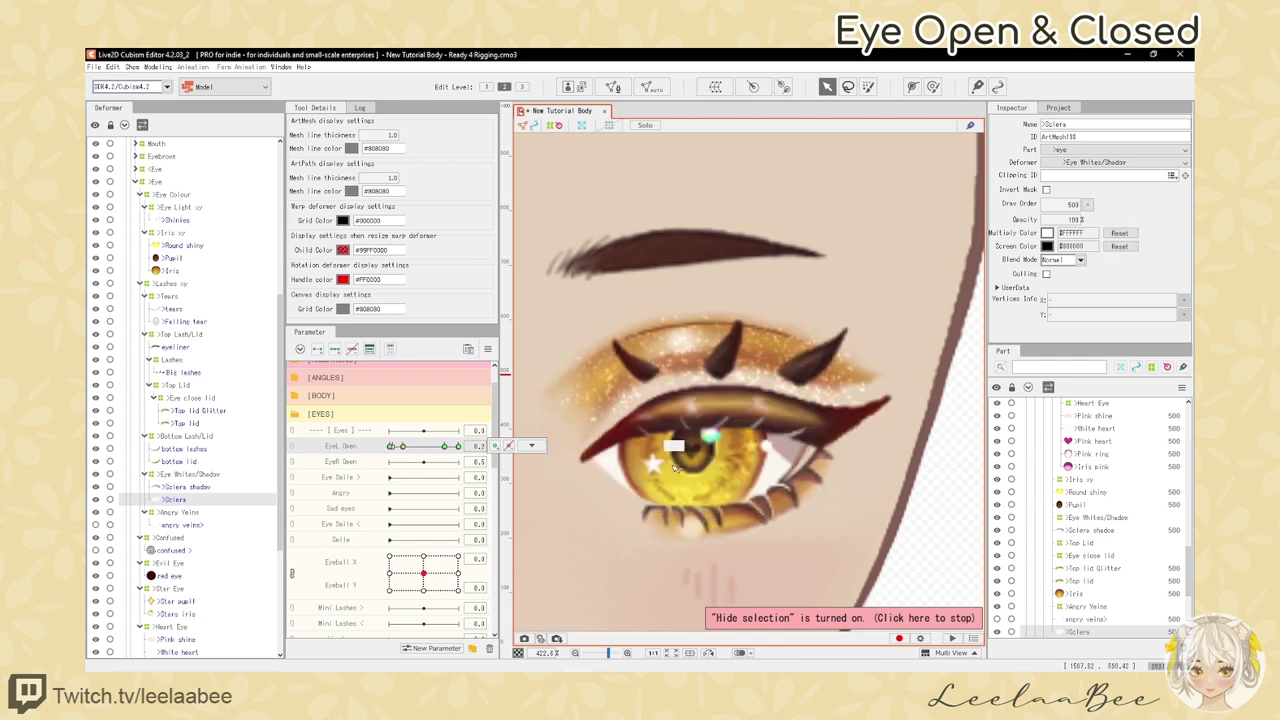
- Adjust the Bottom Lash/Lid deformer's control points at EyeL Open 0.2 and test the eye transition
click(209, 438)
key(ctrl+h)
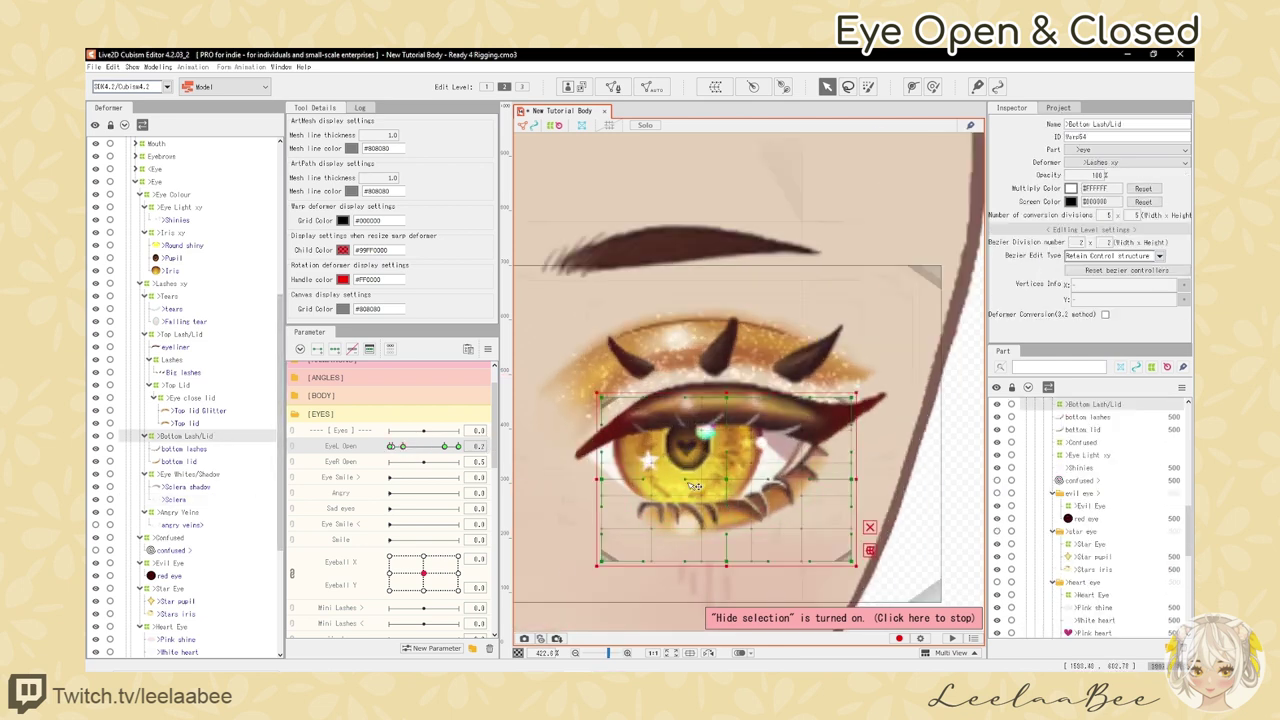
drag(694, 491, 675, 485)
click(850, 521)
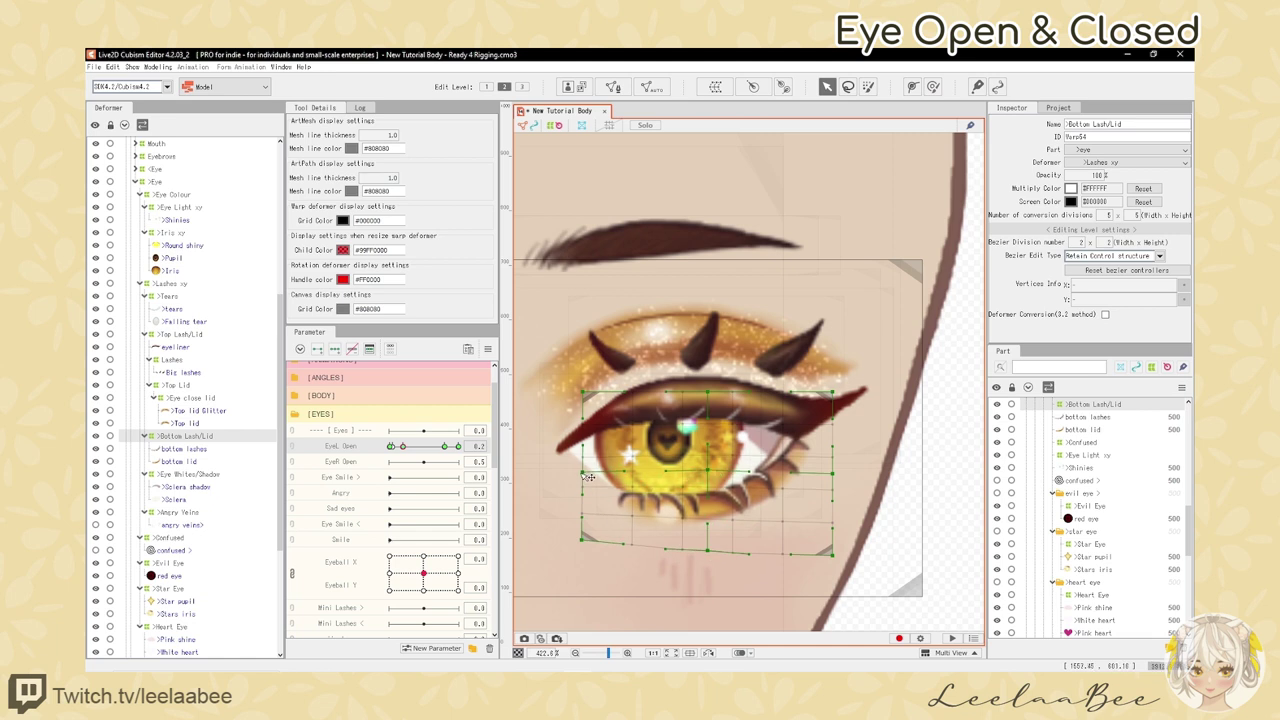
click(446, 446)
mouse_move(409, 448)
mouse_down()
mouse_move(389, 449)
mouse_move(406, 450)
mouse_up()
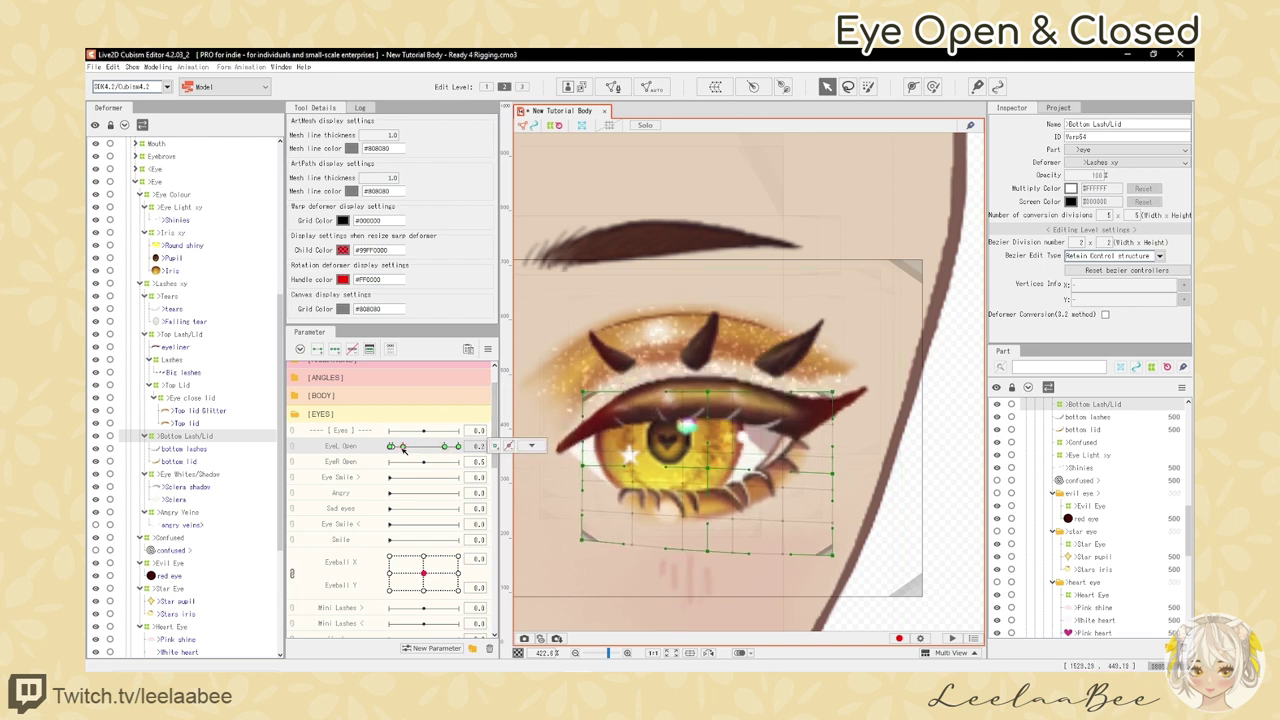
mouse_move(402, 446)
mouse_down()
mouse_move(368, 457)
mouse_move(404, 449)
mouse_up()
- Pull in the sclera's lower outer edge at EyeL Open 0.2 and check its fit against the Bottom Lash/Lid deformer
click(178, 499)
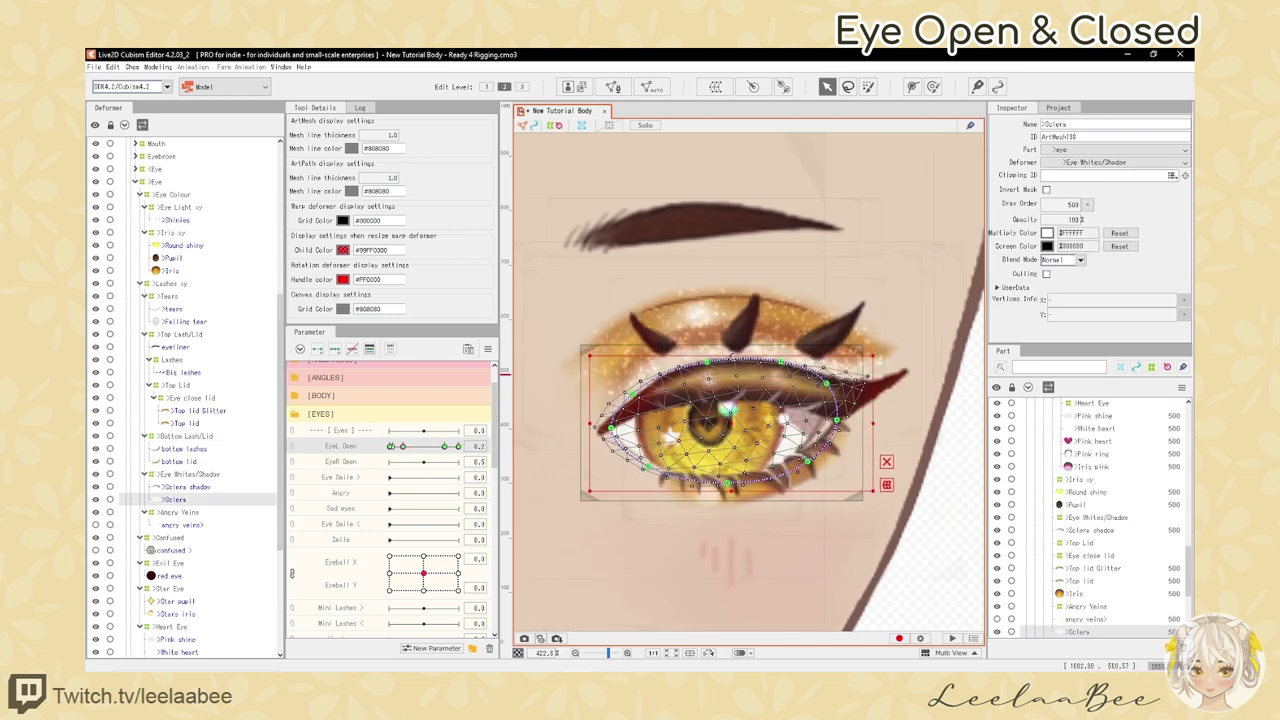
drag(866, 498, 860, 489)
key(ctrl+t)
click(186, 436)
key(ctrl+t)
scroll(737, 449, down, 3)
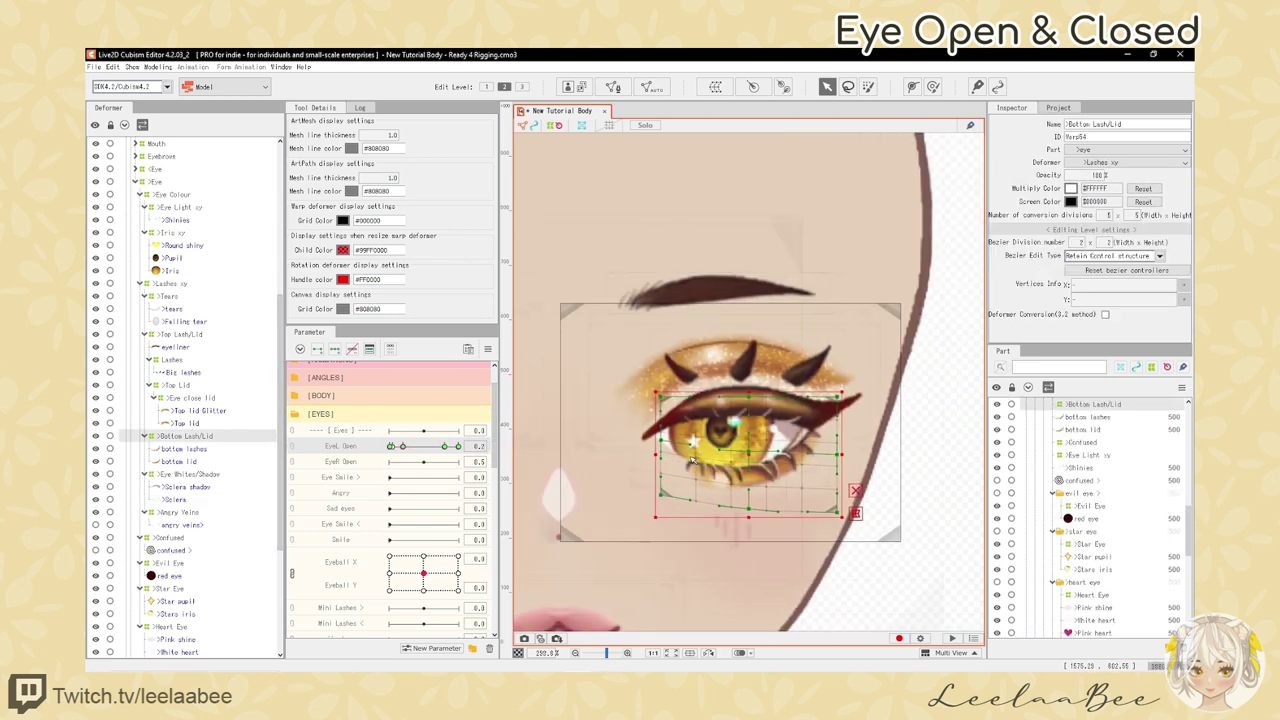
scroll(777, 478, up, 5)
mouse_move(403, 447)
mouse_down()
mouse_move(437, 449)
mouse_move(390, 447)
mouse_move(403, 448)
mouse_up()
scroll(673, 477, down, 3)
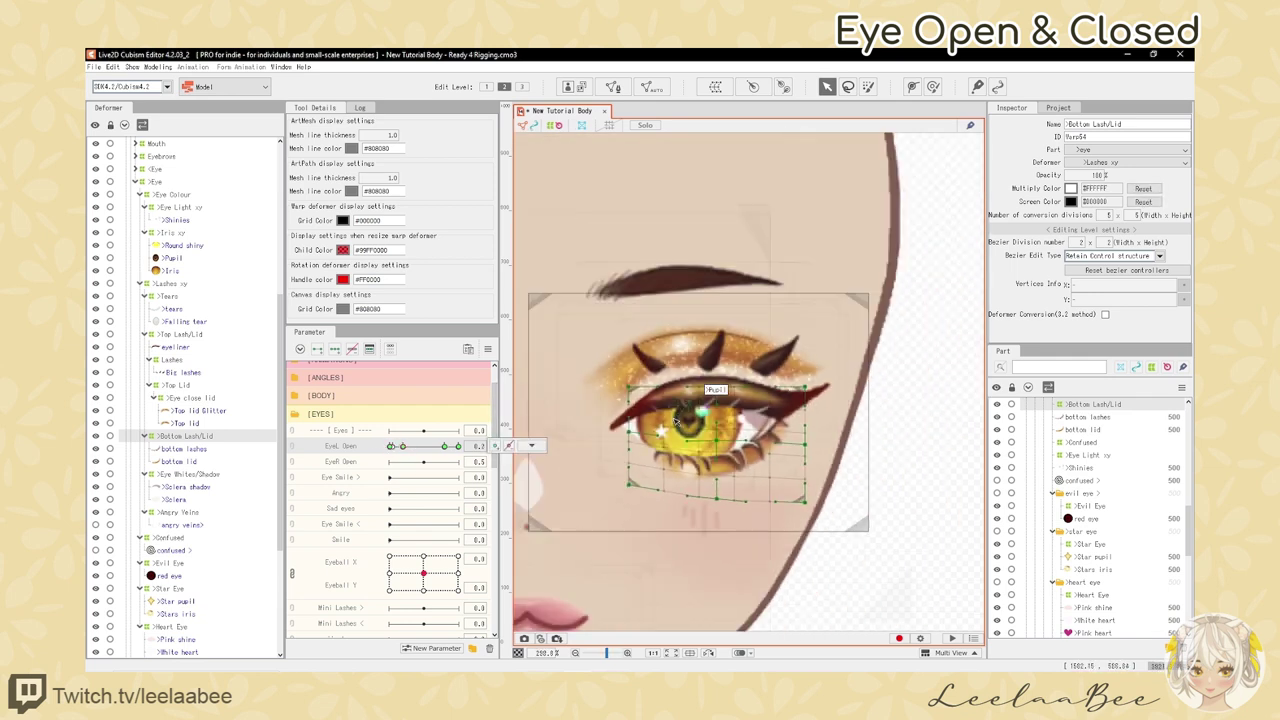
scroll(666, 423, up, 3)
- Lower the centre of the Eye close lid deformer at EyeL Open 0.2 and refine its side and upper-middle points
click(200, 412)
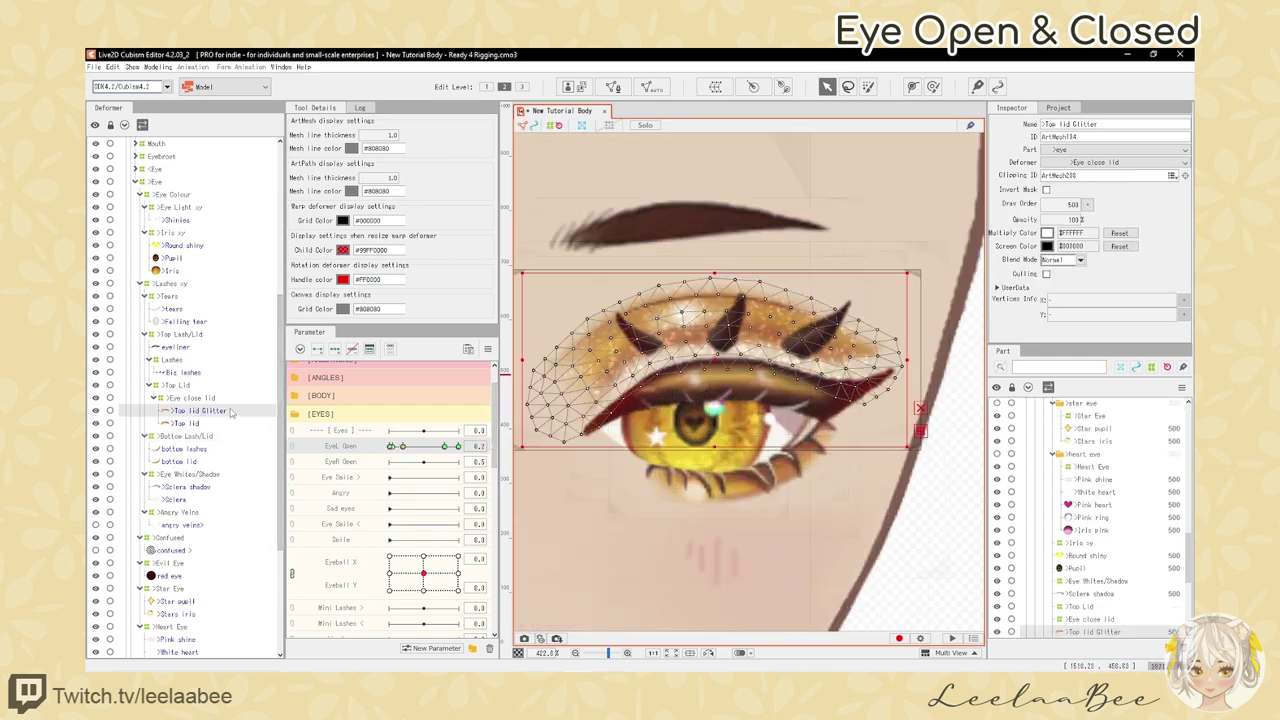
click(213, 399)
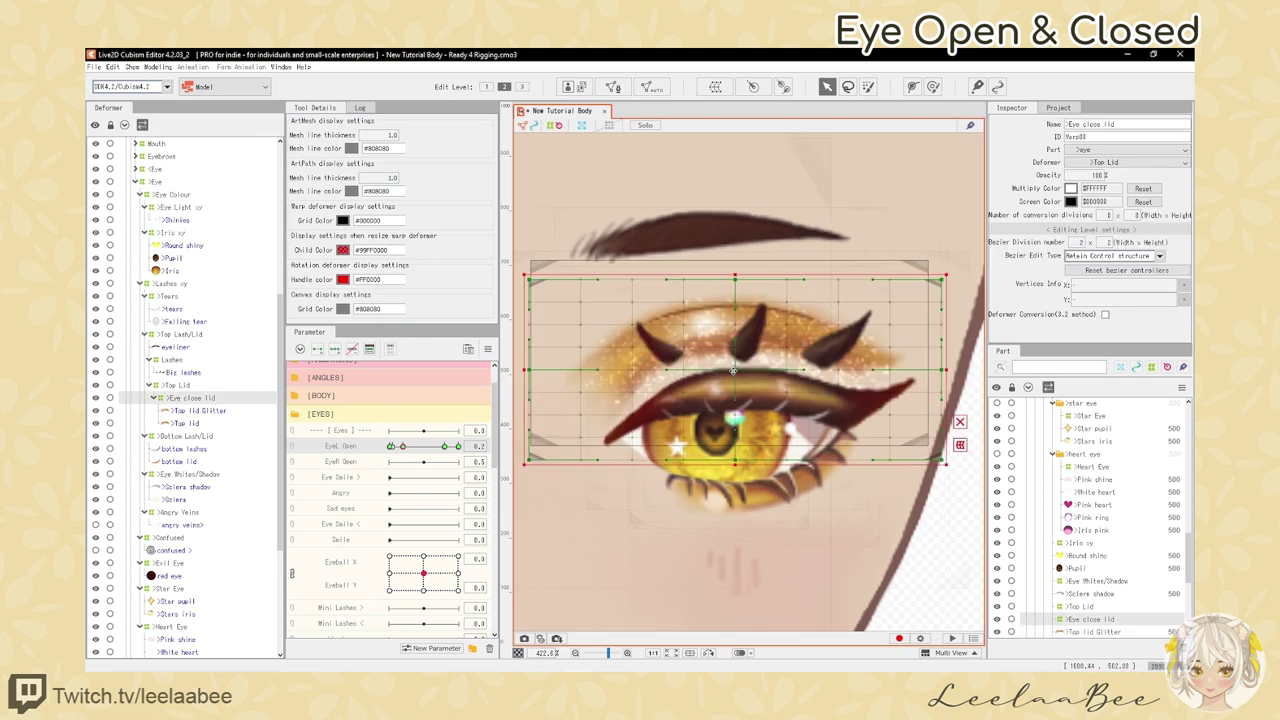
drag(733, 370, 730, 393)
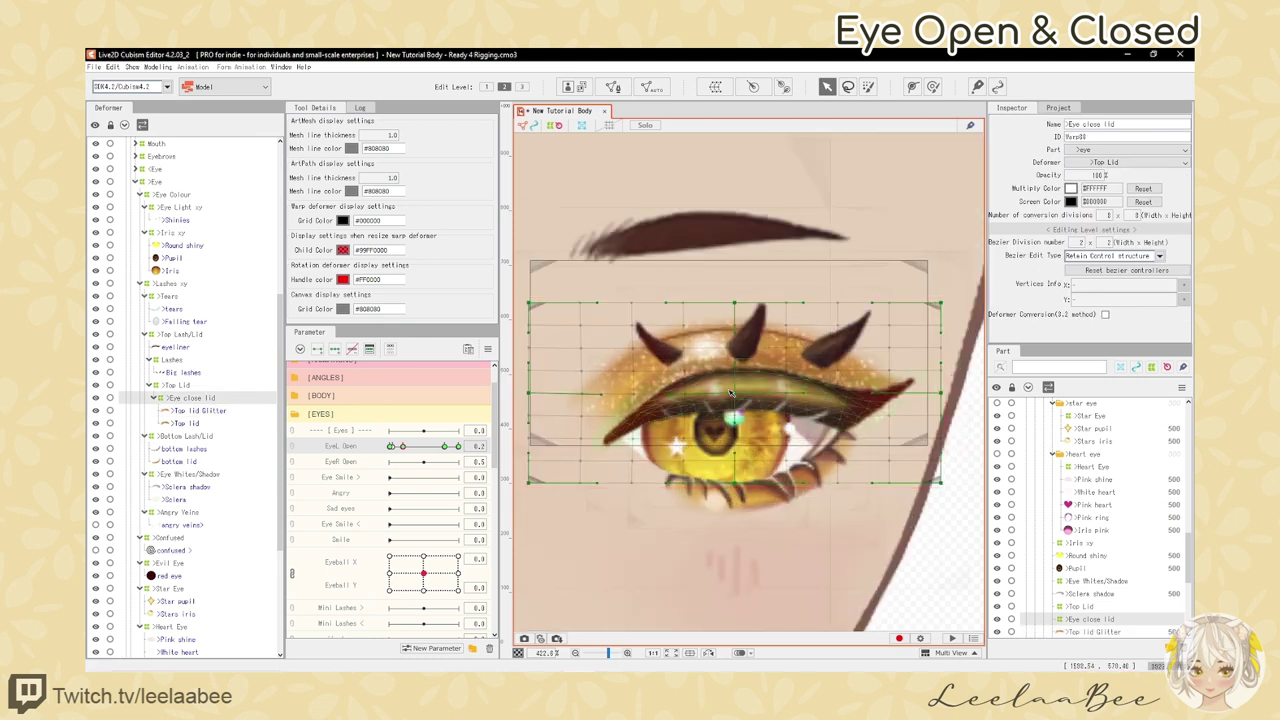
drag(941, 393, 936, 387)
mouse_move(403, 446)
mouse_down()
mouse_move(434, 447)
mouse_move(403, 446)
mouse_up()
drag(735, 303, 735, 295)
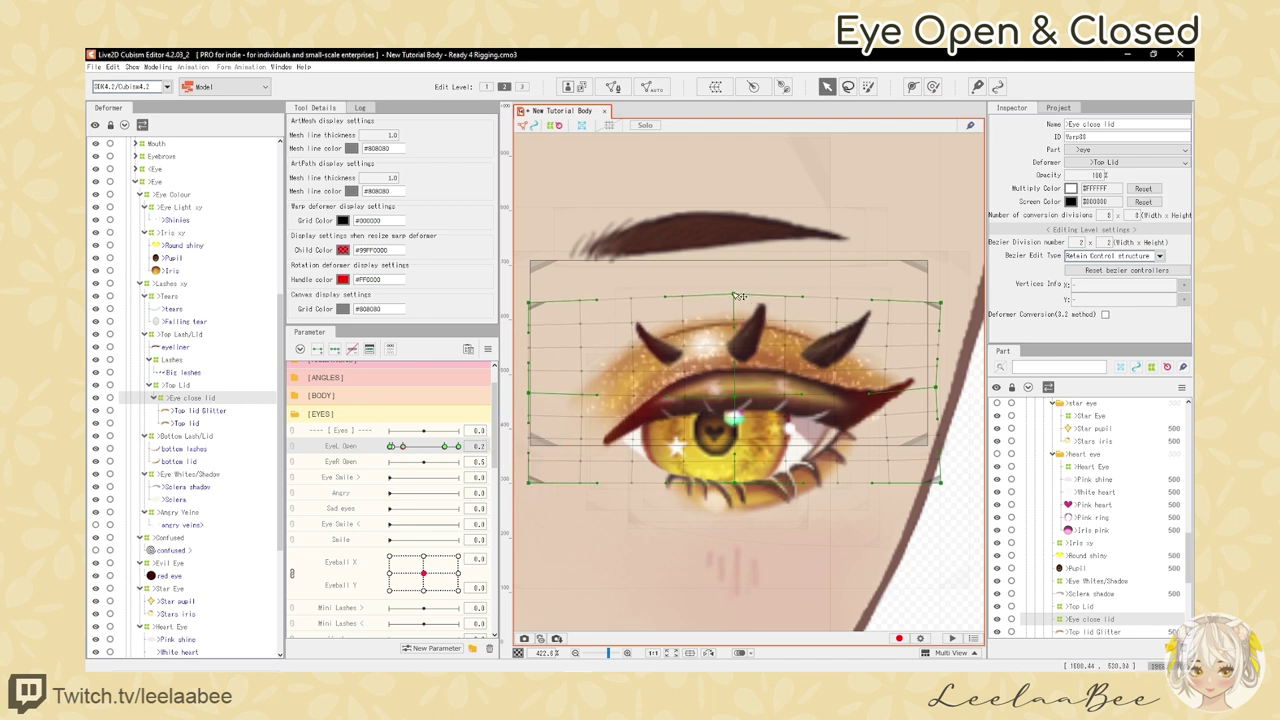
click(731, 383)
drag(531, 389, 531, 394)
mouse_move(403, 446)
mouse_down()
mouse_move(423, 447)
mouse_move(403, 446)
mouse_up()
- Select the Big lashes mesh and move its outer part slightly down and outward at EyeL Open 0.2
scroll(685, 380, down, 2)
key(ctrl+t)
click(205, 385)
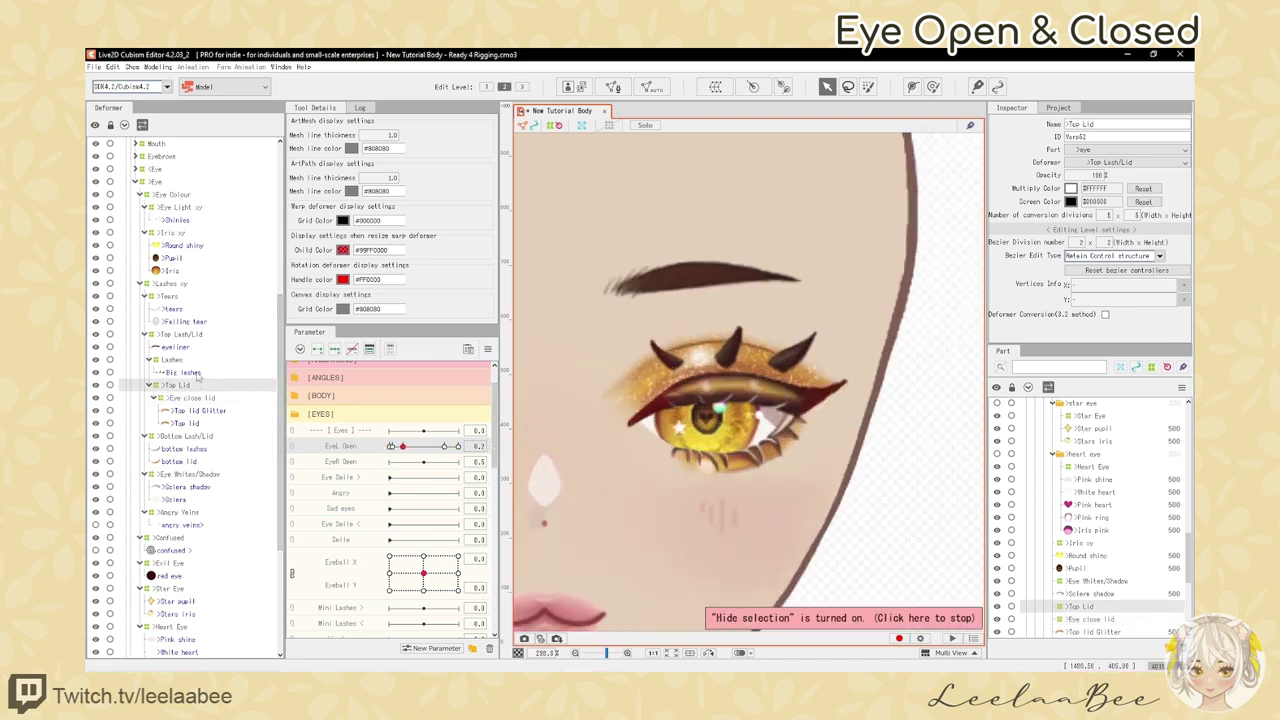
click(197, 374)
drag(825, 400, 835, 413)
key(ctrl+t)
key(ctrl+t)
- Examine the Lashes deformer and the closing eye between EyeL Open 0.2 and the closed key
mouse_move(403, 446)
mouse_down()
mouse_move(391, 457)
mouse_move(403, 448)
mouse_move(408, 461)
mouse_move(388, 448)
mouse_up()
key(ctrl+t)
key(ctrl+t)
key(ctrl+t)
key(ctrl+t)
click(532, 446)
click(541, 493)
click(173, 360)
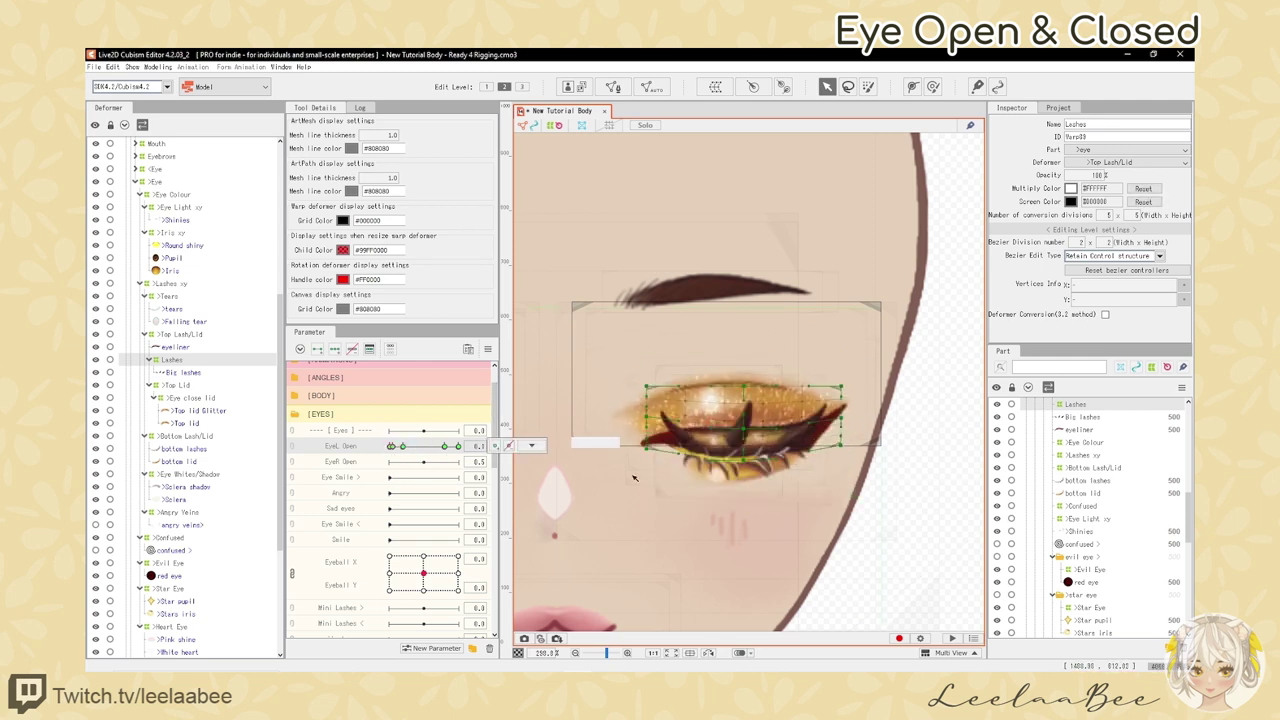
scroll(758, 435, down, 2)
scroll(737, 461, up, 2)
click(736, 461)
scroll(736, 461, up, 2)
- Reshape the inner and outer sides of the Bottom Lash/Lid deformer at EyeL Open 0.1, testing the transition
click(187, 436)
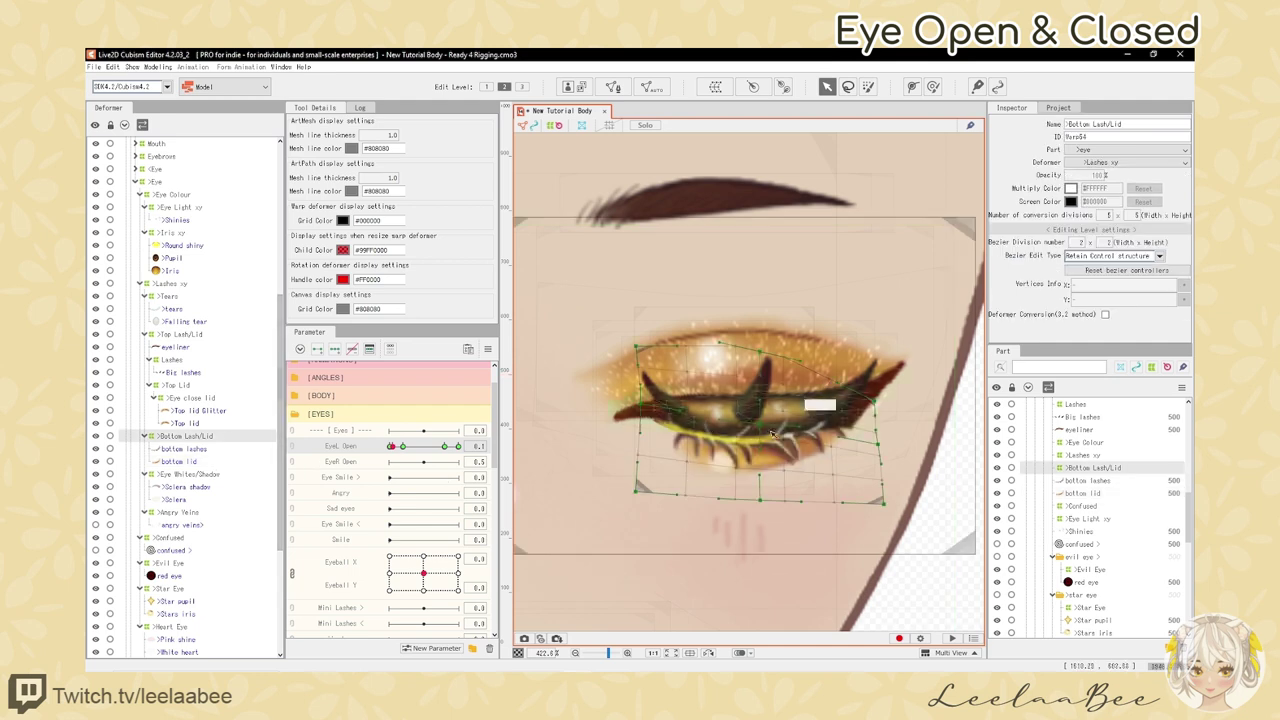
drag(393, 447, 396, 471)
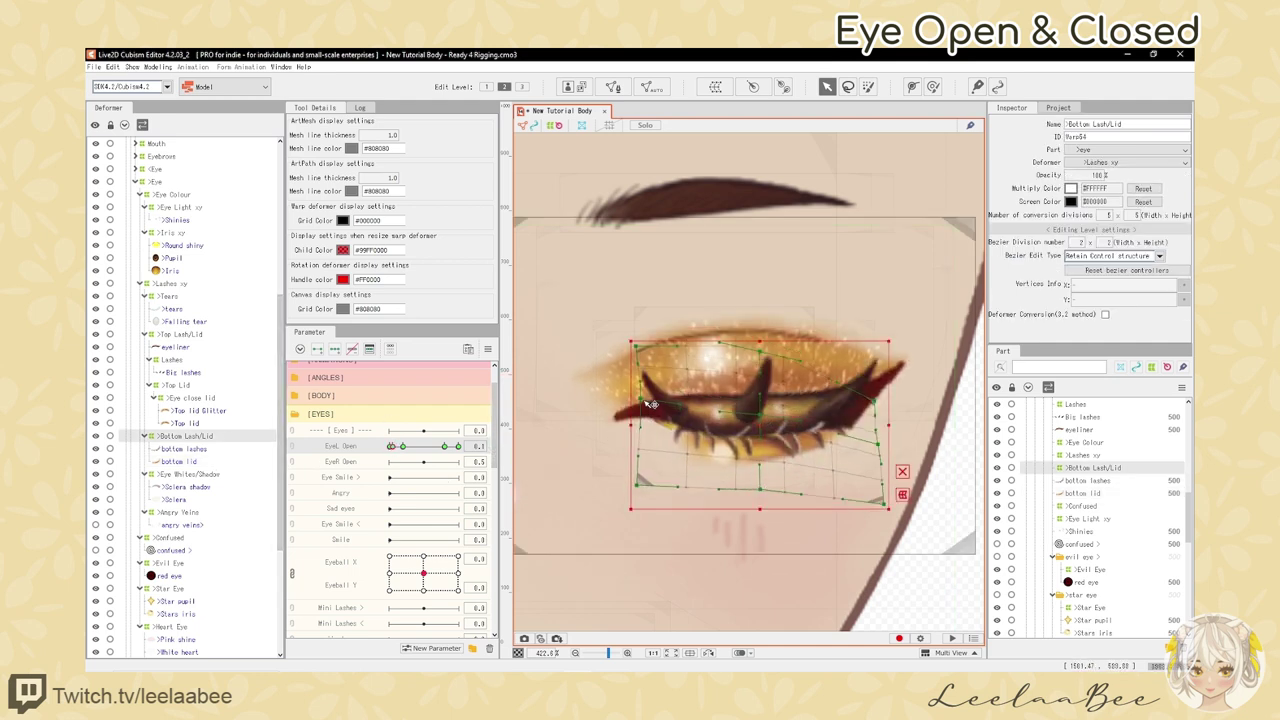
drag(404, 448, 393, 448)
drag(875, 402, 887, 391)
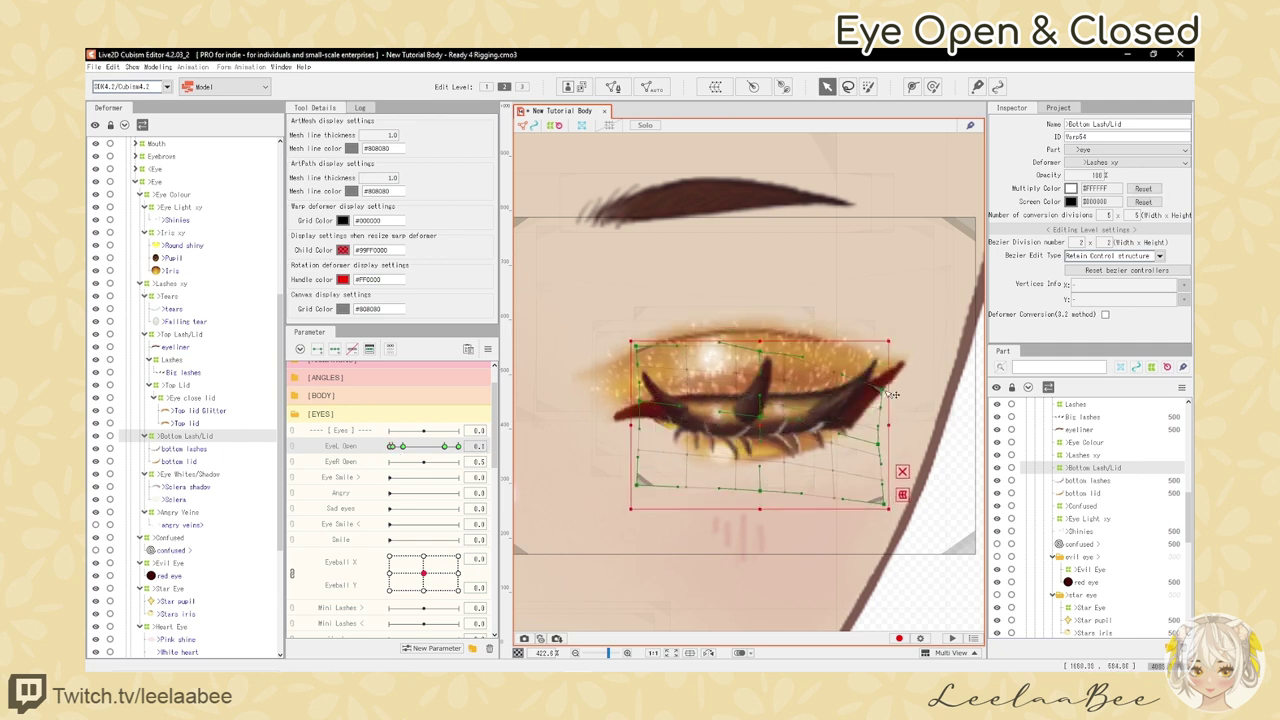
drag(406, 448, 394, 448)
- Raise the sclera's lower path points at EyeL Open 0.1 and preview the eye closing with the selection hidden
click(177, 499)
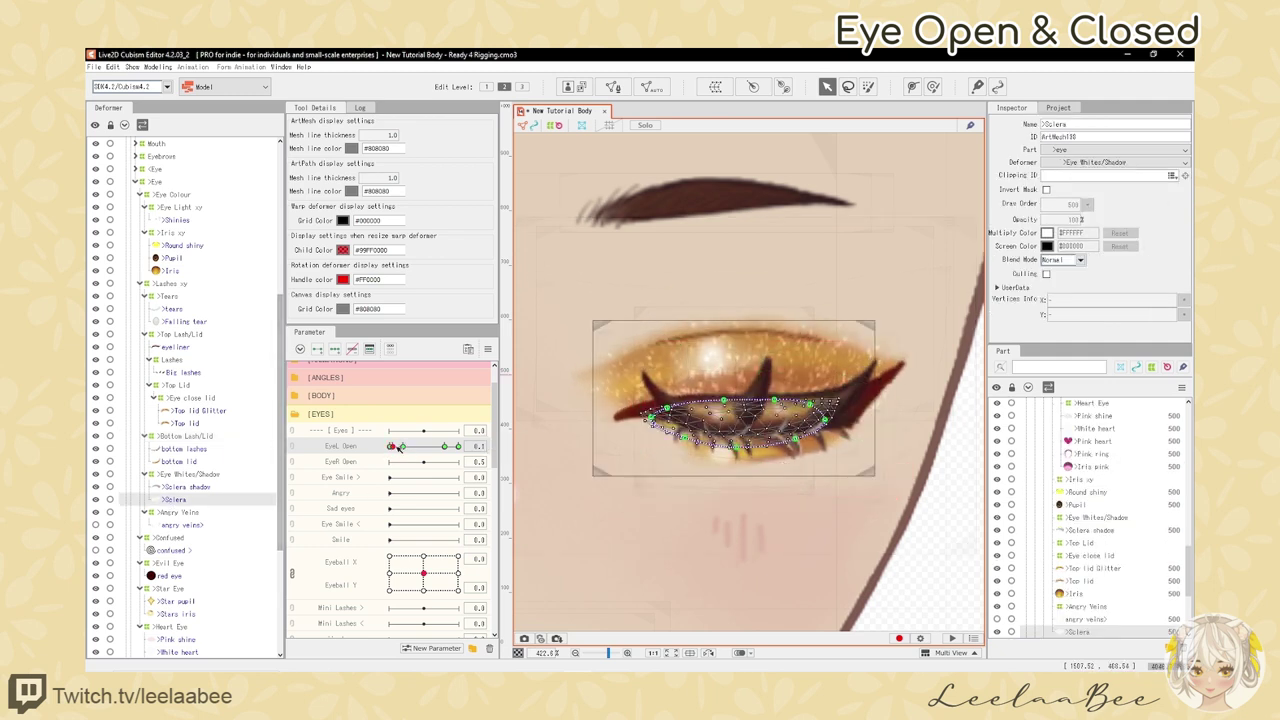
key(ctrl+a)
drag(740, 425, 740, 415)
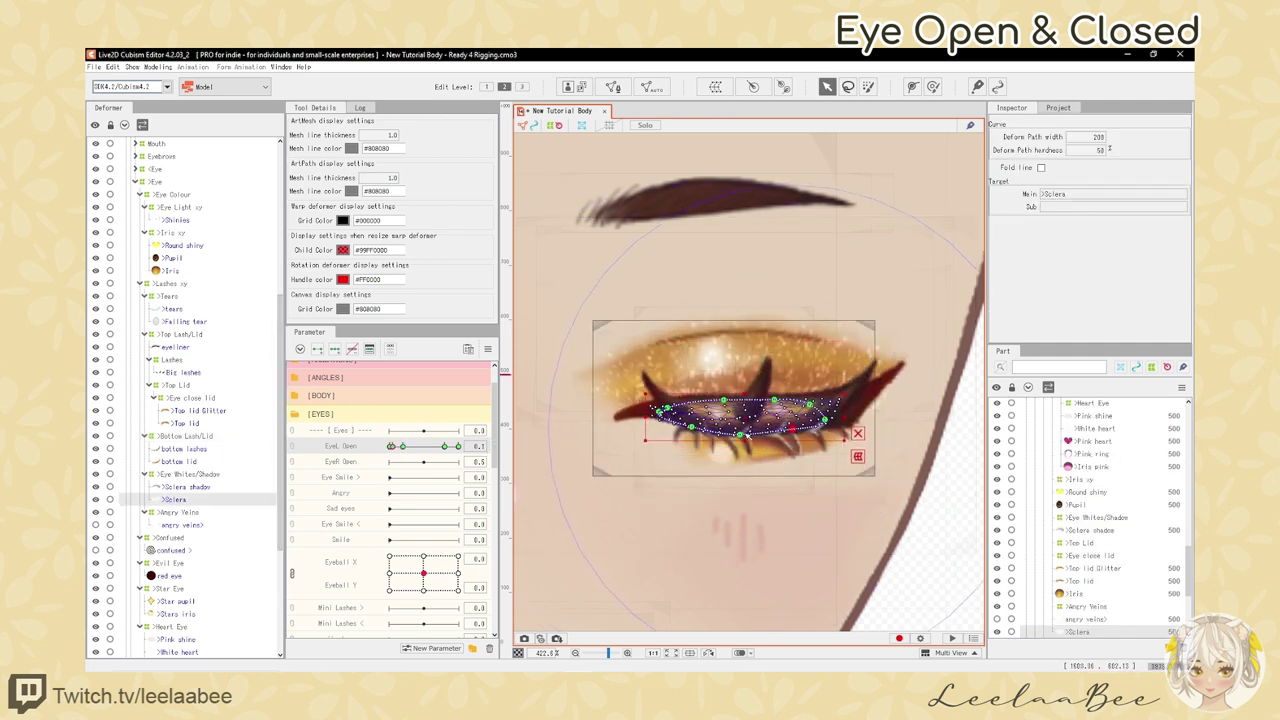
key(ctrl+h)
drag(392, 448, 349, 468)
scroll(610, 430, down, 4)
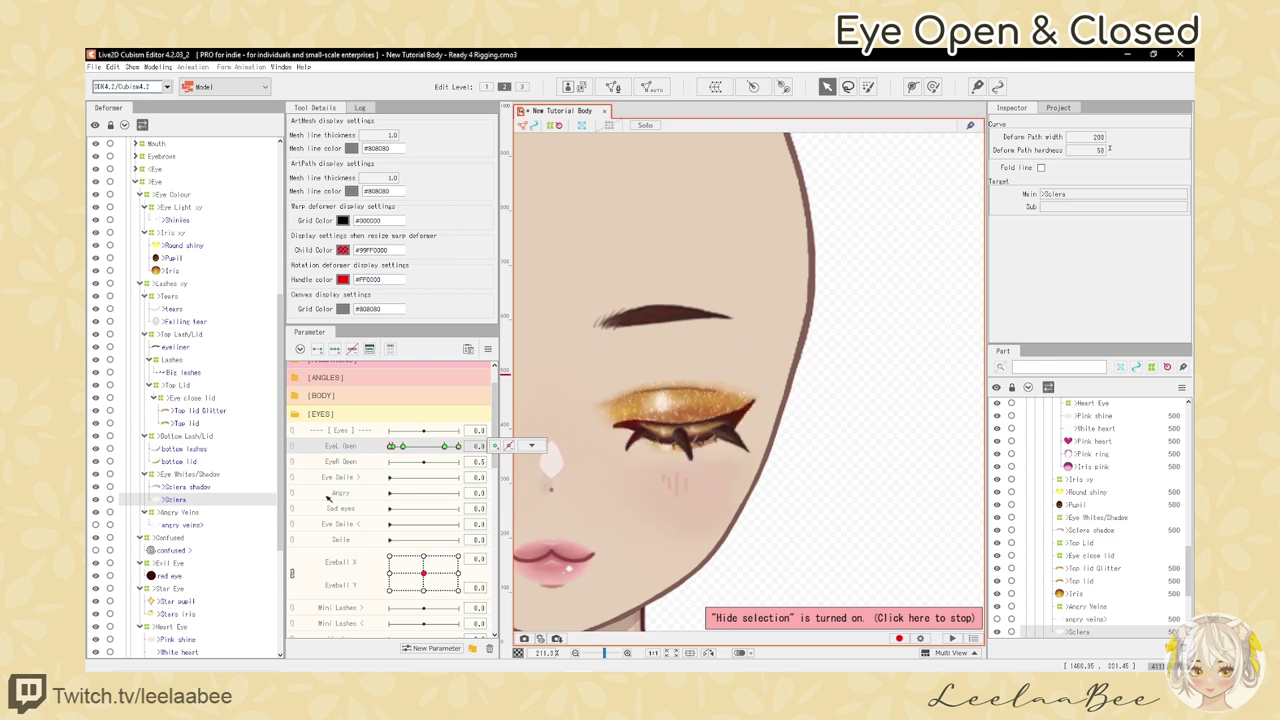
- Isolate the middle spike of Big lashes at EyeL Open 0, move it slightly down, and preview the eye closing
click(740, 497)
click(216, 371)
scroll(685, 446, up, 4)
key(ctrl+h)
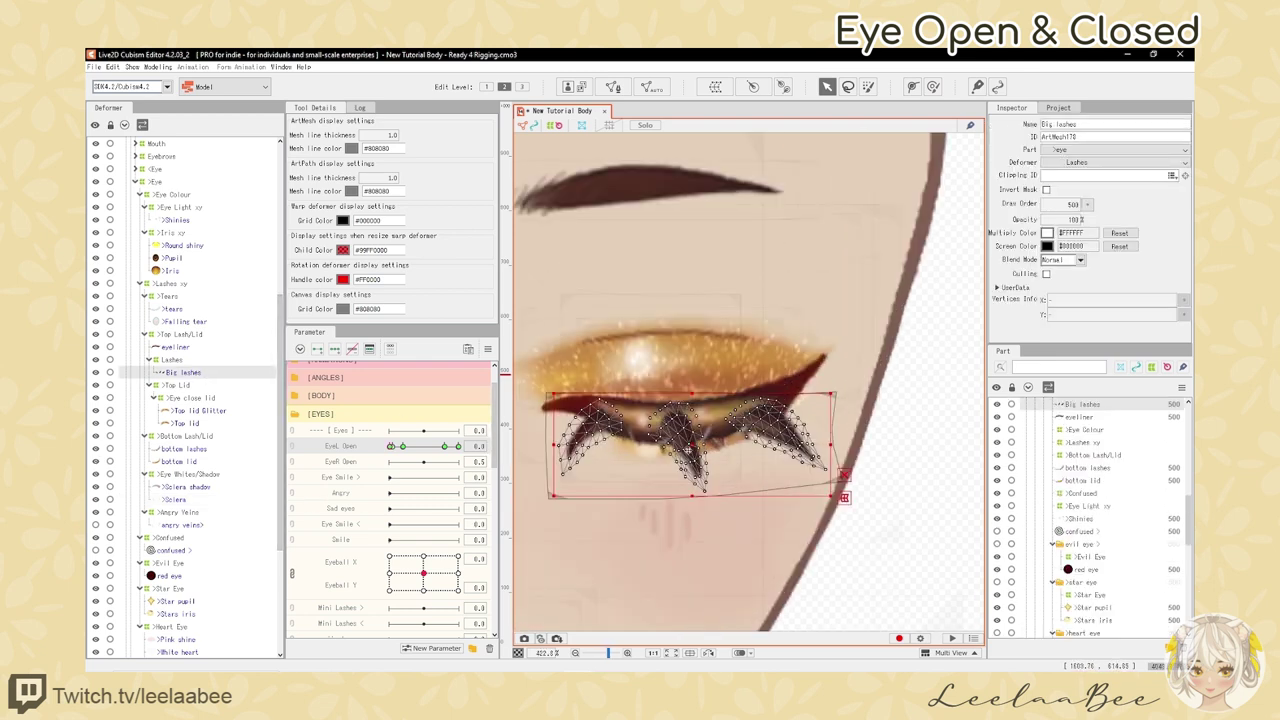
click(848, 87)
drag(651, 395, 740, 364)
click(827, 87)
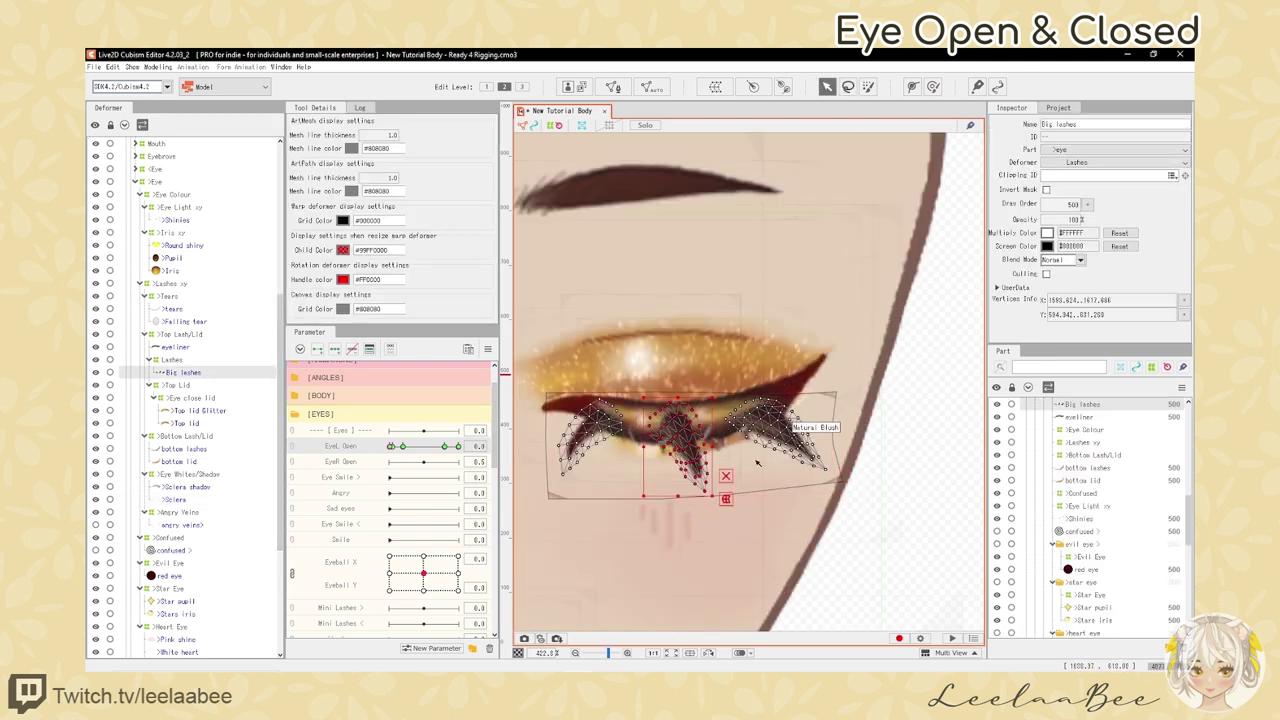
scroll(669, 450, down, 4)
key(ctrl+h)
mouse_move(390, 447)
mouse_down()
mouse_move(376, 449)
mouse_move(410, 453)
mouse_up()
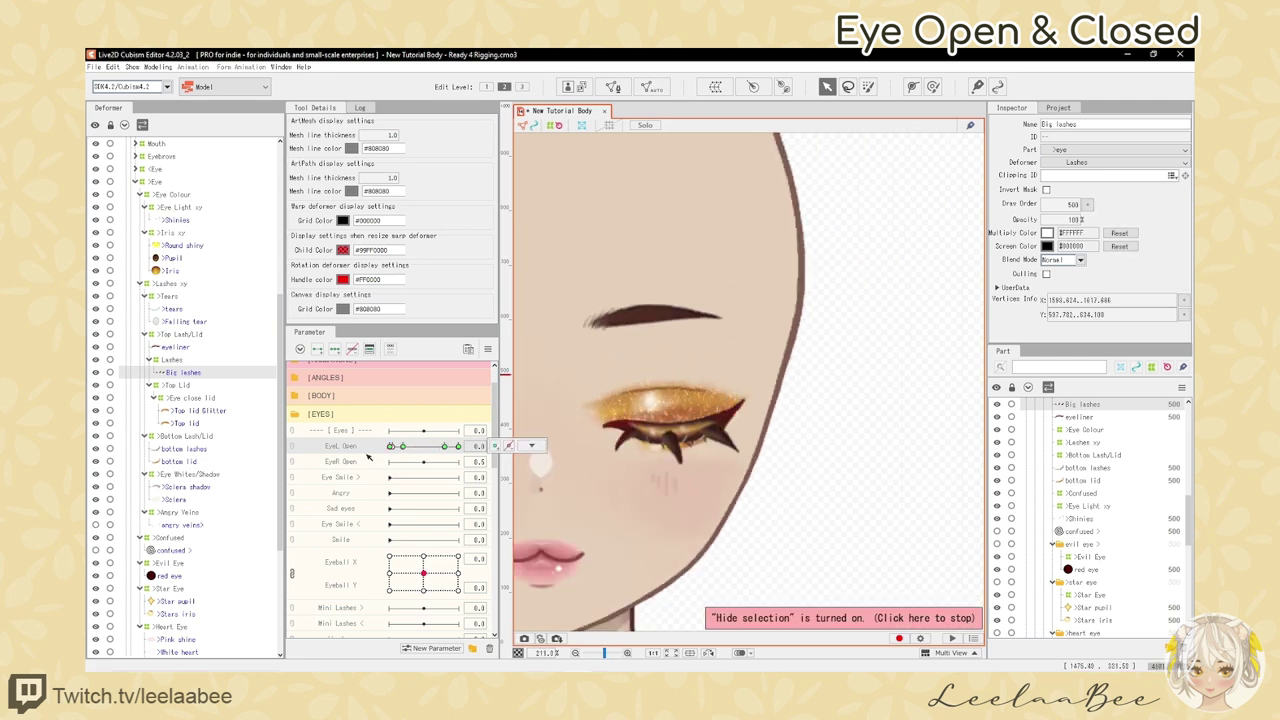
drag(367, 456, 338, 461)
scroll(778, 449, down, 5)
scroll(715, 410, up, 5)
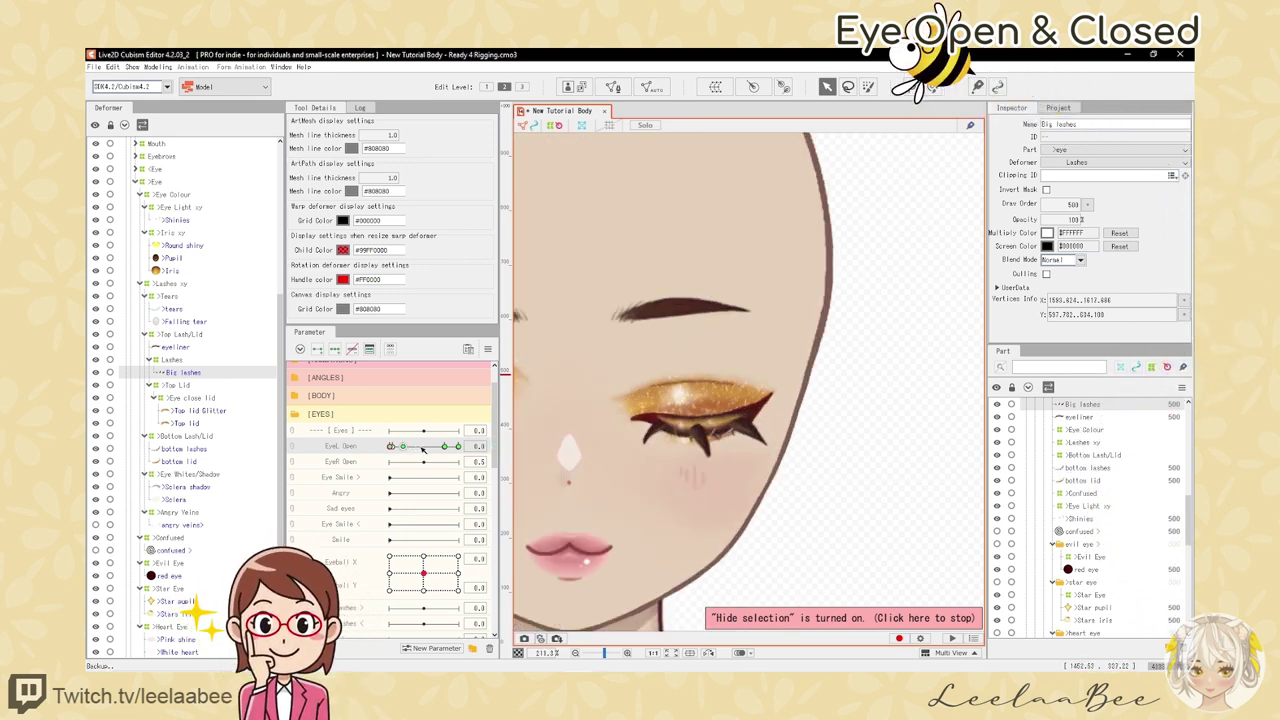
- Raise the upper-middle point of the Eye close lid deformer at EyeL Open 0 and preview the eye opening to 1.0
click(638, 367)
drag(707, 366, 709, 360)
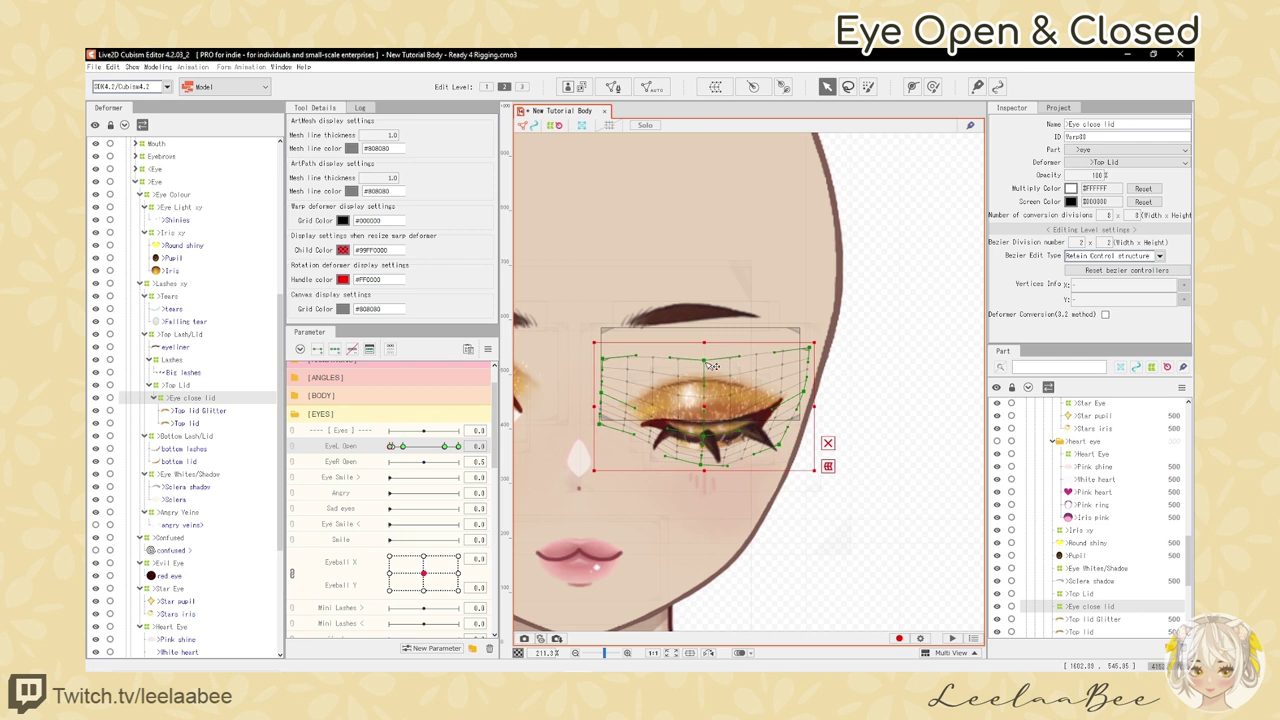
scroll(648, 343, down, 1)
key(ctrl+t)
drag(390, 446, 475, 447)
scroll(680, 398, up, 1)
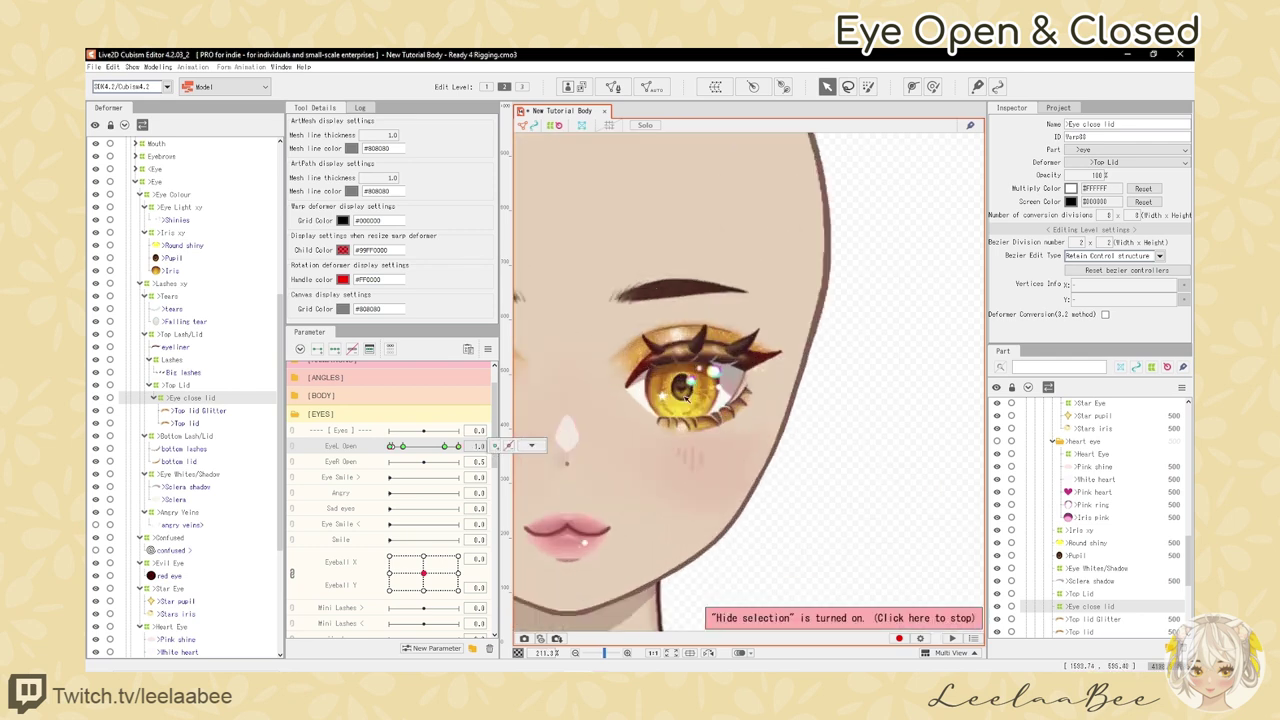
- Create a warp deformer named ">Iris squishy" as parent of the Round shiny, Pupil and Iris meshes
scroll(232, 488, down, 1)
click(174, 225)
shift+click(190, 200)
shift+click(190, 203)
scroll(181, 250, up, 1)
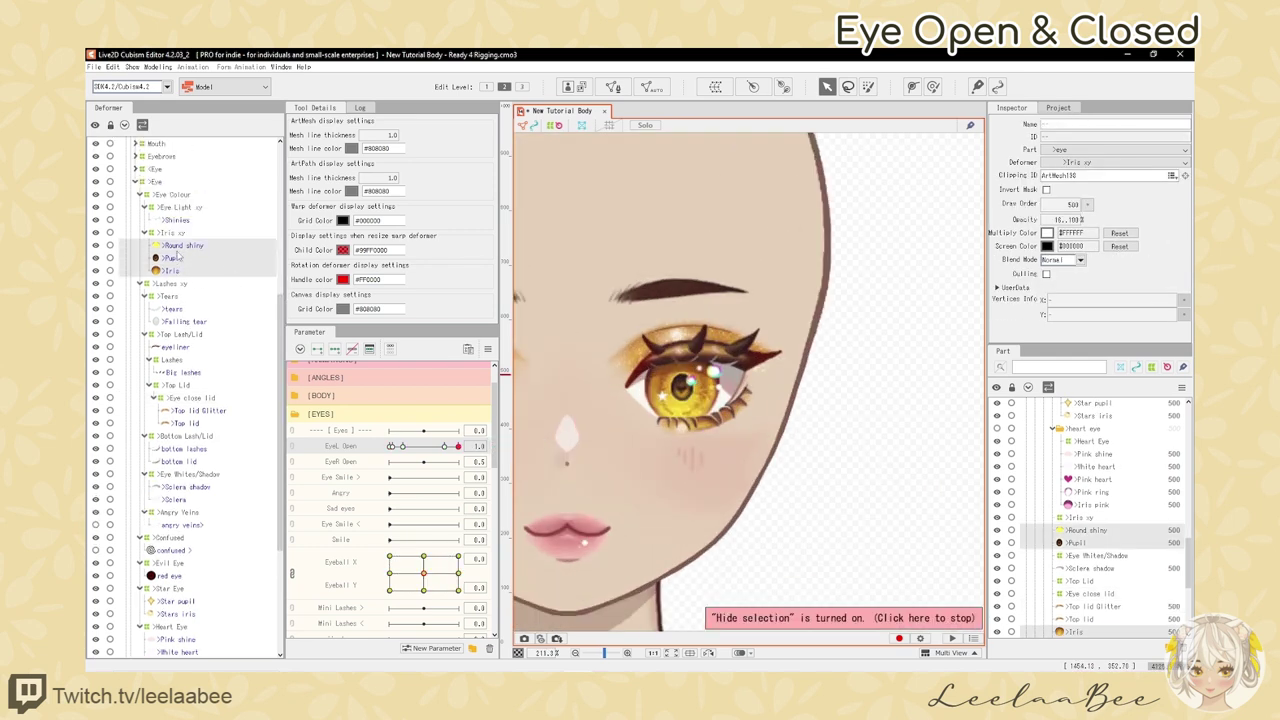
click(715, 87)
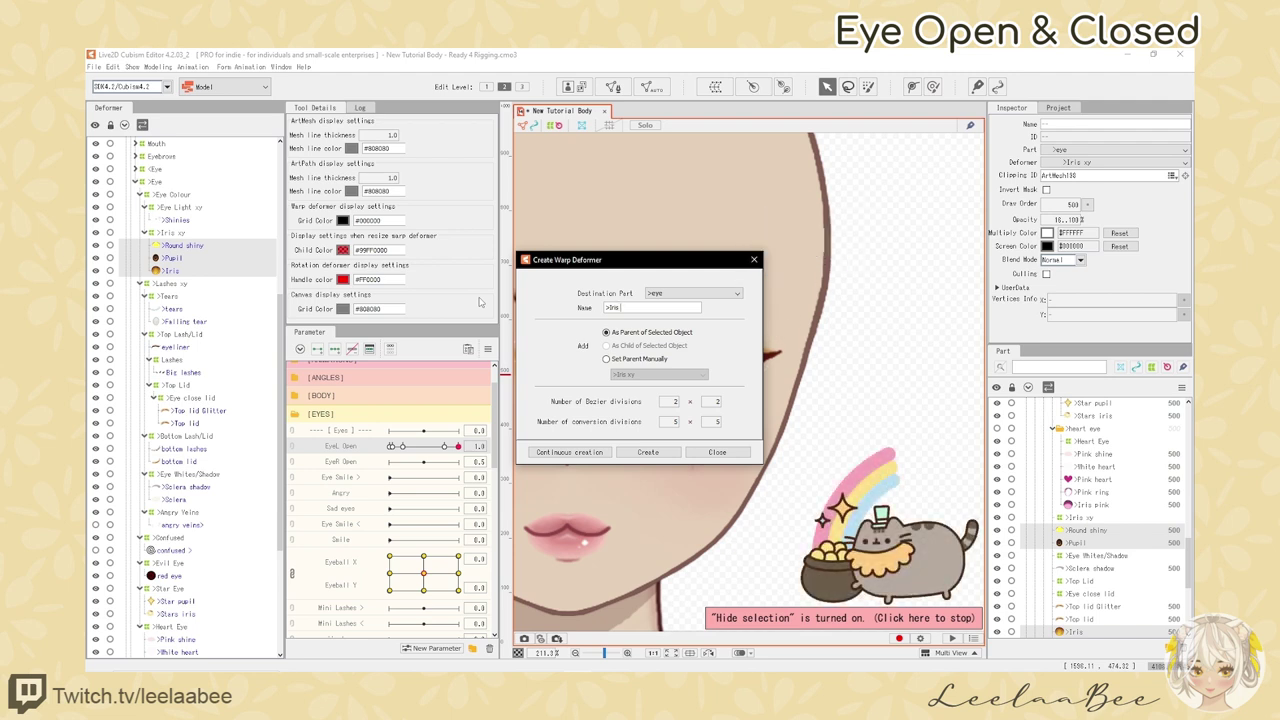
text(squishy)
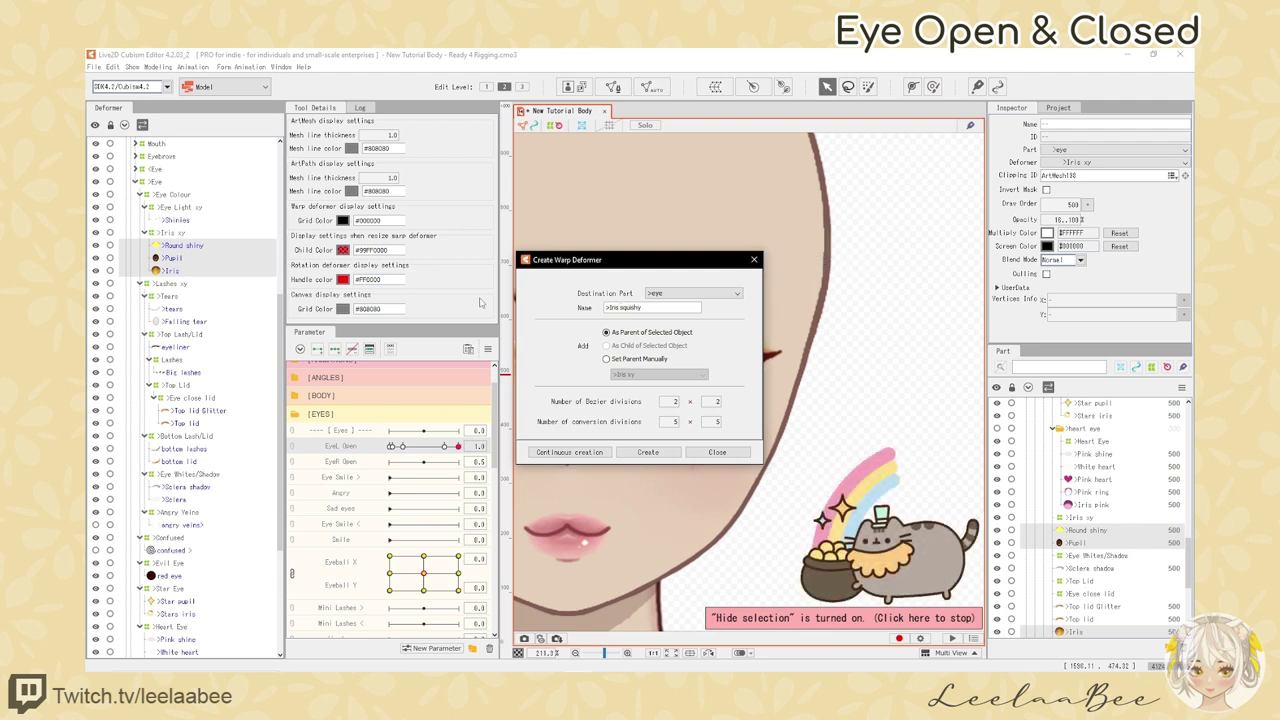
click(648, 452)
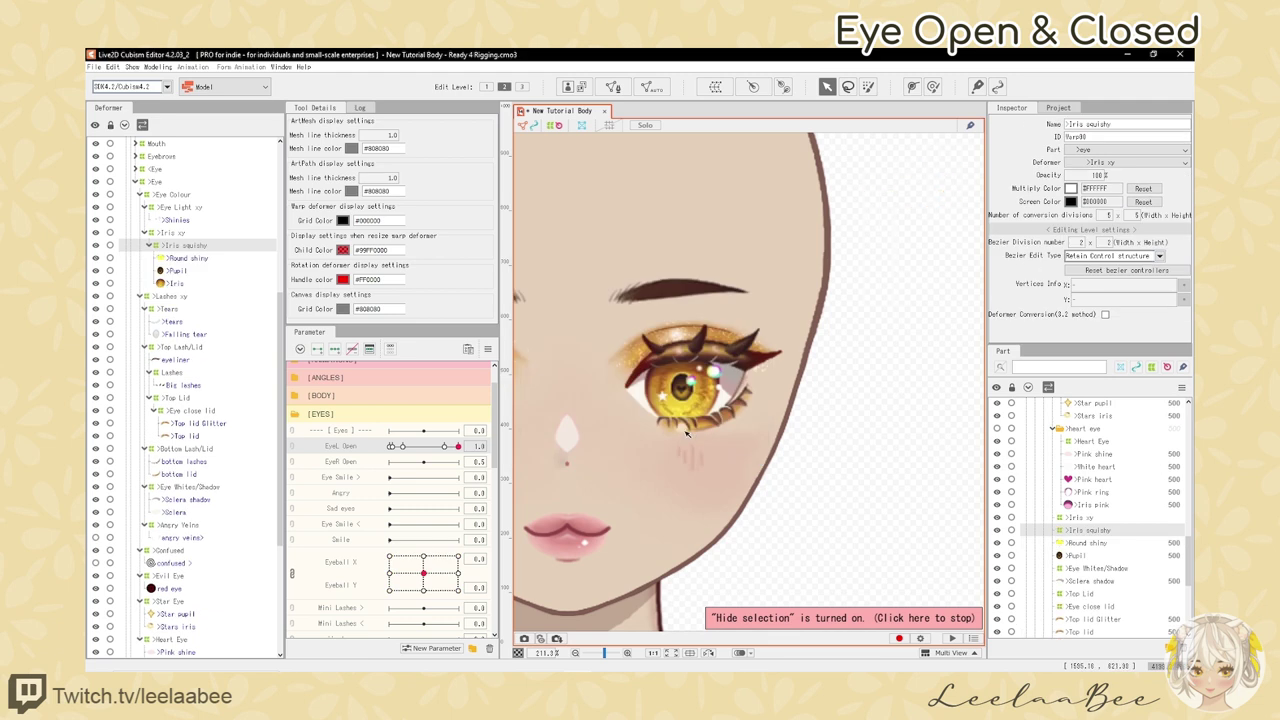
- Add EyeL Open keys to the Iris squishy deformer, including the open, 0.2 and closed positions
scroll(681, 428, up, 1)
drag(682, 430, 642, 447)
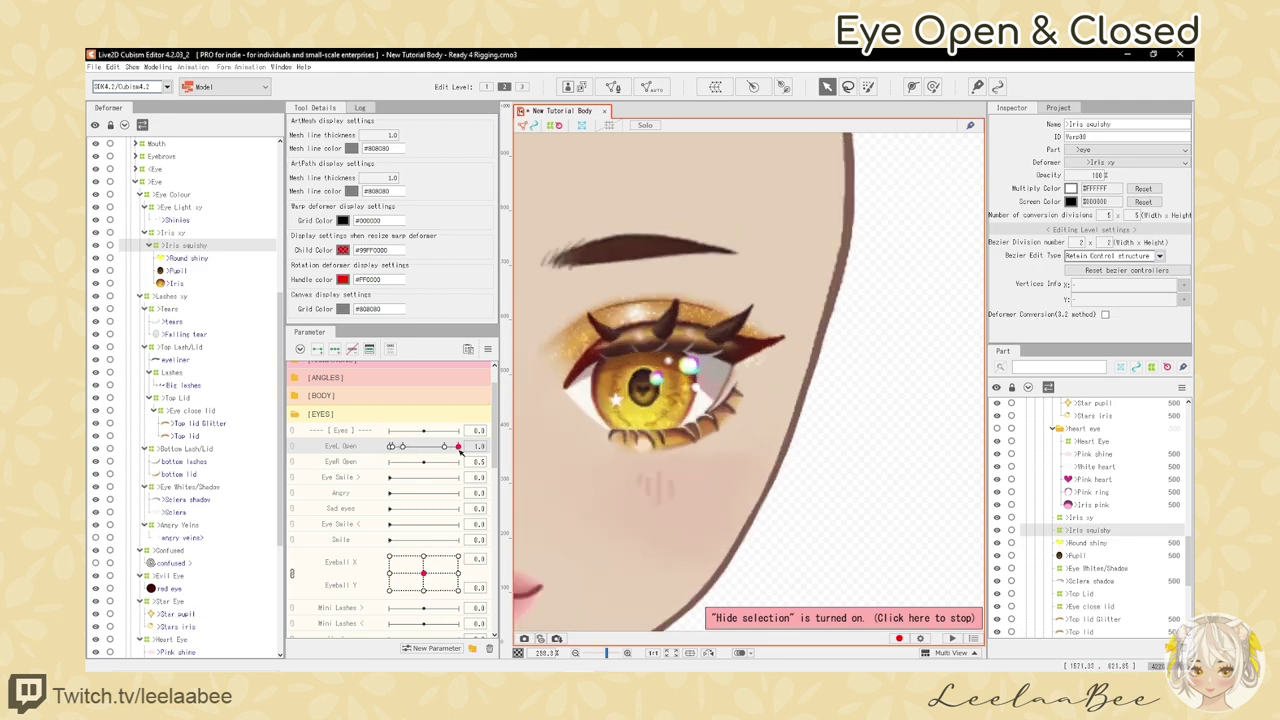
mouse_move(446, 448)
mouse_down()
mouse_move(502, 449)
mouse_move(486, 453)
mouse_up()
click(403, 446)
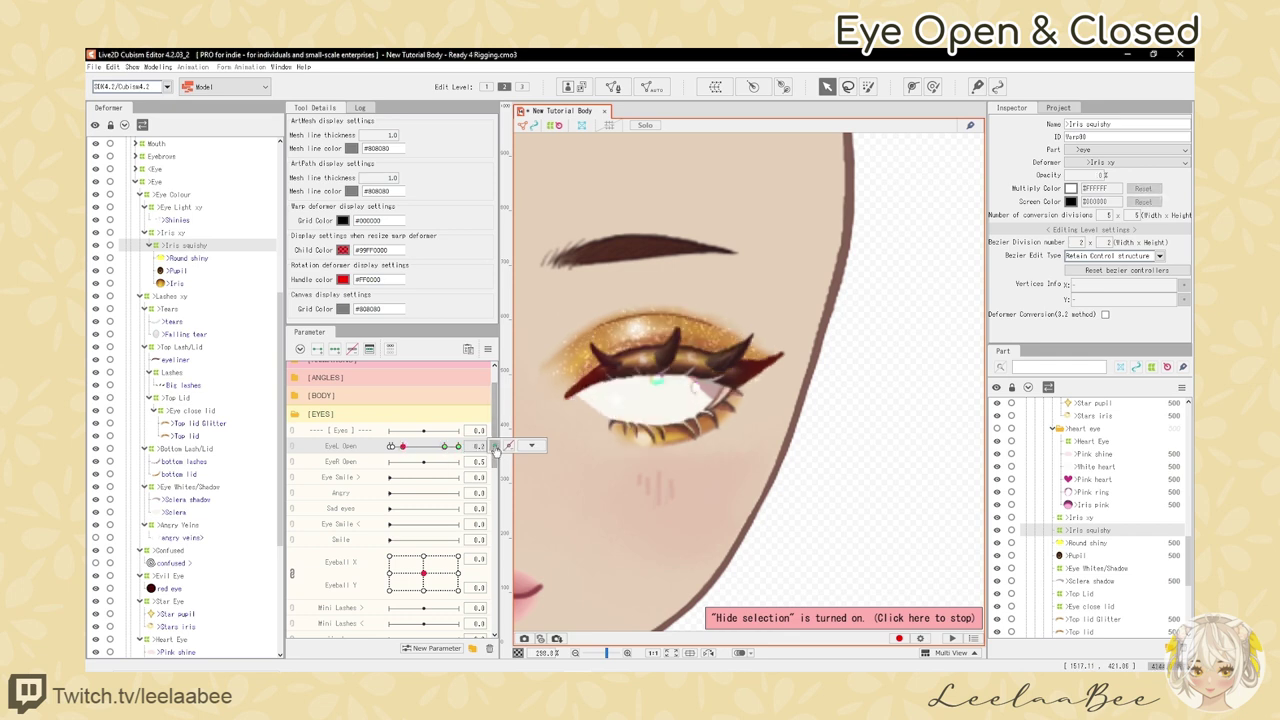
click(495, 449)
click(390, 447)
click(495, 450)
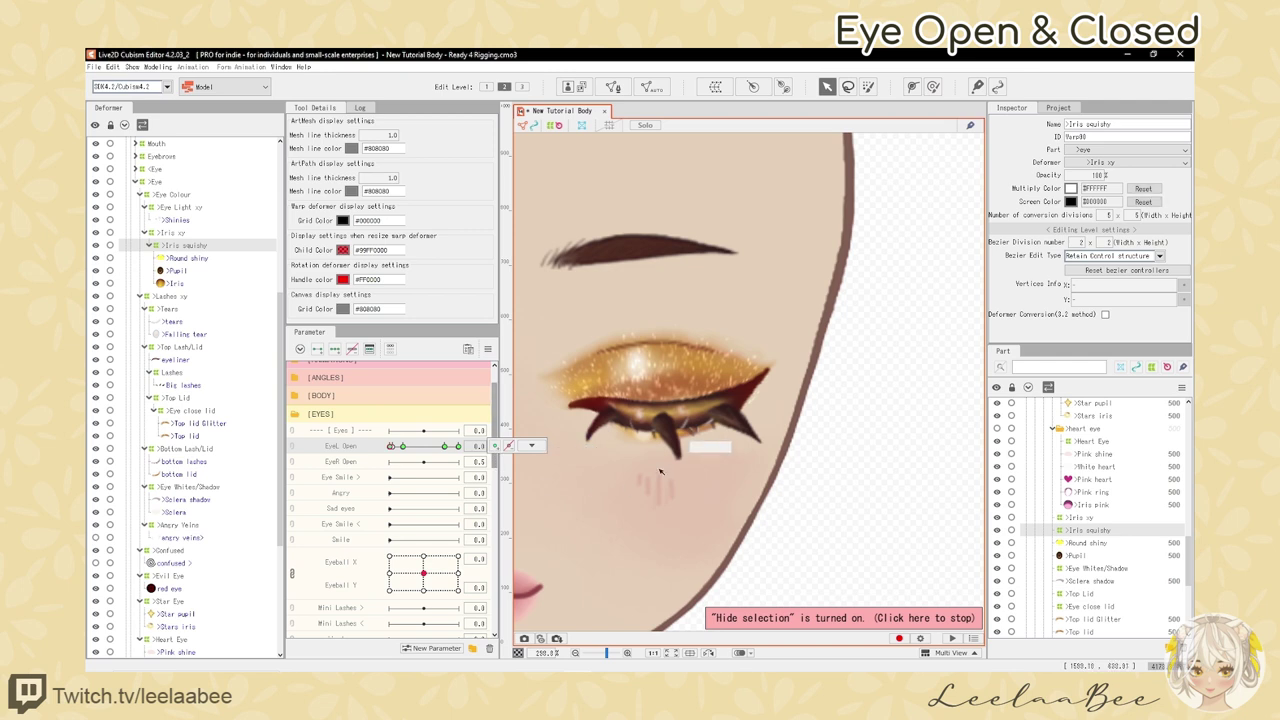
- Squash the Iris squishy deformer slightly from its upper edge at EyeL Open 0.2
scroll(667, 449, down, 2)
click(447, 448)
click(403, 447)
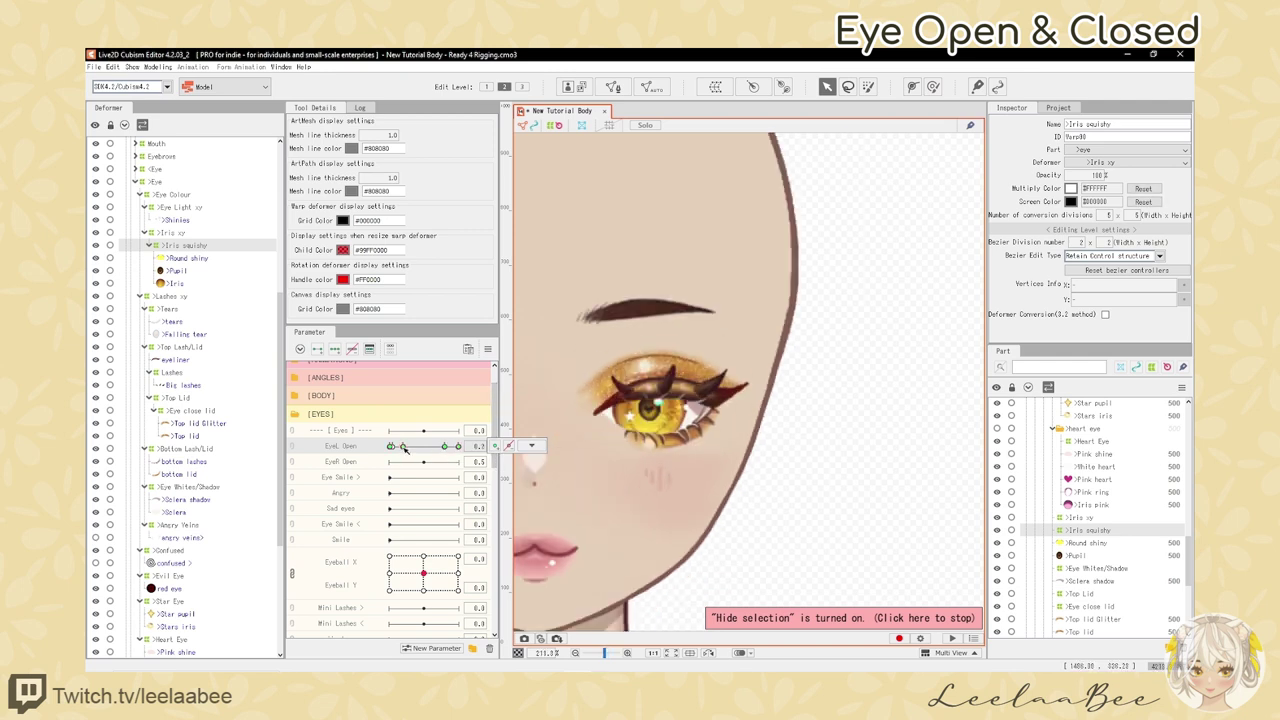
scroll(638, 407, up, 2)
scroll(650, 416, up, 2)
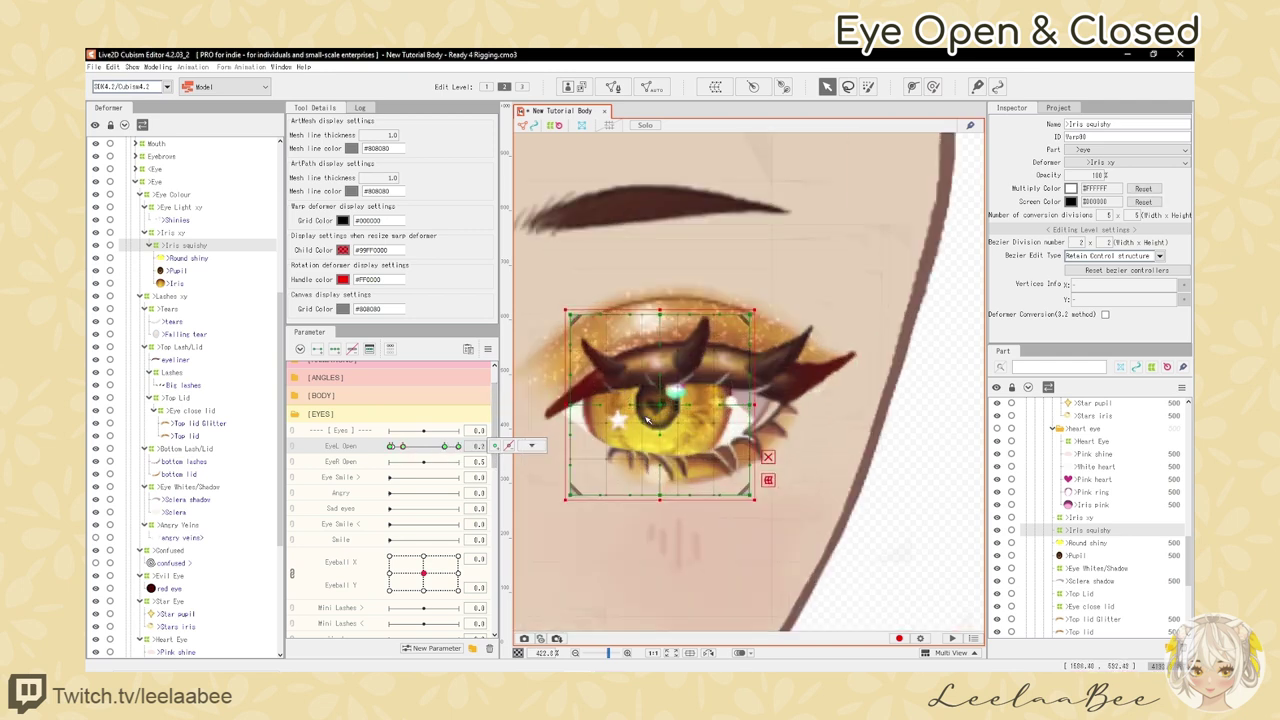
drag(660, 311, 650, 317)
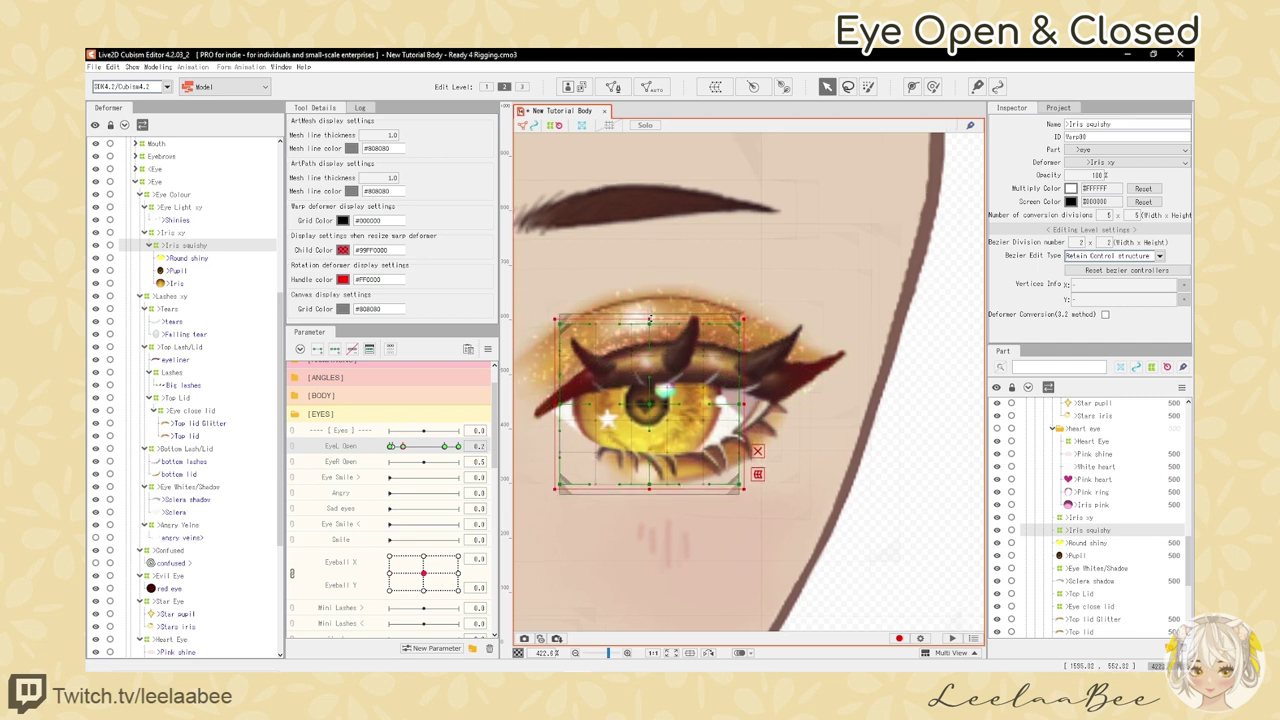
- Squash the Iris squishy deformer further down from its upper edge at EyeL Open 0 and preview the eye opening
drag(447, 446, 390, 446)
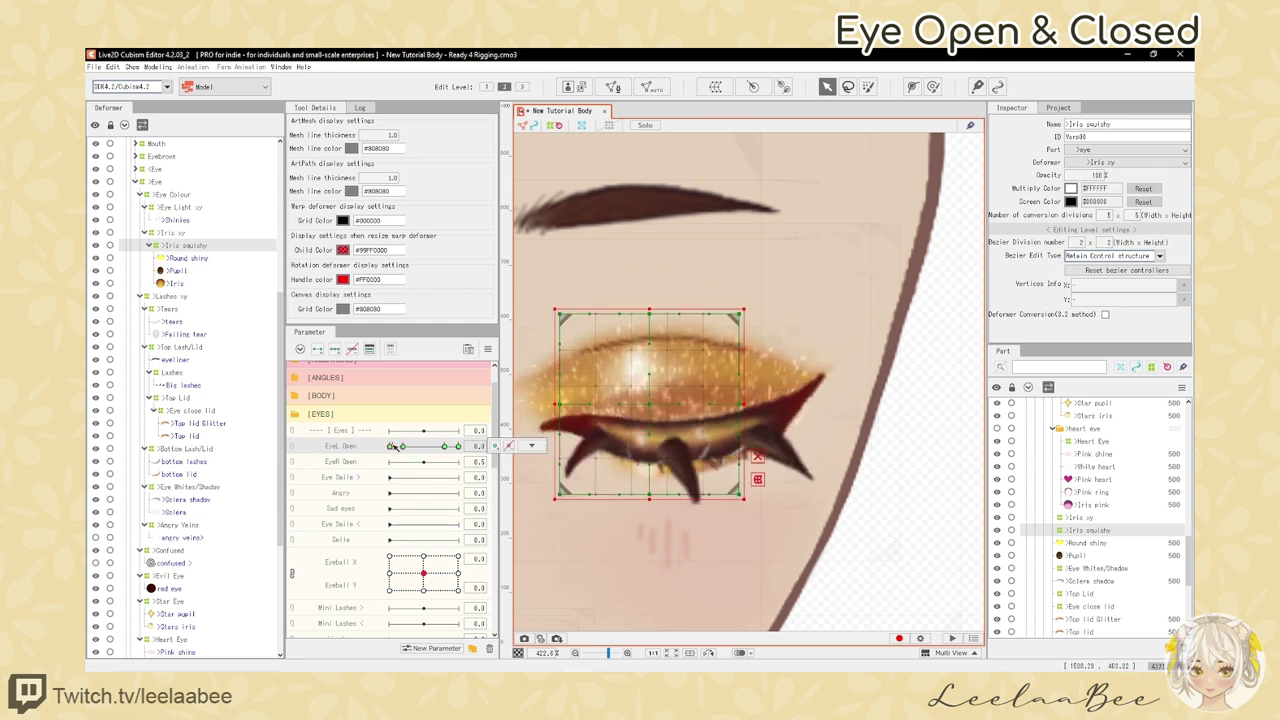
drag(650, 310, 650, 359)
drag(391, 446, 400, 447)
drag(402, 450, 446, 457)
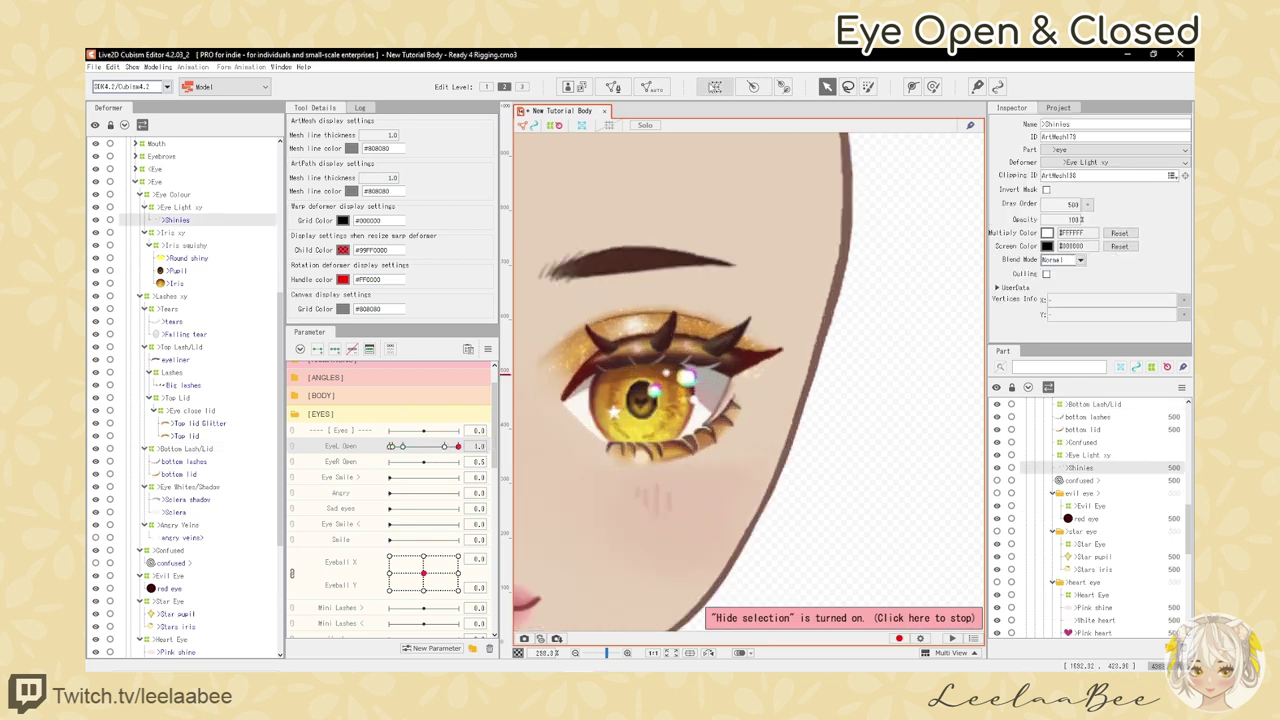
- Create a warp deformer named ">Lights Squishy" as parent of the Shinies mesh
click(715, 87)
drag(681, 308, 438, 306)
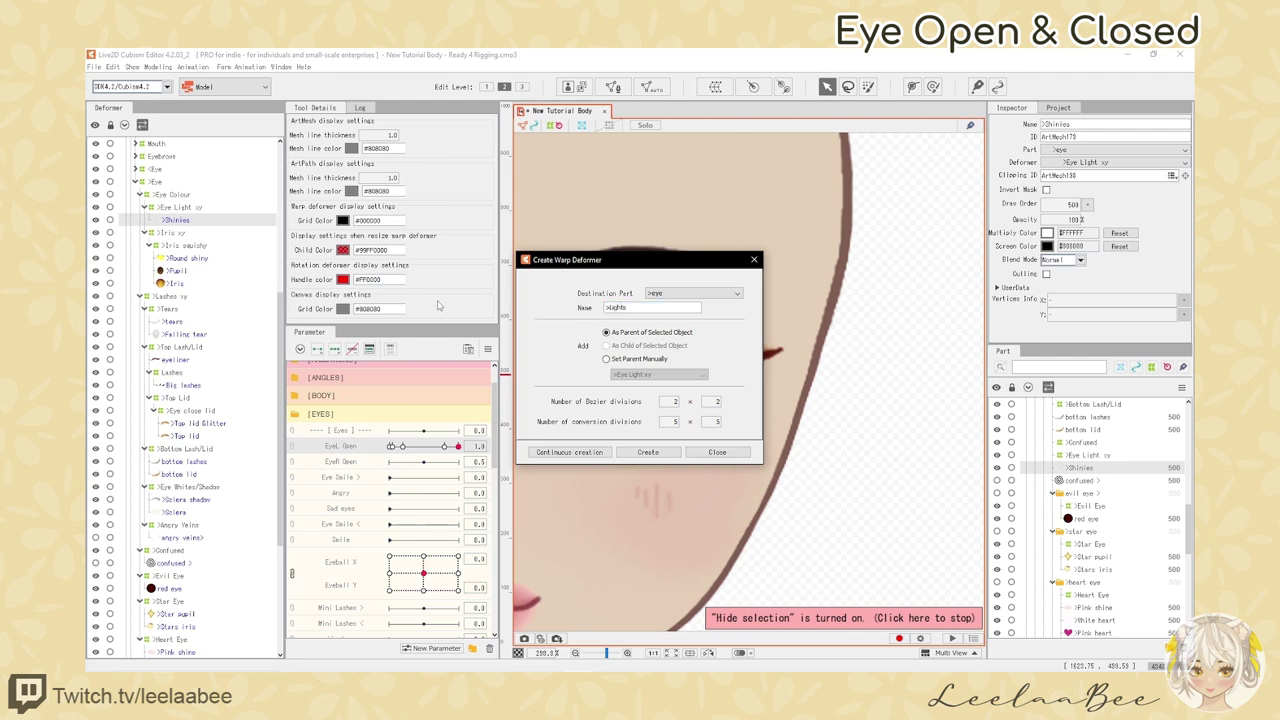
click(648, 452)
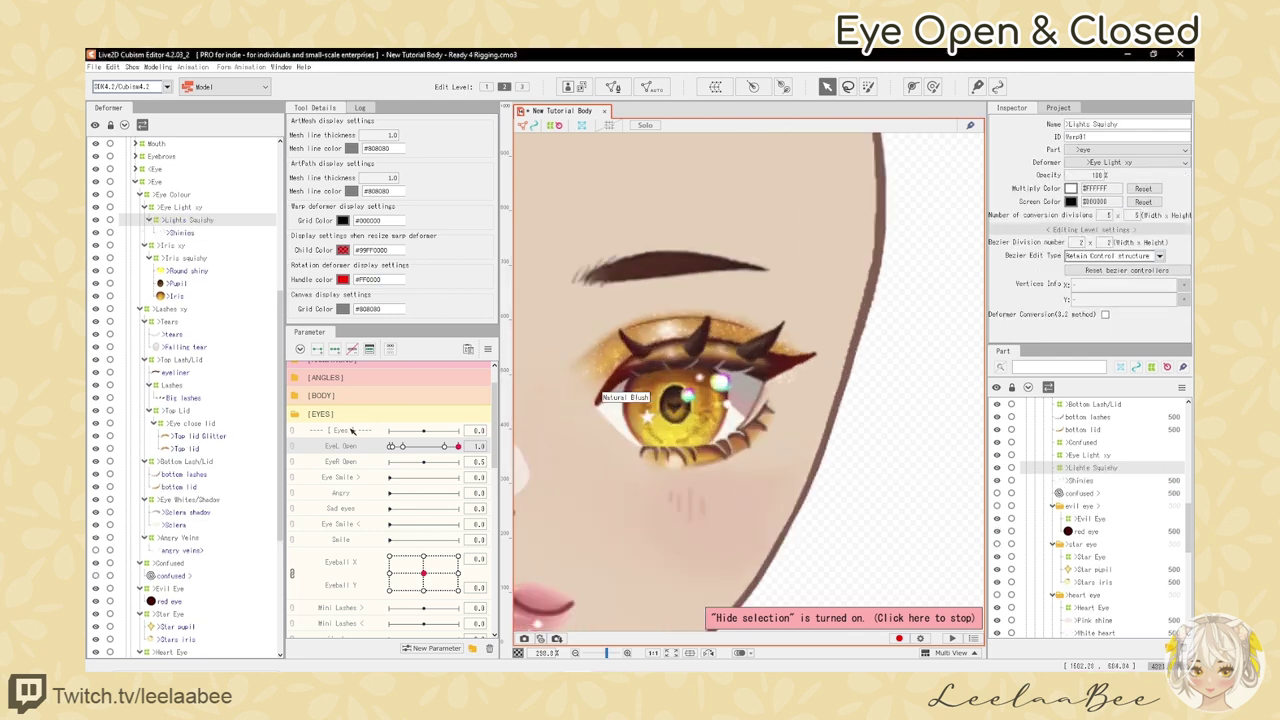
- Give the Lights Squishy deformer EyeL Open keys at the open, 0.2 and closed positions, removing the extra key at 0.5
click(403, 447)
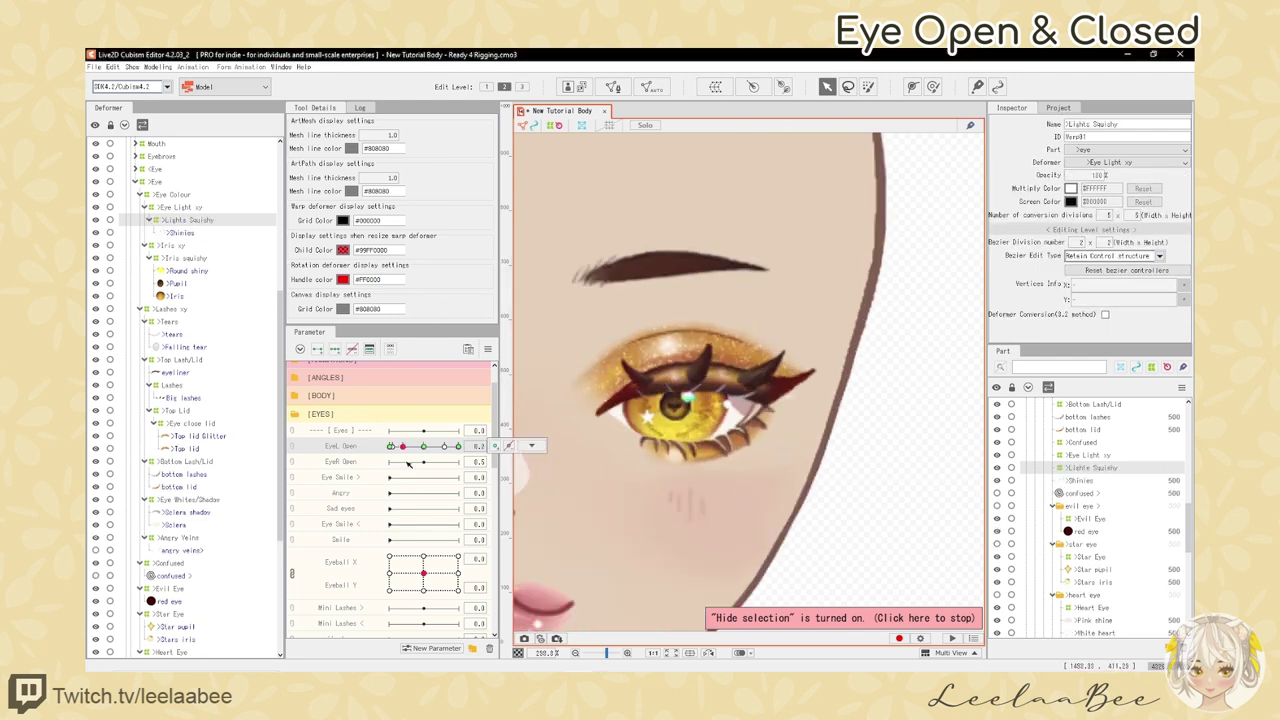
click(444, 447)
drag(463, 448, 404, 447)
click(532, 446)
click(539, 448)
click(423, 447)
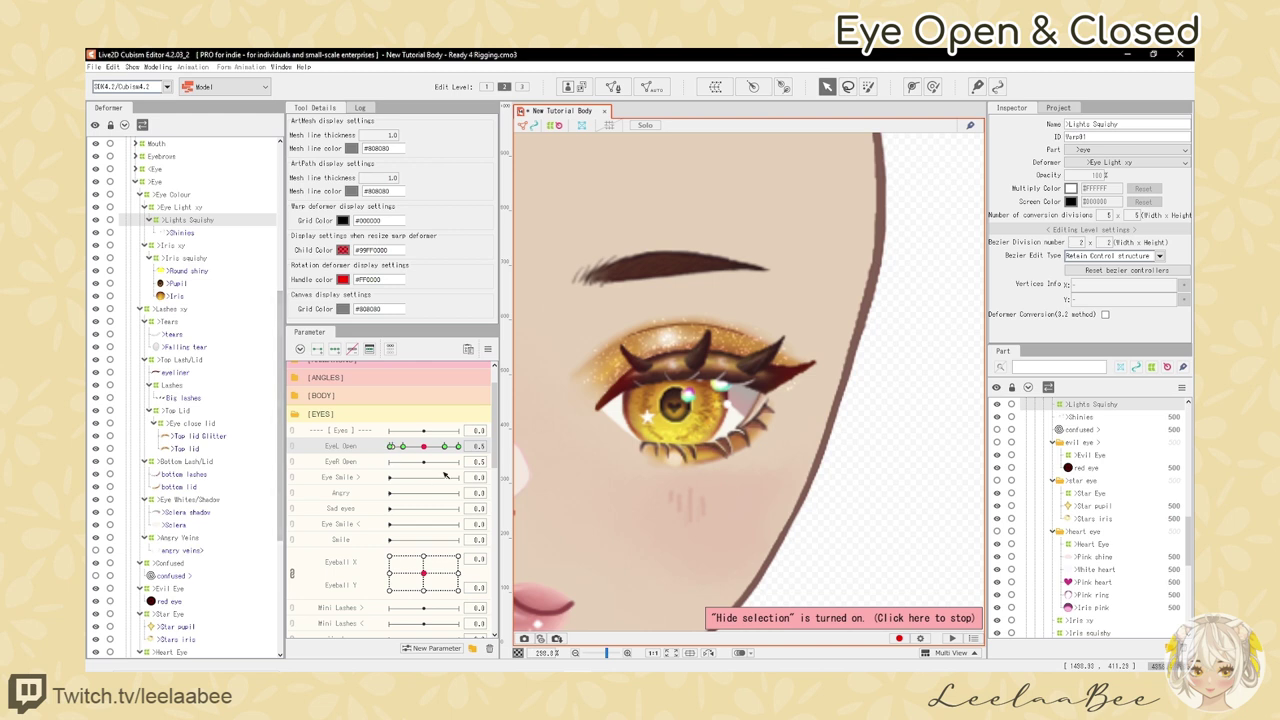
click(451, 447)
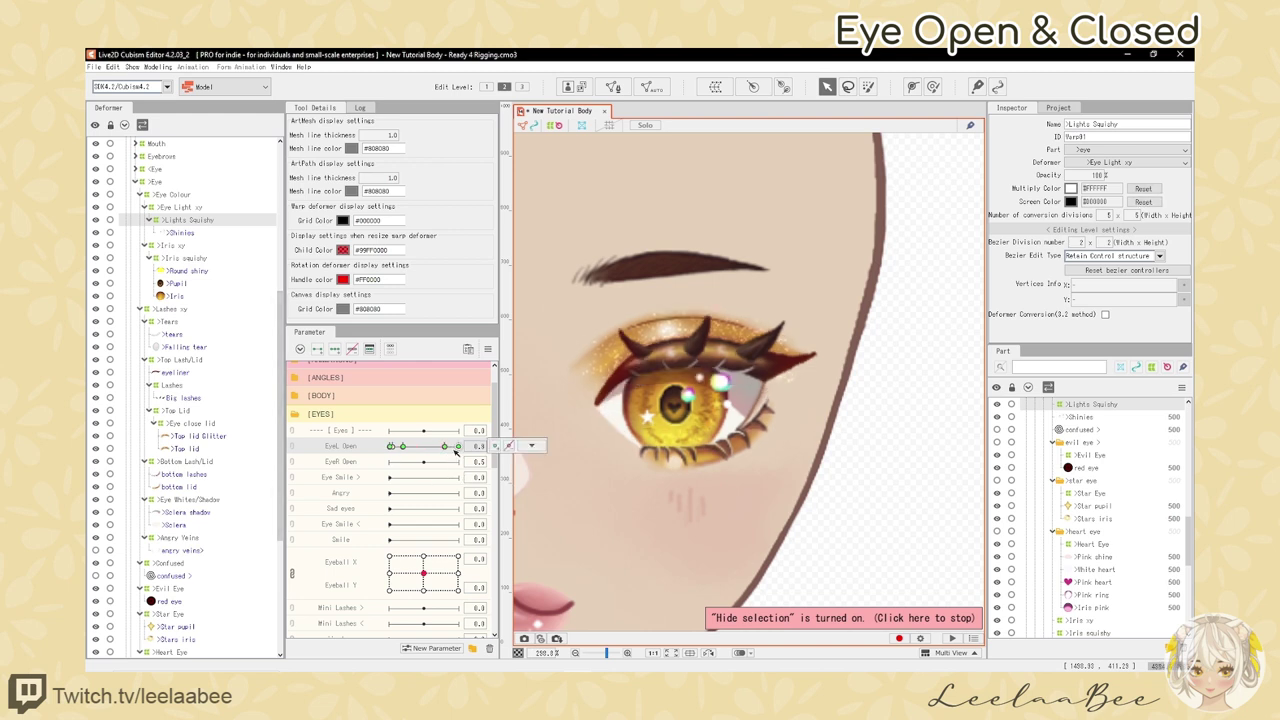
- Move the Lights Squishy deformer down over the iris at EyeL Open 0.2
drag(455, 447, 403, 447)
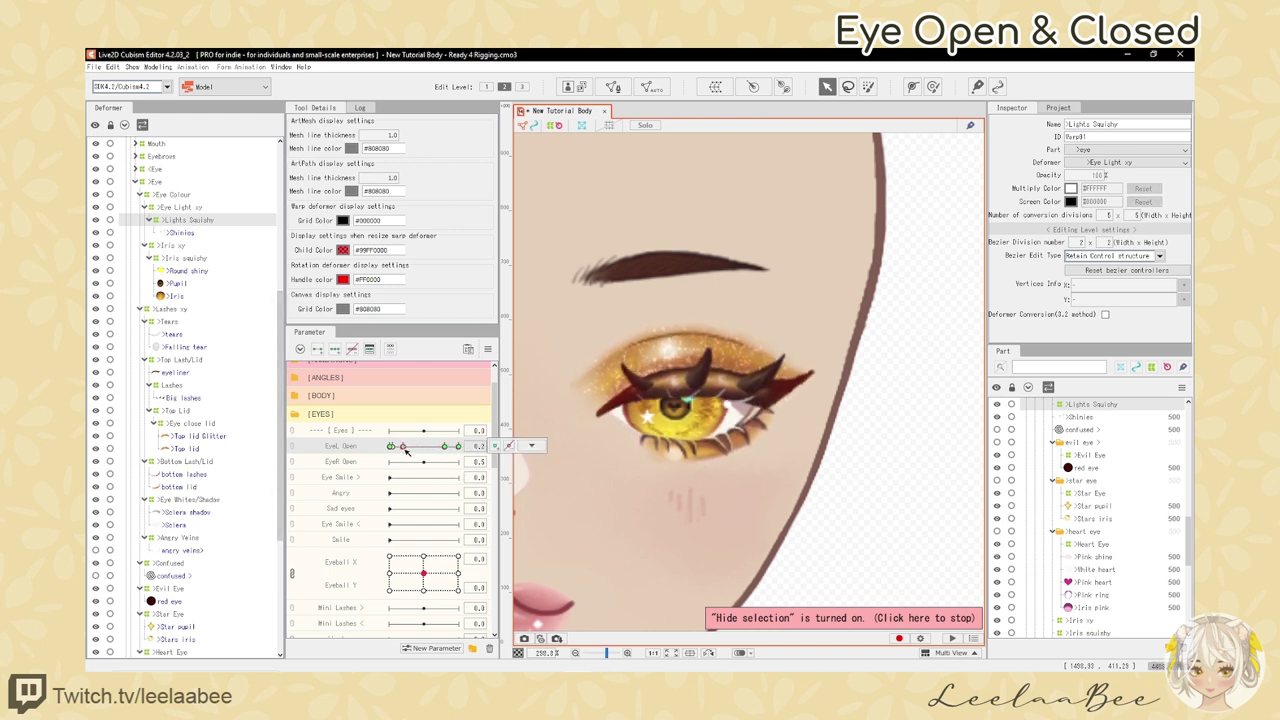
scroll(700, 415, up, 2)
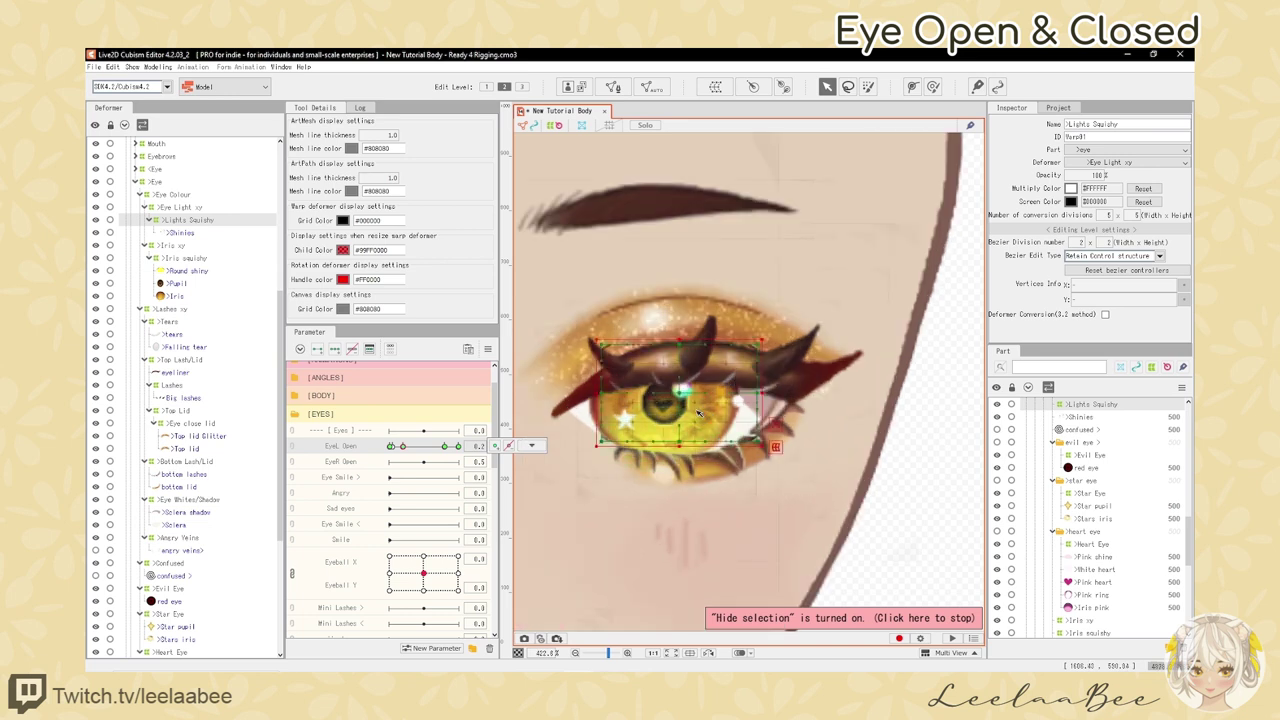
drag(678, 392, 677, 421)
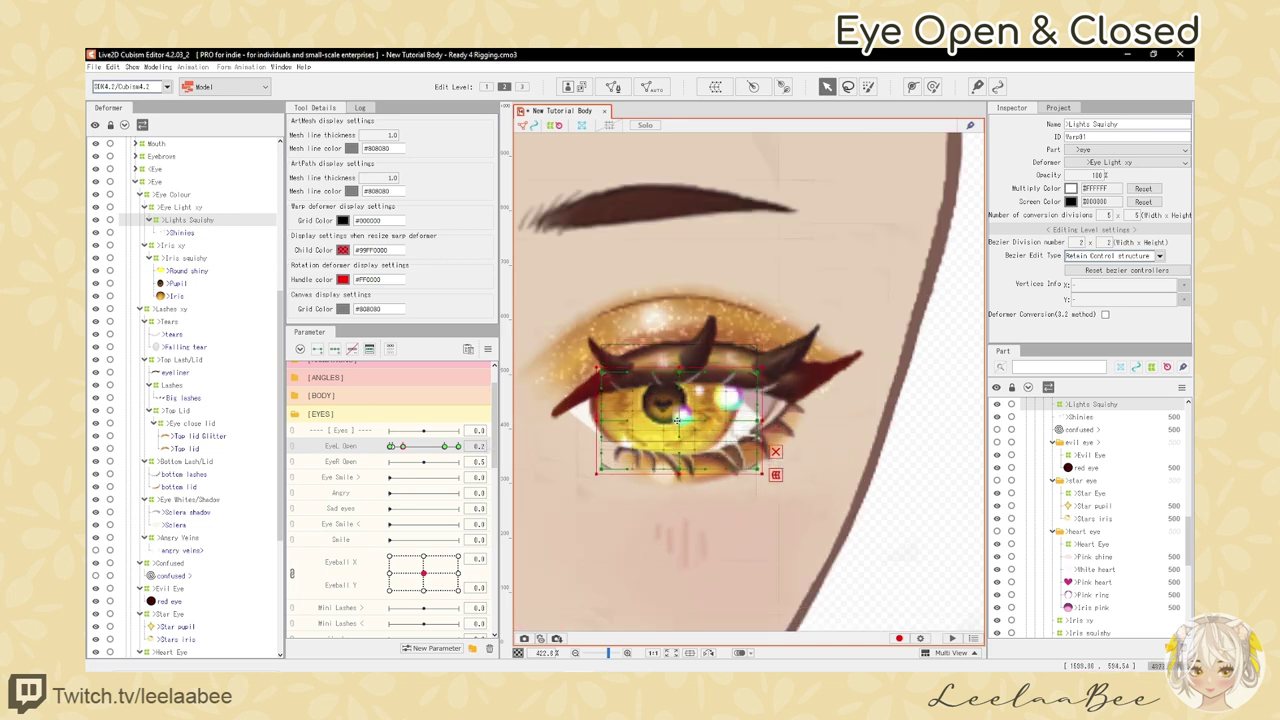
- Move the Lights Squishy deformer down and flatten it behind the closed lid at EyeL Open 0, and preview the eye opening
drag(403, 447, 373, 450)
click(531, 445)
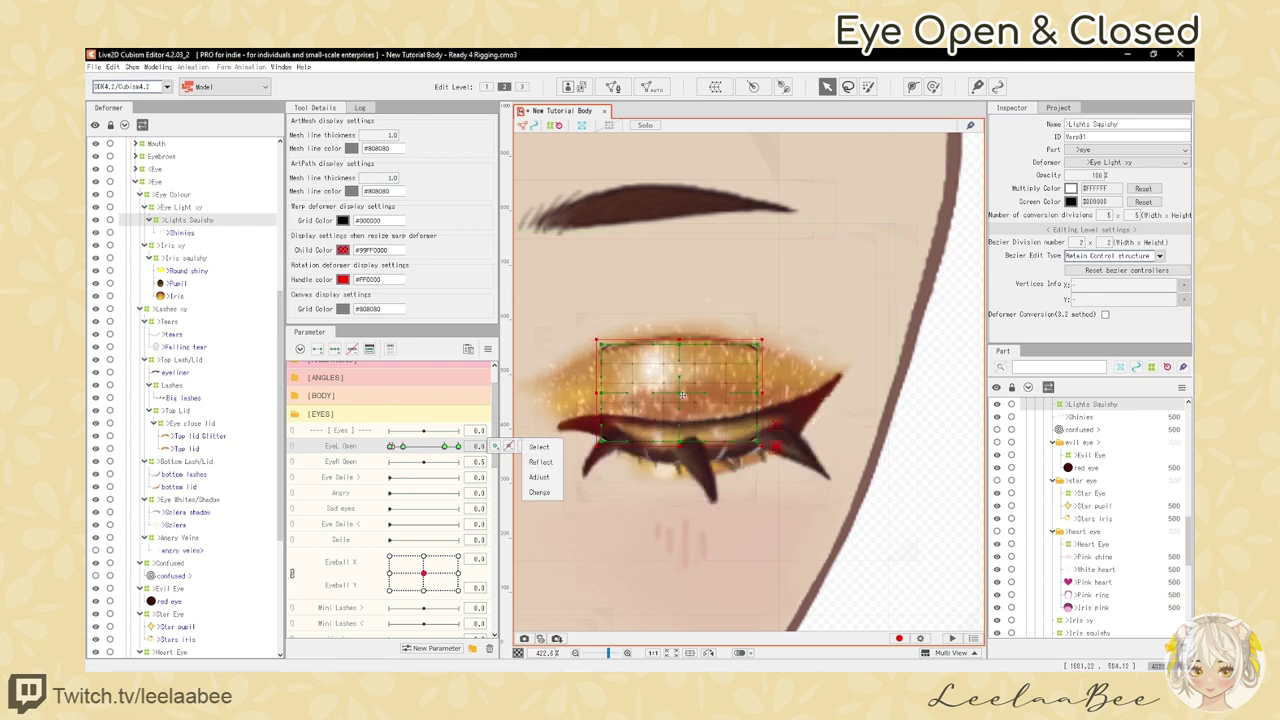
drag(681, 395, 679, 428)
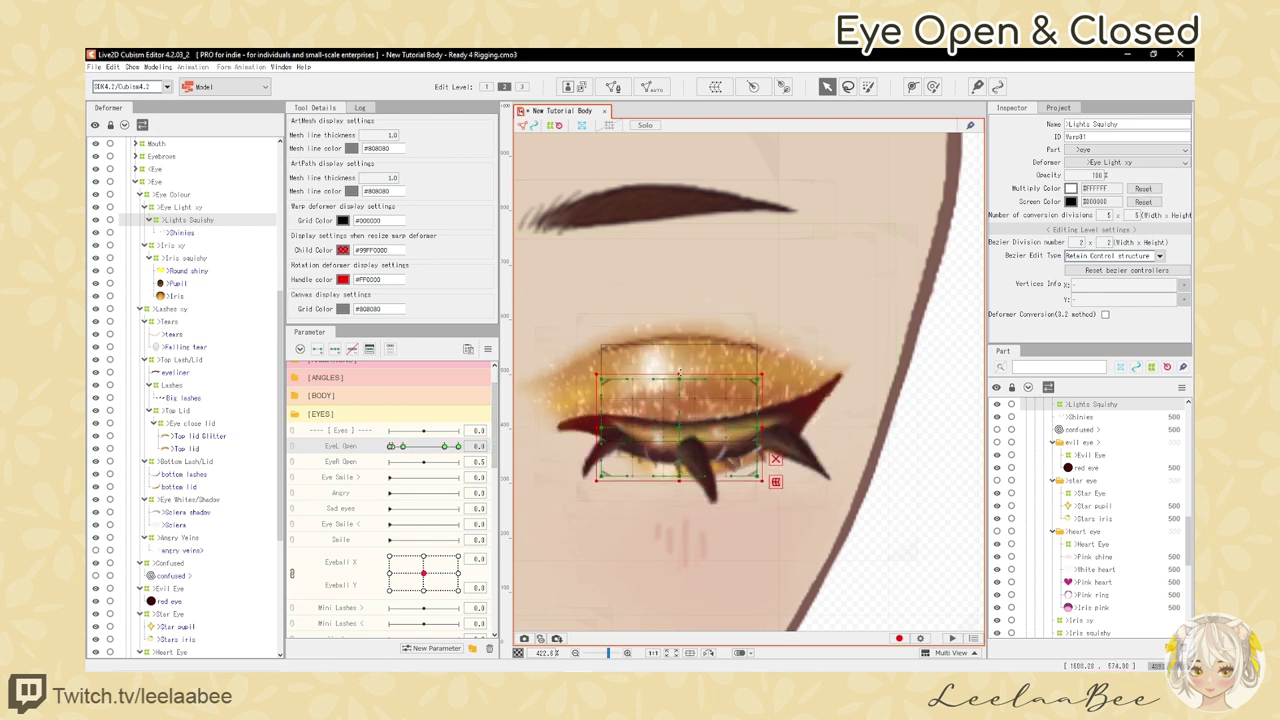
click(450, 446)
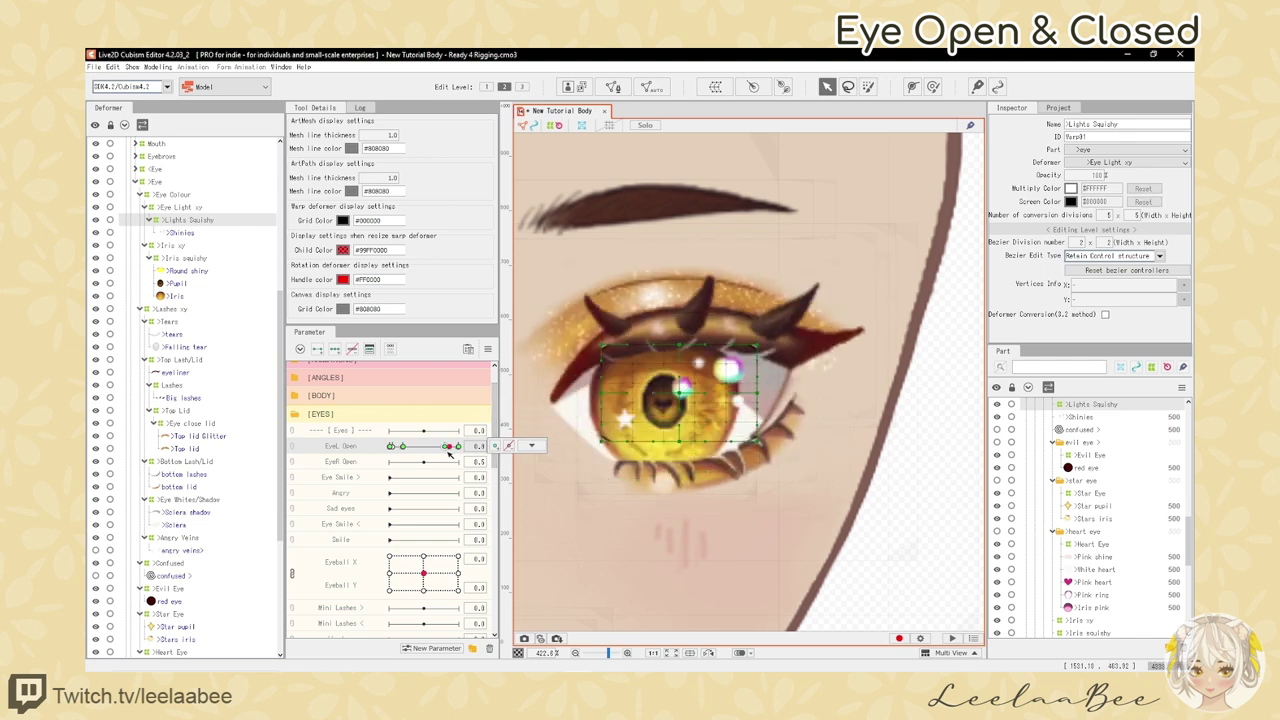
click(392, 446)
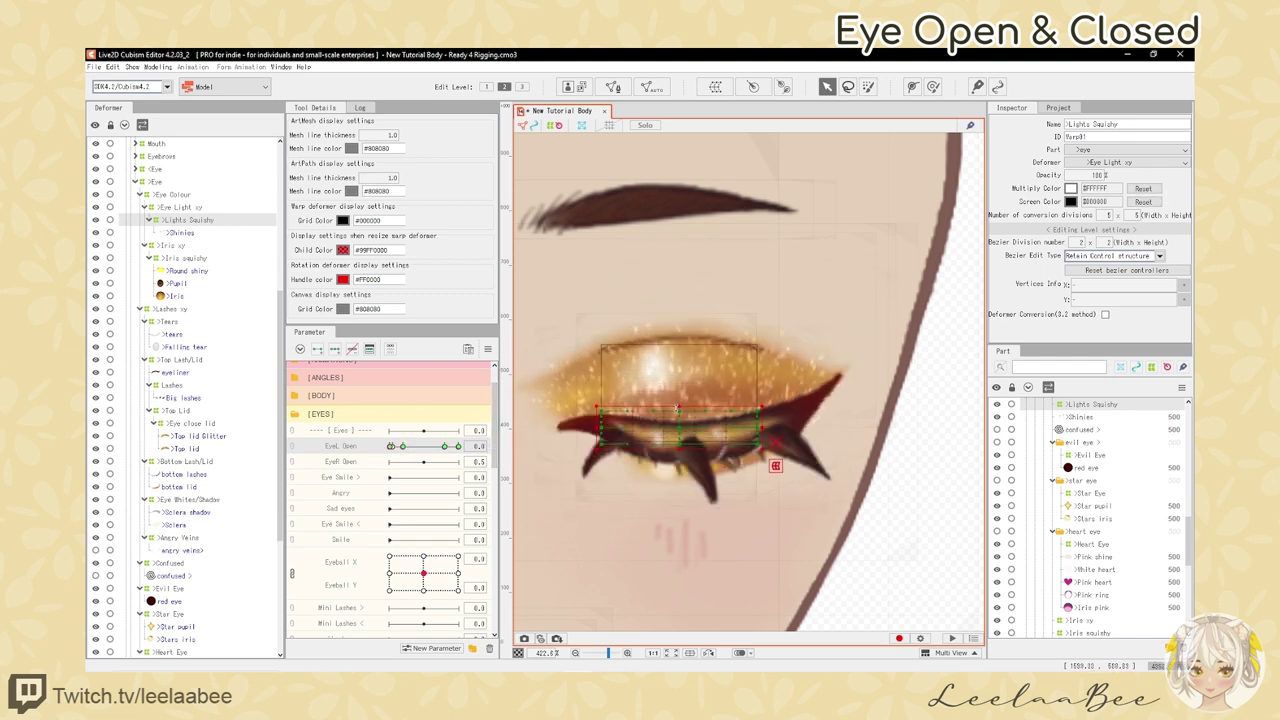
click(403, 446)
drag(403, 446, 453, 447)
scroll(671, 390, down, 3)
key(ctrl+t)
scroll(684, 385, up, 2)
- Enable eye blinking for the EyeL Open parameter in the Eye Blinking and Lip-sync settings
click(488, 350)
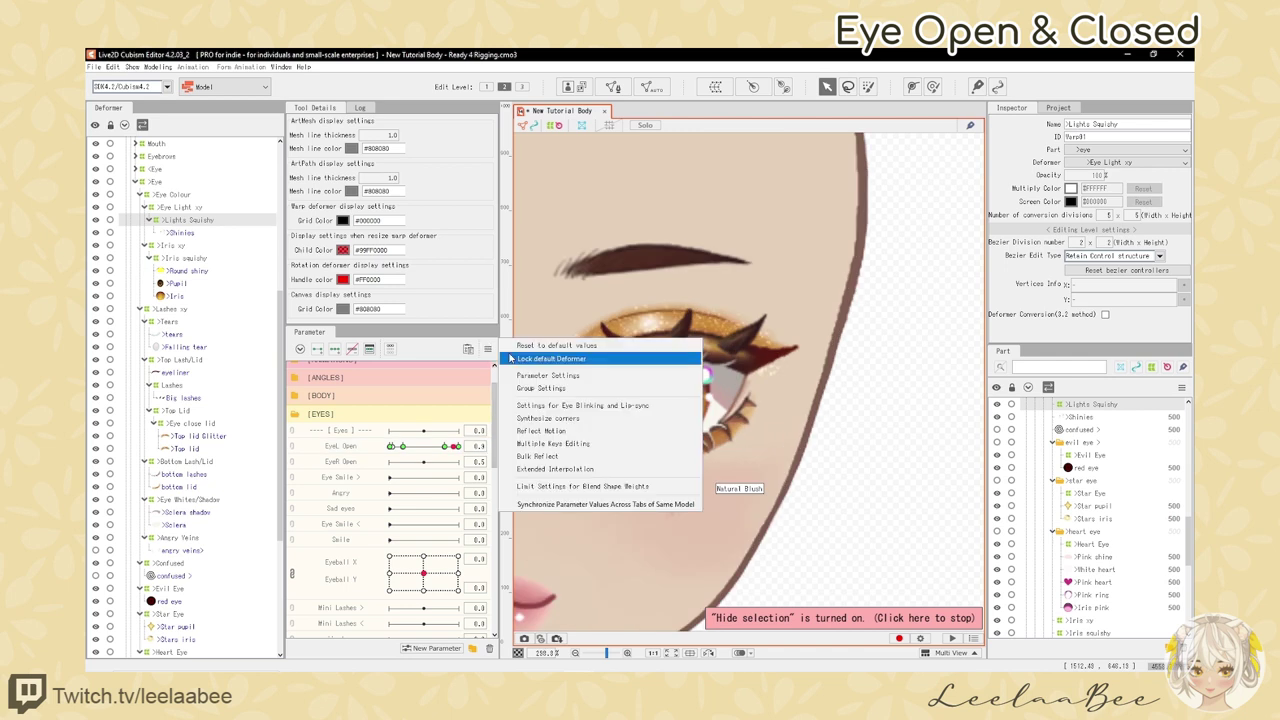
click(565, 406)
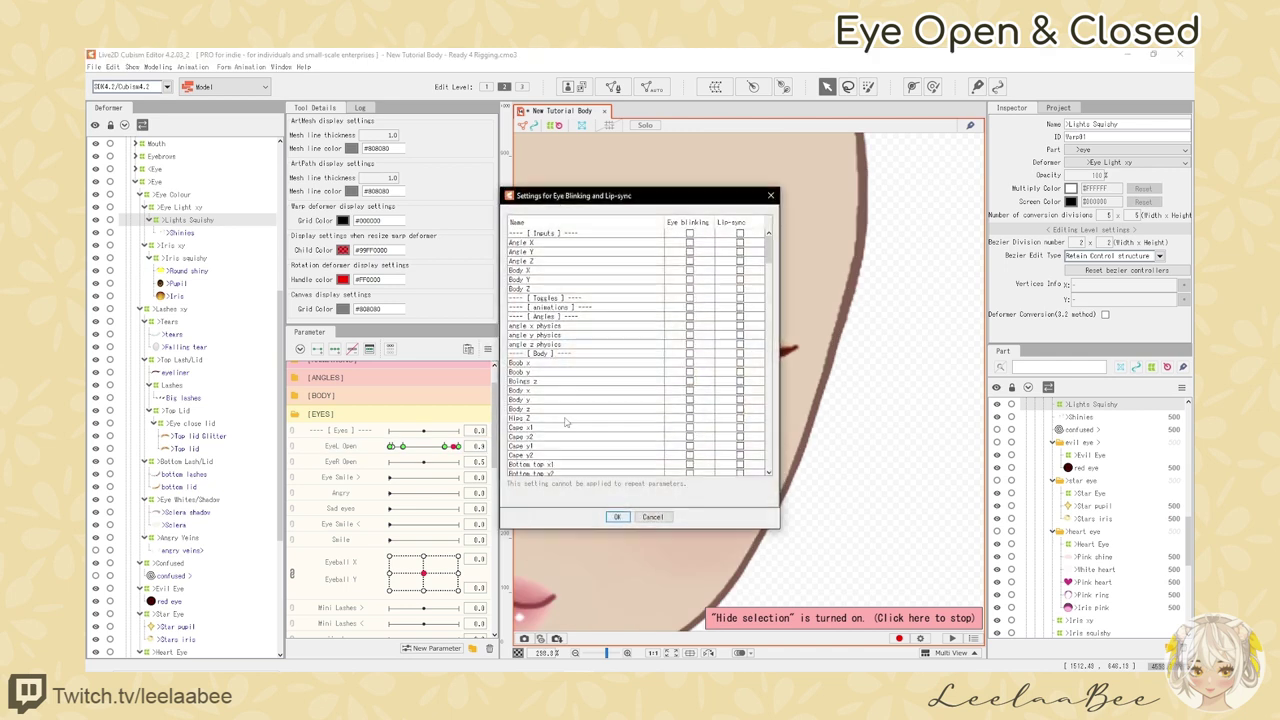
click(652, 517)
click(489, 349)
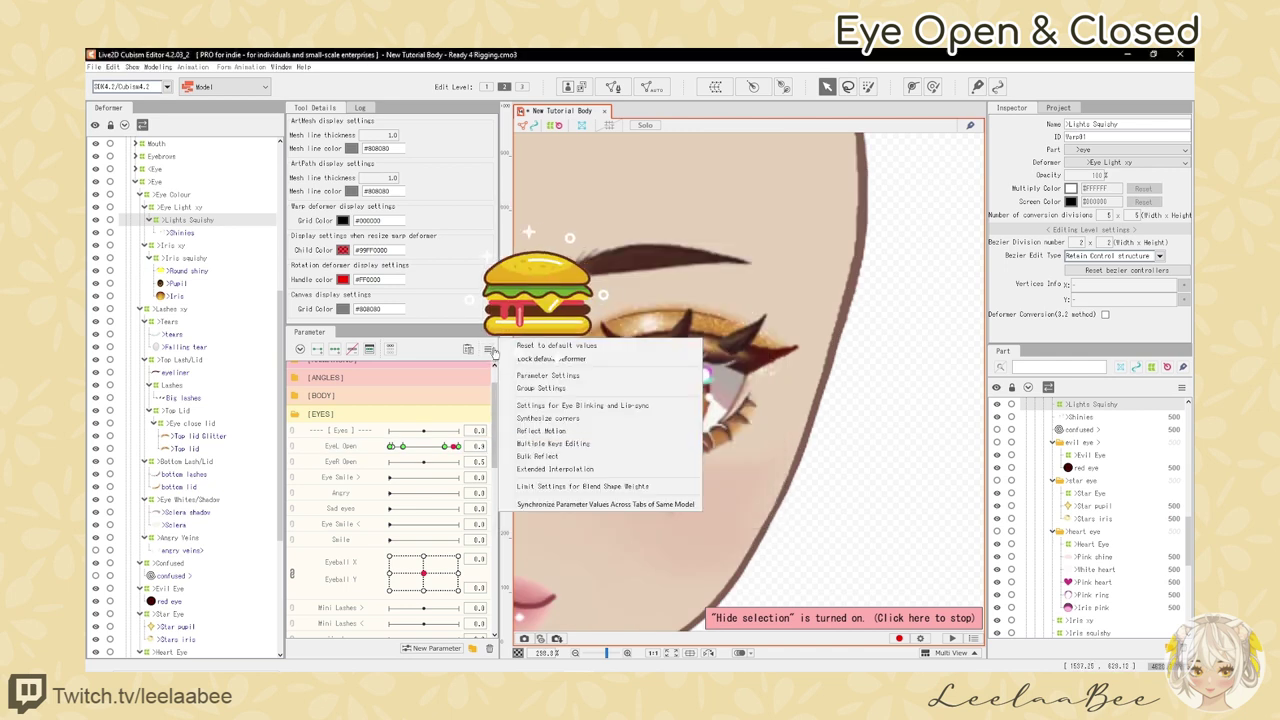
click(585, 406)
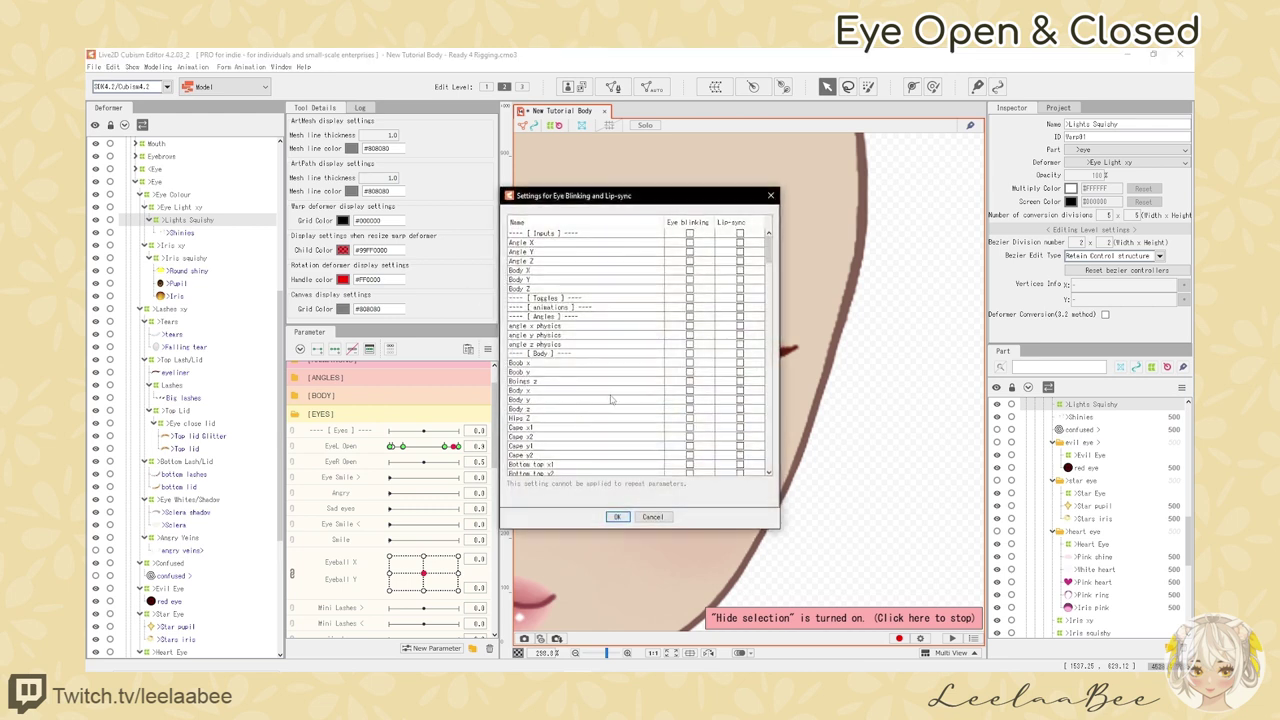
drag(769, 250, 769, 272)
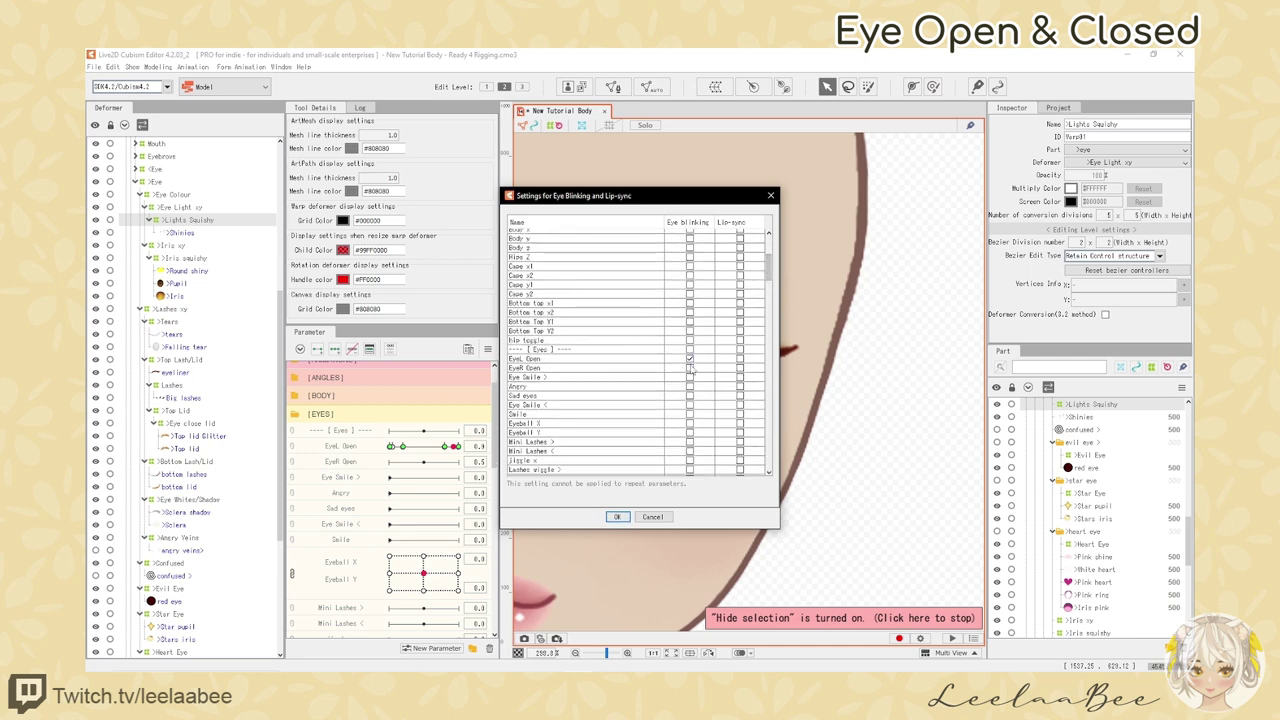
click(617, 516)
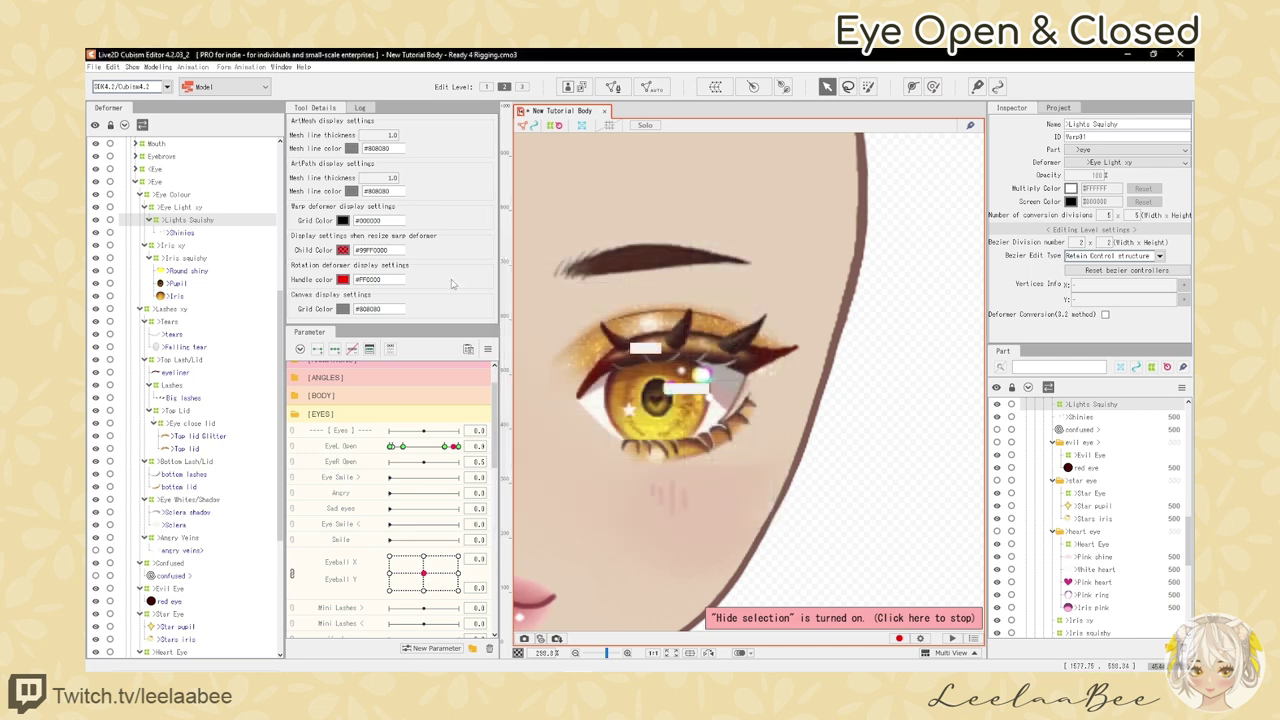
- Examine the eyes close up in the Physics/Scene Blending preview with EyeL Open at 1.0 and the gaze moving around
click(96, 67)
mouse_move(153, 68)
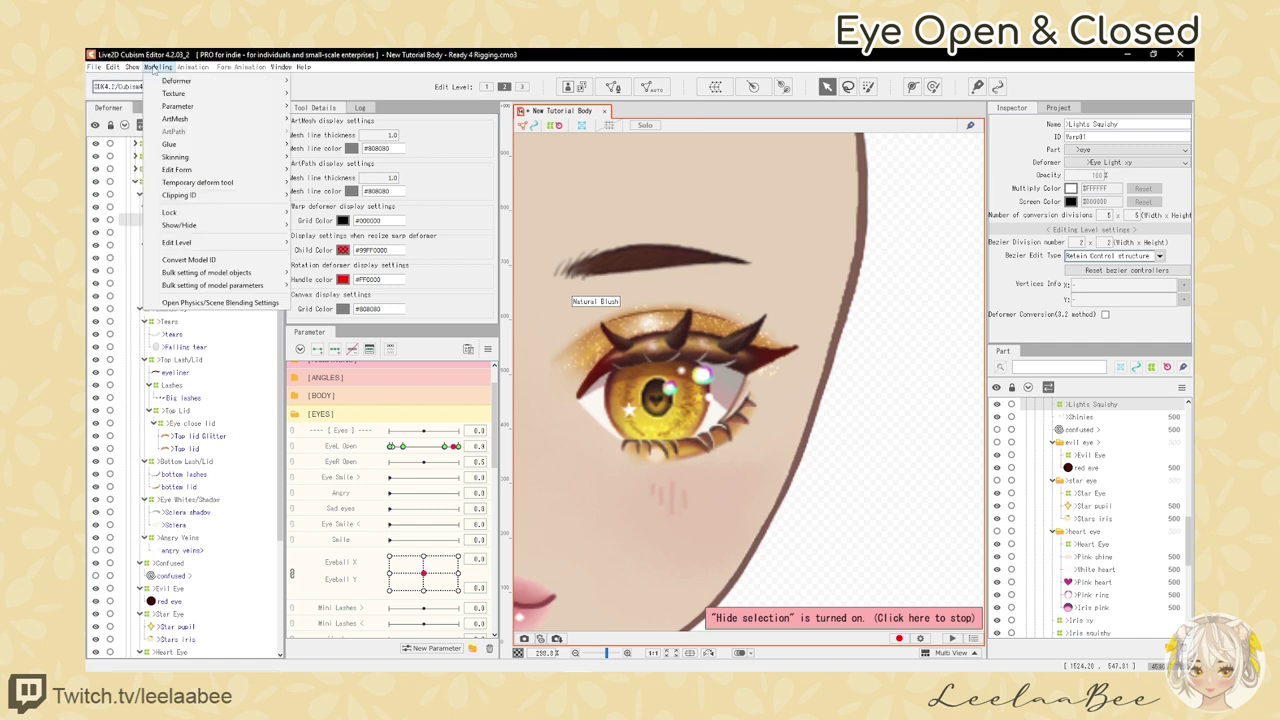
click(196, 303)
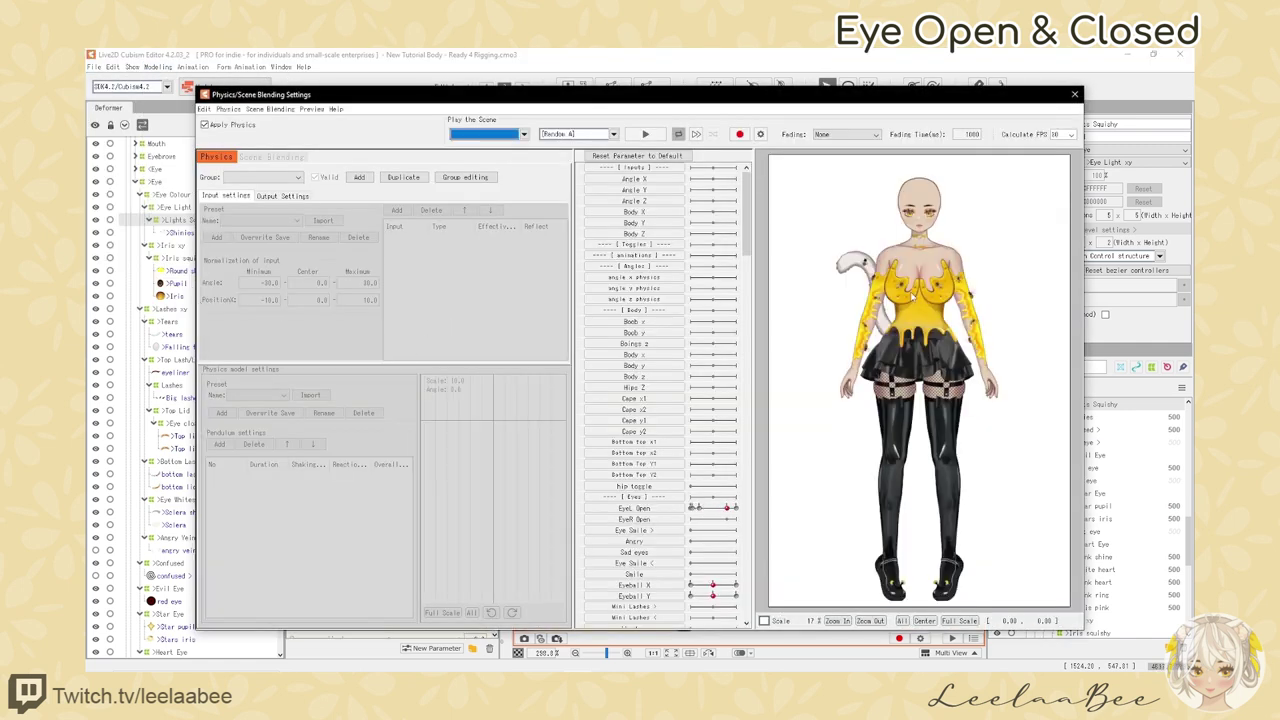
scroll(912, 294, up, 10)
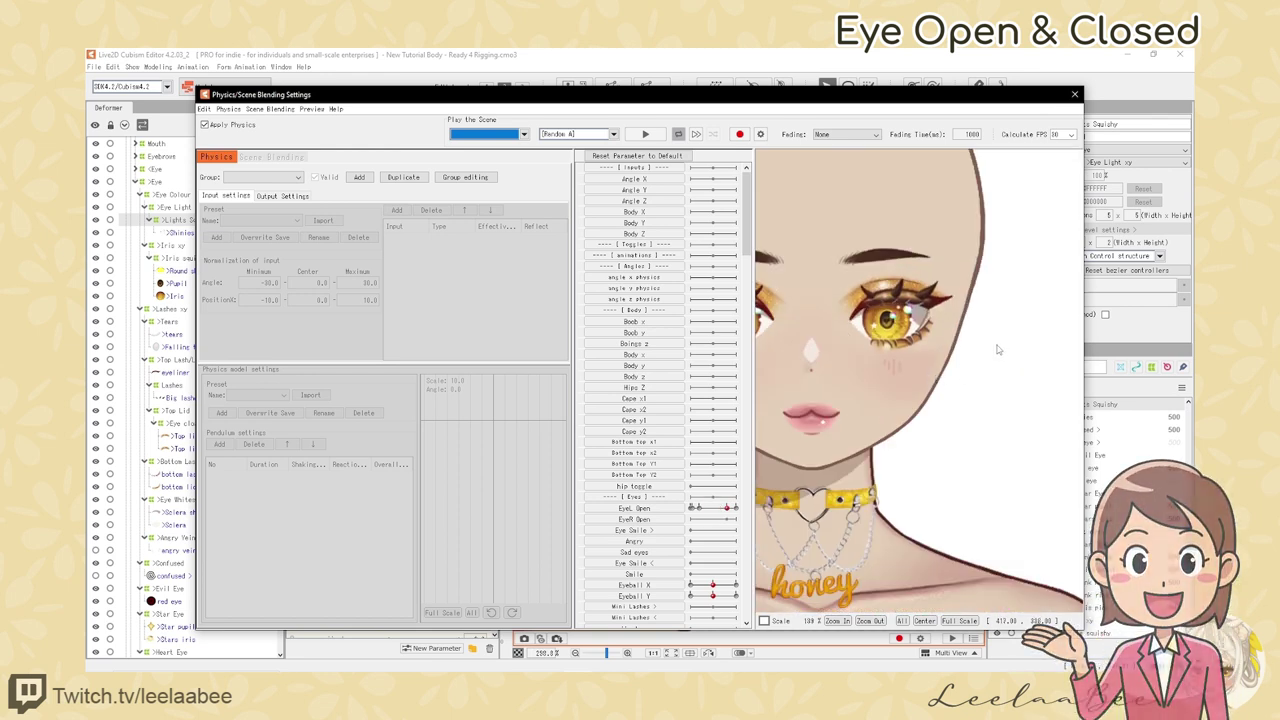
scroll(950, 356, down, 2)
mouse_move(727, 509)
mouse_down()
mouse_move(690, 511)
mouse_move(738, 511)
mouse_up()
drag(1031, 373, 1000, 470)
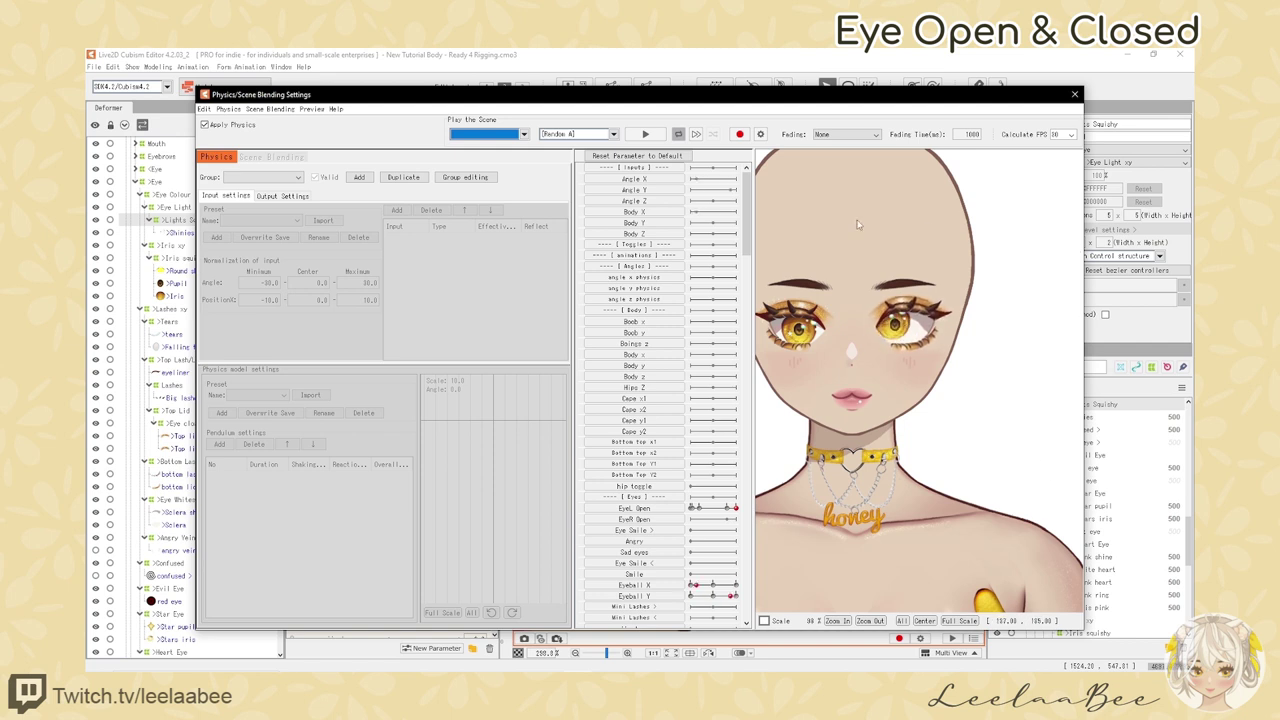
click(1074, 94)
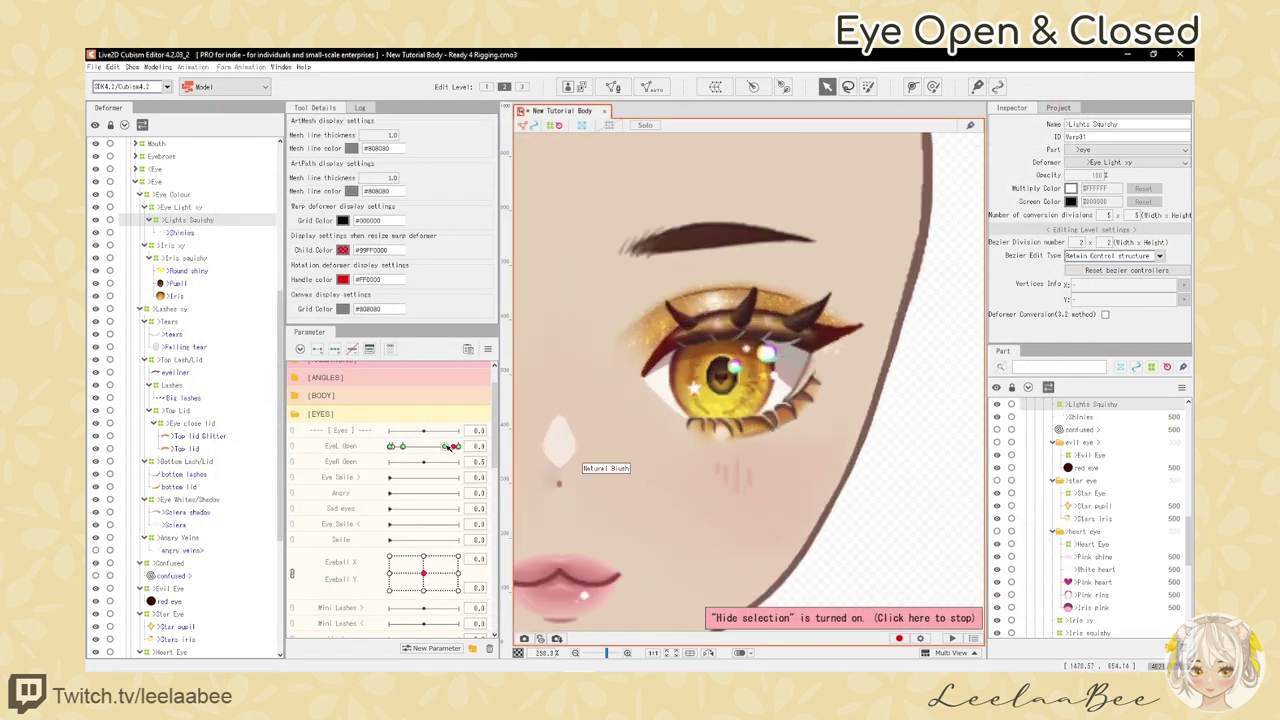
- Raise the two middle deform path points of the eyeliner at EyeL Open 1.0
click(447, 448)
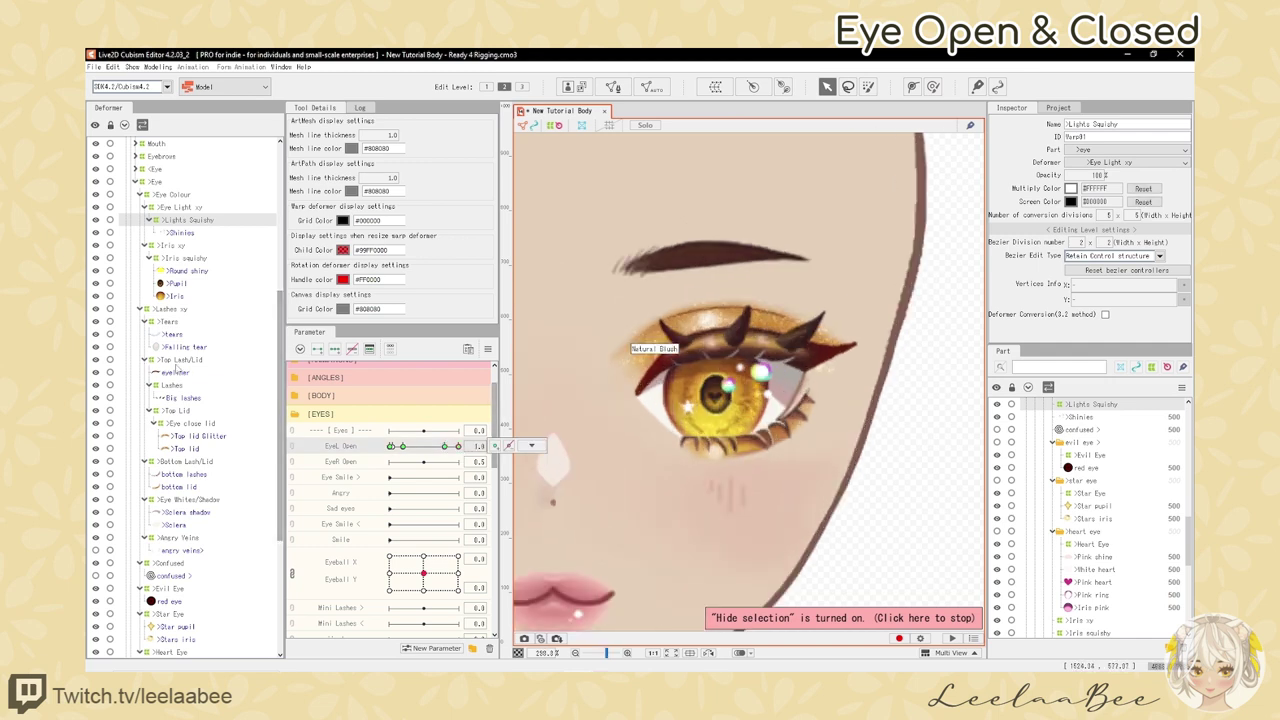
click(740, 405)
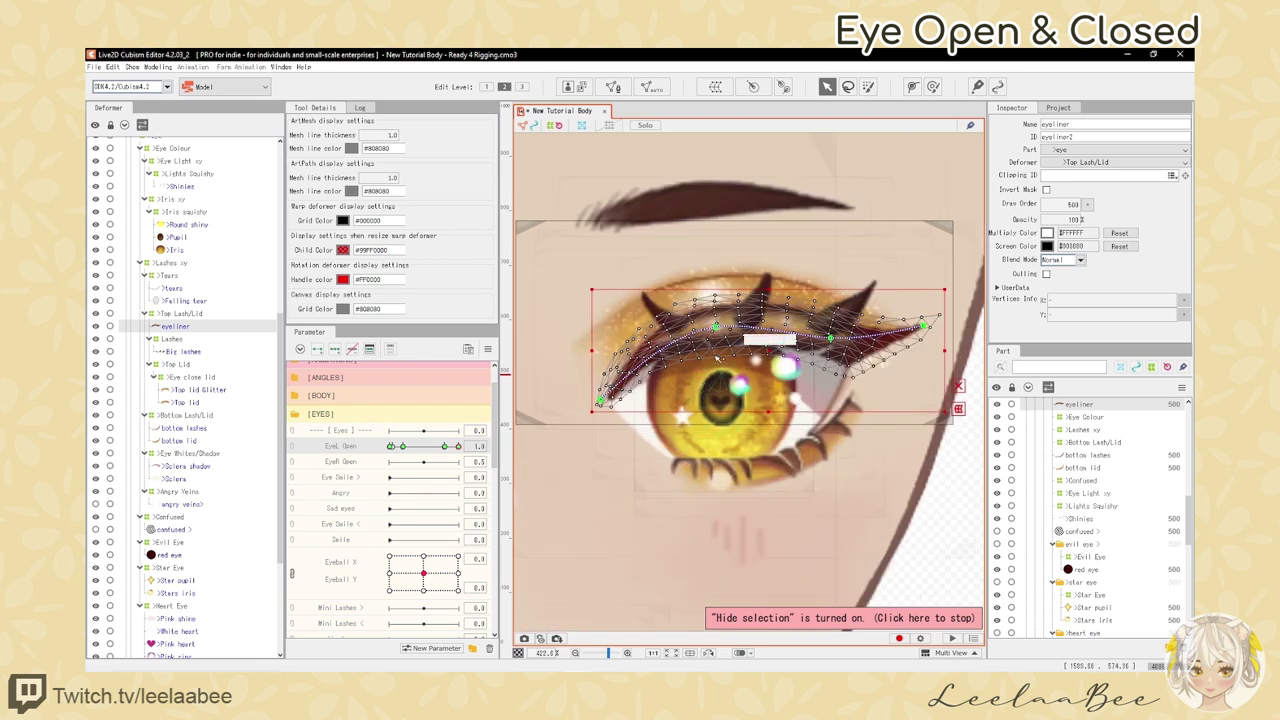
scroll(740, 405, up, 2)
drag(716, 320, 716, 309)
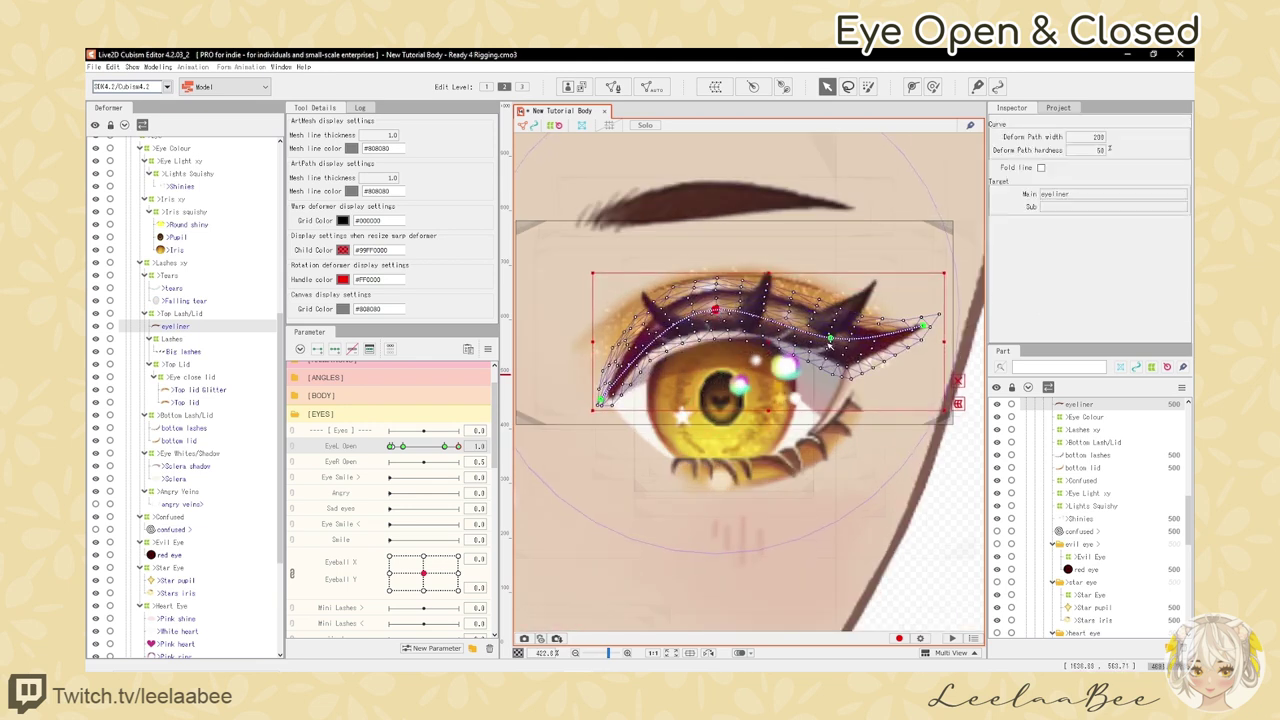
drag(830, 338, 781, 314)
- Rework the eyeliner's deform path with new points near the inner corner and at mid-lid, deleting the former upper-middle point
ctrl+click(781, 320)
ctrl+click(658, 337)
ctrl+alt+click(781, 314)
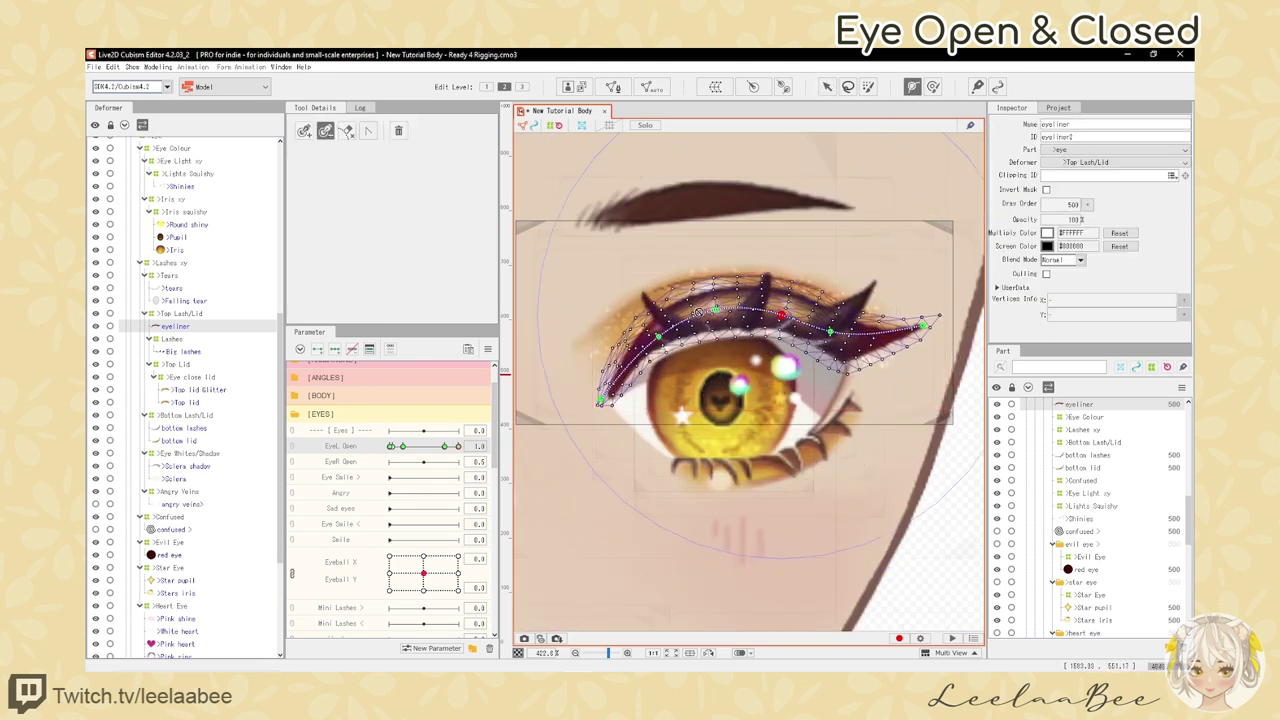
ctrl+alt+click(716, 309)
ctrl+click(752, 307)
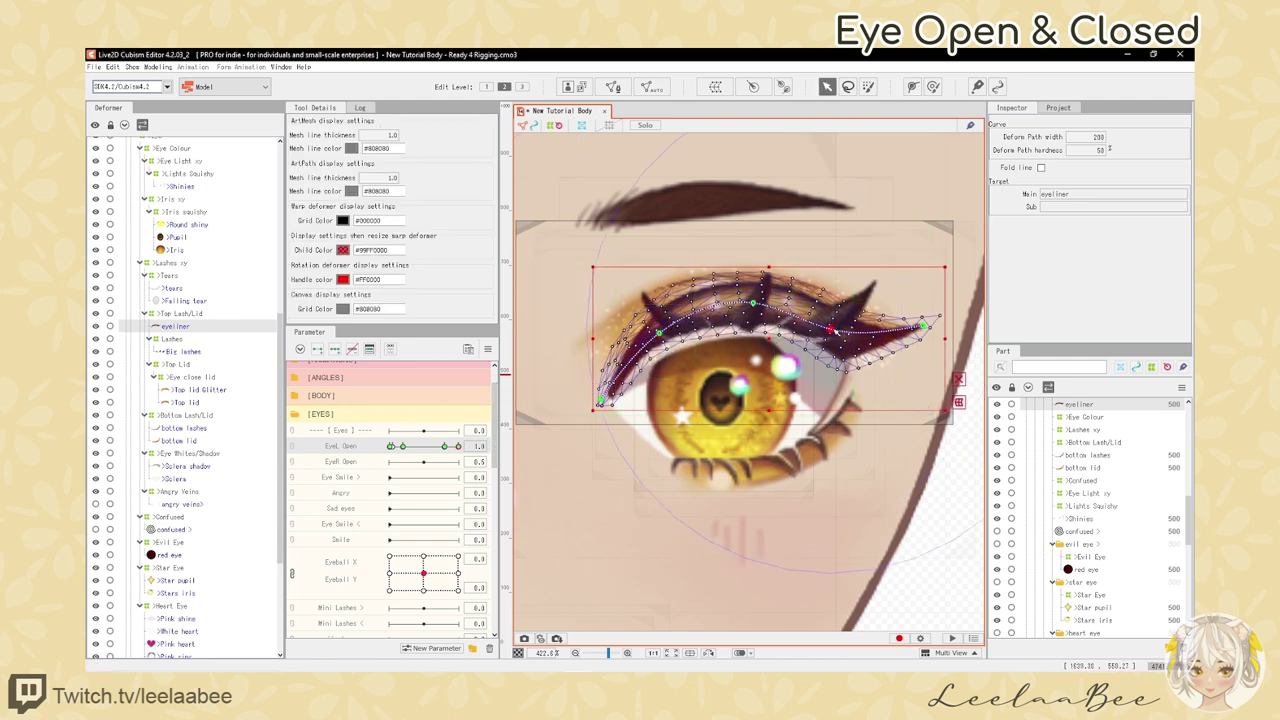
- Reshape the lower edge of the Lashes warp deformer at EyeL Open 1.0, lowering its outer corner to follow the eyeliner
scroll(648, 354, down, 2)
click(175, 339)
scroll(604, 308, up, 2)
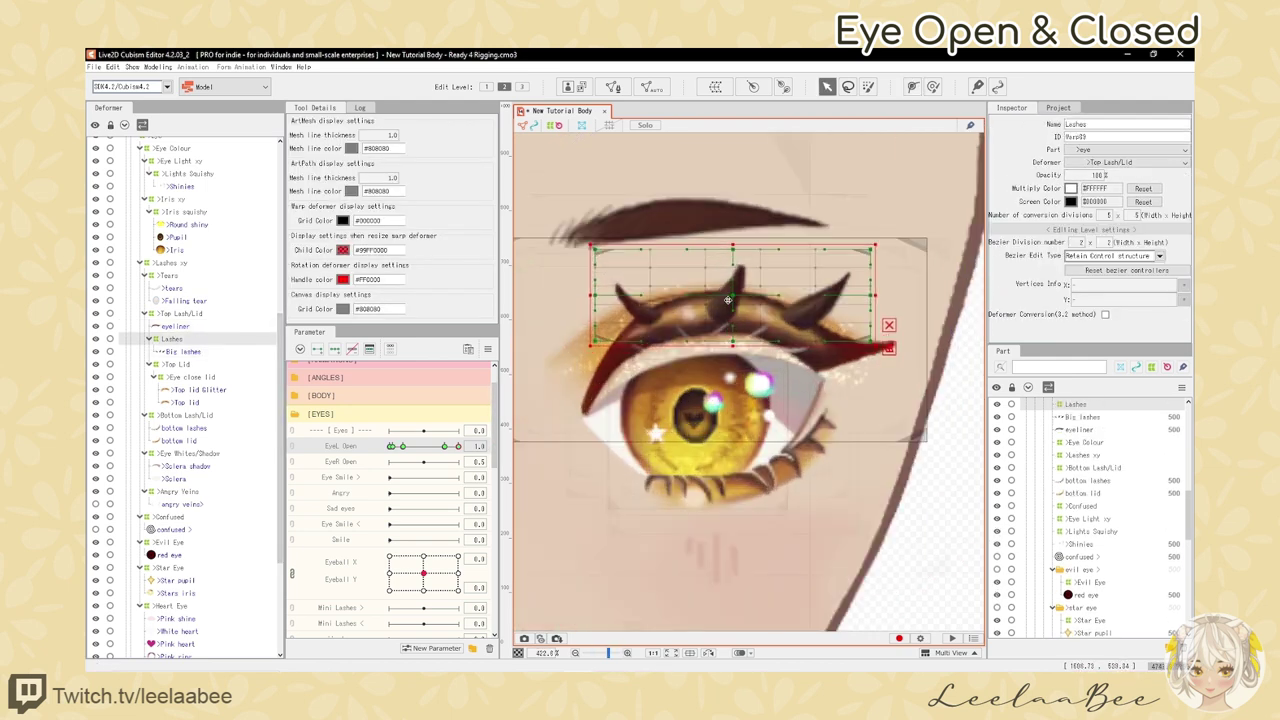
click(629, 315)
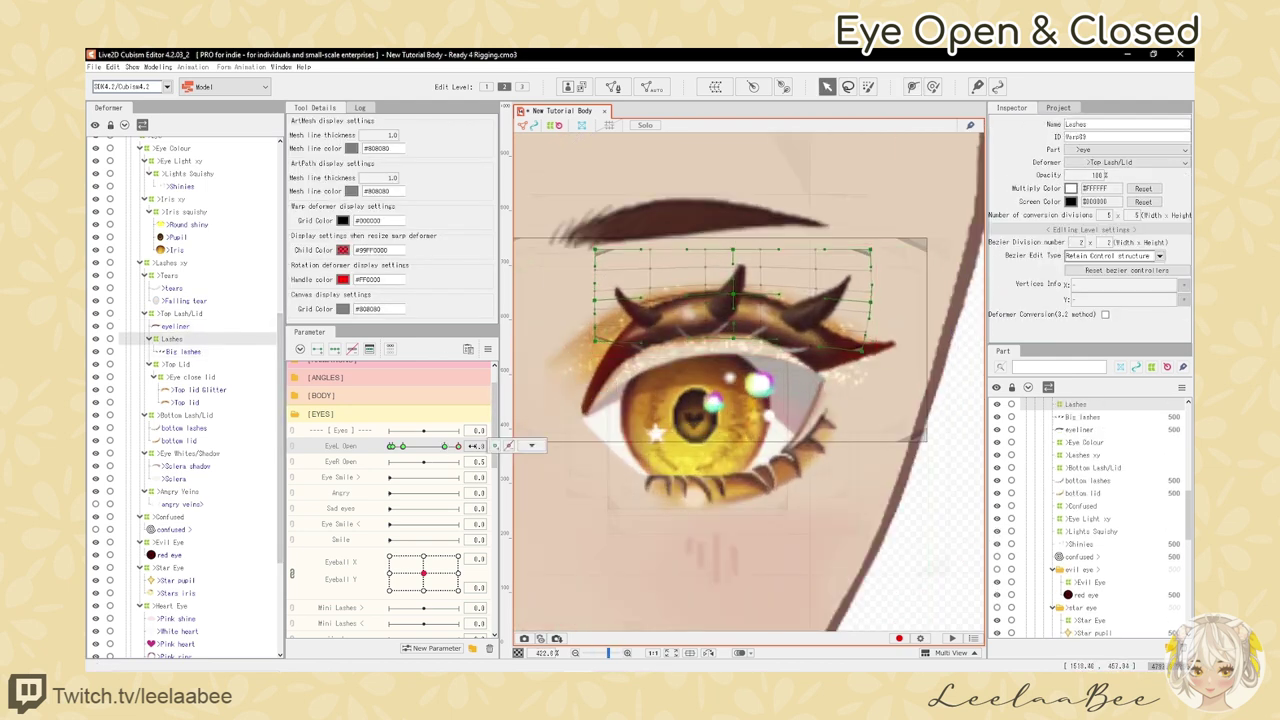
- Pull the lower inner corner of the Lashes warp deformer outward and down at EyeL Open 1.0, comparing it with the neighbouring key
click(174, 339)
drag(598, 341, 582, 361)
click(447, 446)
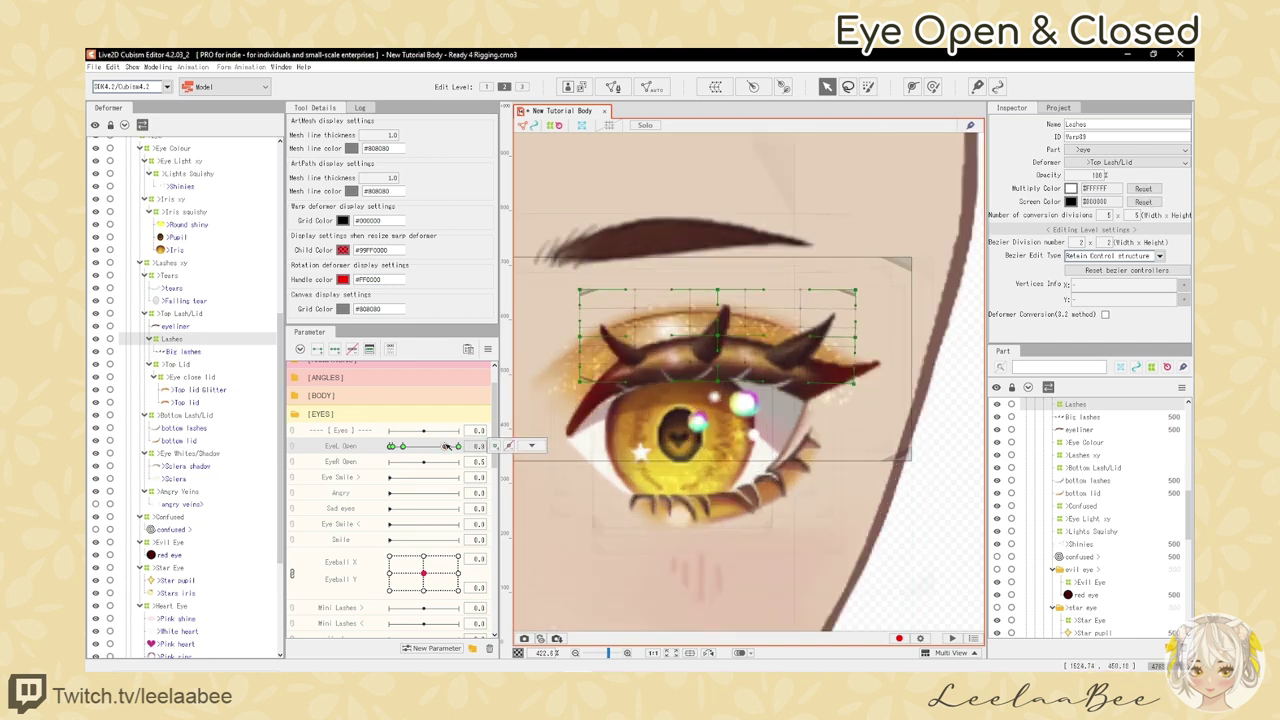
scroll(655, 395, down, 2)
- Raise the upper outer corner of the Bottom Lash/Lid warp deformer slightly outward at EyeL Open 1.0
click(186, 415)
scroll(700, 440, up, 2)
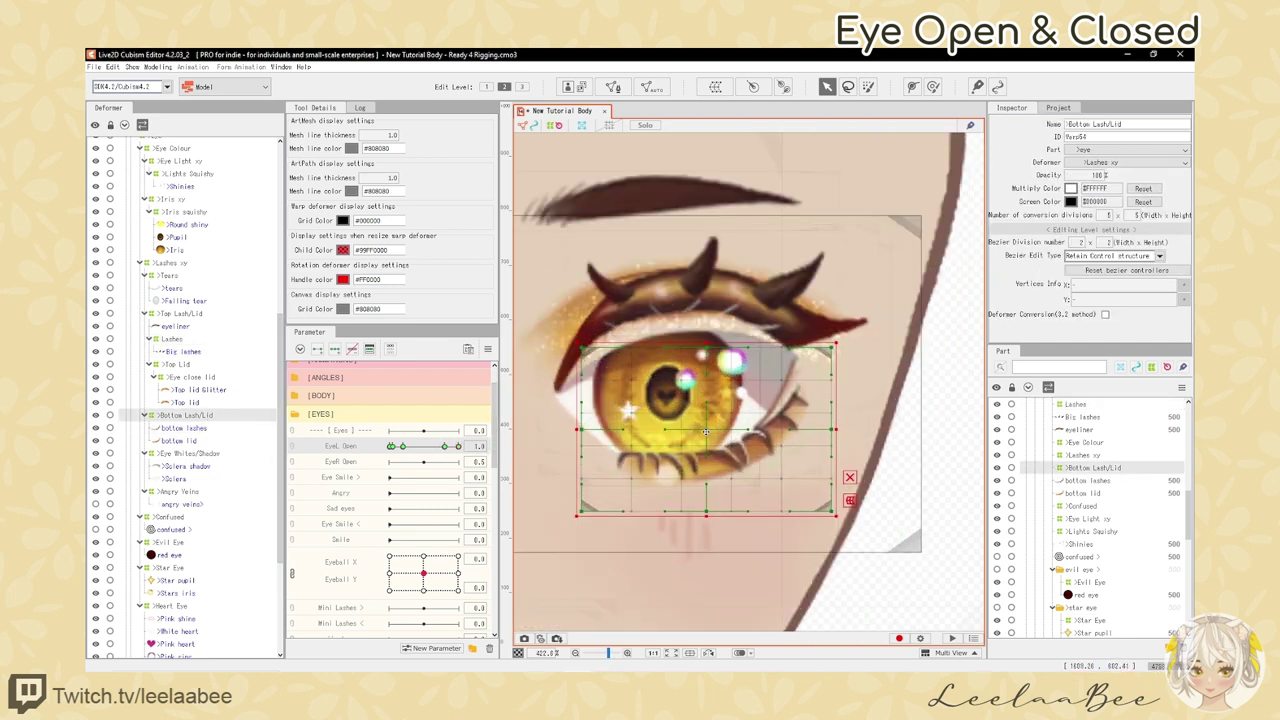
drag(832, 353, 845, 335)
key(ctrl+z)
key(ctrl+z)
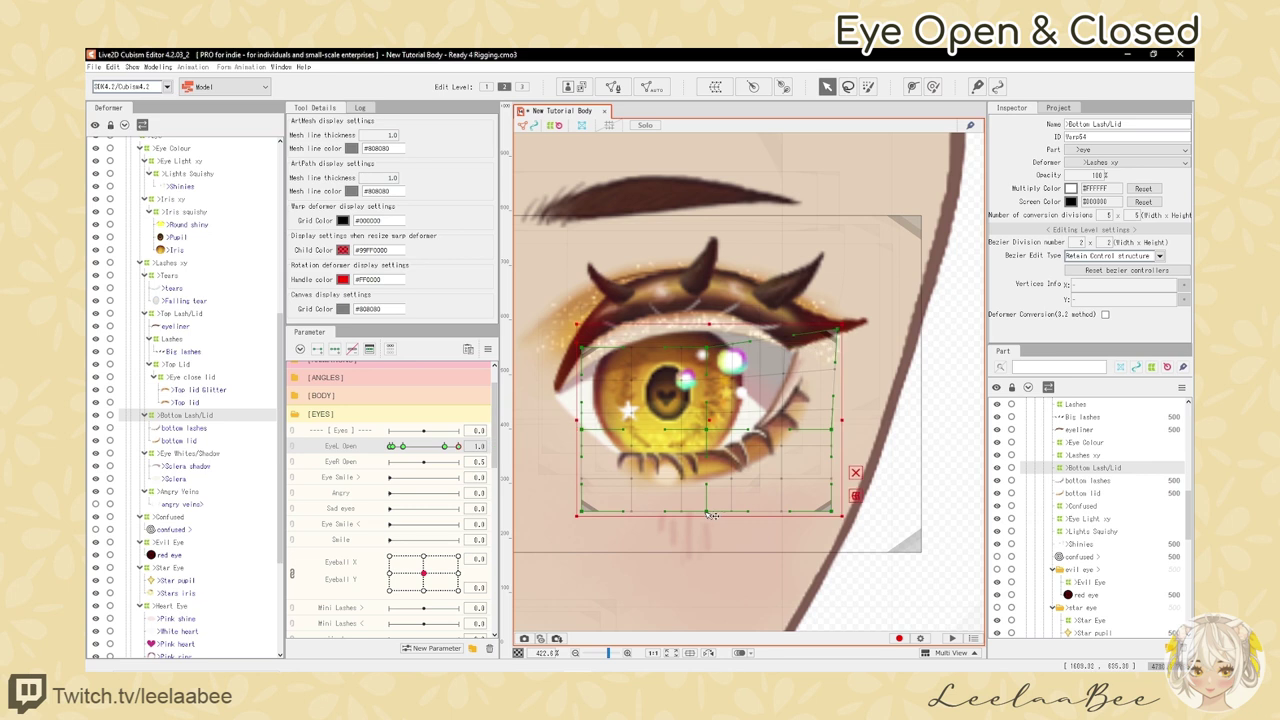
- Lower the middle of the Bottom Lash/Lid deformer's bottom edge and its centre point to curve the lower lid downward
drag(707, 512, 707, 525)
drag(706, 429, 706, 436)
drag(623, 516, 623, 520)
scroll(705, 500, down, 2)
scroll(705, 500, up, 1)
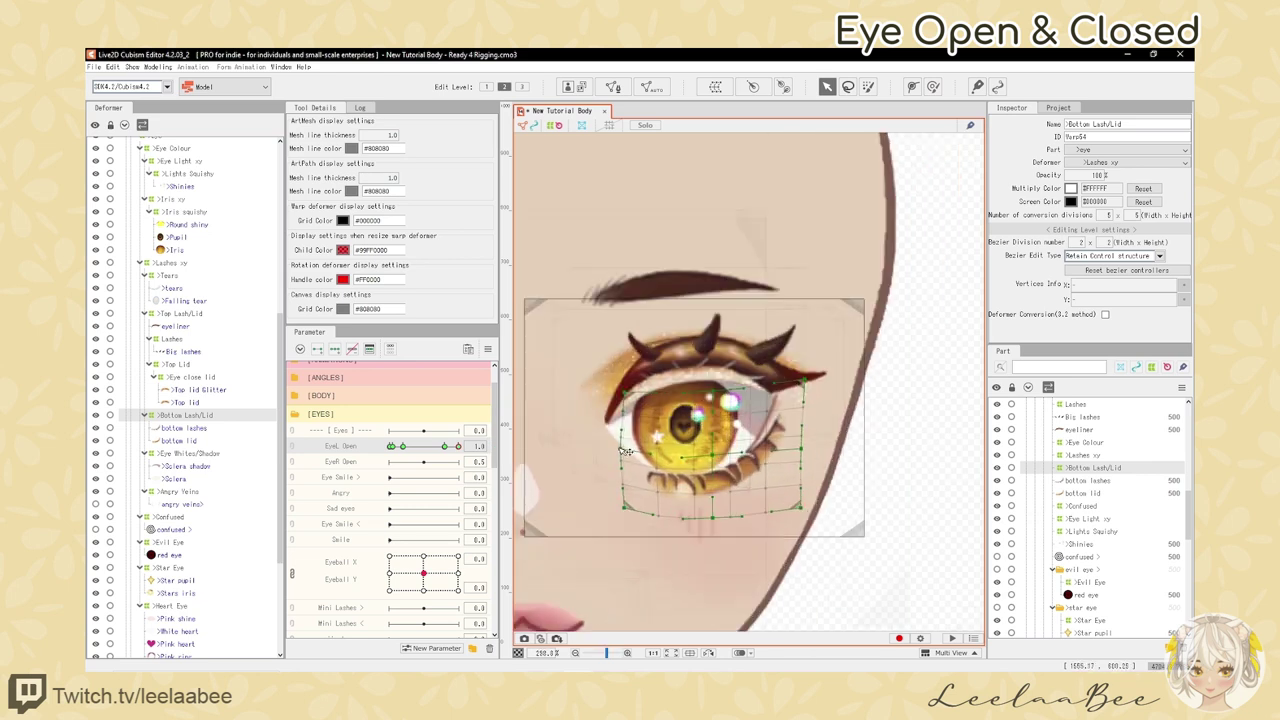
scroll(622, 451, up, 2)
scroll(714, 479, down, 2)
scroll(705, 474, up, 1)
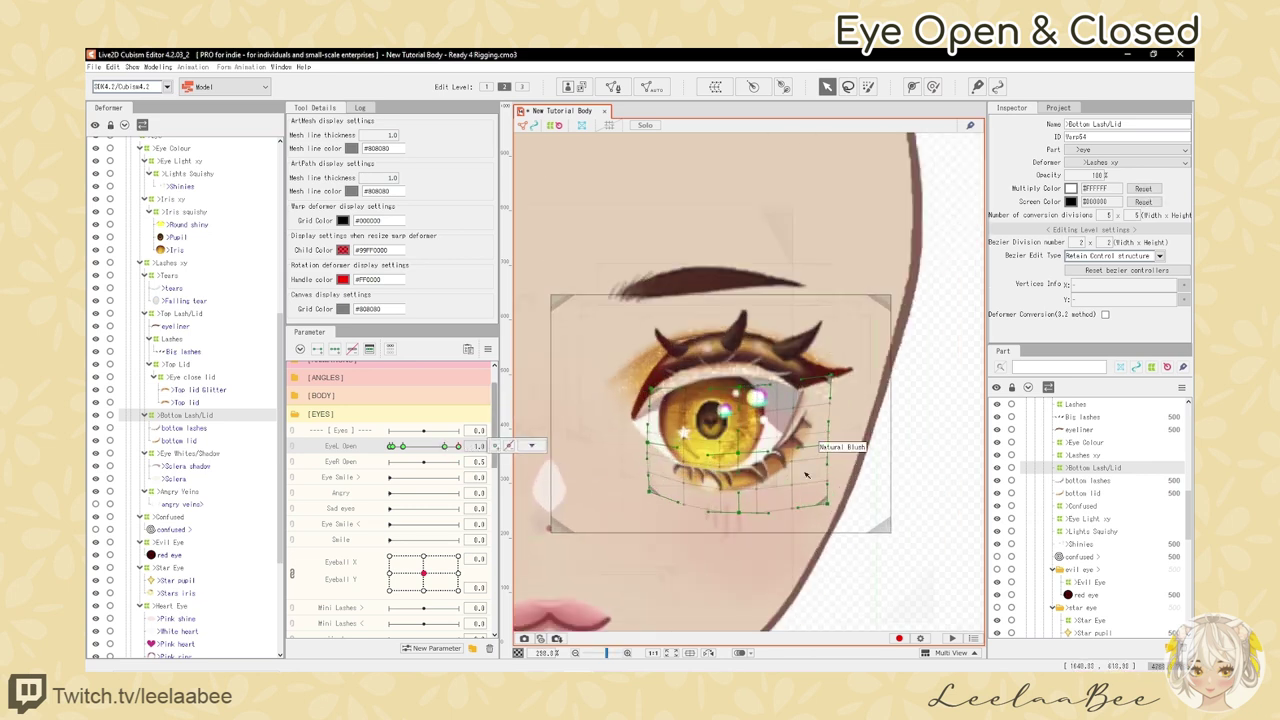
- Expand the Sclera's deform path at EyeL Open 1.0, raising its upper and outer points and pulling the lower inner point outward
click(192, 377)
scroll(696, 396, up, 2)
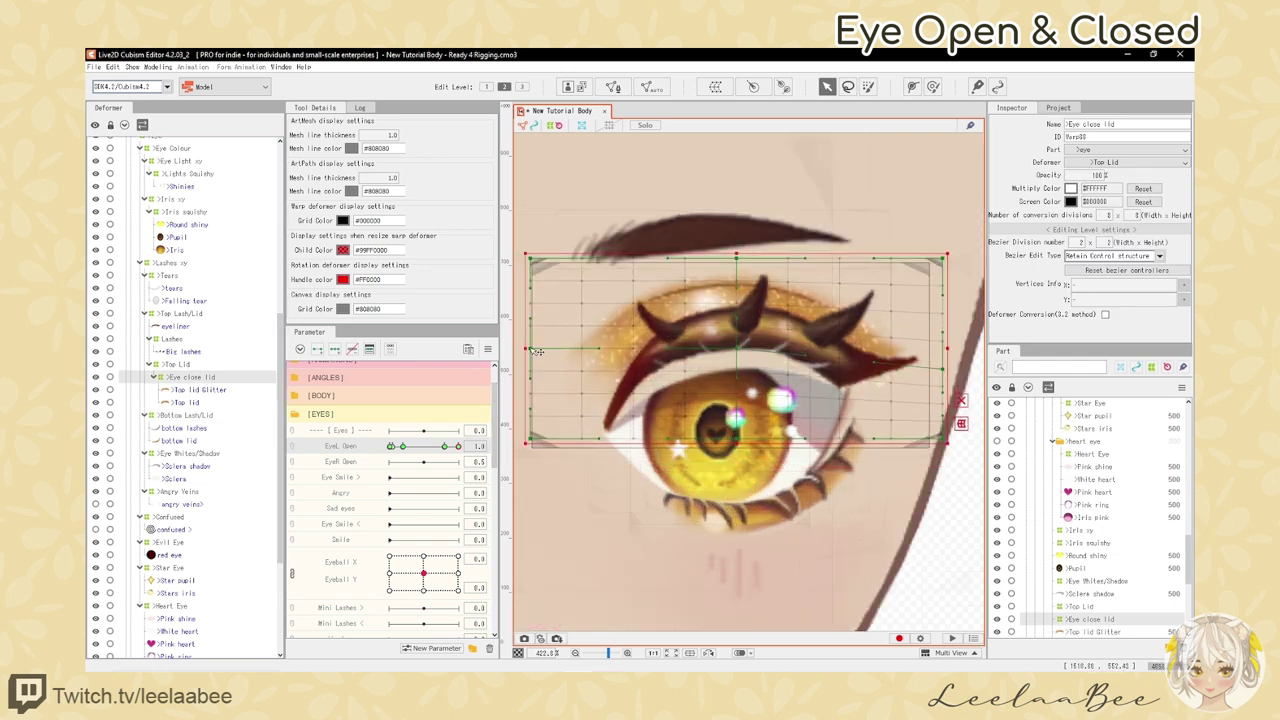
click(190, 479)
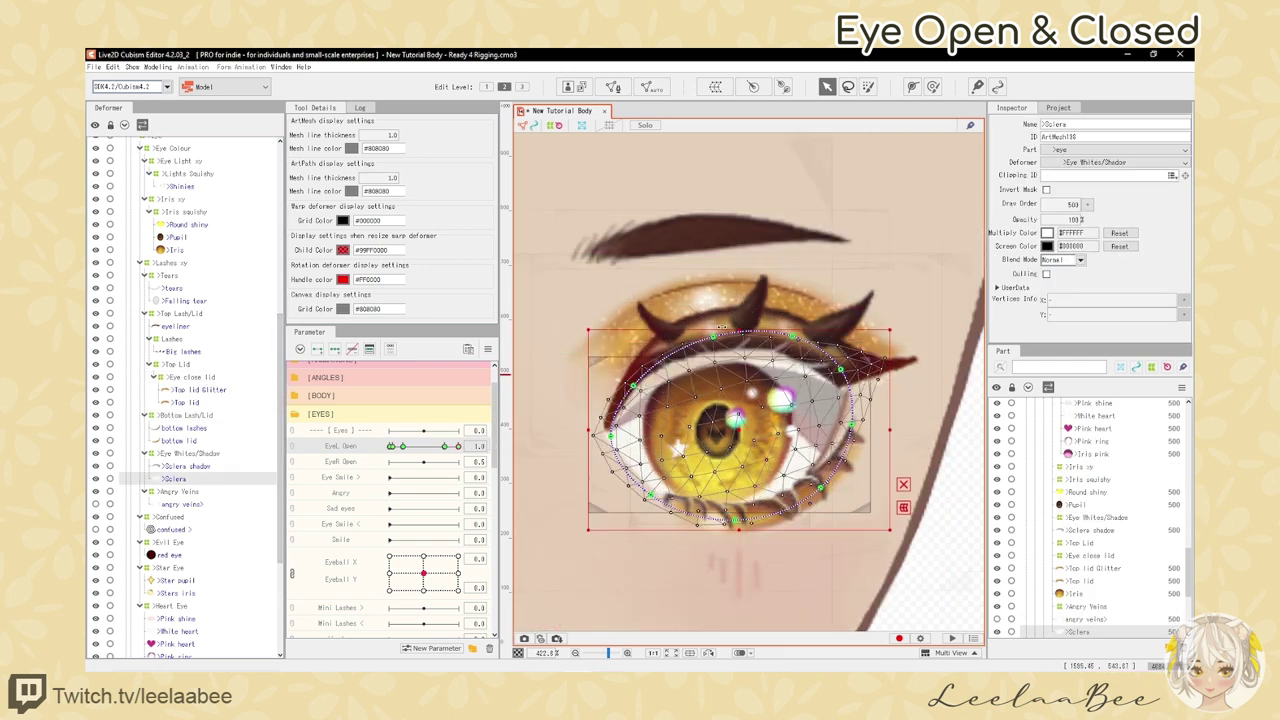
scroll(616, 378, up, 1)
drag(754, 320, 747, 298)
drag(747, 298, 697, 304)
drag(885, 372, 886, 354)
scroll(634, 422, down, 1)
scroll(600, 488, up, 1)
key(ctrl+t)
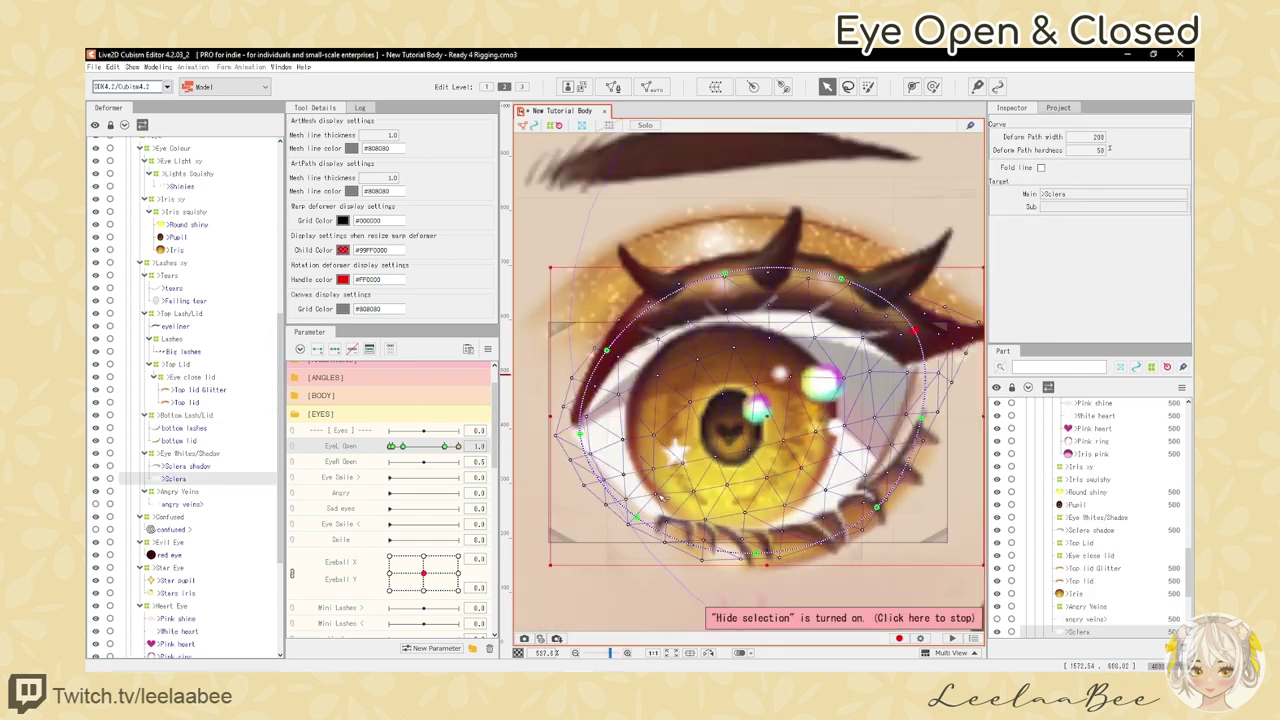
drag(636, 517, 630, 523)
scroll(592, 502, down, 1)
scroll(597, 468, up, 1)
scroll(597, 468, down, 1)
- Adjust the eyeliner's deform path point near the outer corner at EyeL Open 1.0
click(192, 466)
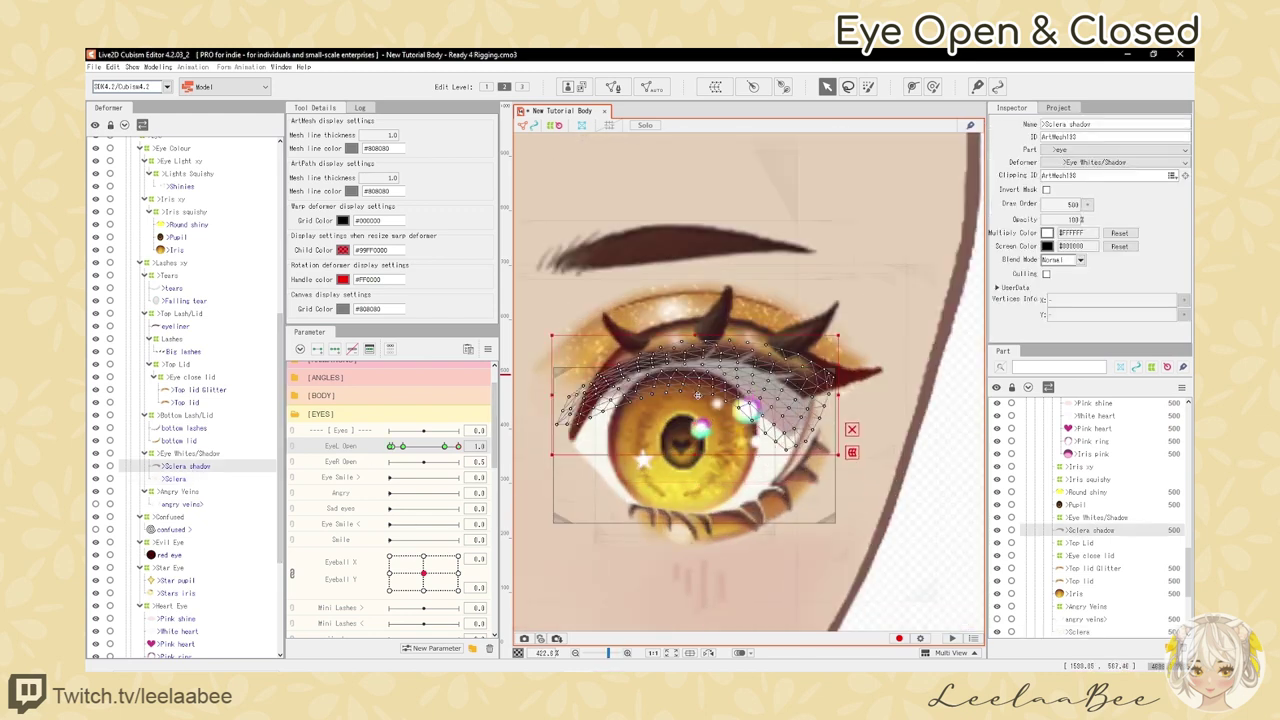
click(239, 455)
scroll(817, 488, up, 1)
scroll(817, 488, down, 1)
scroll(677, 490, up, 1)
click(200, 326)
scroll(600, 404, down, 1)
scroll(786, 400, up, 2)
click(760, 319)
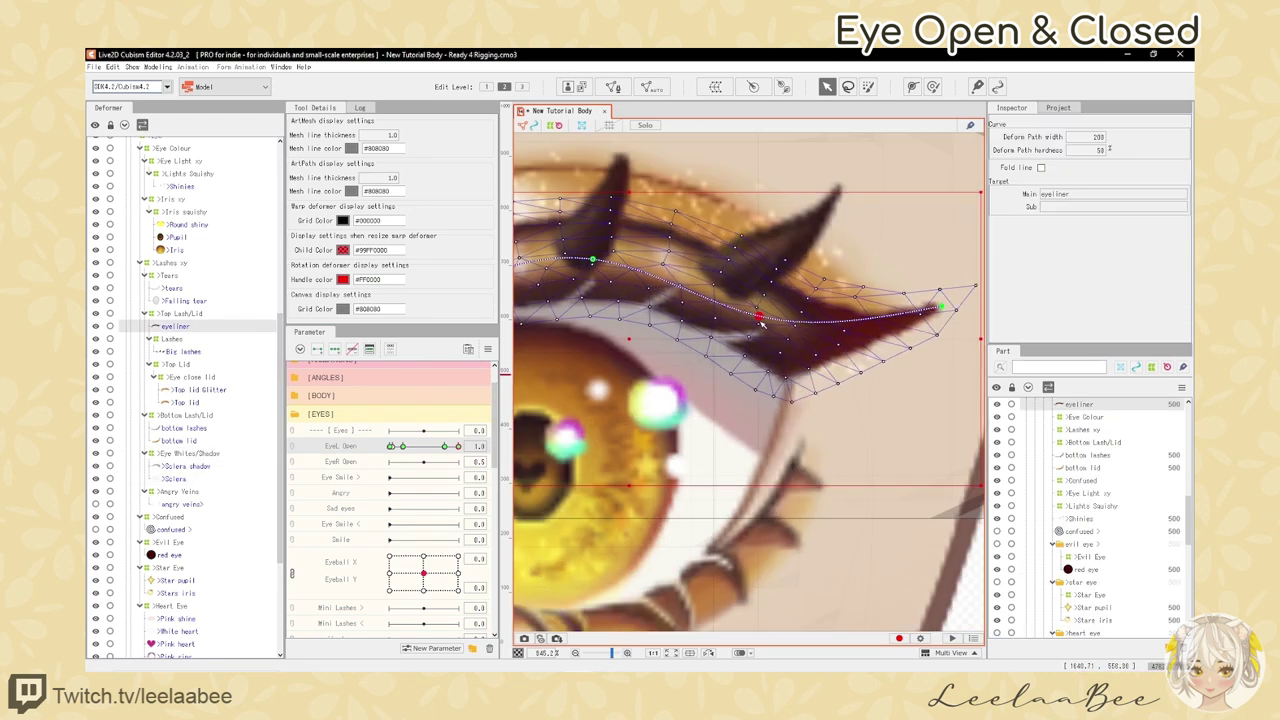
scroll(762, 322, down, 2)
key(ctrl+t)
scroll(664, 446, down, 1)
- Smooth the eyeliner's upper curve, adding a deform path point between mid-lid and outer corner and adjusting the mid-lid point
click(190, 377)
click(176, 326)
scroll(750, 400, up, 1)
click(760, 321)
click(742, 336)
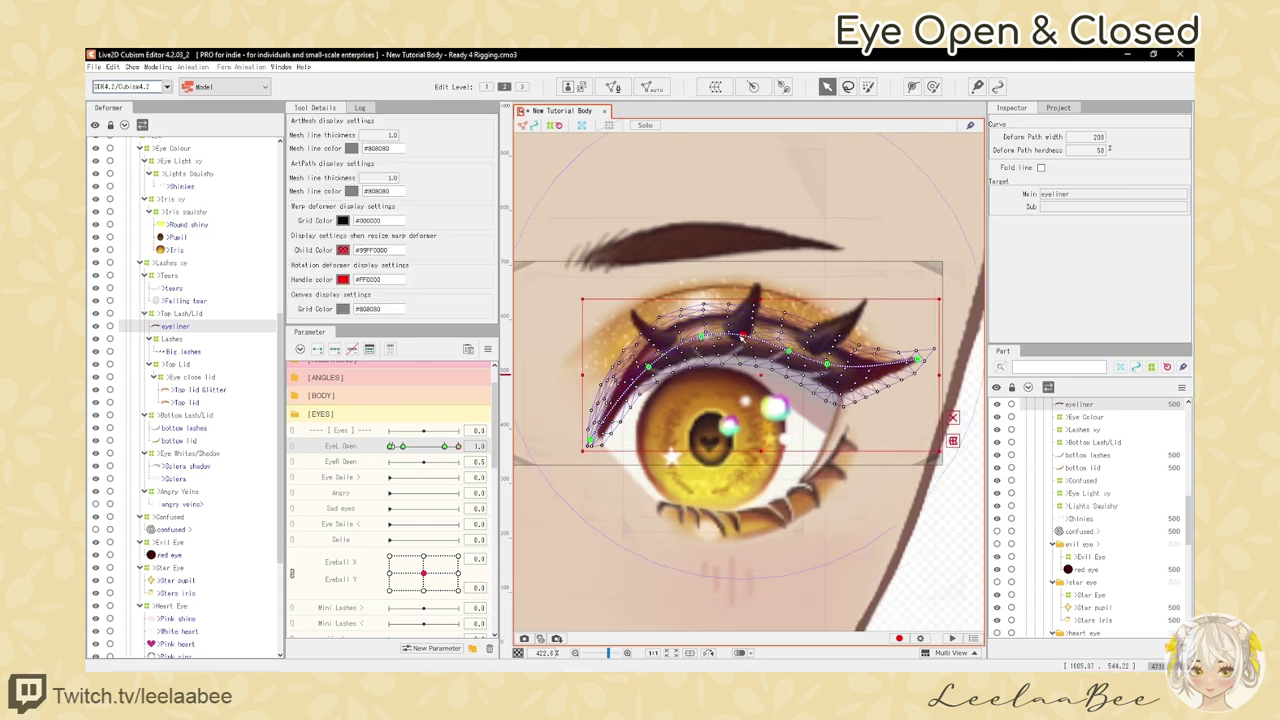
scroll(820, 320, down, 3)
key(ctrl+t)
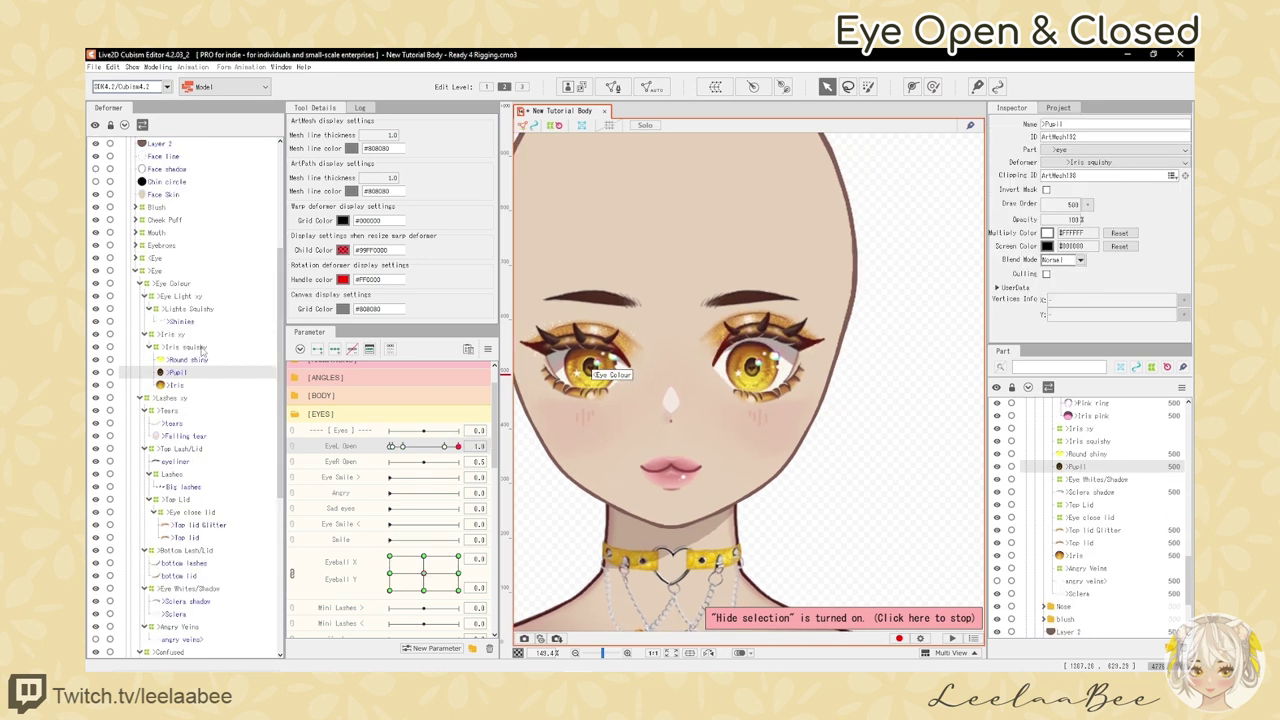
- Shrink the Iris squishy warp deformer slightly at EyeL Open 1.0 and fine-tune its lower edge
click(202, 349)
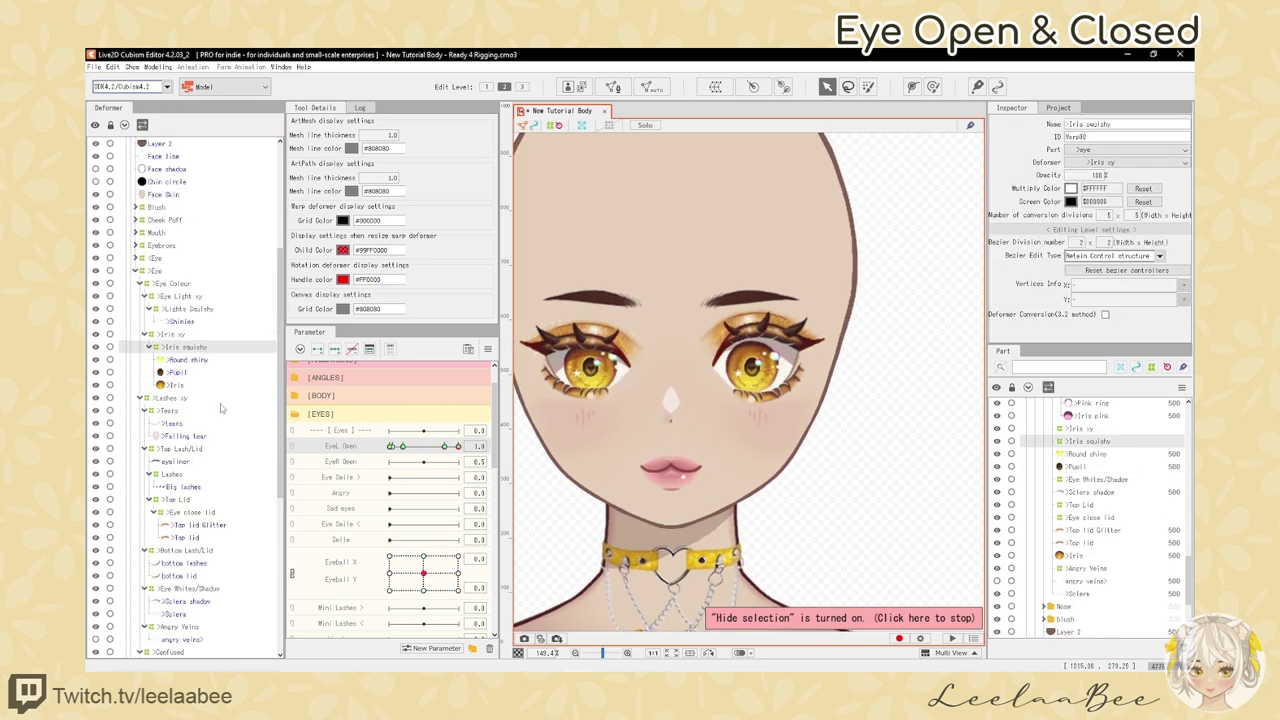
scroll(816, 358, down, 1)
scroll(815, 358, up, 4)
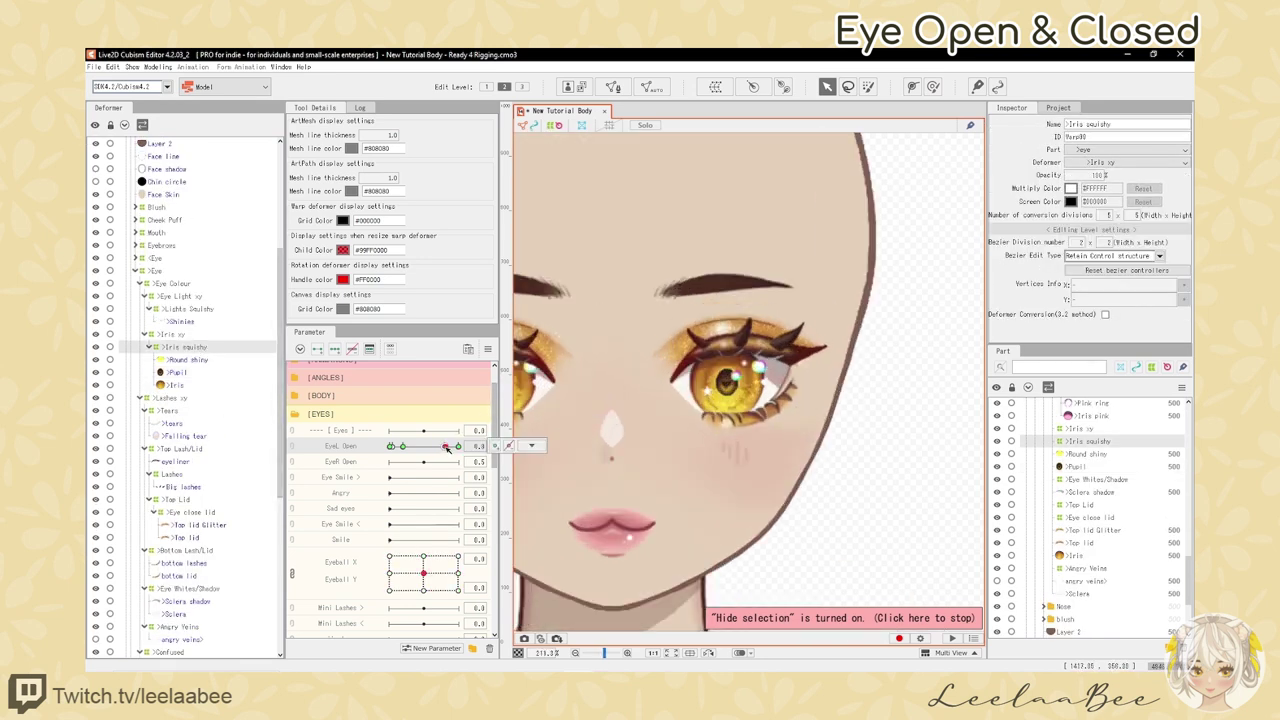
click(531, 445)
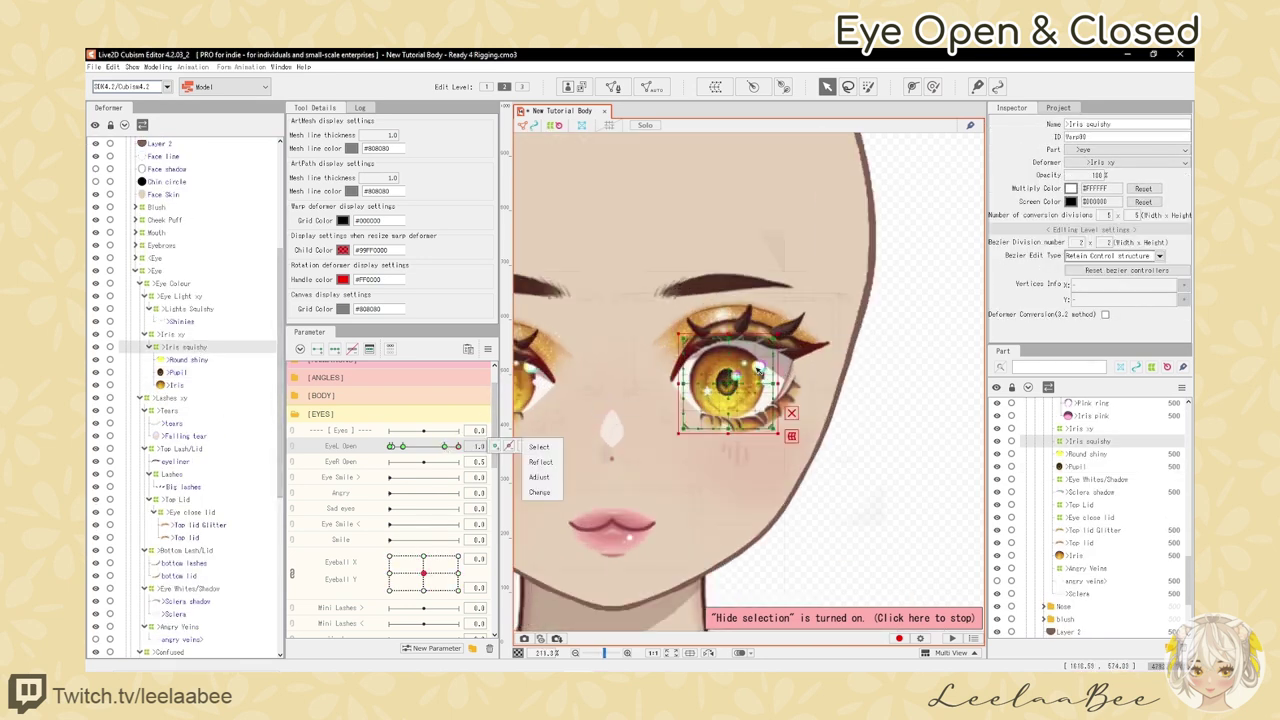
scroll(761, 373, up, 2)
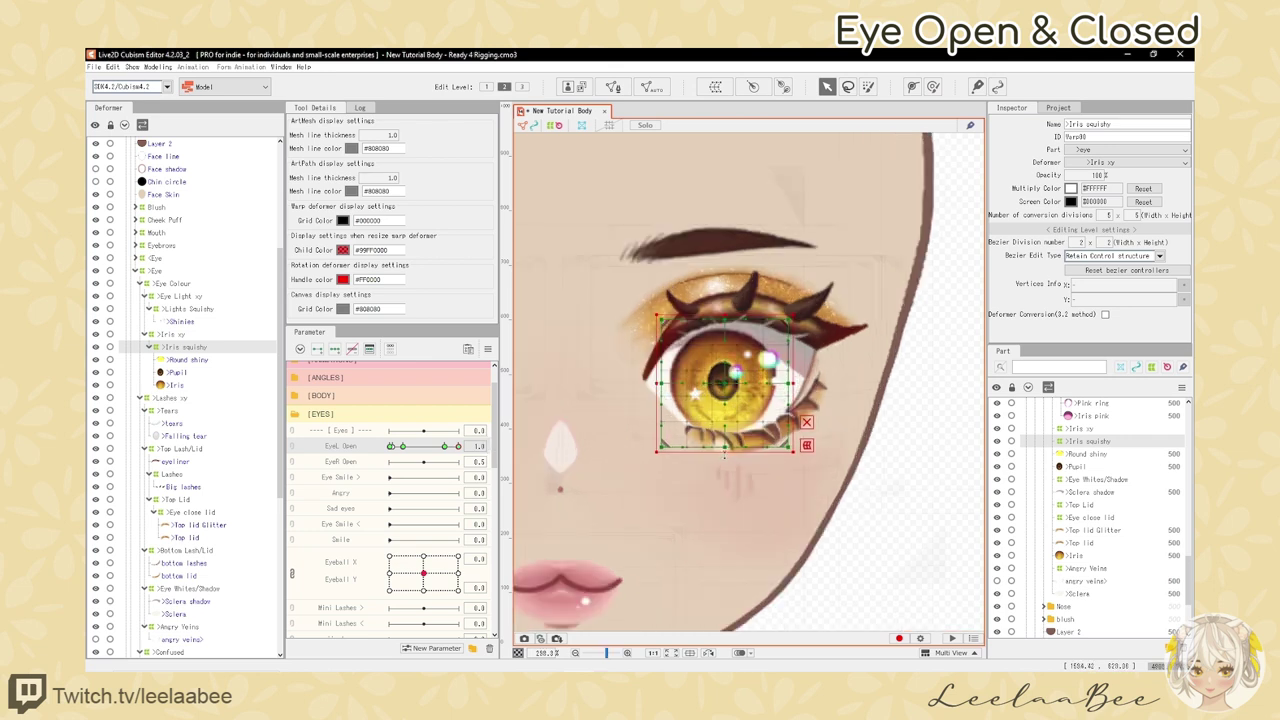
drag(725, 449, 725, 437)
drag(459, 446, 460, 446)
drag(721, 434, 721, 429)
mouse_move(459, 446)
mouse_down()
mouse_move(441, 446)
mouse_move(460, 446)
mouse_up()
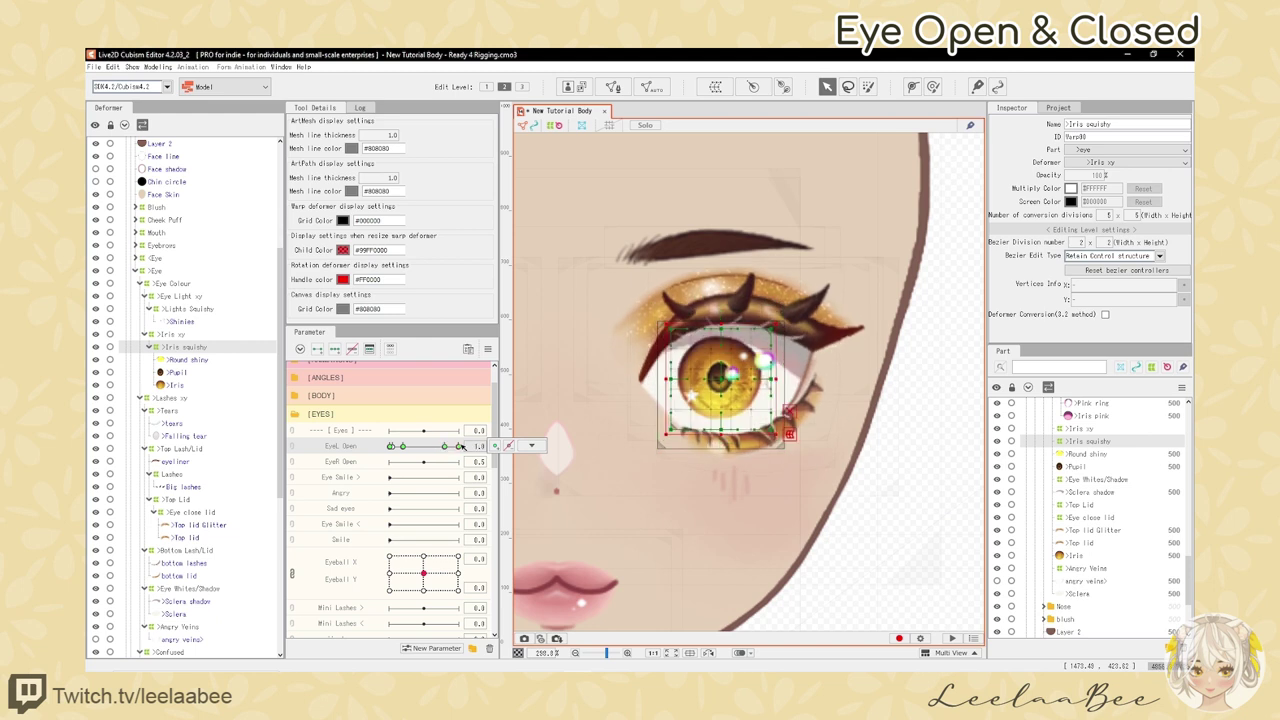
scroll(699, 391, down, 2)
drag(715, 428, 715, 424)
- Examine the iris and highlights while sweeping EyeL Open between open and closed, with the Lights Squishy deformer selected
drag(459, 446, 442, 446)
drag(442, 446, 482, 460)
key(ctrl+t)
scroll(768, 411, down, 2)
key(ctrl+t)
scroll(758, 395, up, 4)
click(189, 309)
key(ctrl+t)
scroll(687, 391, down, 2)
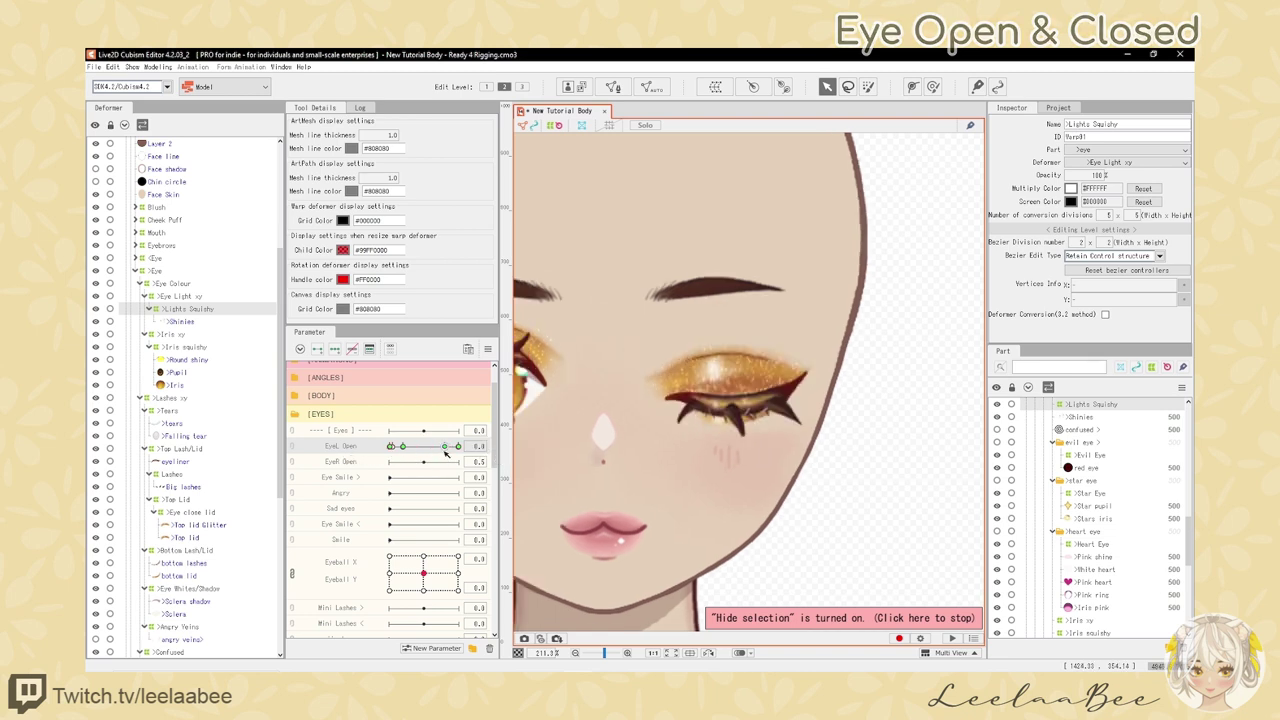